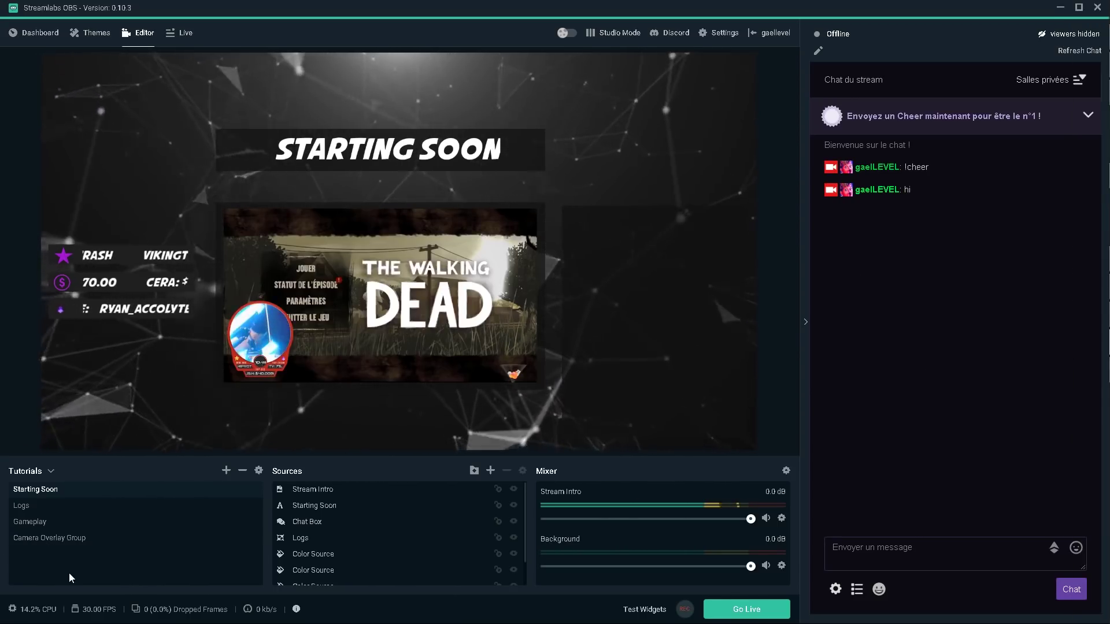
Step: Remove the Starting Soon, Logs and Gameplay scenes from the Tutorials scene collection
click(49, 538)
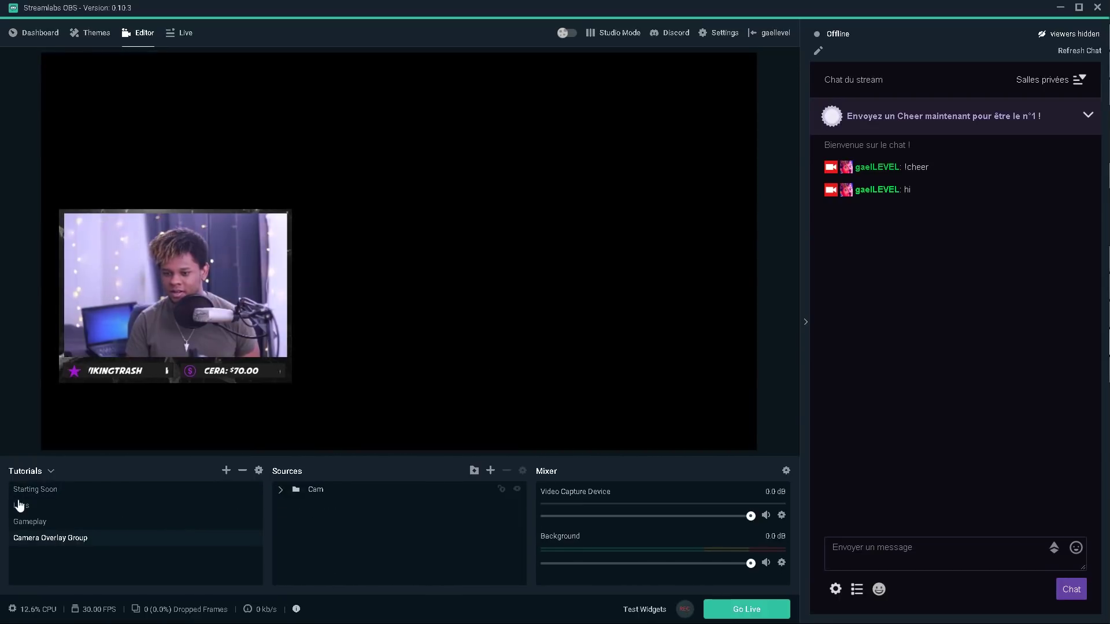
click(58, 490)
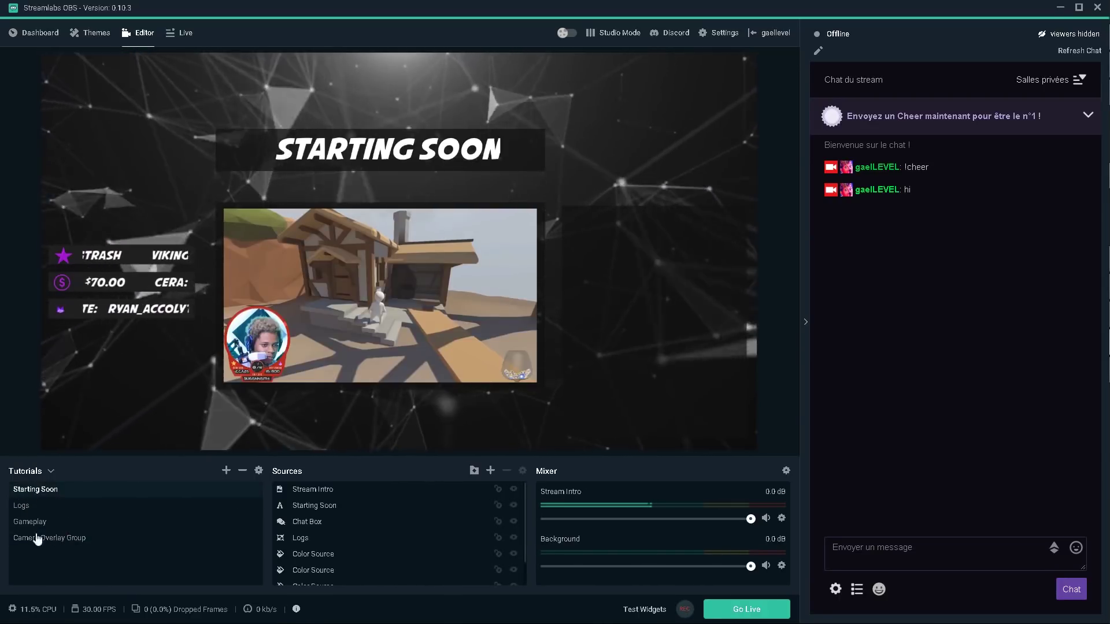
click(242, 471)
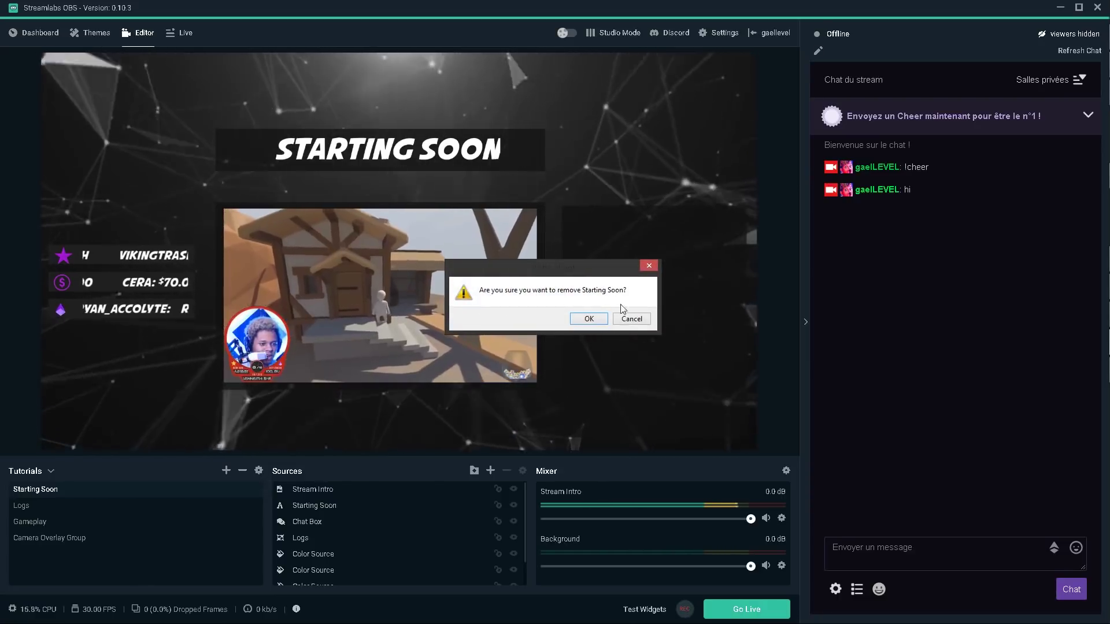
click(589, 318)
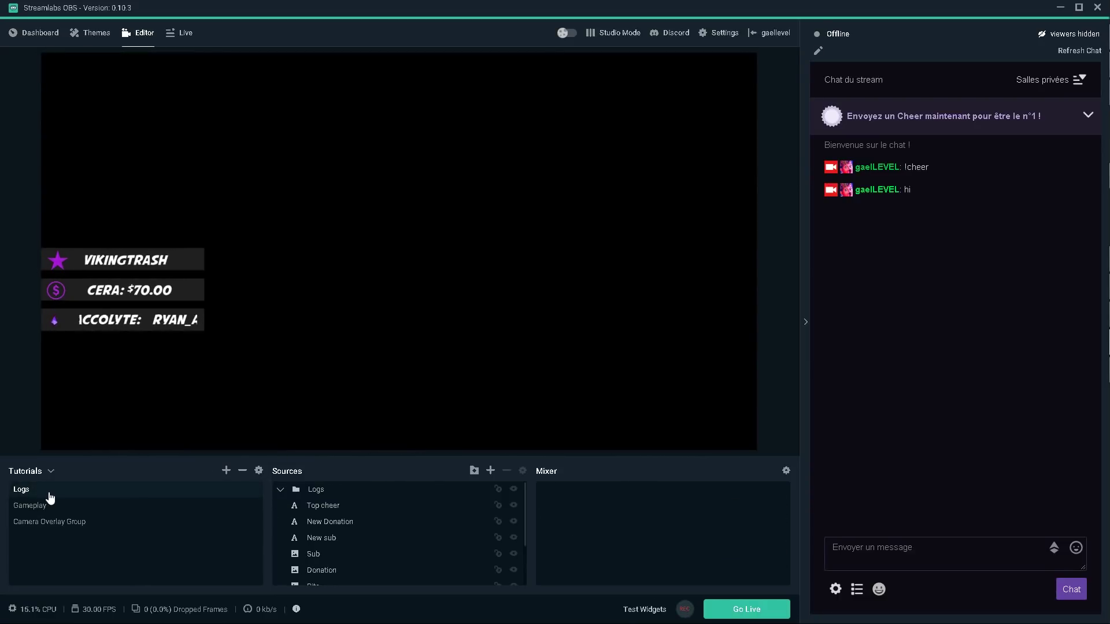
click(242, 471)
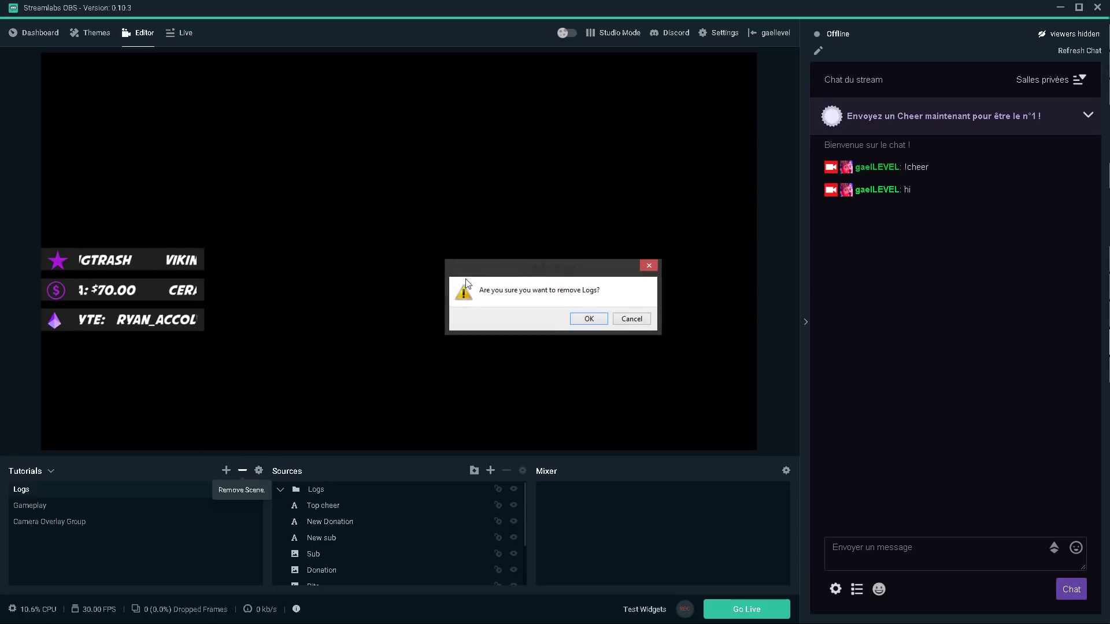
click(588, 318)
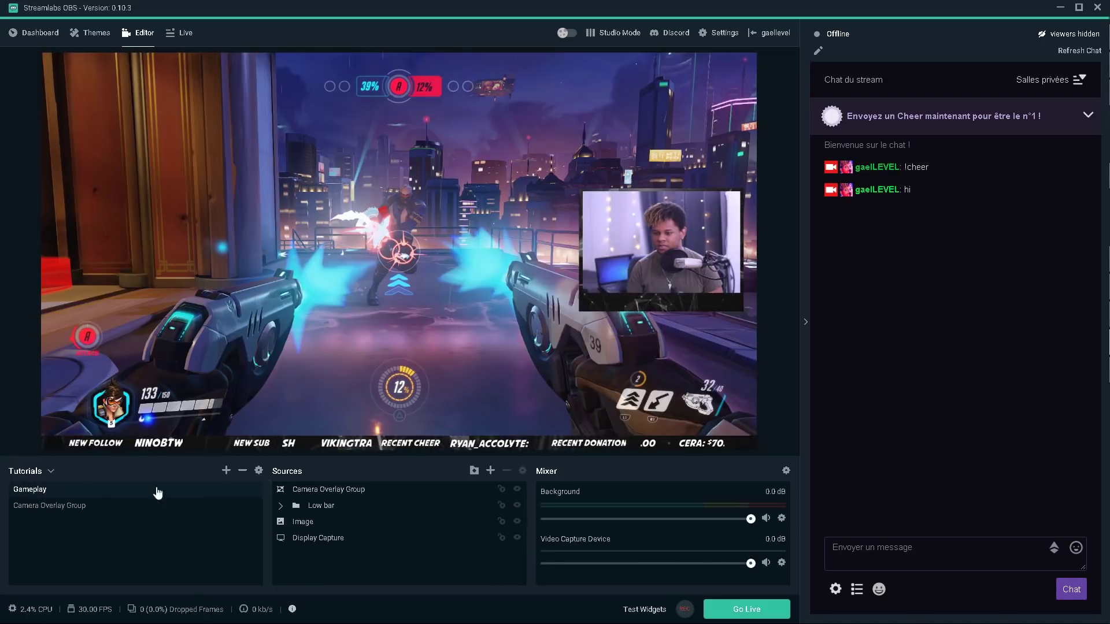
click(242, 471)
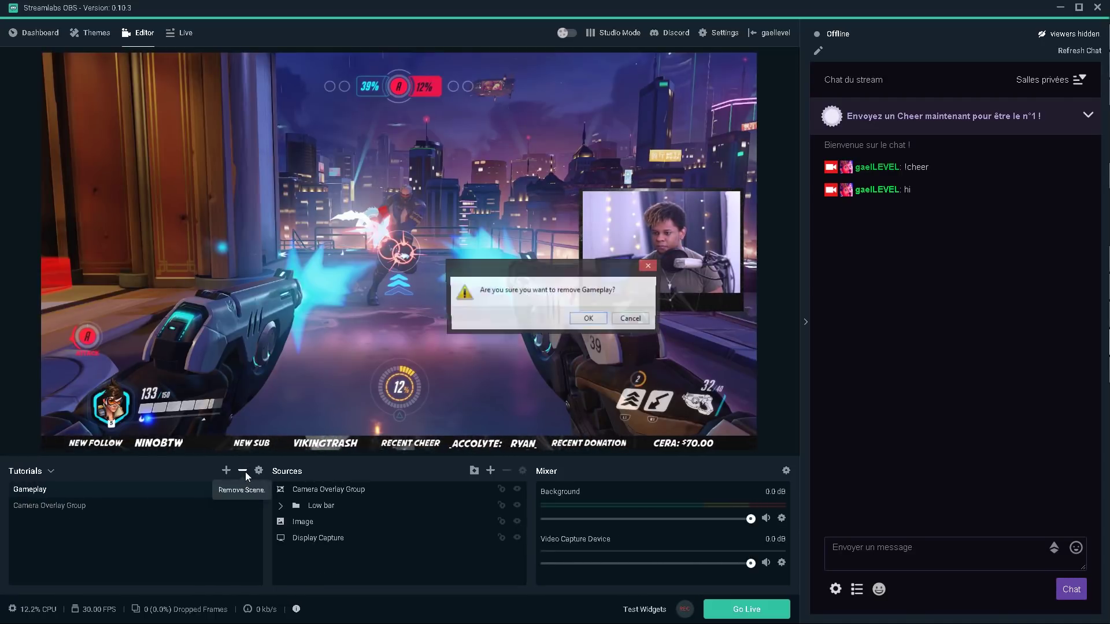
click(589, 318)
Step: Remove the Cam folder with its sources from the Camera Overlay Group scene
click(95, 492)
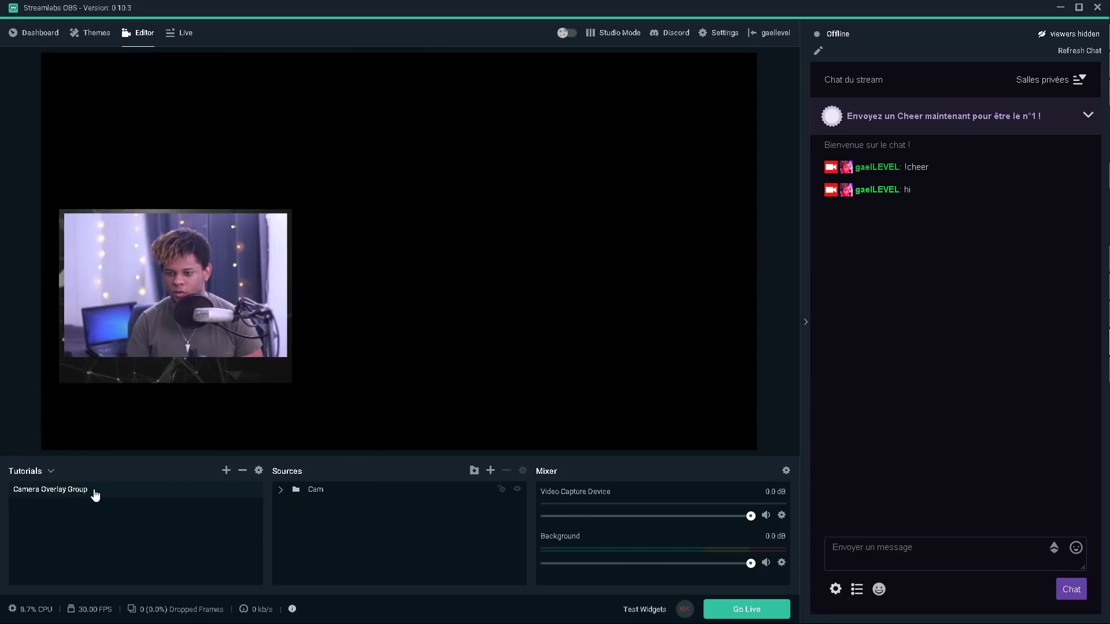
click(405, 492)
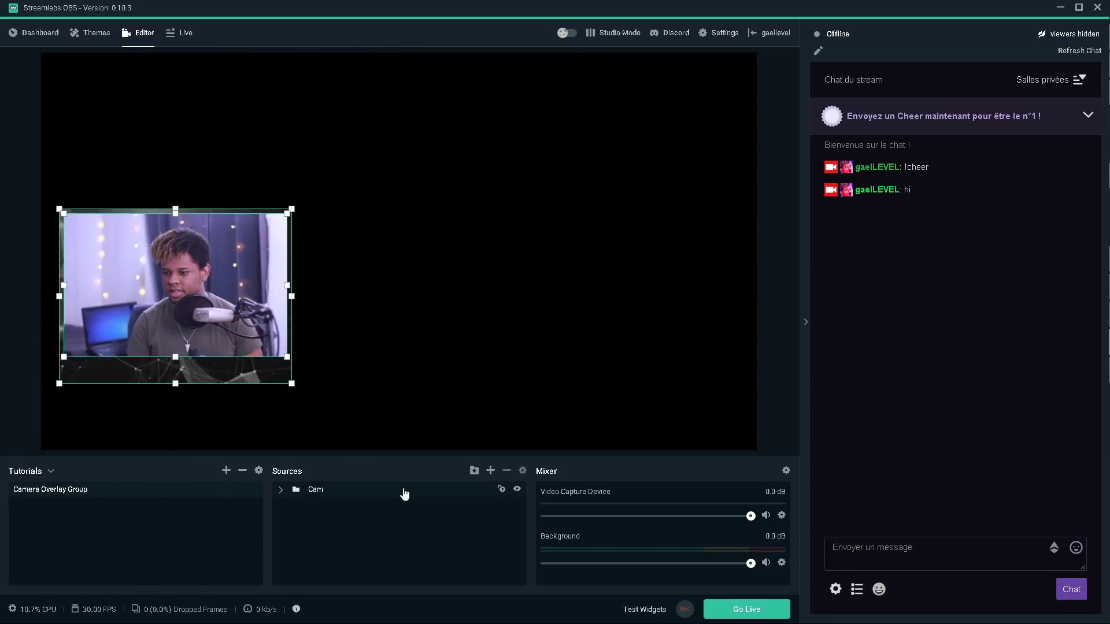
click(507, 470)
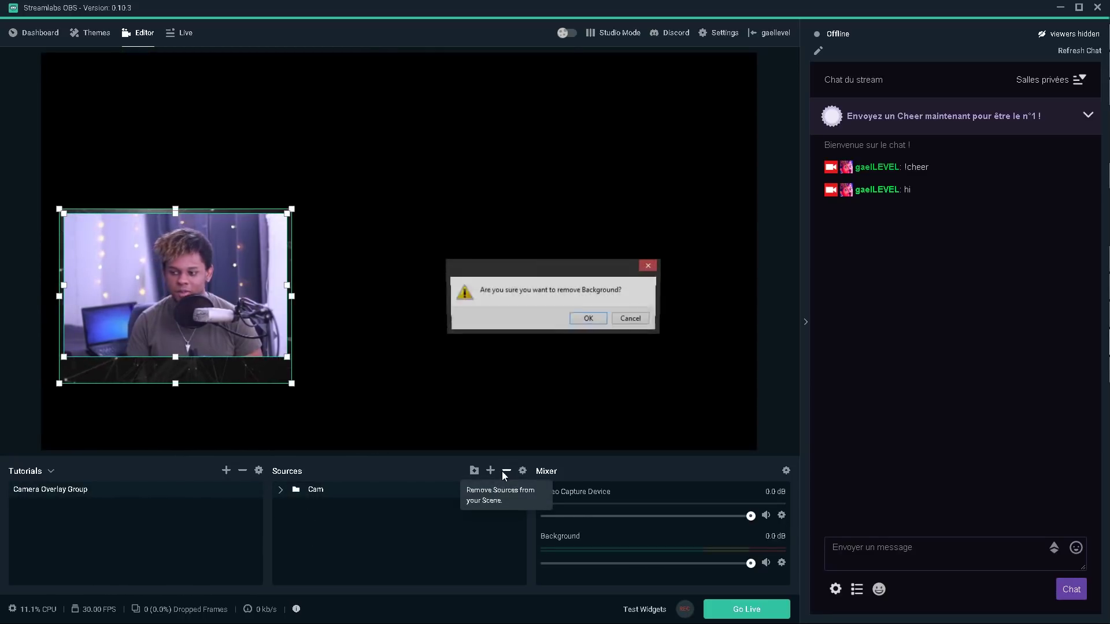
click(588, 318)
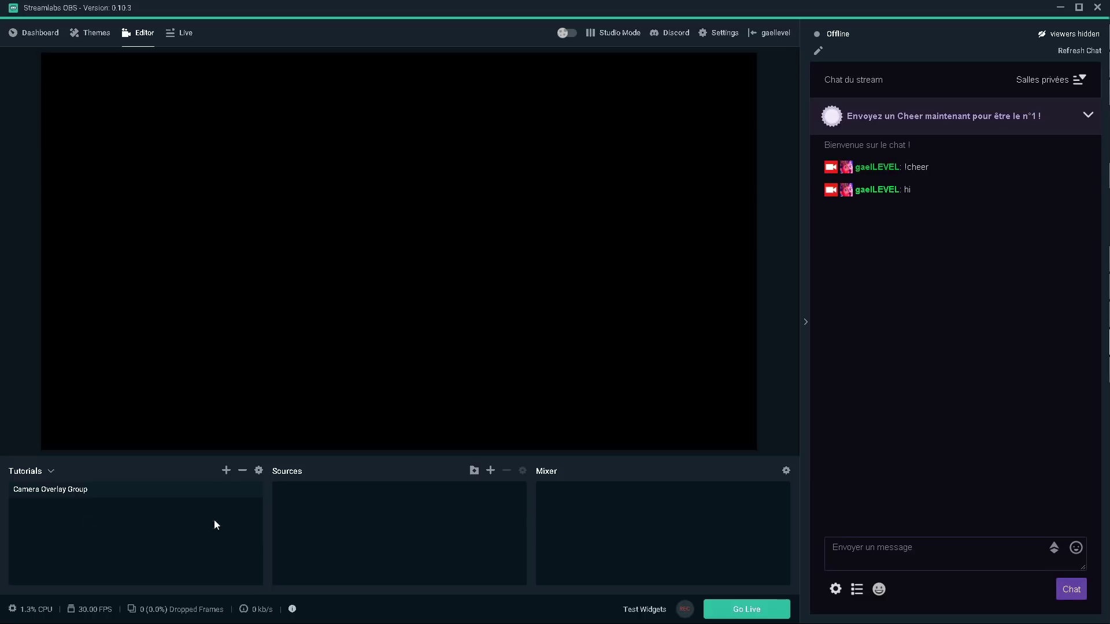
Step: Switch to Chrome and preview the Network Plexus Loop 4K stock footage video on YouTube
click(491, 470)
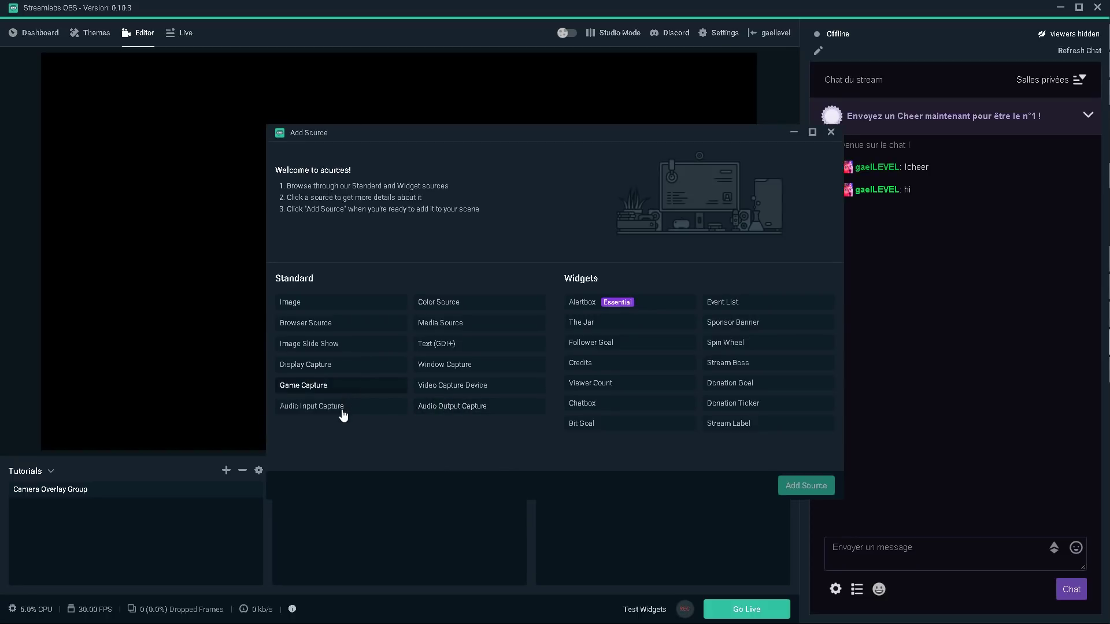
click(795, 135)
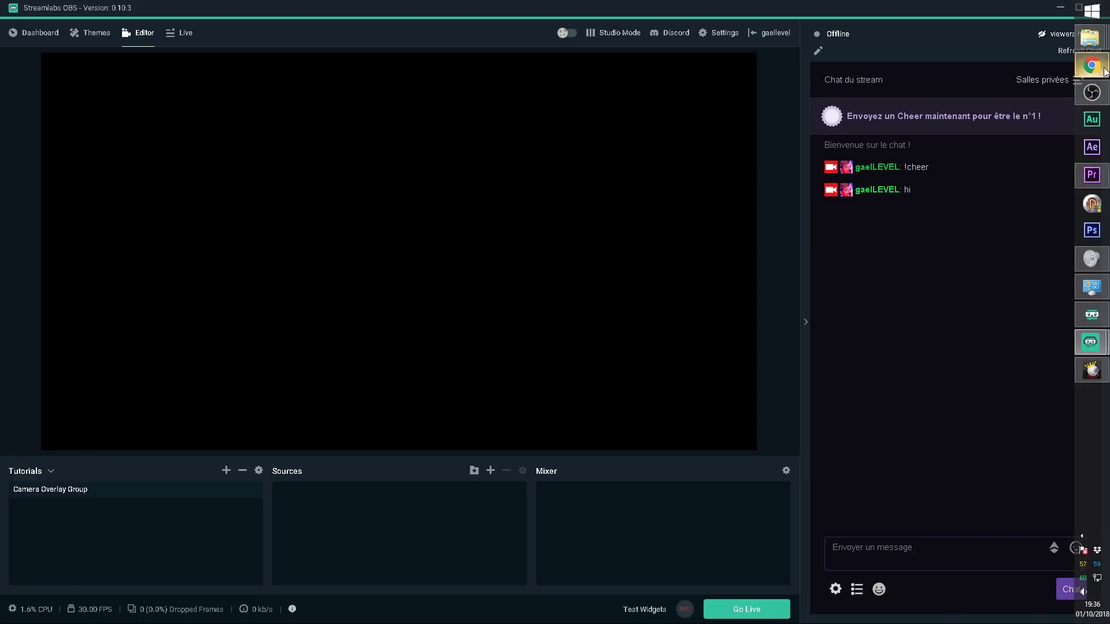
click(1091, 66)
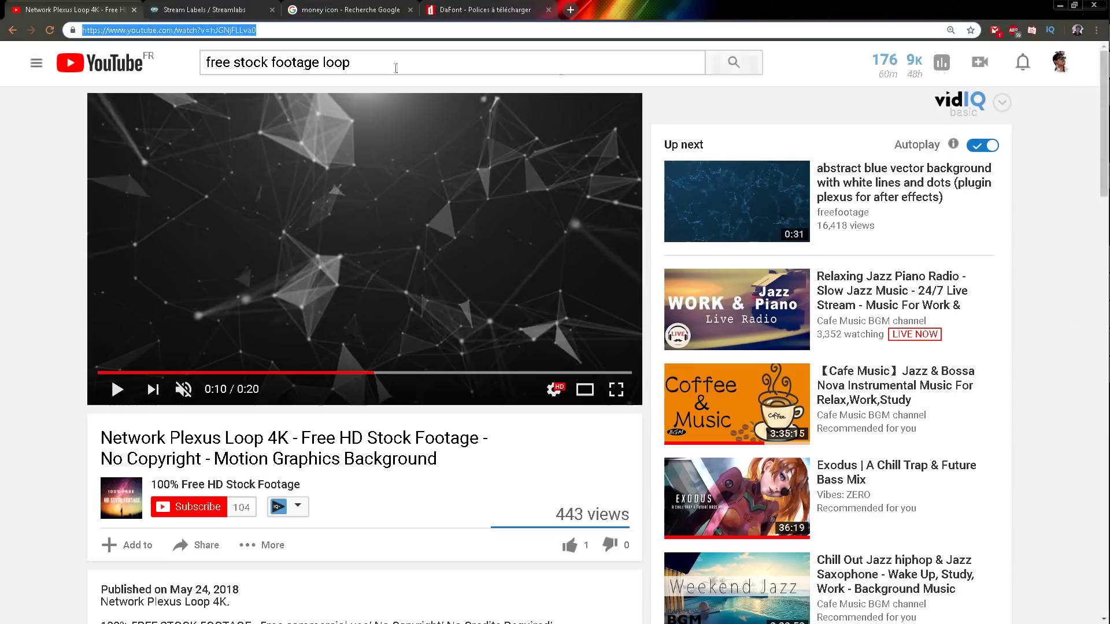
click(37, 259)
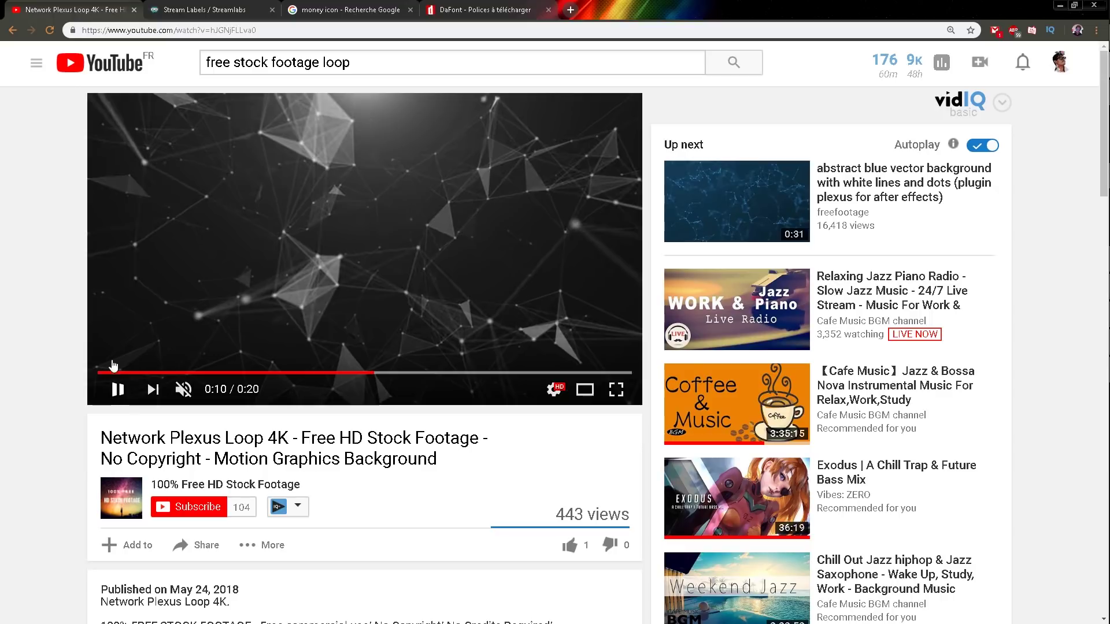
click(113, 370)
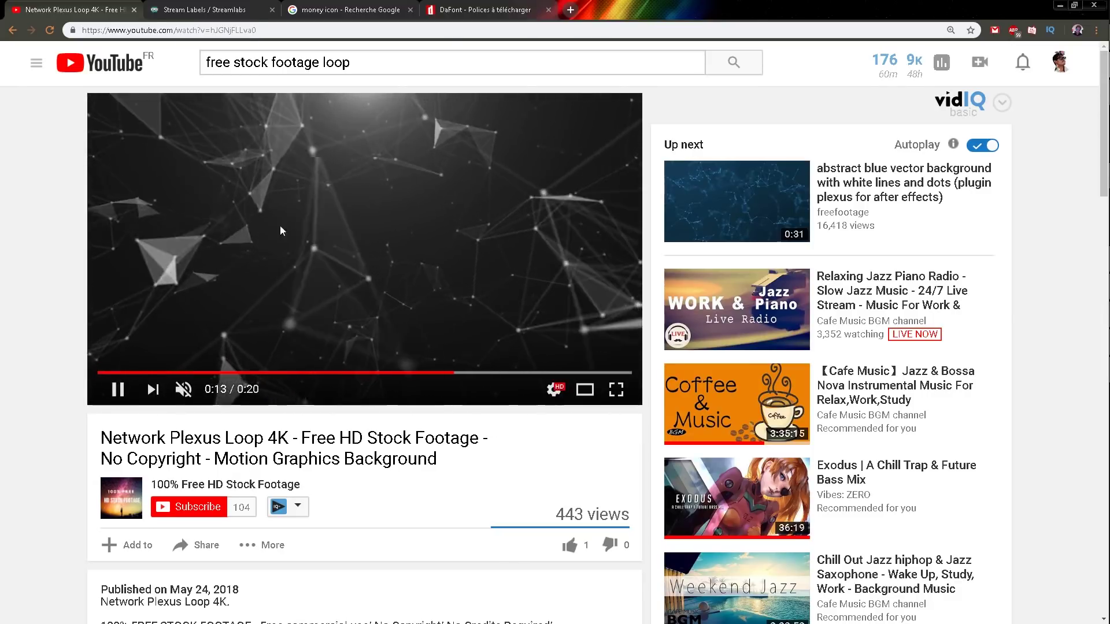
click(265, 206)
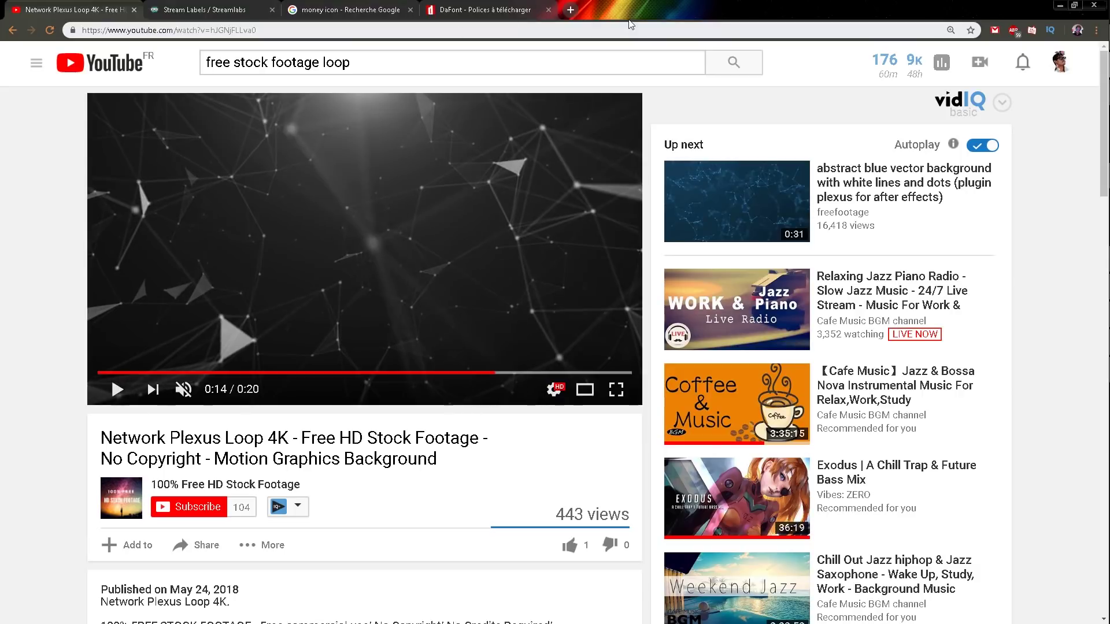
Step: Search Google for "download youtube" in a new browser tab and open the telecharger-videos-youtube.com site
click(570, 11)
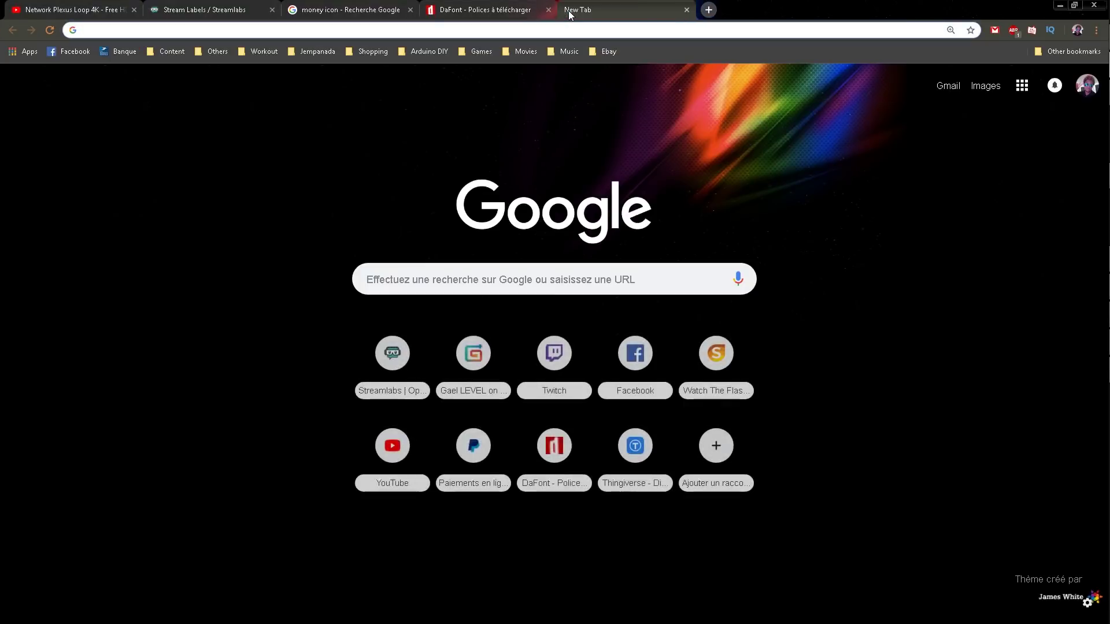
text(download)
key(Down)
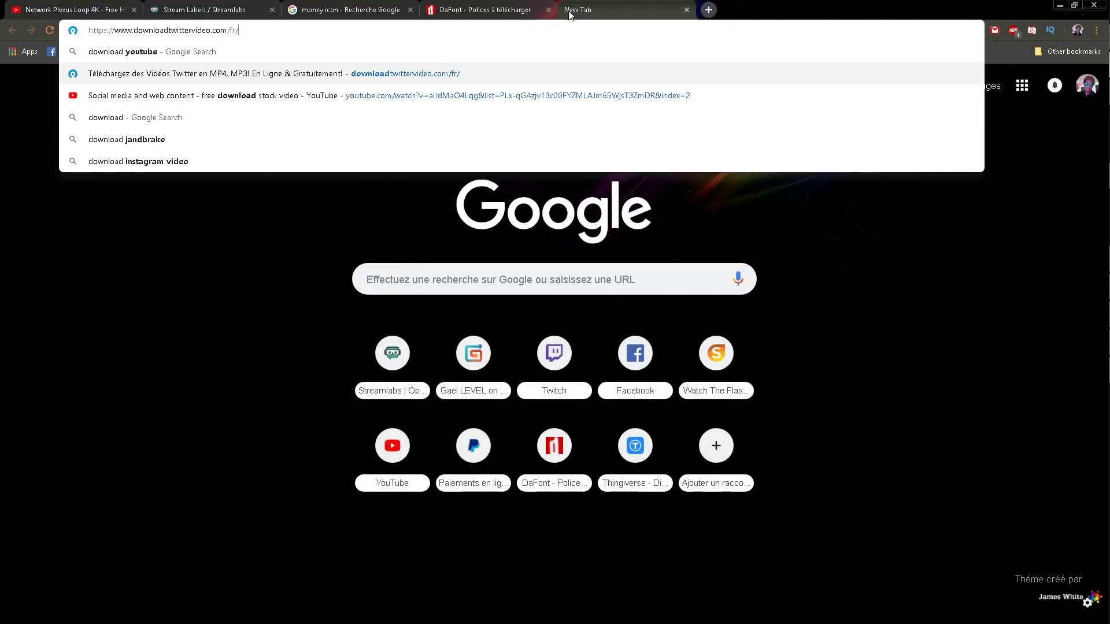
key(Up)
key(Return)
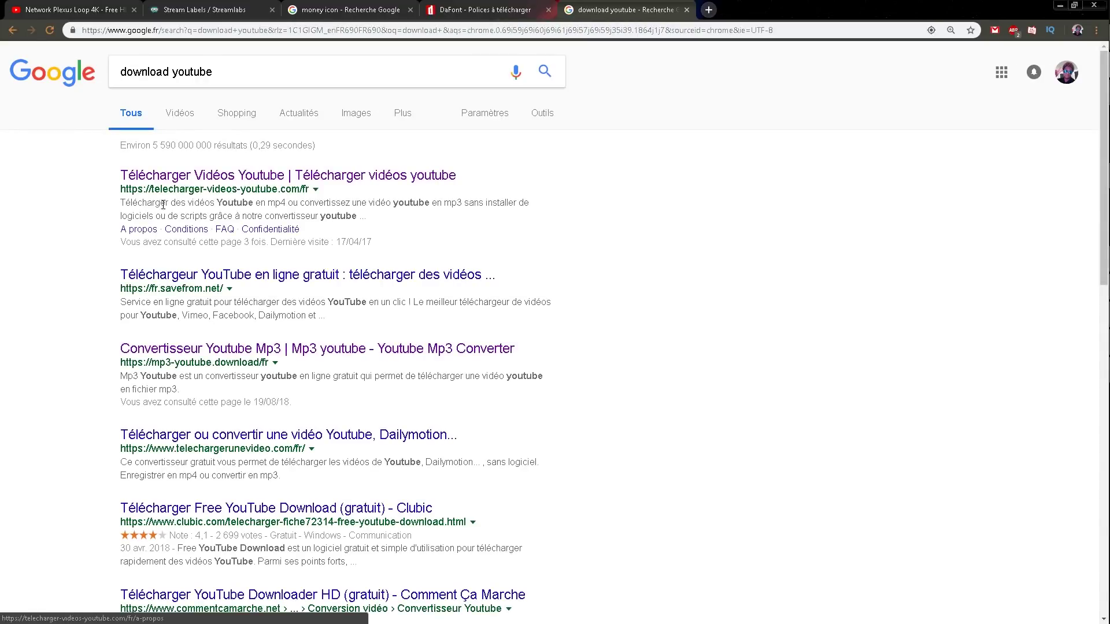
click(191, 175)
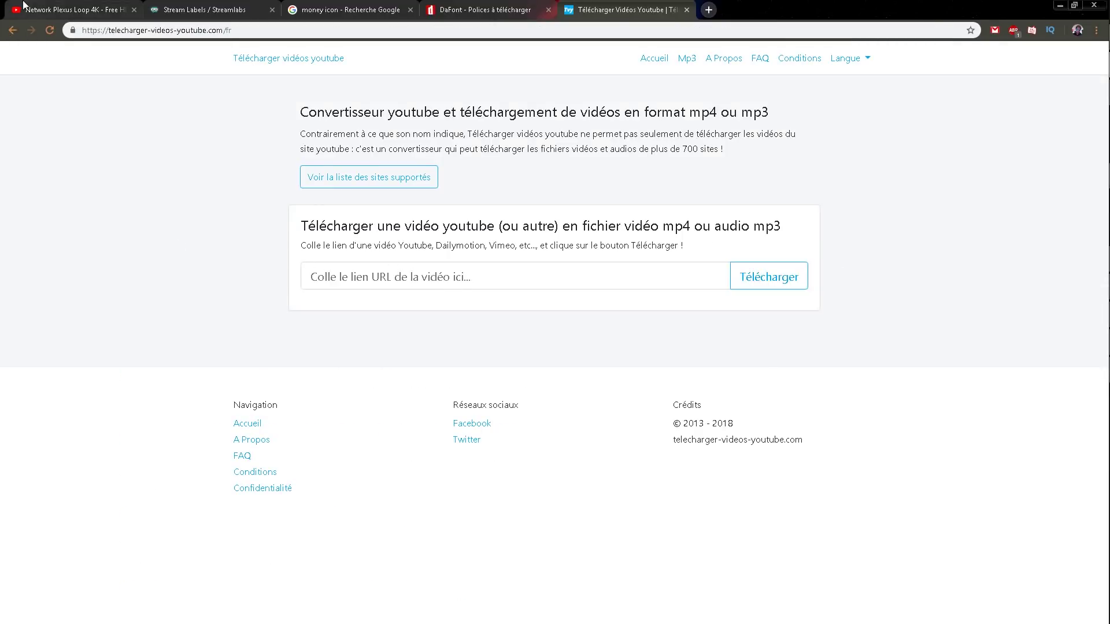
Step: Return to the YouTube video page, then switch back to Streamlabs OBS and close the pending Add Source window
click(197, 11)
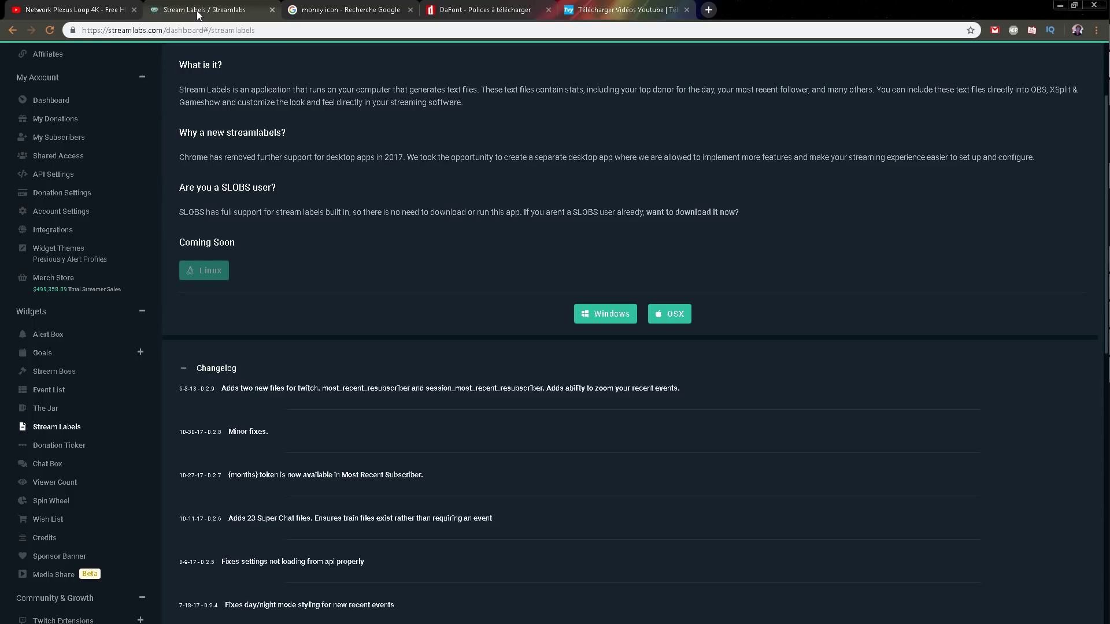
click(81, 10)
mouse_move(1107, 290)
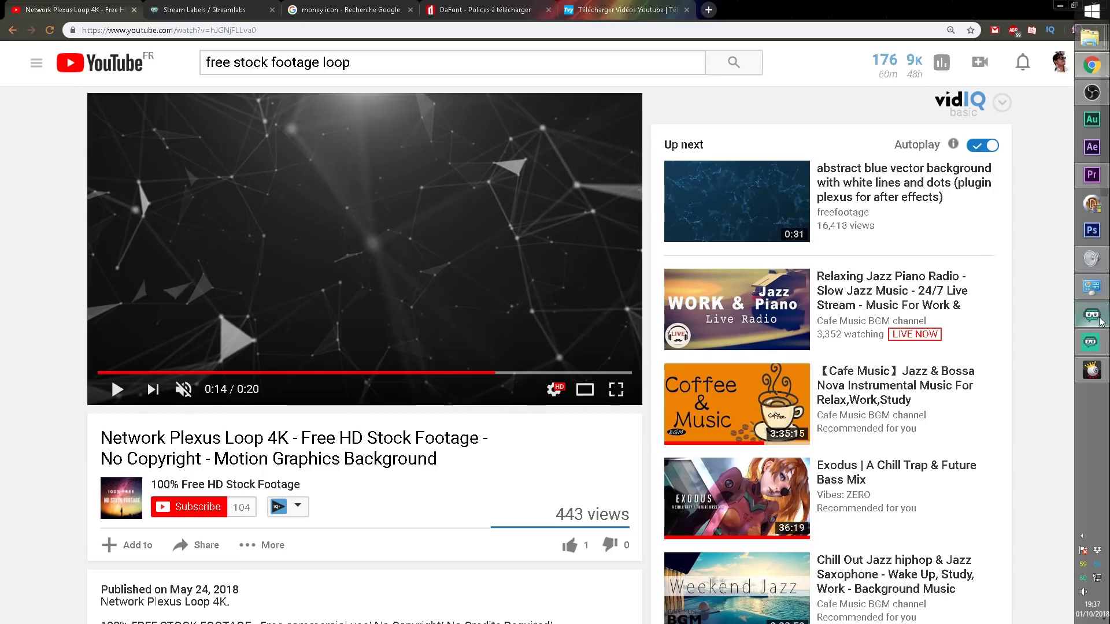
mouse_move(1091, 342)
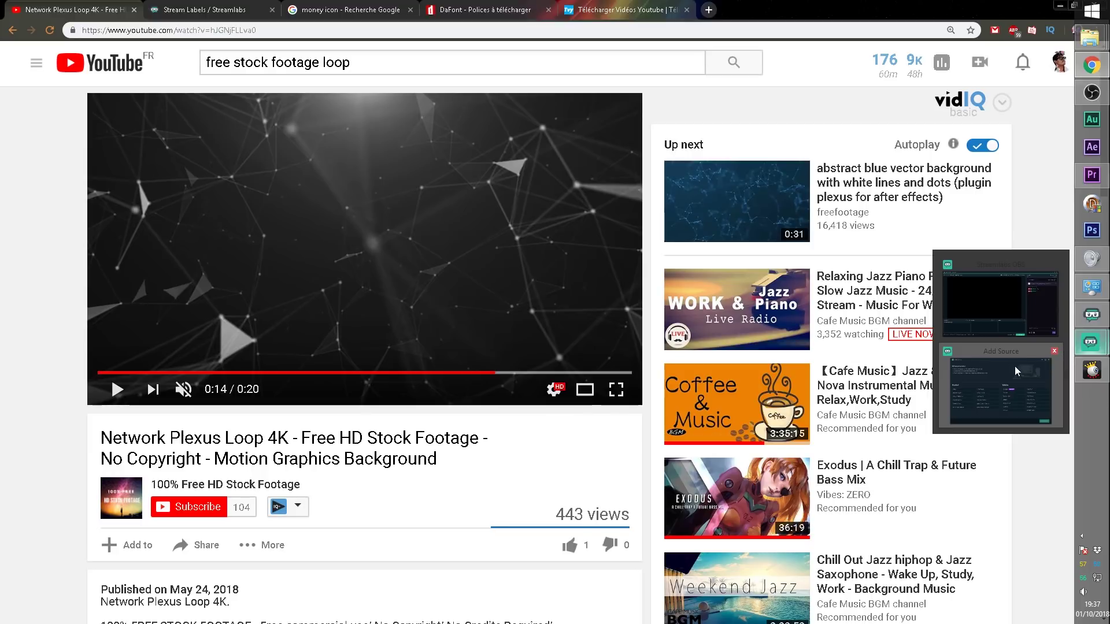
click(991, 304)
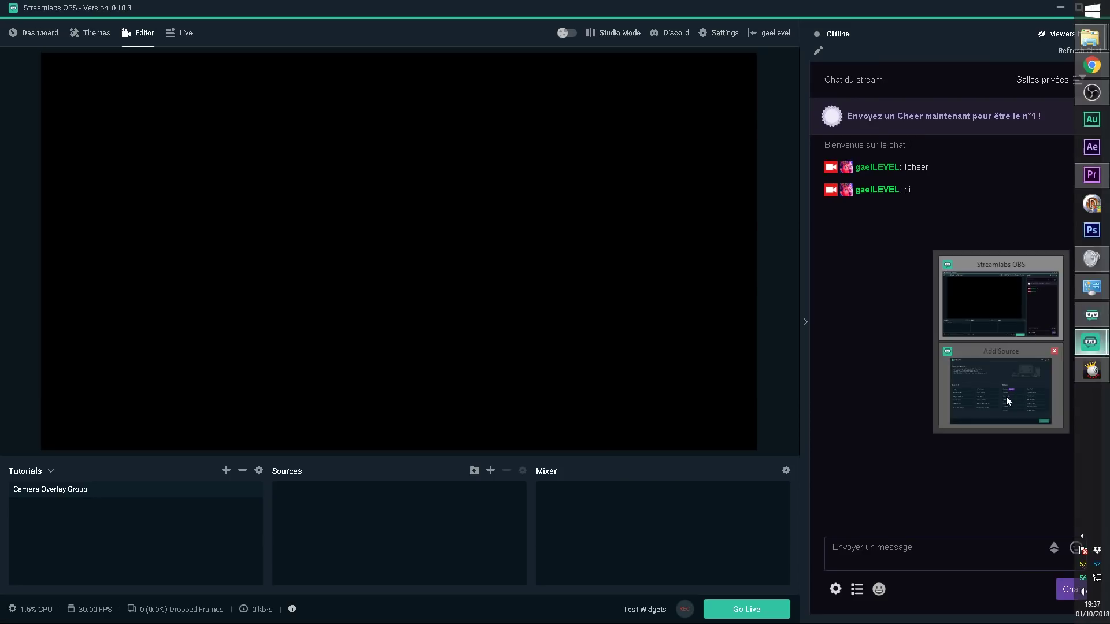
click(1005, 398)
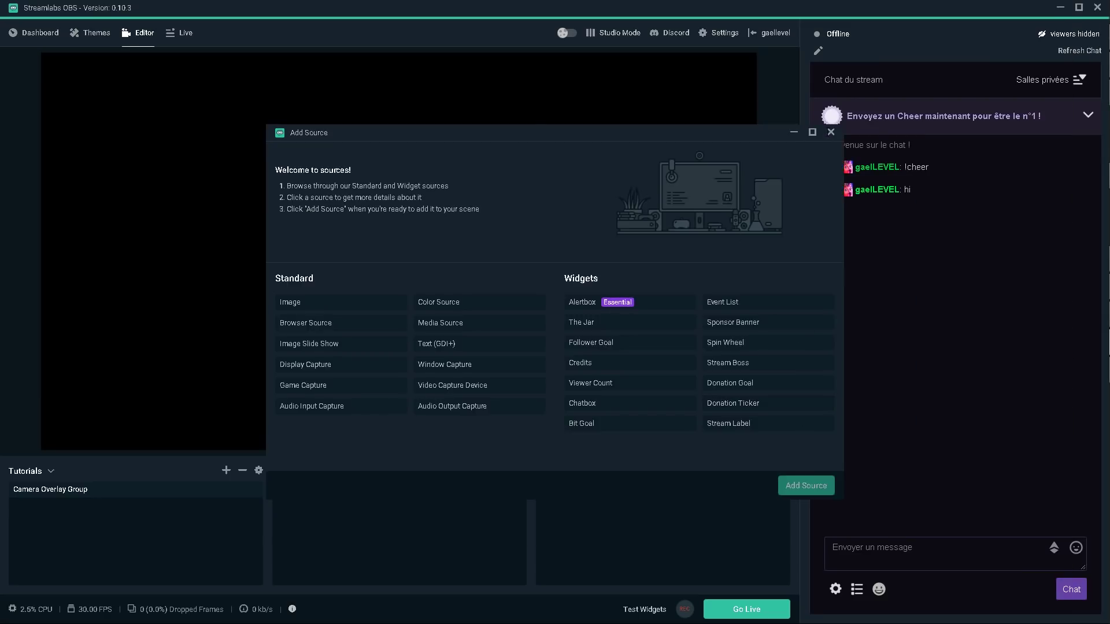
click(831, 134)
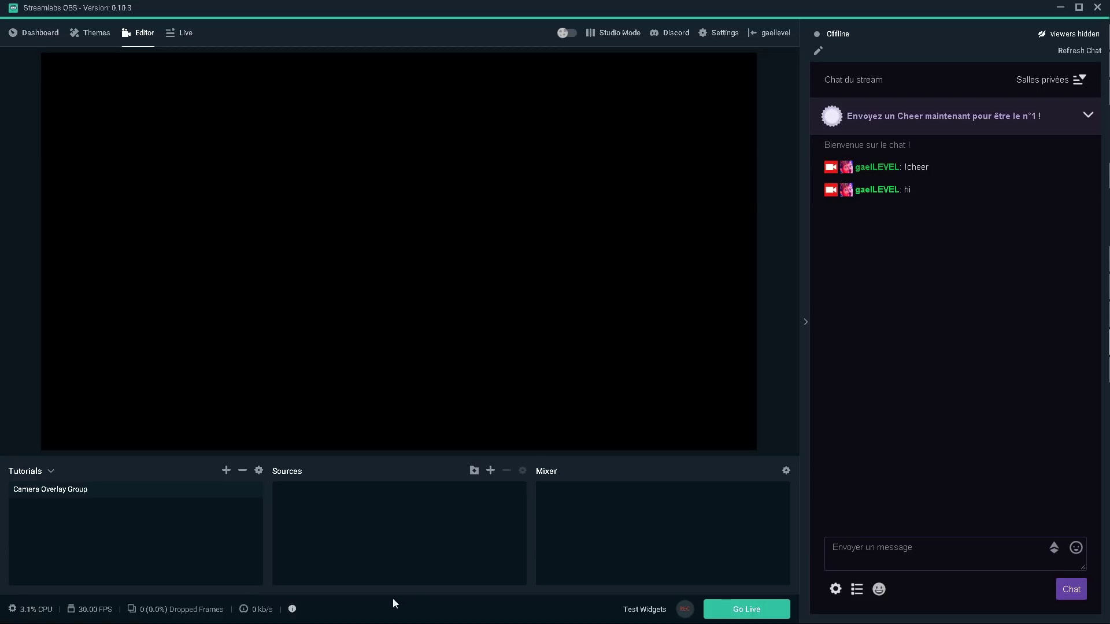
Step: Add a new Media Source with its default name to the Camera Overlay Group scene
click(490, 471)
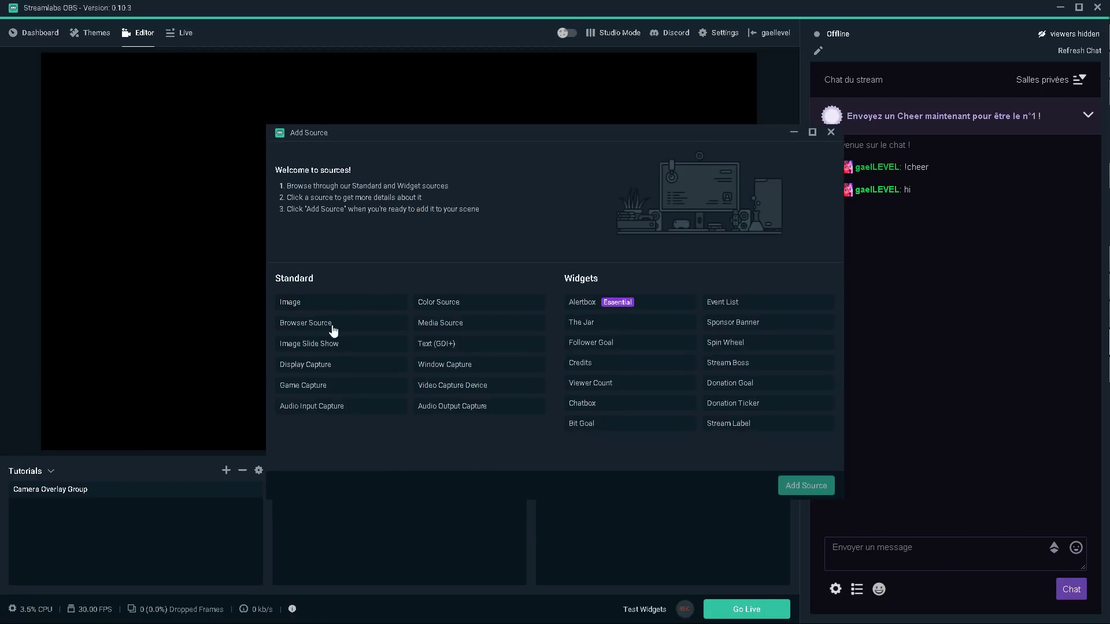
click(448, 324)
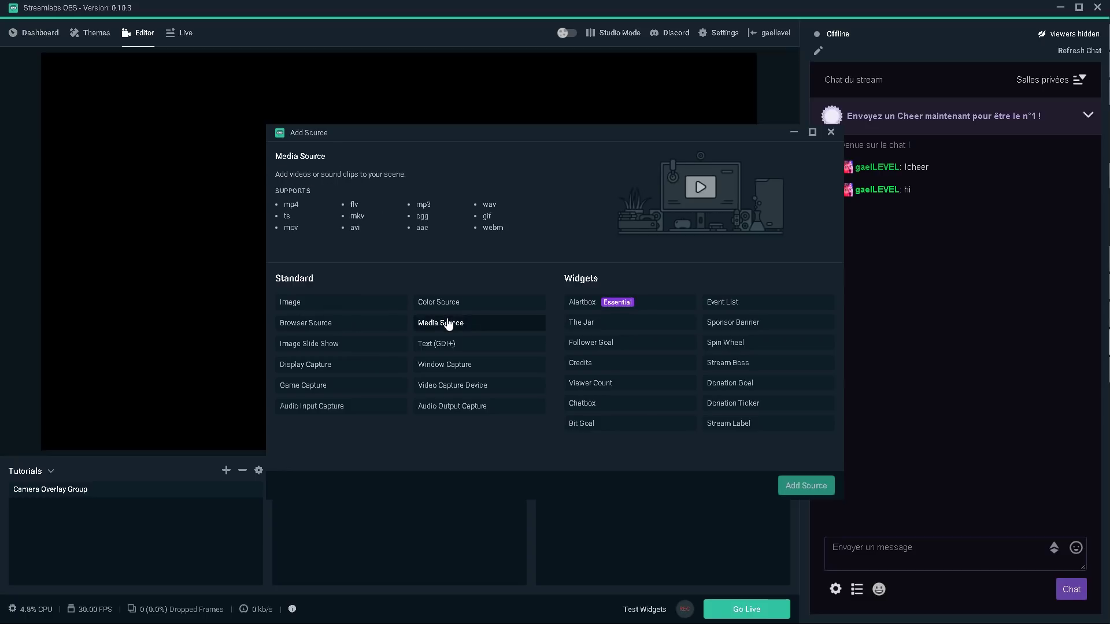
click(784, 487)
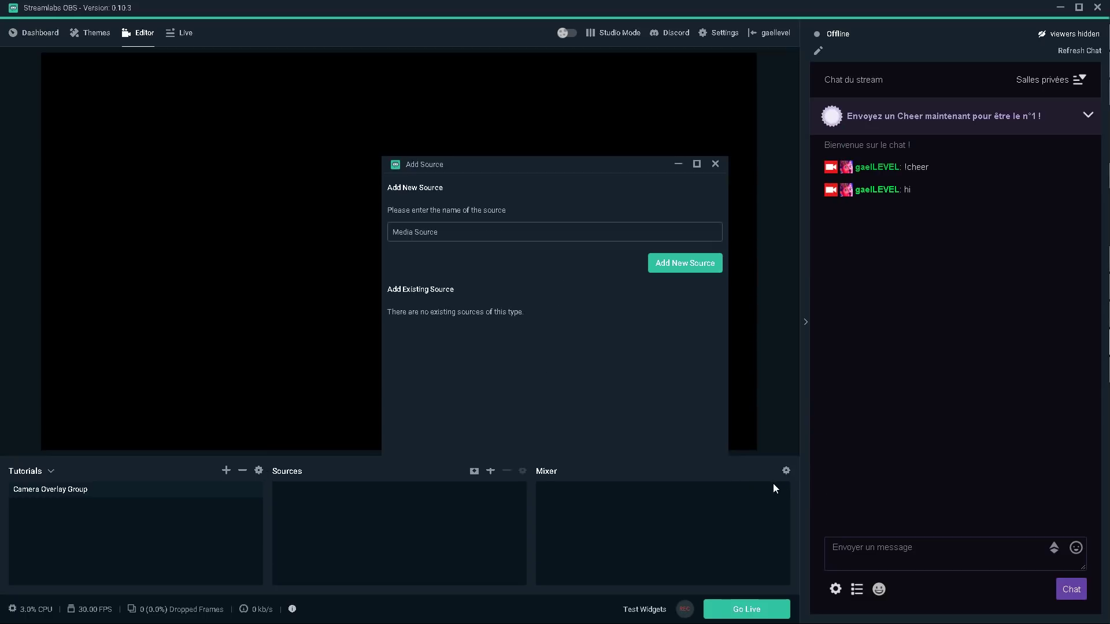
click(677, 266)
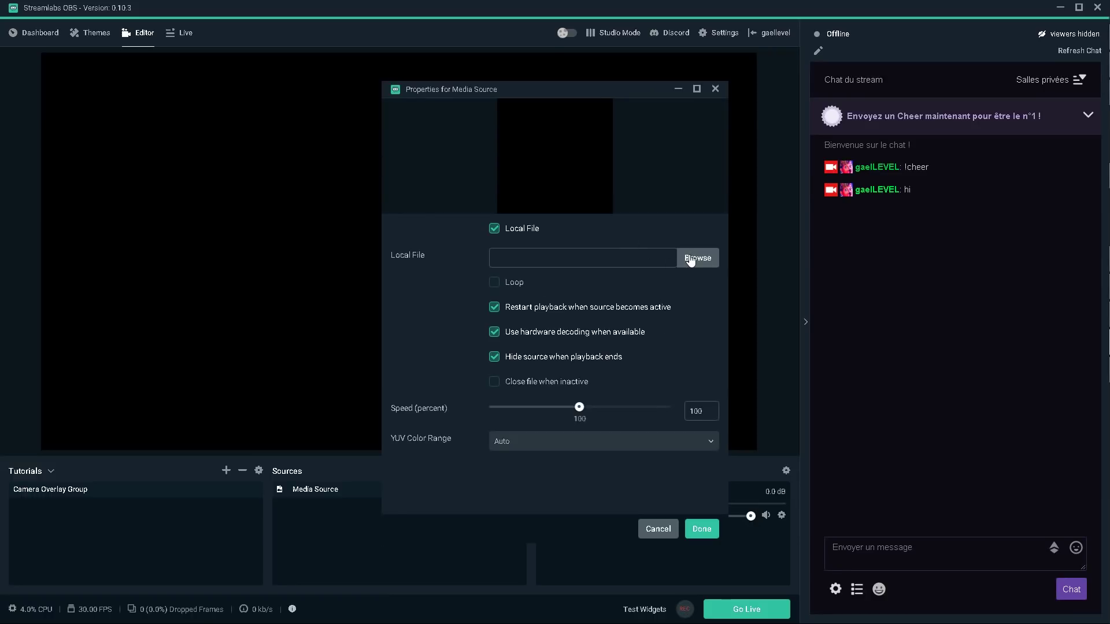
Step: Load the network-plexus-loop-4k video from the Videos\PLUGIN folder as the media source's local file
click(691, 259)
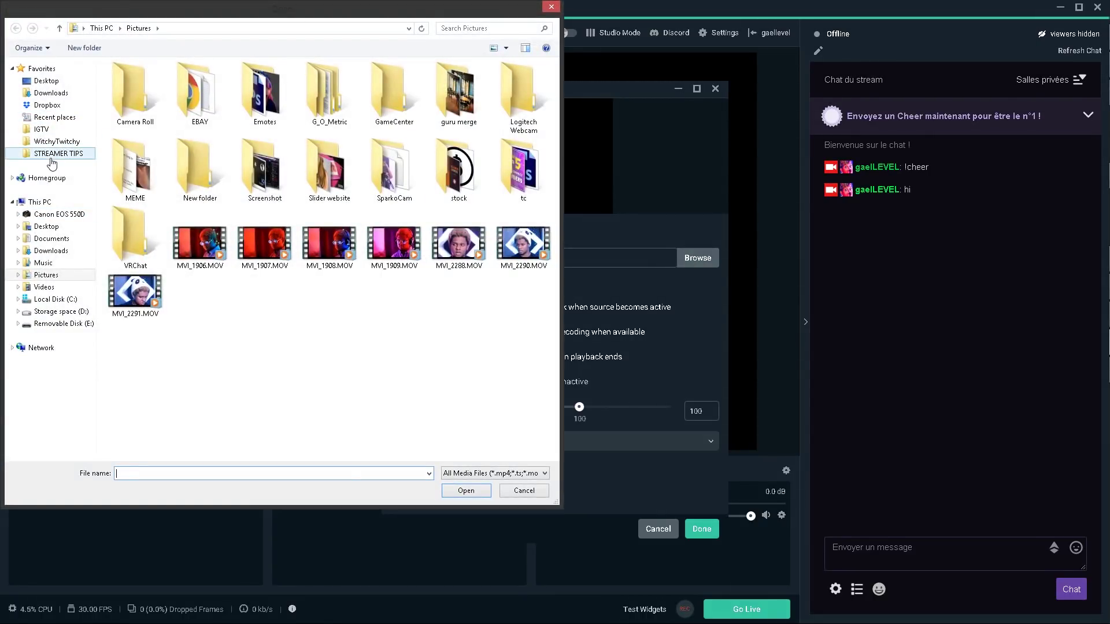
click(38, 288)
double_click(135, 255)
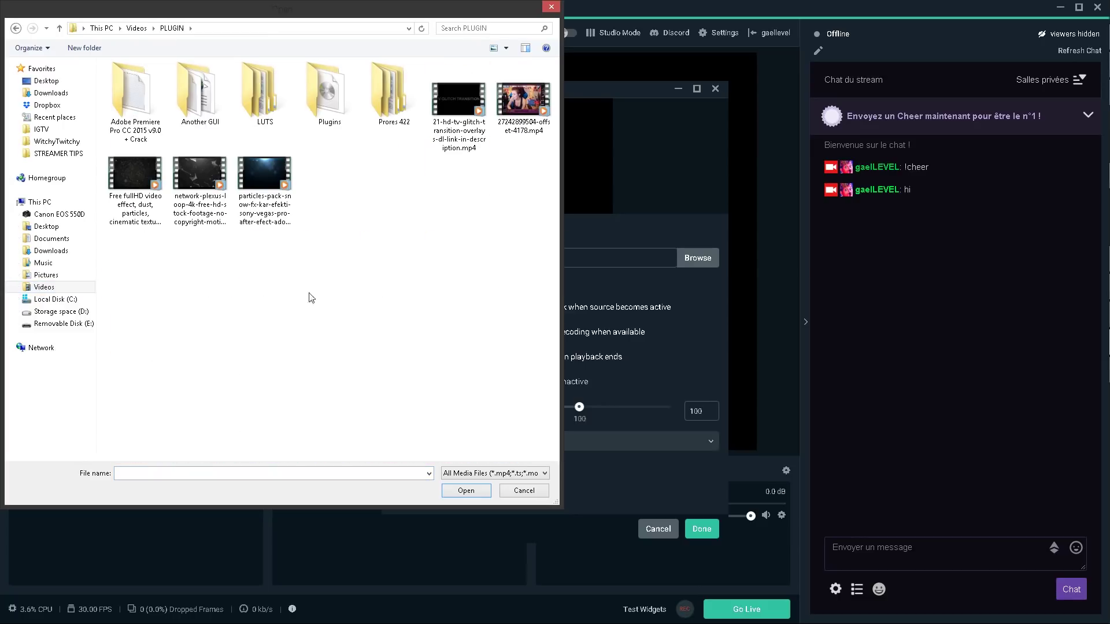
click(200, 185)
click(466, 491)
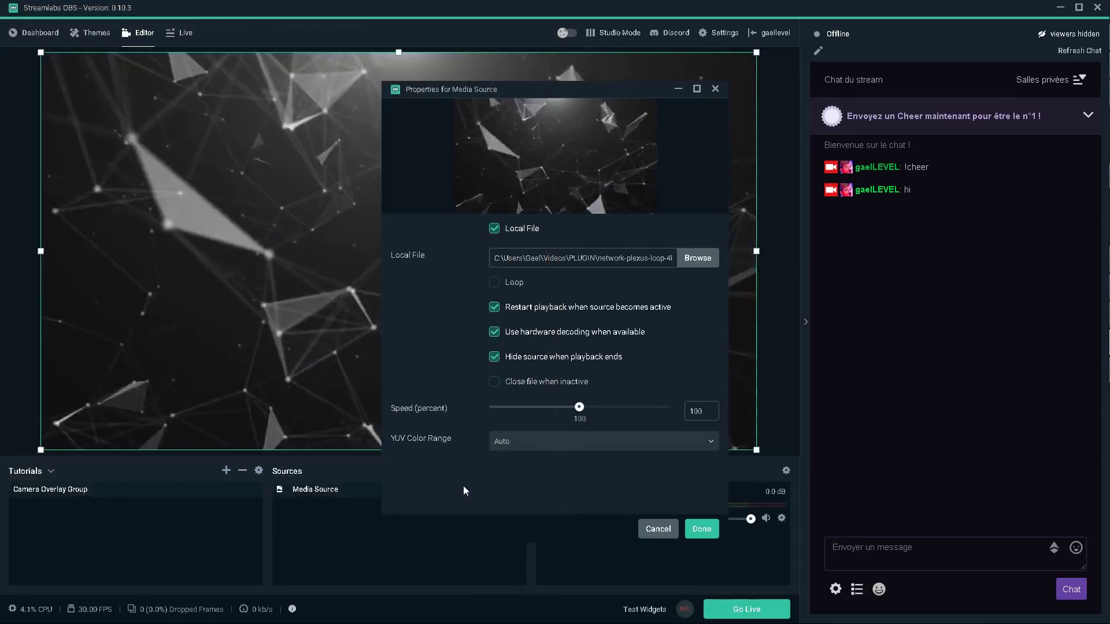
drag(431, 86, 485, 52)
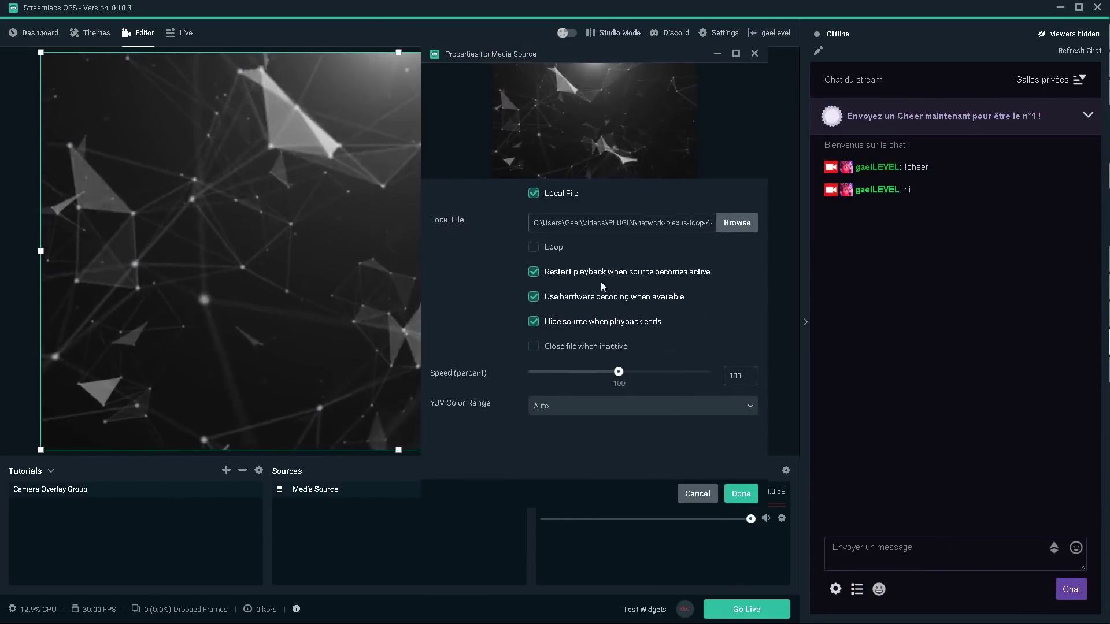
Step: Enable looping for the network-plexus media source and rename the source to Backg
click(533, 248)
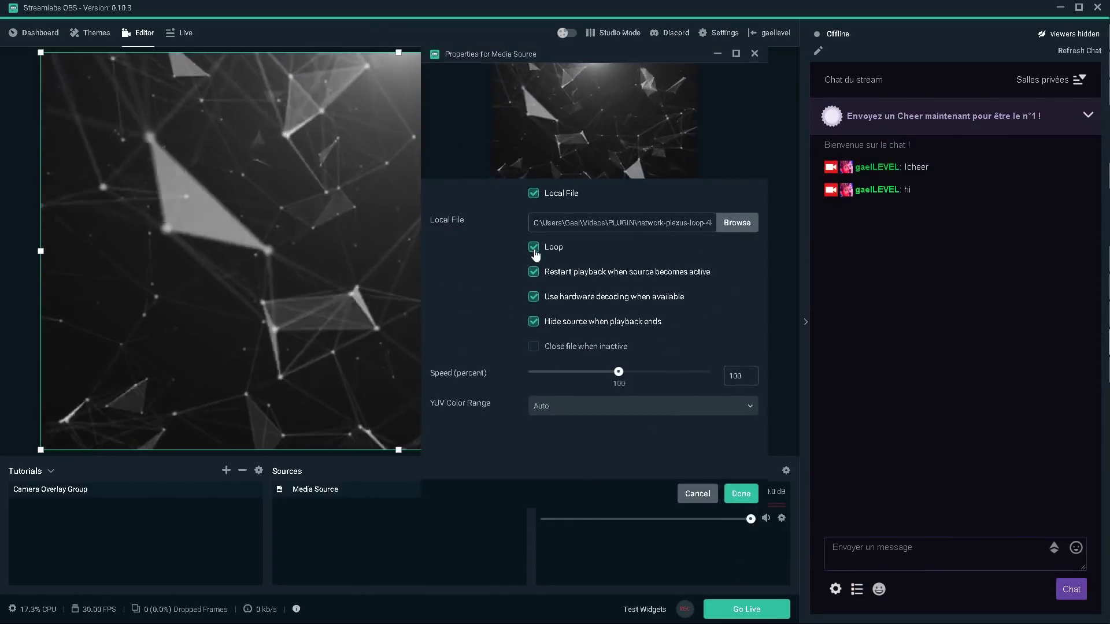
click(741, 495)
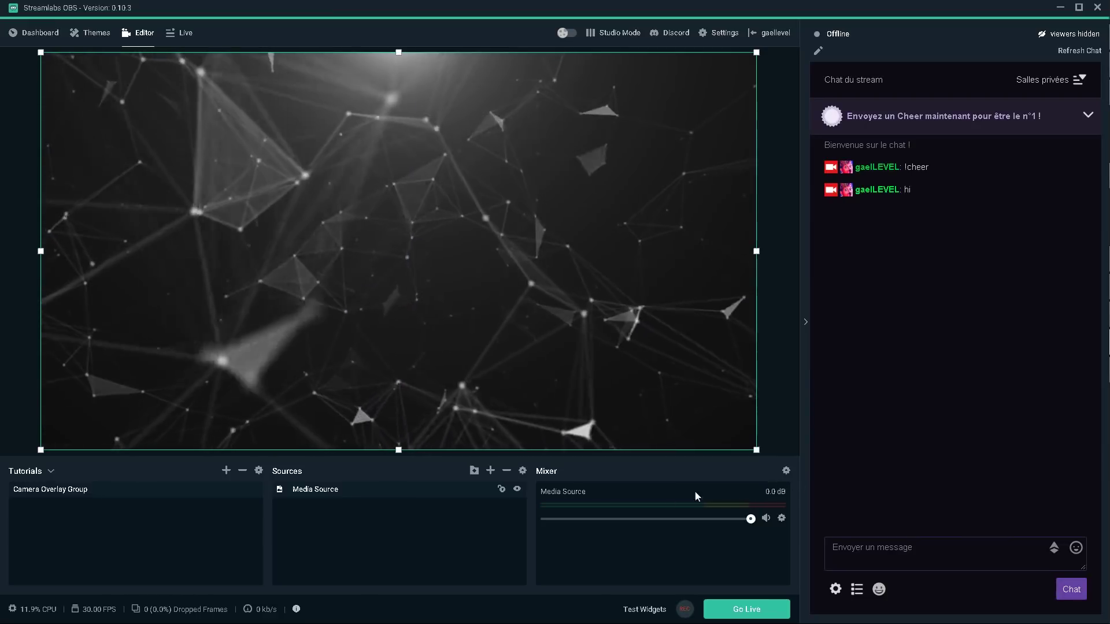
right_click(330, 490)
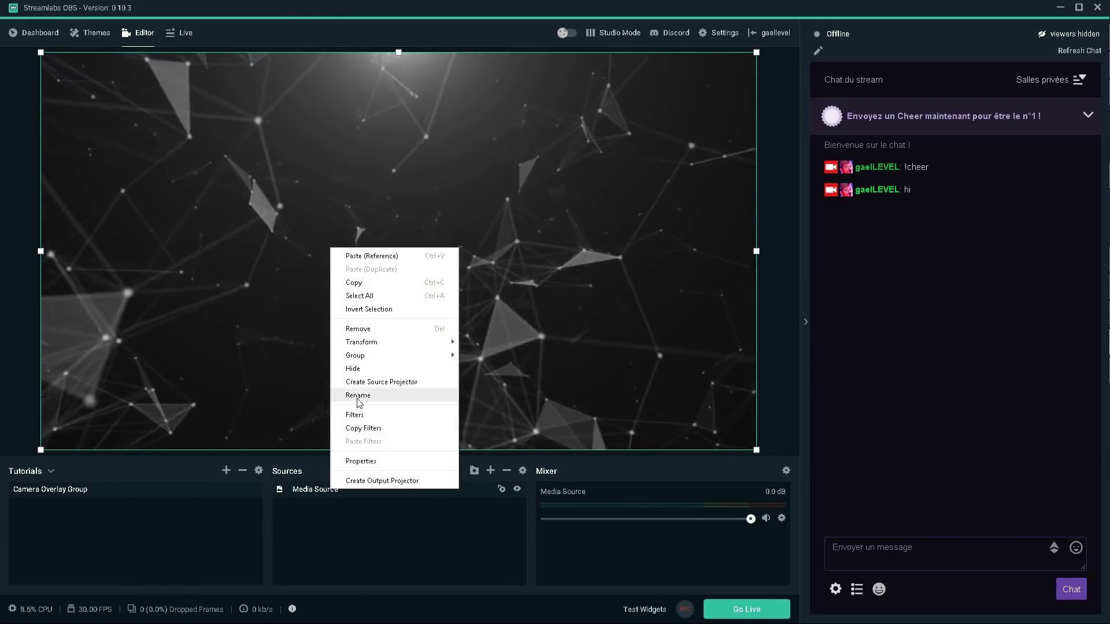
click(359, 395)
key(ctrl+a)
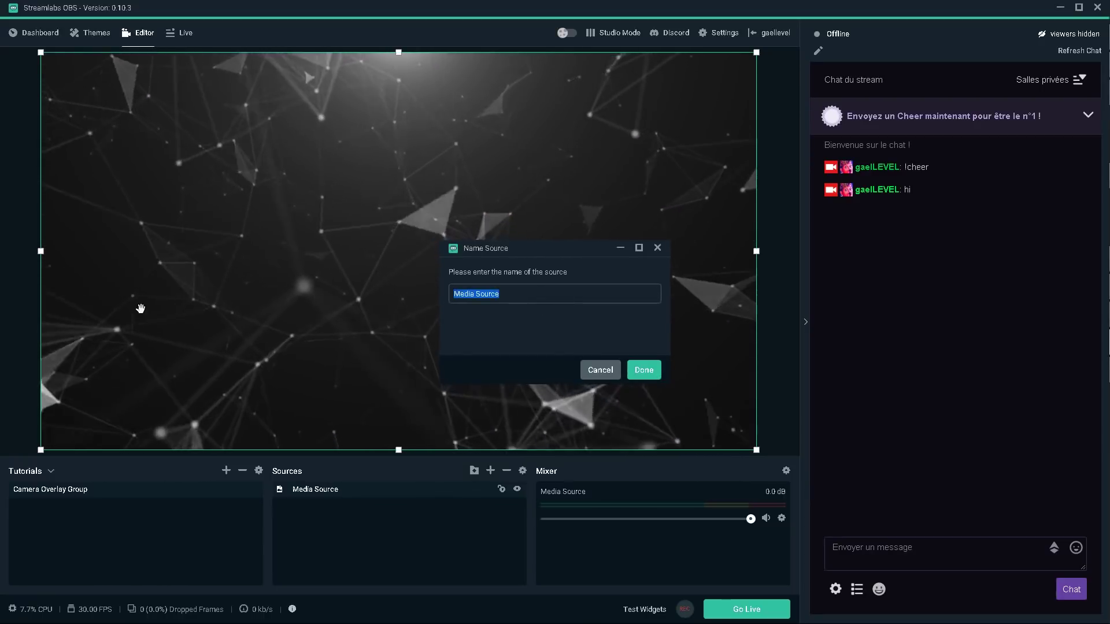
text(Back)
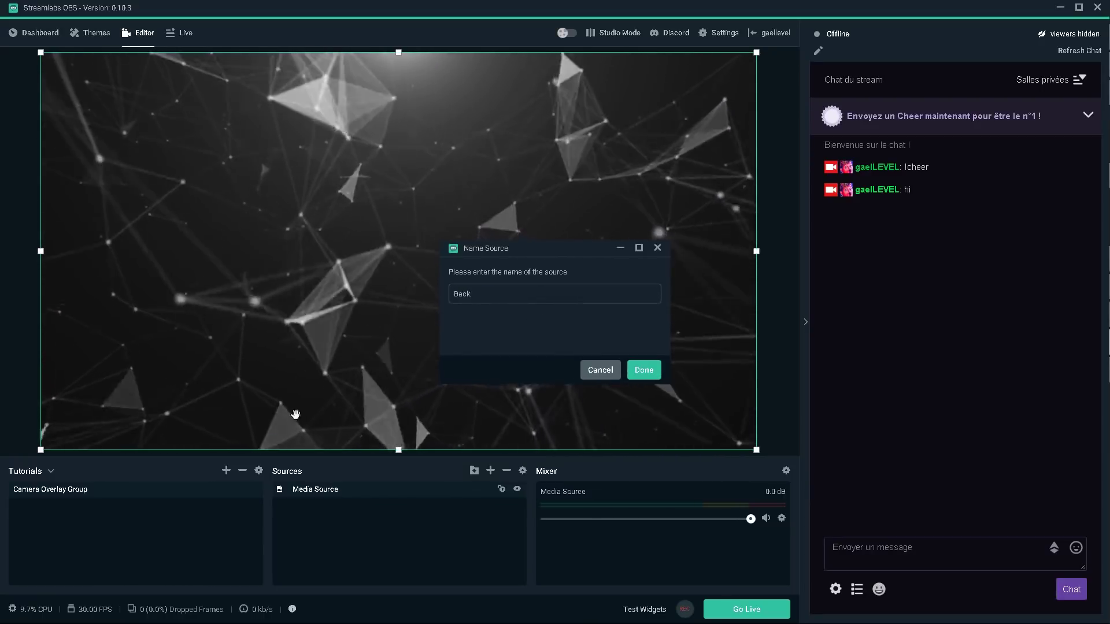
text(g)
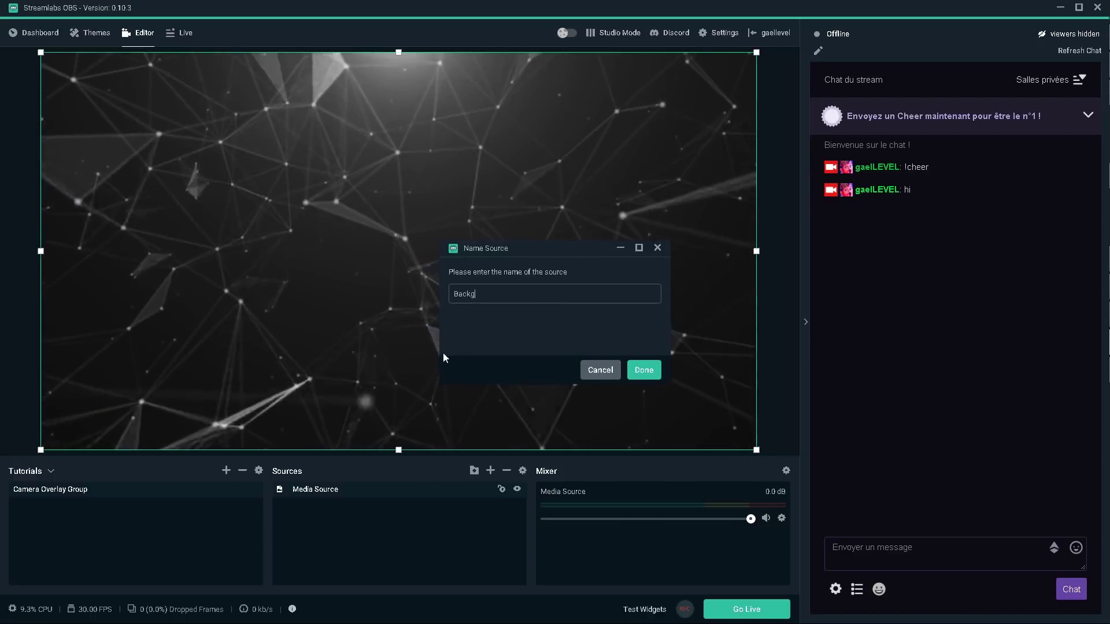
click(644, 370)
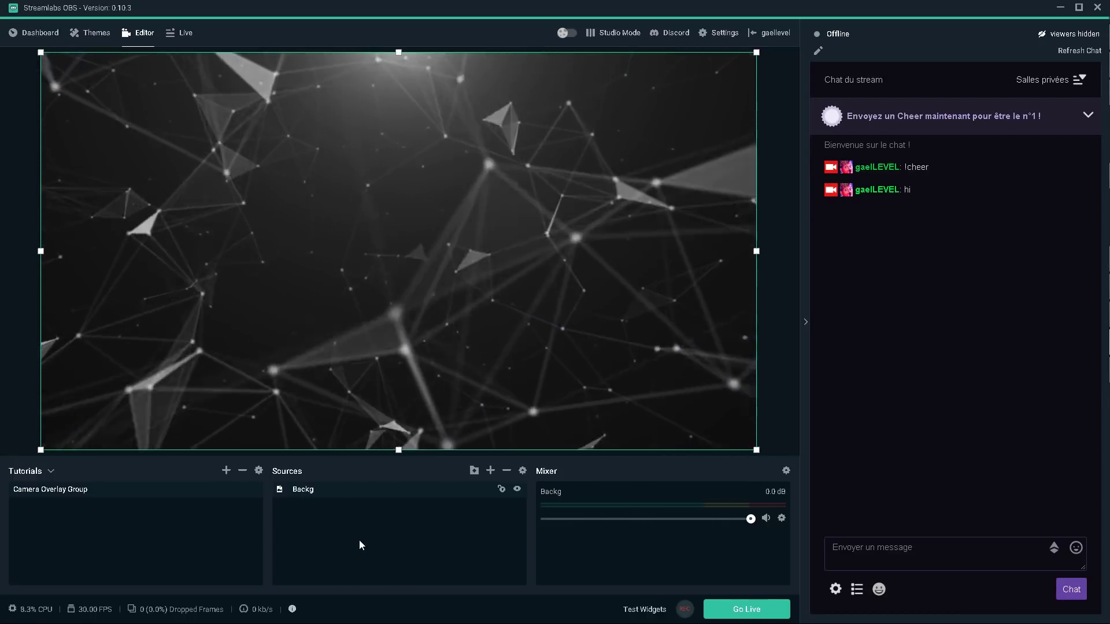
Step: Rename the Camera Overlay Group scene to "Starting soon"
right_click(56, 494)
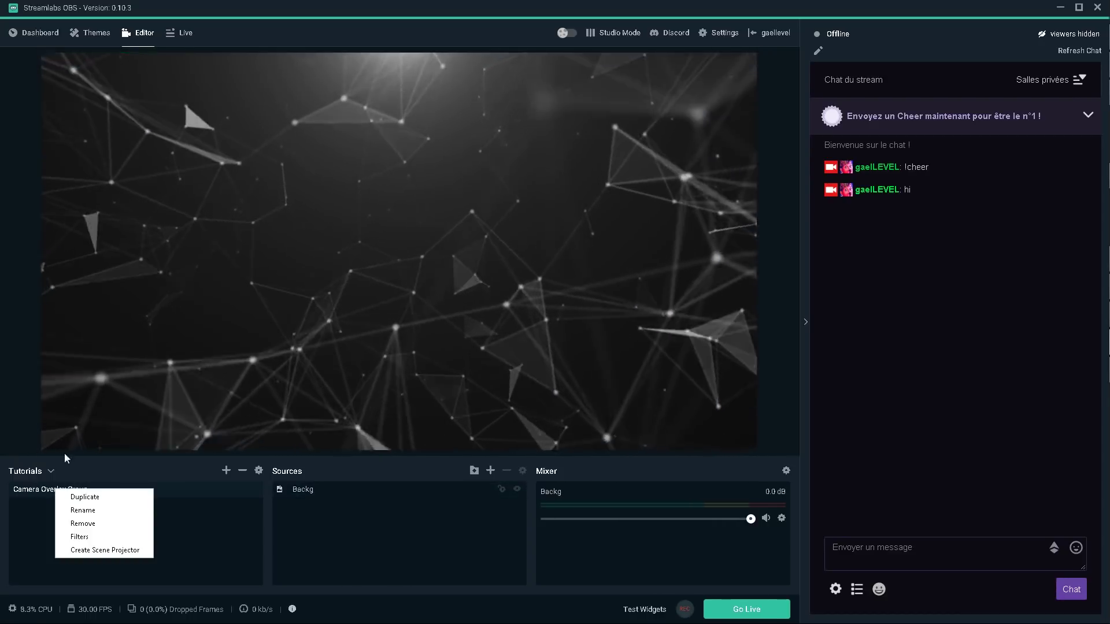
click(73, 509)
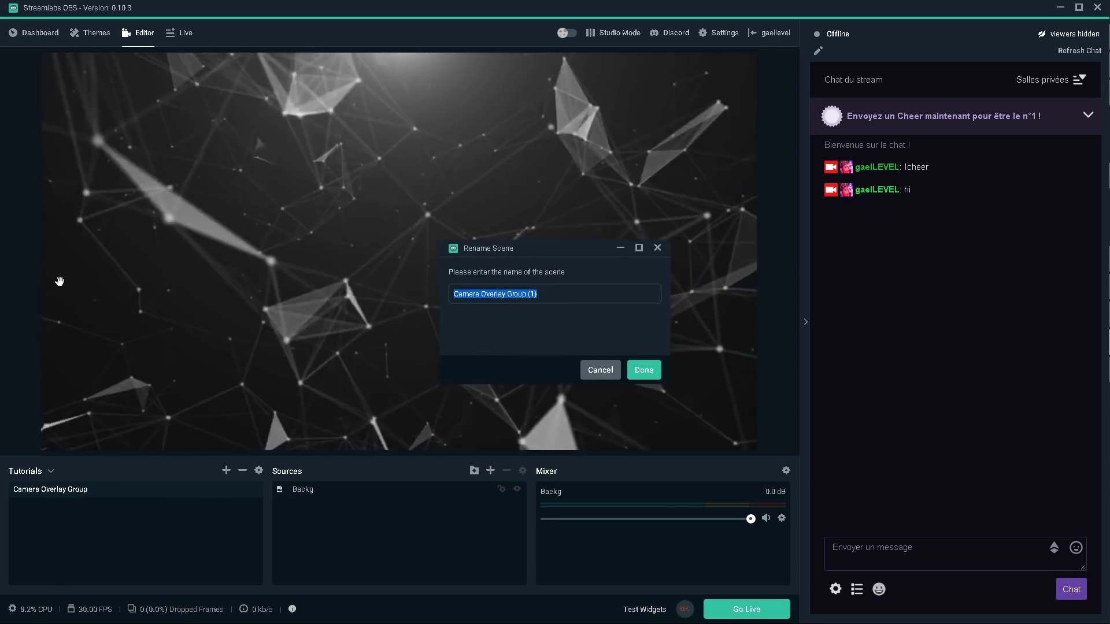
text(Starting soon)
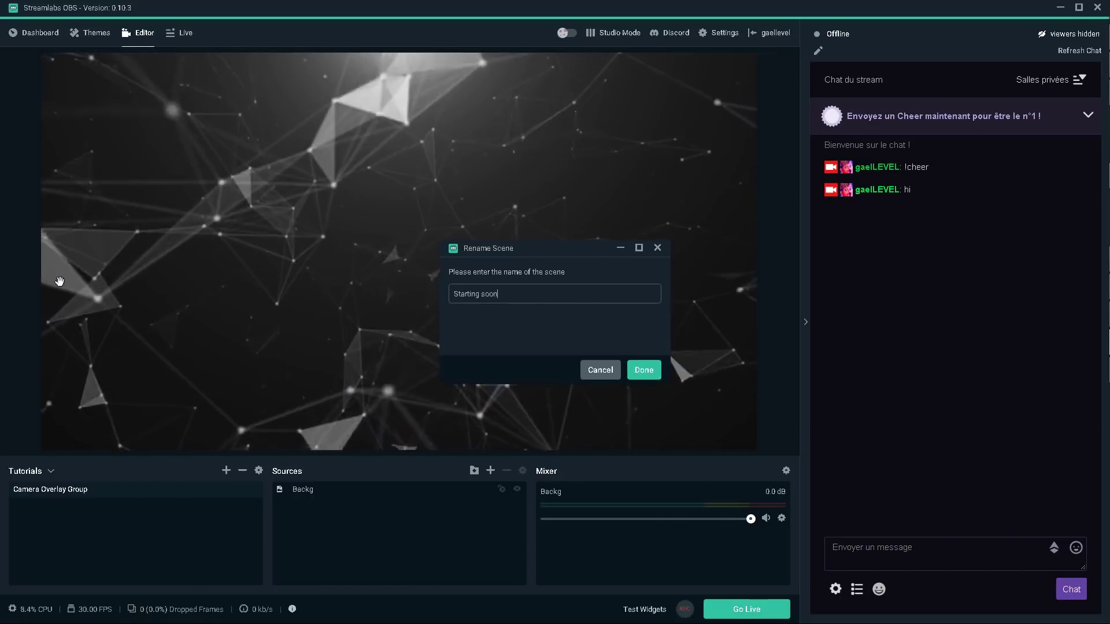
key(Return)
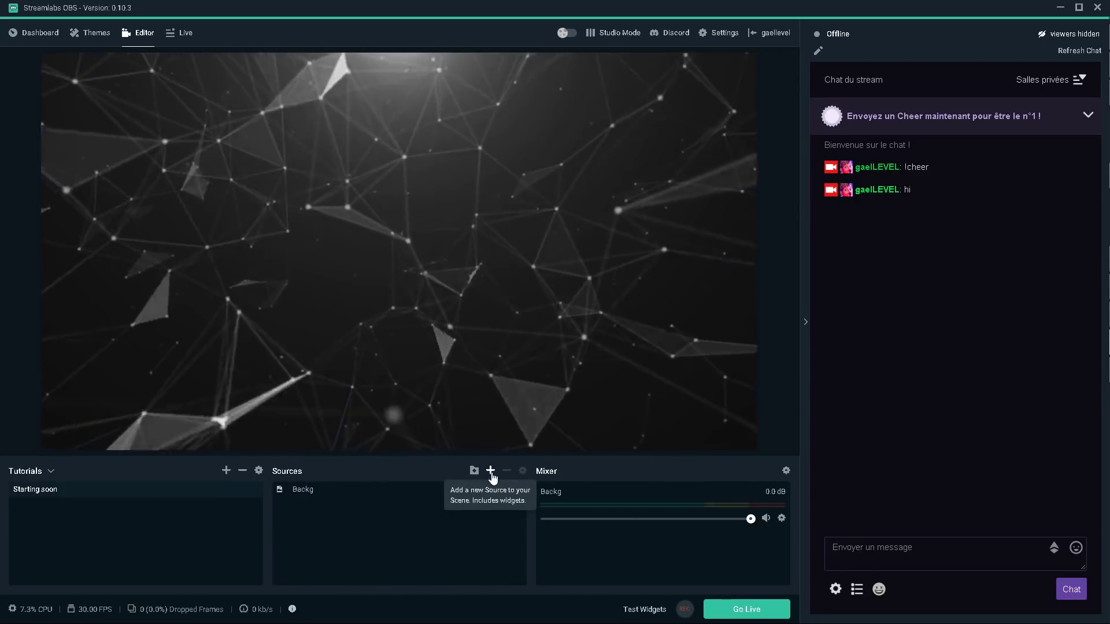
Step: Add a new Color Source with its default name to the Starting soon scene and color it blue (#ff4a90e2)
click(490, 471)
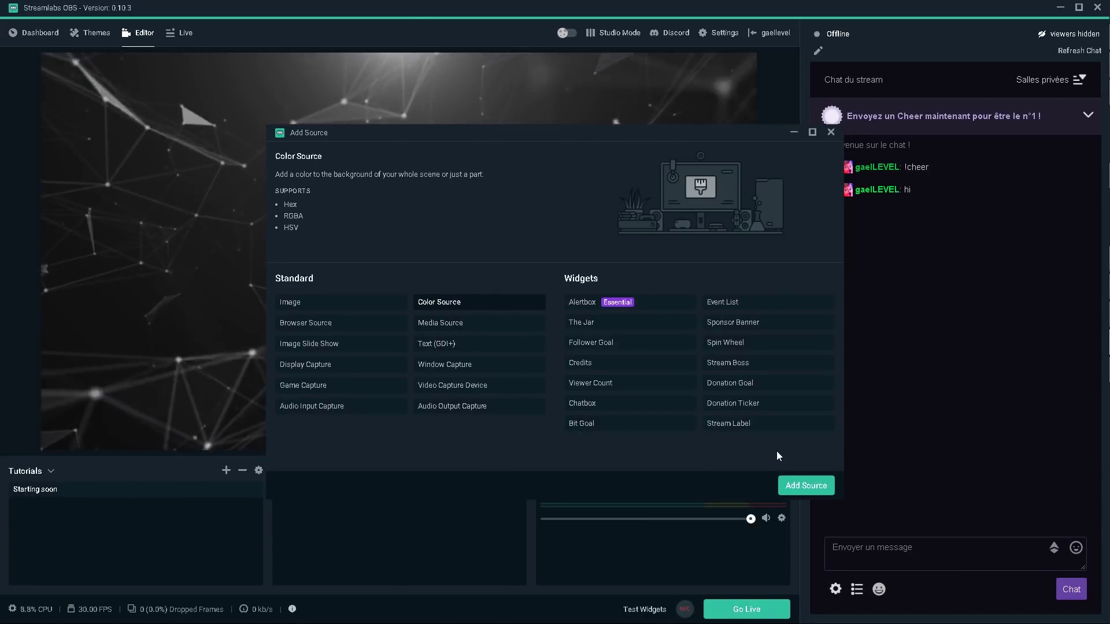
click(795, 490)
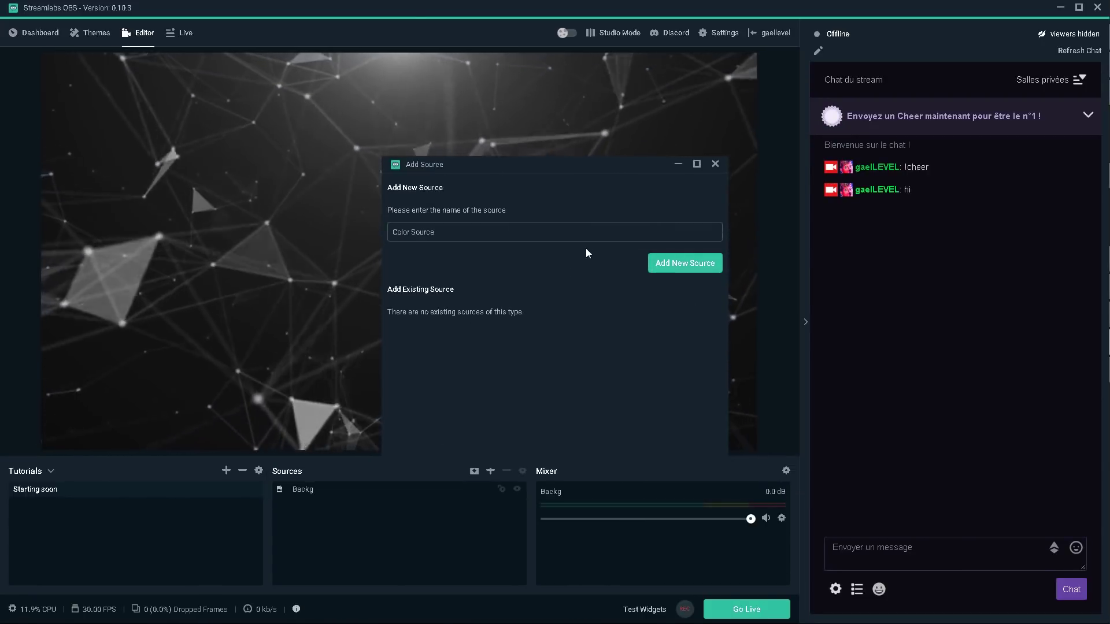
click(659, 263)
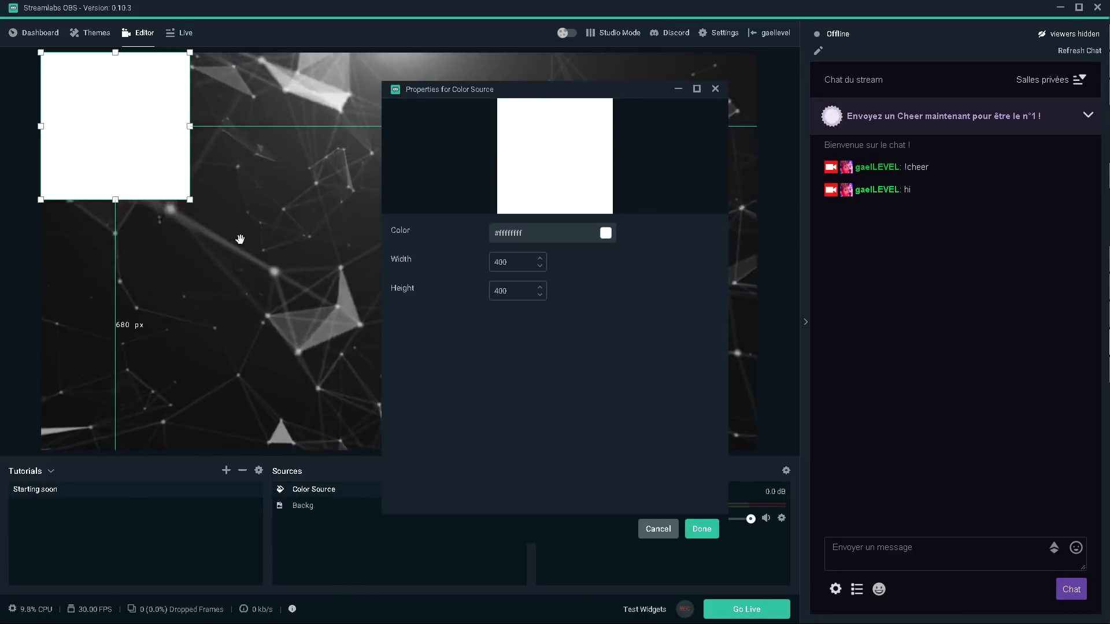
click(605, 234)
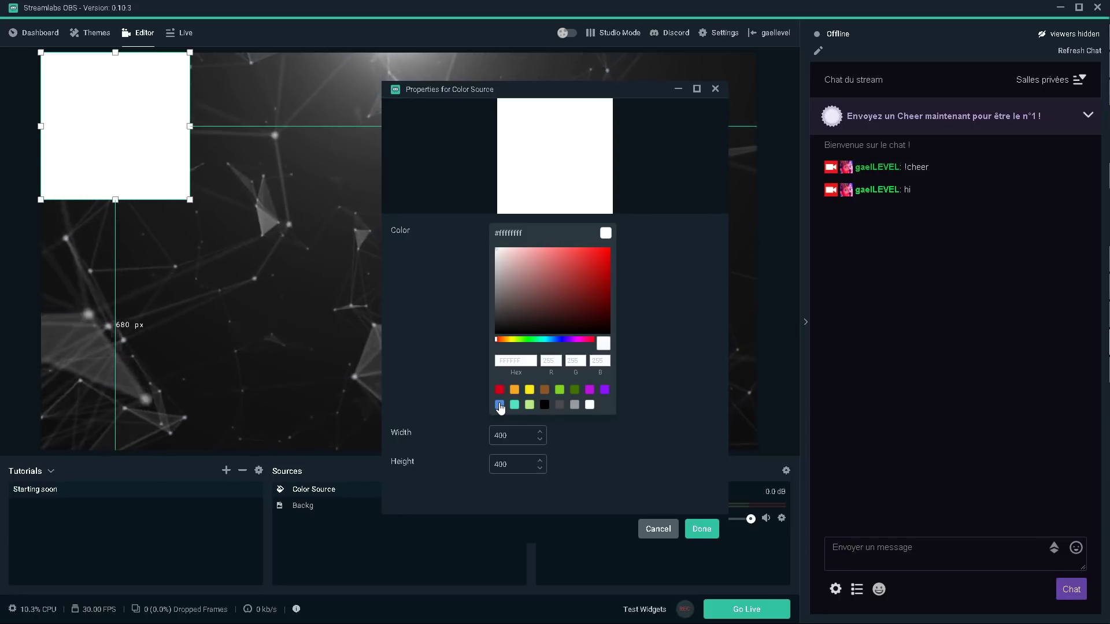
click(515, 389)
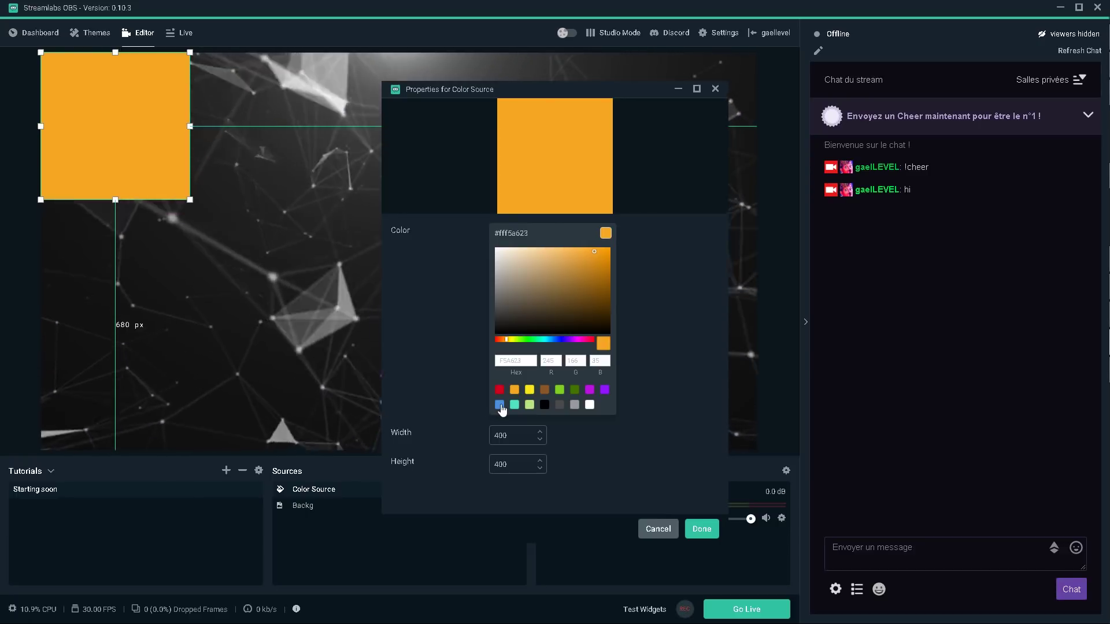
click(499, 405)
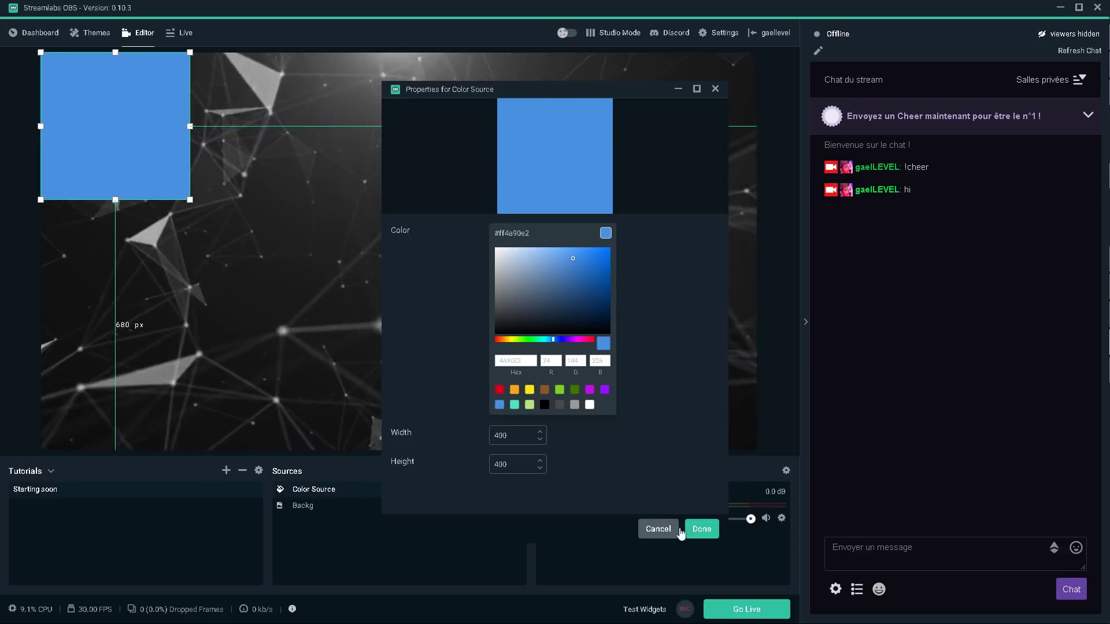
click(699, 529)
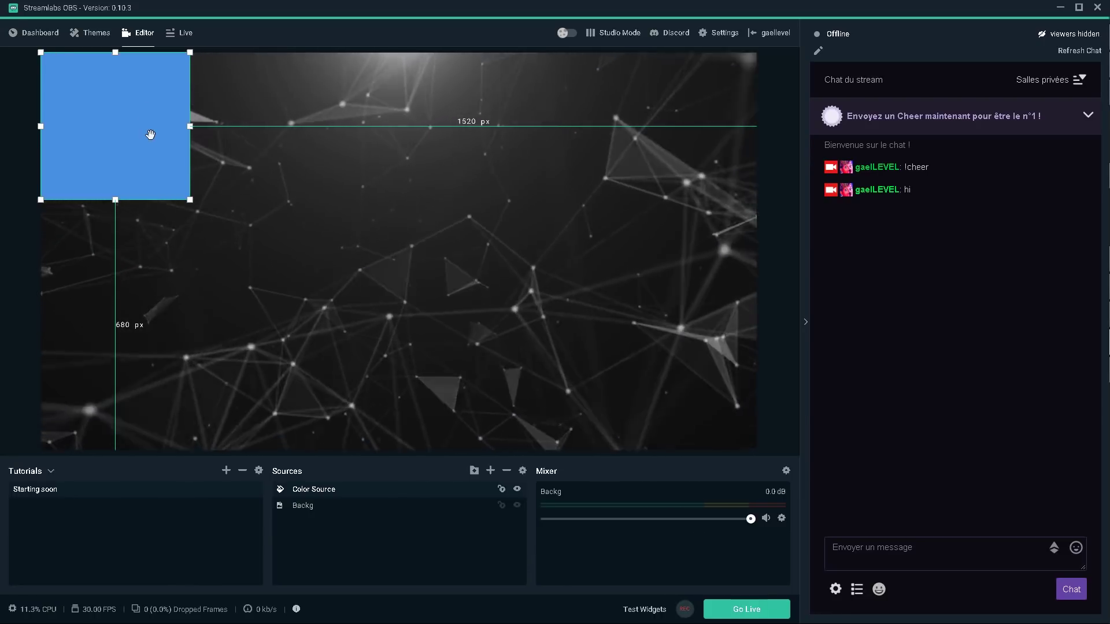
Step: Move the blue block away from the canvas corner to about 409 px from the left and 185 px from the top, and set its width to 800
drag(150, 135, 261, 176)
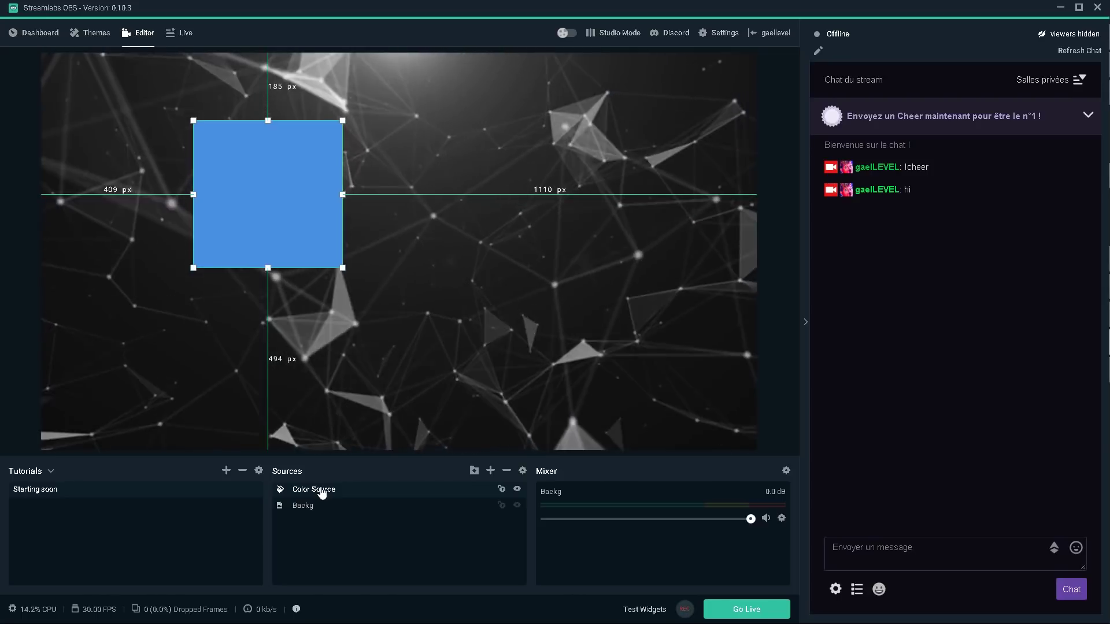
double_click(322, 491)
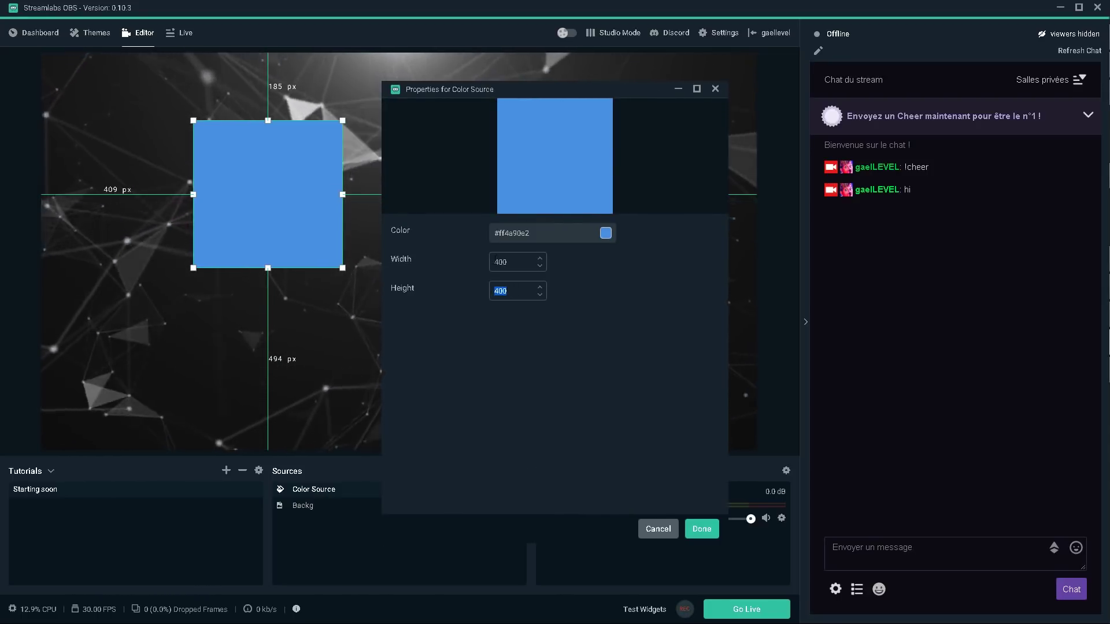
click(506, 262)
text(800)
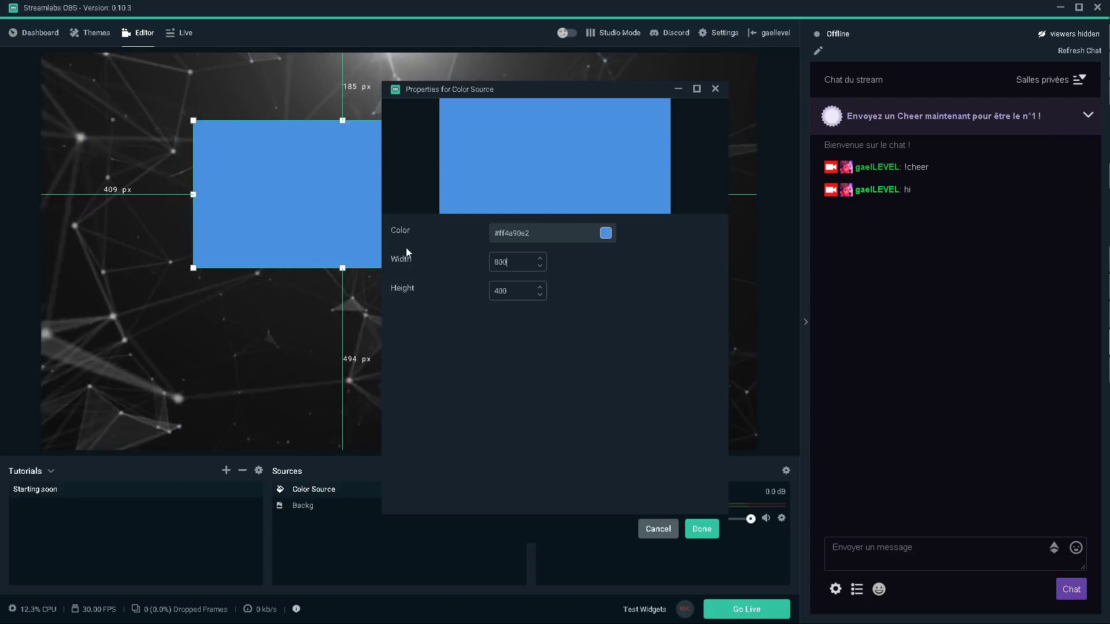
click(700, 529)
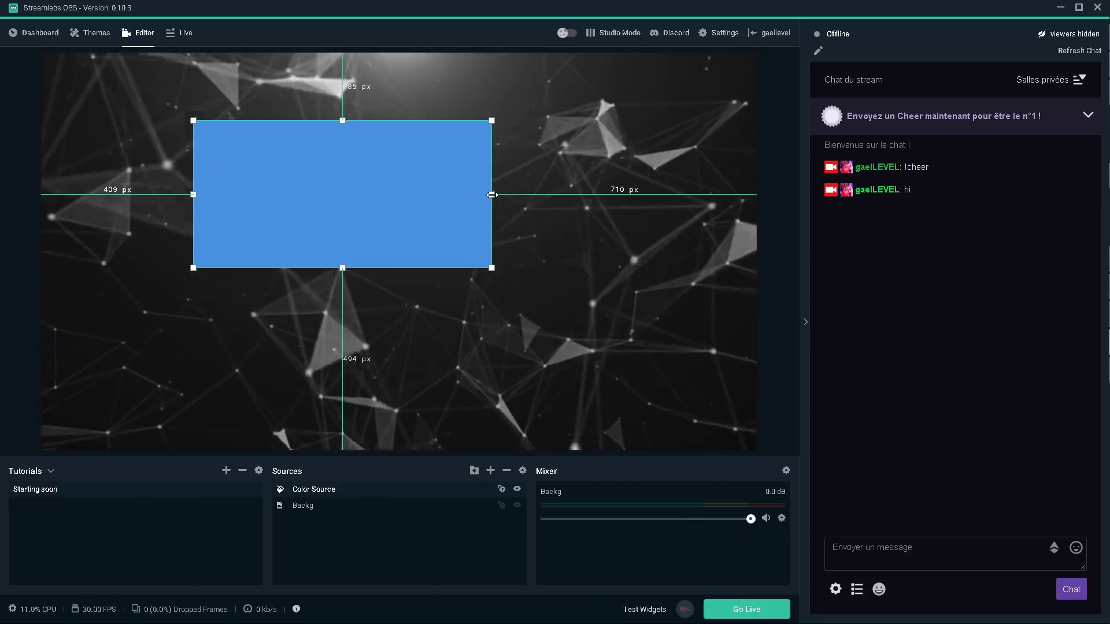
Step: Reshape the blue block into a thin bar about 965 by 105 px, centered horizontally about 304 px below the canvas top edge
drag(492, 195, 595, 185)
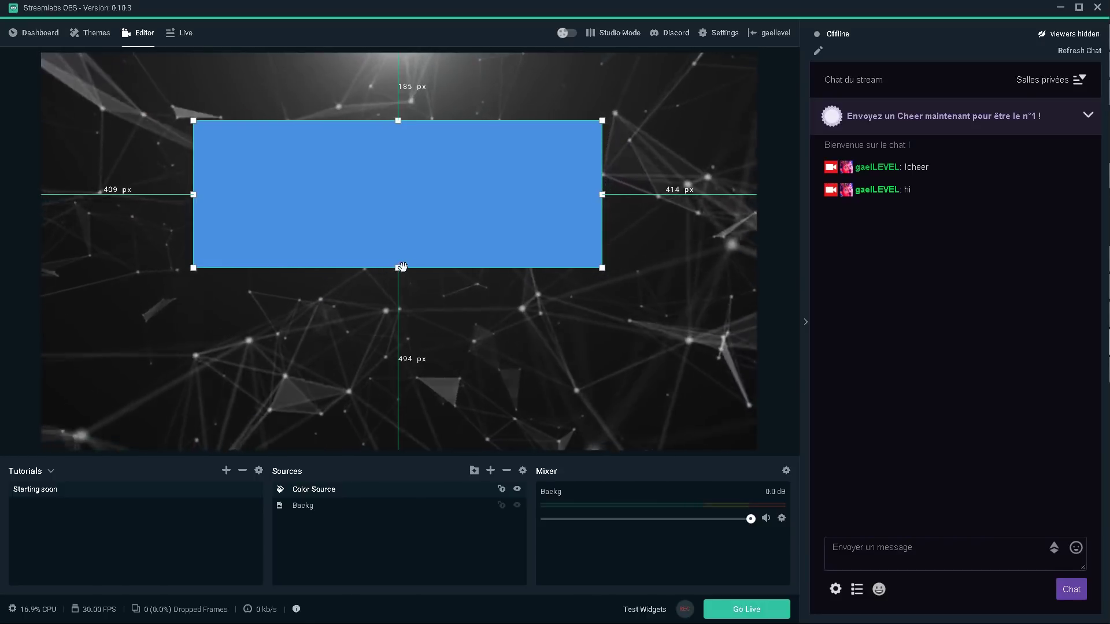
click(401, 239)
click(402, 239)
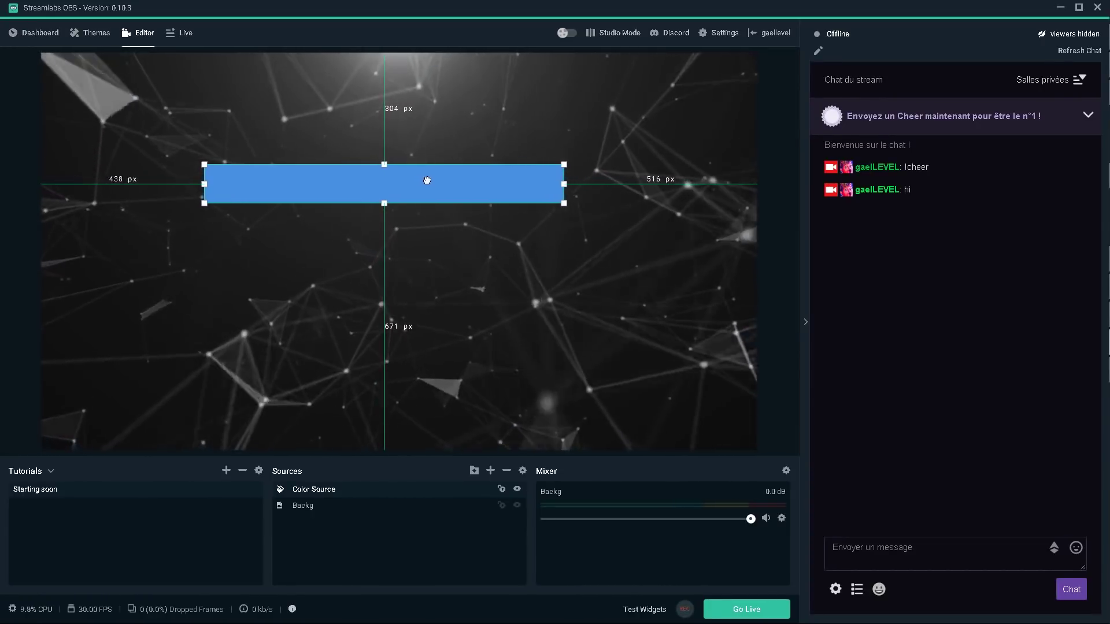
drag(432, 180, 441, 180)
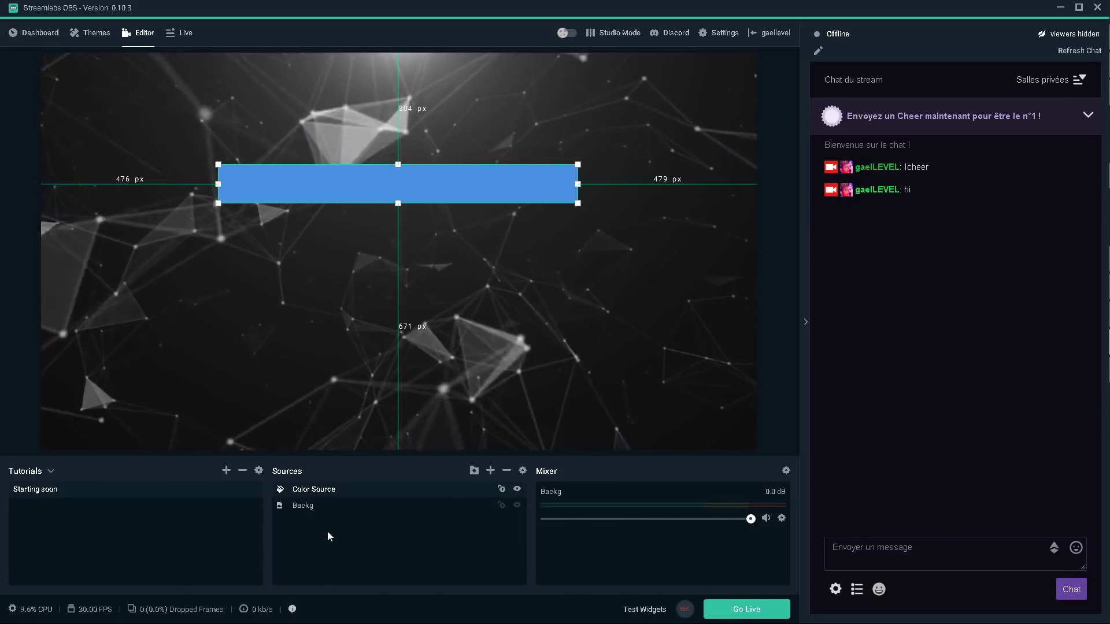
Step: Copy the Color Source and paste it as a reference into the sources of the Starting soon scene
right_click(330, 495)
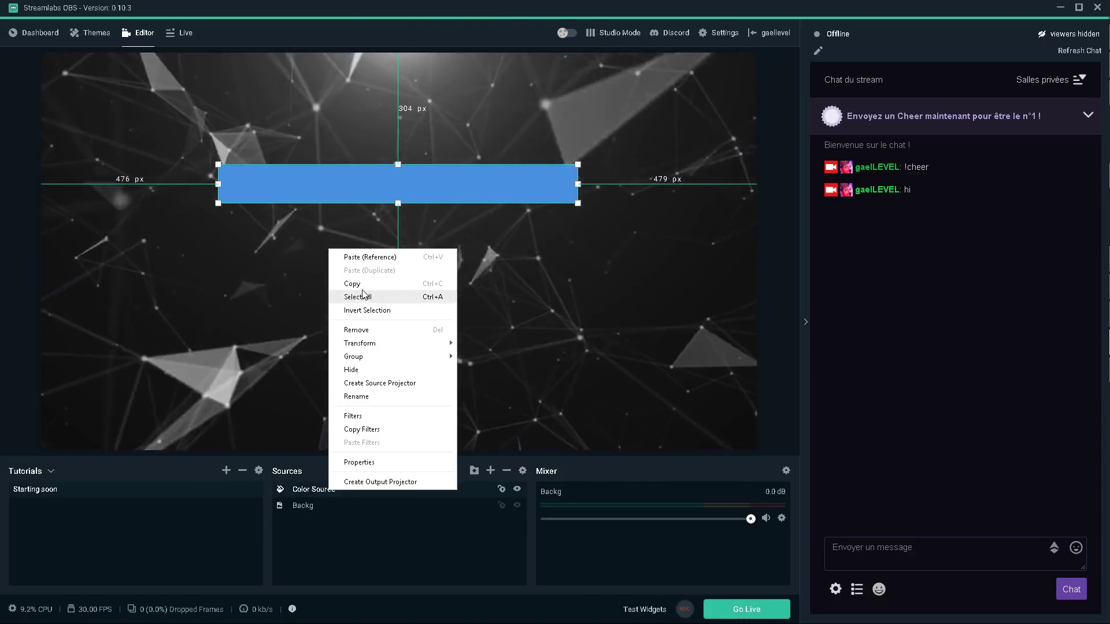
click(363, 296)
right_click(332, 549)
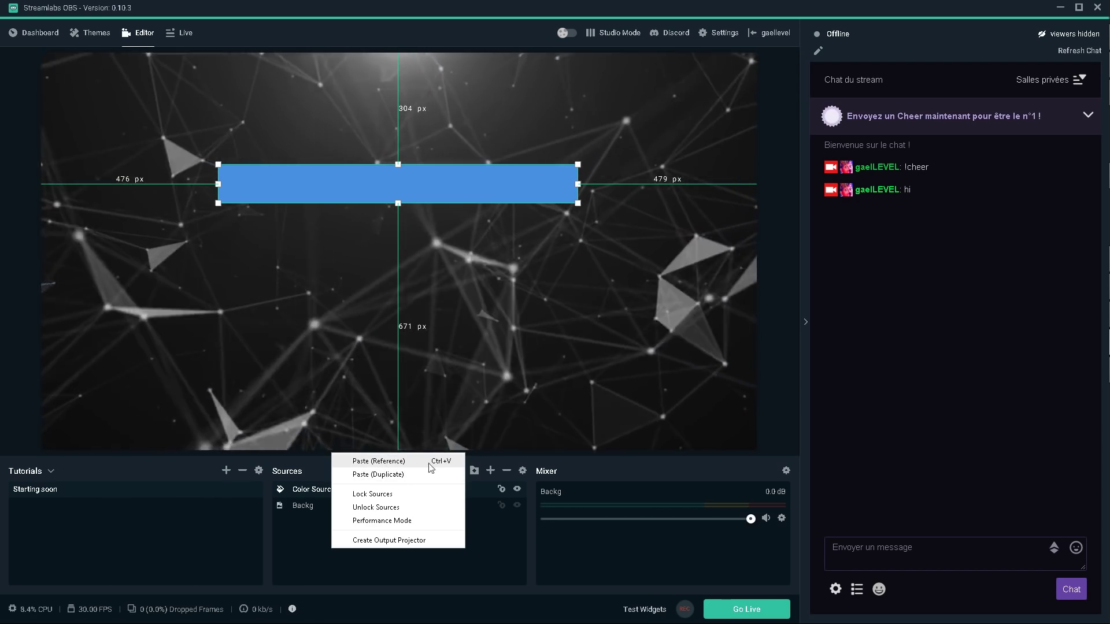
click(366, 463)
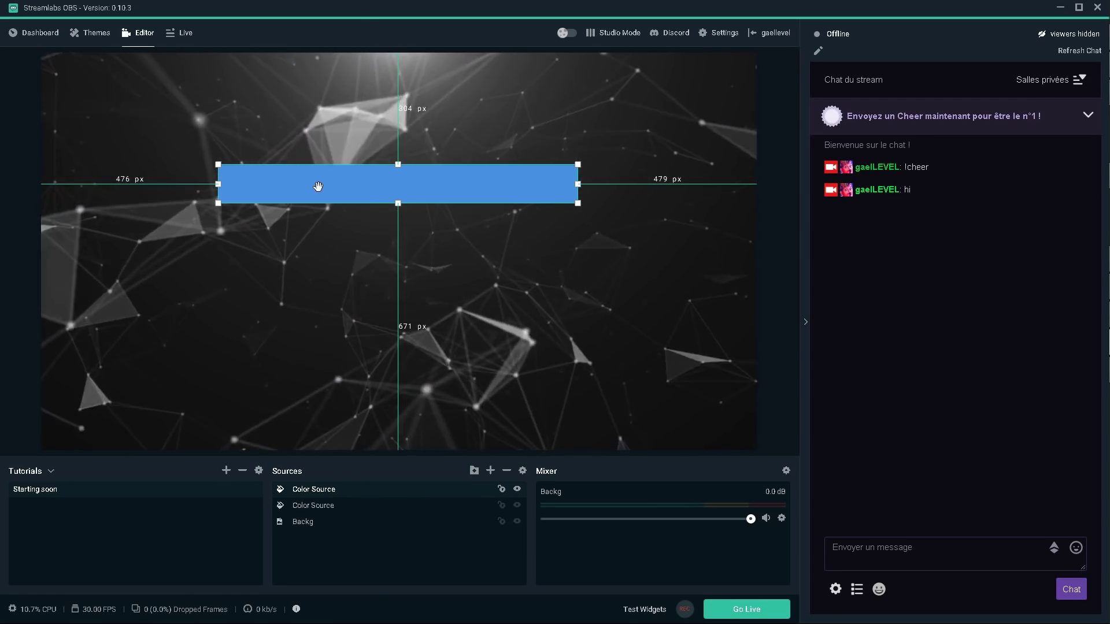
Step: Place the pasted bar just below the first one and reshape it to about 1141 by 67 px
drag(318, 186, 315, 303)
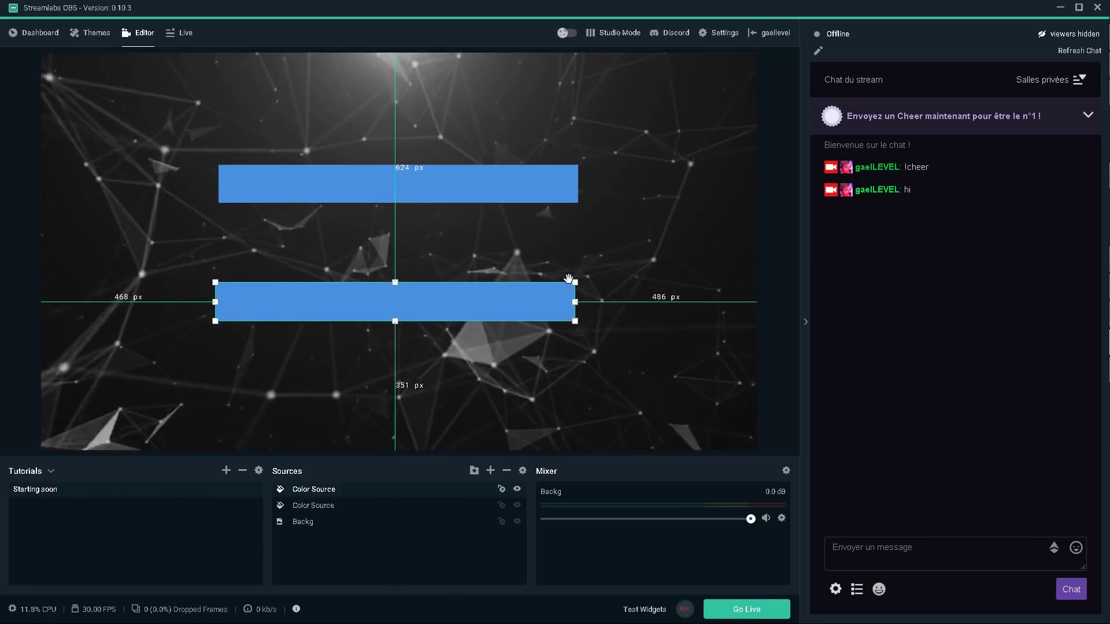
mouse_move(569, 279)
mouse_down()
mouse_move(752, 258)
mouse_move(574, 274)
mouse_up()
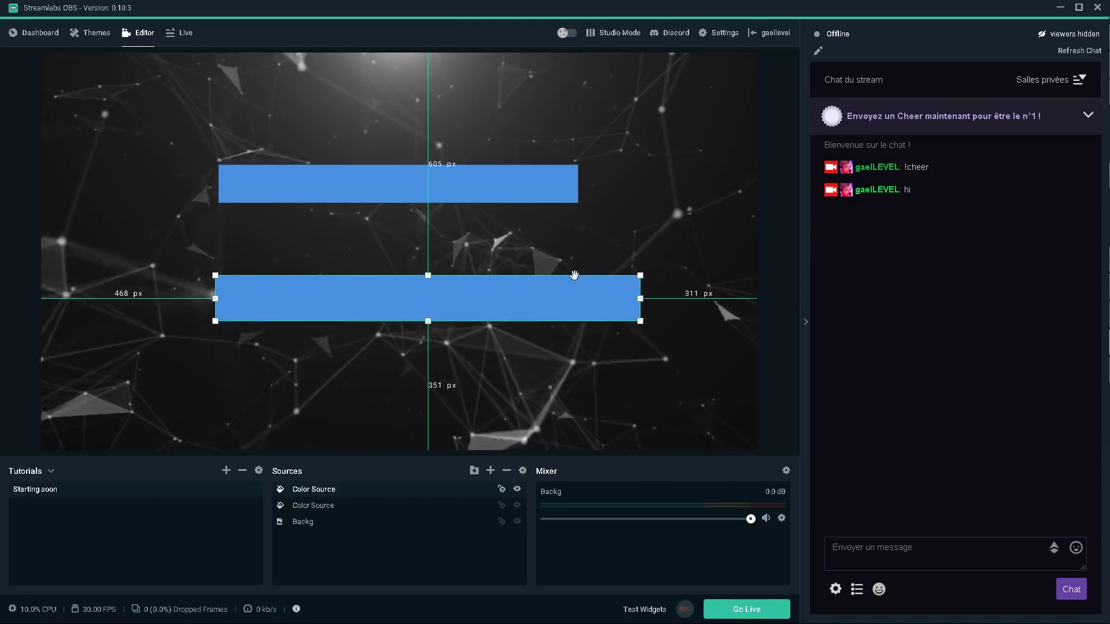
drag(428, 321, 390, 255)
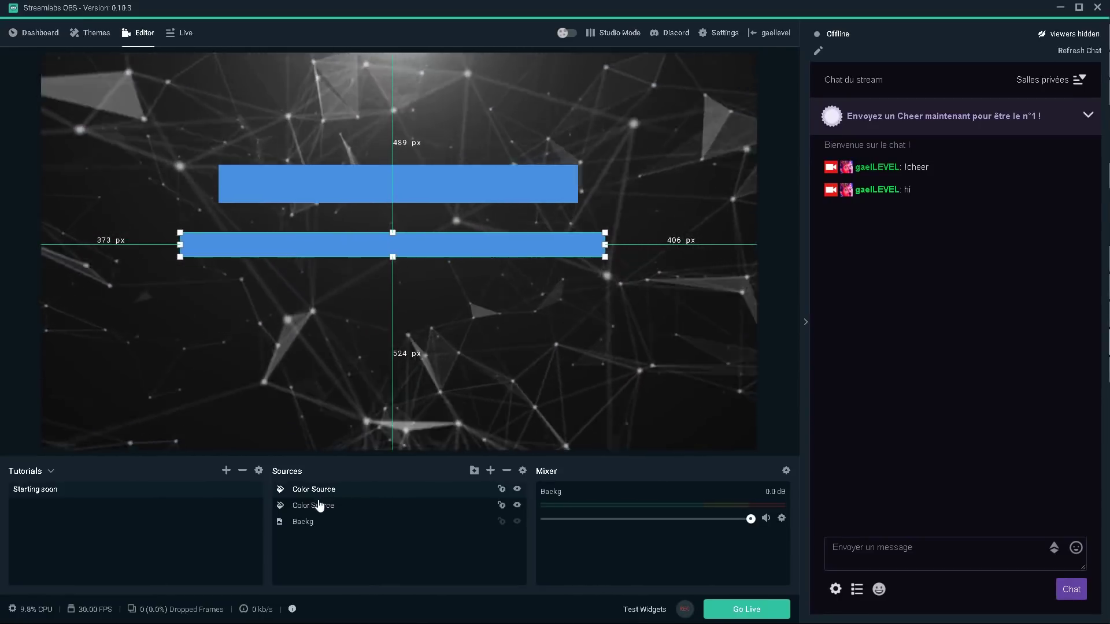
Step: Change the color of the pasted Color Source to yellow (#fff8e71c)
double_click(318, 492)
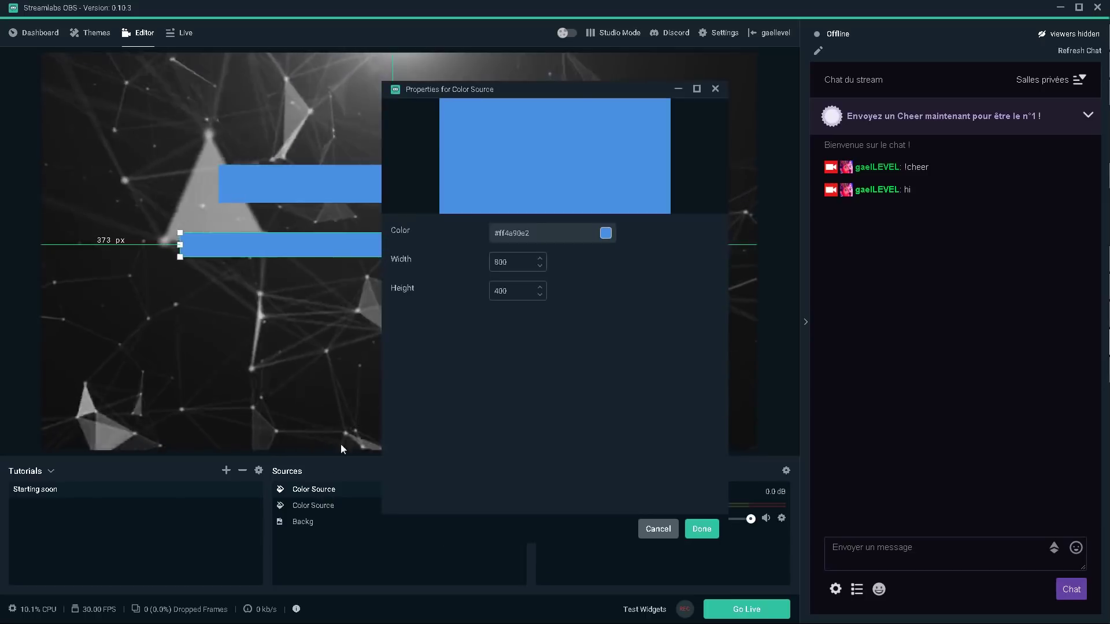
click(606, 233)
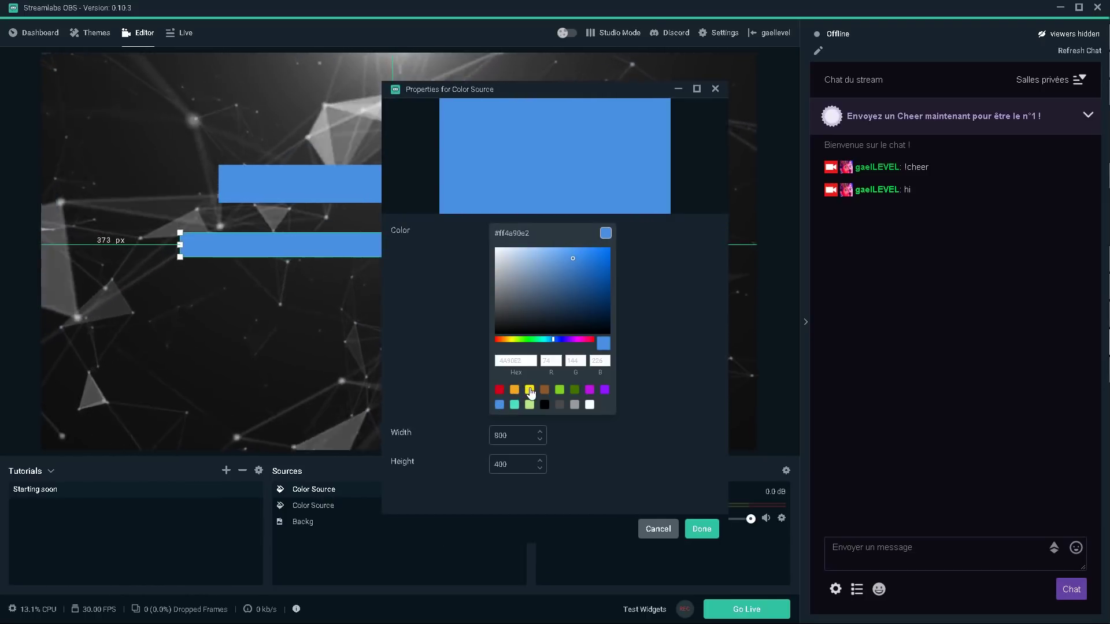
click(530, 389)
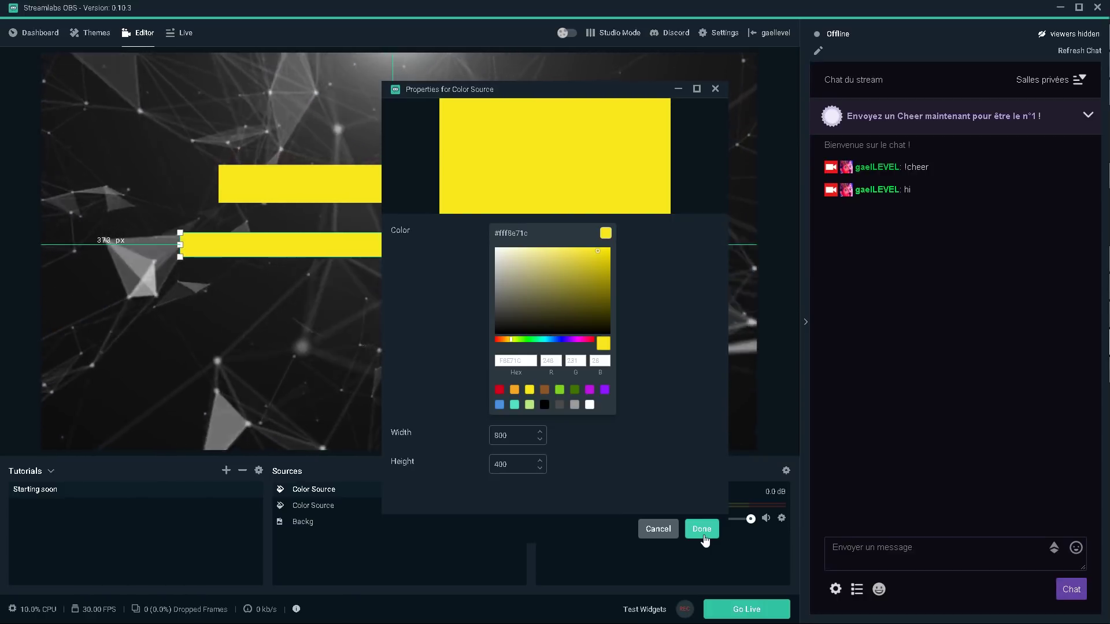
click(658, 530)
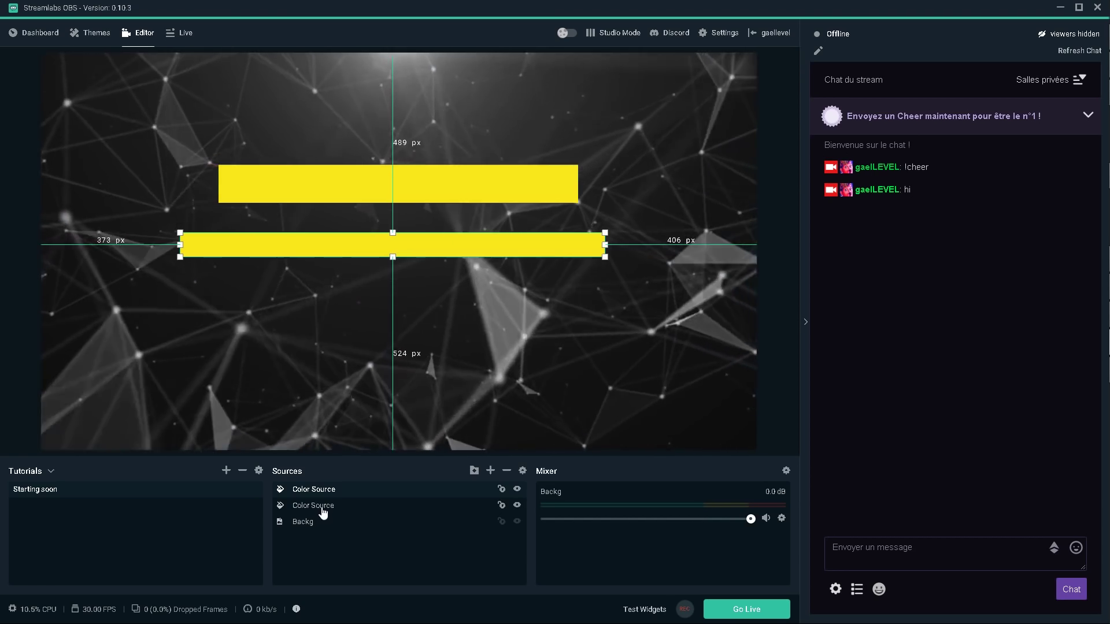
Step: Remove the lower yellow bar, the pasted reference Color Source, from the Starting soon scene and confirm the removal
right_click(328, 542)
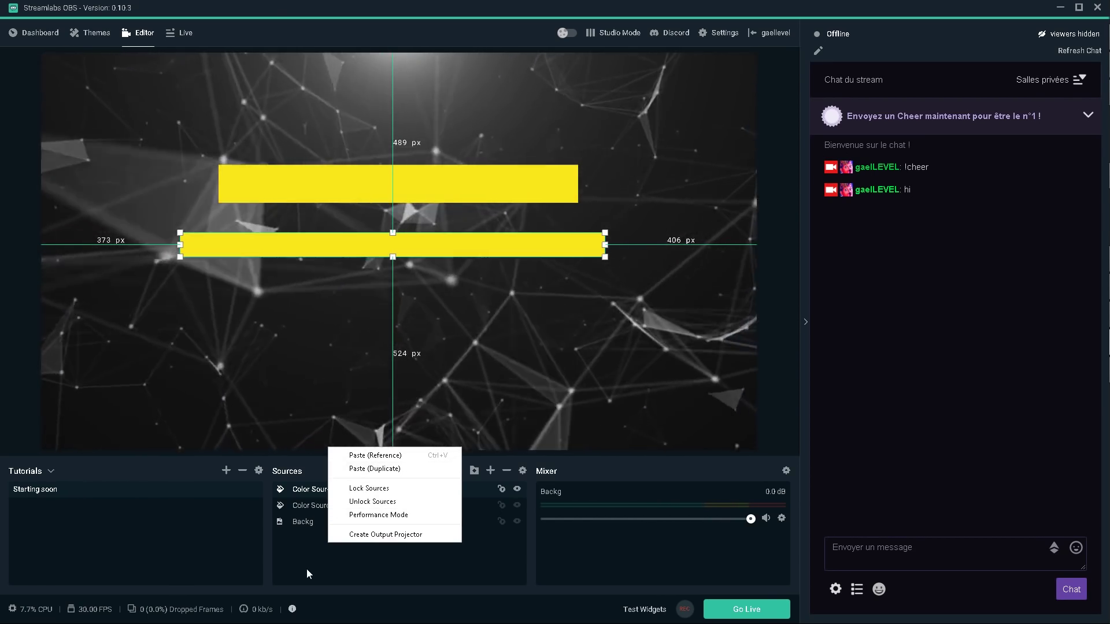
click(308, 568)
right_click(326, 490)
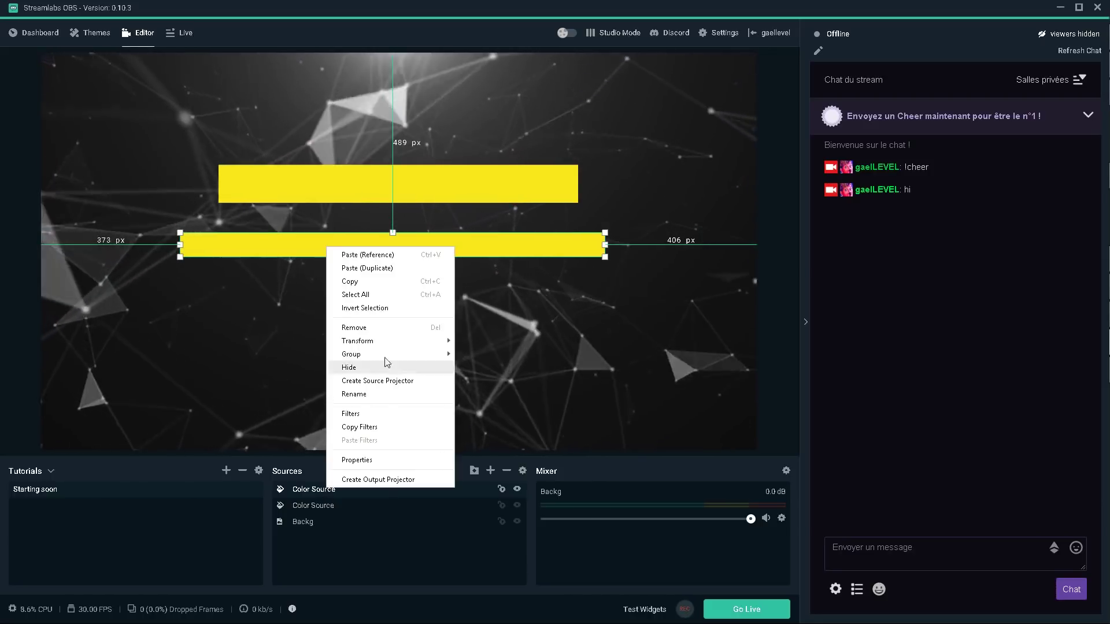
click(354, 328)
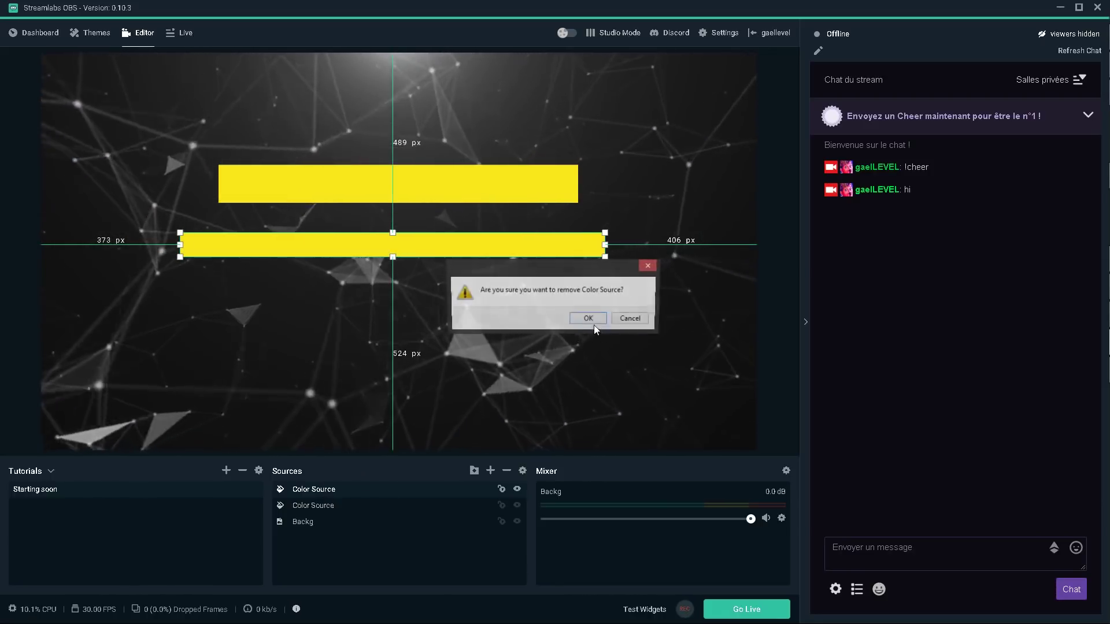
click(590, 320)
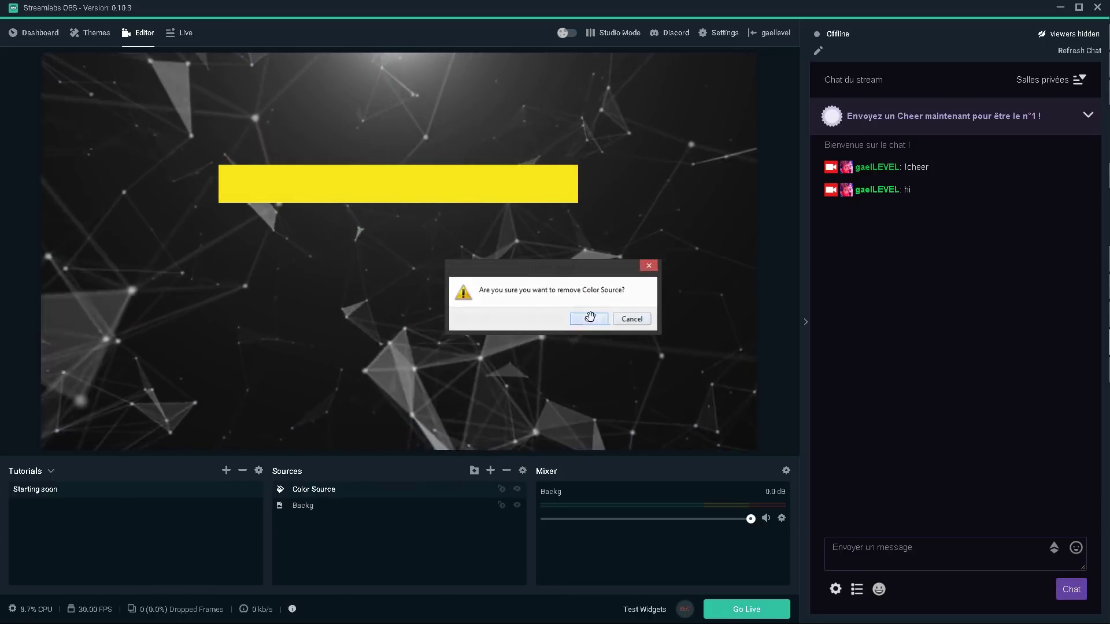
Step: Copy the remaining Color Source and paste it as a duplicate into the scene's sources
right_click(328, 495)
double_click(311, 490)
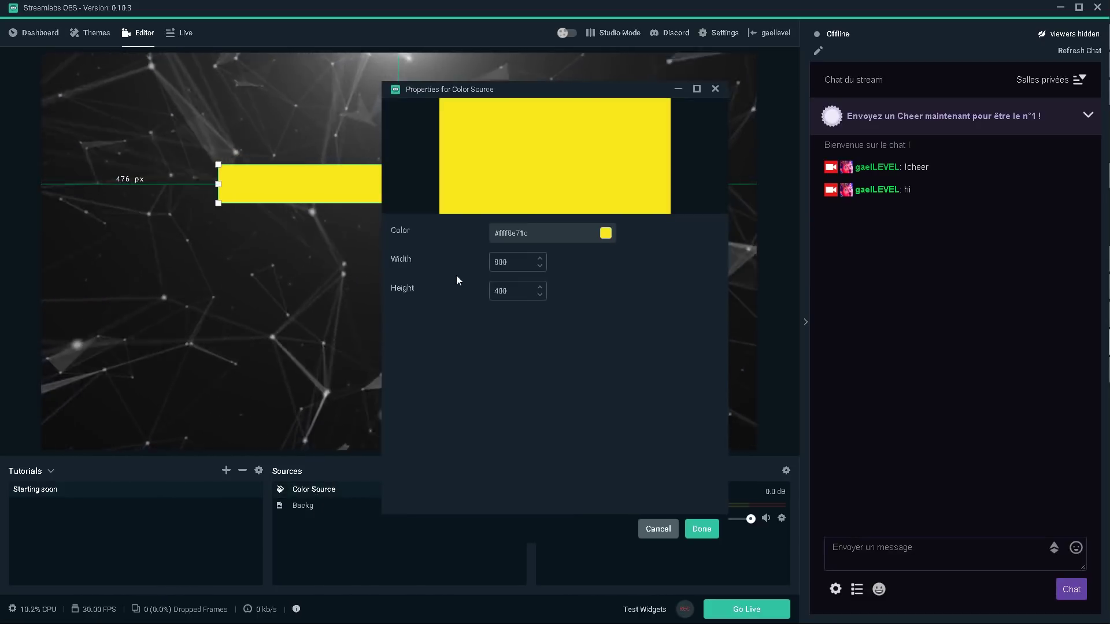
click(655, 527)
right_click(314, 491)
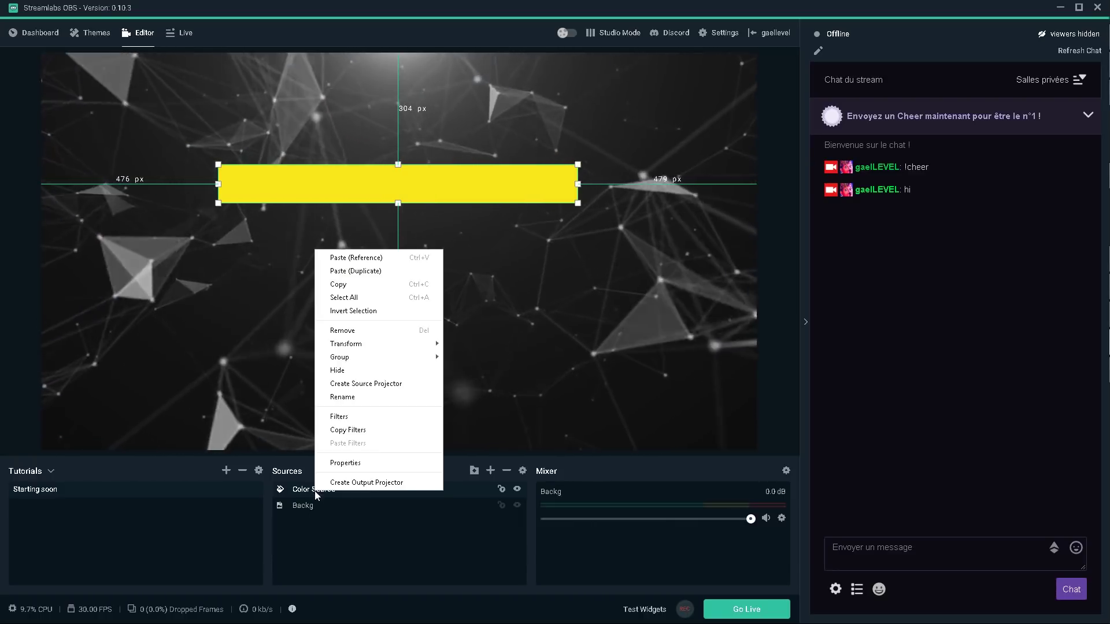
click(338, 284)
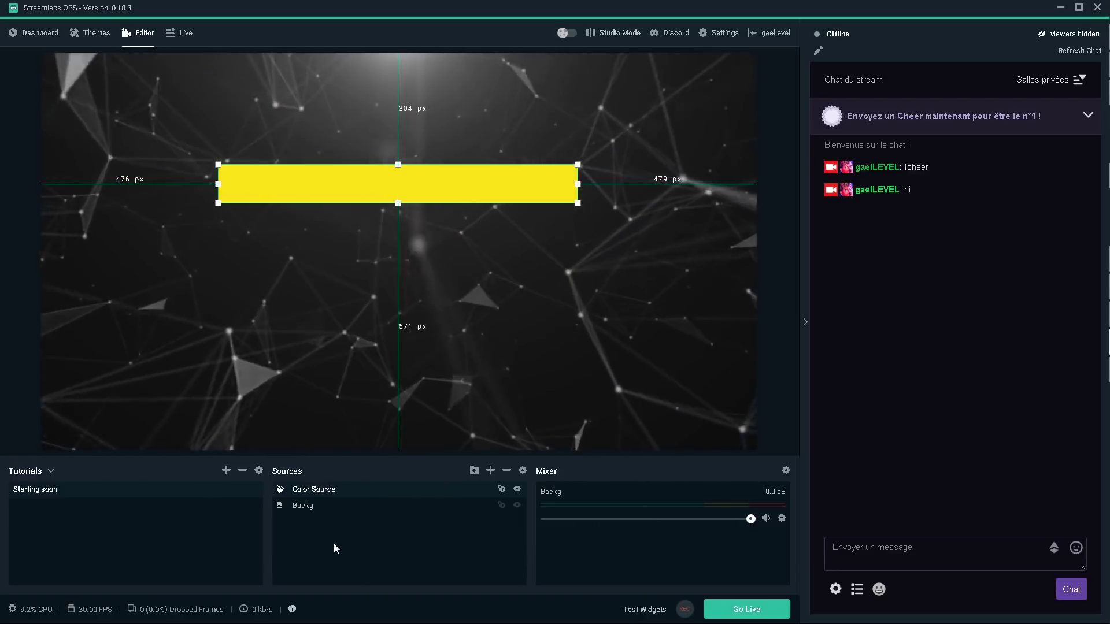
right_click(334, 549)
click(364, 477)
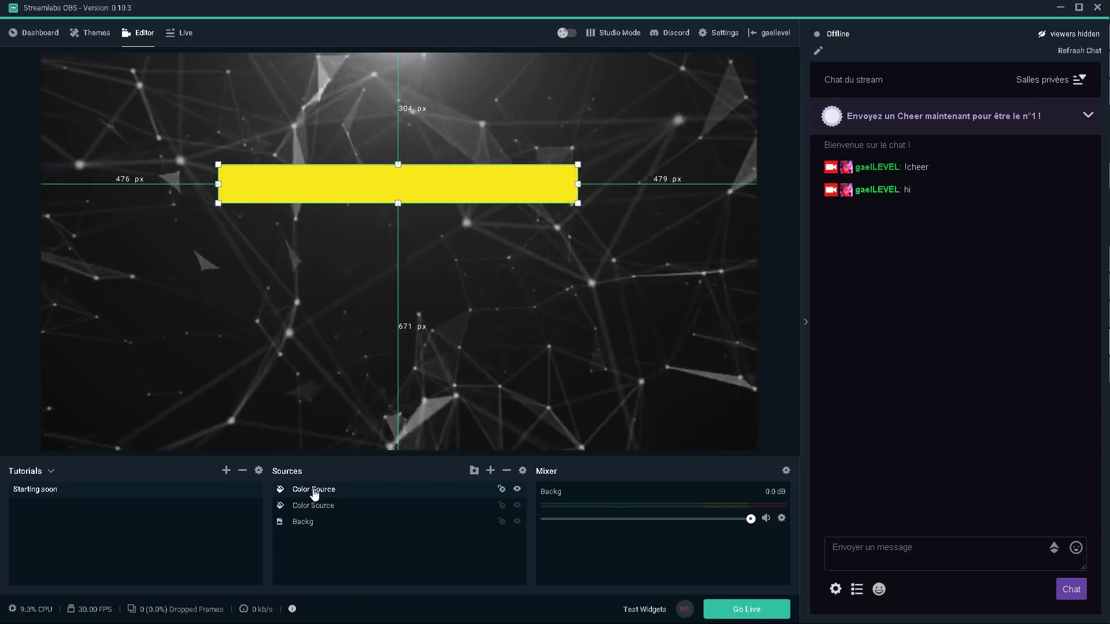
Step: Change the duplicated Color Source to blue (#ff4a90e2) and move it below the yellow bar, centered horizontally
double_click(314, 491)
click(606, 233)
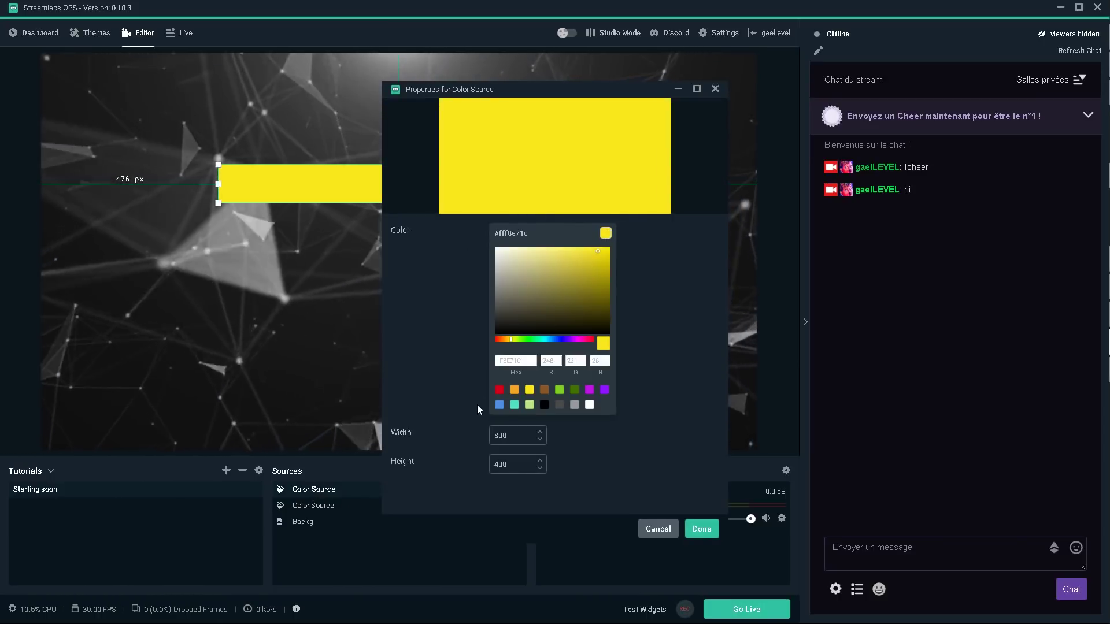
click(500, 405)
click(700, 530)
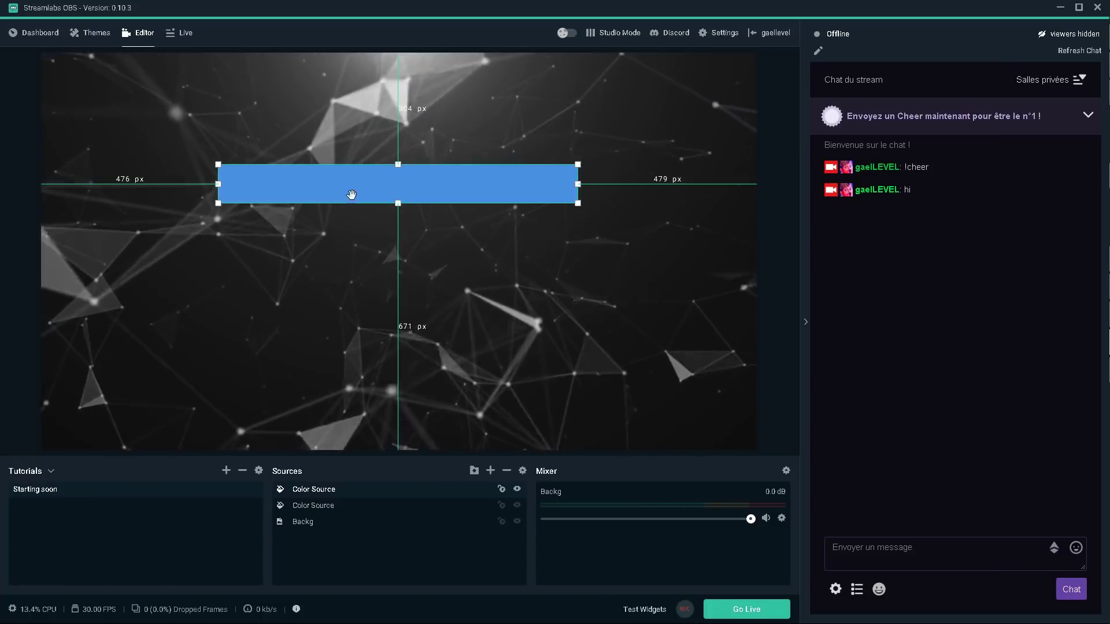
drag(351, 194, 352, 276)
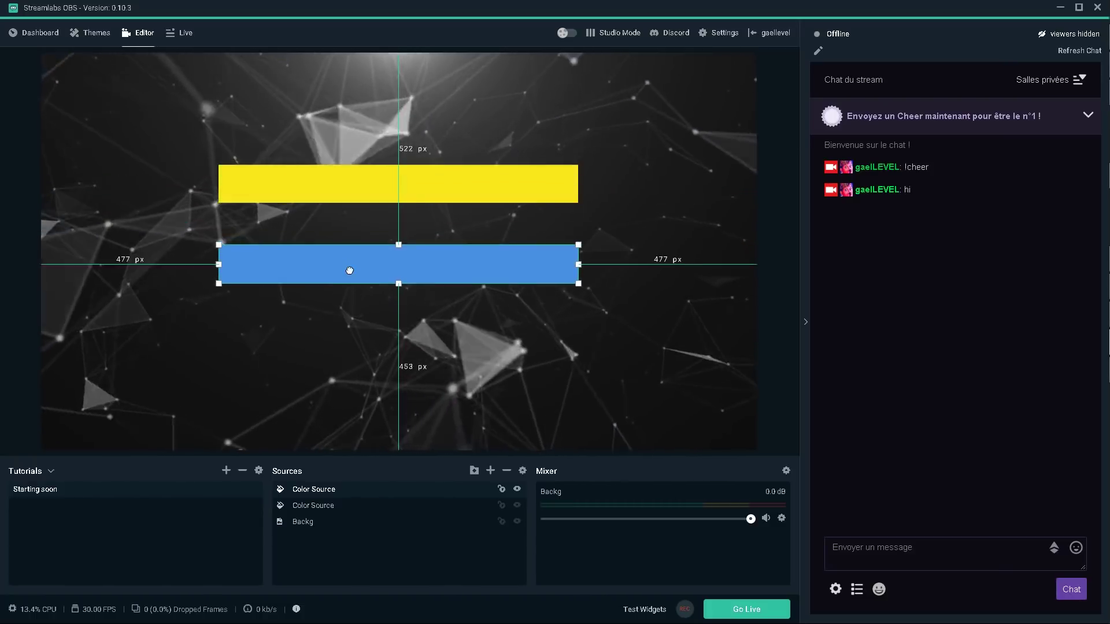
Step: Change the lower bar's color to yellow (#fff8e71c) and stretch it vertically into a block about 966 by 532 px
double_click(313, 489)
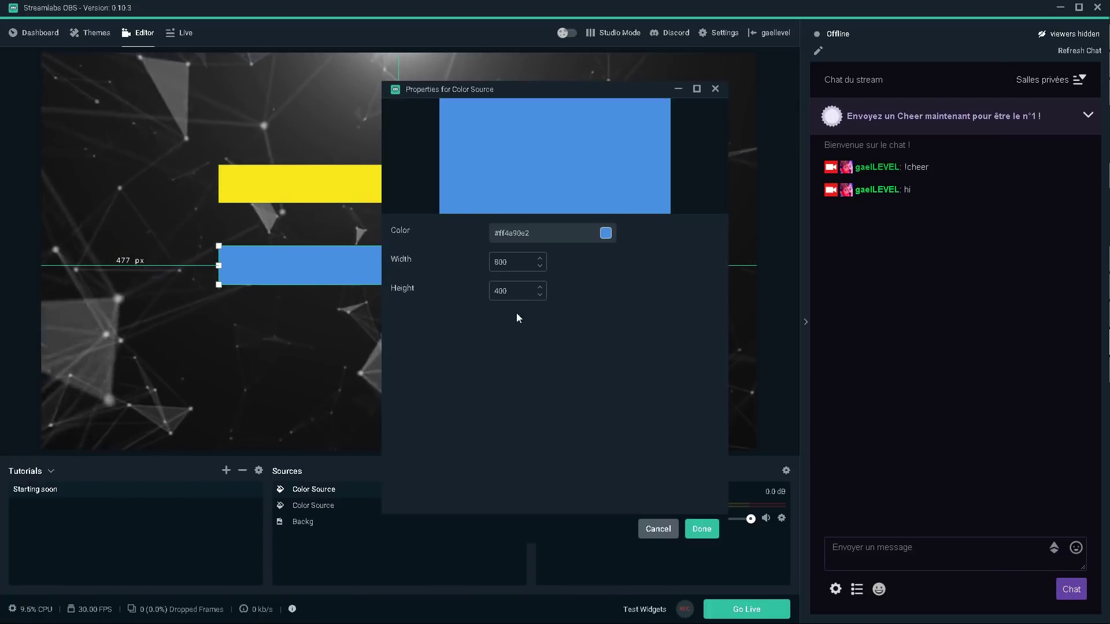
click(604, 232)
click(530, 391)
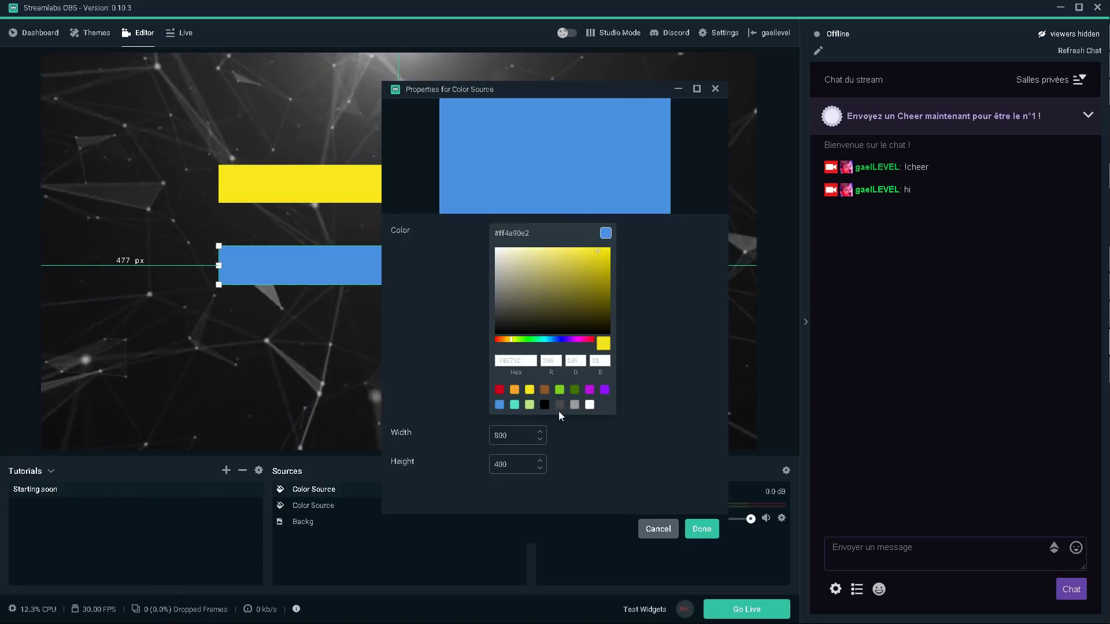
click(662, 530)
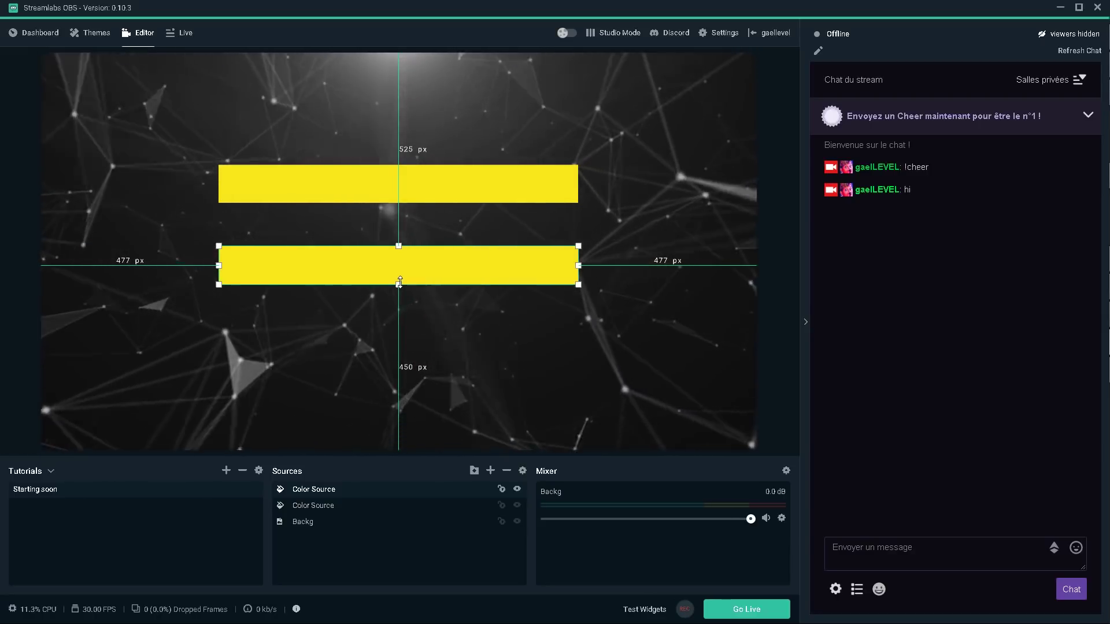
drag(399, 284, 393, 422)
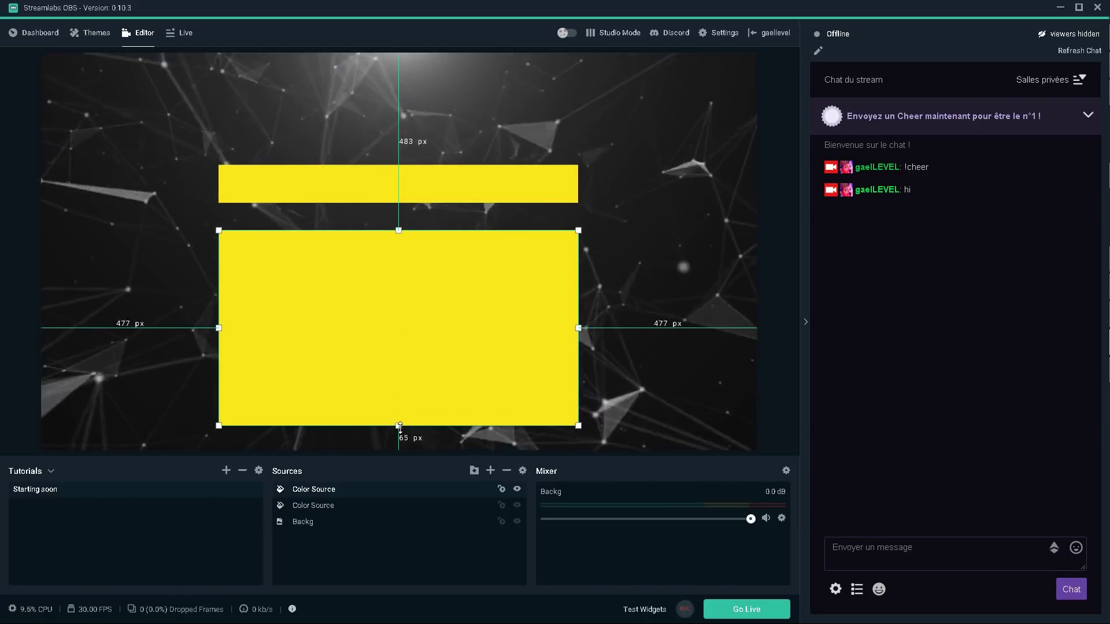
Step: Paste another duplicate Color Source, place it to the right of the large yellow block and reshape it to about 420 by 536 px
right_click(351, 571)
click(384, 496)
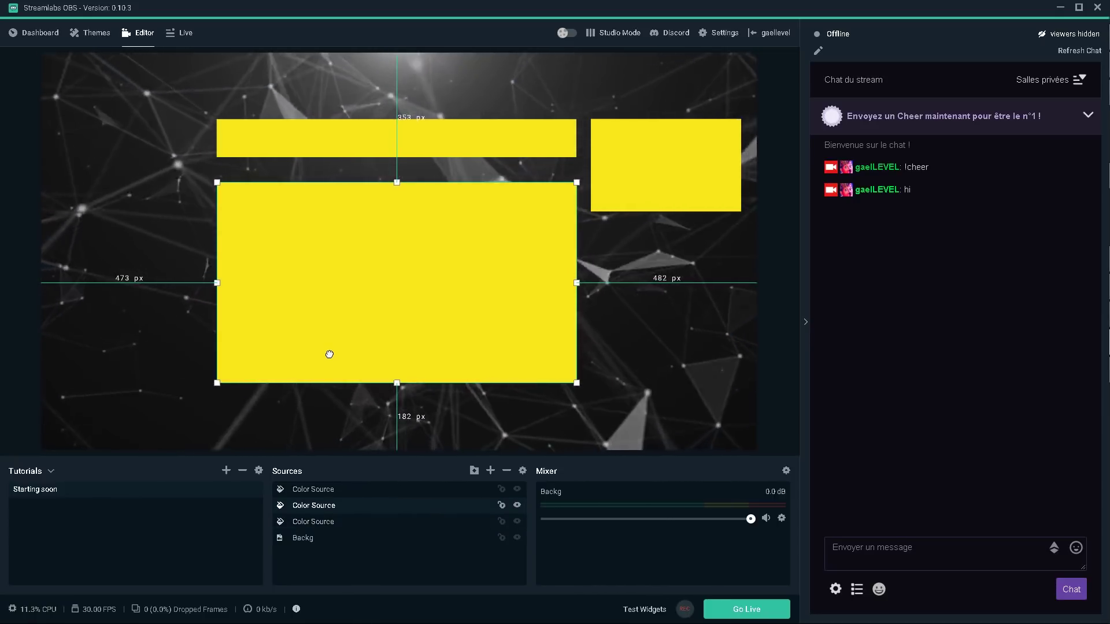
drag(651, 255, 647, 228)
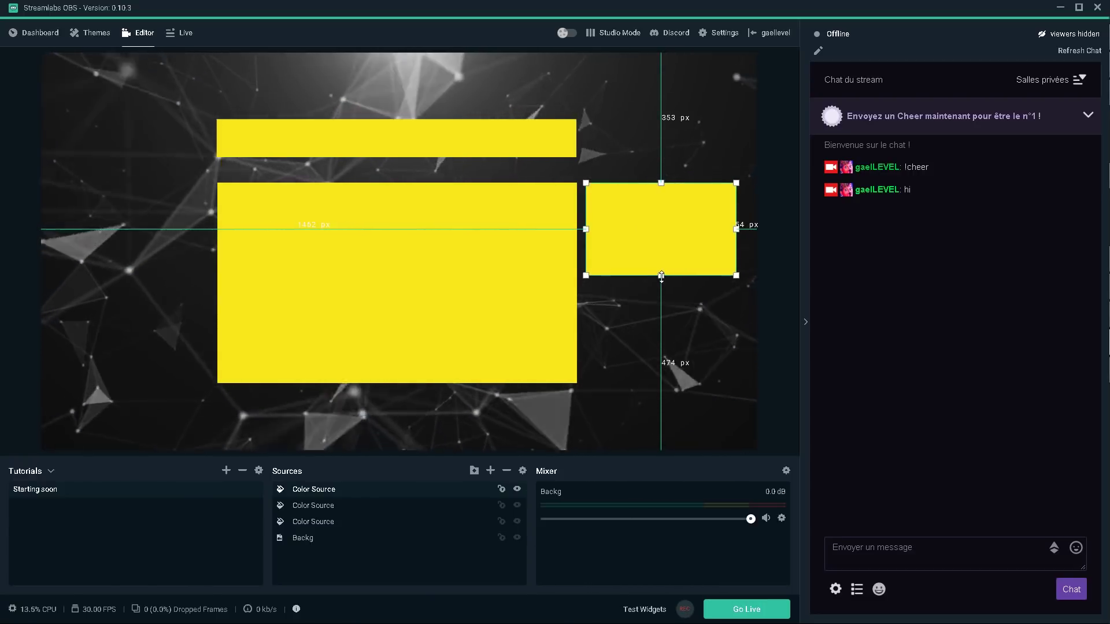
drag(661, 276, 646, 380)
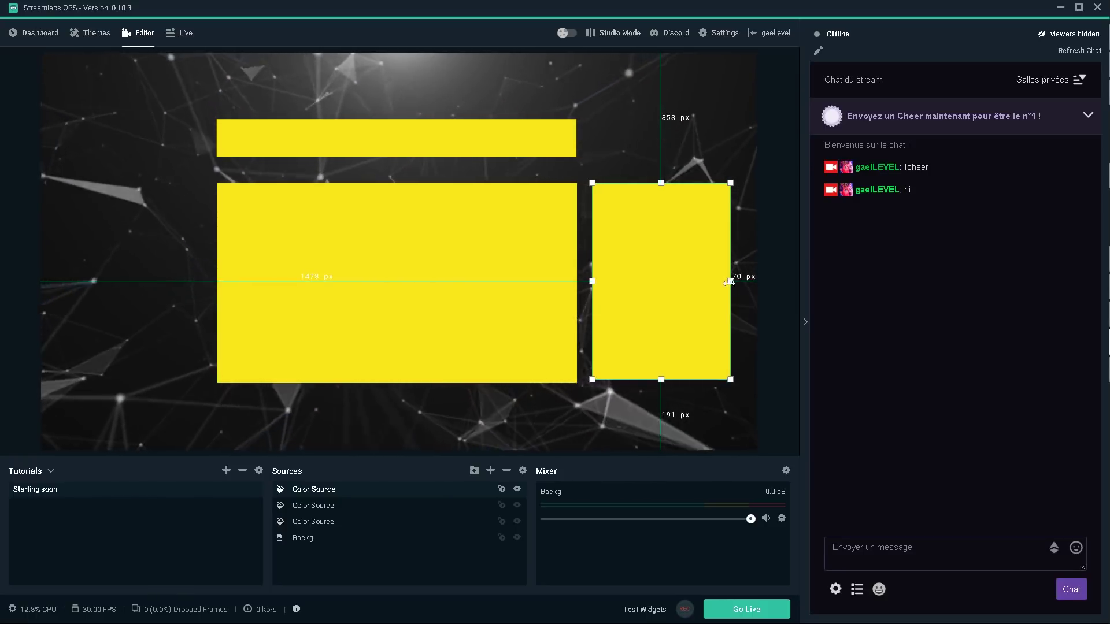
drag(729, 281, 748, 281)
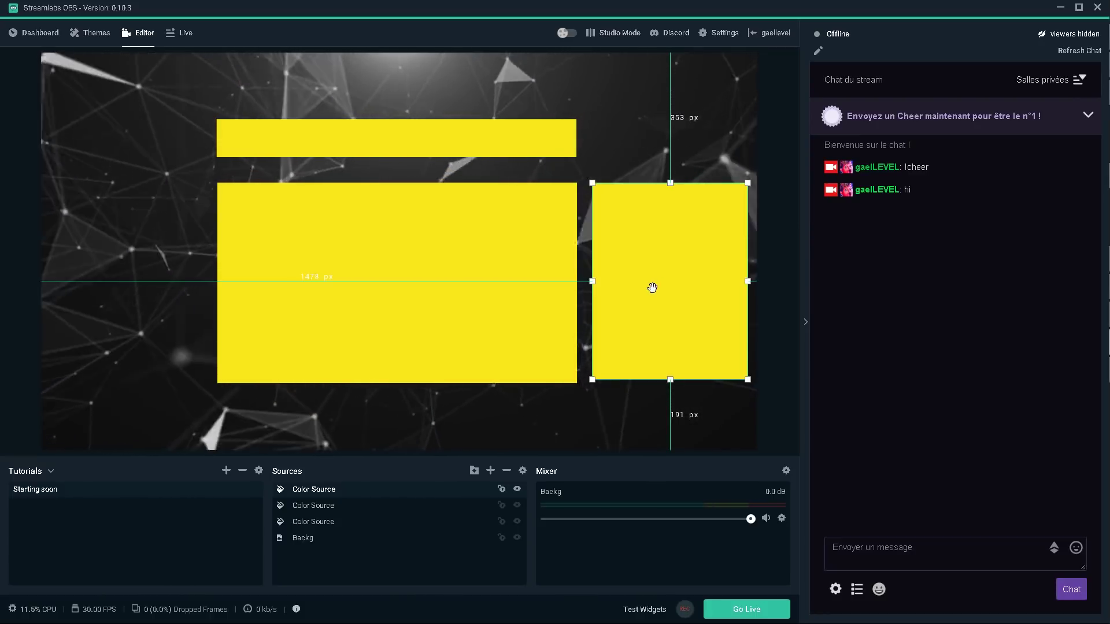
drag(653, 287, 650, 288)
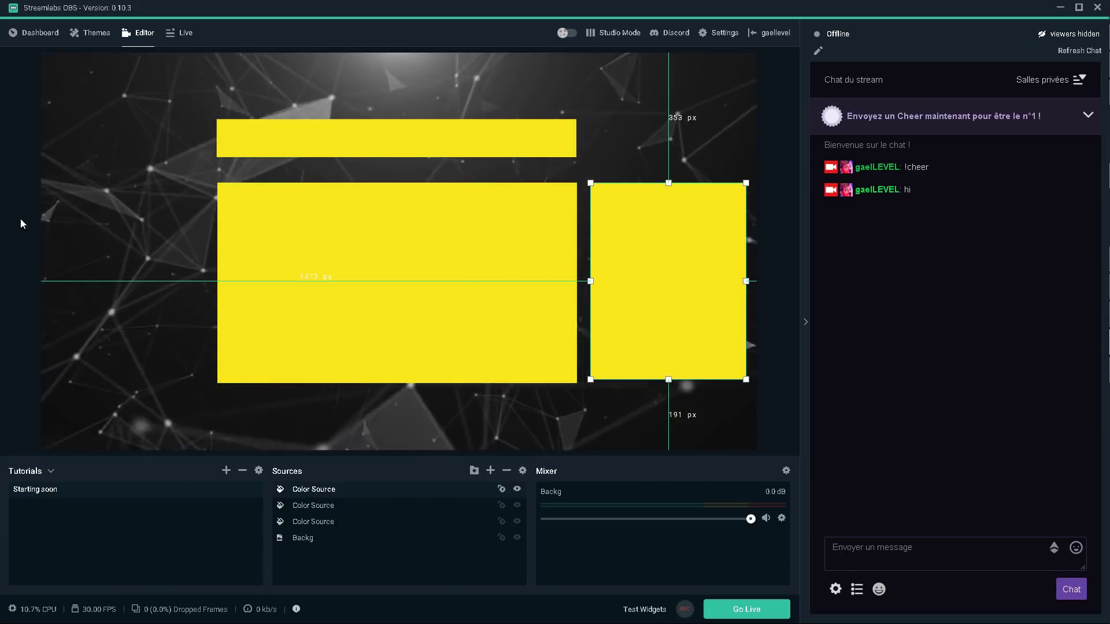
Step: Add The Jar widget with its default name and settings, and move it to the left of the large yellow block
click(490, 470)
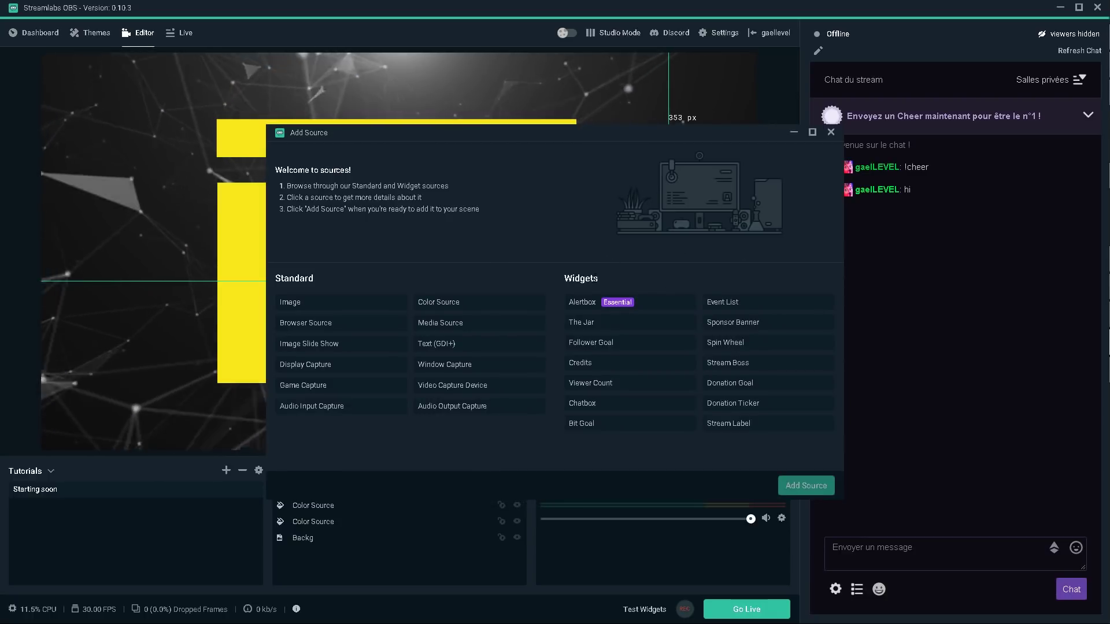
click(602, 327)
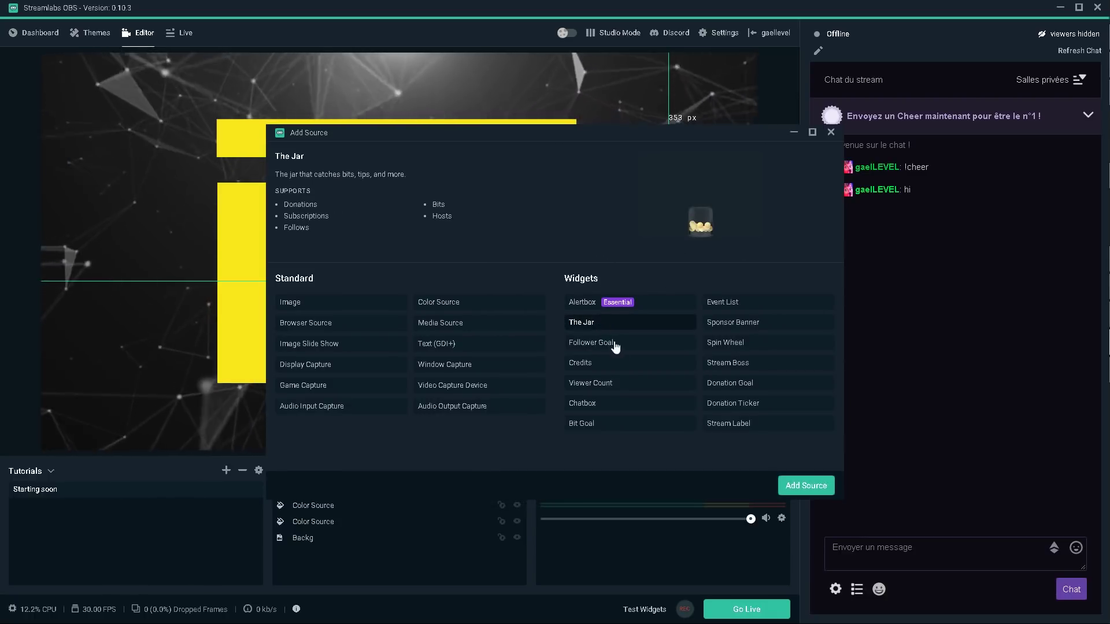
click(797, 484)
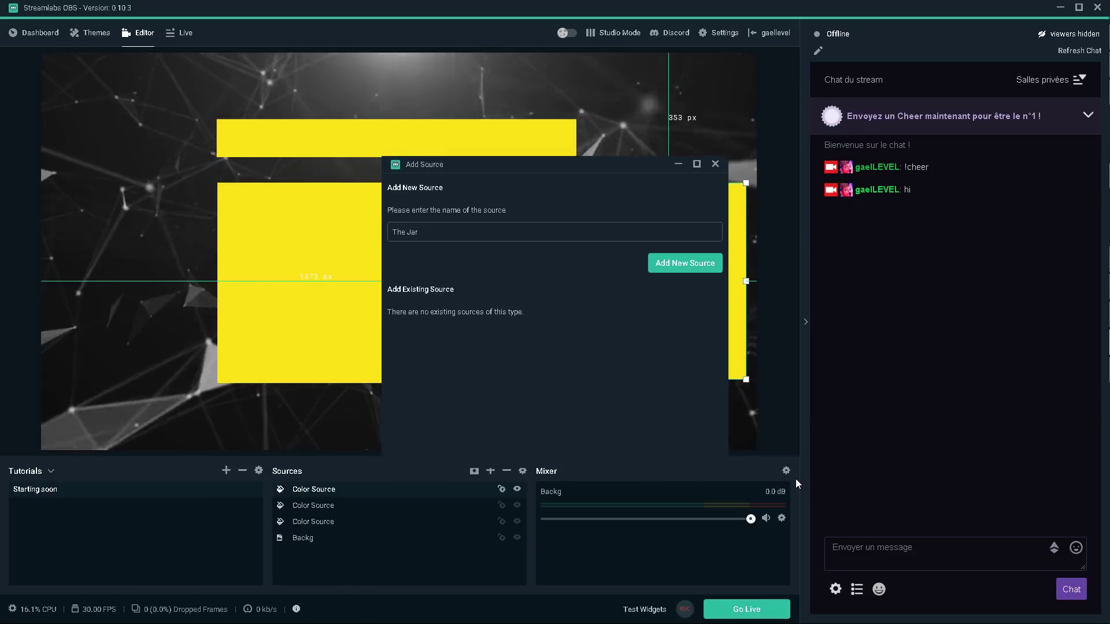
click(687, 263)
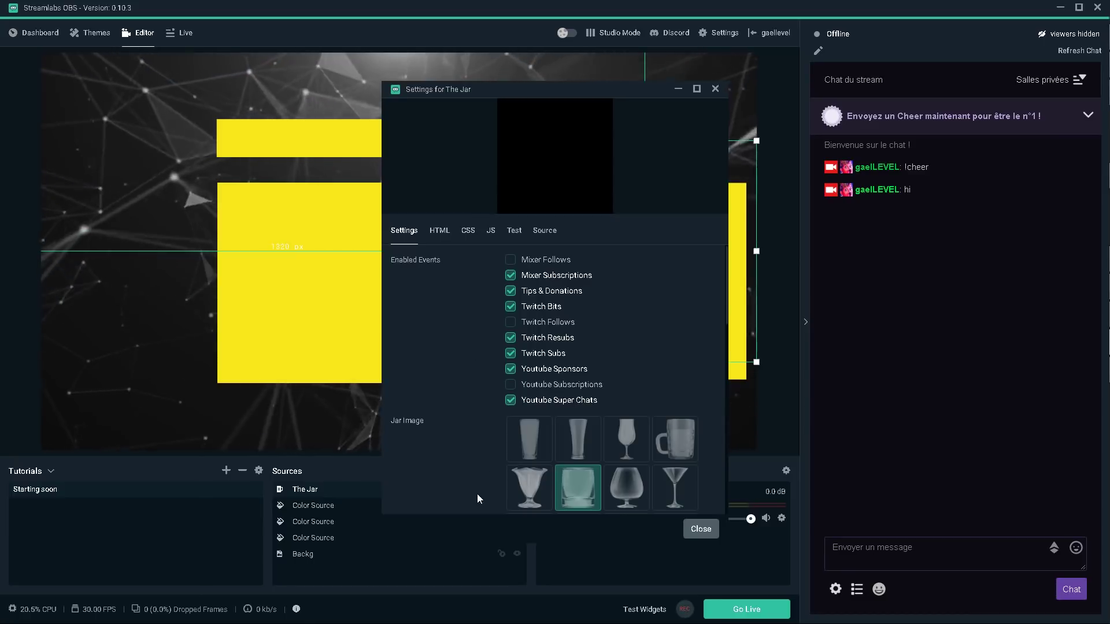
scroll(503, 479, down, 5)
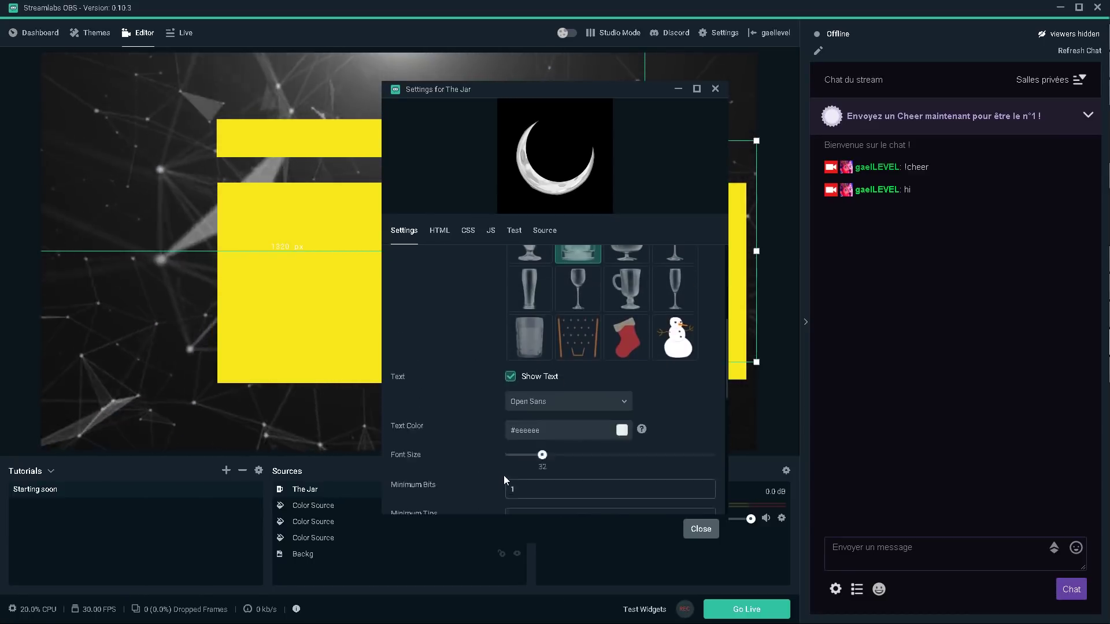
scroll(504, 475, up, 5)
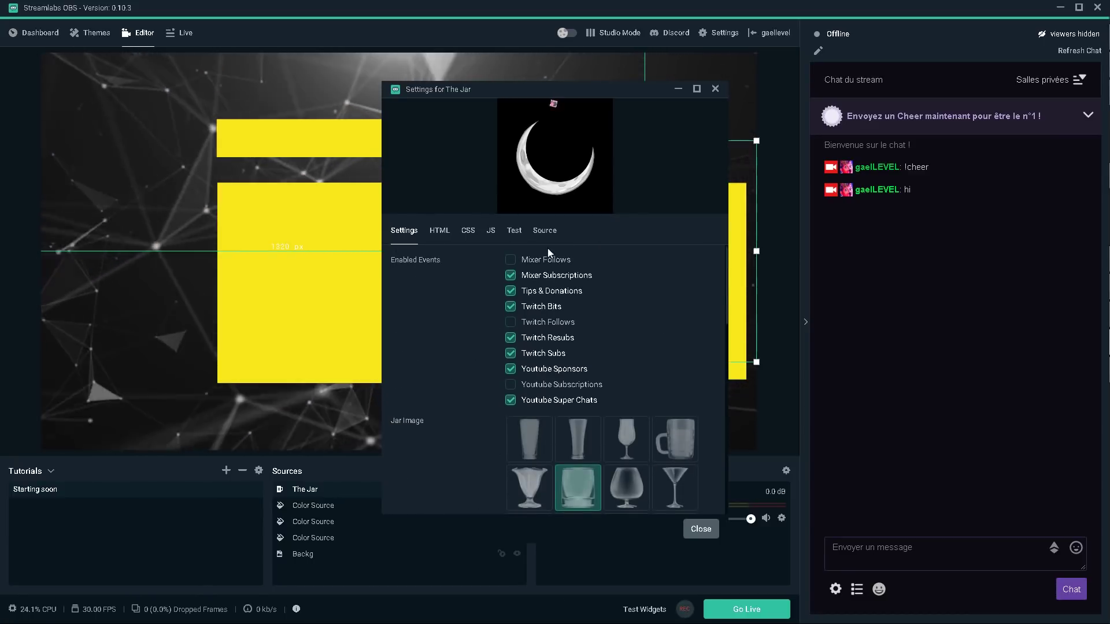
click(701, 529)
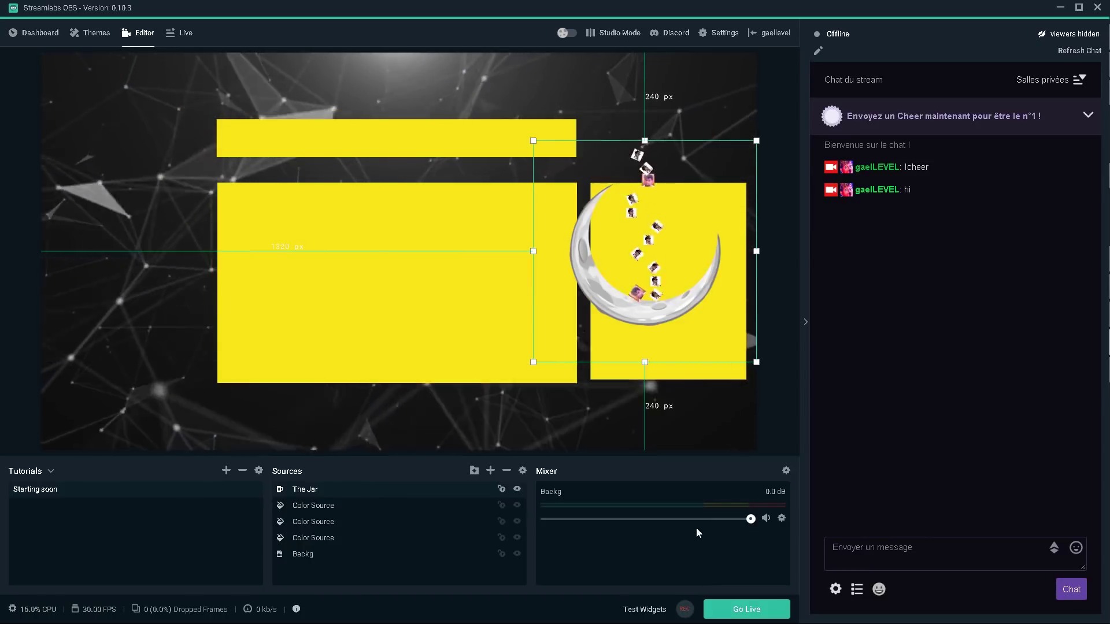
drag(633, 307, 110, 367)
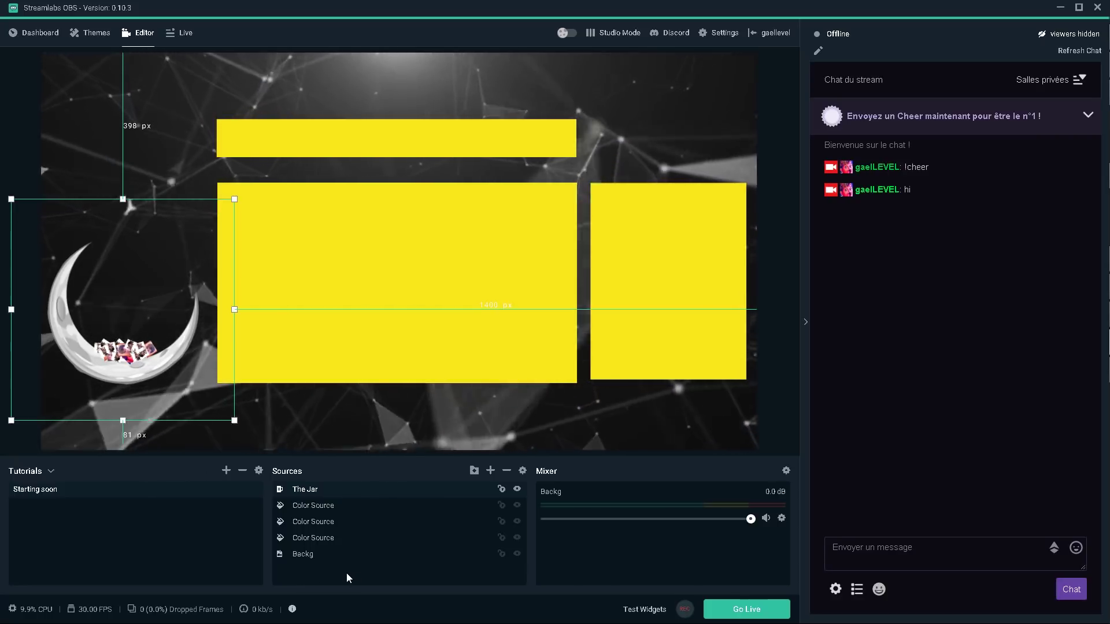
Step: Add a new Text (GDI+) source named "Starting soon" to the scene
click(315, 537)
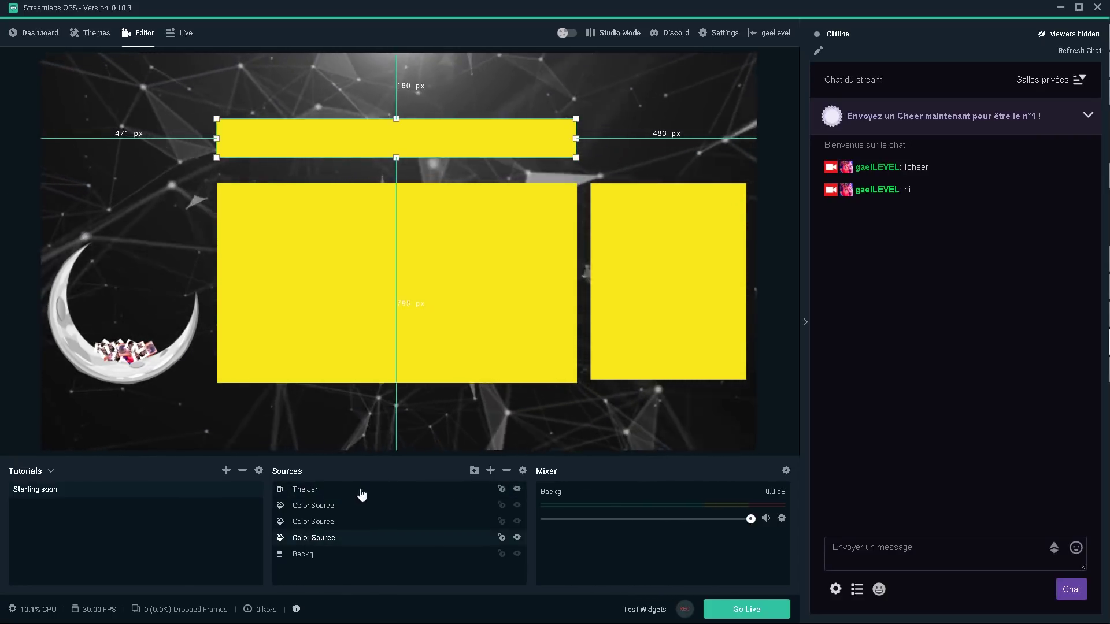
click(492, 471)
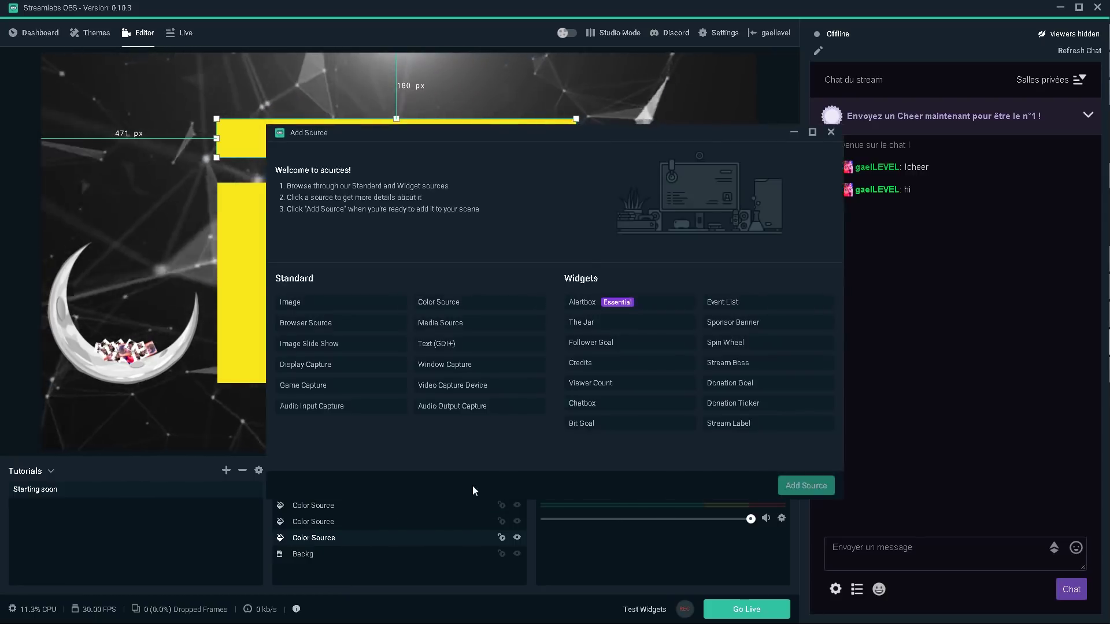
click(442, 347)
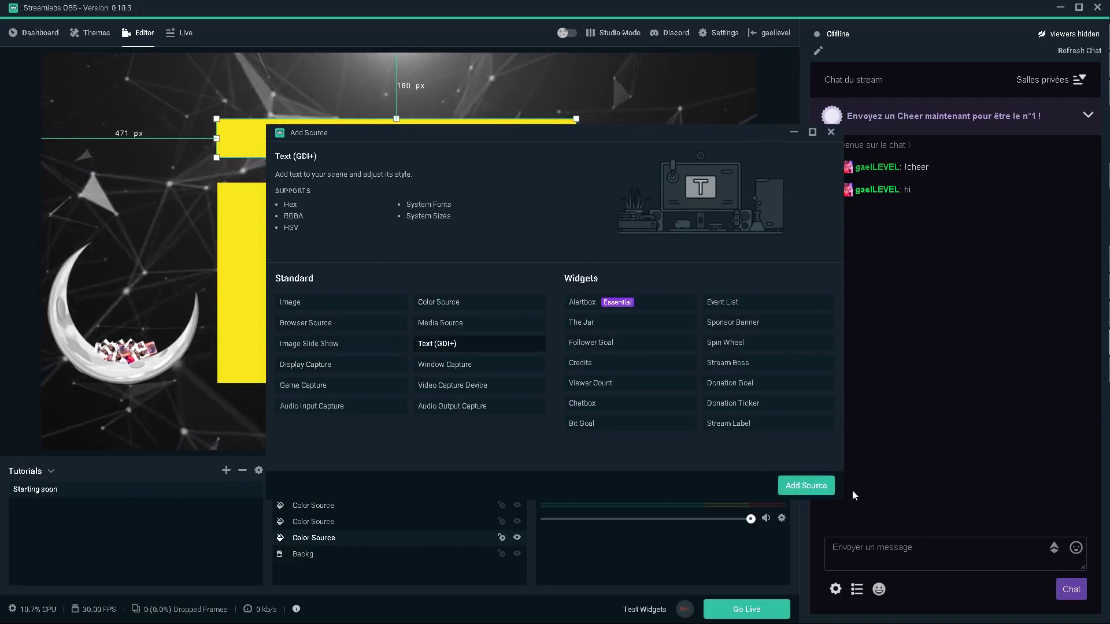
click(808, 486)
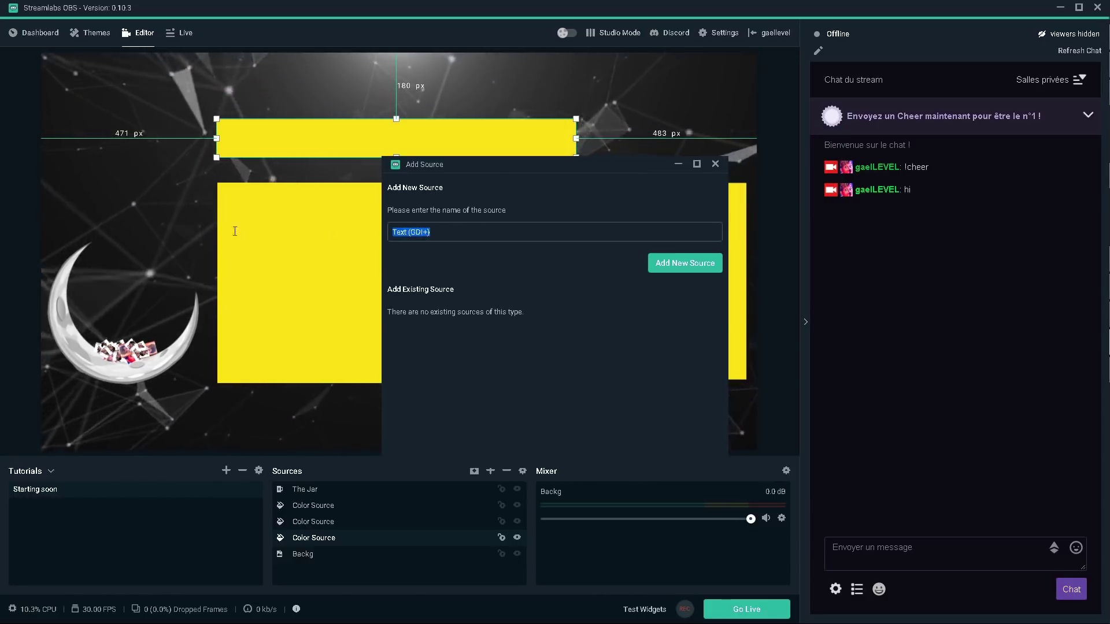
text(Star)
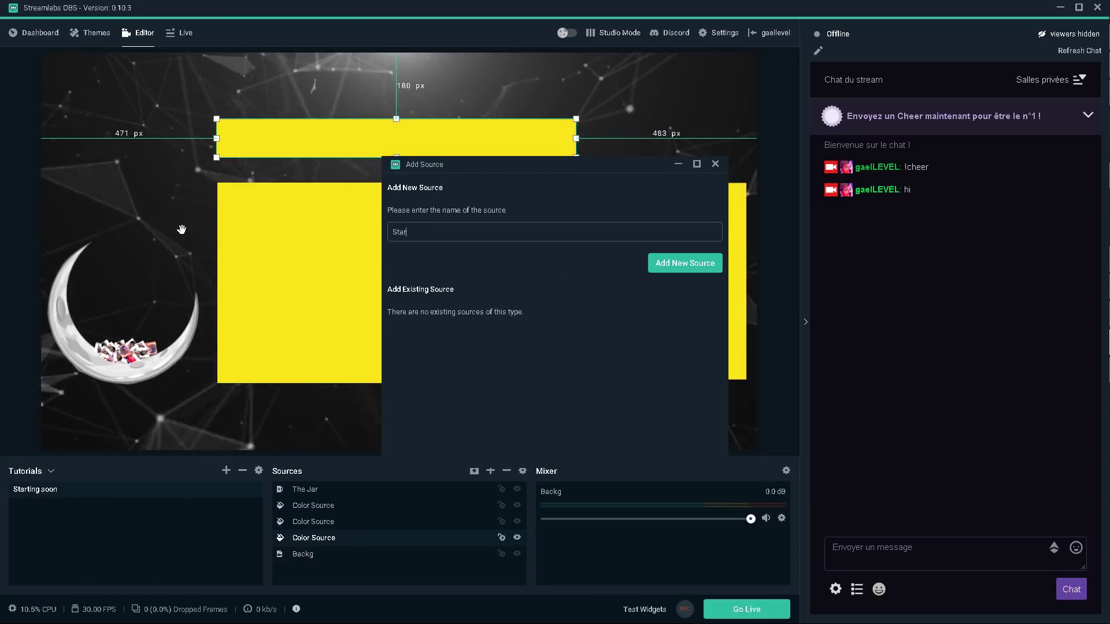
text(ting soon)
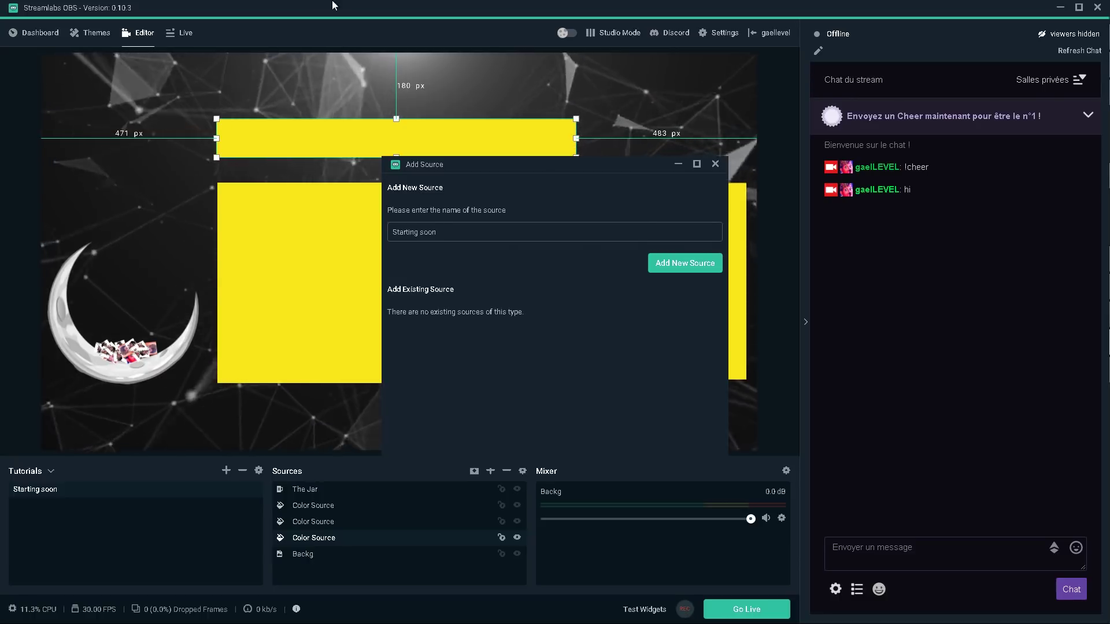
click(685, 263)
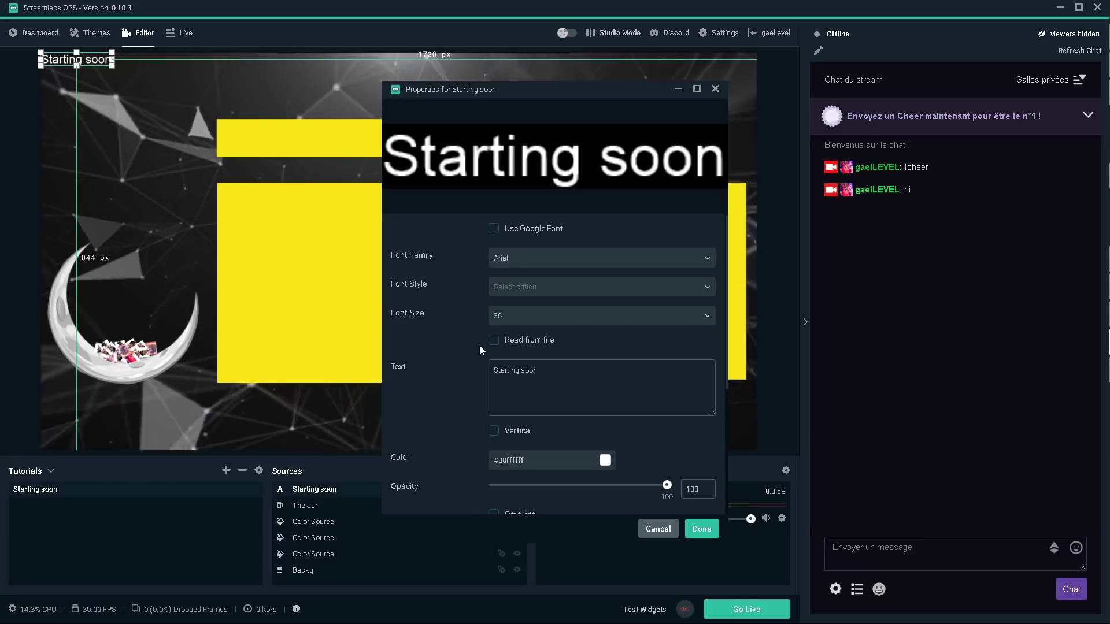
Step: Try font sizes 12, 18 and 24 on the Starting soon text
scroll(459, 361, down, 3)
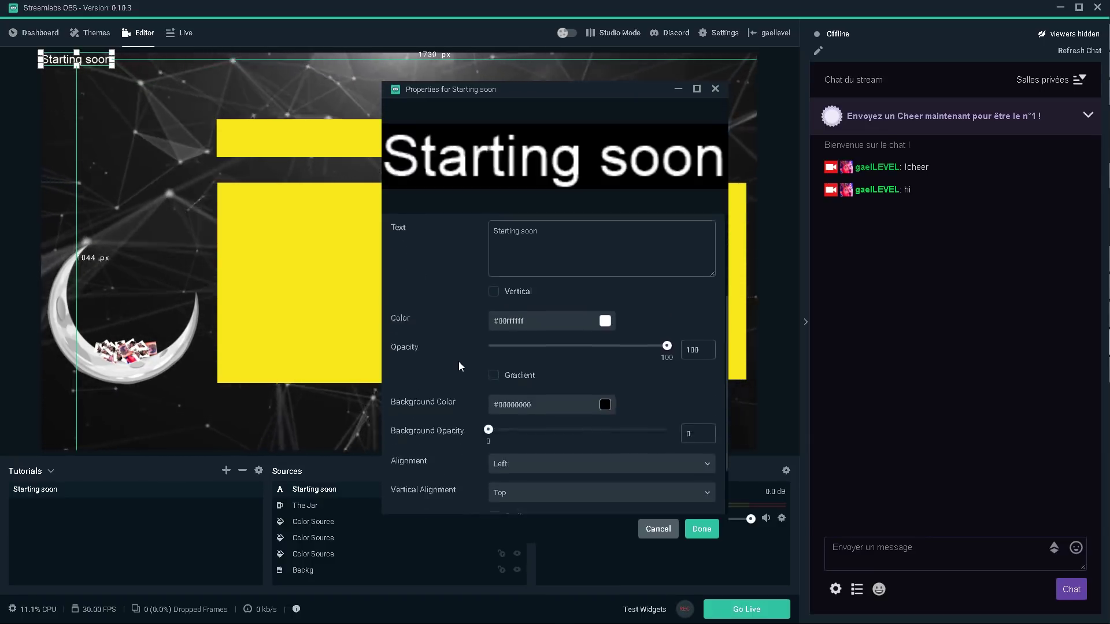
scroll(458, 363, down, 2)
scroll(458, 363, up, 5)
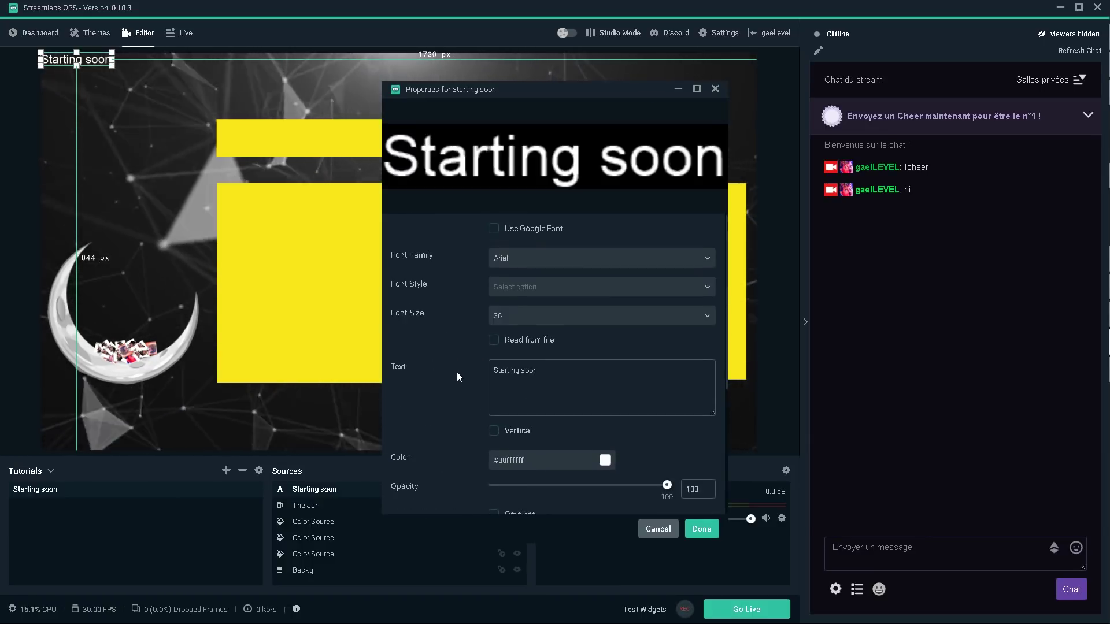
scroll(457, 377, down, 1)
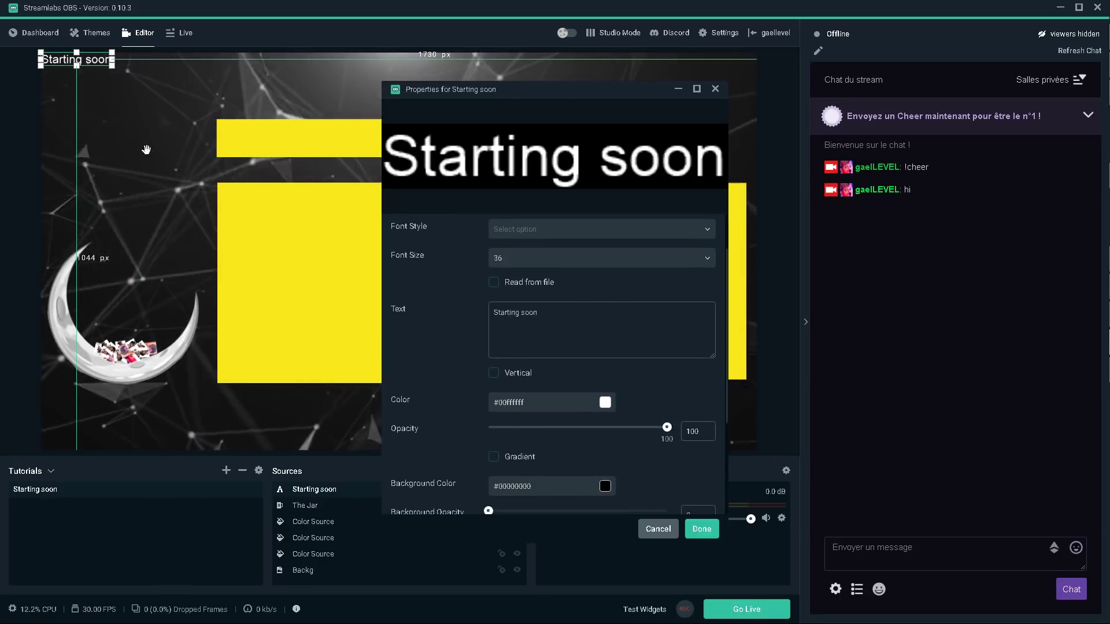
click(688, 258)
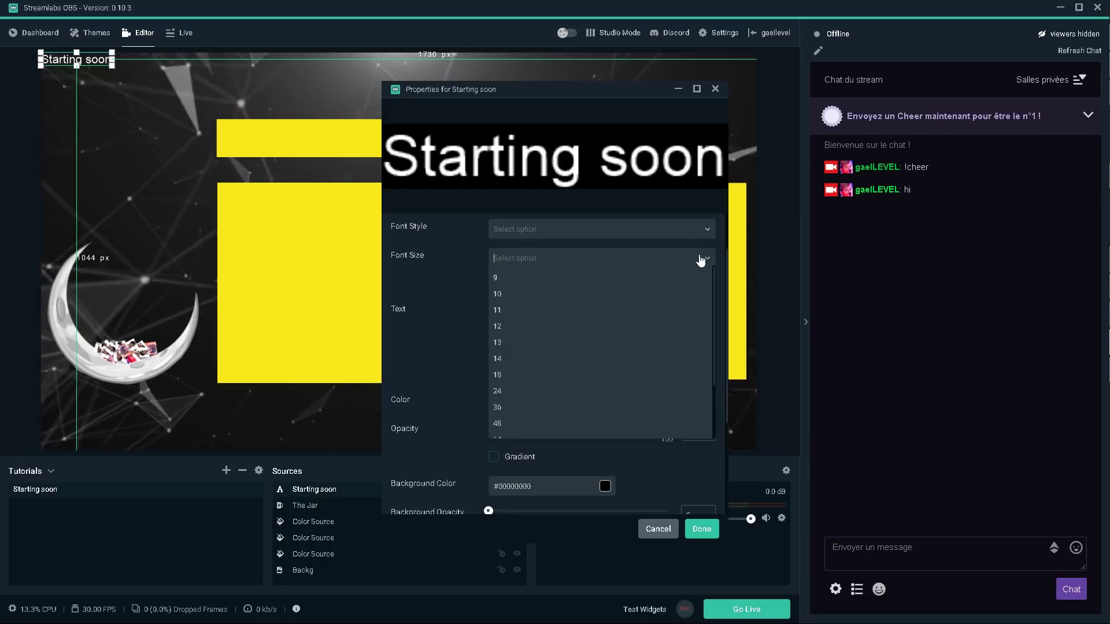
click(503, 327)
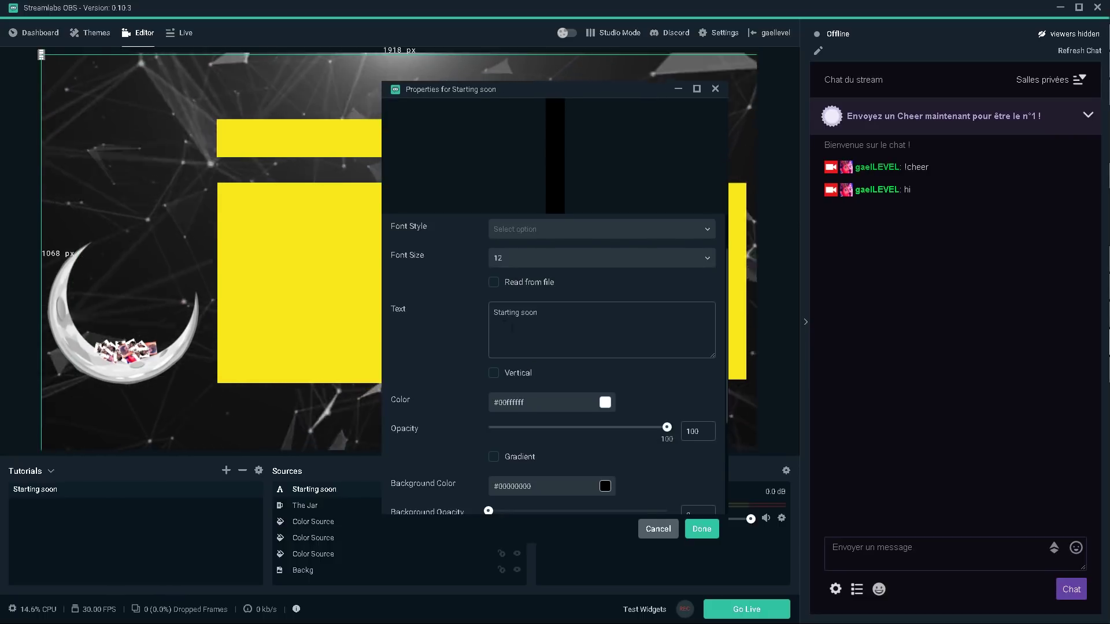
click(634, 260)
click(541, 381)
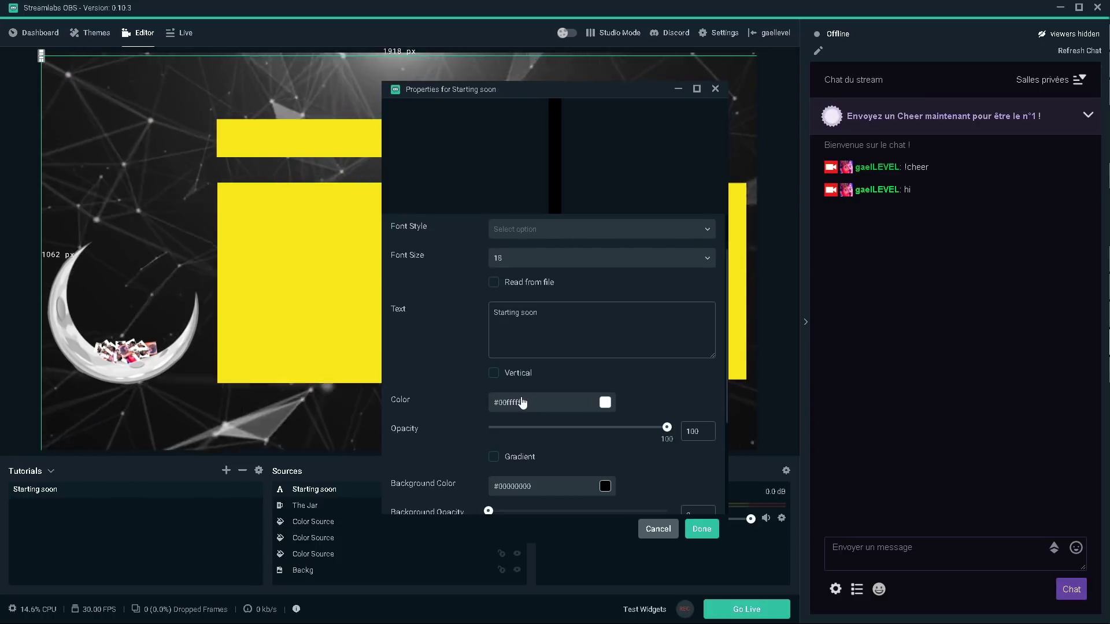
click(630, 260)
click(581, 391)
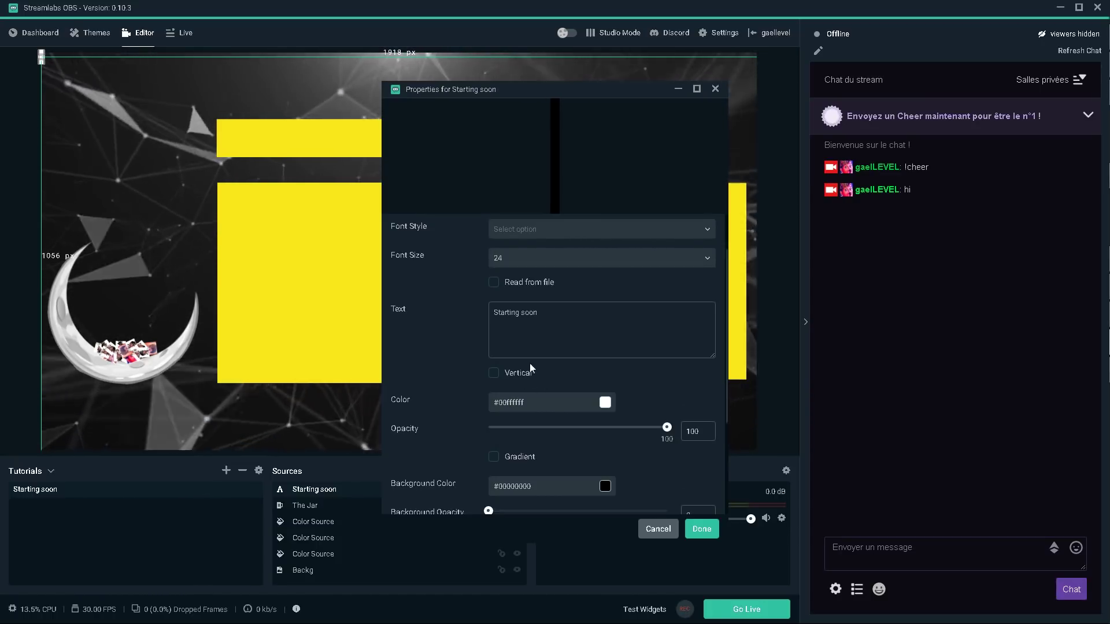
drag(571, 328, 451, 315)
click(436, 317)
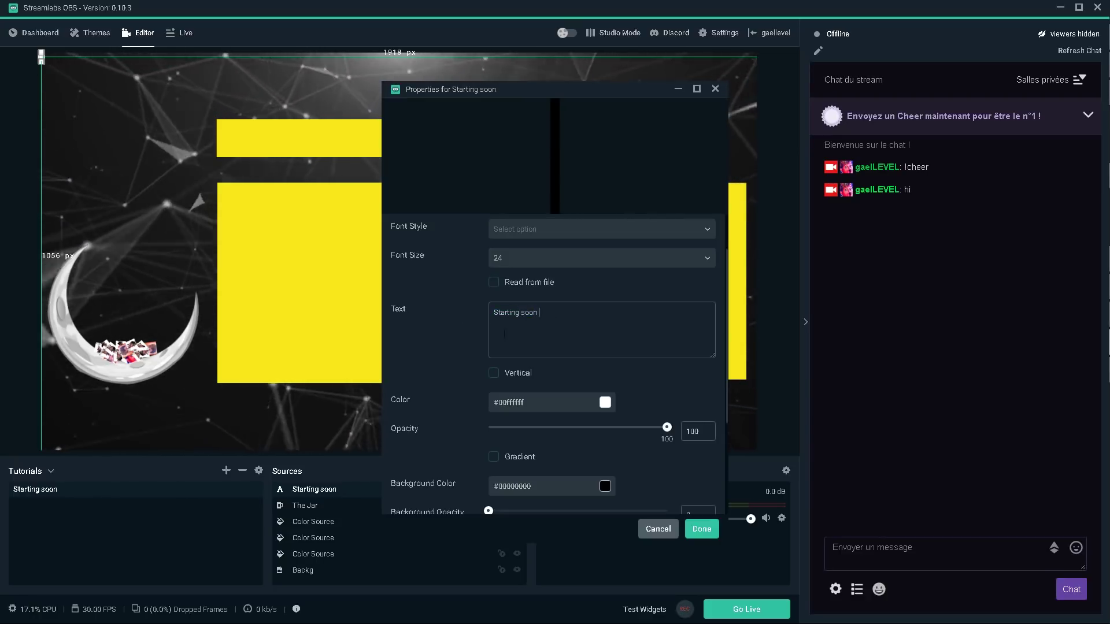
click(578, 334)
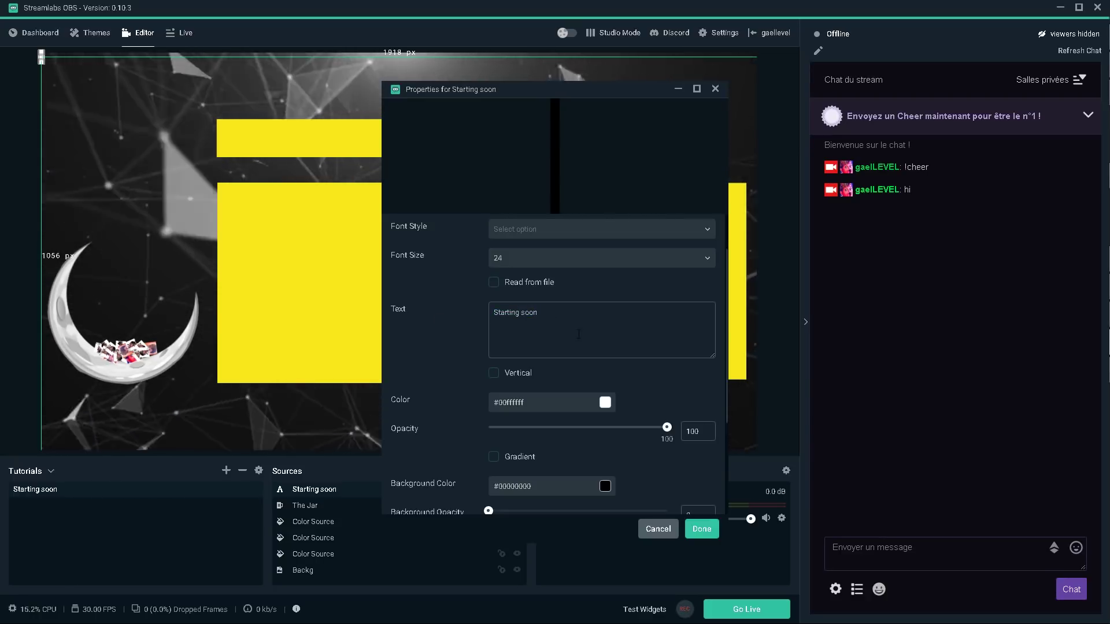
Step: Try the Adobe Devanagari font family on the Starting soon text and test resizing it on the canvas
scroll(417, 310, up, 2)
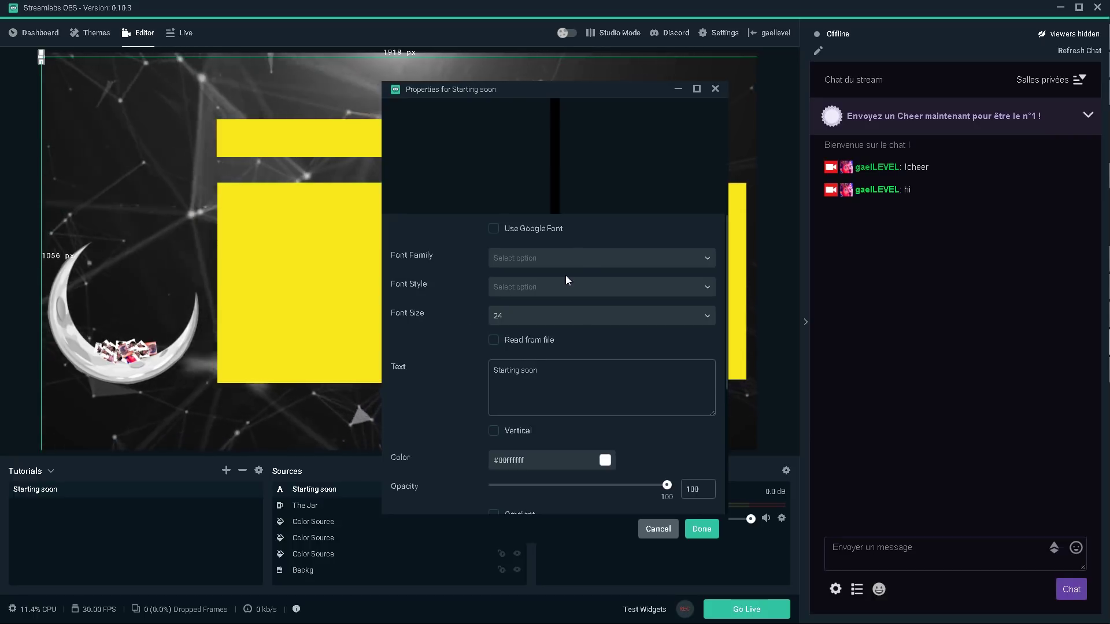
click(584, 260)
click(514, 326)
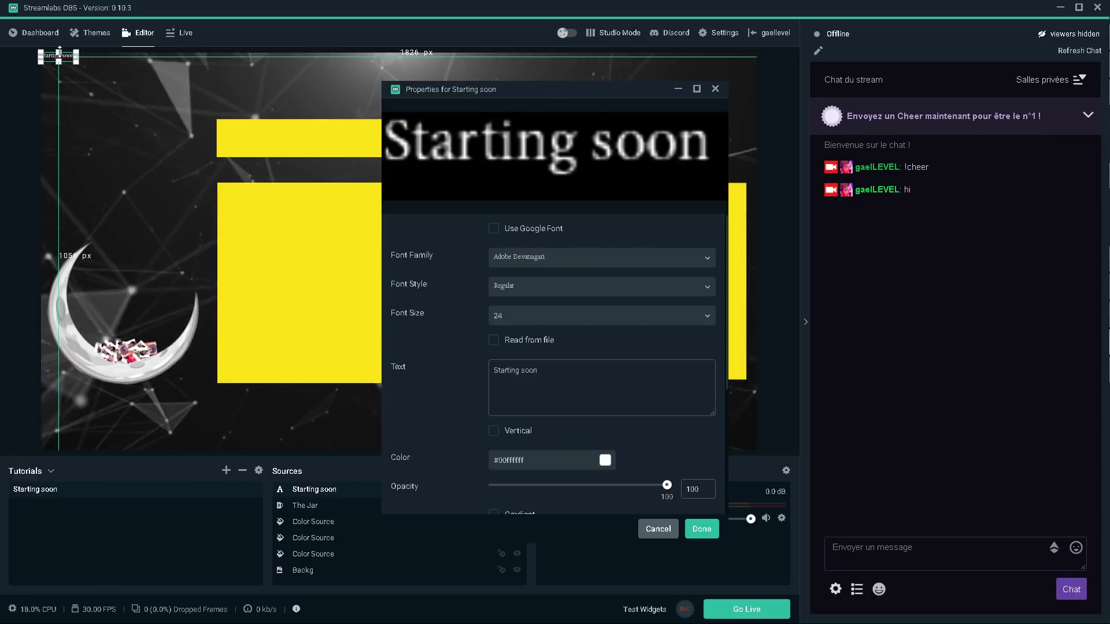
click(75, 62)
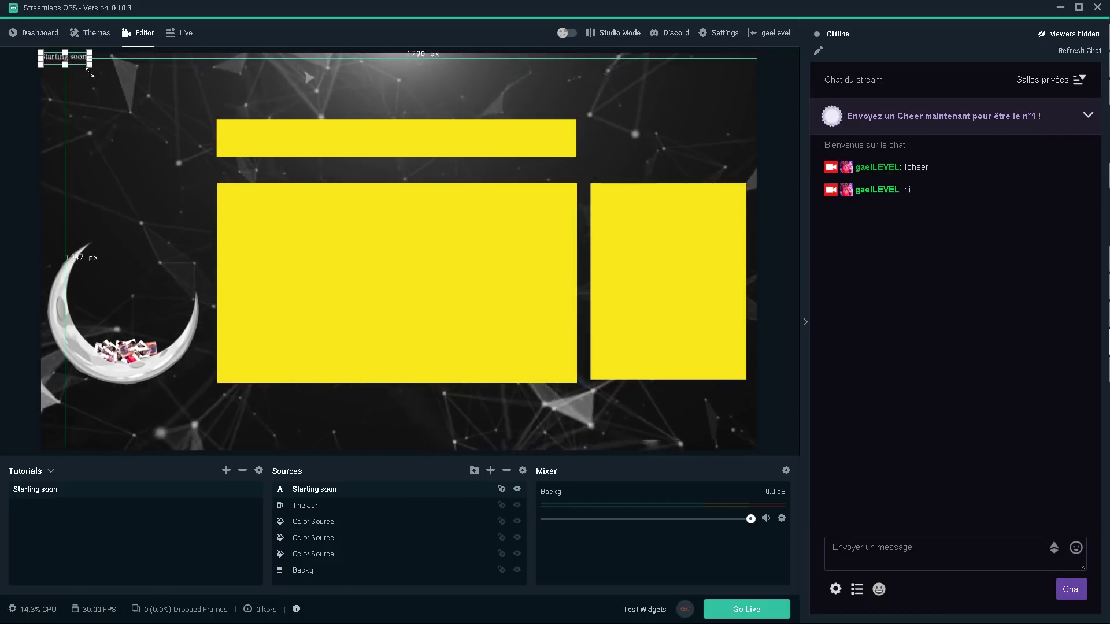
mouse_move(75, 62)
mouse_down()
mouse_move(290, 142)
mouse_move(610, 180)
mouse_move(323, 116)
mouse_move(147, 95)
mouse_move(66, 65)
mouse_move(78, 62)
mouse_up()
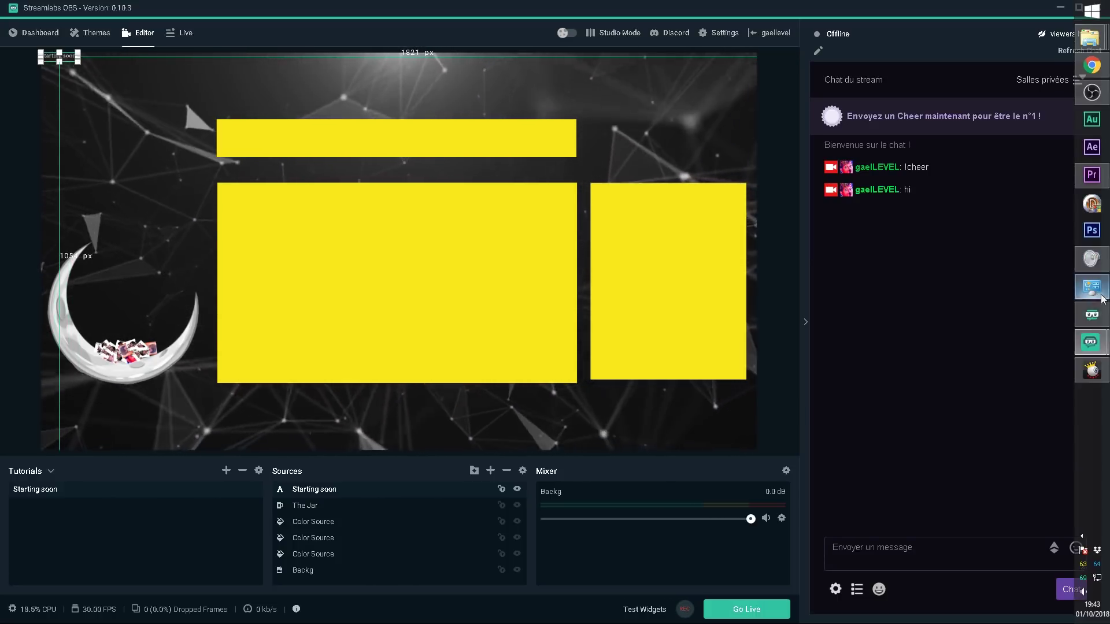
Step: Return to the Starting soon text's properties and set its font family to Avengeance Mightiest Avenger
mouse_move(1094, 330)
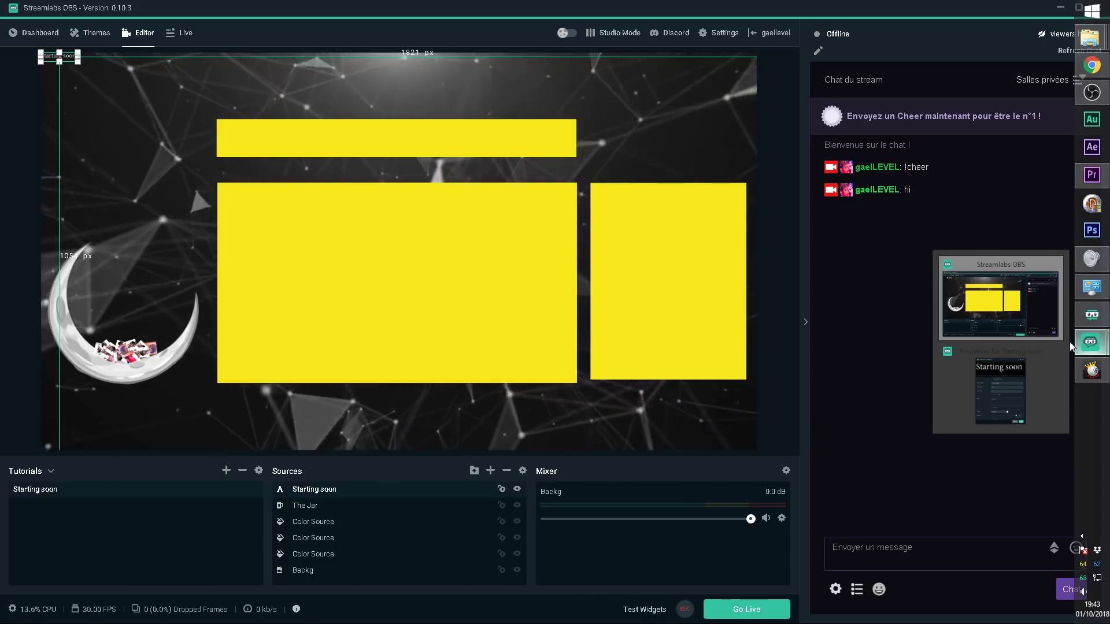
click(994, 396)
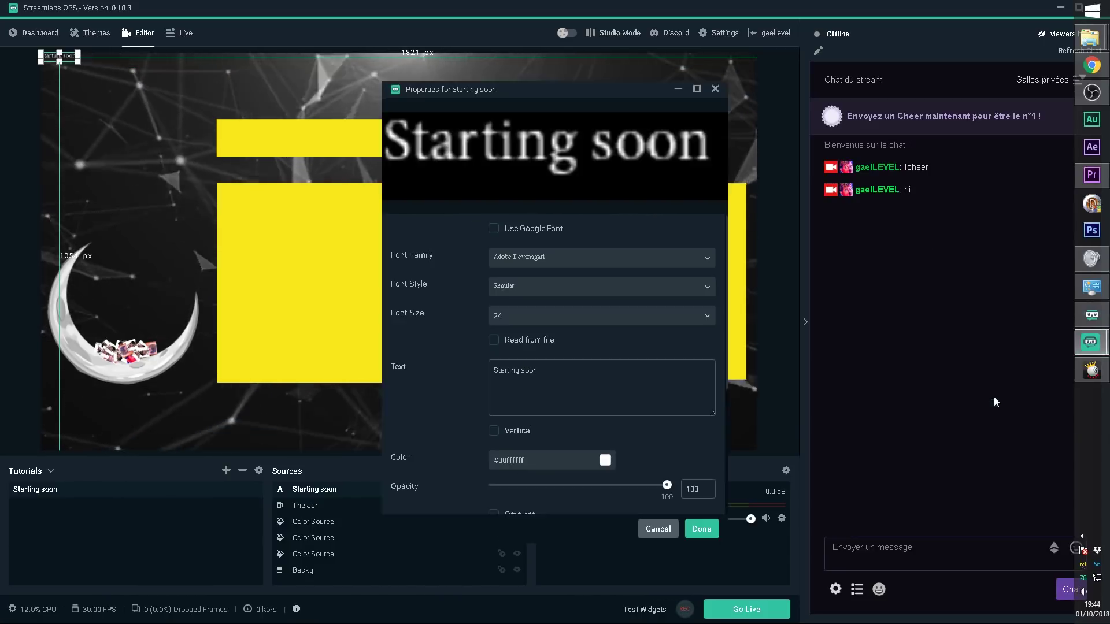
click(626, 263)
scroll(642, 366, down, 3)
scroll(641, 367, down, 3)
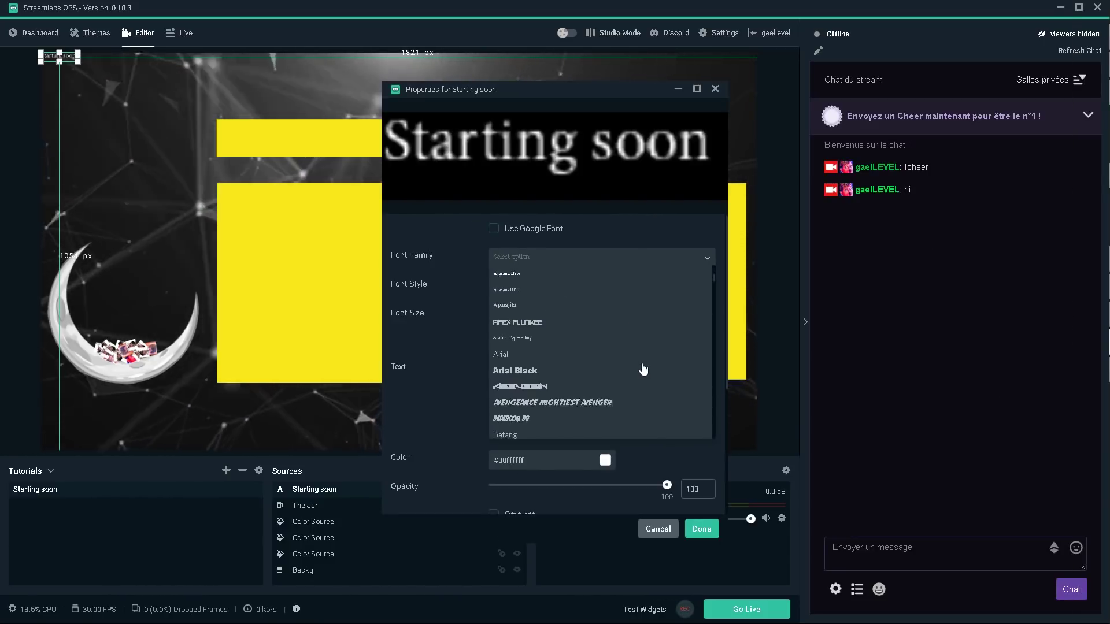
click(641, 364)
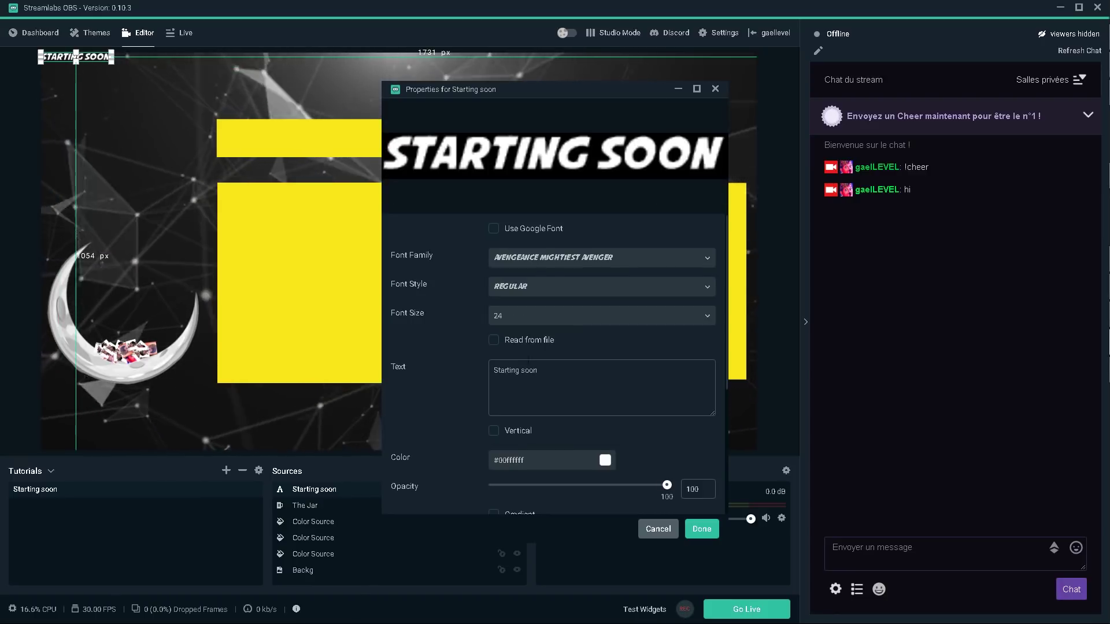
Step: Set the Starting soon text's font size to 72
click(542, 323)
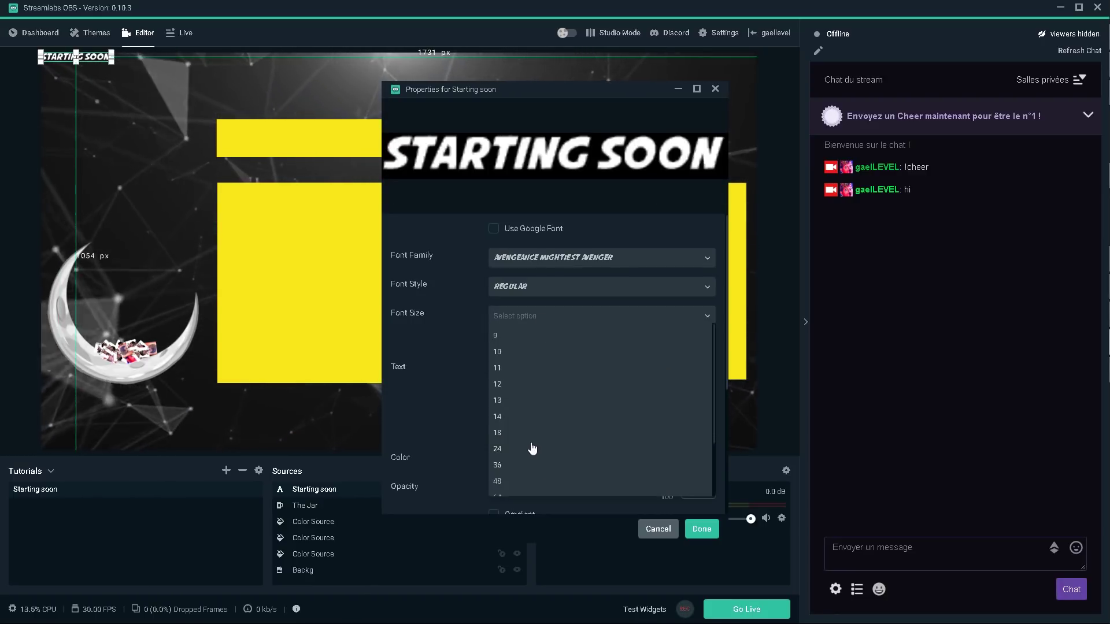
click(498, 465)
scroll(544, 466, down, 1)
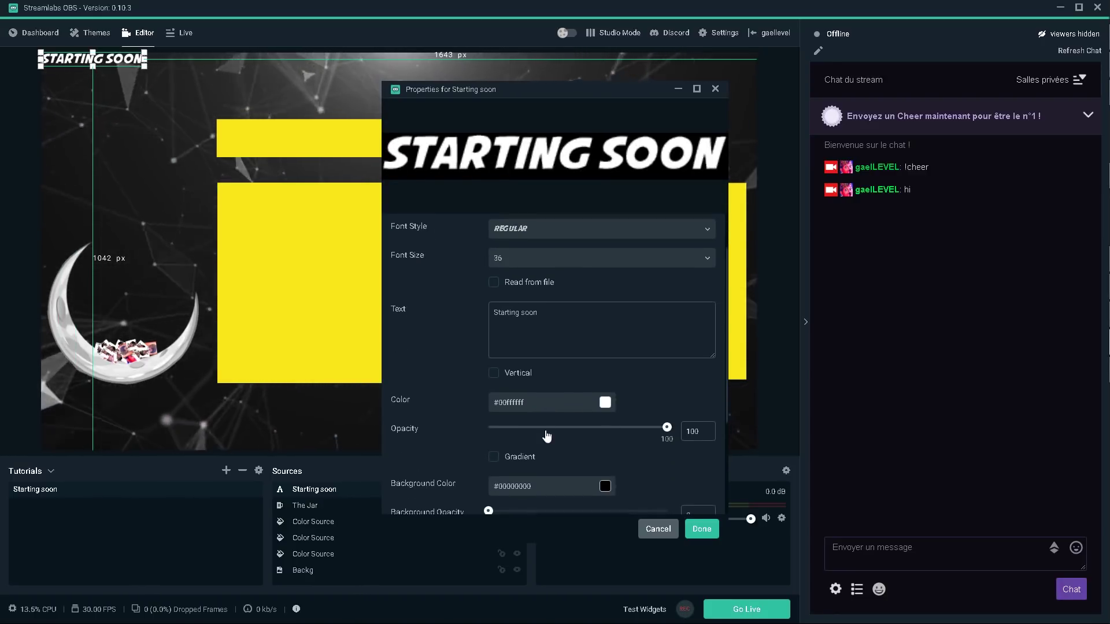
click(572, 261)
scroll(577, 347, down, 2)
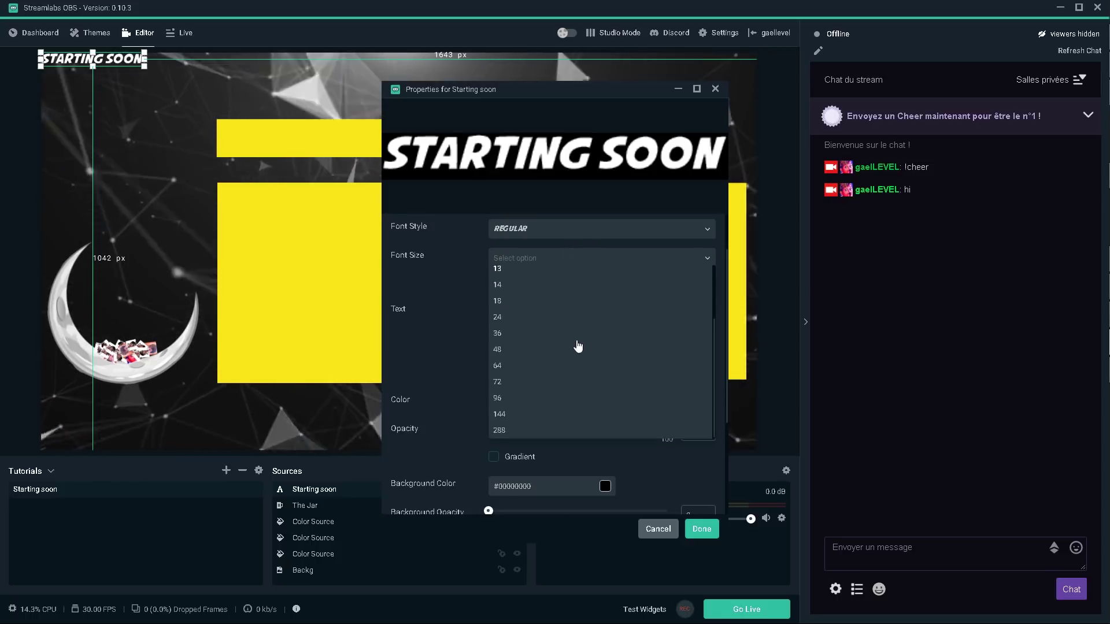
click(512, 388)
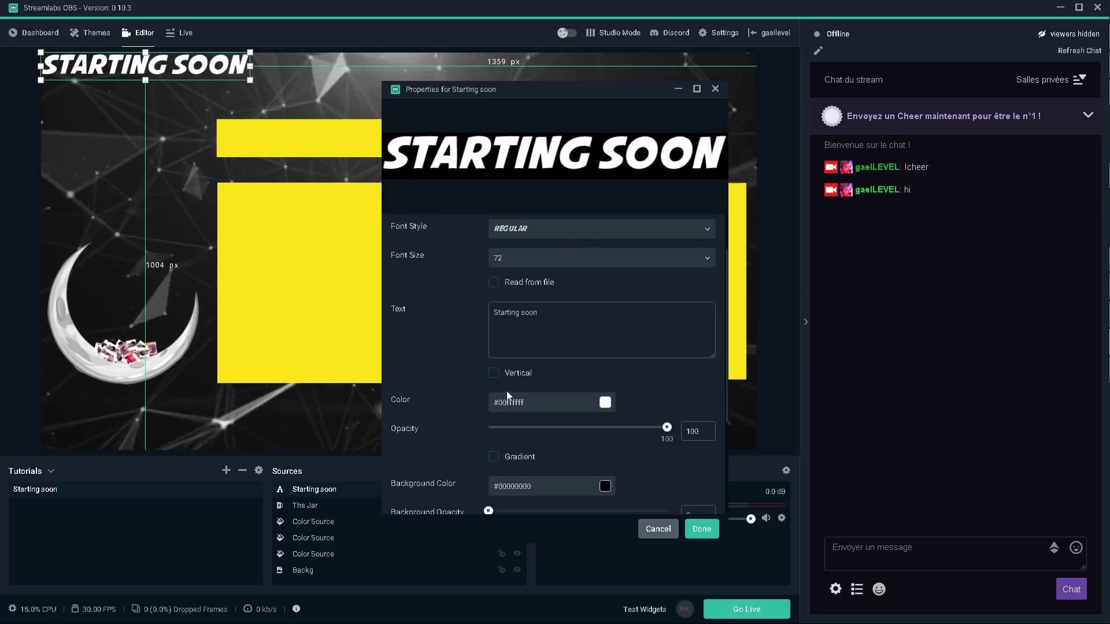
Step: Color the Starting soon text black (#00000000) and place it in the middle of the upper yellow bar
click(606, 407)
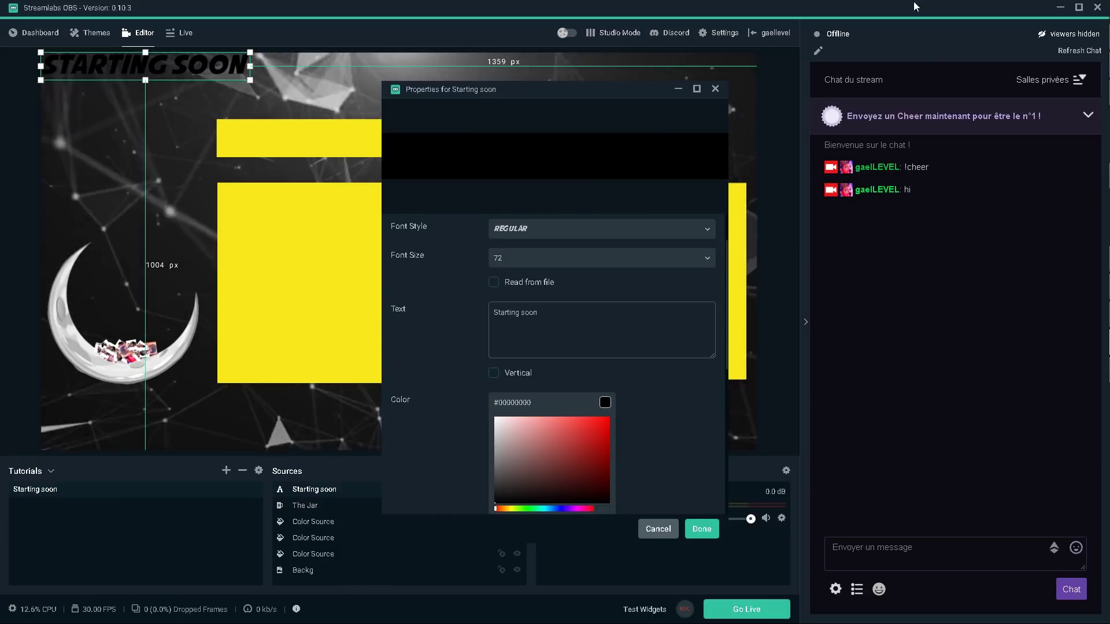
drag(112, 61, 362, 137)
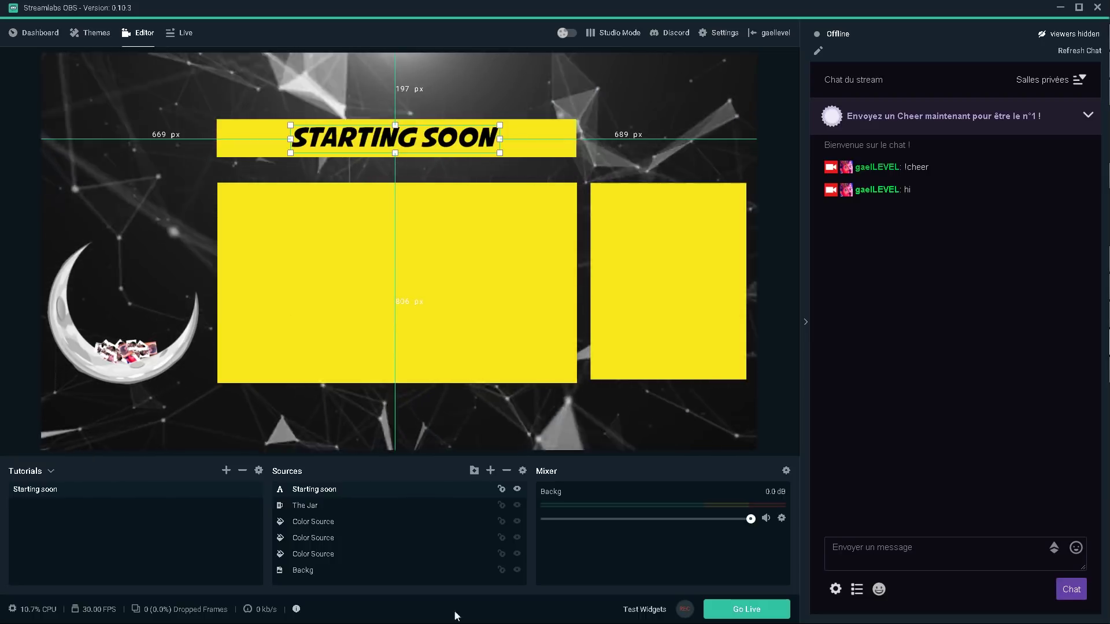
Step: Copy the Starting soon text source and paste it as a duplicate
right_click(311, 490)
click(349, 278)
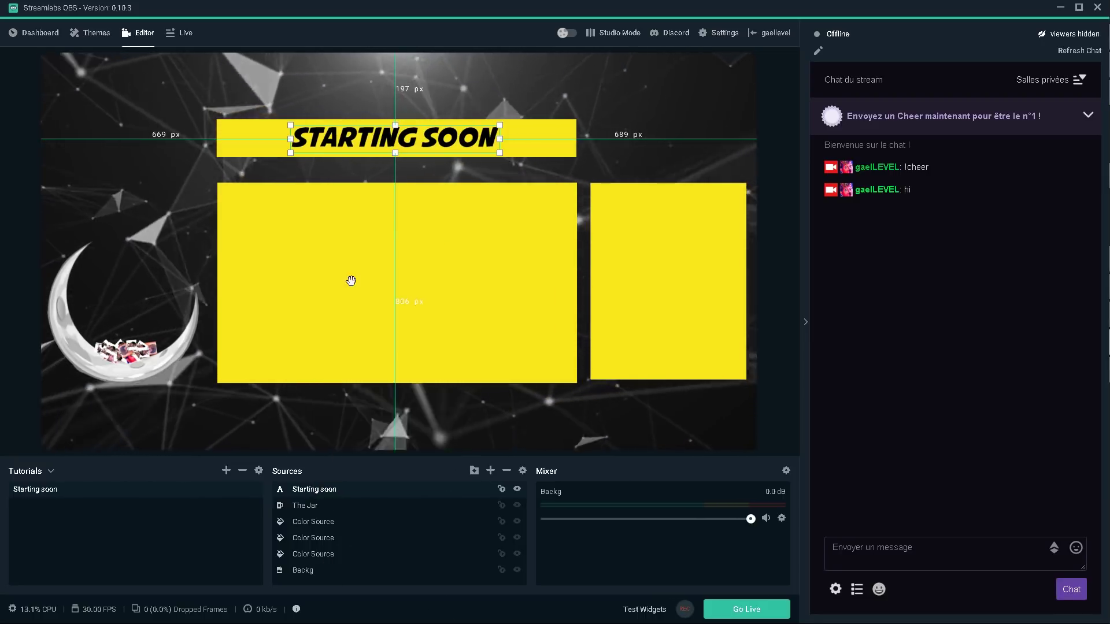
right_click(323, 495)
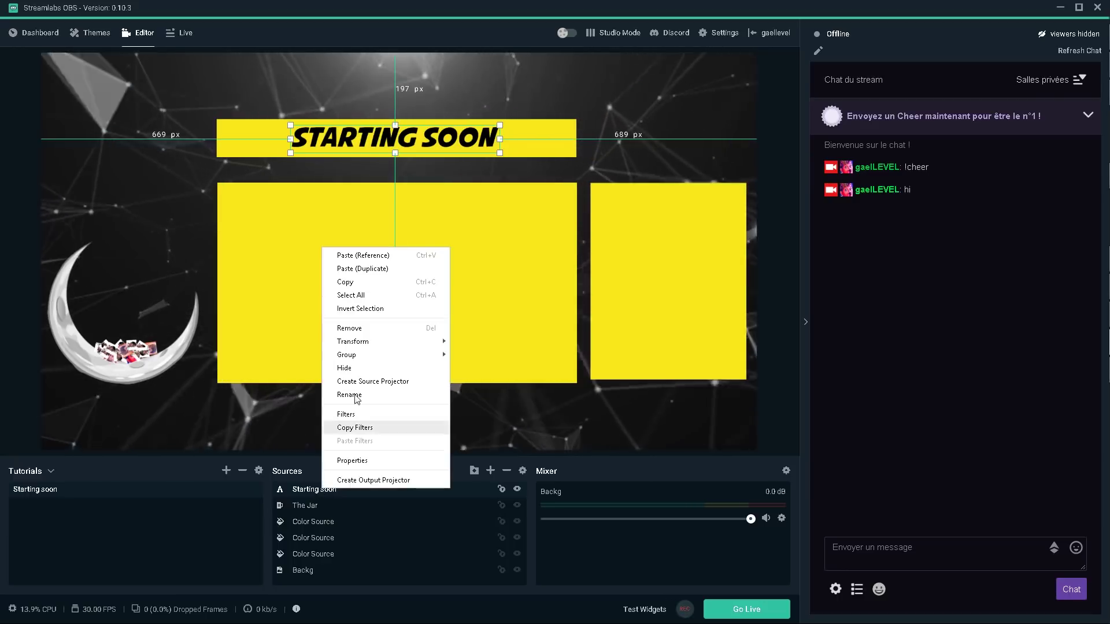
click(370, 273)
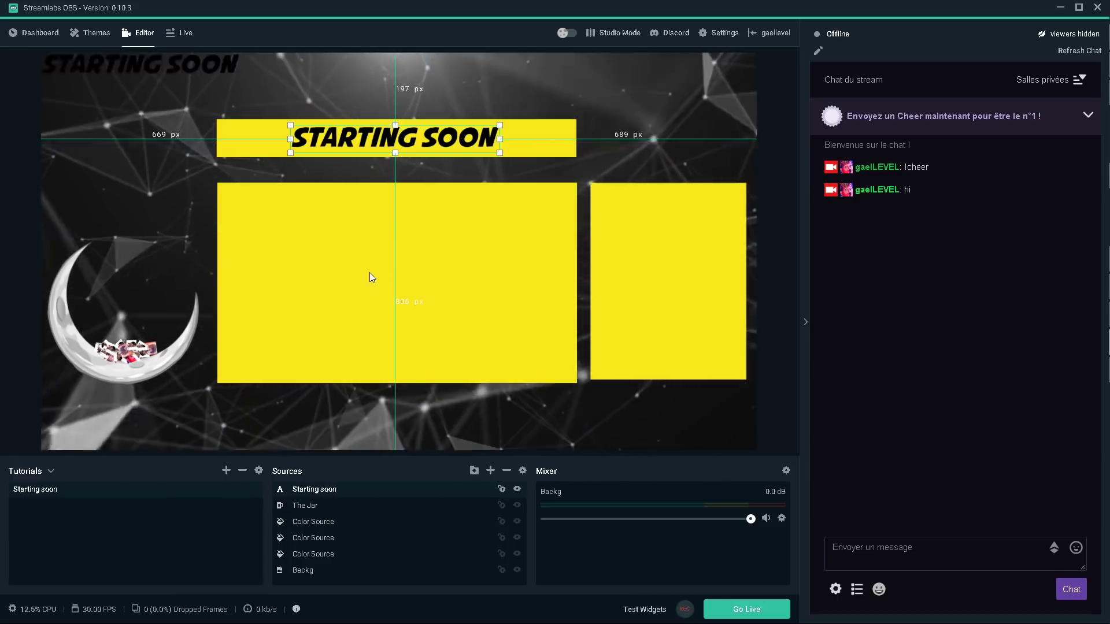
Step: Change the duplicate's text to "The fam", then place it scaled down at the top of the right yellow block
double_click(324, 489)
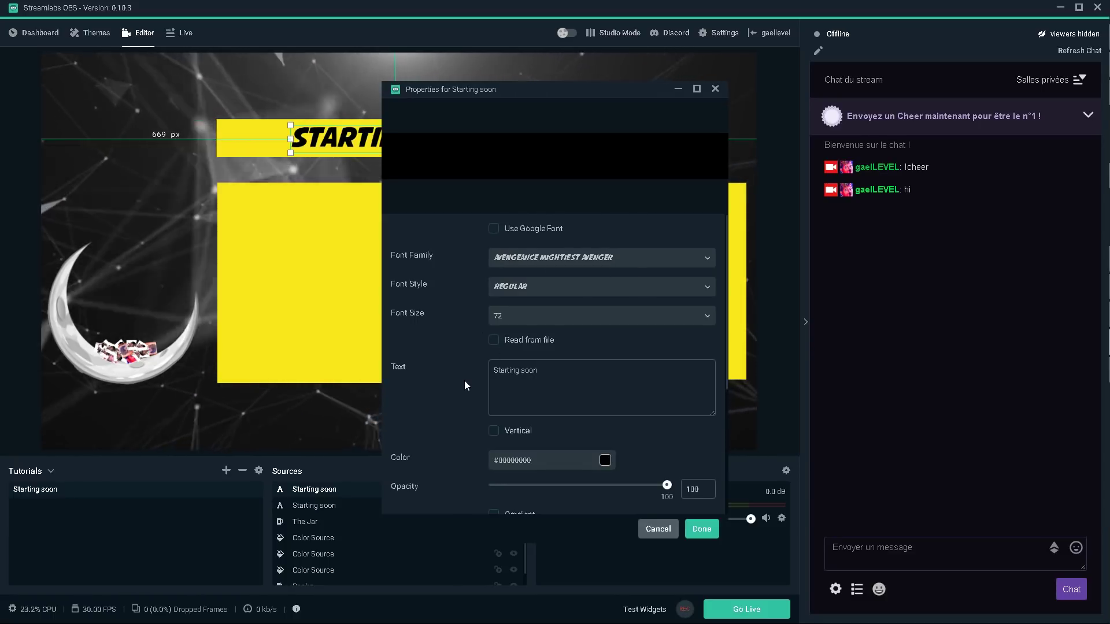
scroll(463, 385, down, 2)
scroll(464, 385, up, 1)
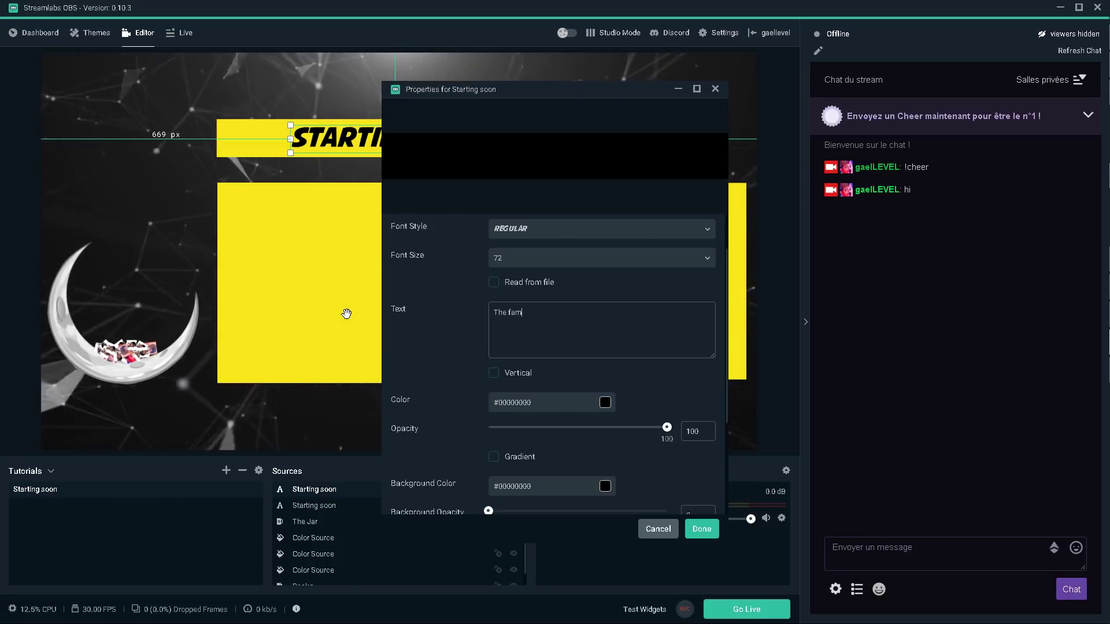
click(692, 528)
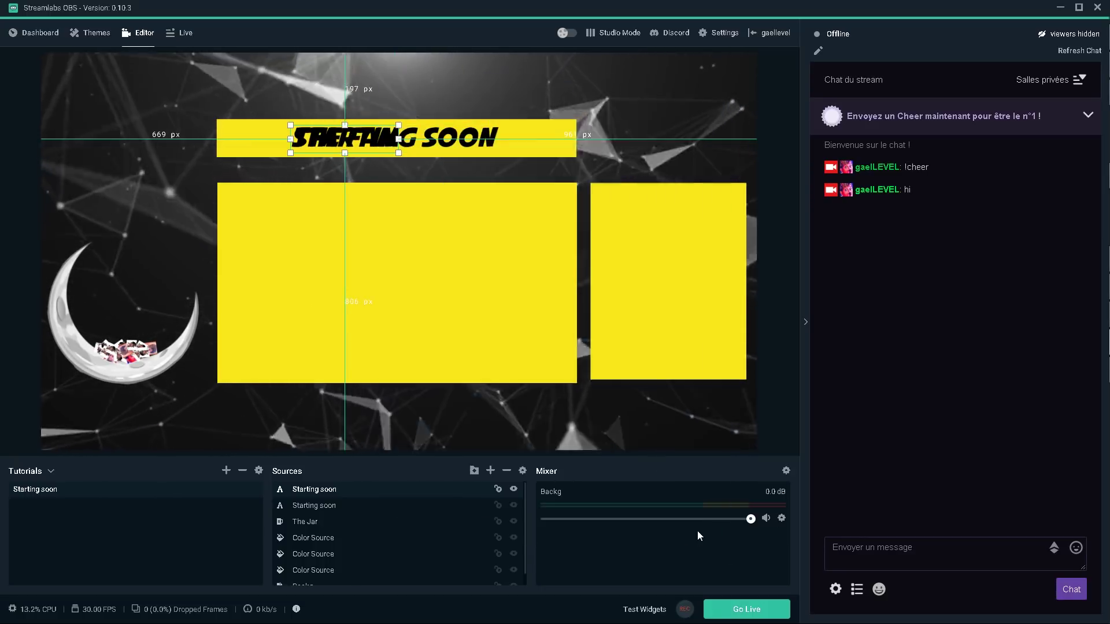
drag(319, 137, 641, 199)
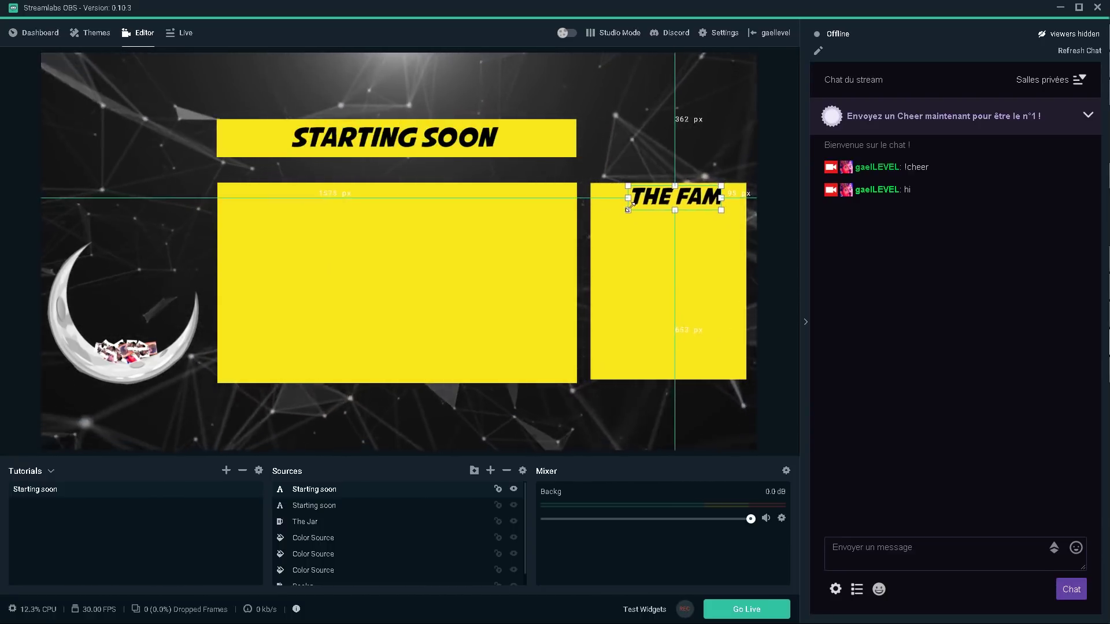
drag(648, 202, 649, 193)
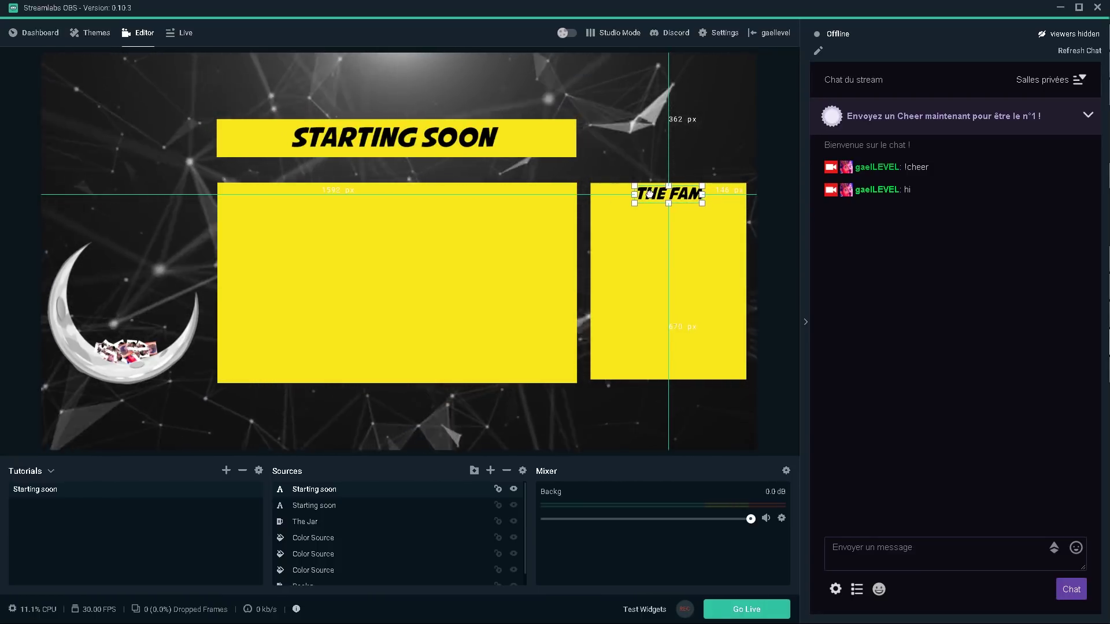
Step: Rename the duplicated text source as "The fam"
right_click(308, 490)
click(336, 397)
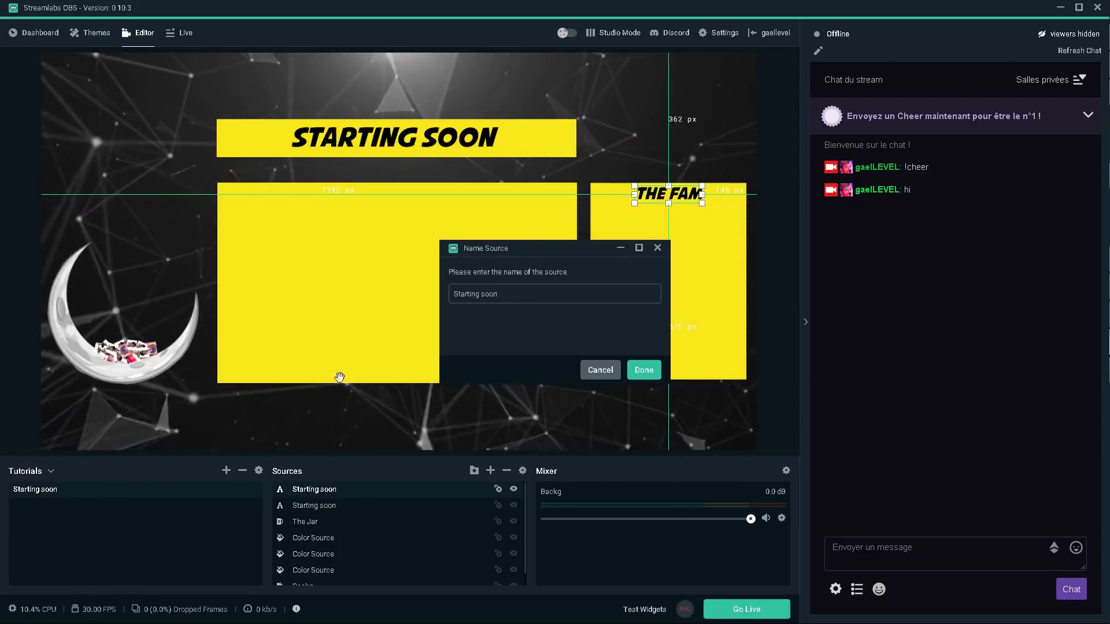
key(ctrl+a)
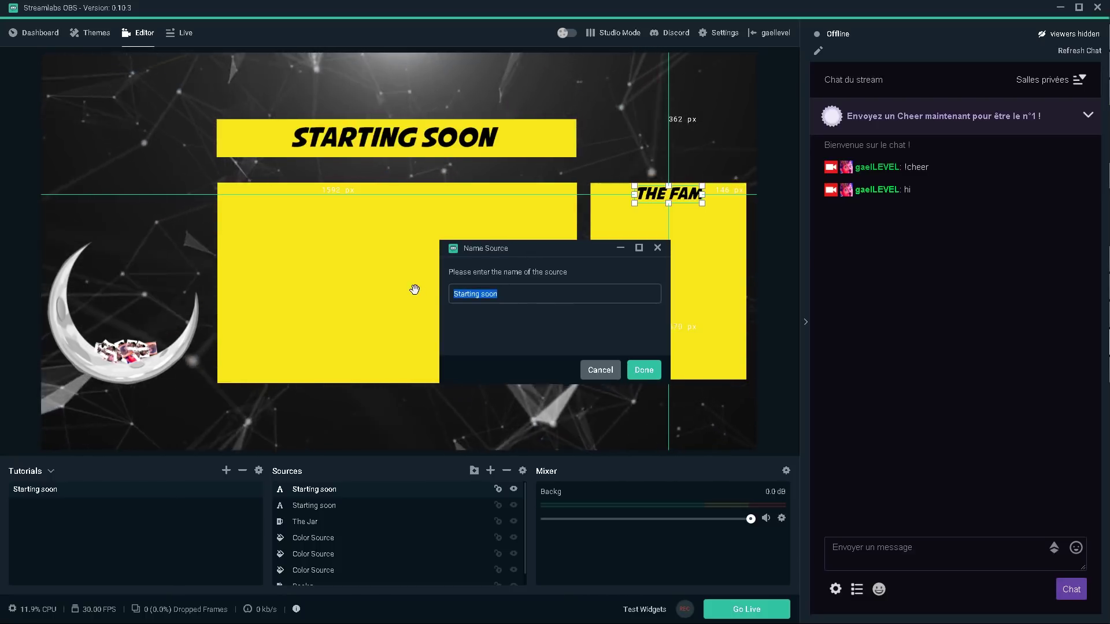
text(The fam)
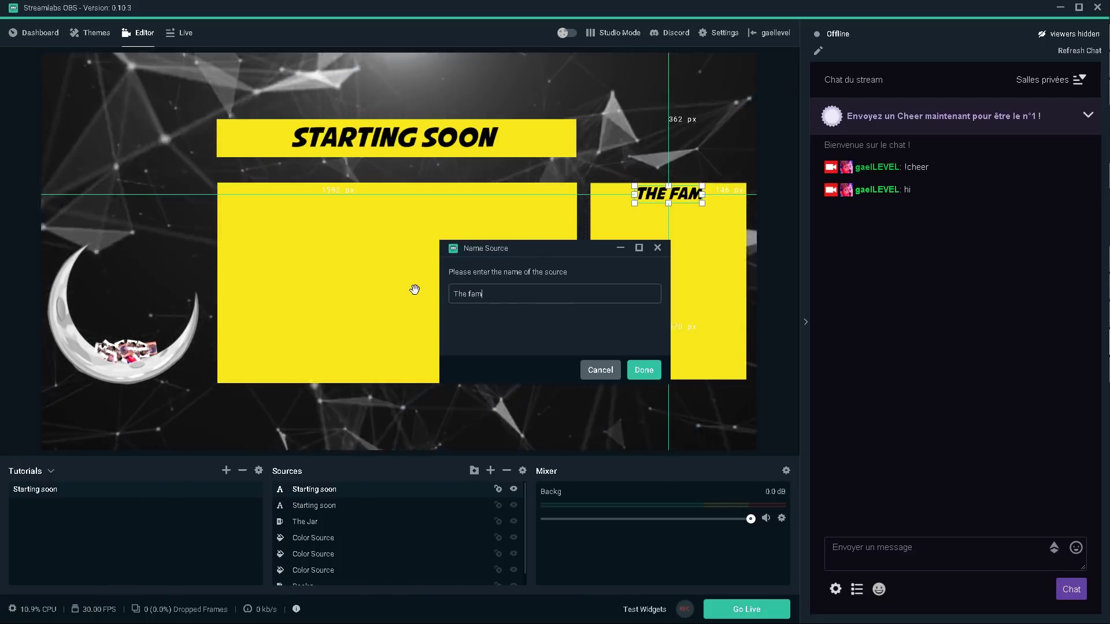
key(Return)
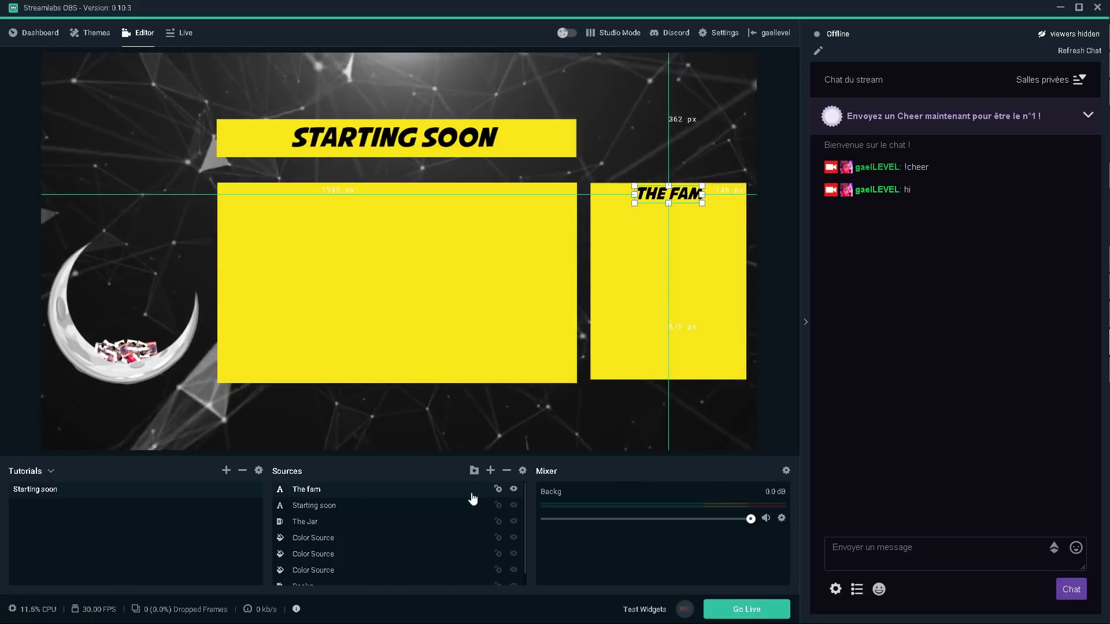
Step: Add a new Chatbox widget source named "Chat Box" to the scene
click(490, 471)
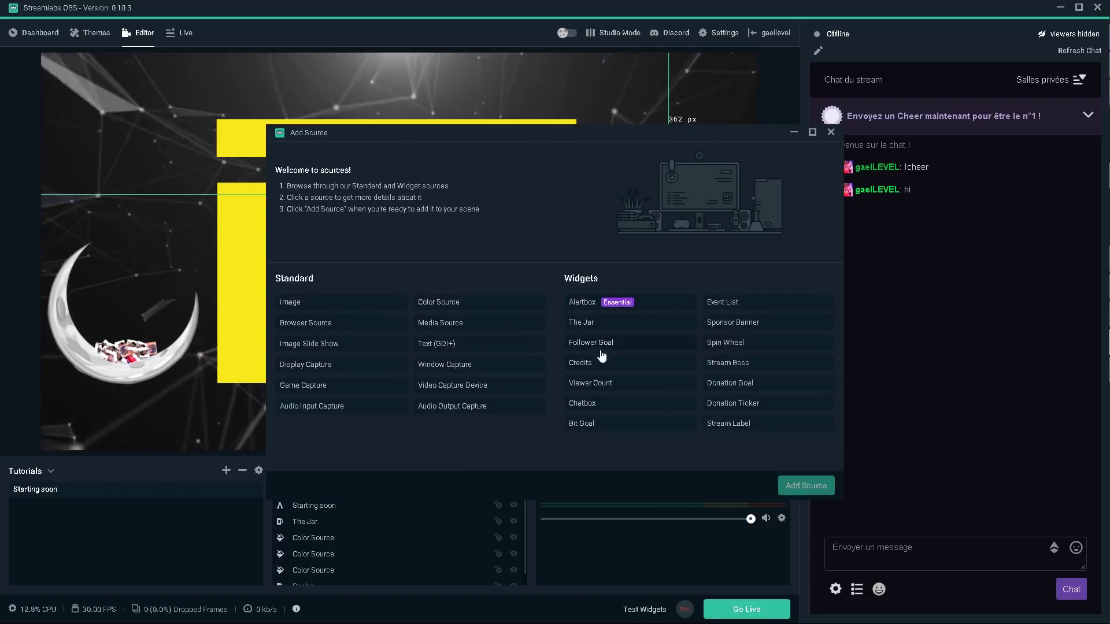
click(592, 404)
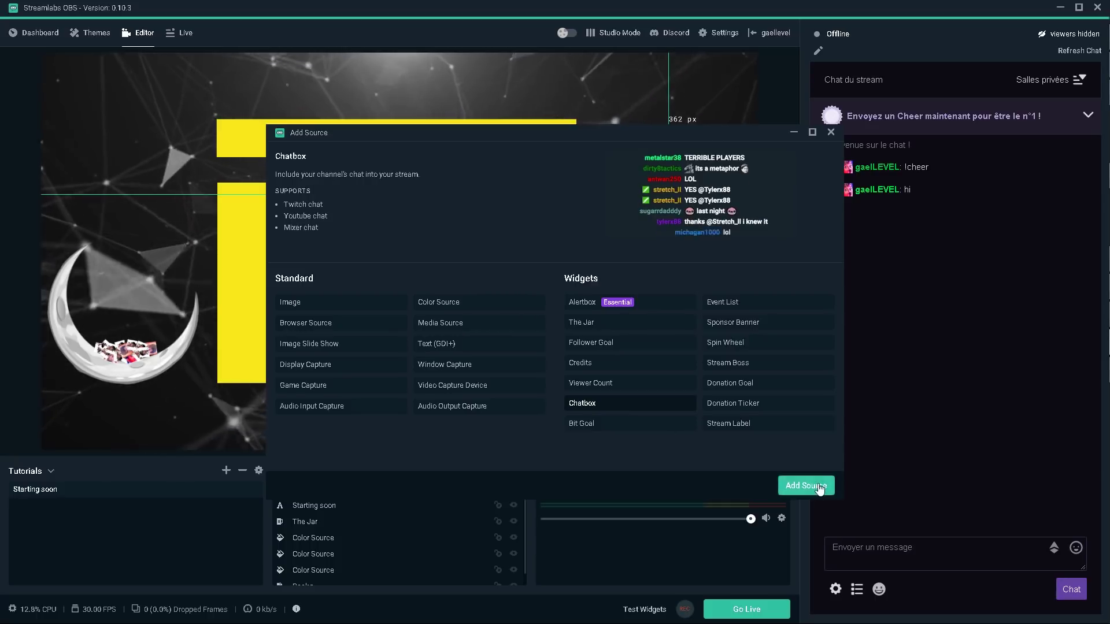
click(818, 487)
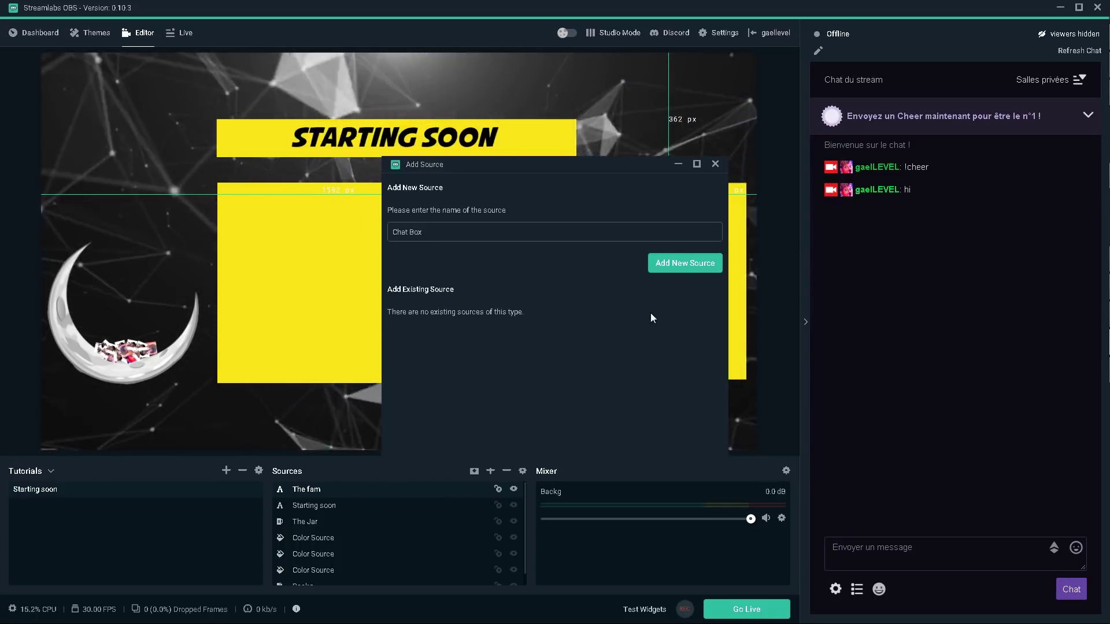
click(688, 265)
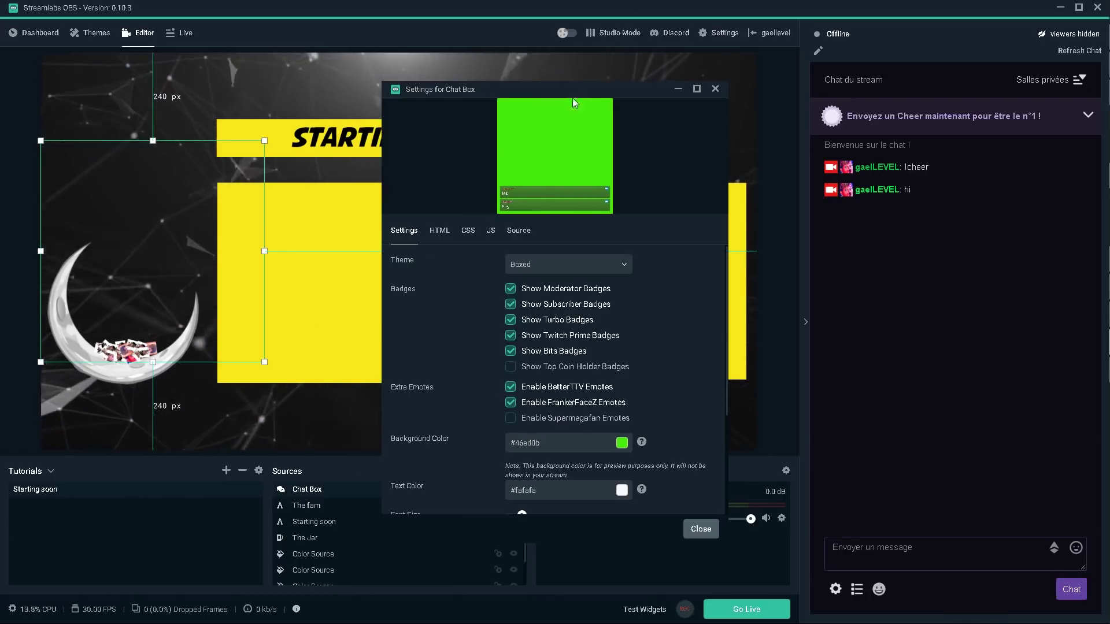
Step: Clear the settings window out of the way and move the Chat Box over the right yellow block
drag(572, 97, 338, 333)
click(69, 231)
drag(69, 230, 502, 247)
drag(599, 214, 681, 228)
Step: Set the Chat Box source's width to 400 and its height to 450
mouse_move(1095, 346)
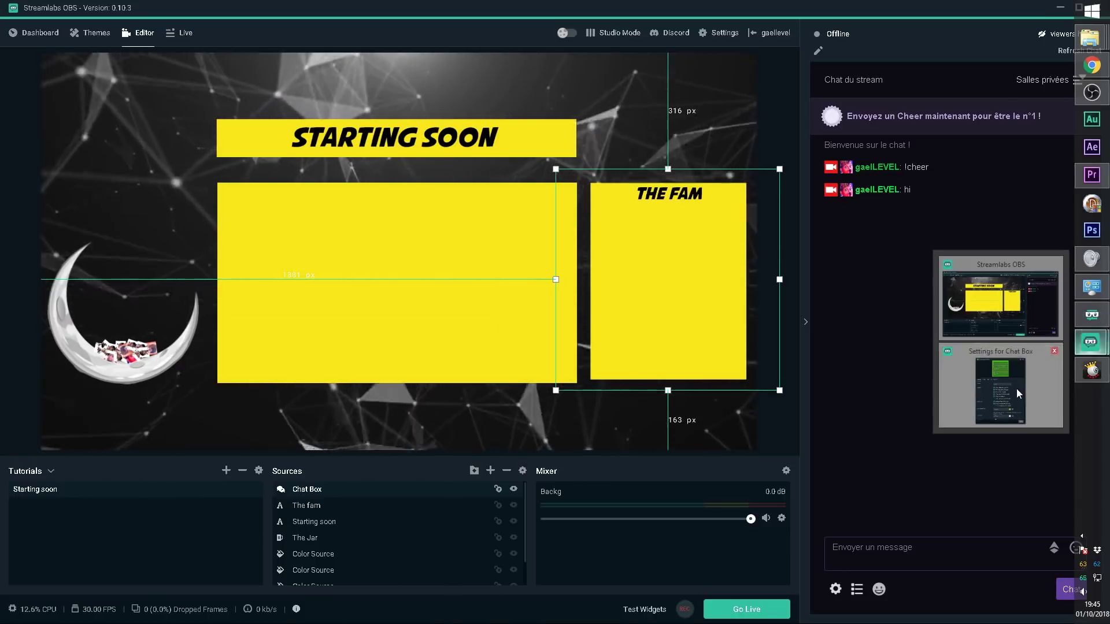
click(1016, 389)
drag(268, 258, 155, 119)
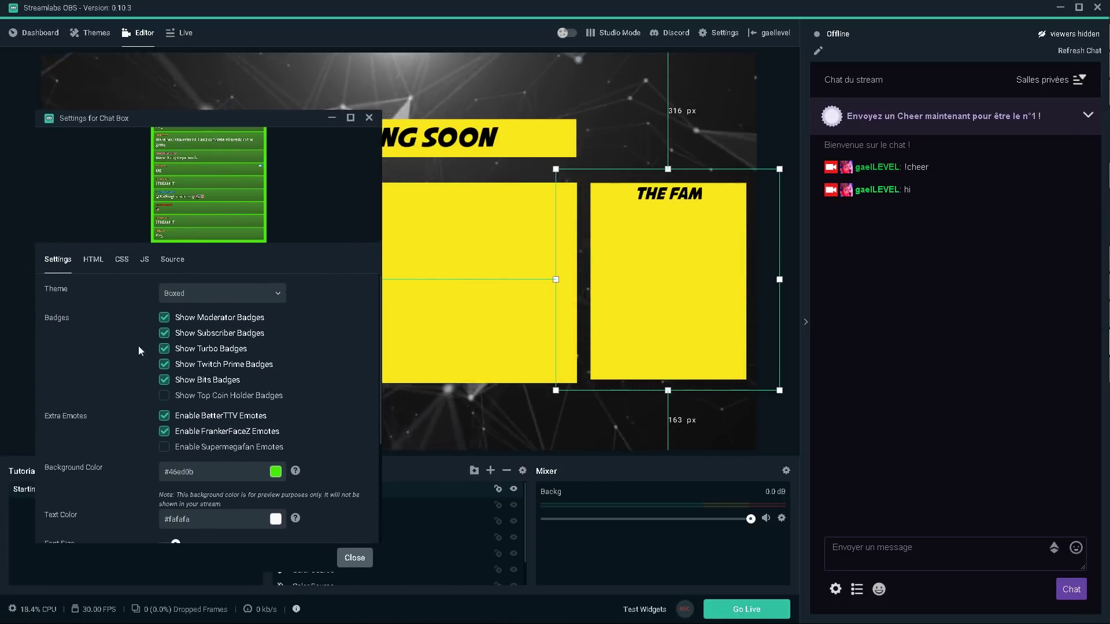
click(172, 261)
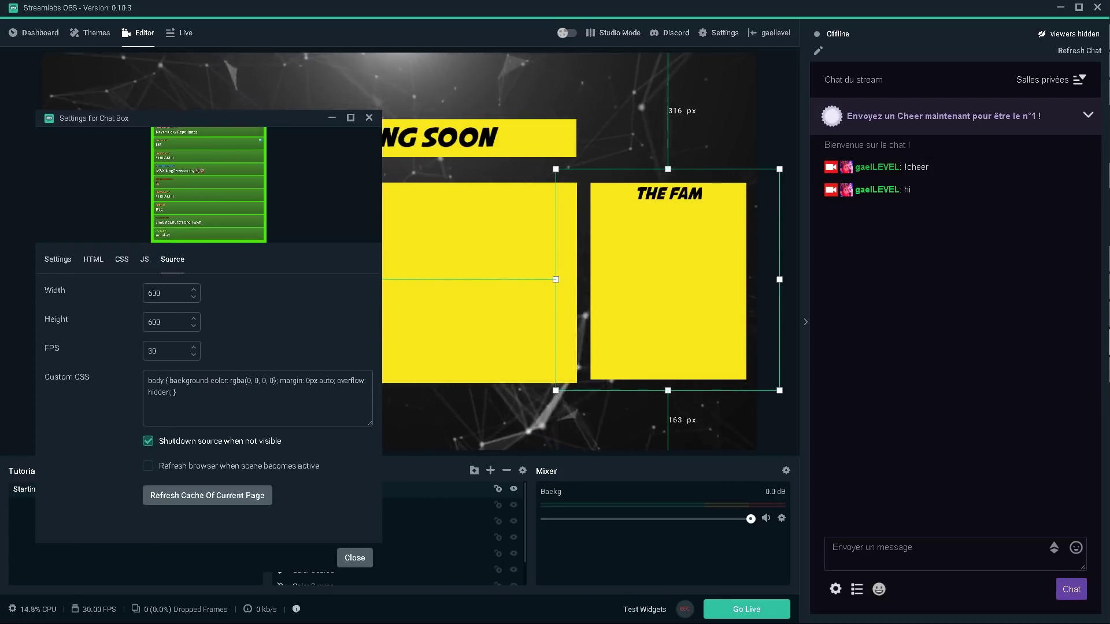
text(5)
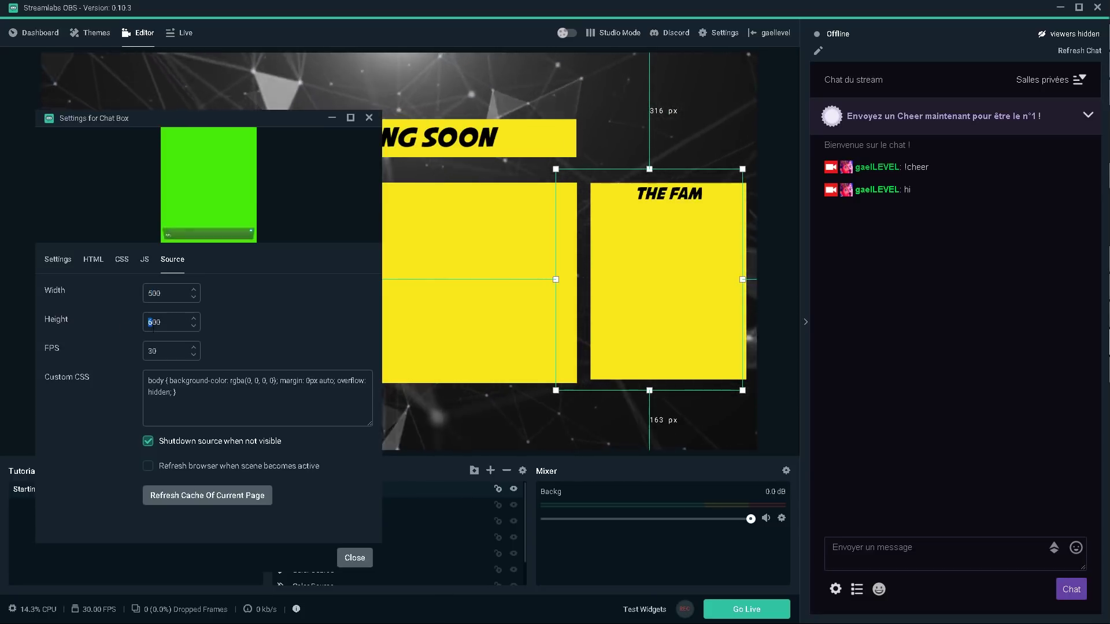
key(BackSpace)
text(4)
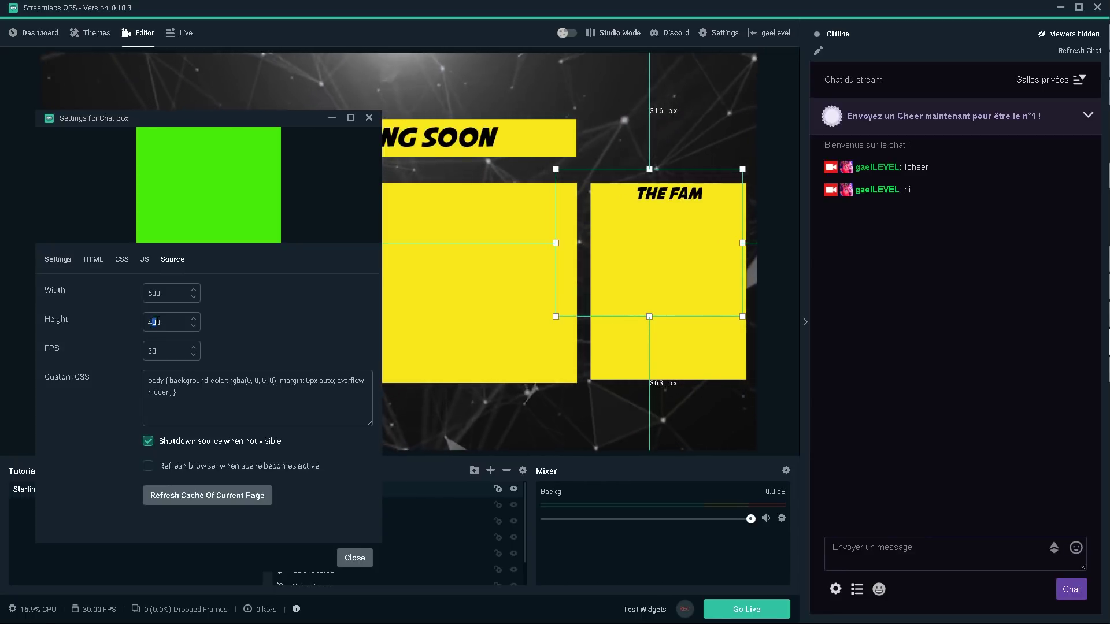
text(5)
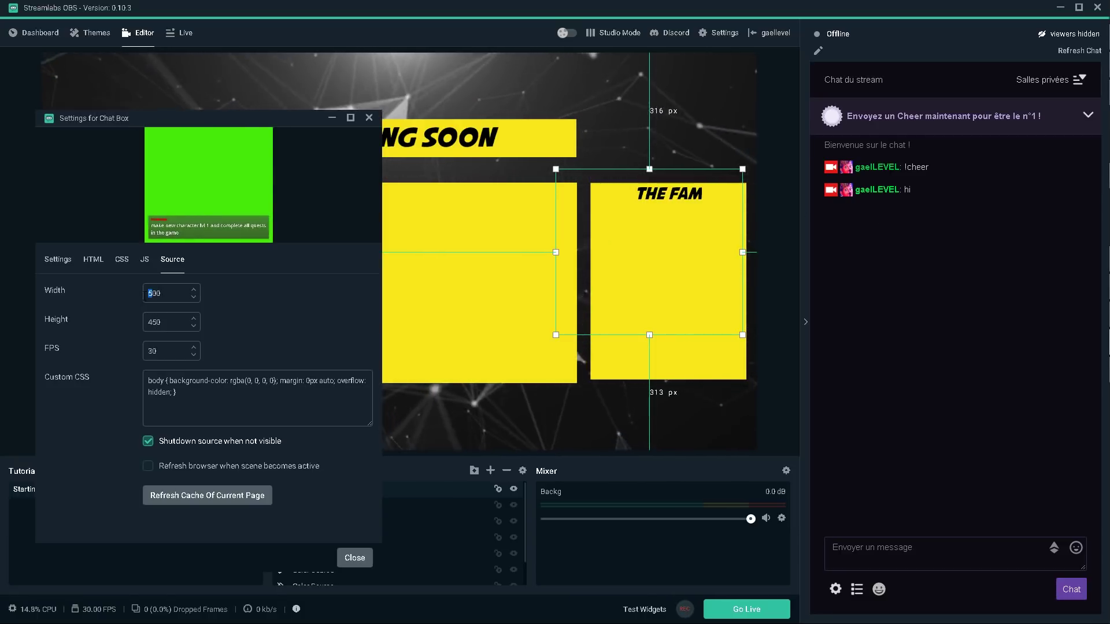
text(4)
Step: Fit the Chat Box under the "The fam" title inside the right yellow block and test it by sending "!cheer" in the stream chat
drag(582, 233, 647, 281)
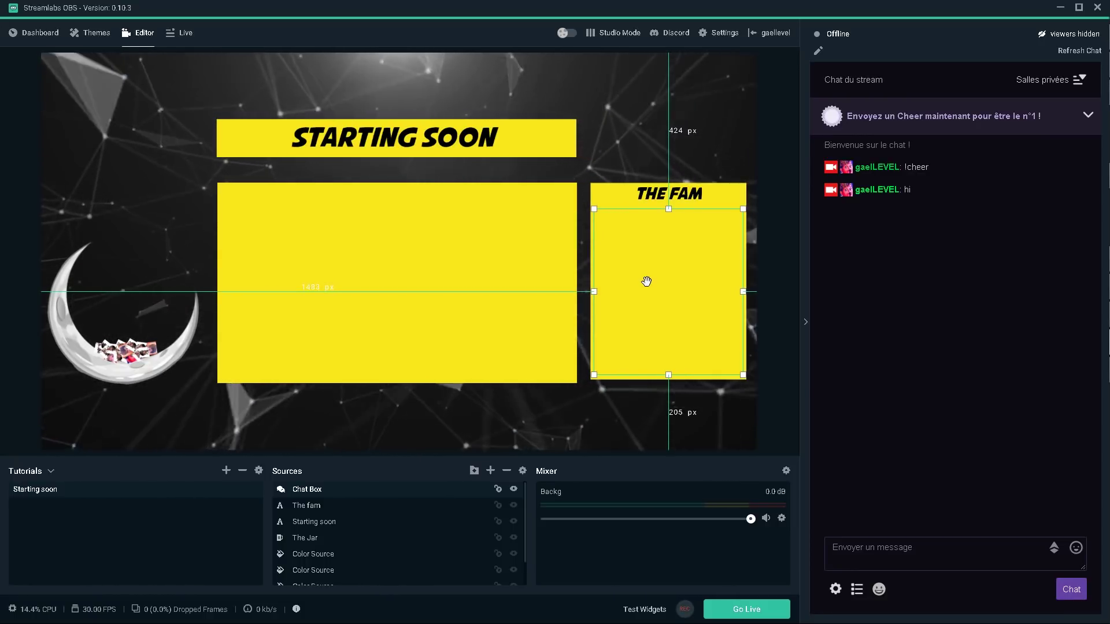
click(960, 555)
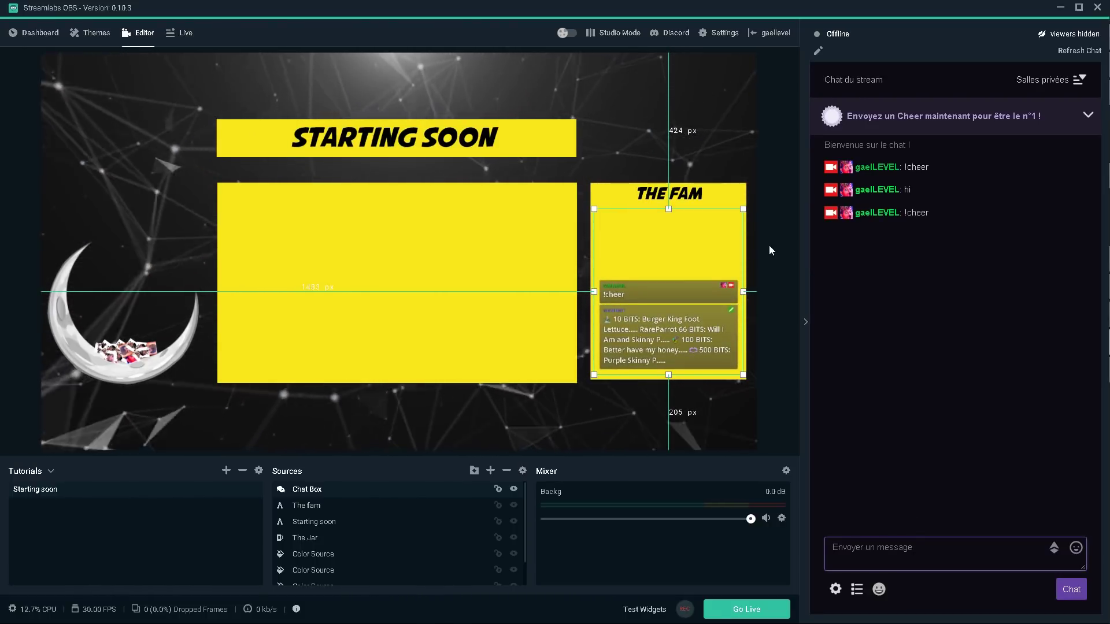
Step: Review the Chat Box widget's badge, emote, color, font size and message hiding options, and close its settings
mouse_move(1104, 145)
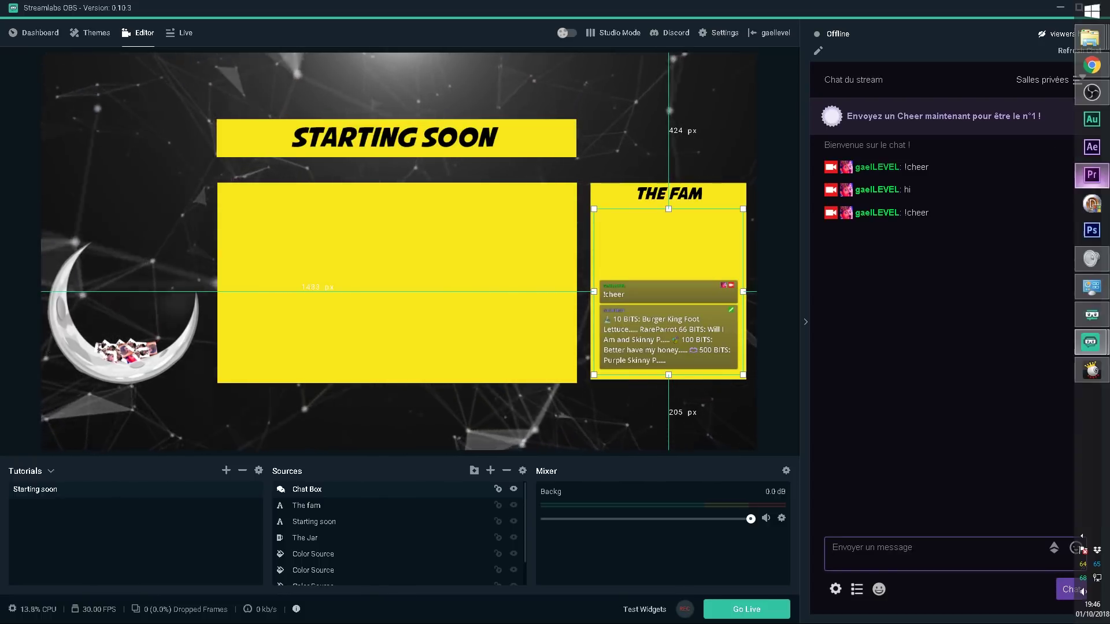
mouse_move(1095, 355)
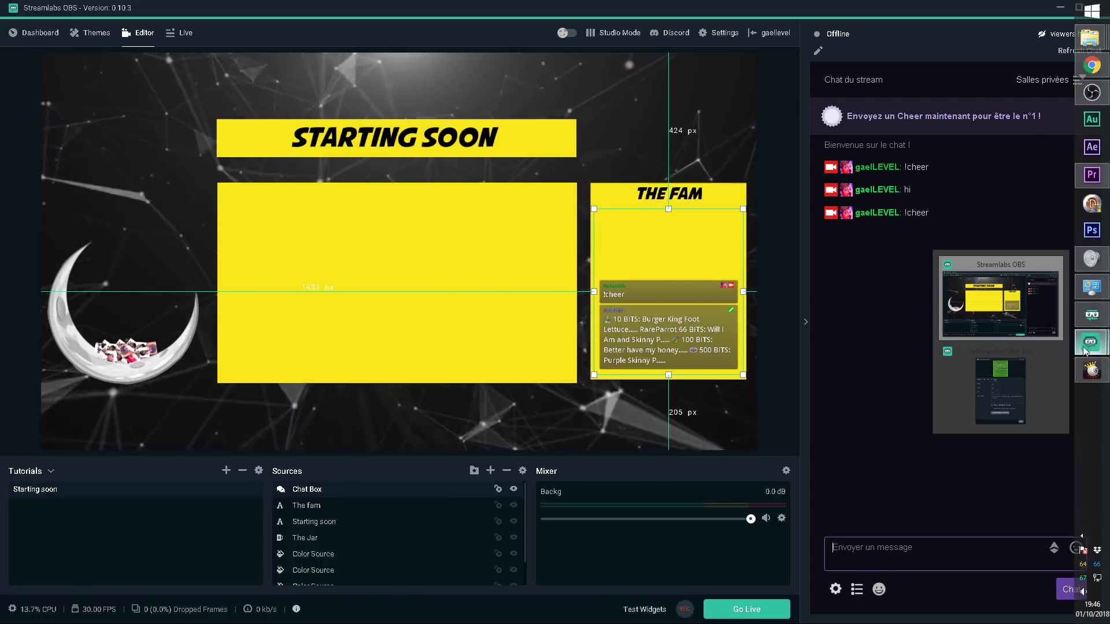
click(992, 391)
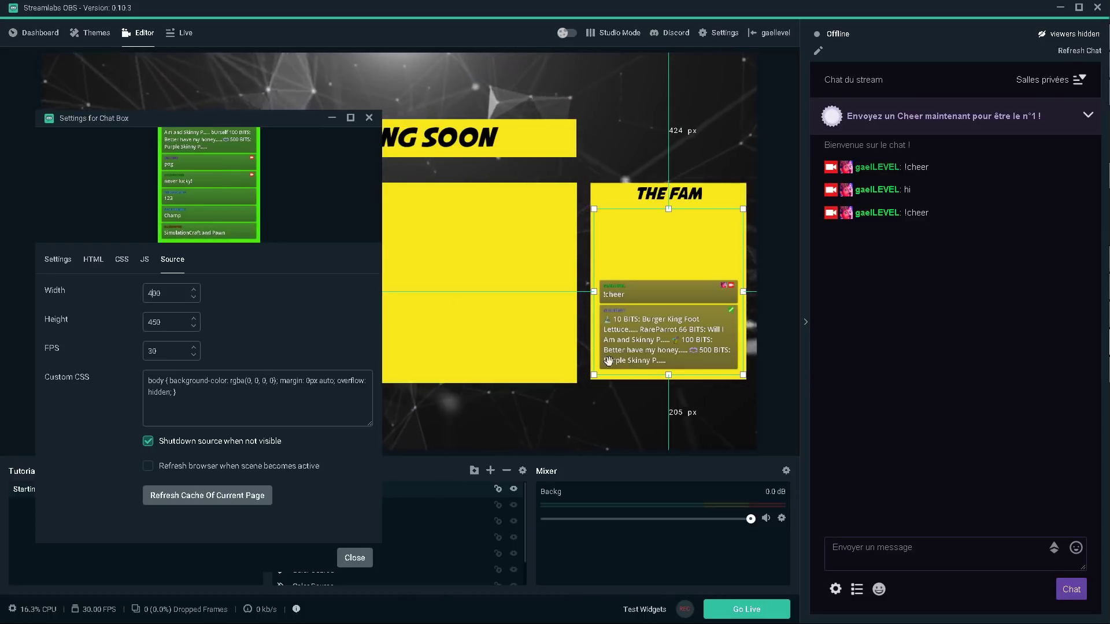
click(57, 261)
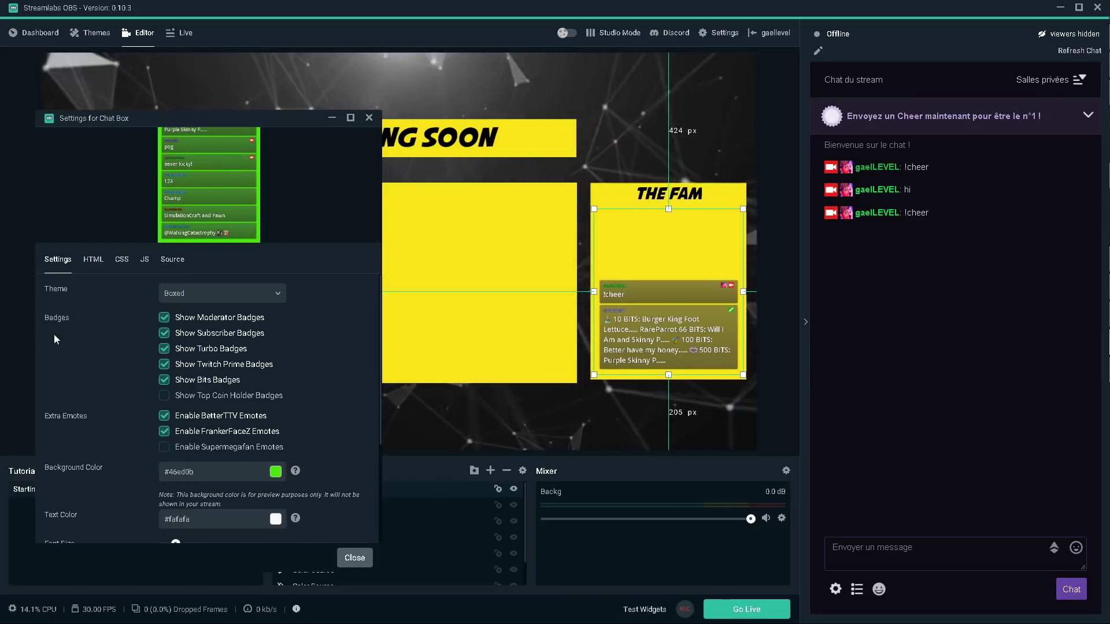
scroll(81, 459, down, 3)
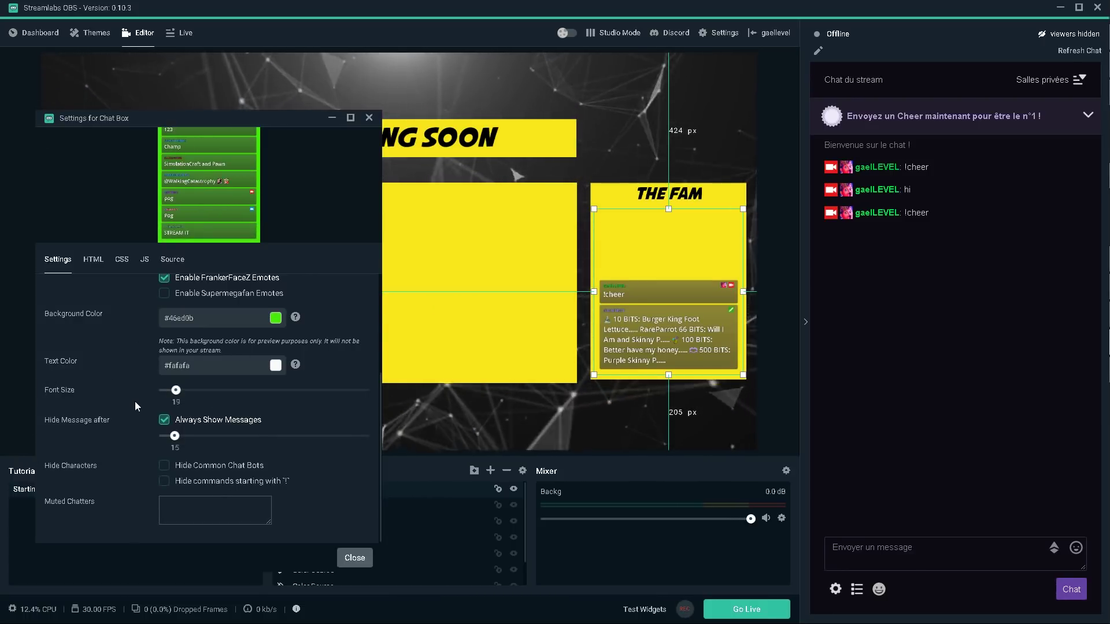
click(355, 558)
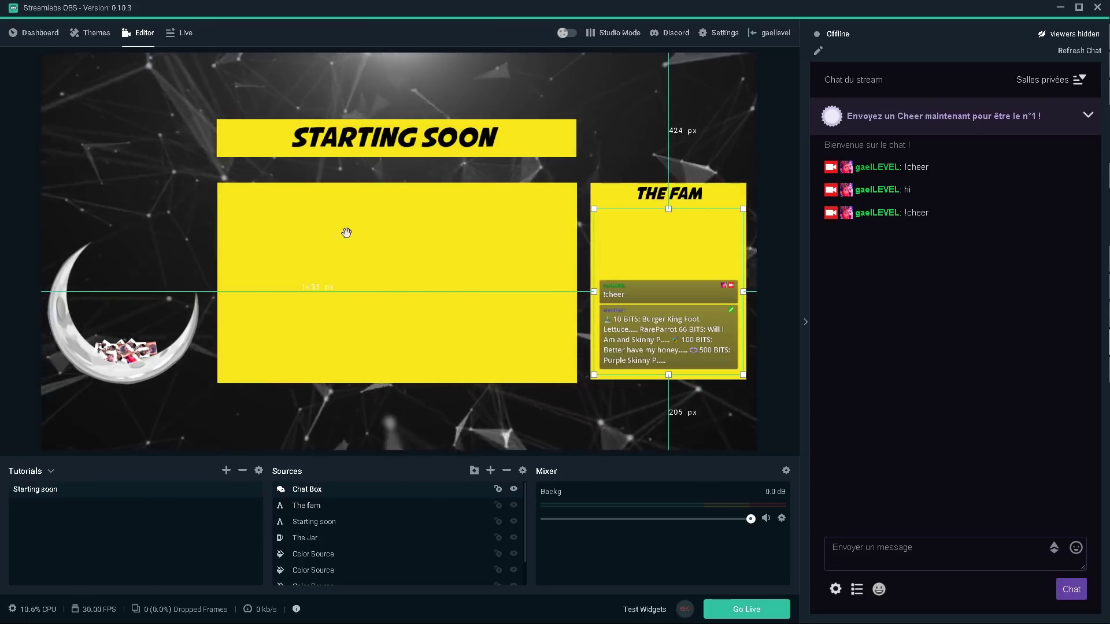
Step: Add a new Media Source named "Stream intro" to the scene
click(491, 472)
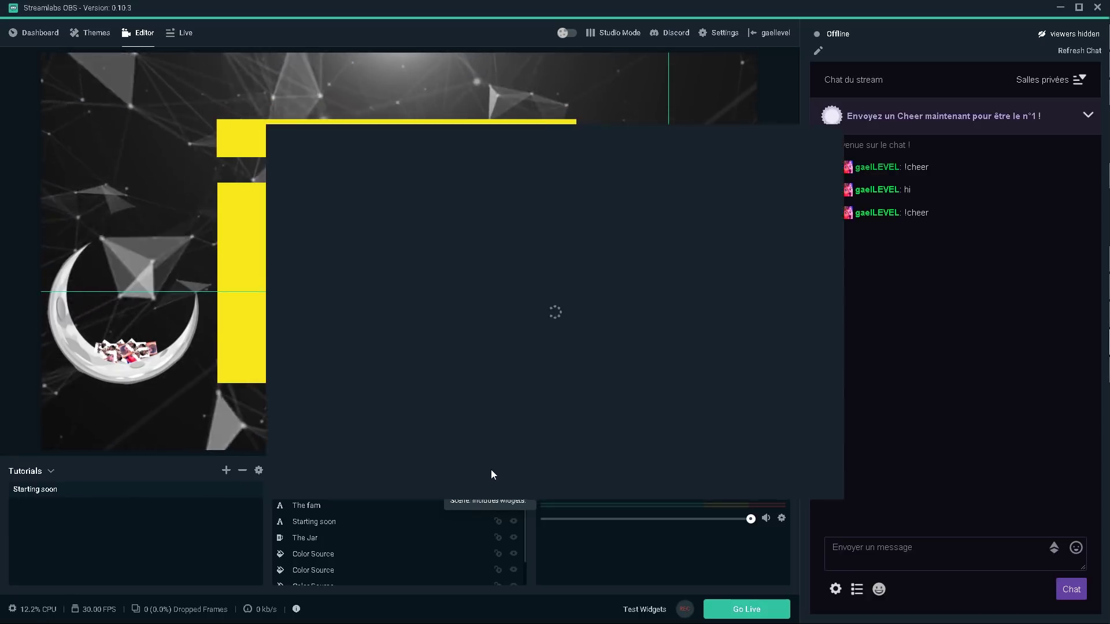
click(442, 324)
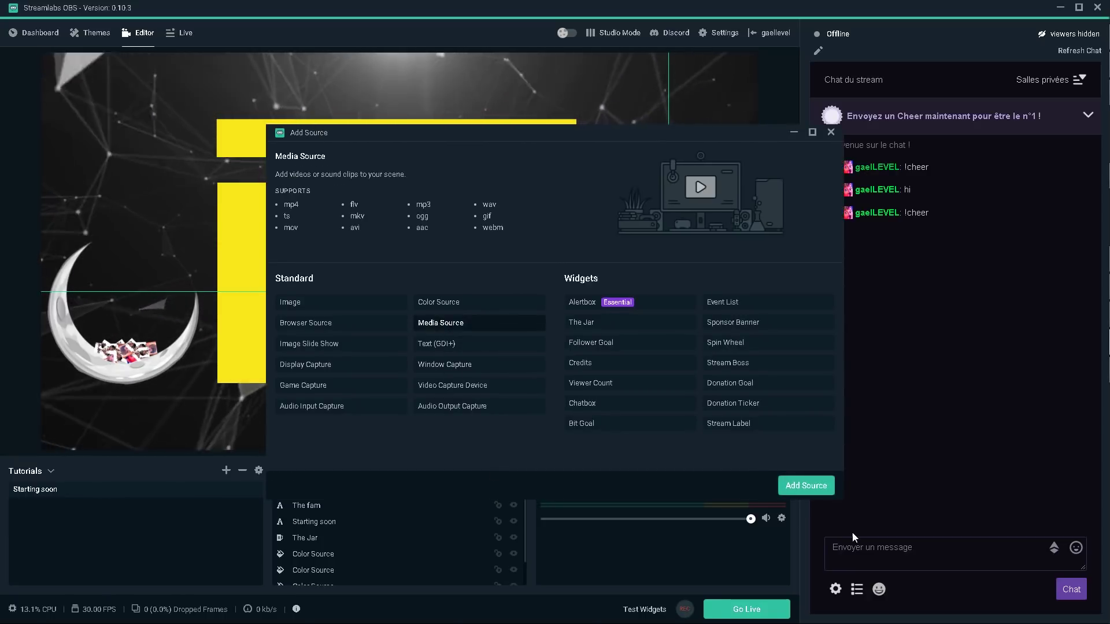
click(817, 487)
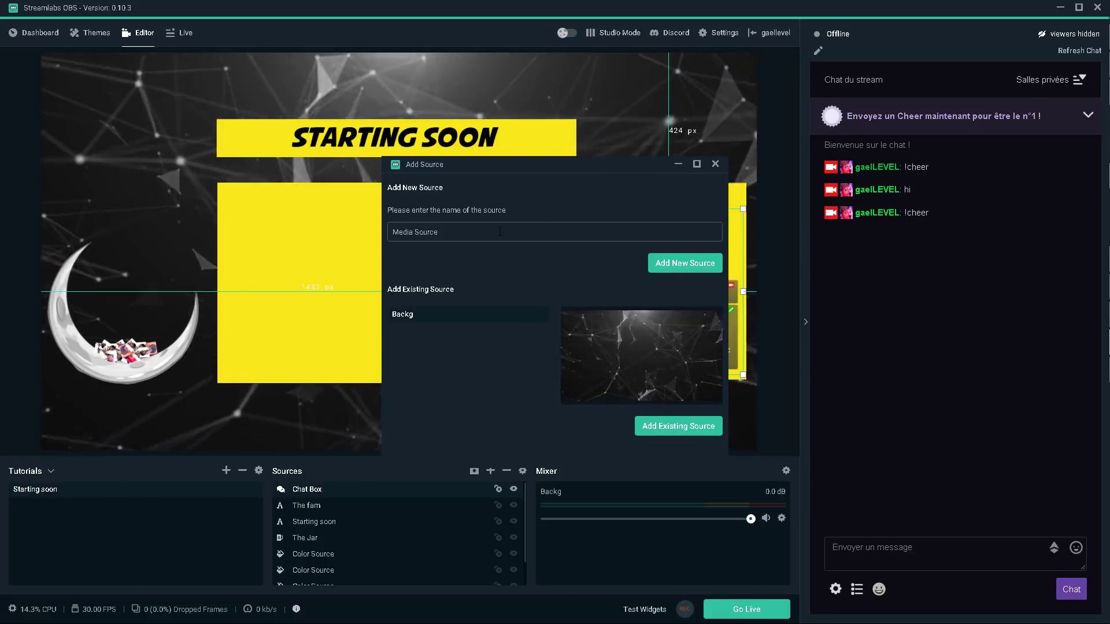
key(ctrl+a)
text(Stream intro)
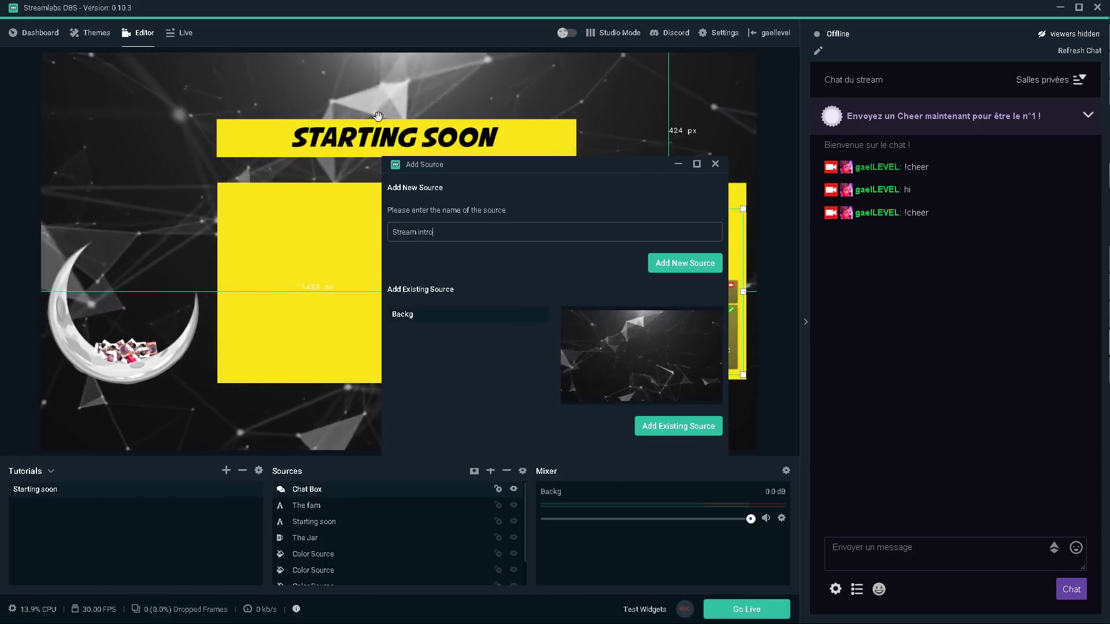
click(682, 264)
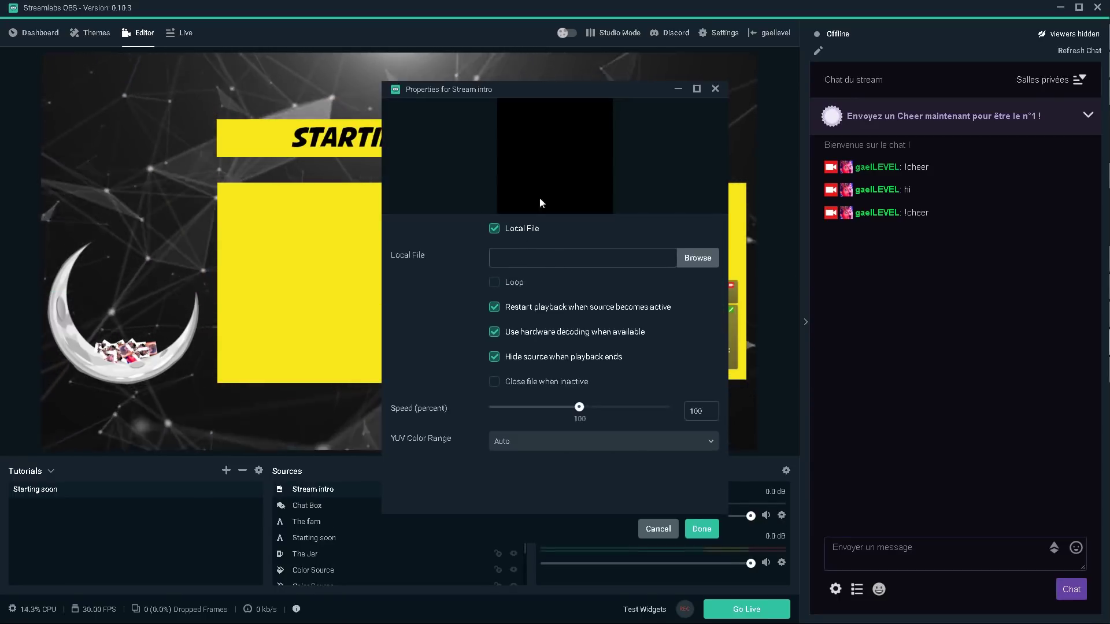
Step: Load EXP3.mp4 from D:\VIDEOS\Twitch clip comp\EXP into Stream intro, then hide and show the source to replay the video
click(698, 258)
click(59, 315)
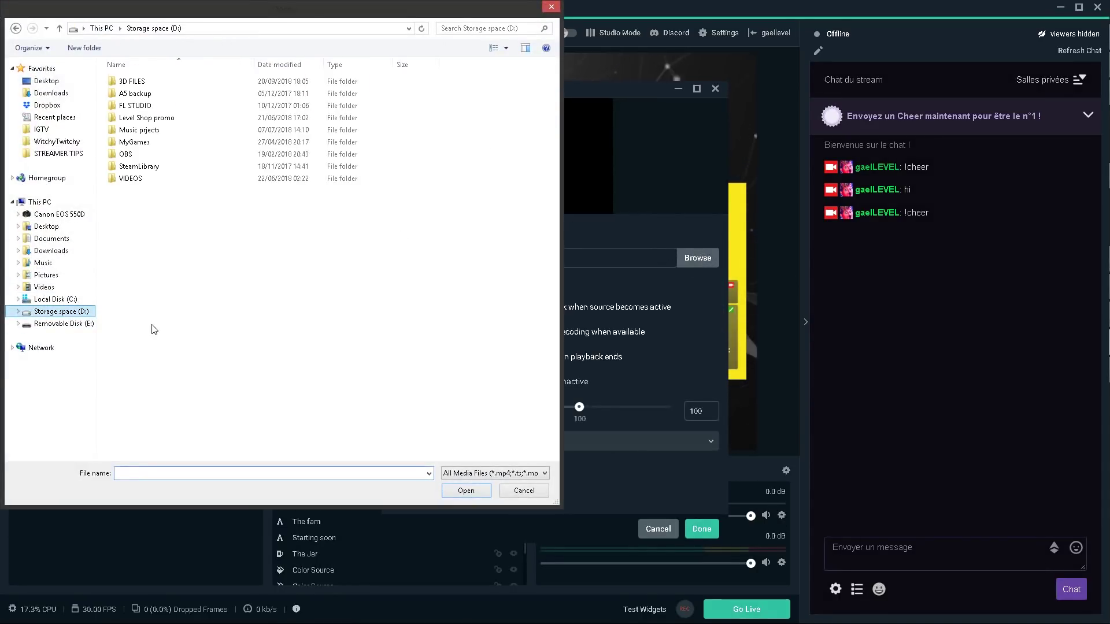
double_click(135, 180)
click(136, 272)
scroll(135, 301, down, 4)
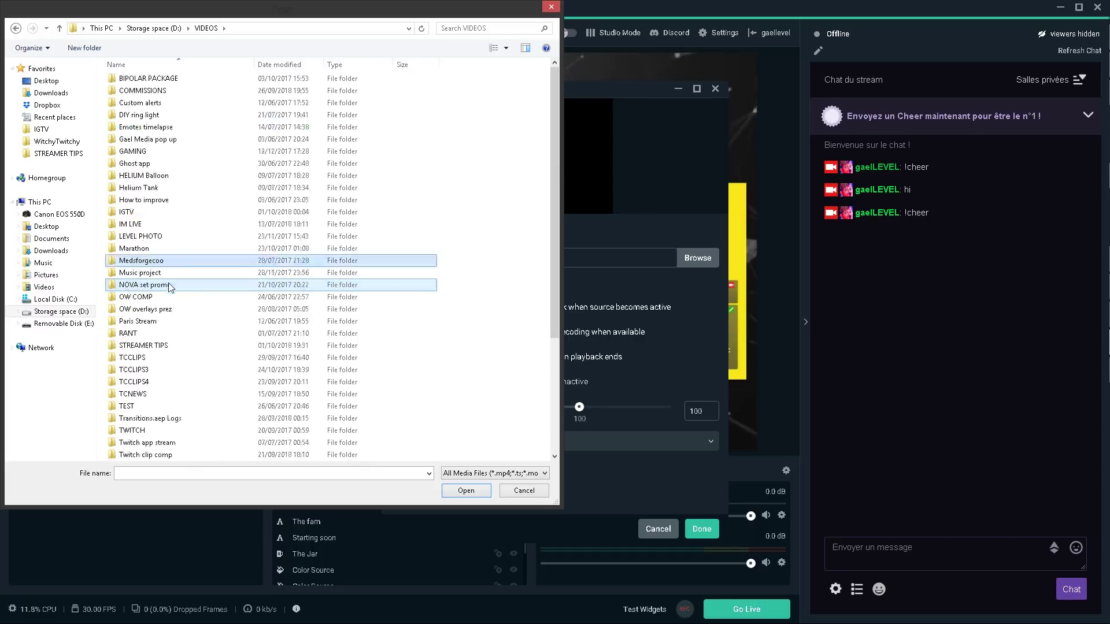
double_click(134, 322)
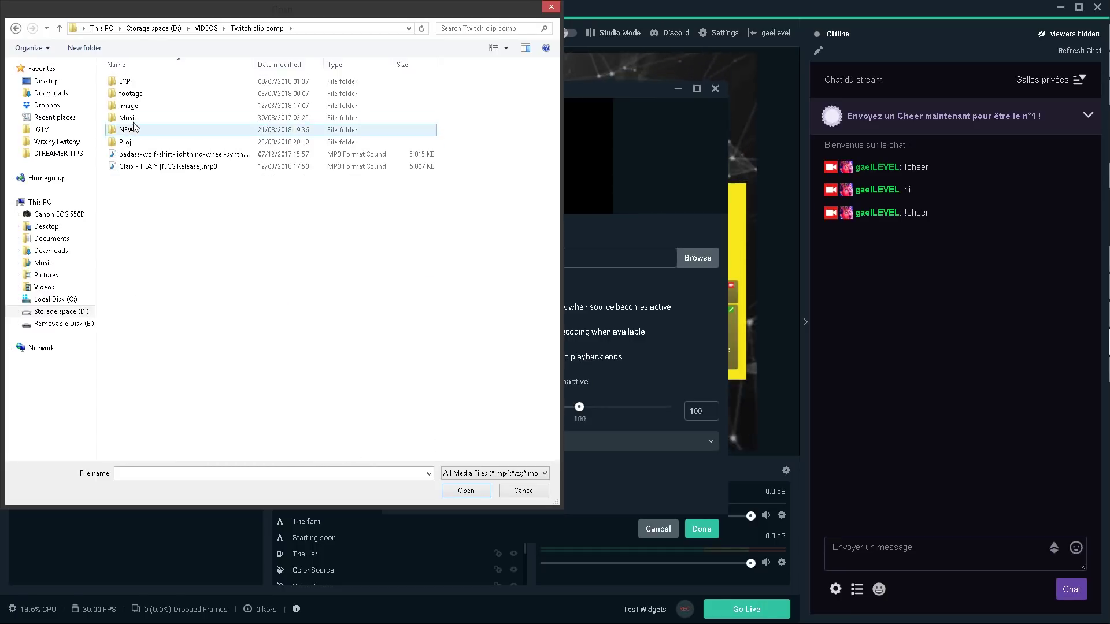
double_click(125, 84)
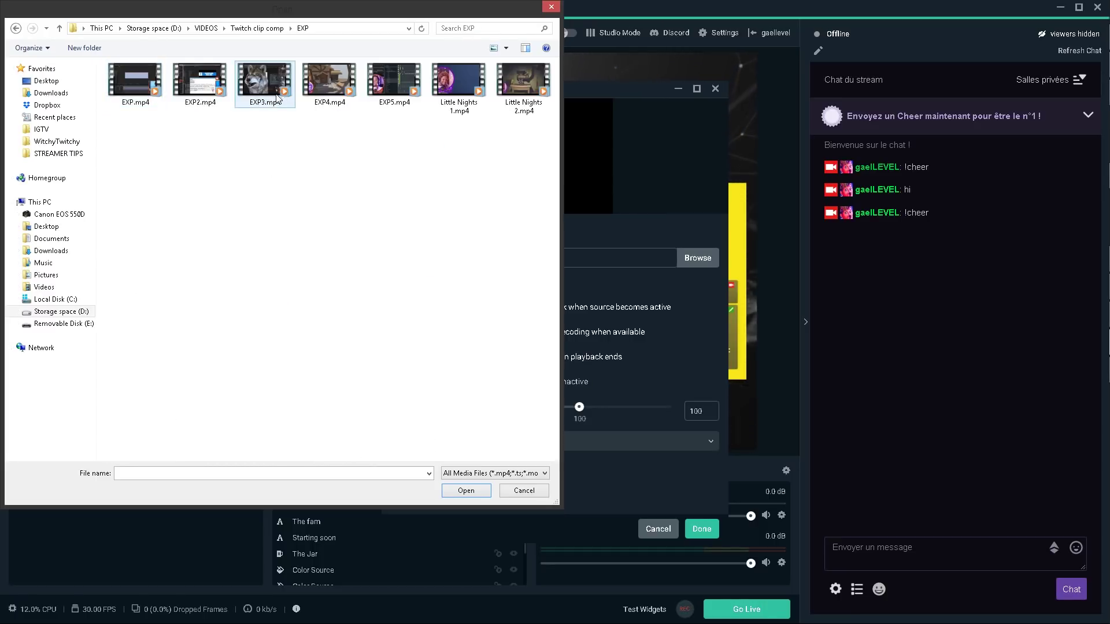
click(465, 491)
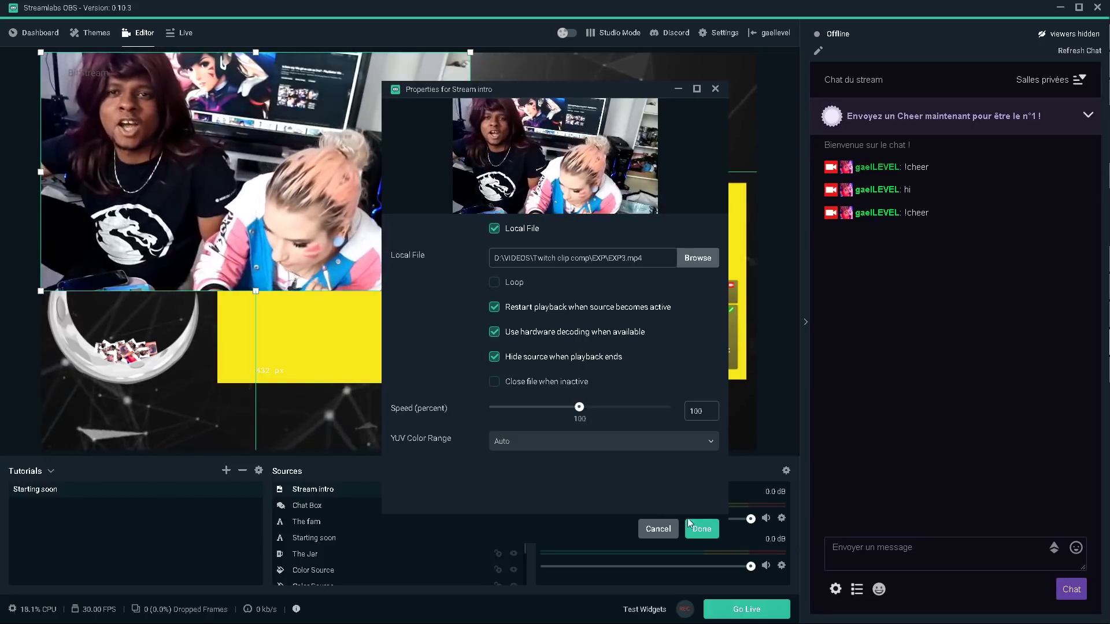
click(702, 529)
click(514, 489)
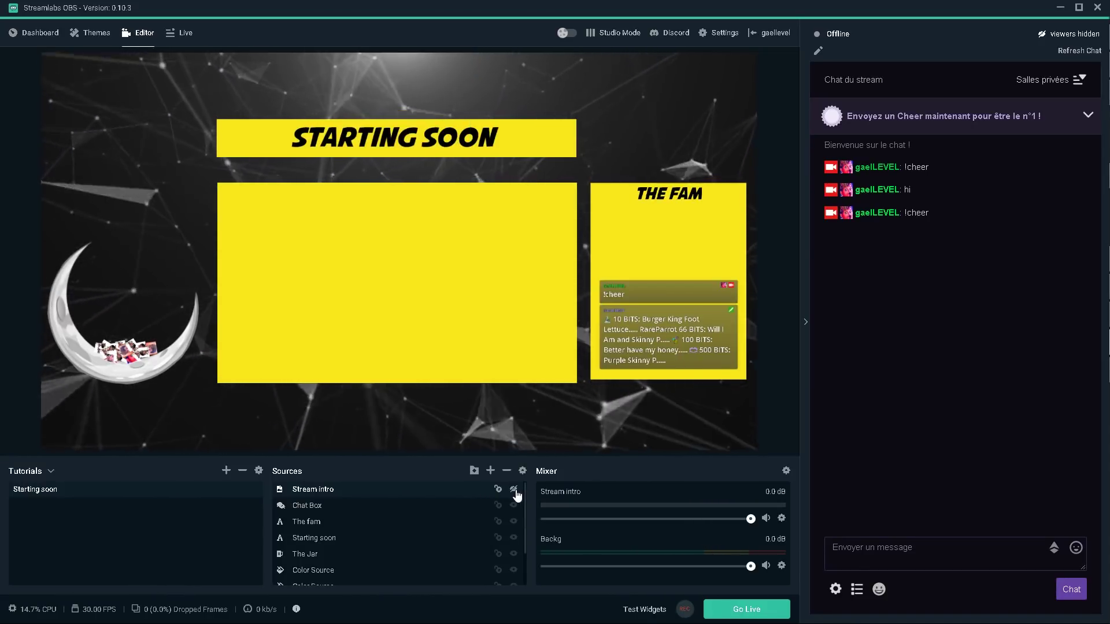
click(513, 489)
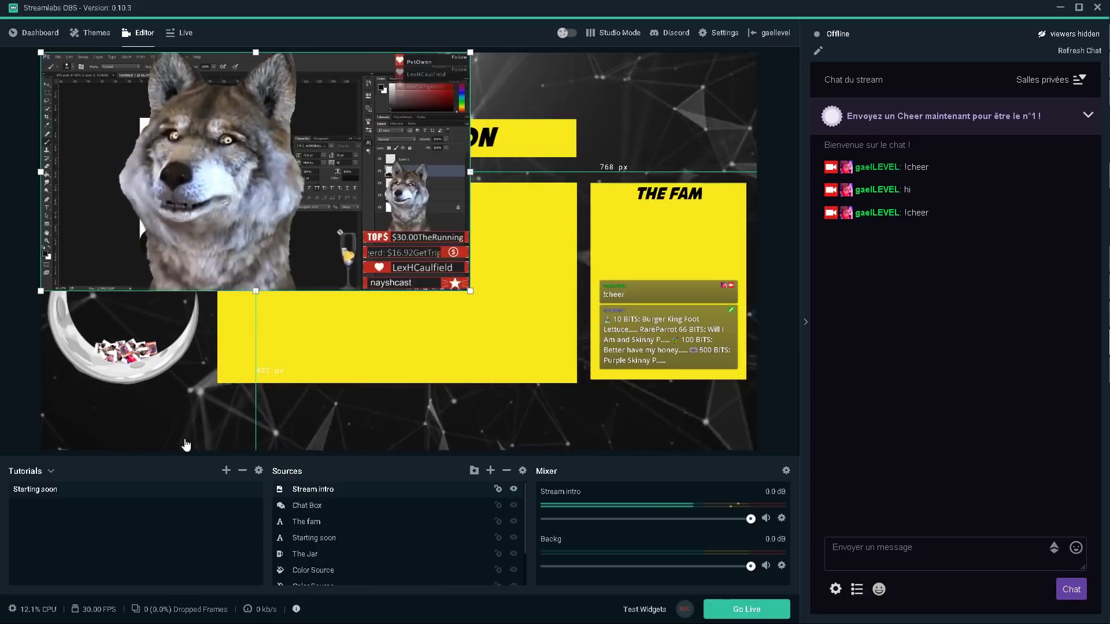
Step: Scale down the Stream intro video and center it inside the large yellow block, leaving a yellow border around it
drag(134, 117, 235, 204)
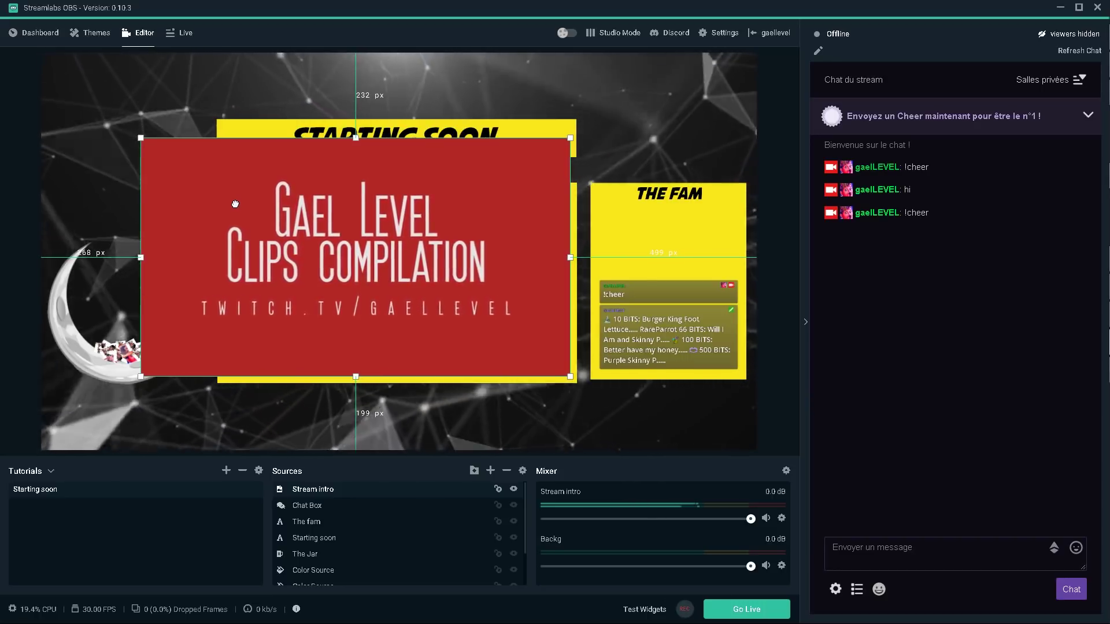
drag(144, 138, 209, 172)
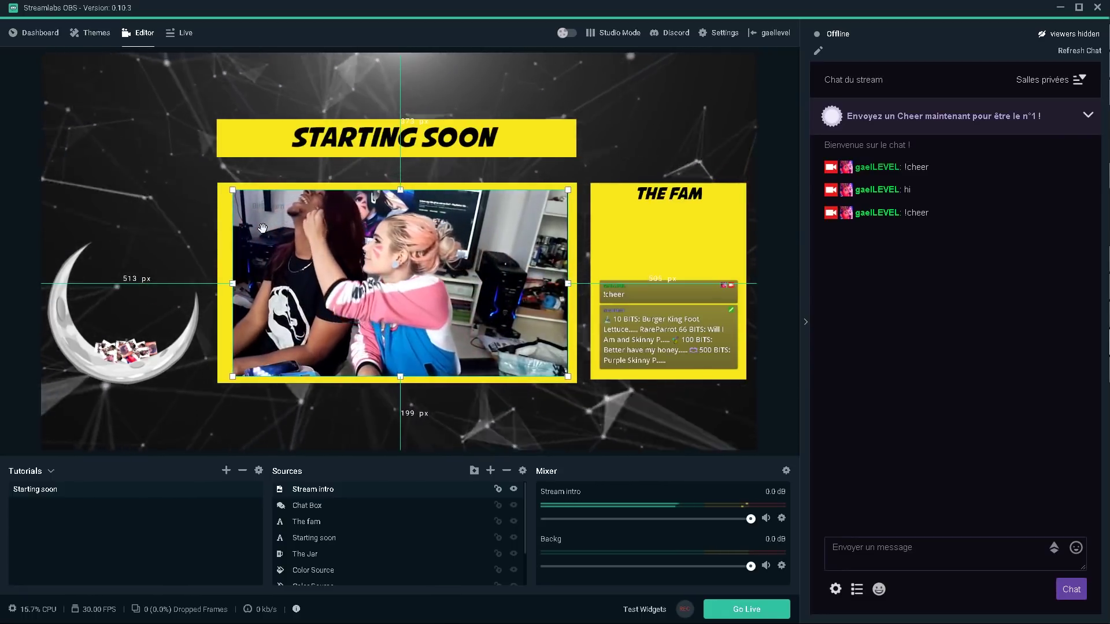
key(Left)
key(Left)
key(Left)
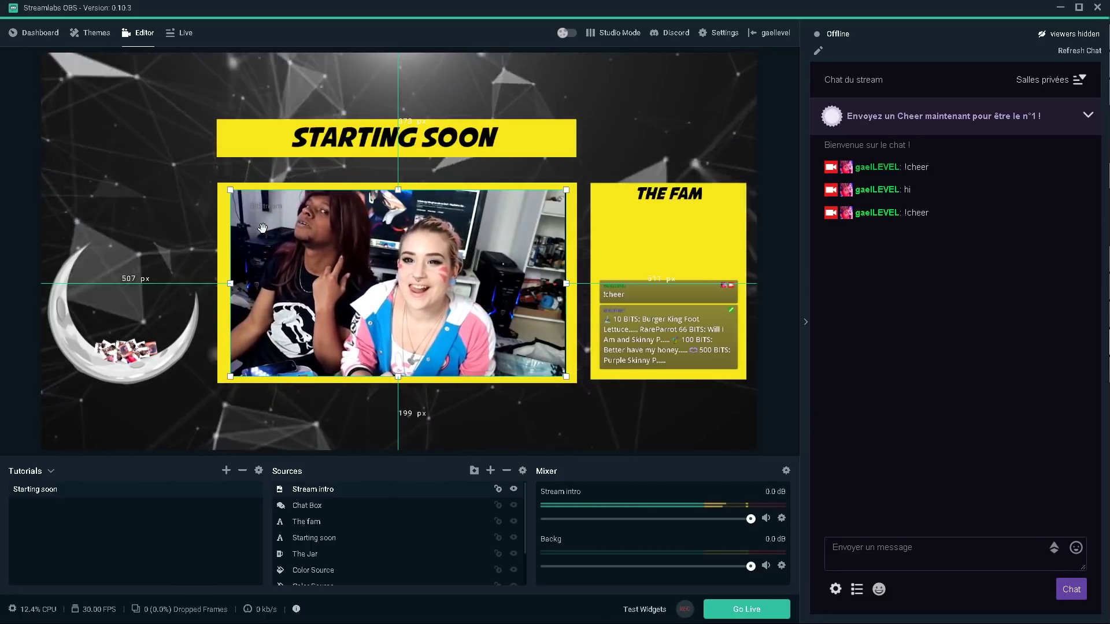
key(Left)
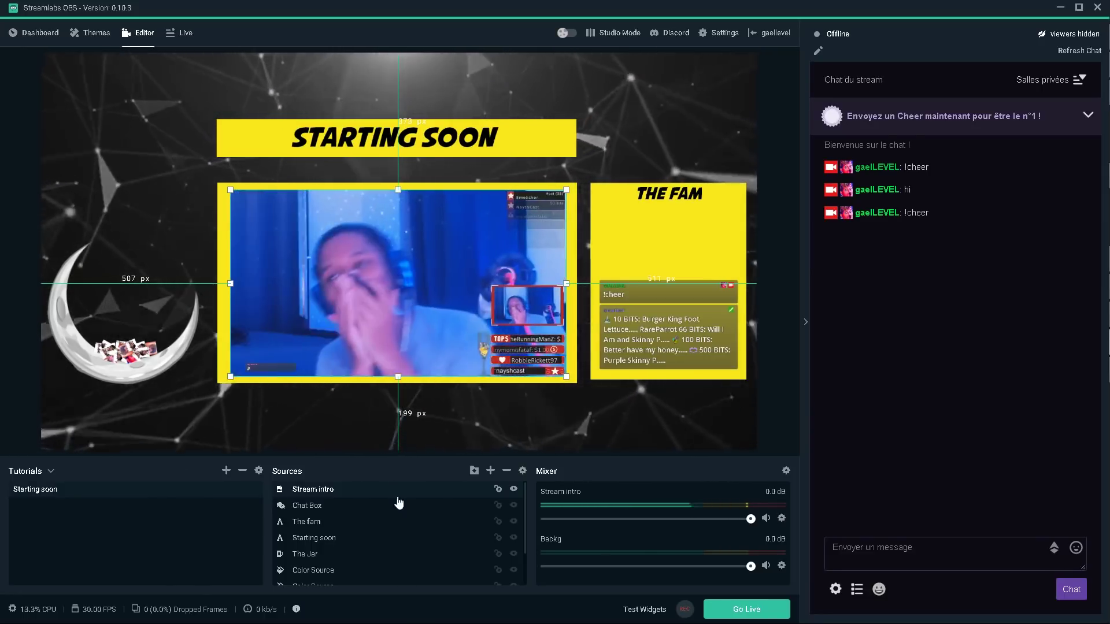
Step: Select the Starting soon text source
click(318, 539)
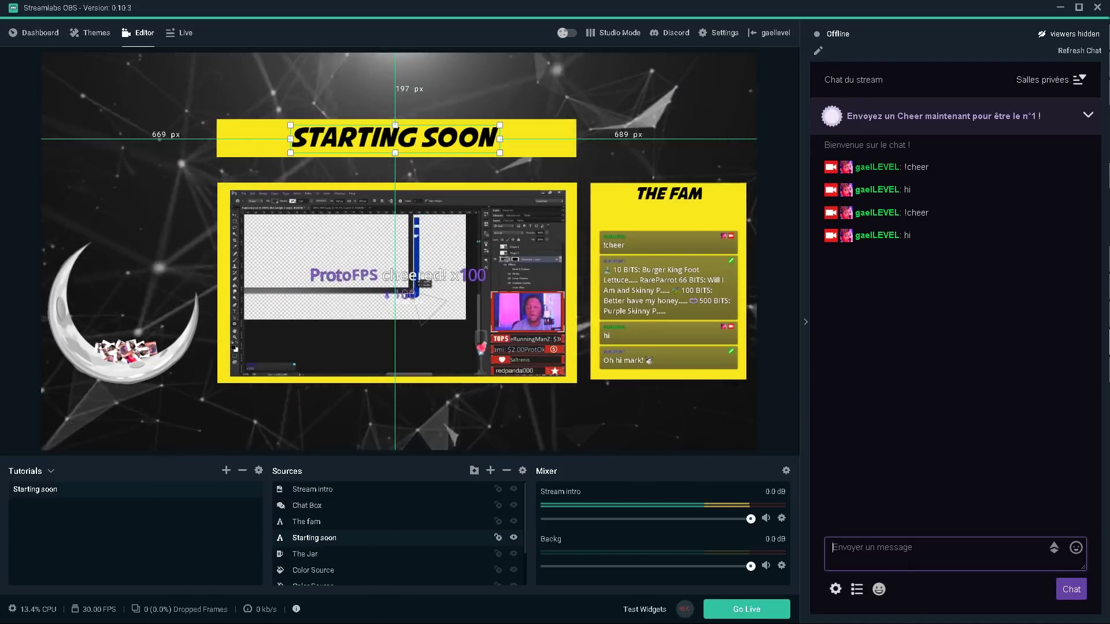
Step: Send the message "!cheer" in the stream chat and collapse the chat pane
text(!cheer)
key(Return)
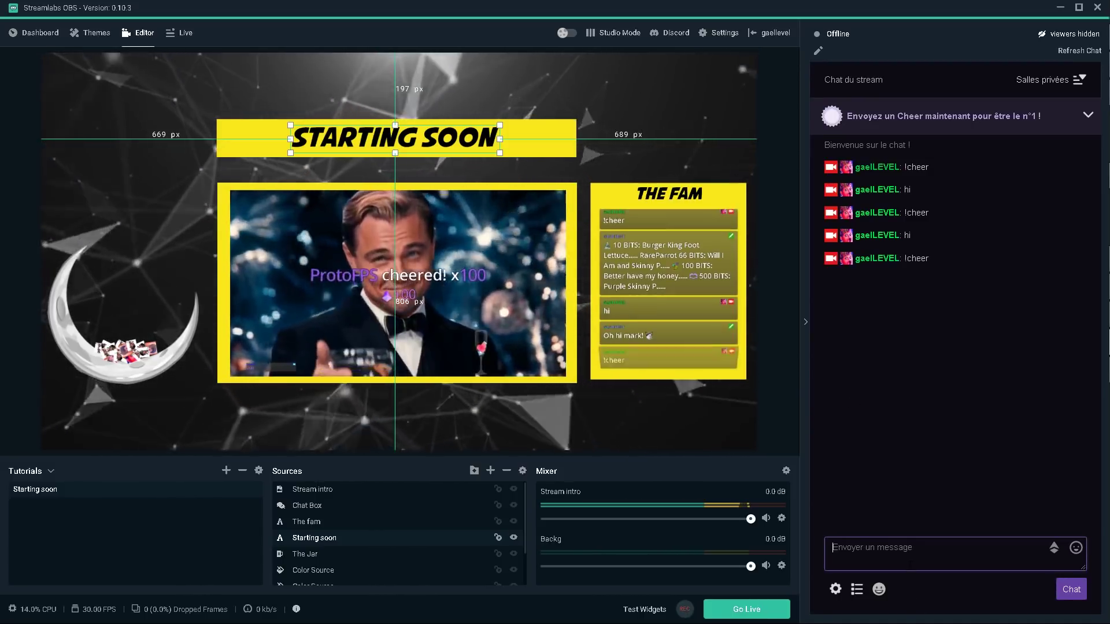
click(804, 321)
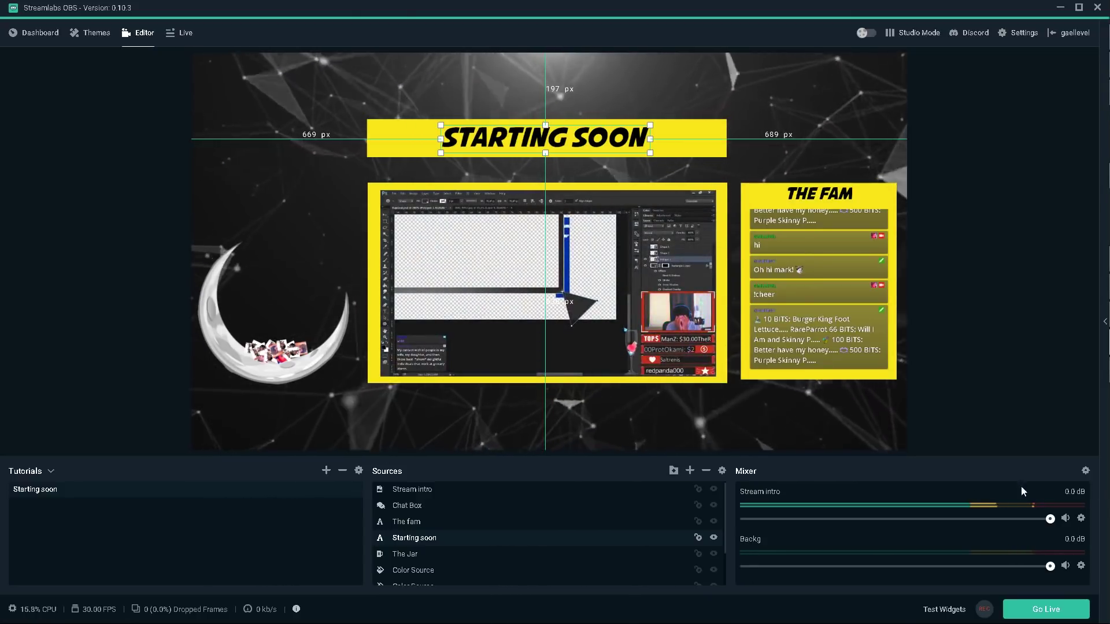
Step: Lower the Stream intro audio to about -7.6 dB, testing its mute, and leave it muted
click(1065, 519)
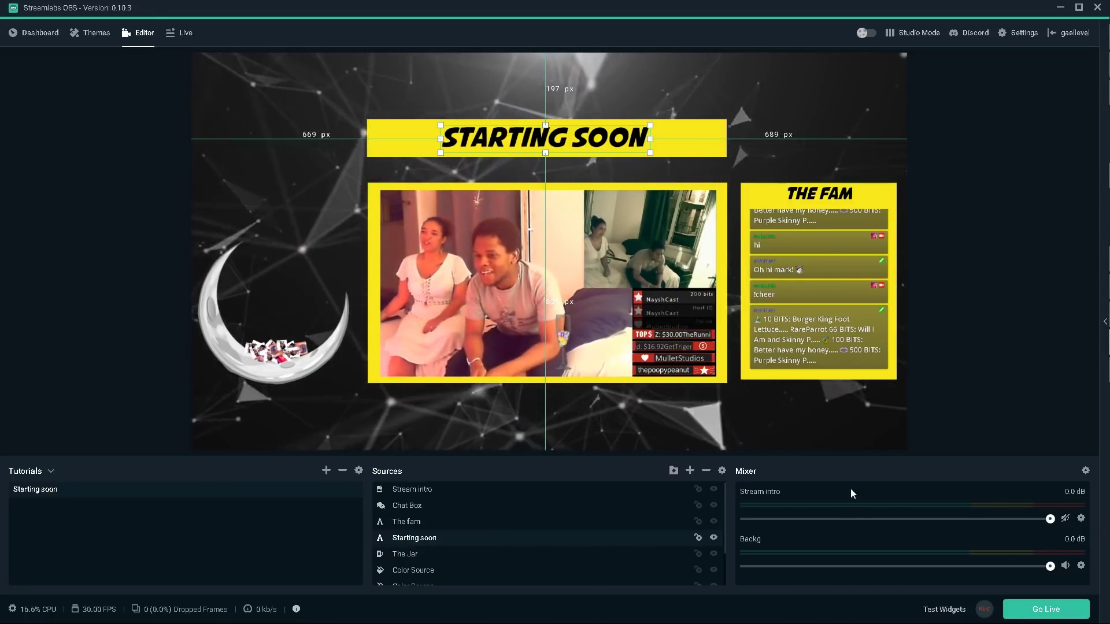
click(1066, 520)
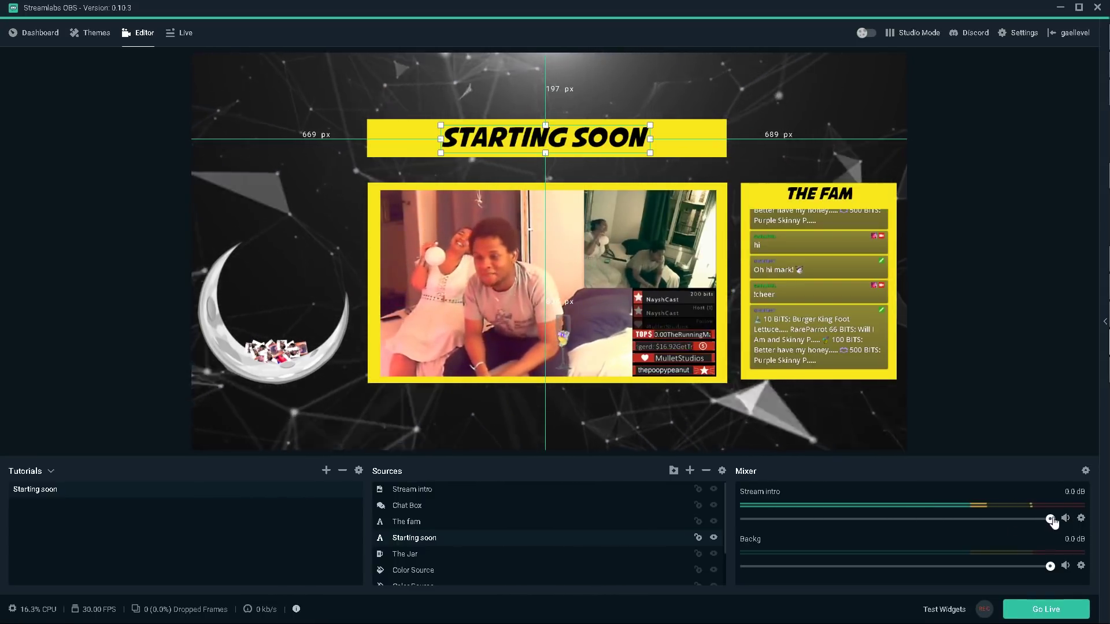
drag(1051, 520, 986, 518)
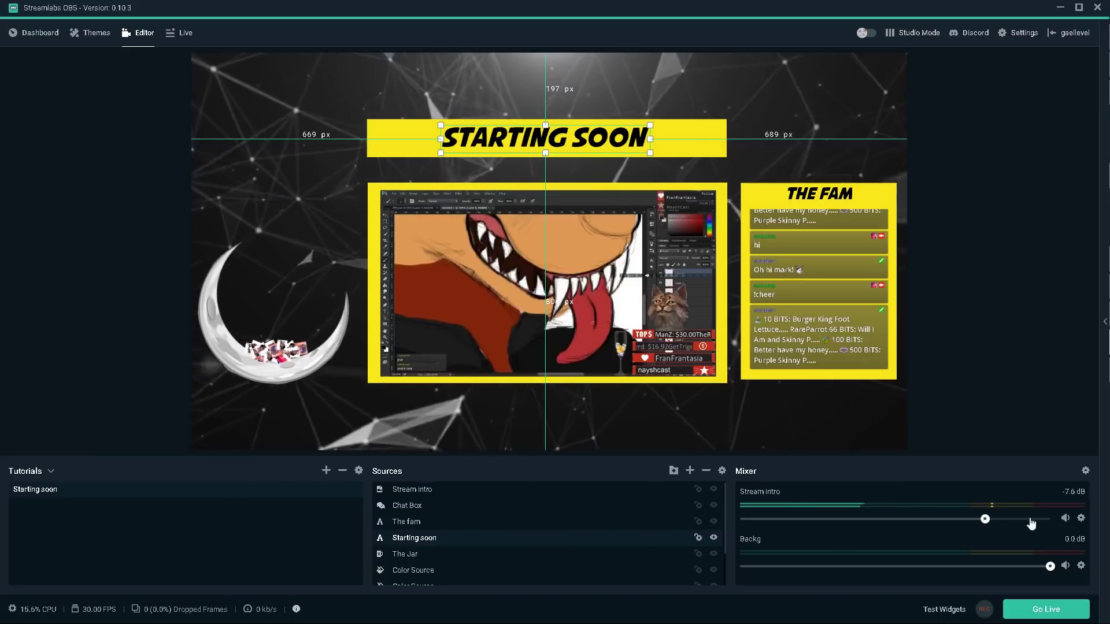
click(1065, 518)
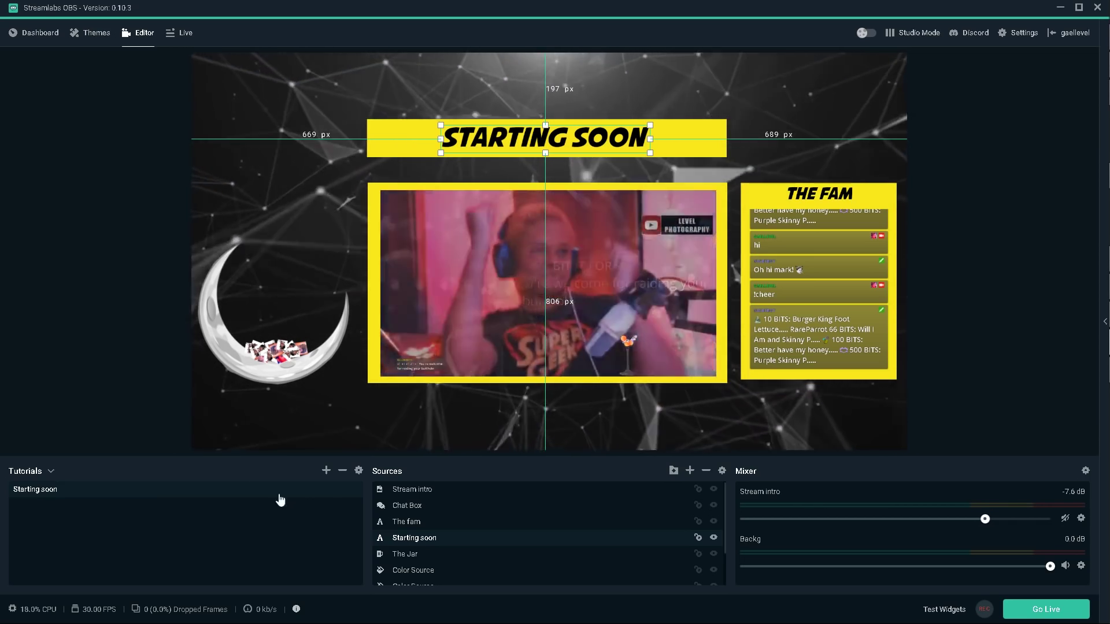
Step: Create a new scene named "Low bar"
click(326, 471)
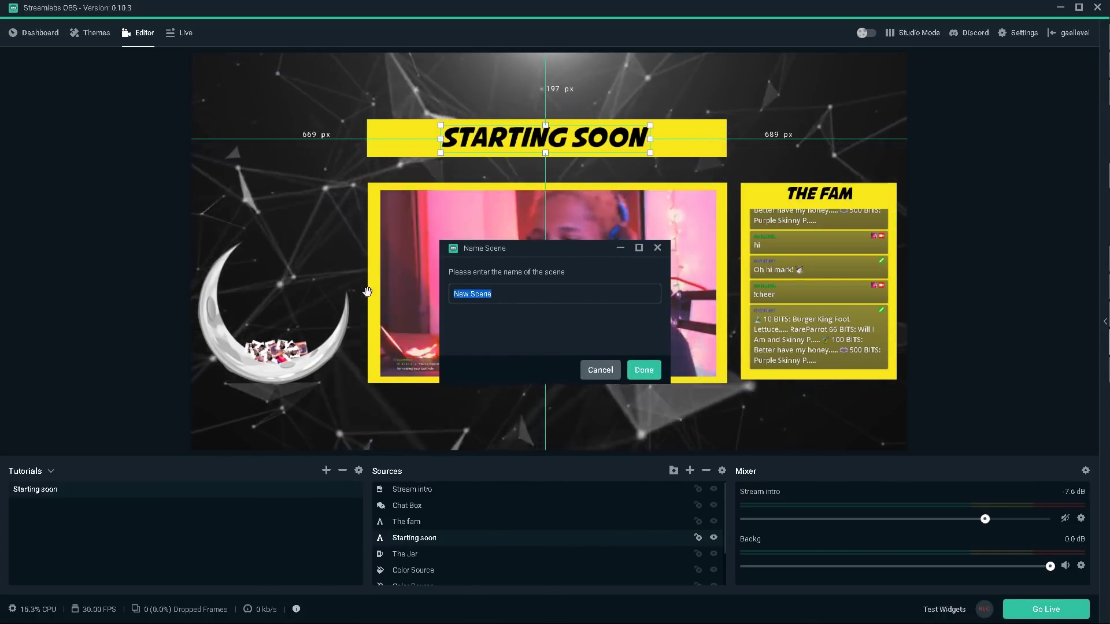
text(Low bar)
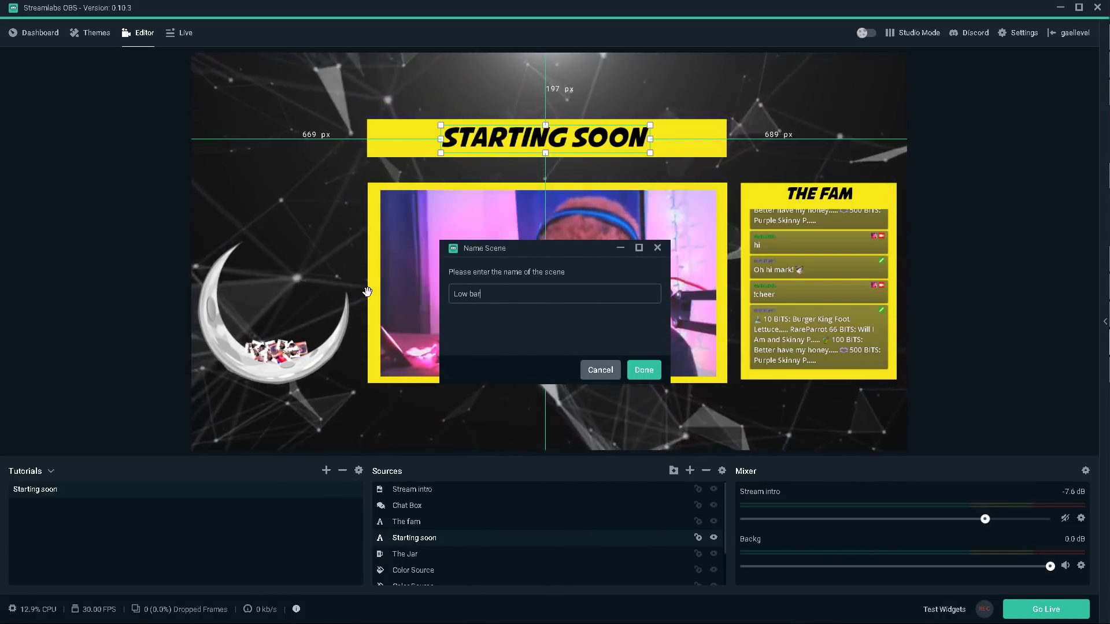
click(662, 373)
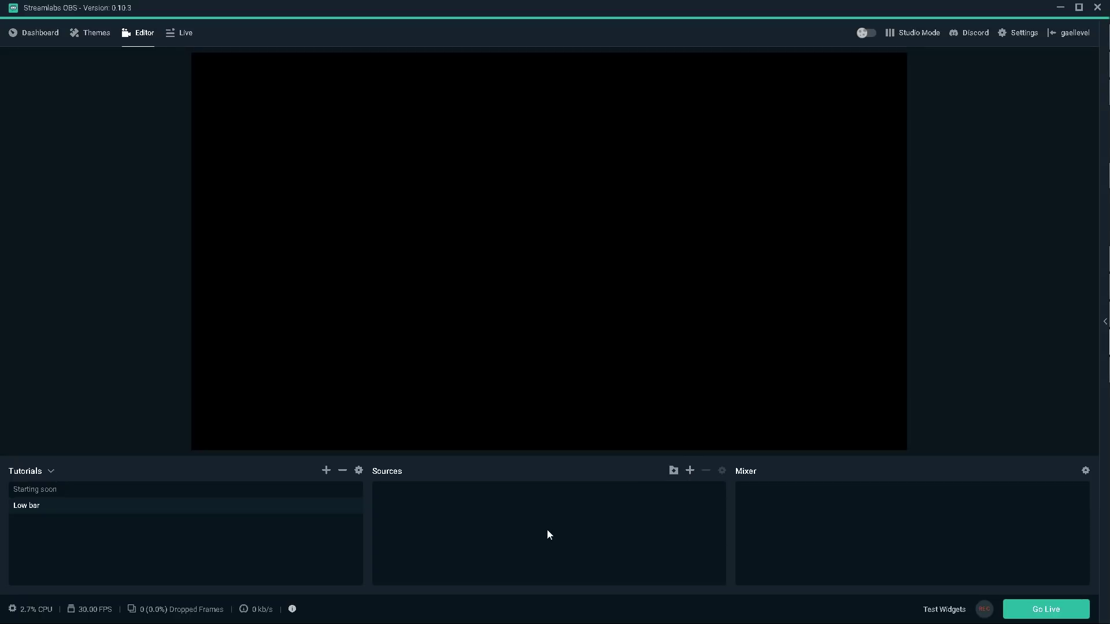
click(54, 491)
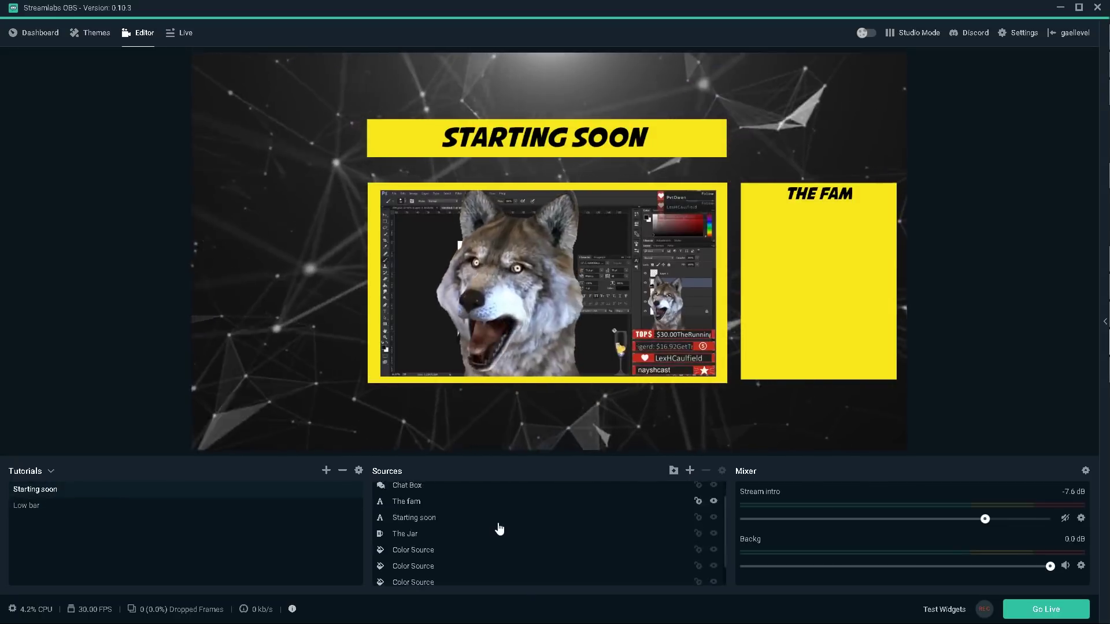
right_click(426, 557)
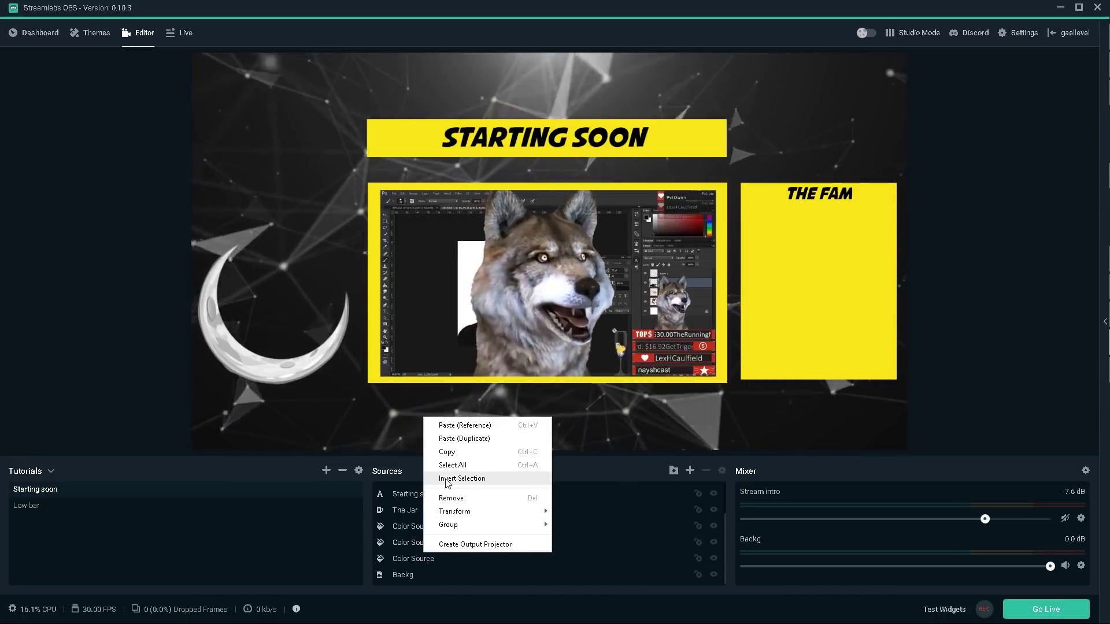
click(446, 453)
click(28, 506)
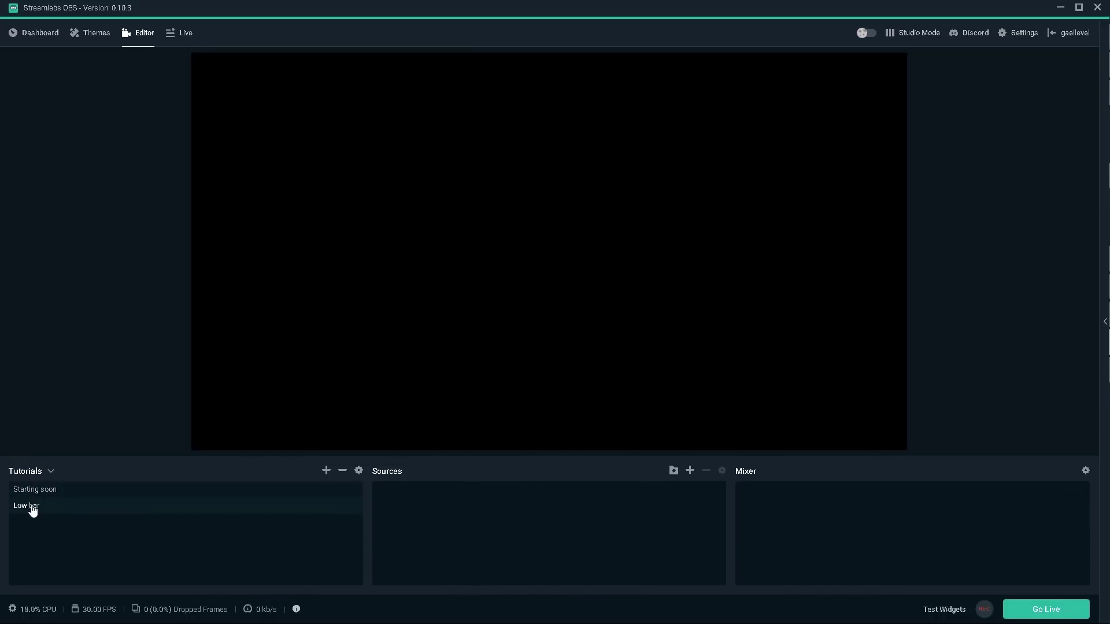
right_click(457, 514)
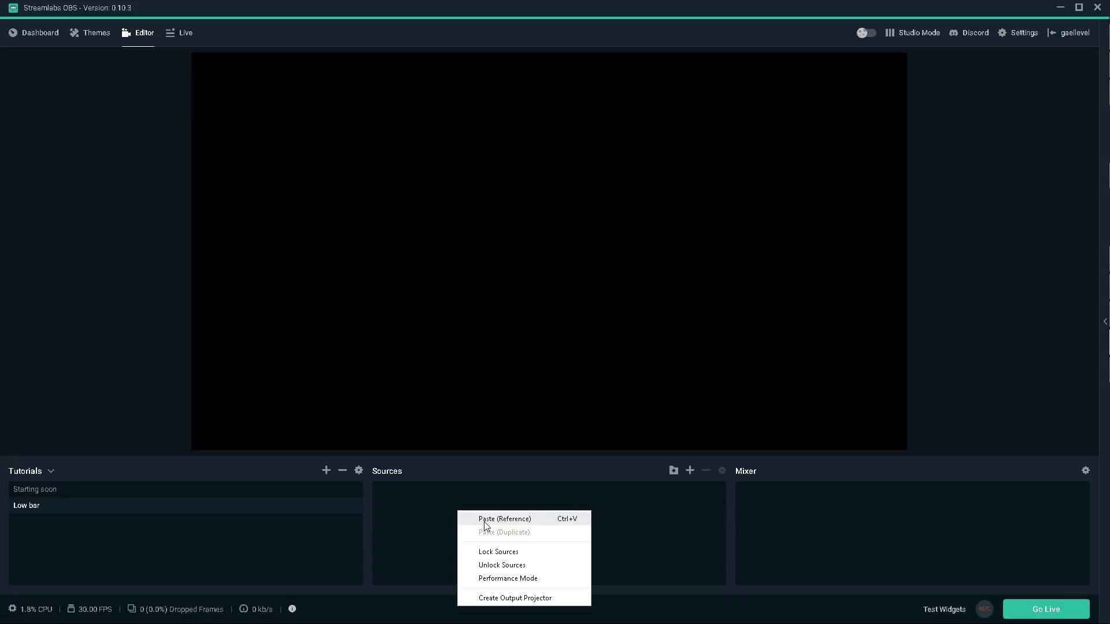
click(435, 511)
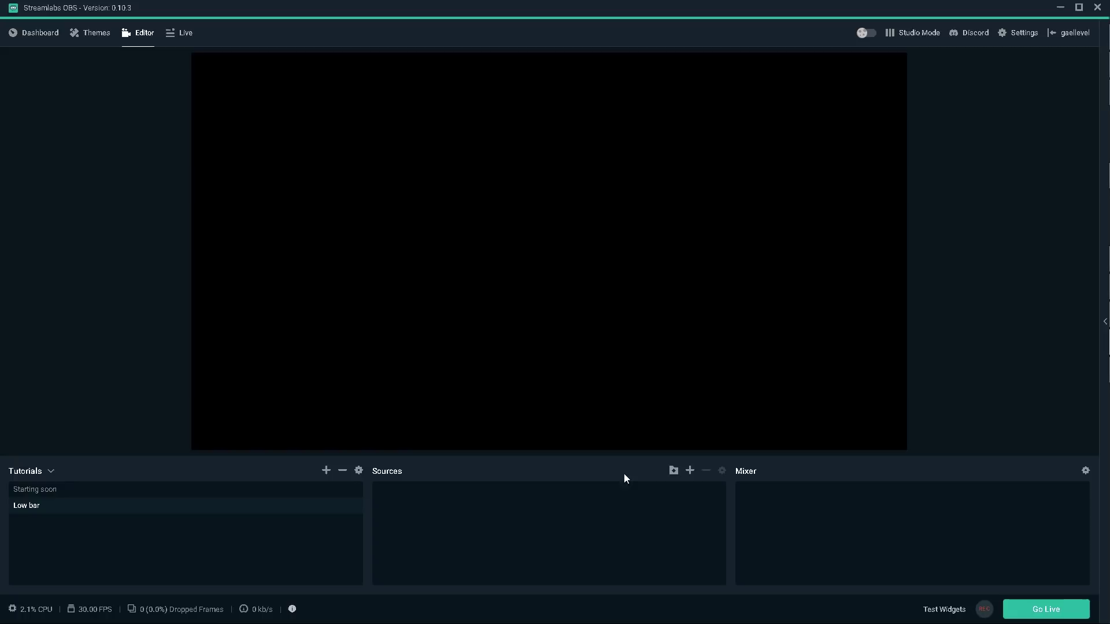
Step: Add a new Color Source to the Low bar scene and set its color to yellow
click(689, 470)
click(449, 303)
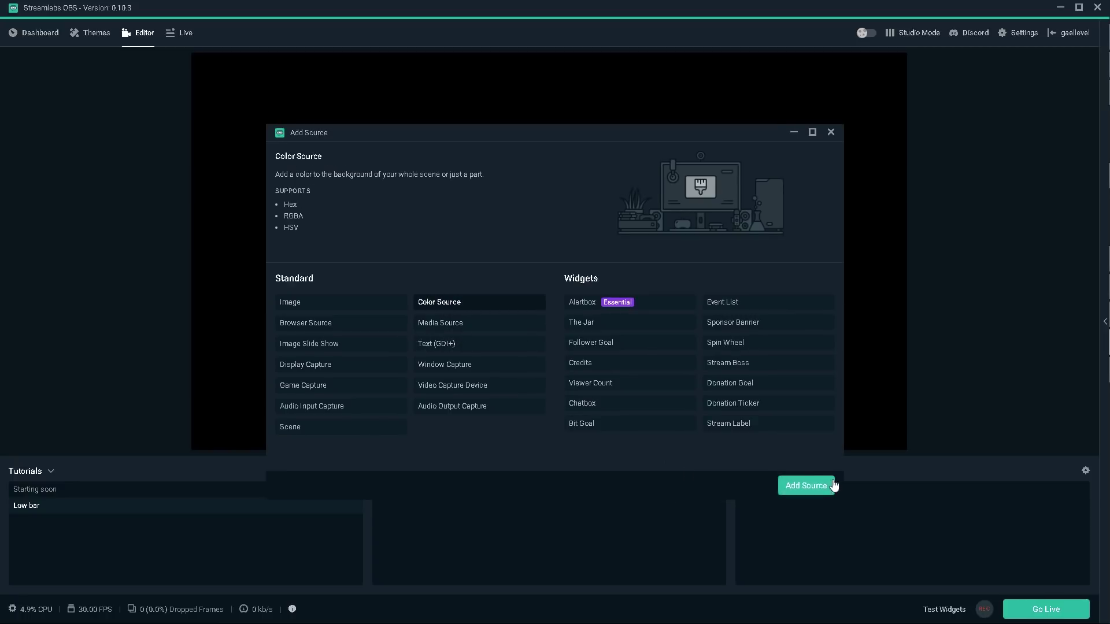
click(806, 487)
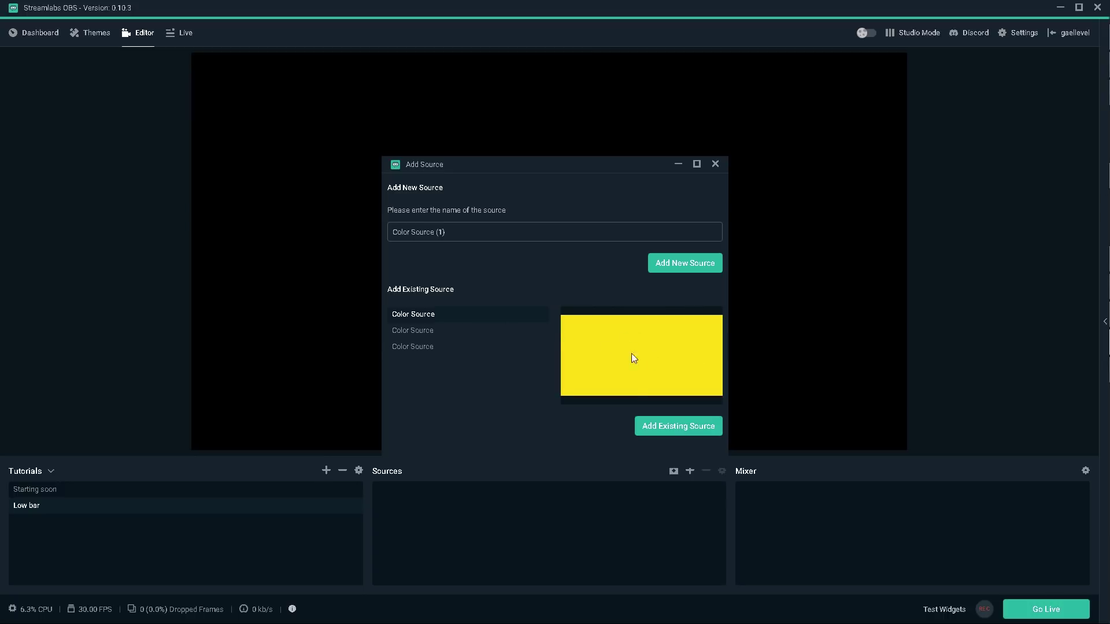
click(659, 271)
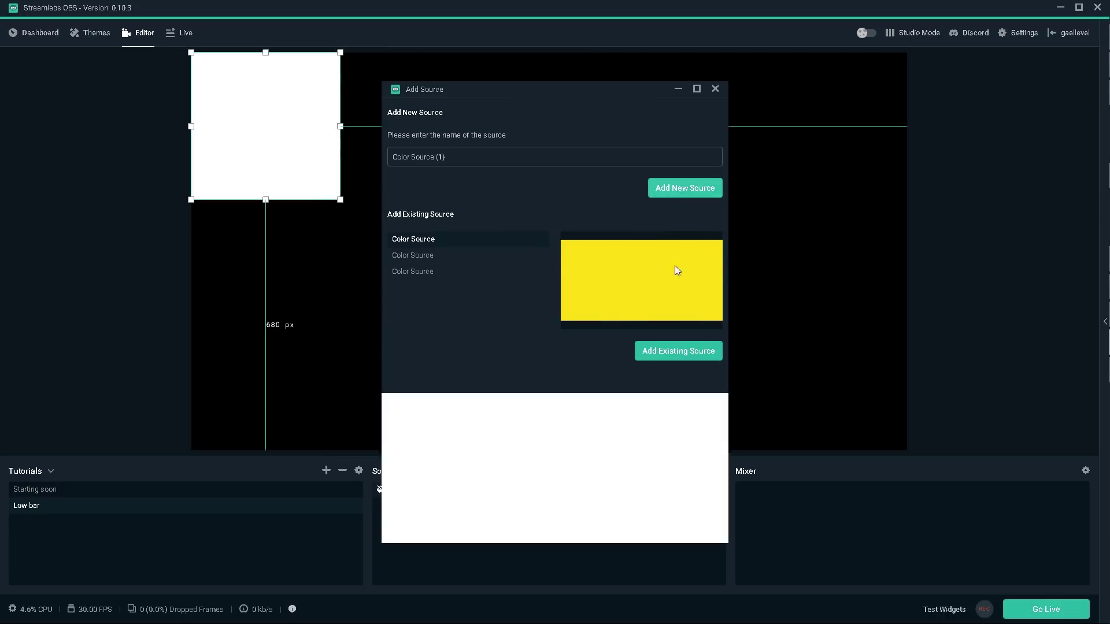
click(606, 234)
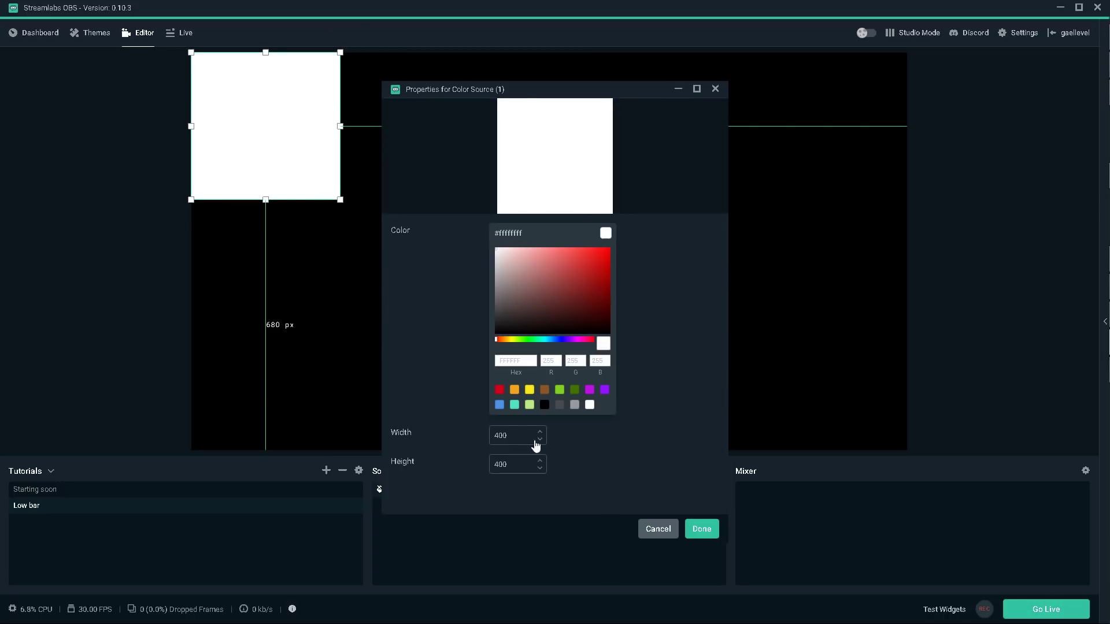
click(530, 390)
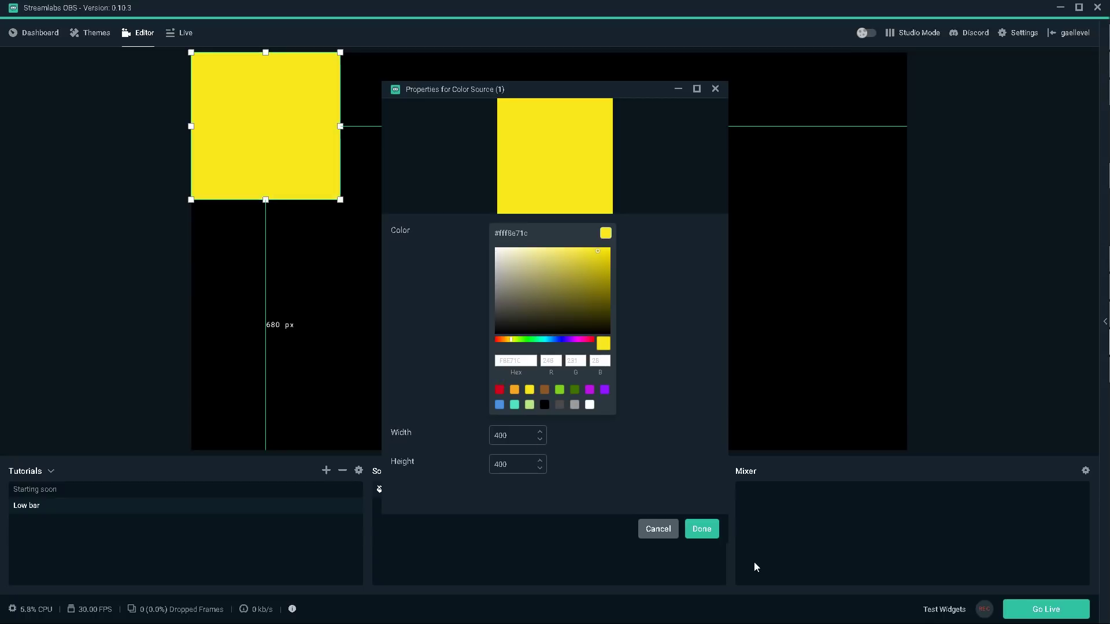
click(701, 529)
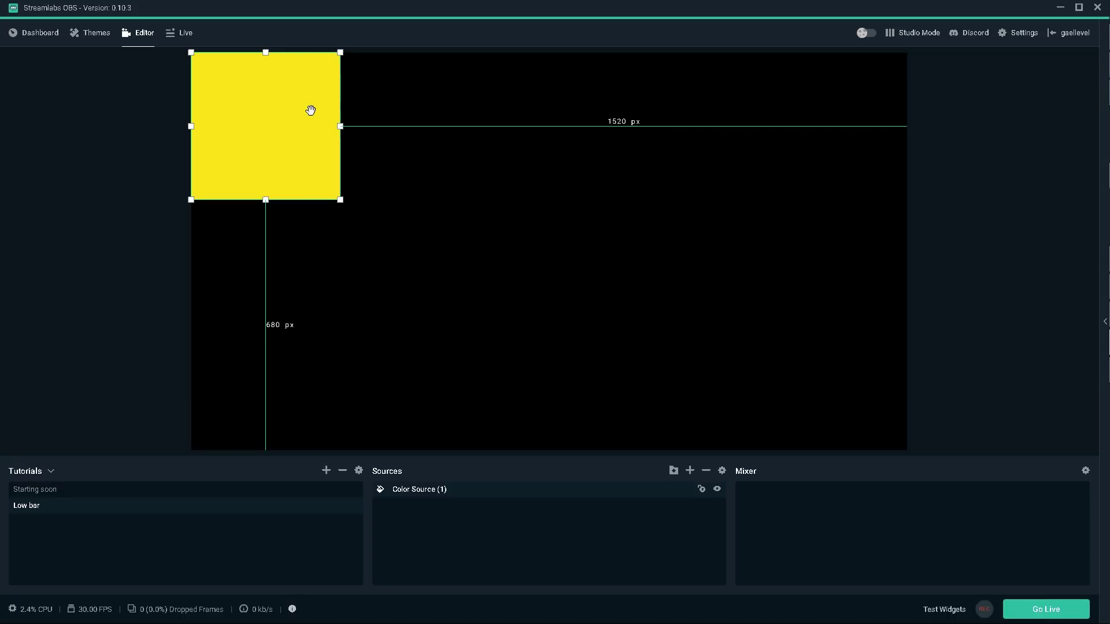
right_click(410, 509)
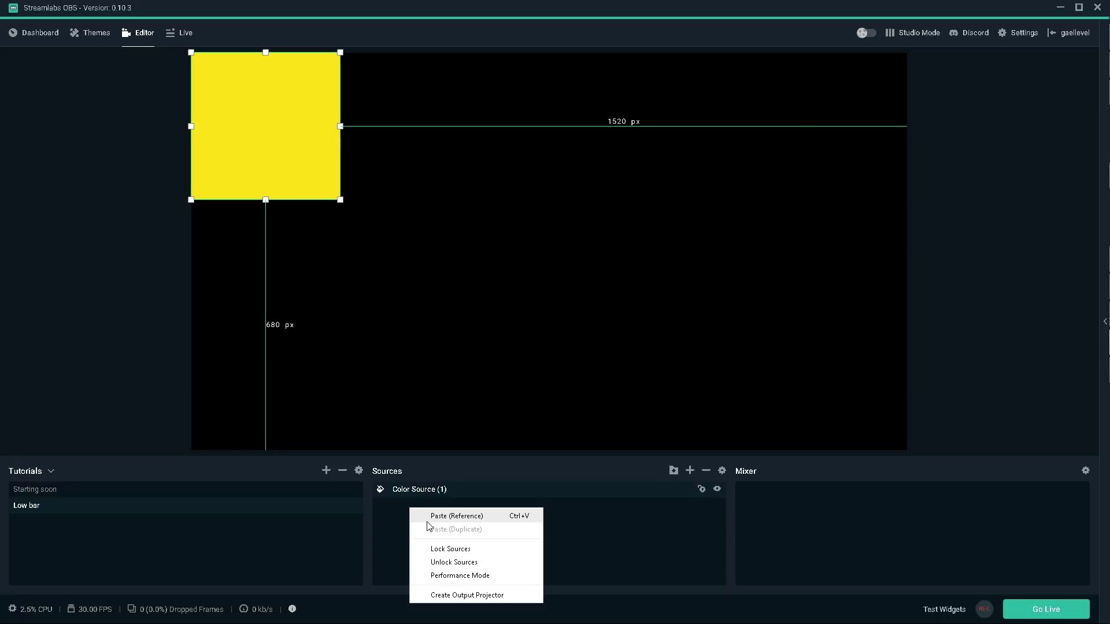
click(617, 514)
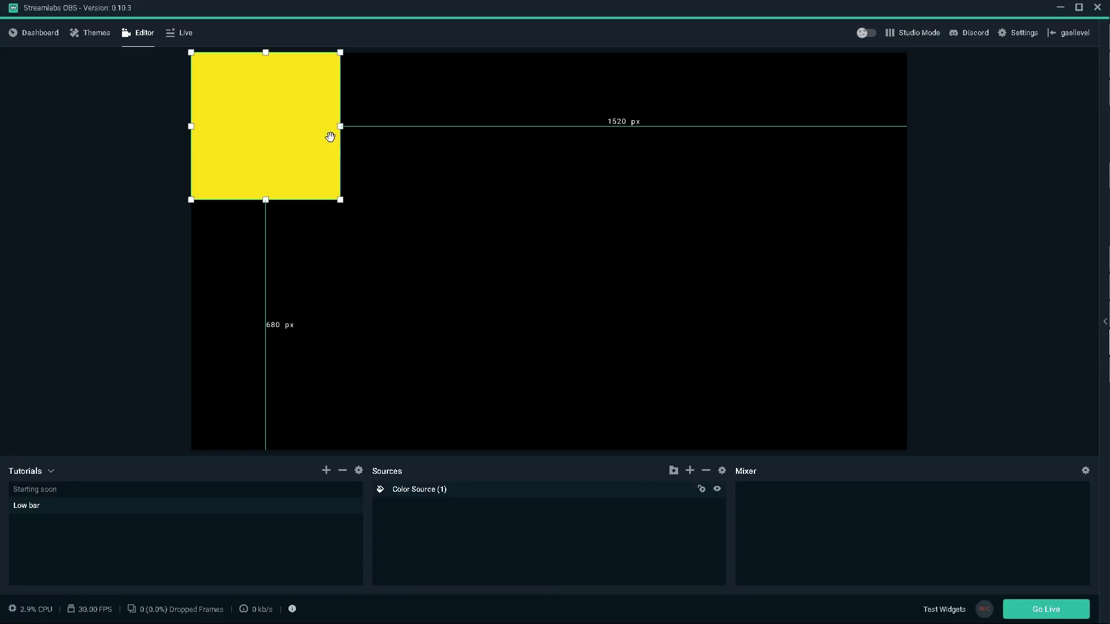
Step: Move the yellow block to the lower part of the canvas and set its width to 1000
drag(280, 106, 385, 355)
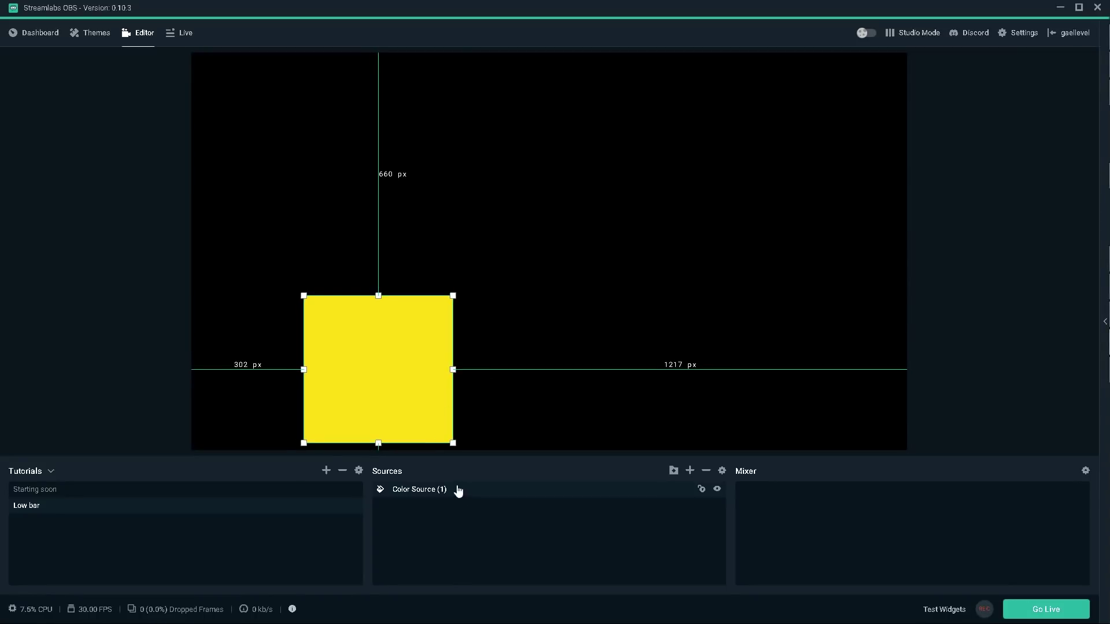
double_click(425, 501)
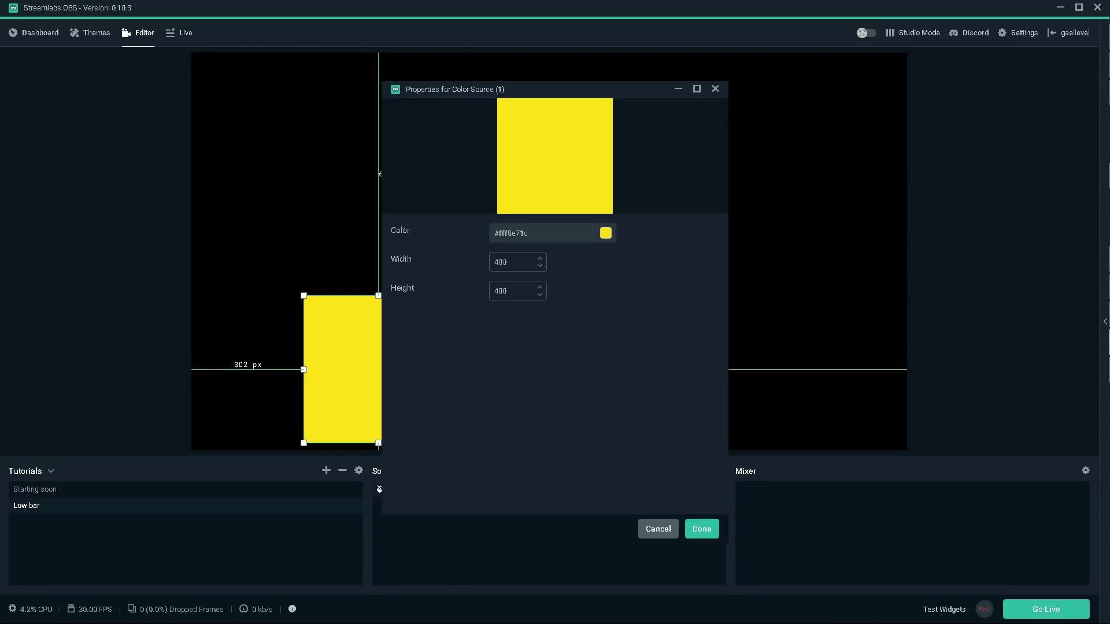
text(1000)
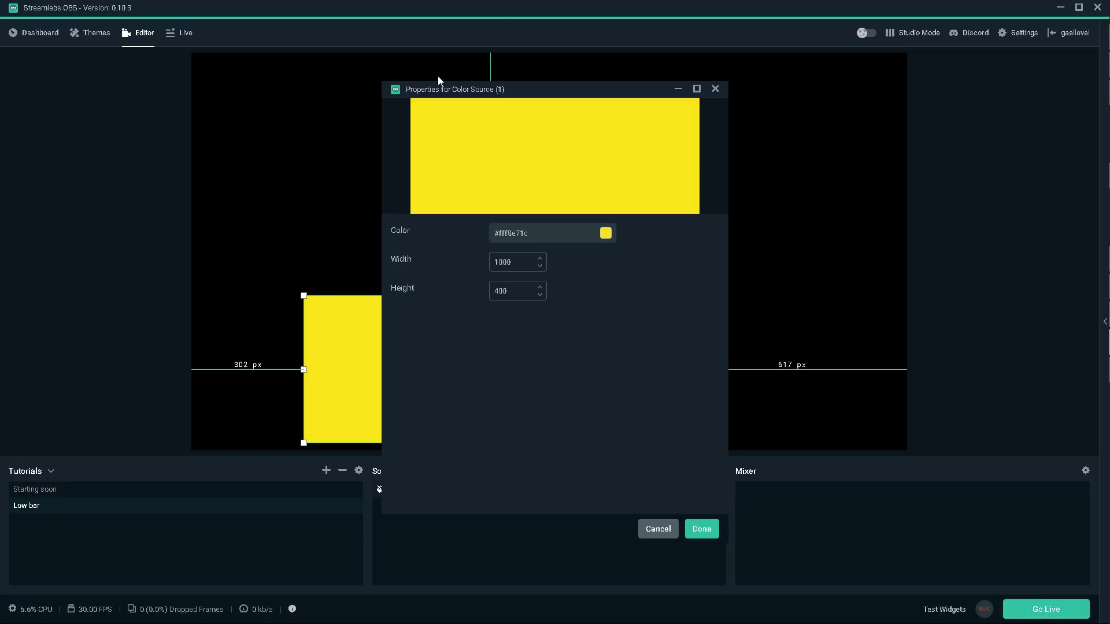
drag(546, 92, 847, 80)
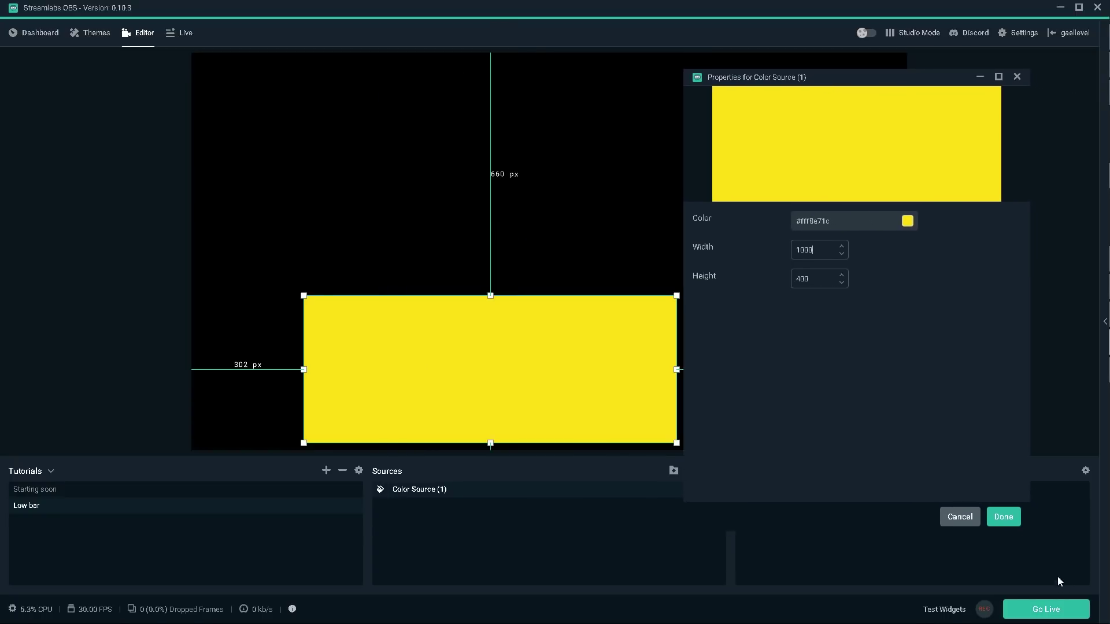
click(1000, 520)
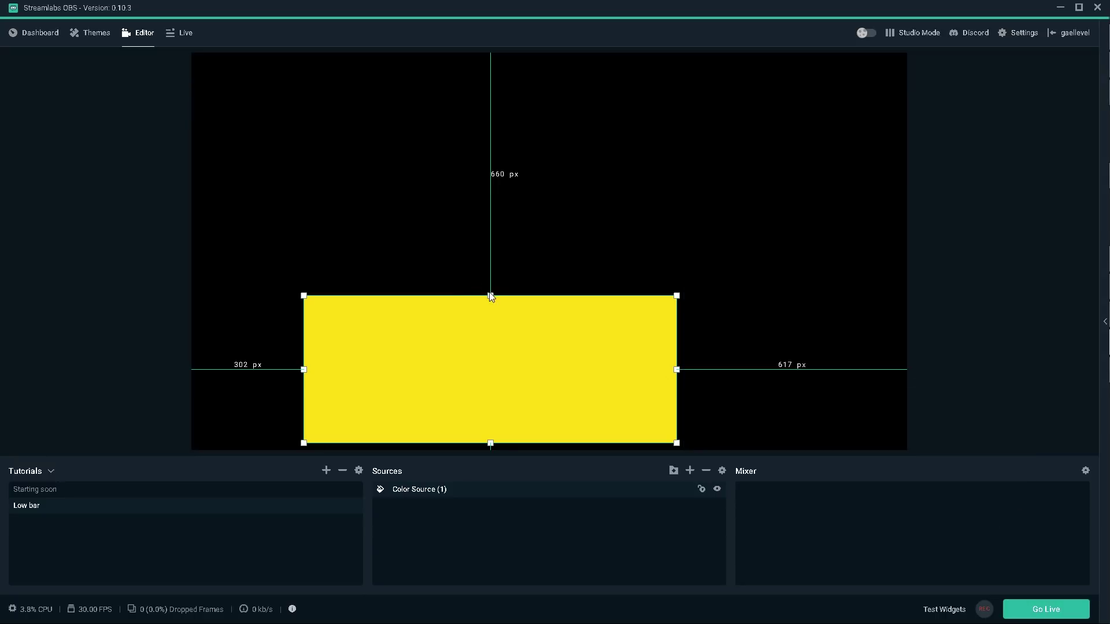
Step: Flatten the yellow block into a thin bar near the canvas's lower edge, widened and centered with side margins of about 165 px
drag(491, 297, 490, 419)
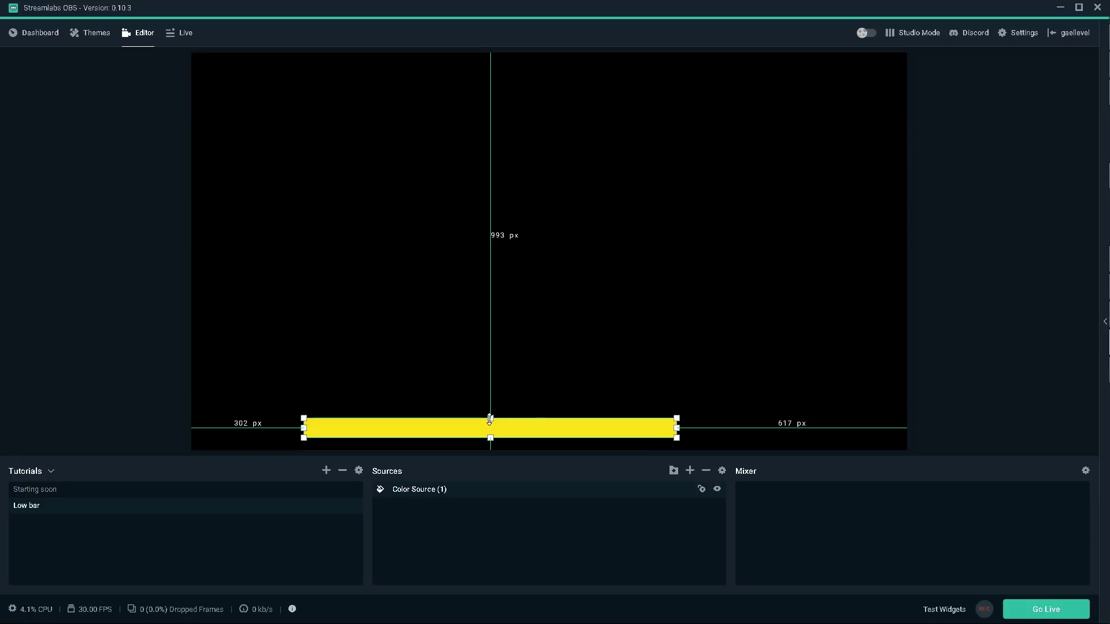
drag(677, 428, 771, 431)
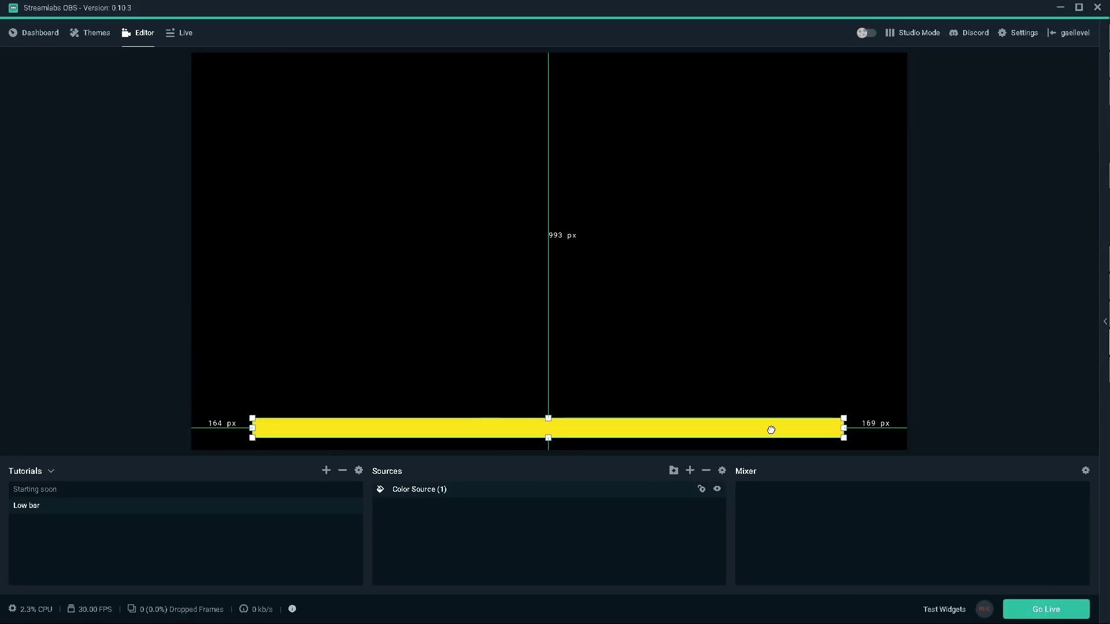
drag(772, 430, 773, 431)
right_click(464, 533)
click(636, 554)
Step: Add a new Text (GDI+) source named "logs" to the Low bar scene
click(689, 470)
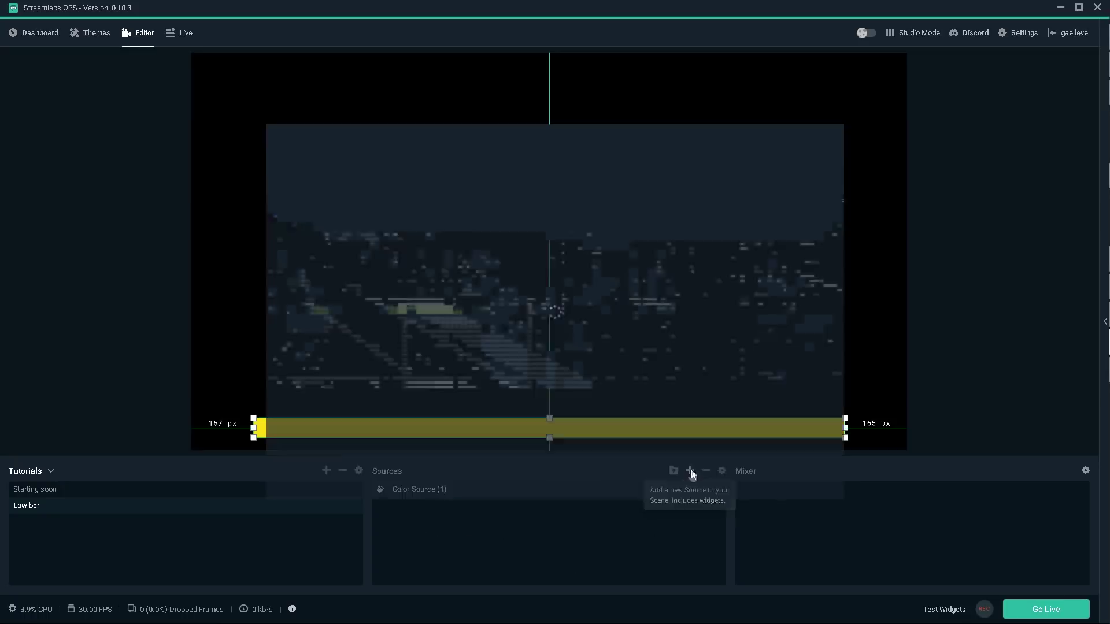
click(429, 346)
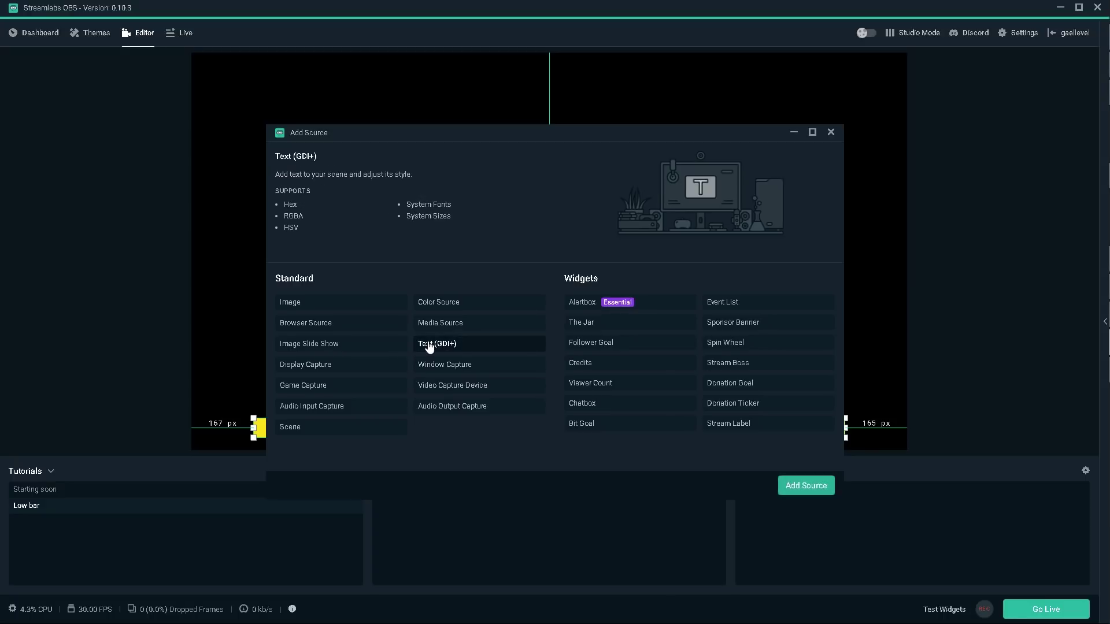
click(791, 489)
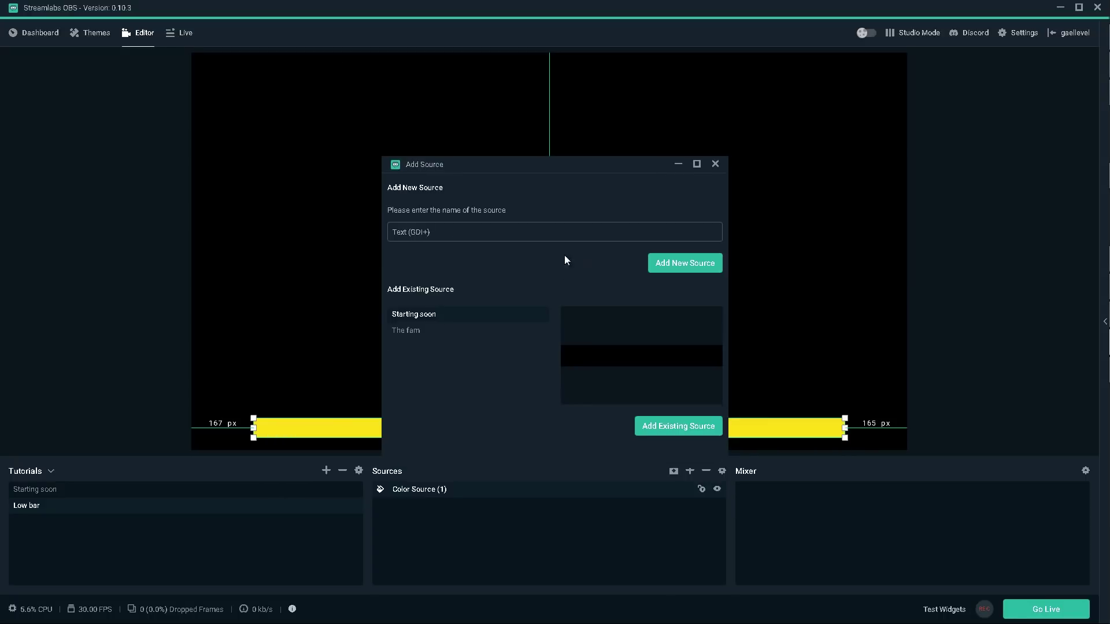
drag(542, 238, 177, 230)
text(logs)
click(686, 263)
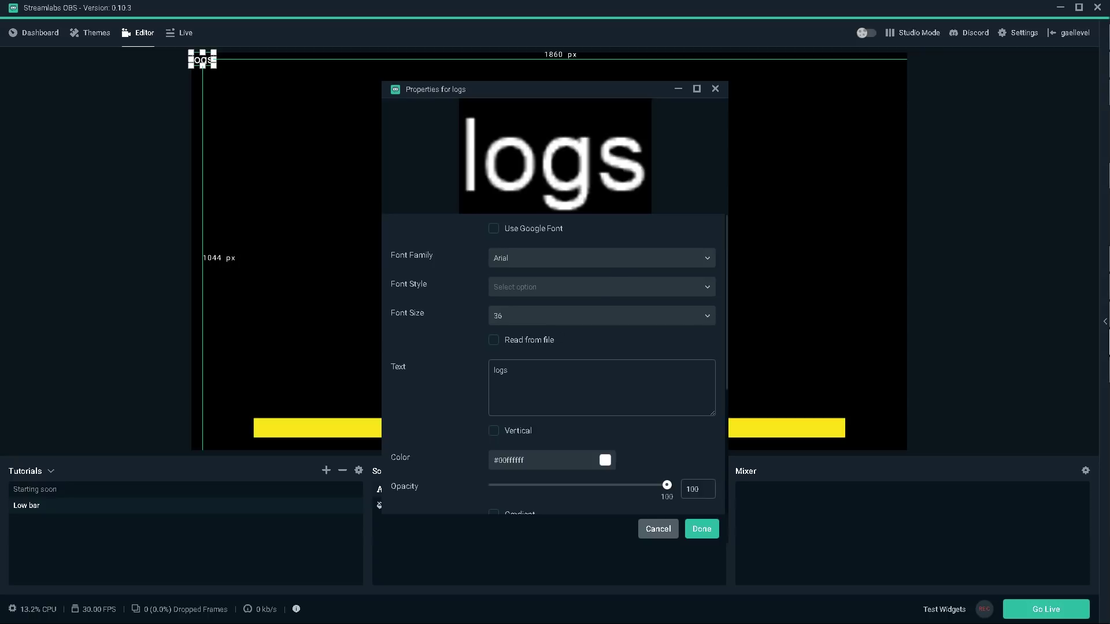
Step: Set the font family of the logs text to Avengeance Mightiest Avenger
click(652, 258)
scroll(664, 332, down, 4)
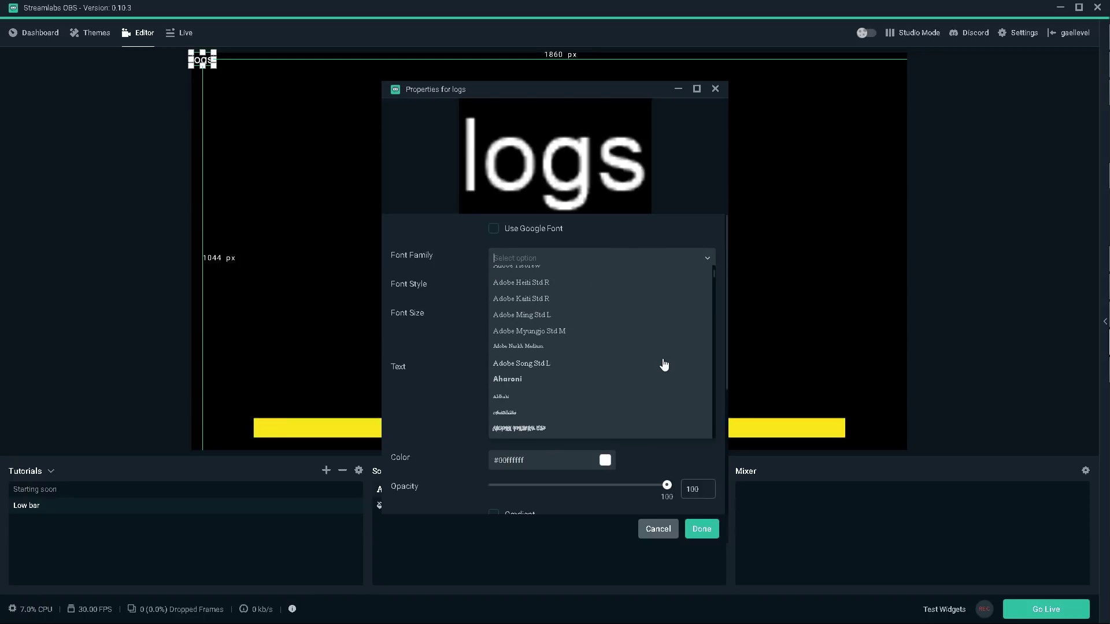
scroll(636, 370, down, 4)
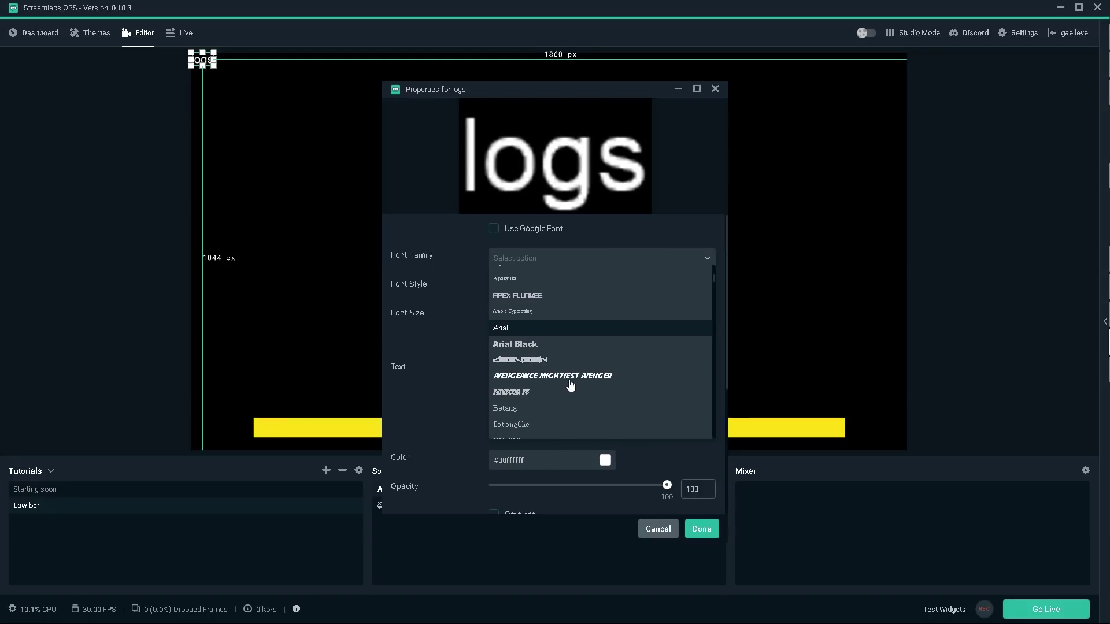
click(566, 377)
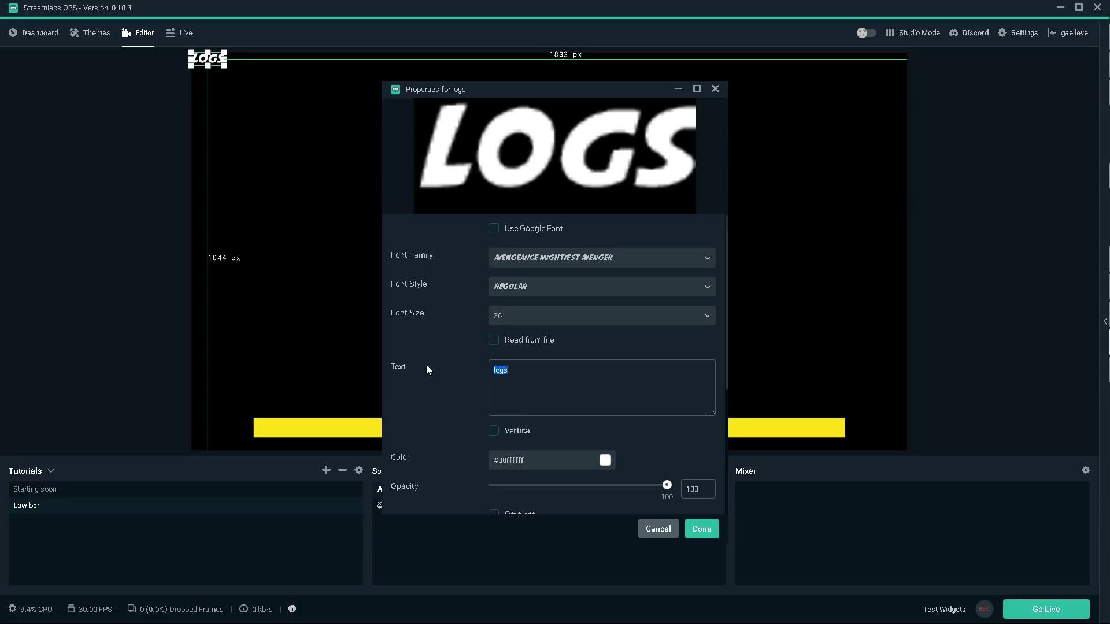
Step: Replace the logs text with "New follow", "New sub", "Top Cheer" and "Top donator", separated by wide, even gaps, and apply it
text(New follow New sub)
key(shift+Left)
key(shift+Left)
key(shift+Left)
key(shift+Left)
key(shift+Left)
key(shift+Left)
key(shift+Left)
key(shift+Left)
key(shift+Left)
key(shift+Left)
key(shift+Left)
key(shift+Left)
key(shift+Left)
key(shift+Left)
key(shift+Left)
key(shift+Left)
key(shift+Left)
key(shift+Left)
key(shift+Left)
key(shift+Left)
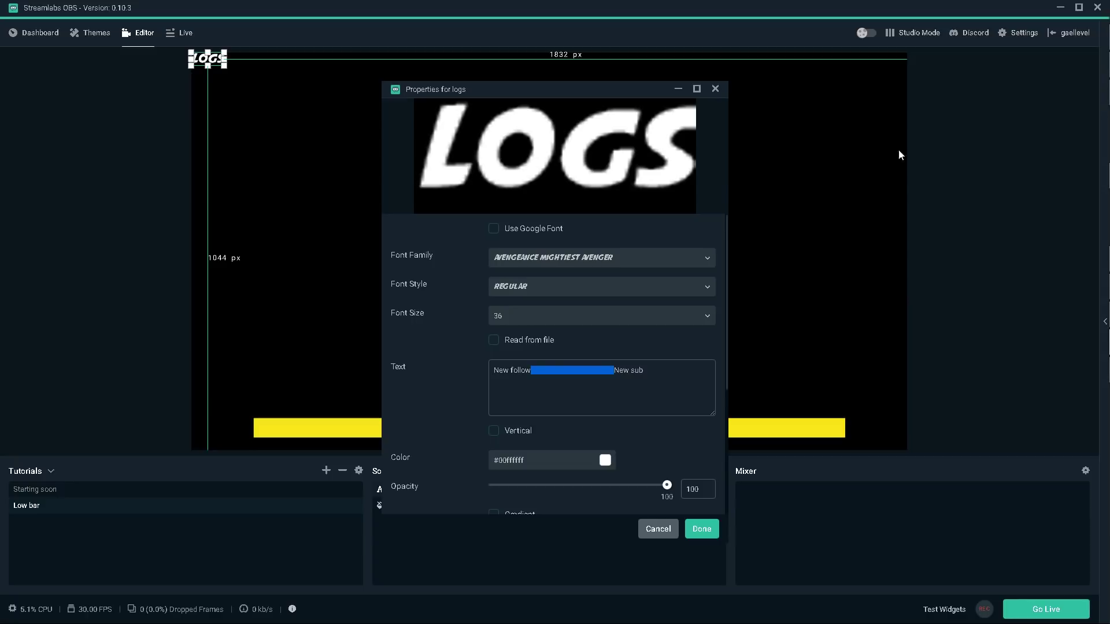
click(663, 374)
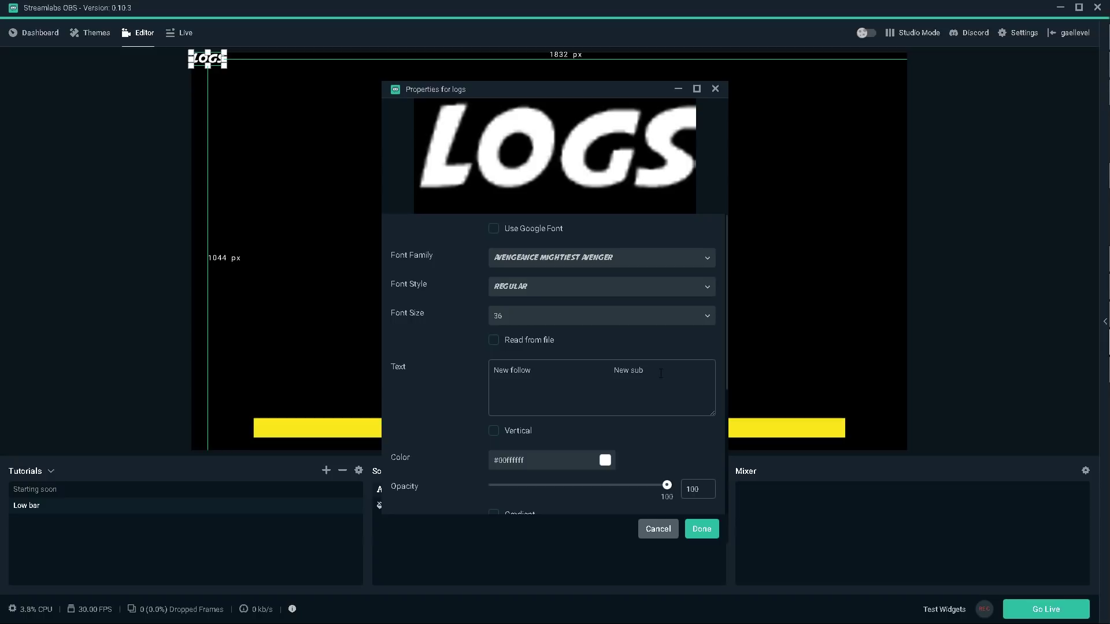
text(Top Cheer            Top donator)
click(437, 397)
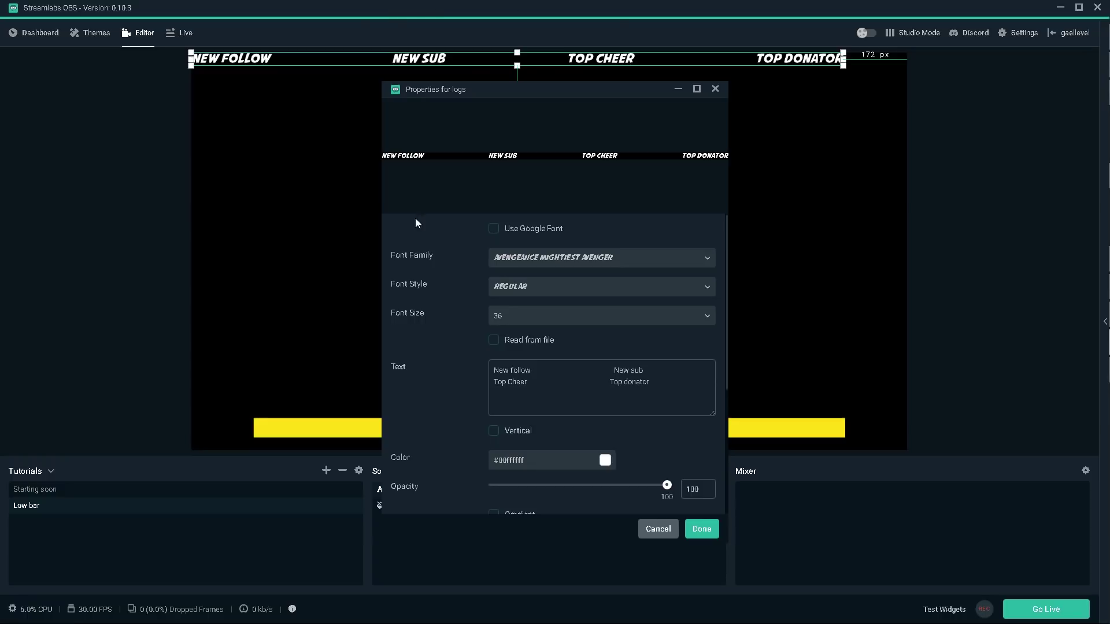
click(701, 530)
Step: Move the logs text onto the yellow bar and shrink it to fit, starting about 192 px from the canvas's left edge
drag(581, 61, 691, 418)
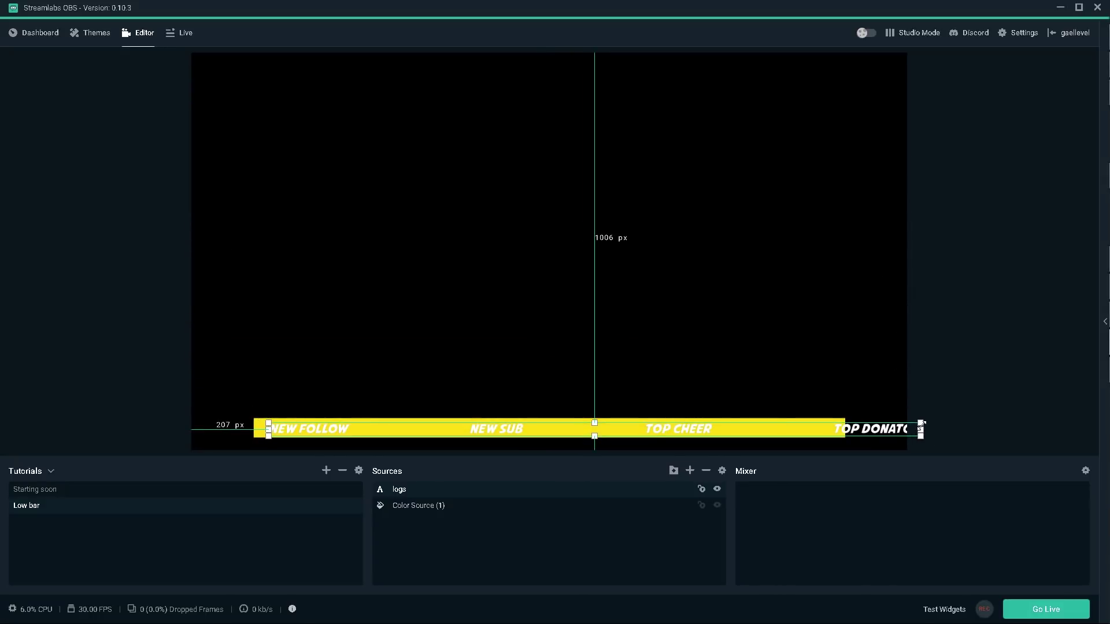
drag(921, 423, 734, 430)
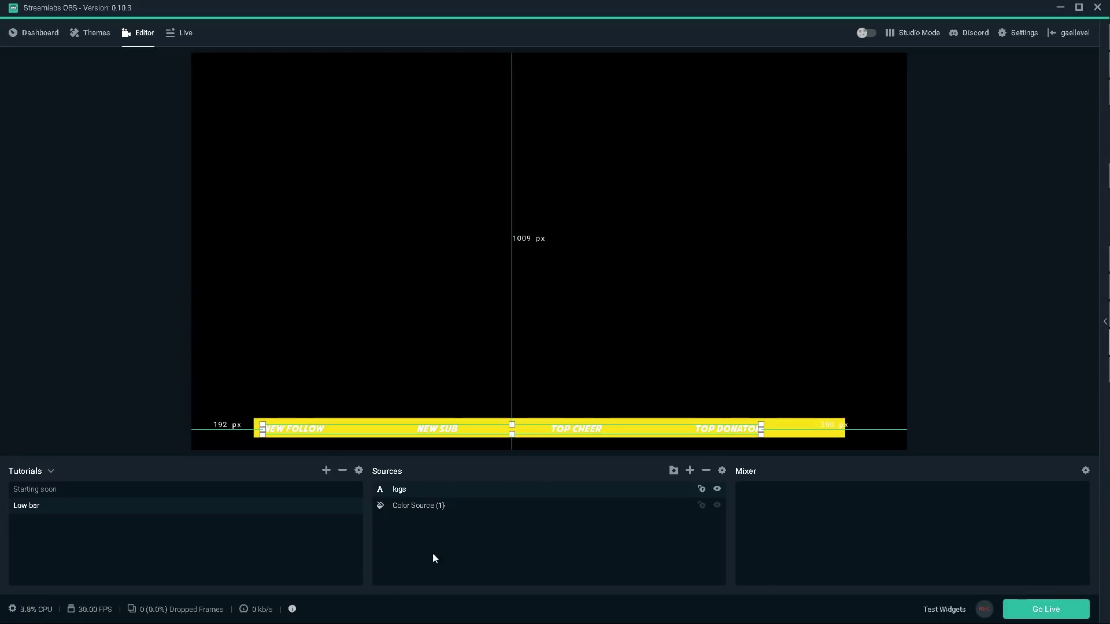
click(828, 247)
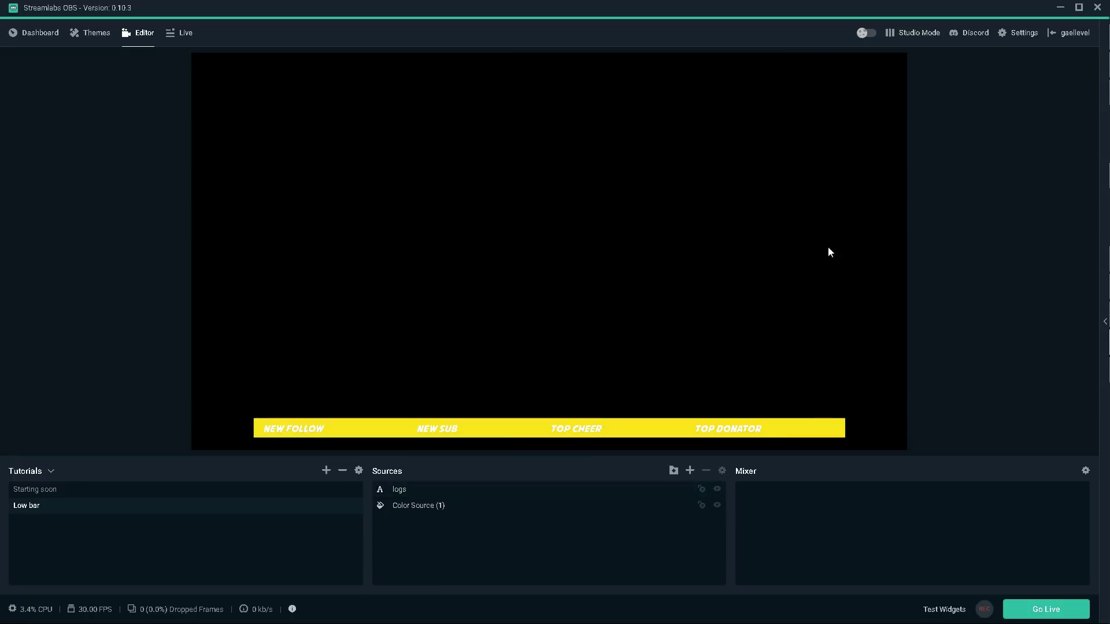
Step: Change the color of the logs text to black and apply it
double_click(401, 490)
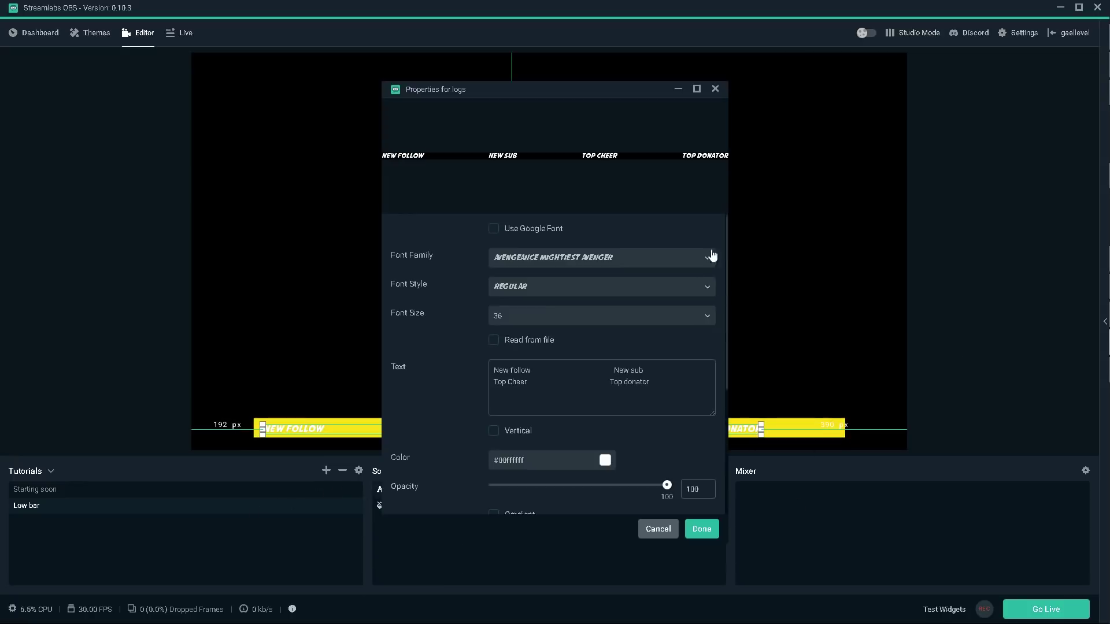
click(604, 461)
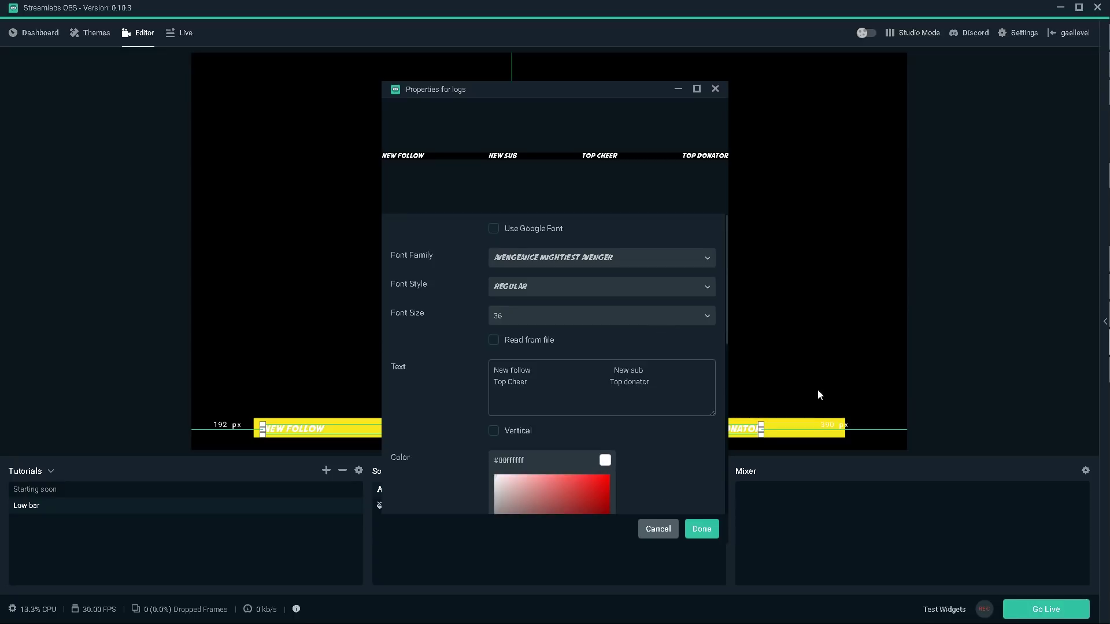
scroll(706, 463, down, 2)
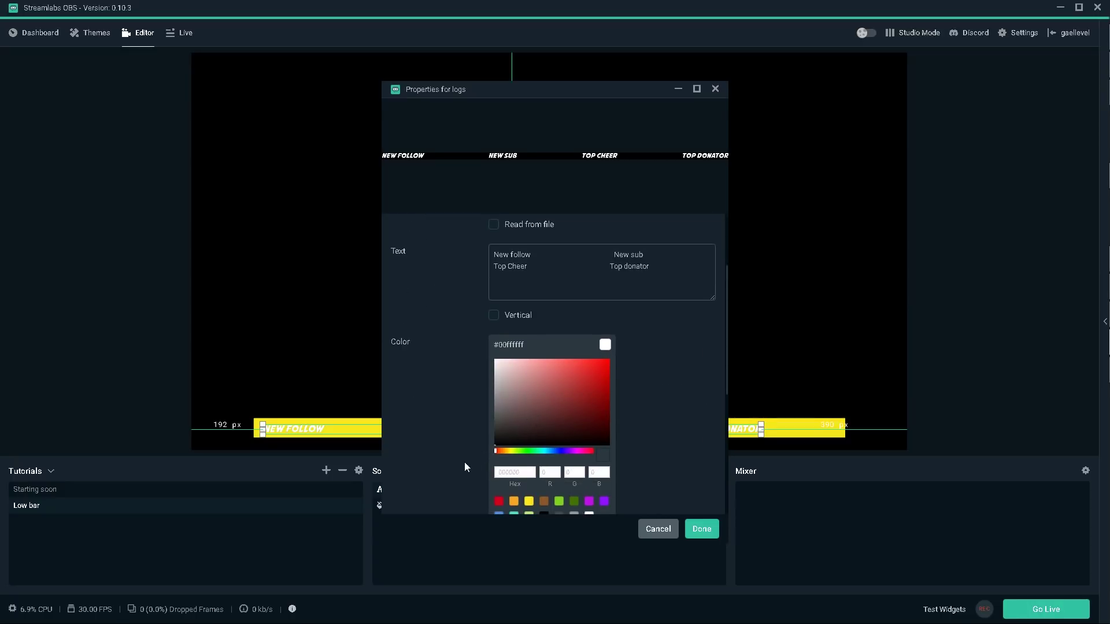
click(704, 529)
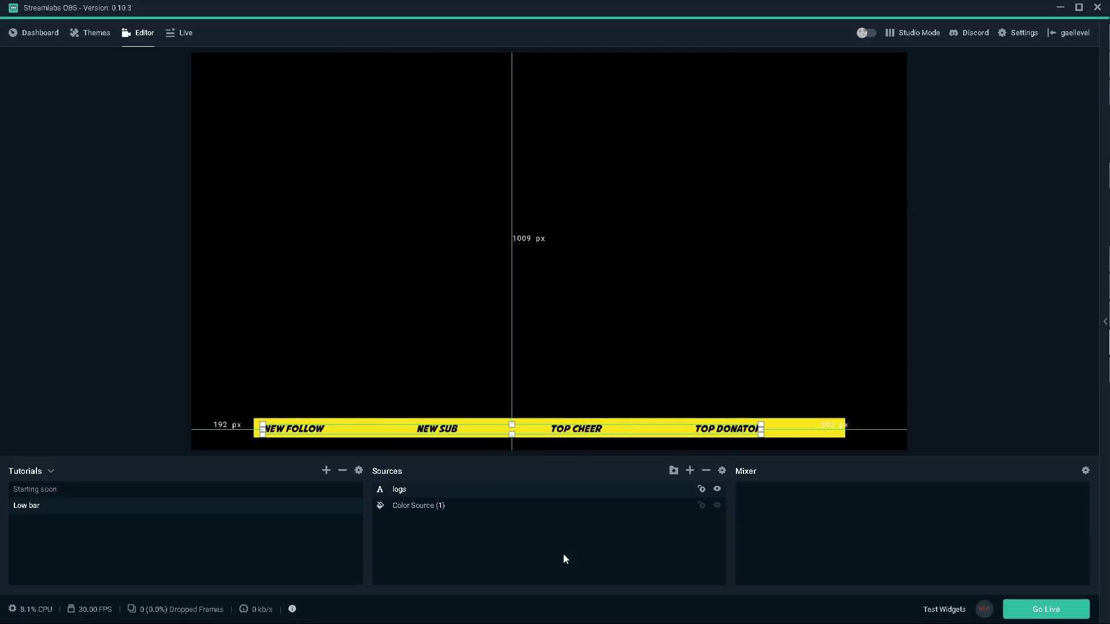
click(260, 297)
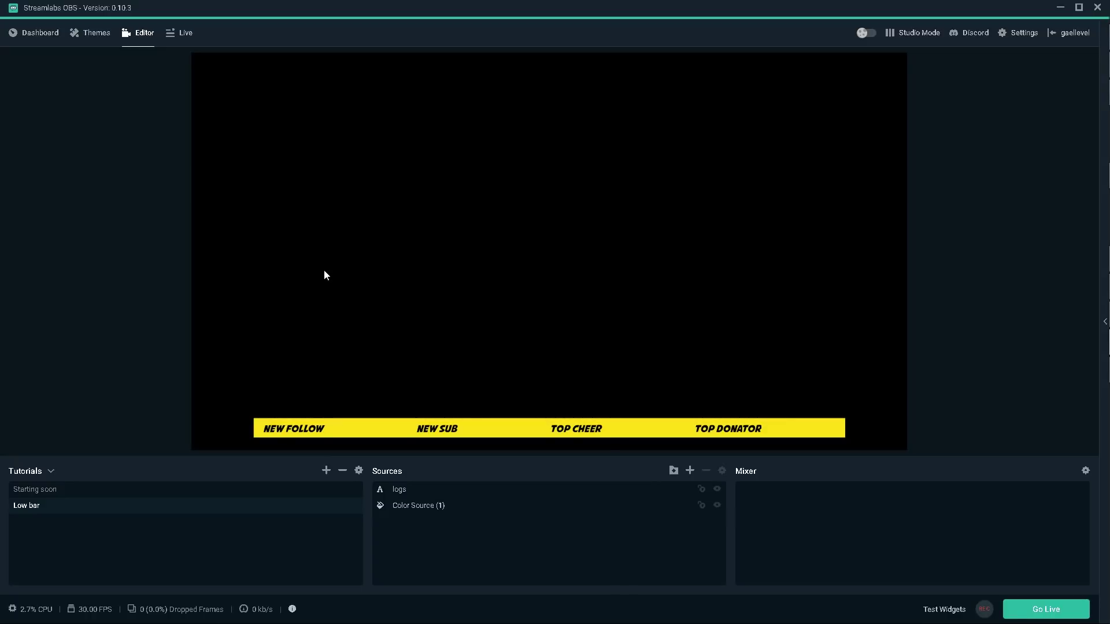
Step: Add a new Text (GDI+) source named "Follow" to the Low bar scene
click(691, 476)
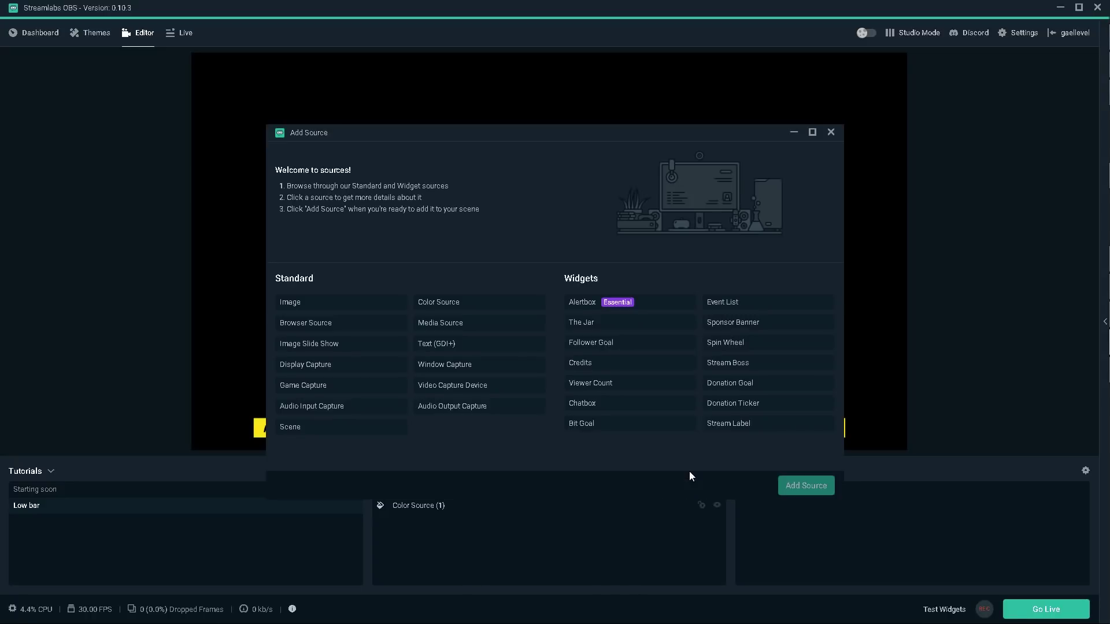
click(464, 354)
click(799, 489)
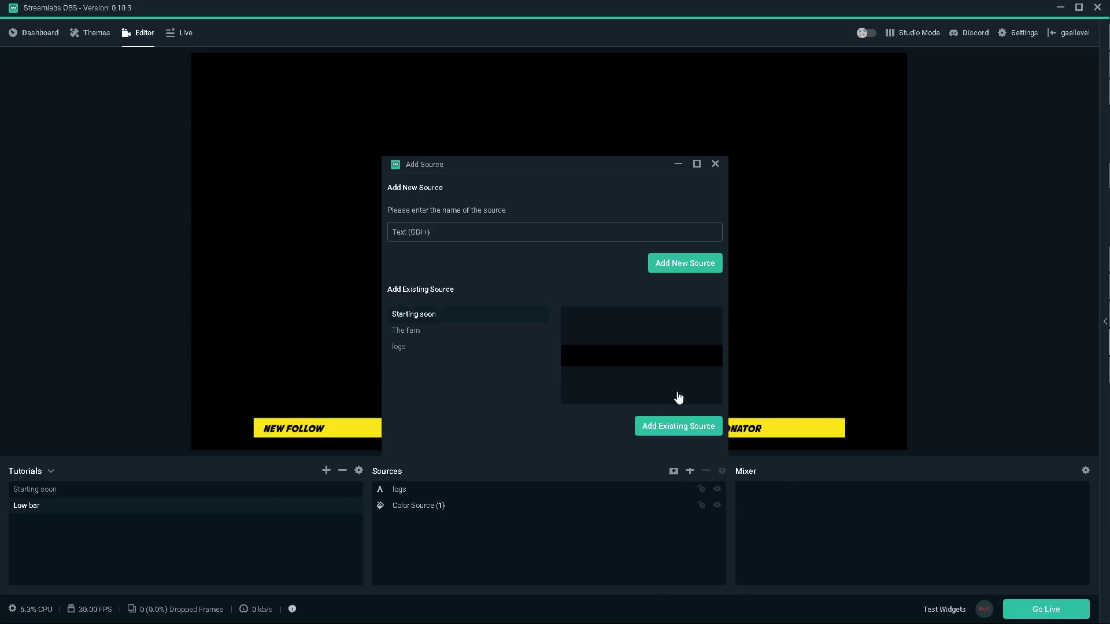
drag(451, 237, 340, 237)
text(Follow)
click(684, 266)
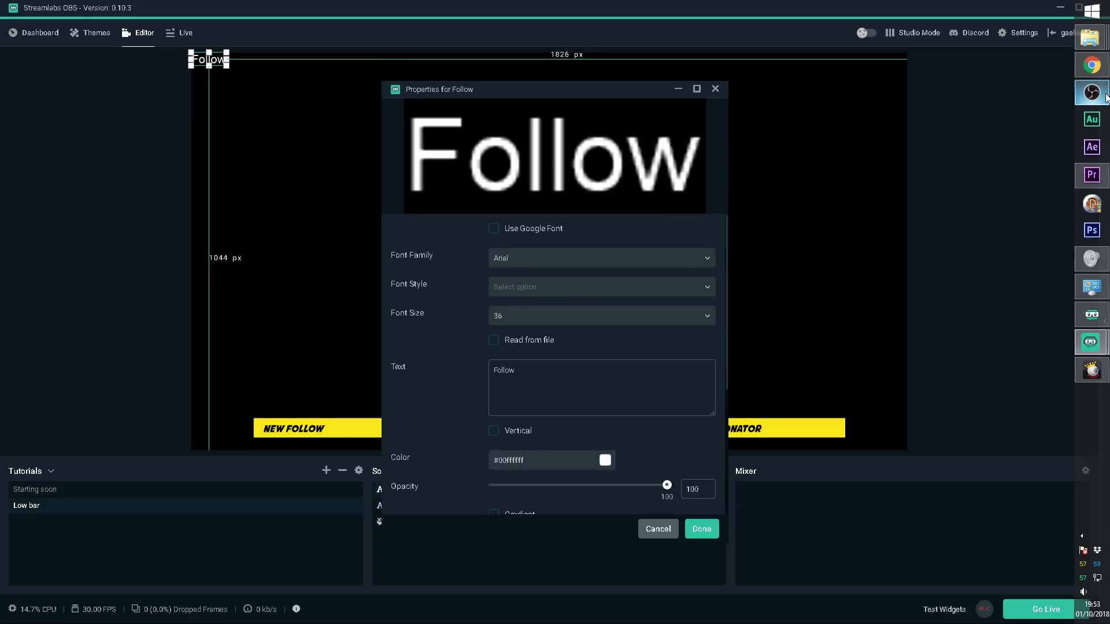
Step: Switch to the Chrome browser and review the Stream Labels page of the Streamlabs dashboard, including its Windows and OSX downloads
mouse_move(1097, 76)
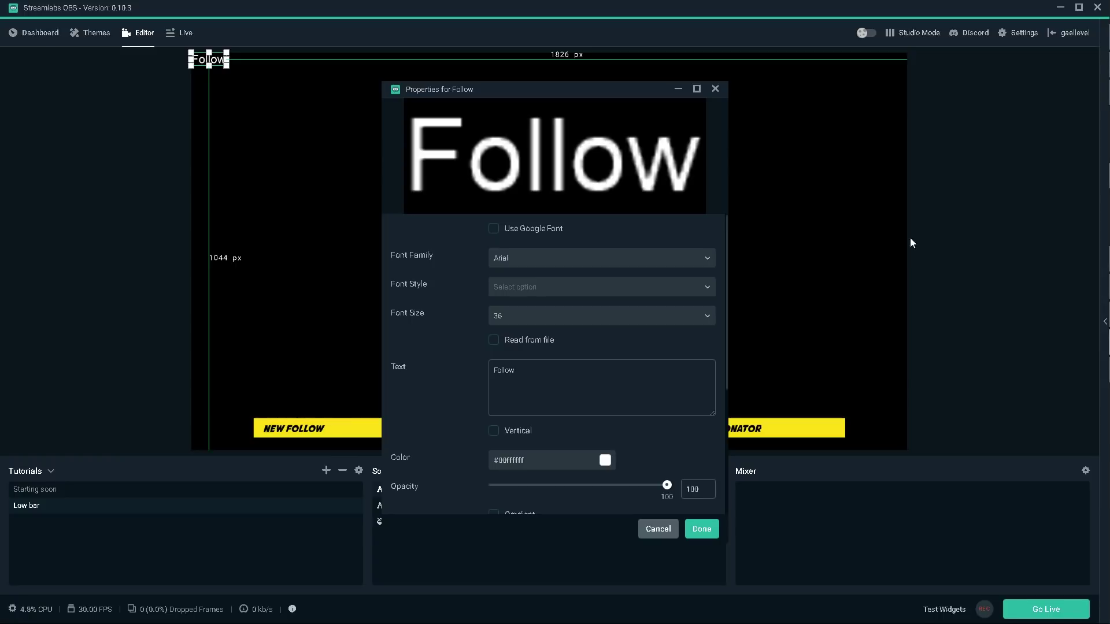
click(1097, 77)
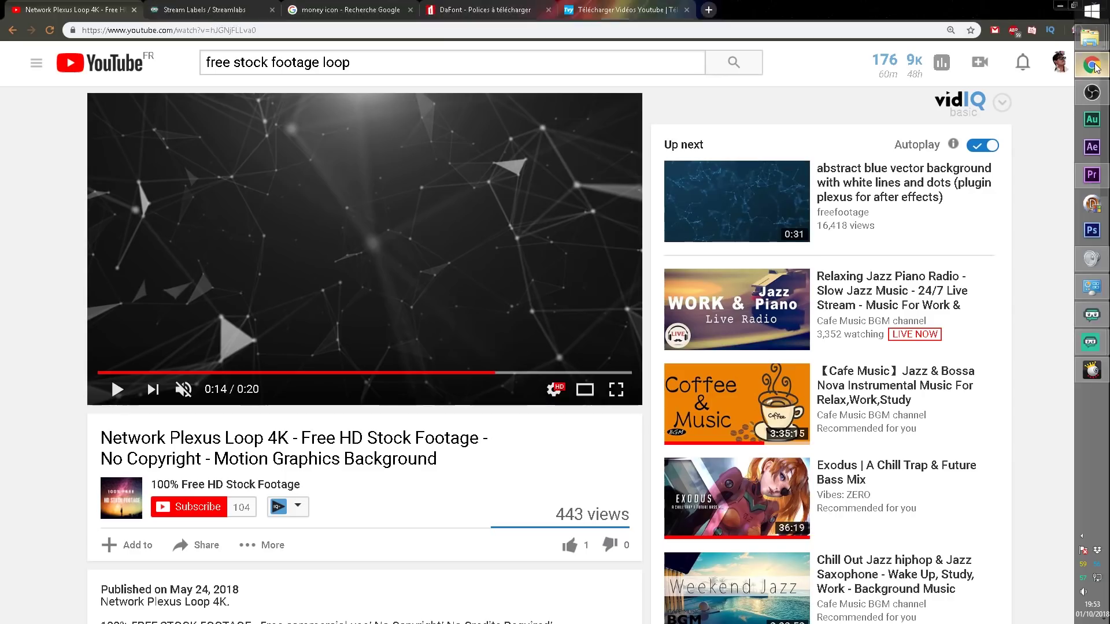
click(202, 10)
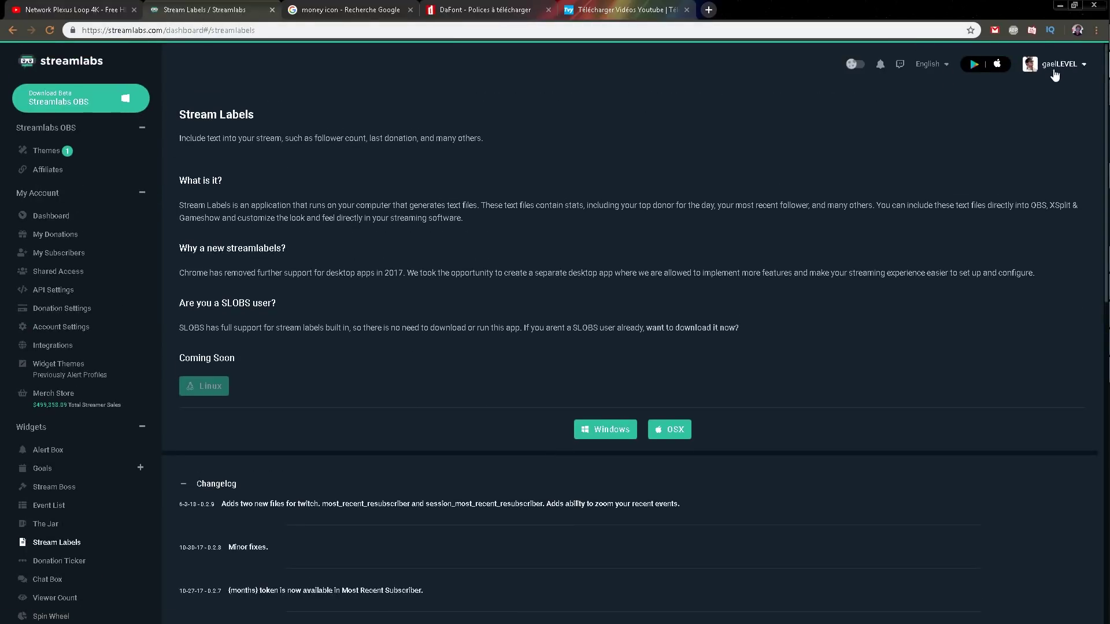
scroll(34, 185, down, 4)
scroll(28, 182, up, 4)
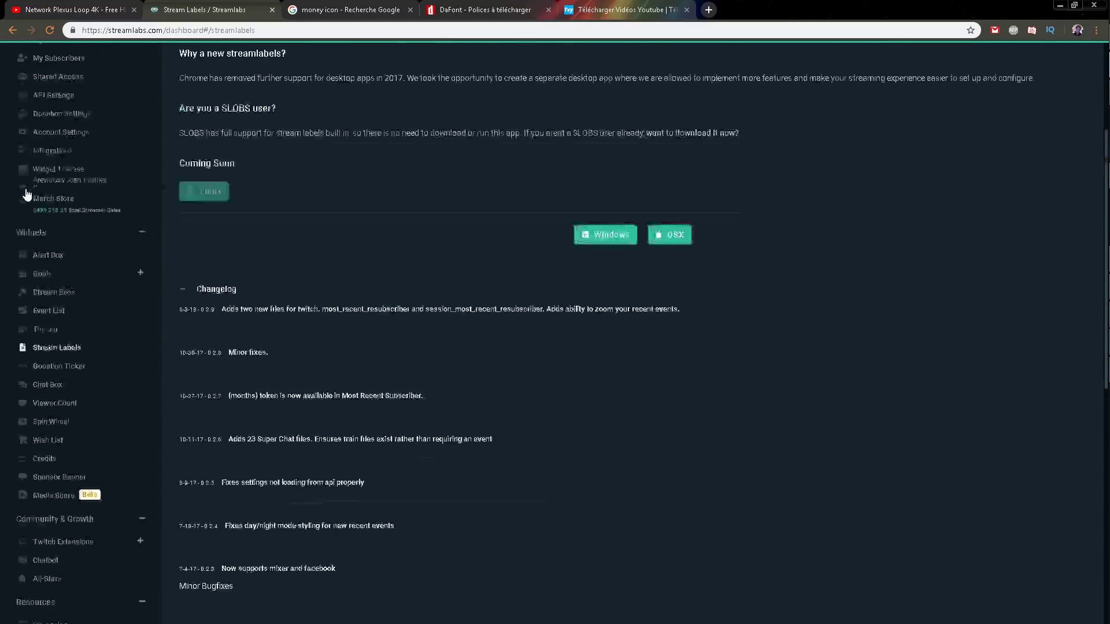
scroll(62, 426, down, 5)
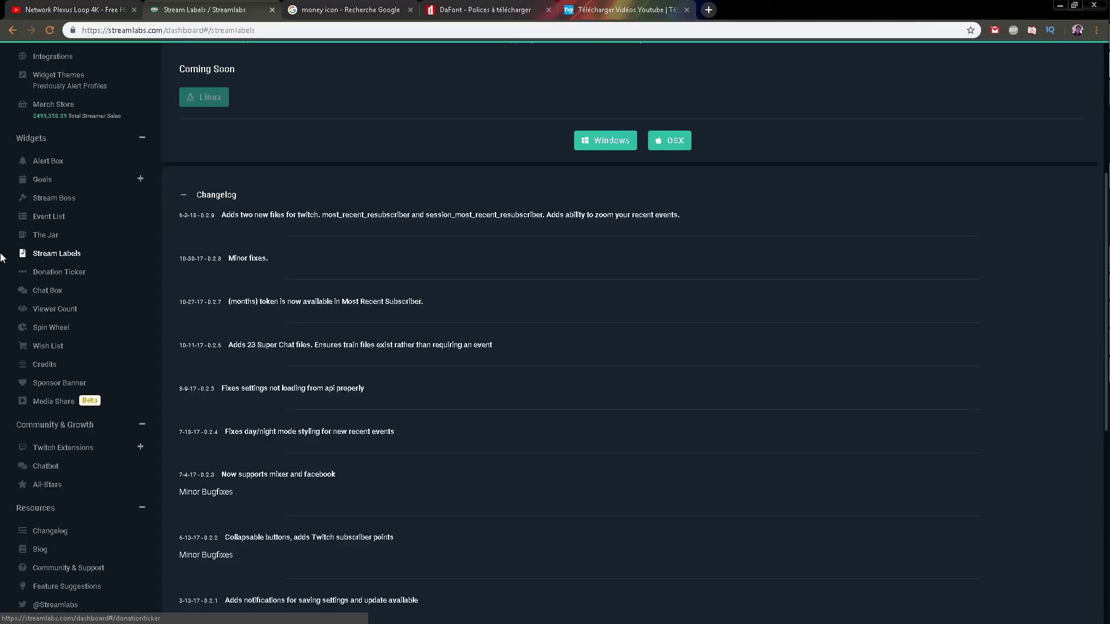
scroll(535, 360, up, 3)
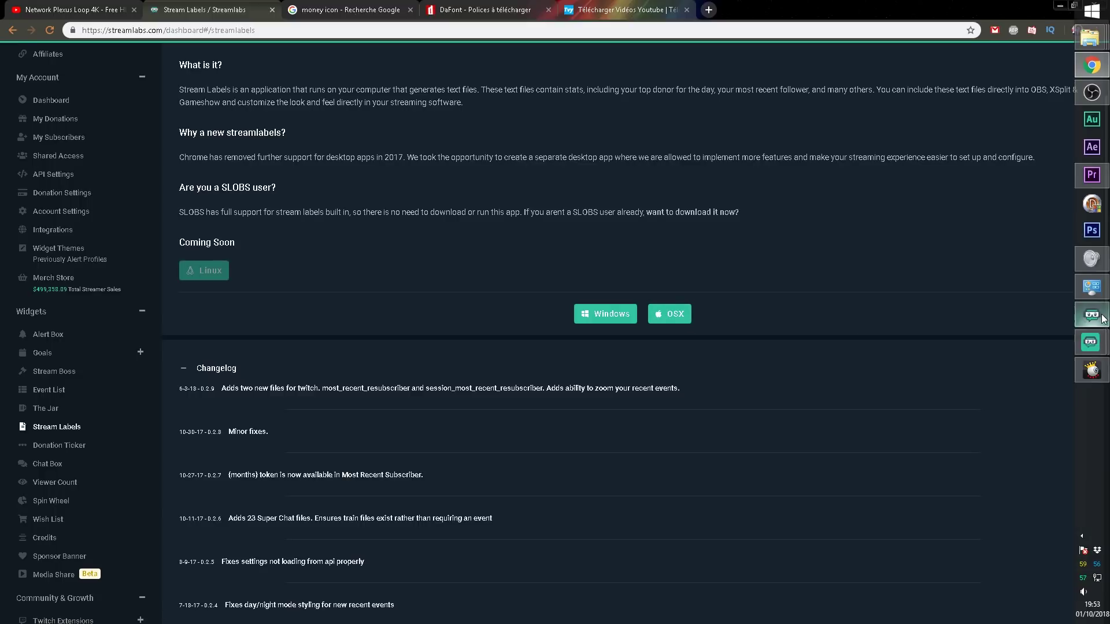
Step: Switch to the Streamlabs stream labels desktop app, minimize the browser, and place the app's window partly over the Follow text properties
click(1103, 318)
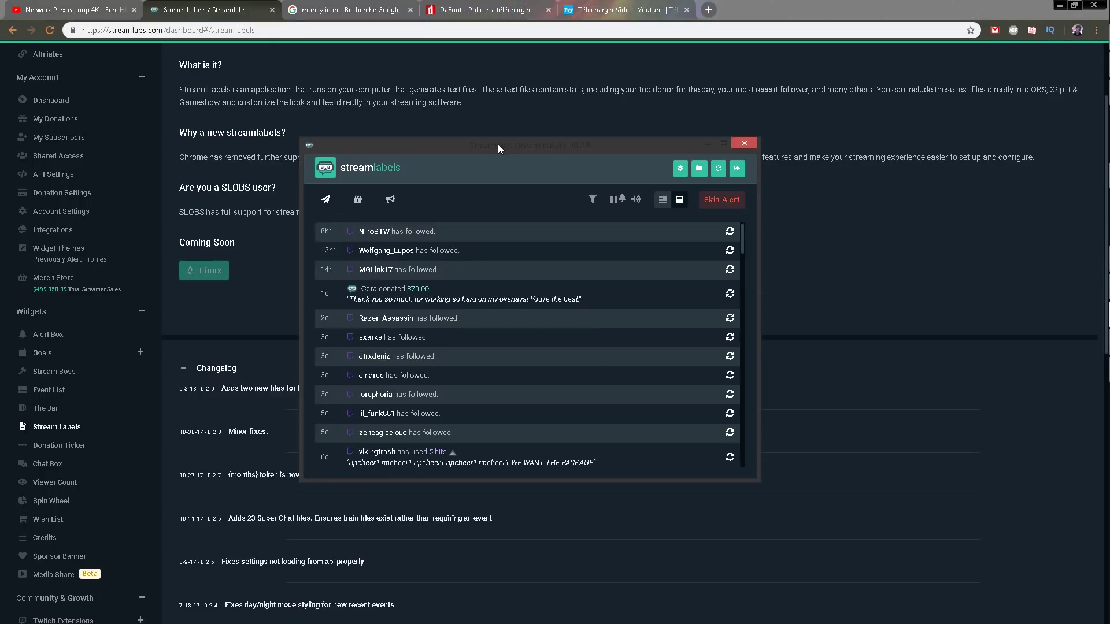
drag(498, 144, 682, 143)
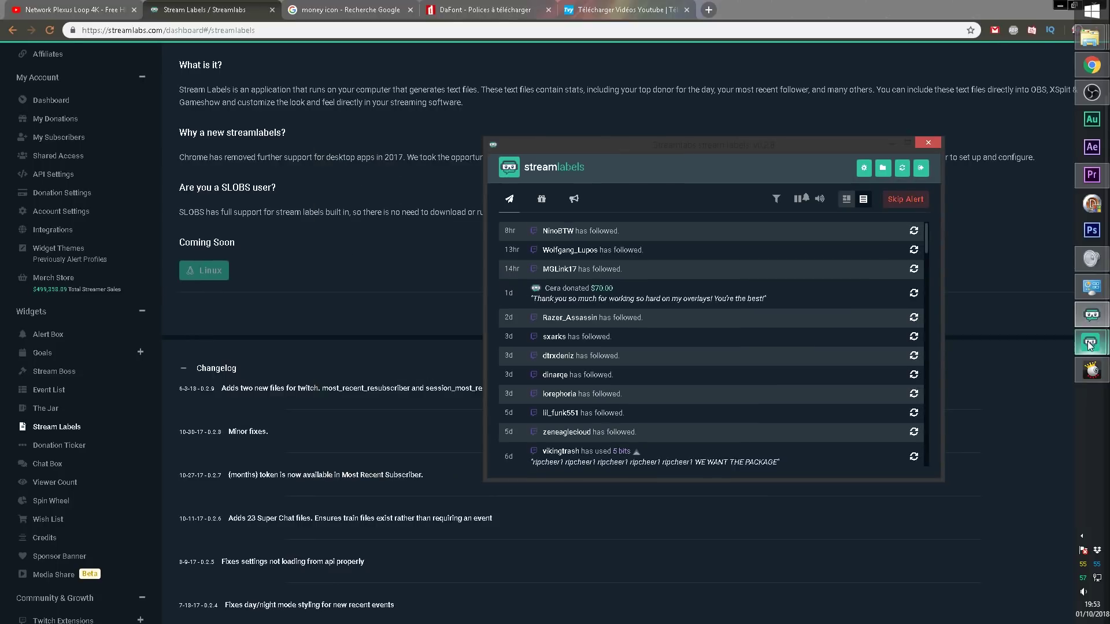
click(1089, 343)
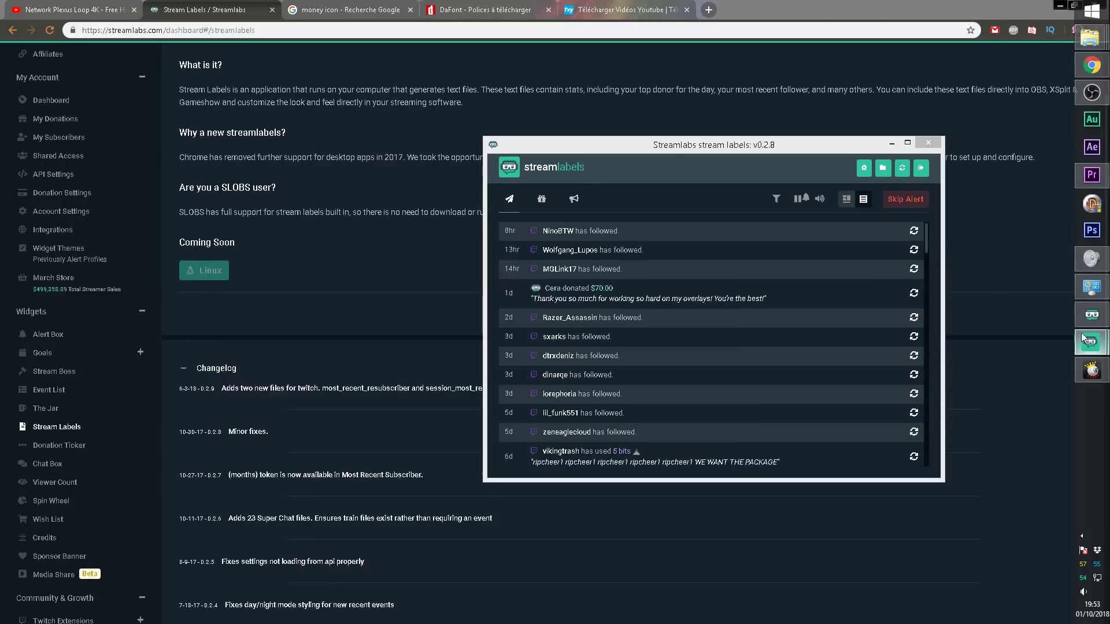
mouse_move(1084, 342)
click(987, 386)
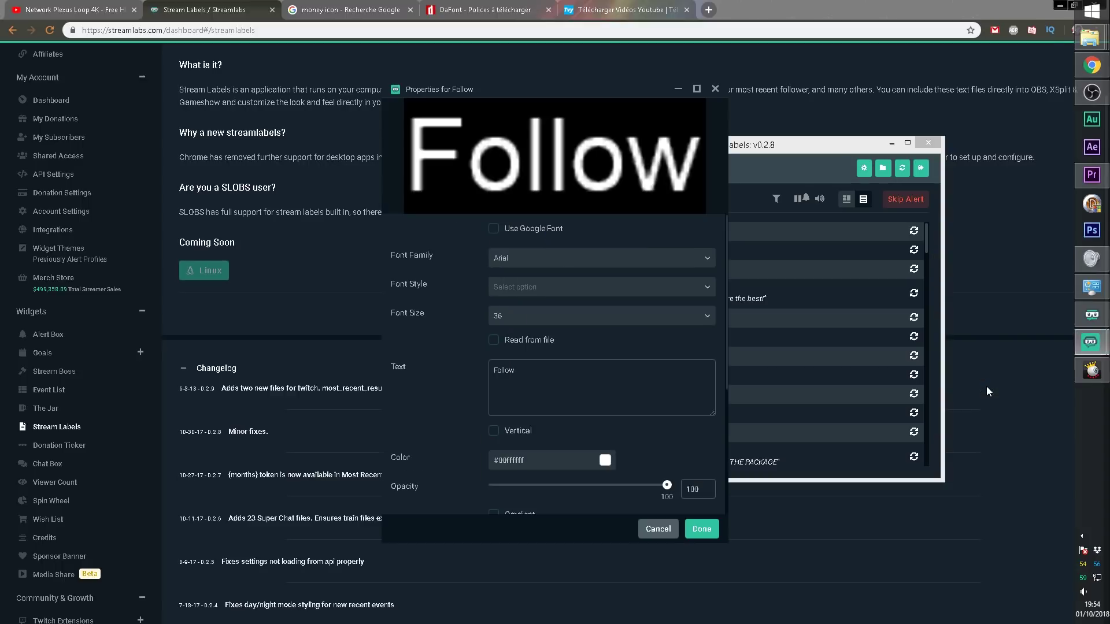
mouse_move(1092, 315)
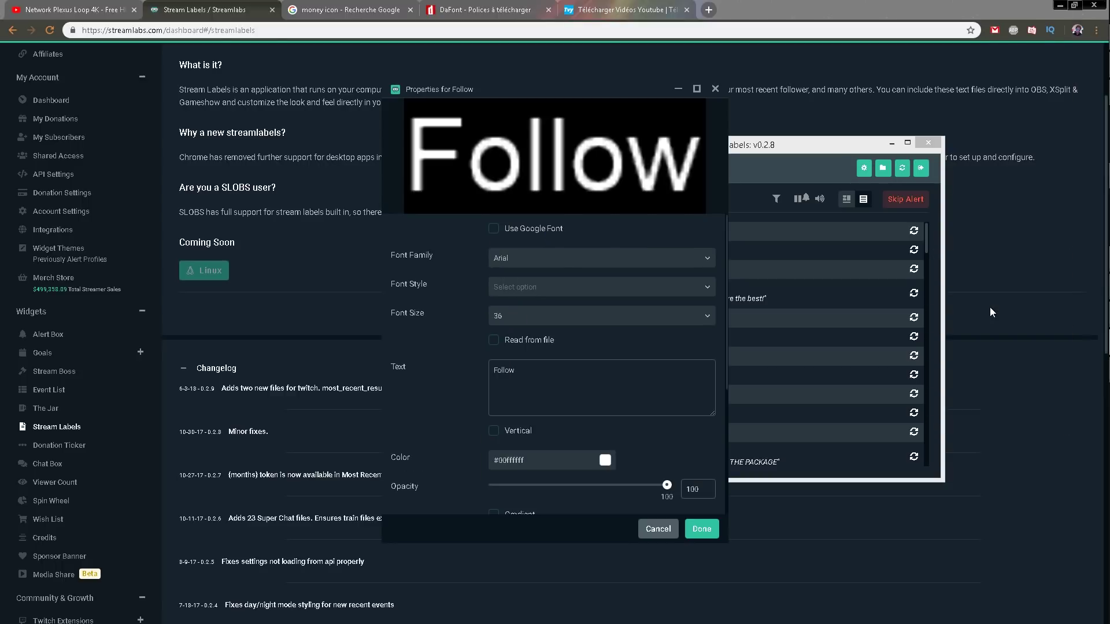
click(1060, 5)
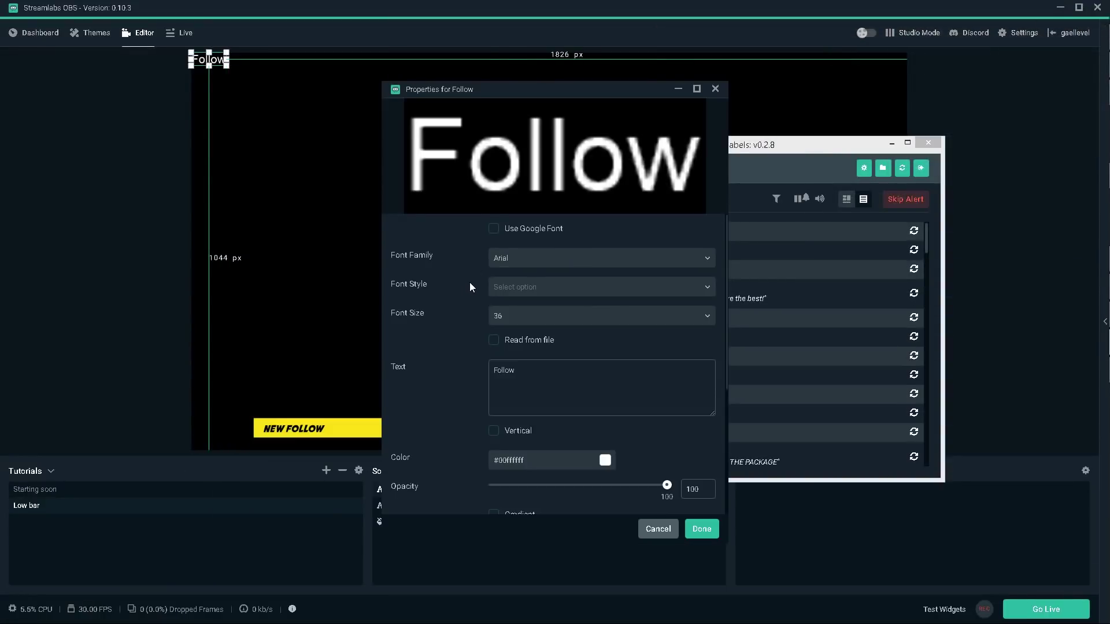
click(810, 143)
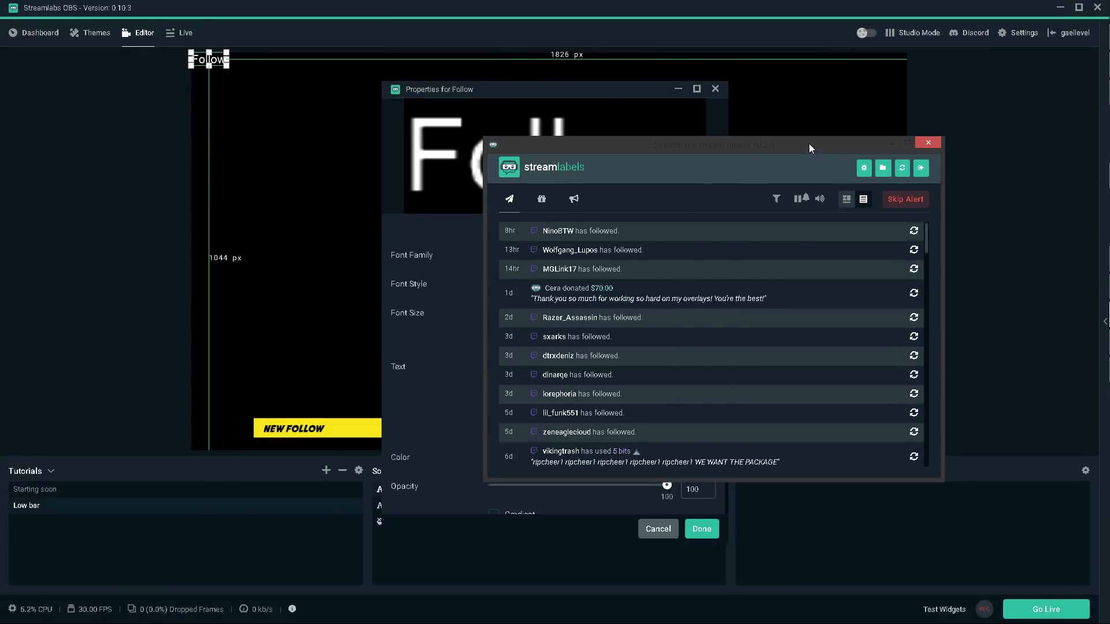
drag(809, 143, 407, 98)
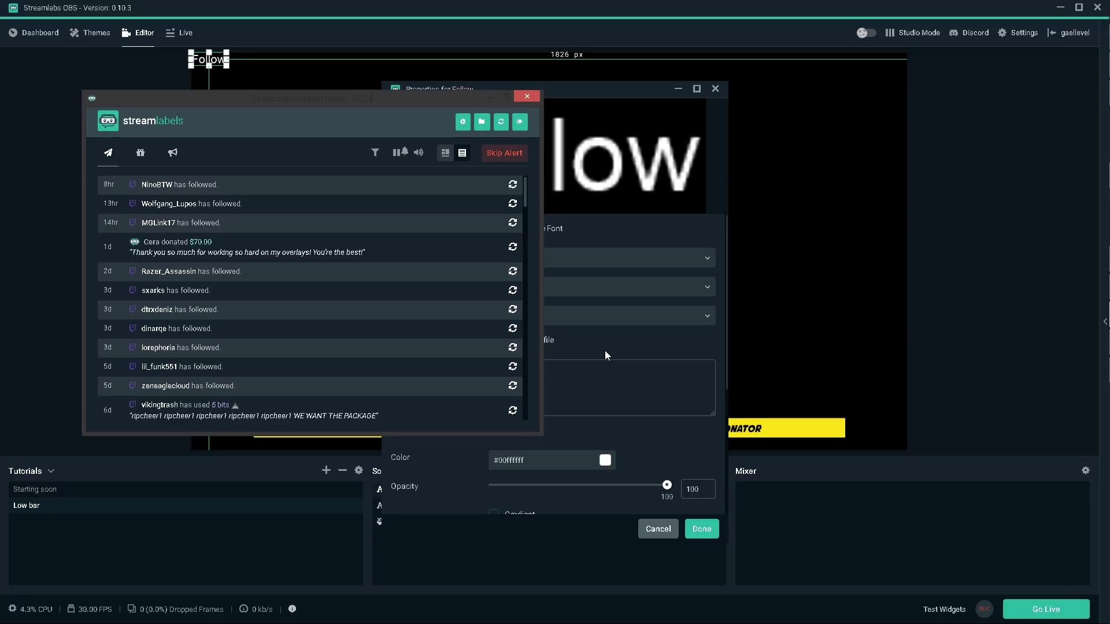
Step: Check the output folder selection in the stream labels app without changing it, and return to the Follow text properties
click(483, 122)
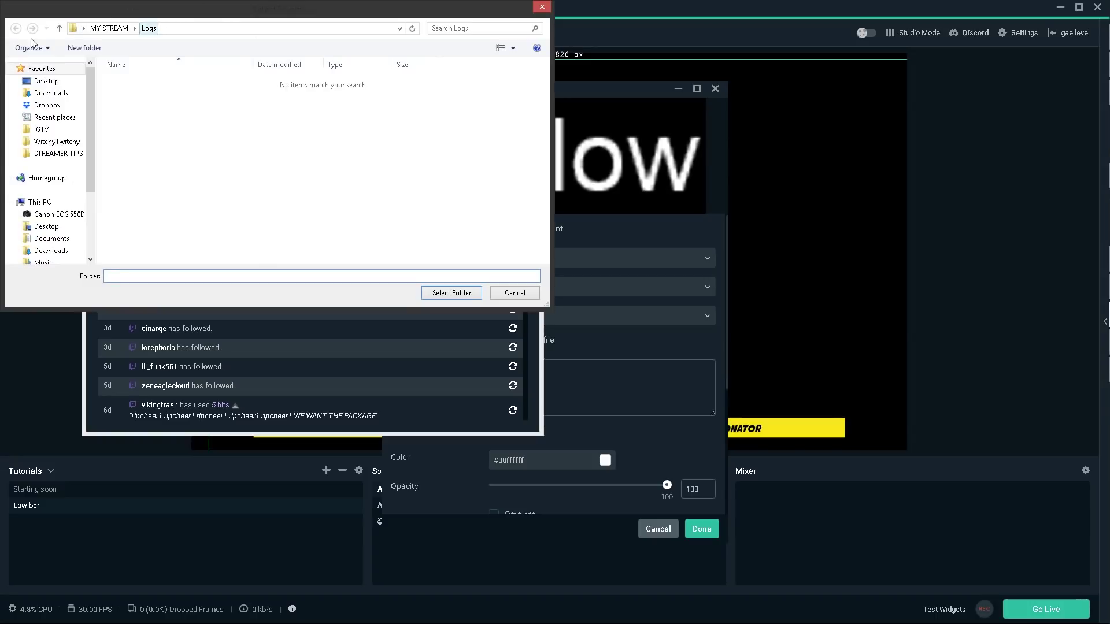
click(514, 293)
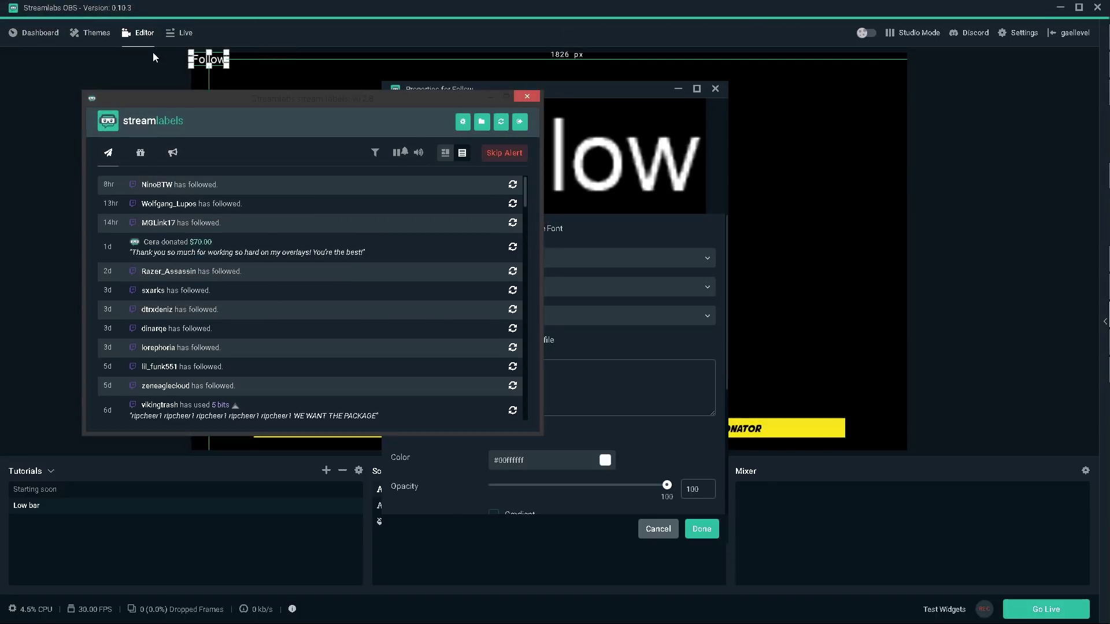
click(492, 99)
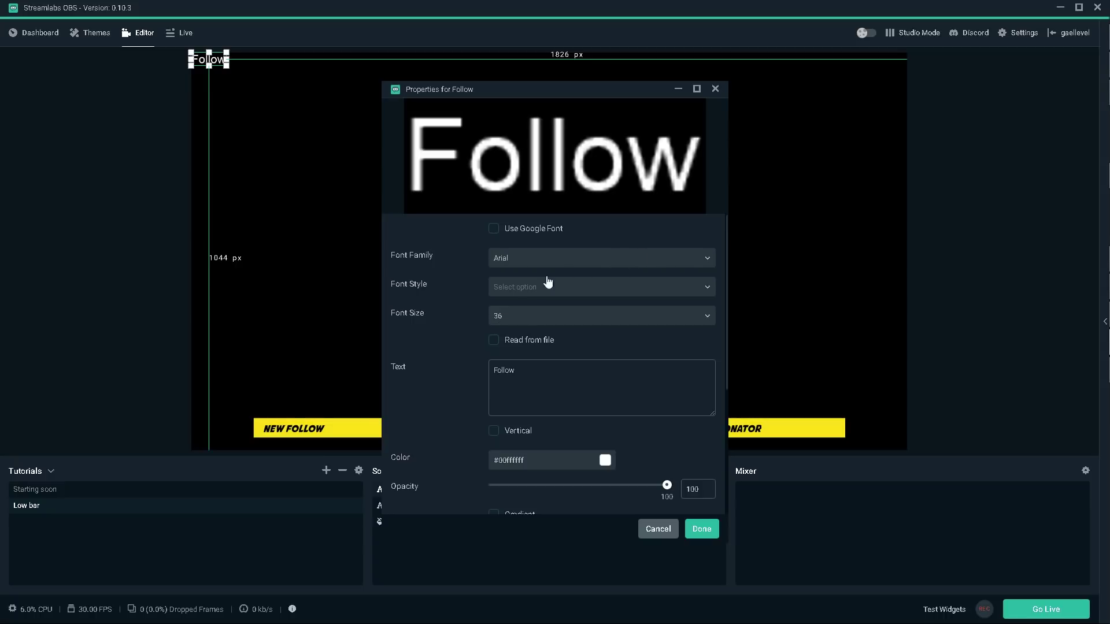
Step: Try font size 18 on the Follow text, look through the font families, and set the font style to Normal
click(622, 317)
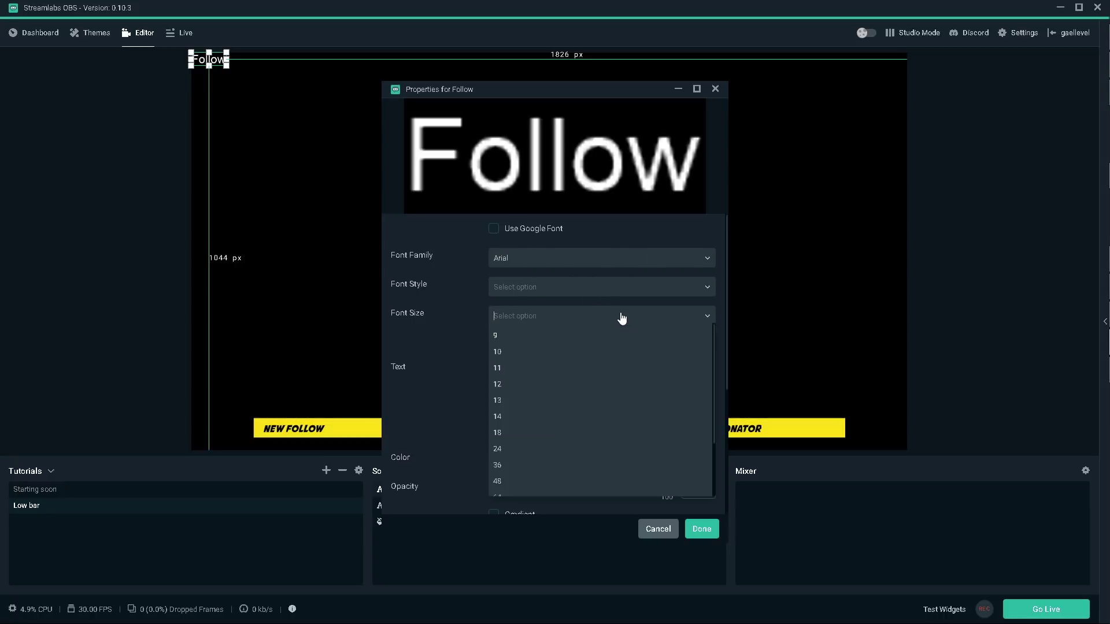
click(501, 434)
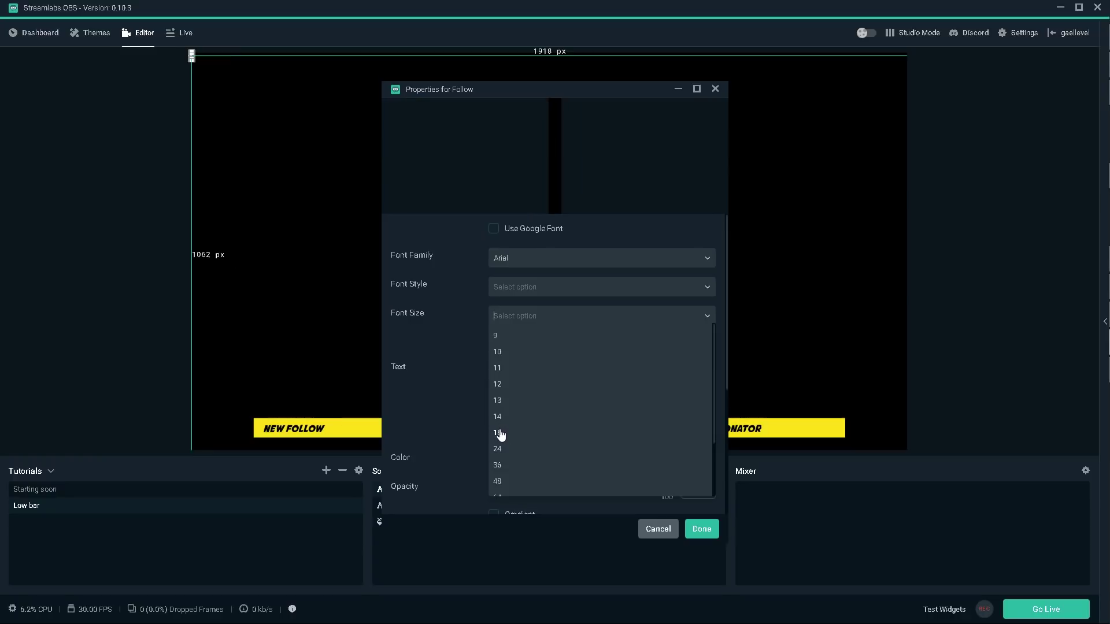
click(553, 263)
scroll(552, 330, down, 5)
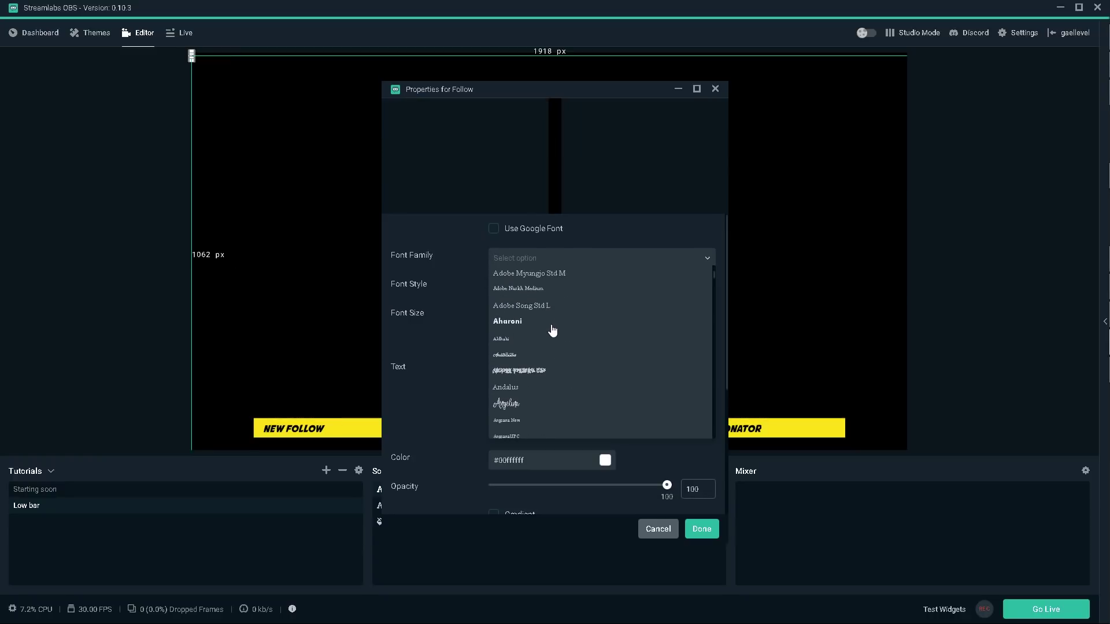
scroll(553, 334, down, 3)
scroll(553, 336, up, 2)
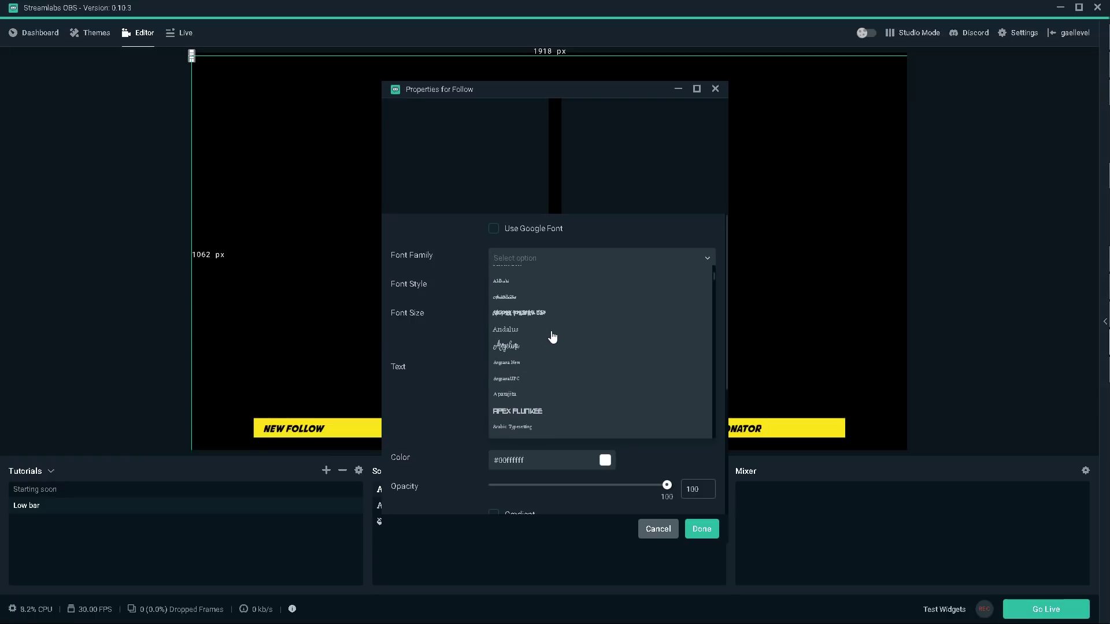
scroll(553, 337, down, 2)
click(501, 328)
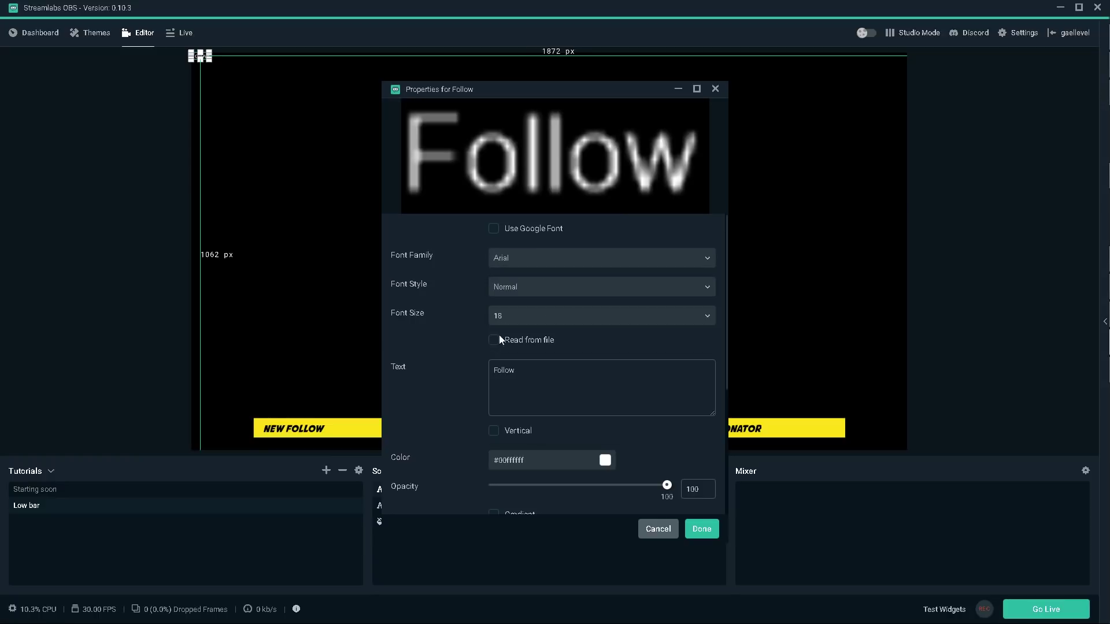
Step: Try font size 36 on the Follow text, and set its final font size to 96
click(556, 316)
click(511, 466)
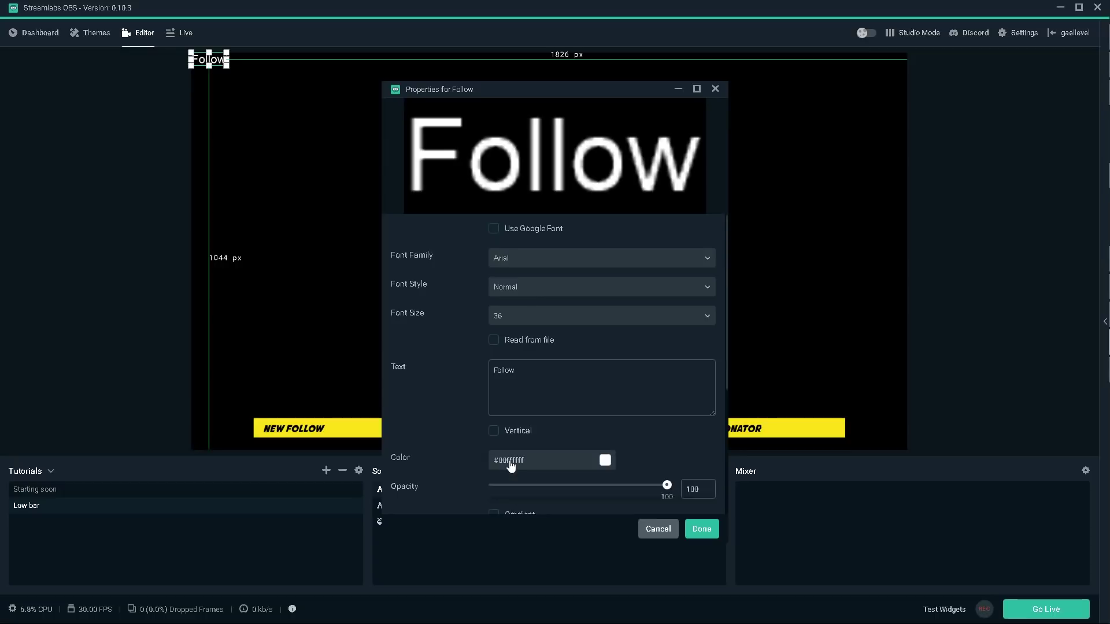
click(586, 320)
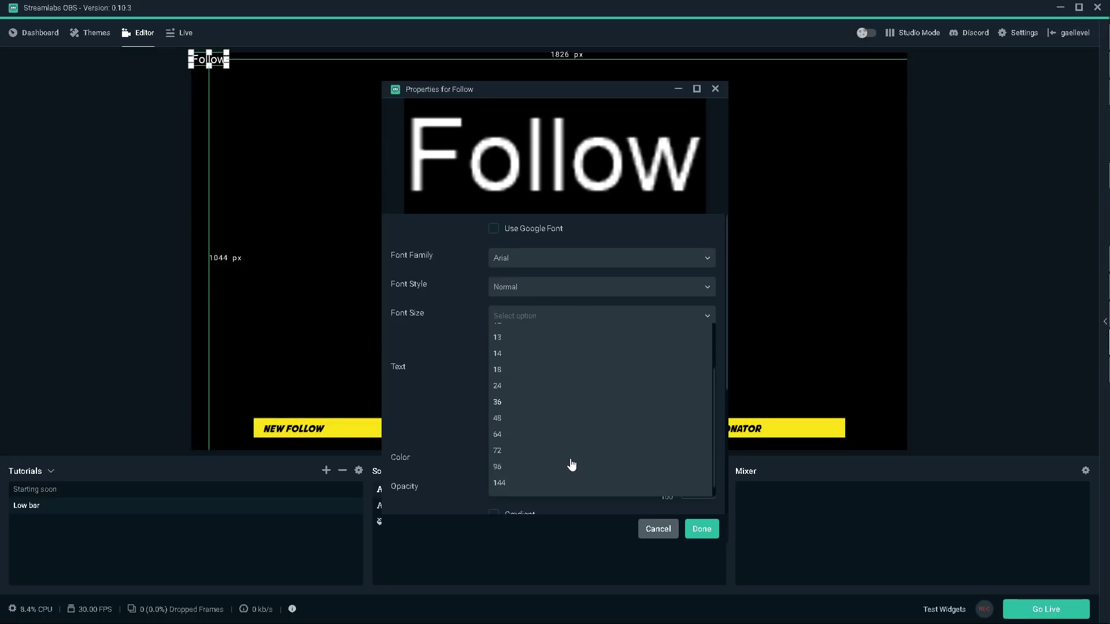
click(507, 456)
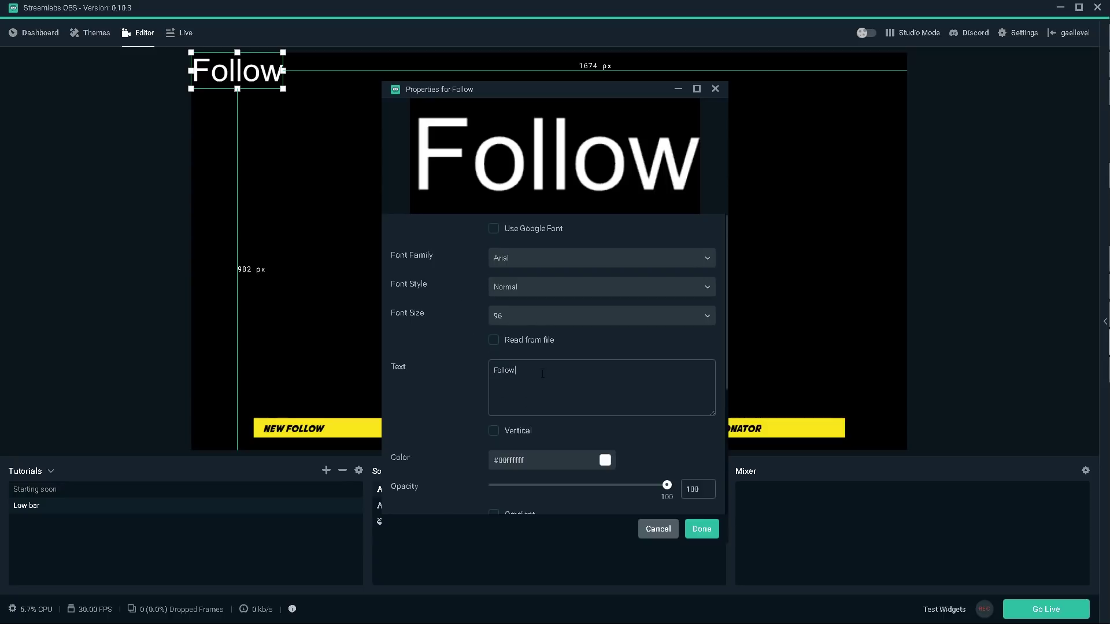
Step: Make the Follow text read from a file and browse to the Desktop's MY STREAM\Logs folder for it
click(493, 341)
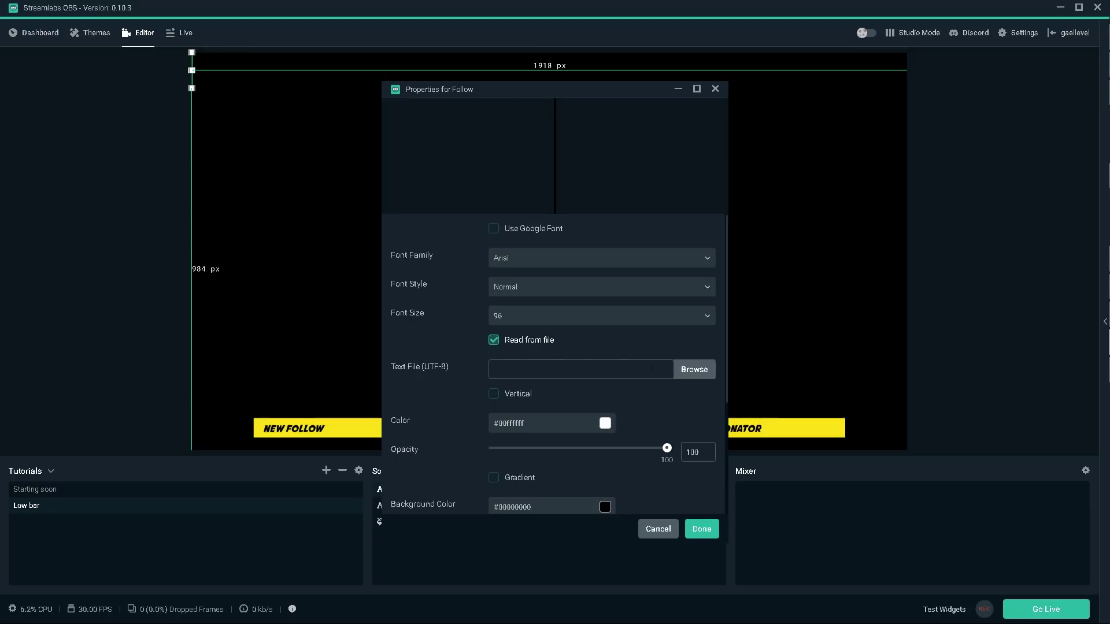
click(692, 373)
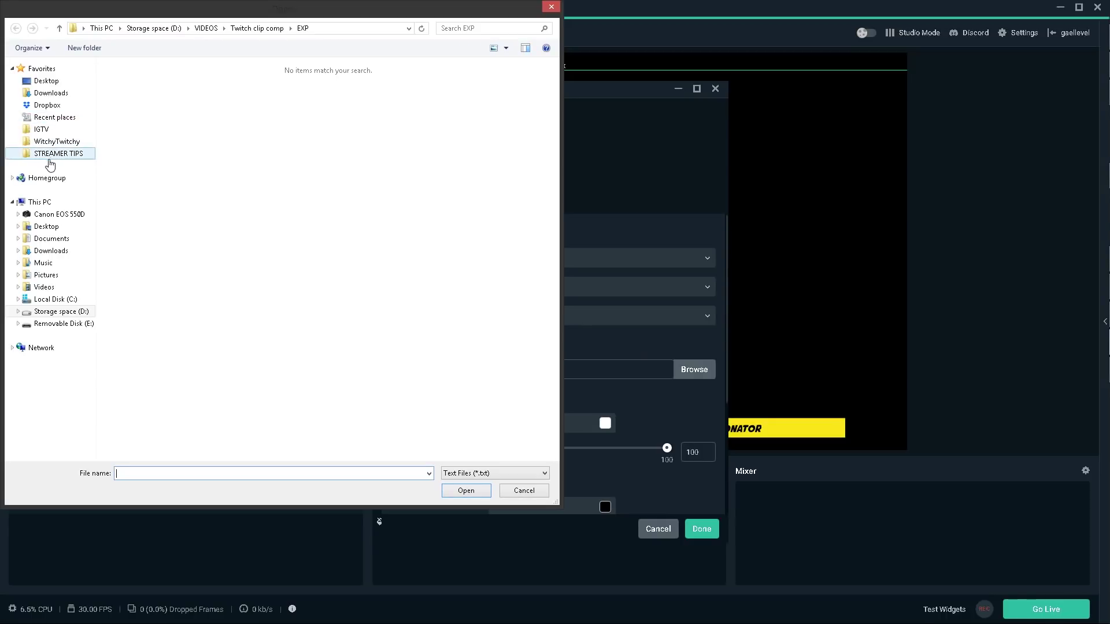
click(32, 85)
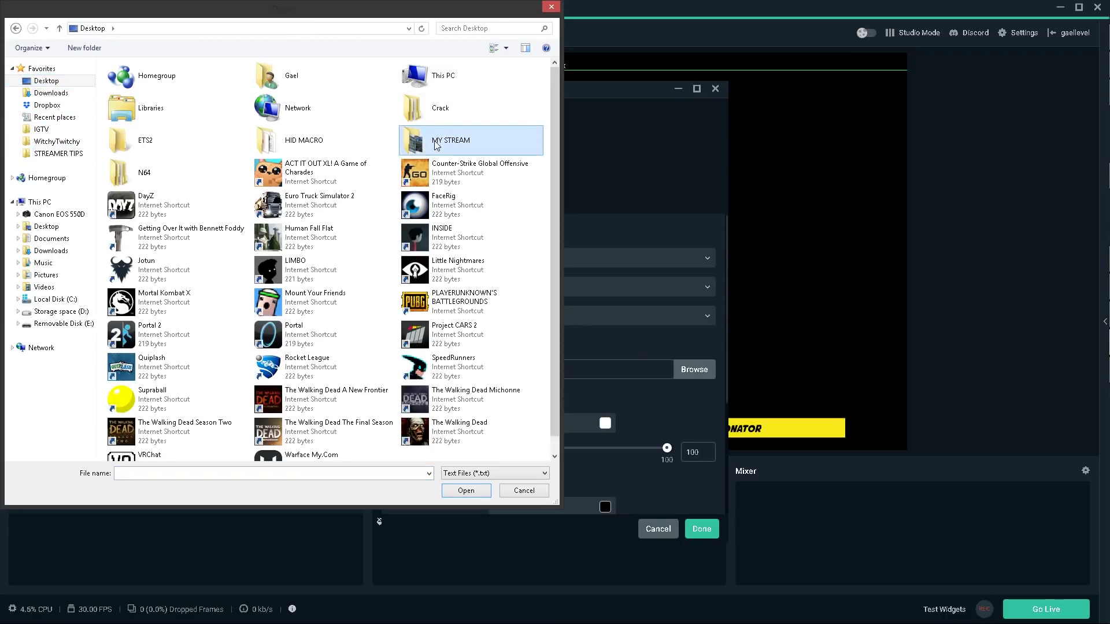
double_click(439, 140)
double_click(125, 106)
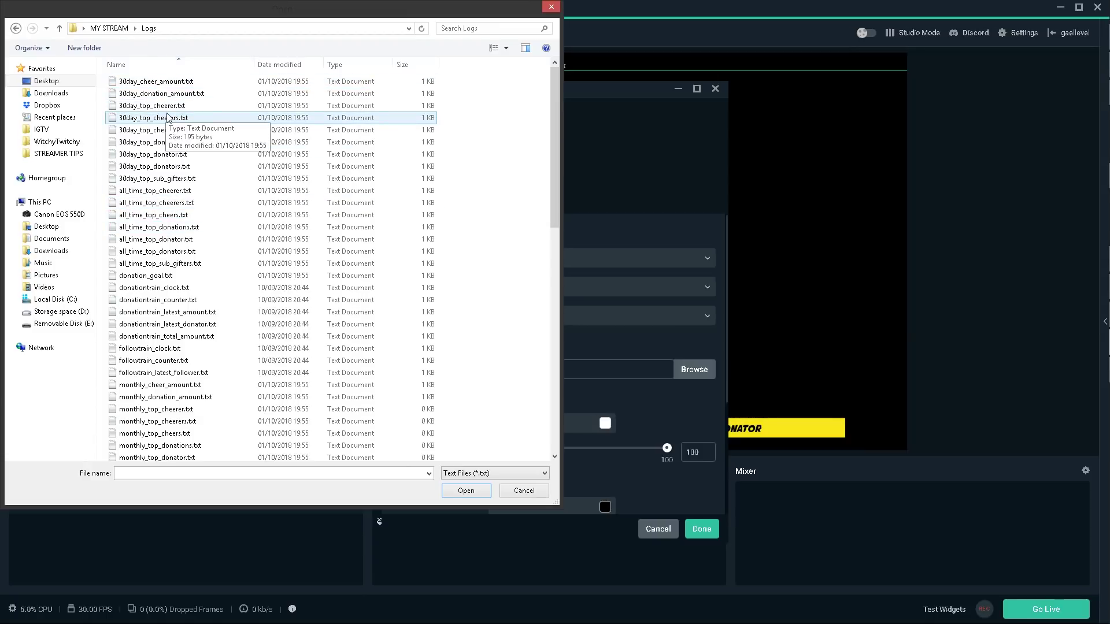
Step: Look through the label files, load most_recent_follower.txt as the Follow text's file, and accept the source properties
scroll(176, 180, down, 2)
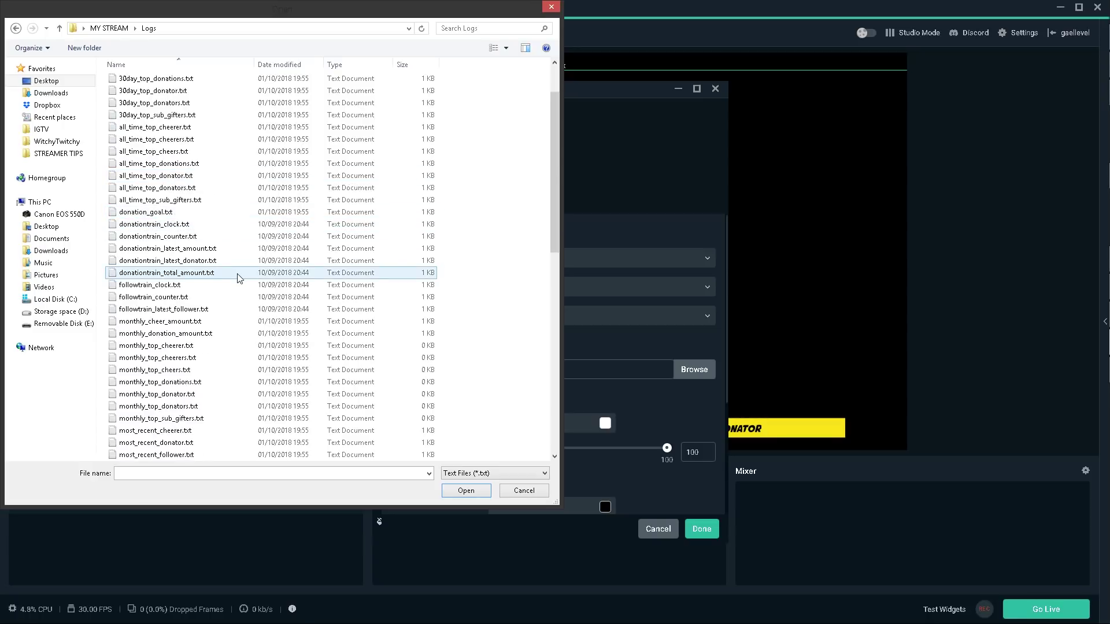
scroll(237, 278, down, 2)
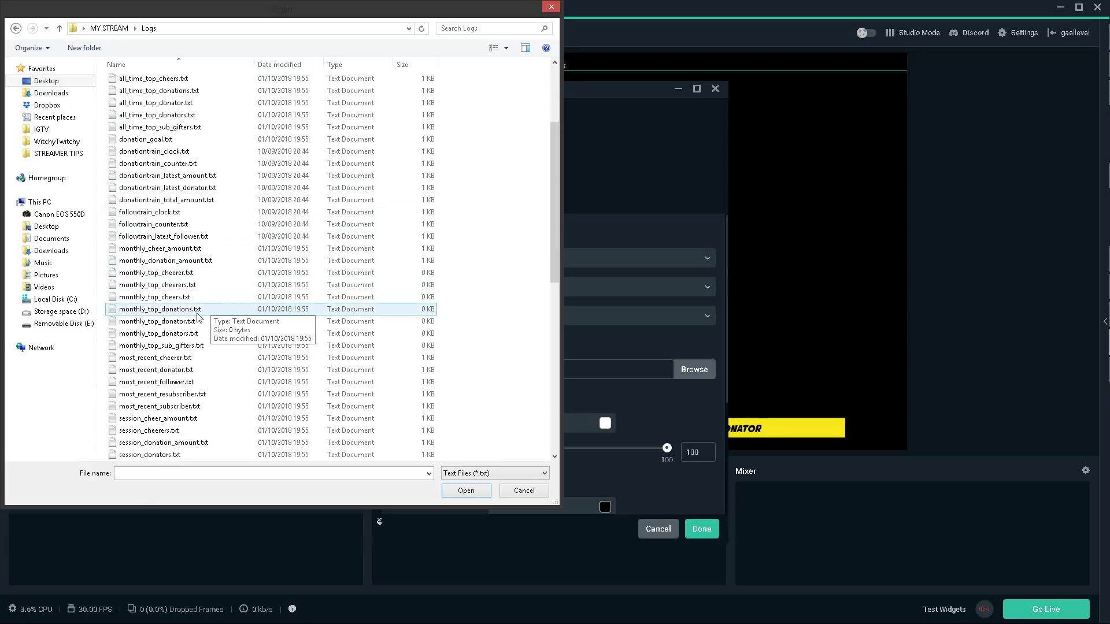
scroll(222, 347, down, 1)
scroll(223, 349, down, 4)
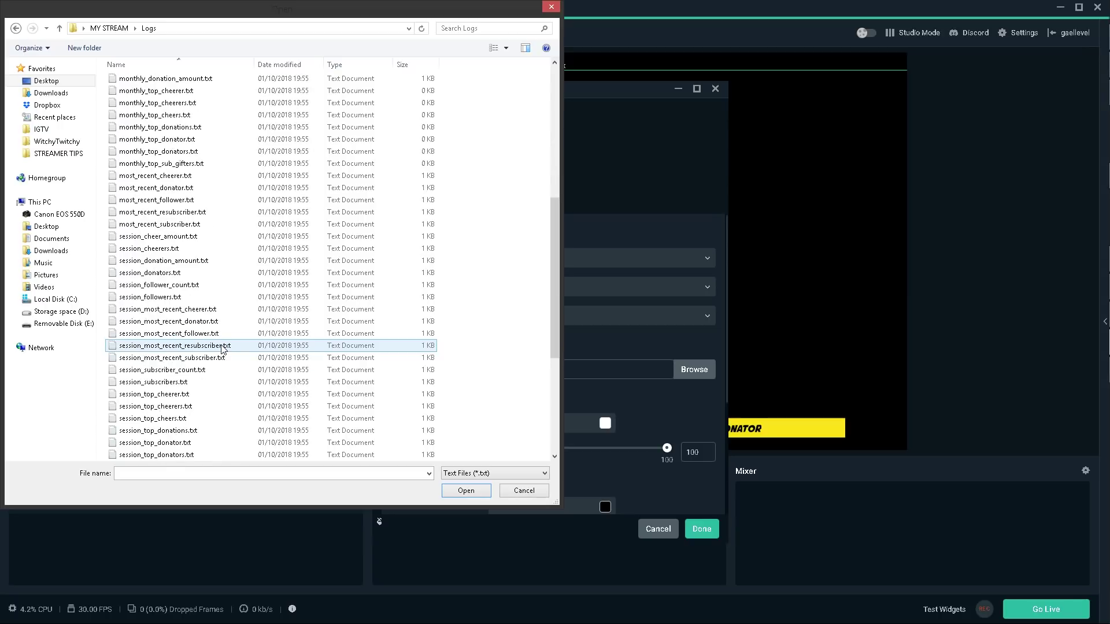
scroll(223, 348, up, 8)
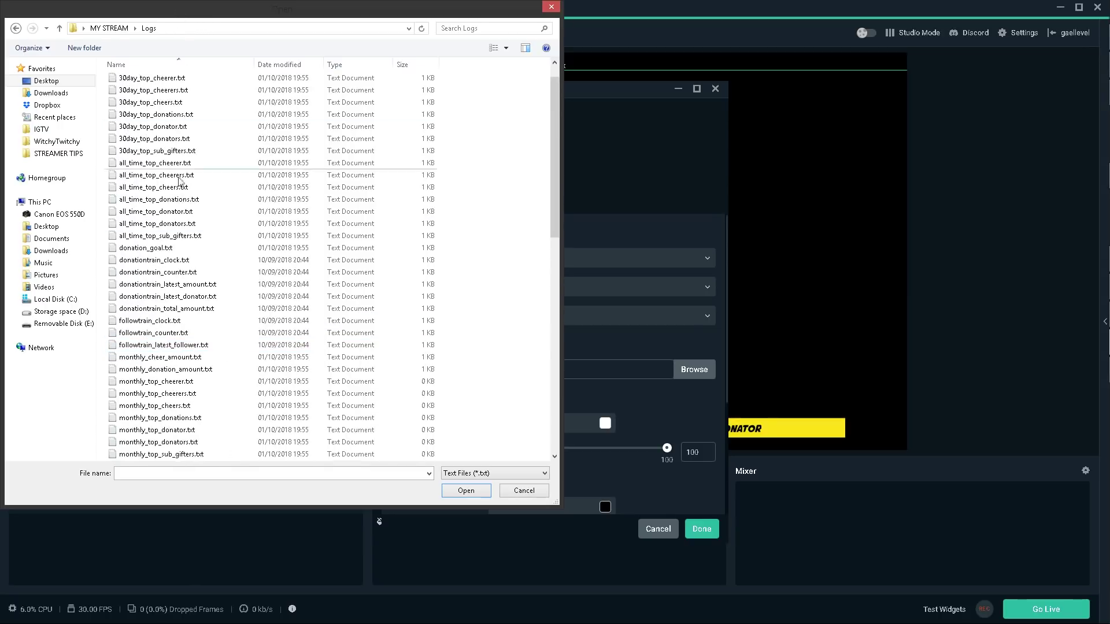
scroll(173, 318, down, 6)
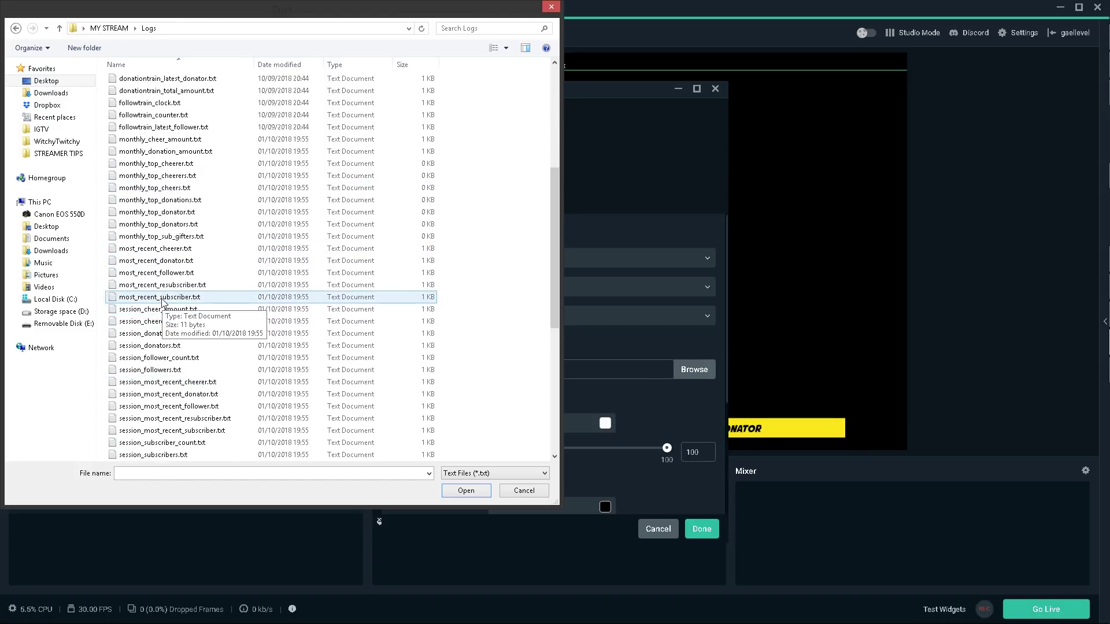
click(158, 274)
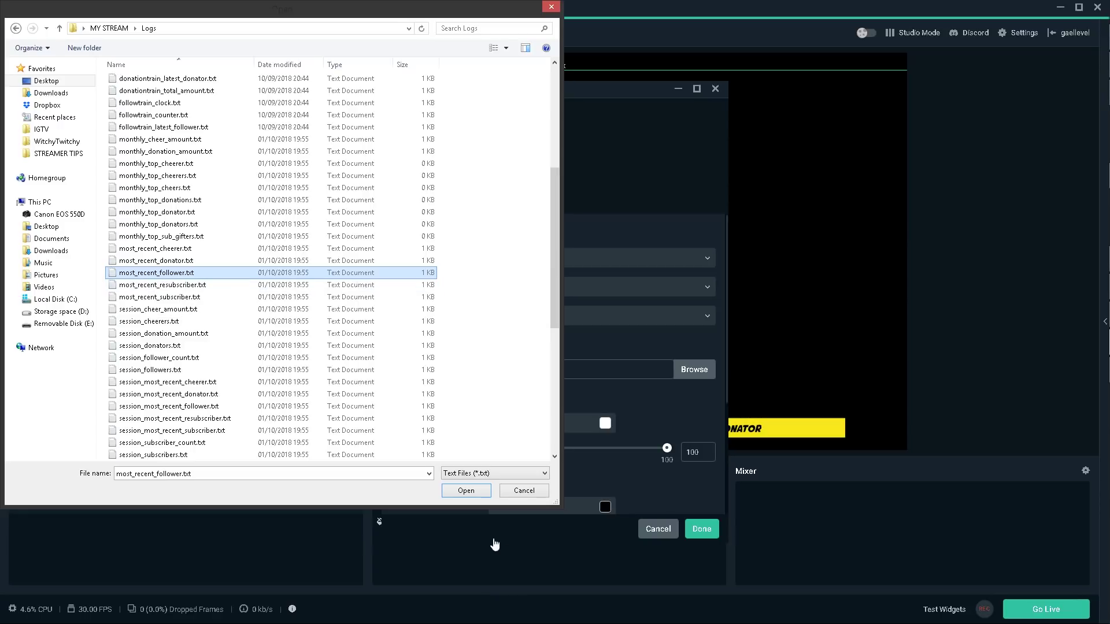
click(466, 491)
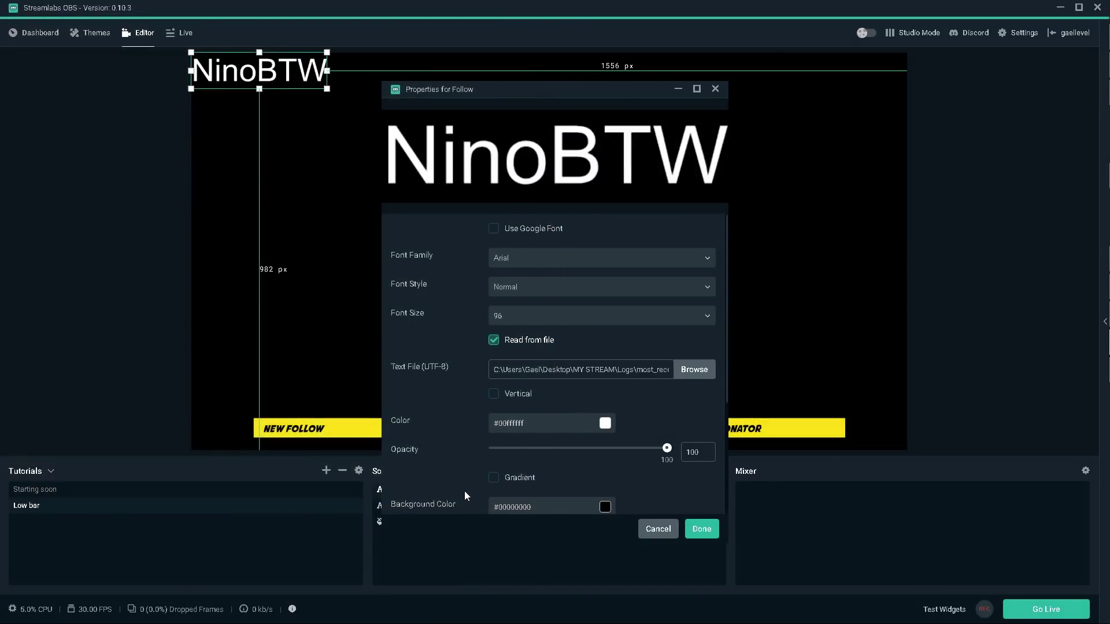
click(702, 529)
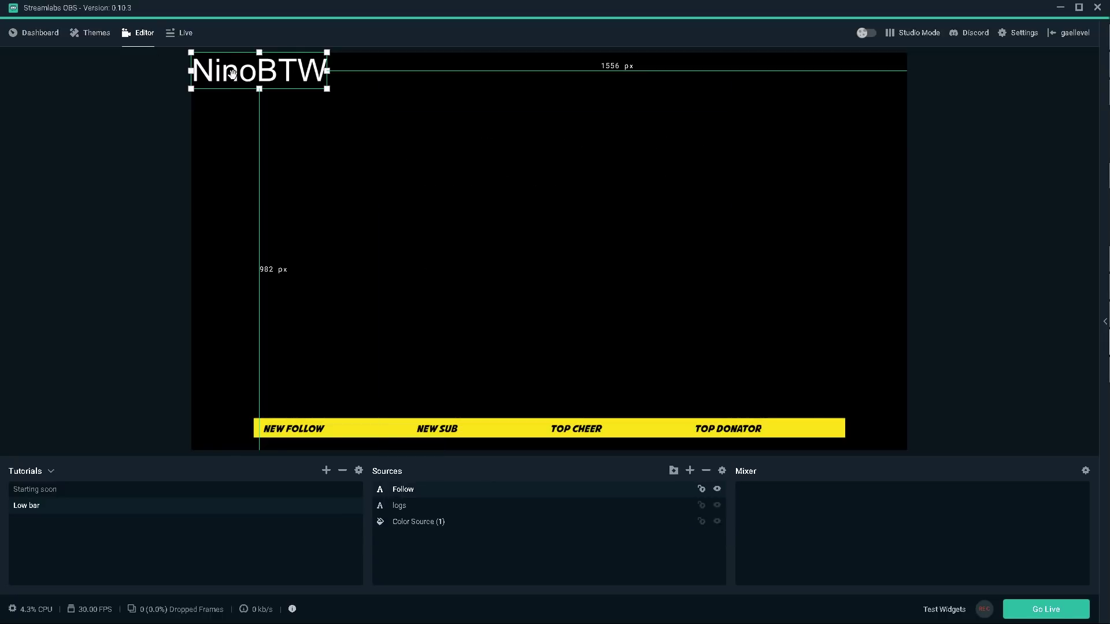
Step: Scale the Follow text down and place it above the yellow bar, about 358 px from the canvas's left edge
drag(232, 73, 371, 425)
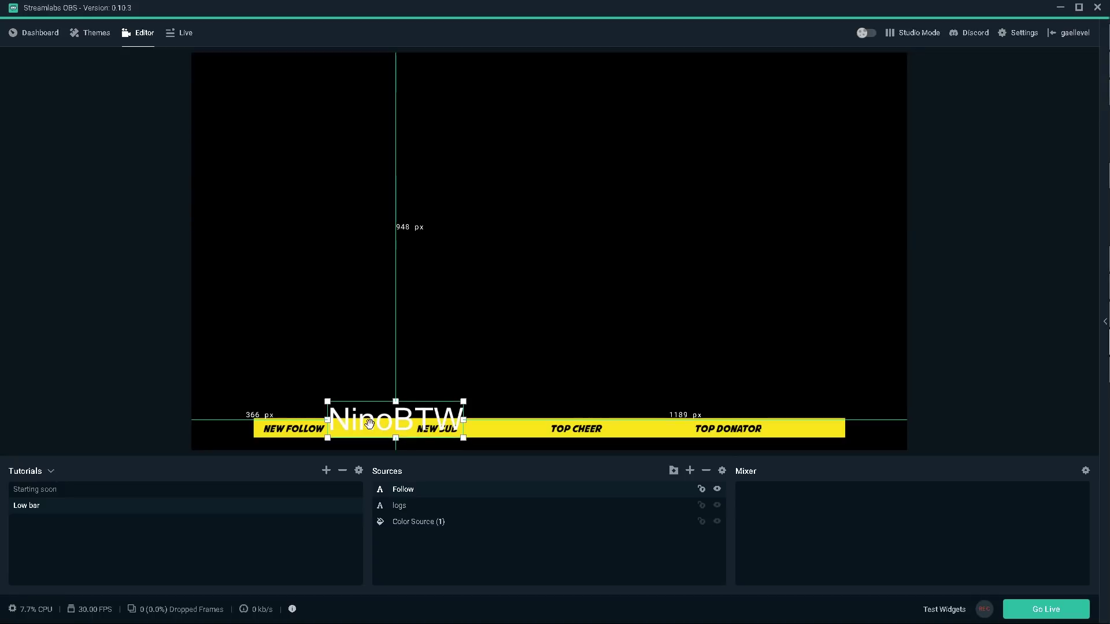
click(466, 403)
click(423, 409)
drag(463, 401, 371, 377)
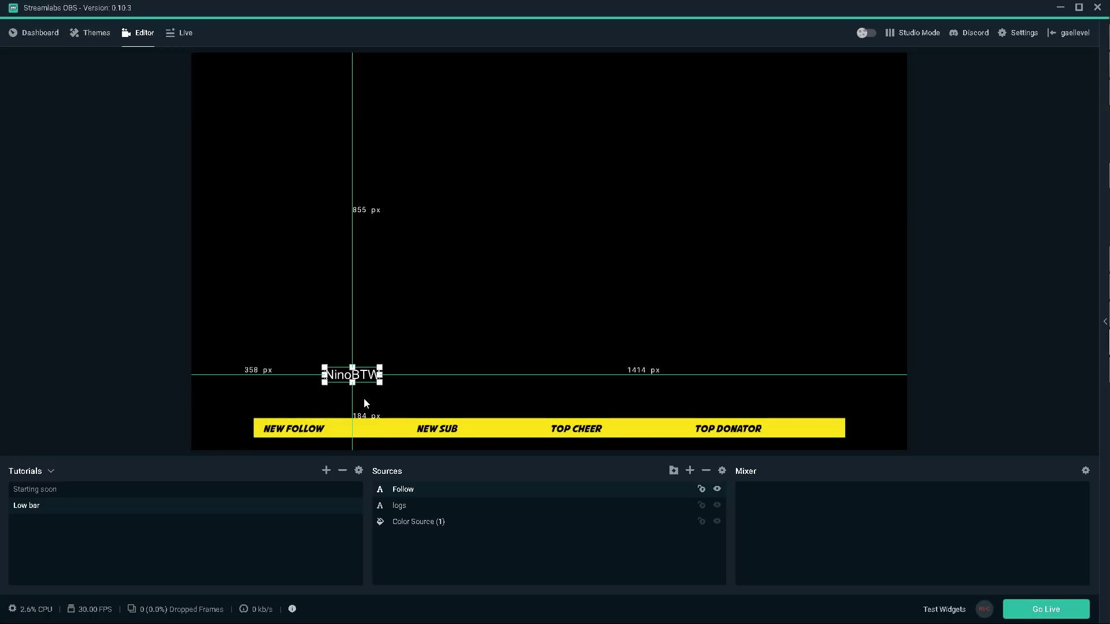
Step: Add a Scroll filter to the Follow source
right_click(412, 488)
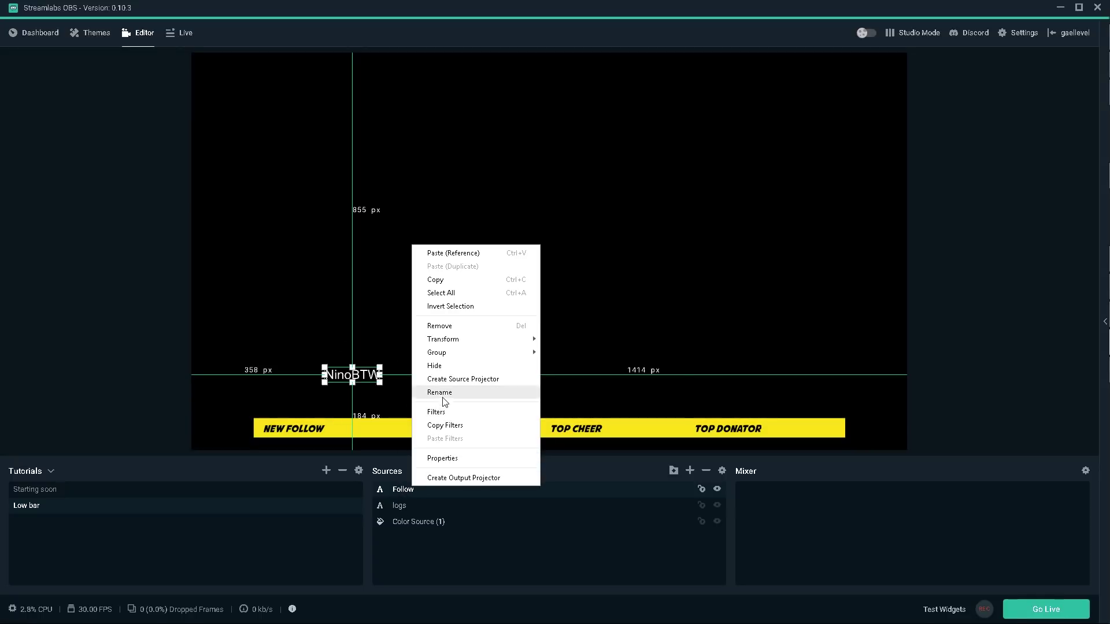
click(442, 417)
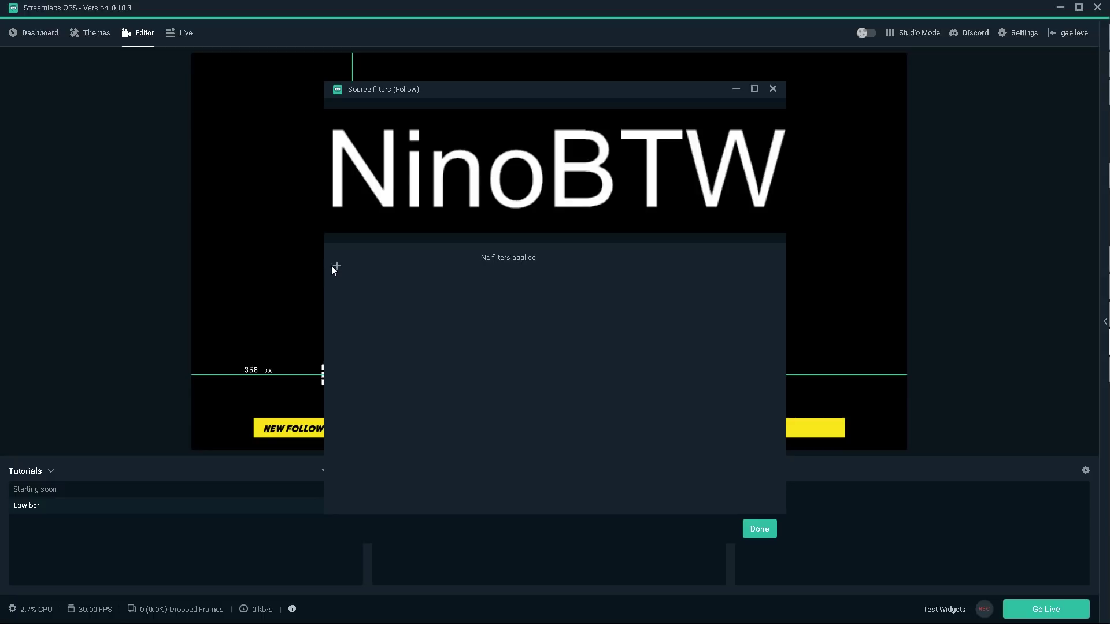
click(337, 267)
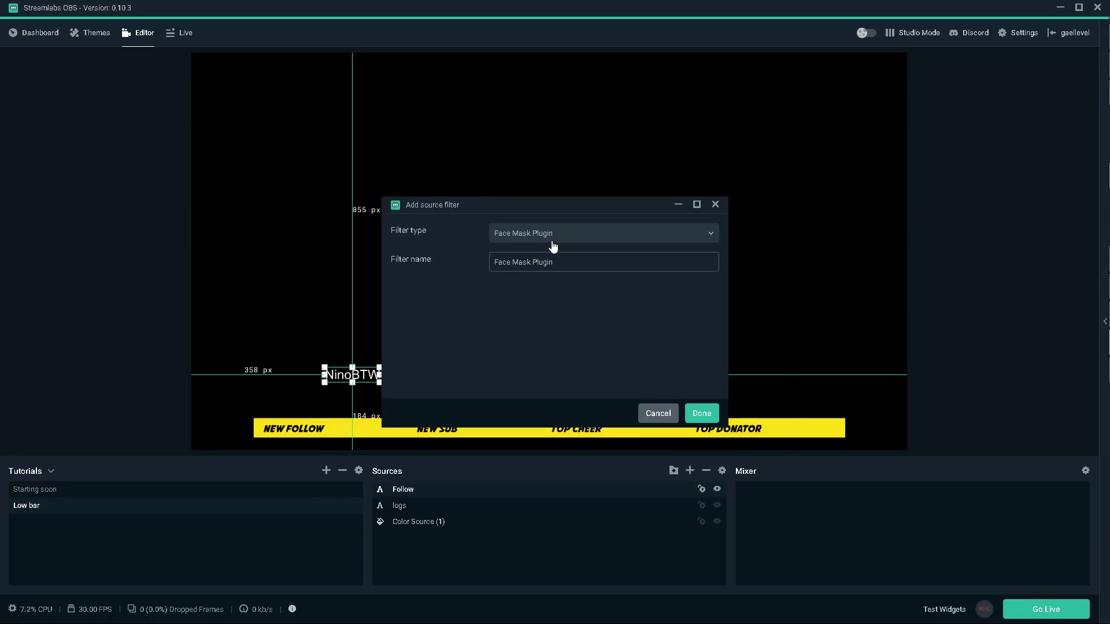
click(552, 241)
click(532, 336)
click(702, 414)
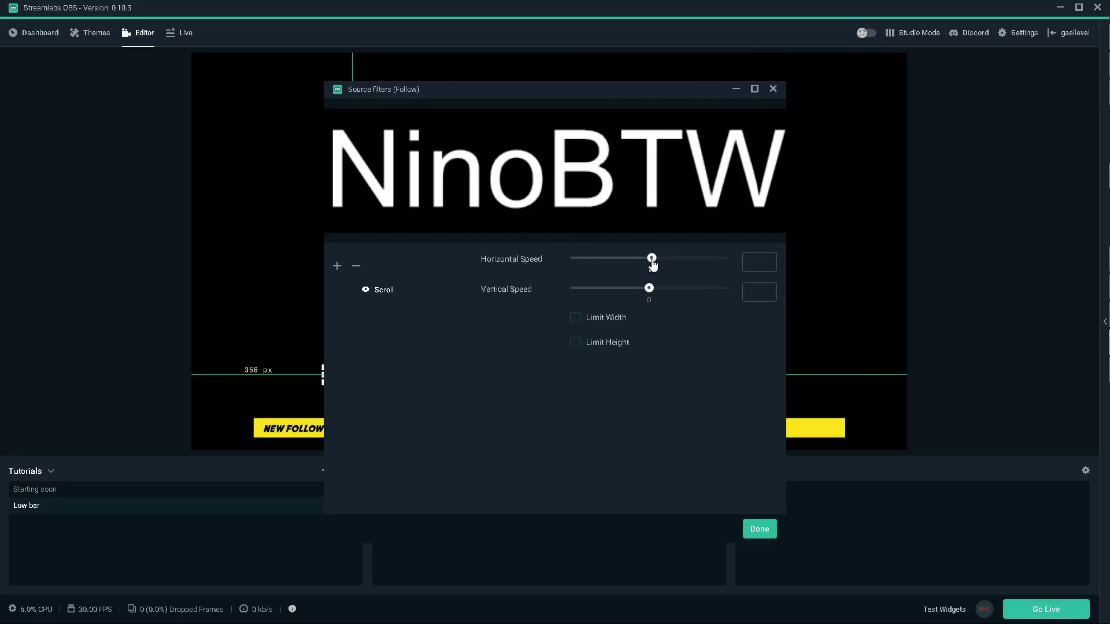
Step: Set the Scroll filter's horizontal speed to 49, enable Limit Width, and move the filters window clear of the Follow text
drag(653, 263, 658, 263)
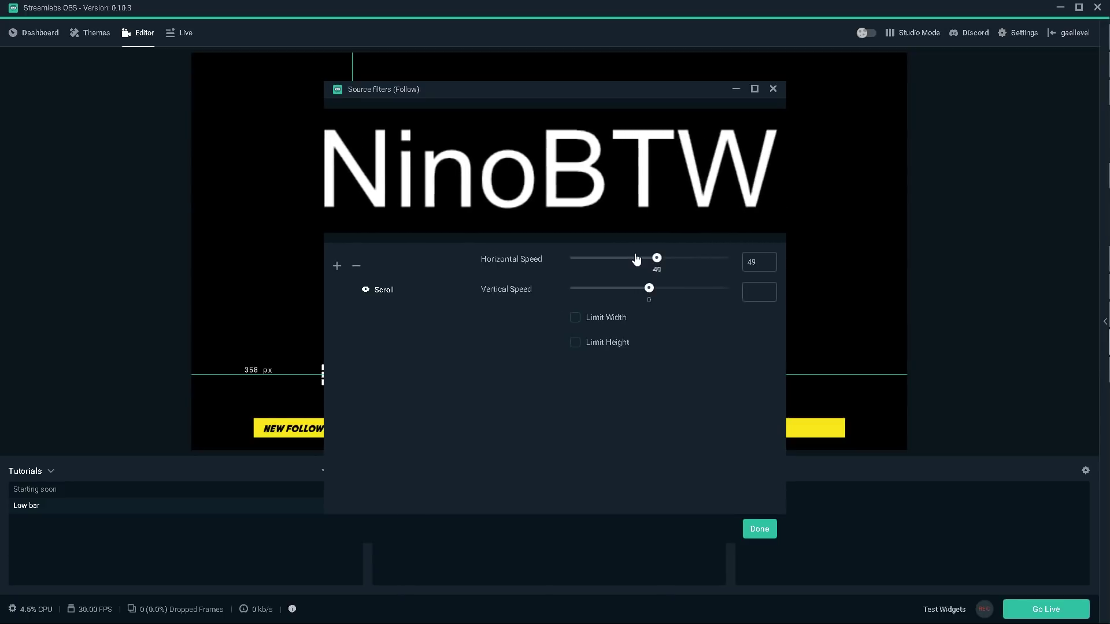
click(576, 318)
drag(457, 93, 590, 76)
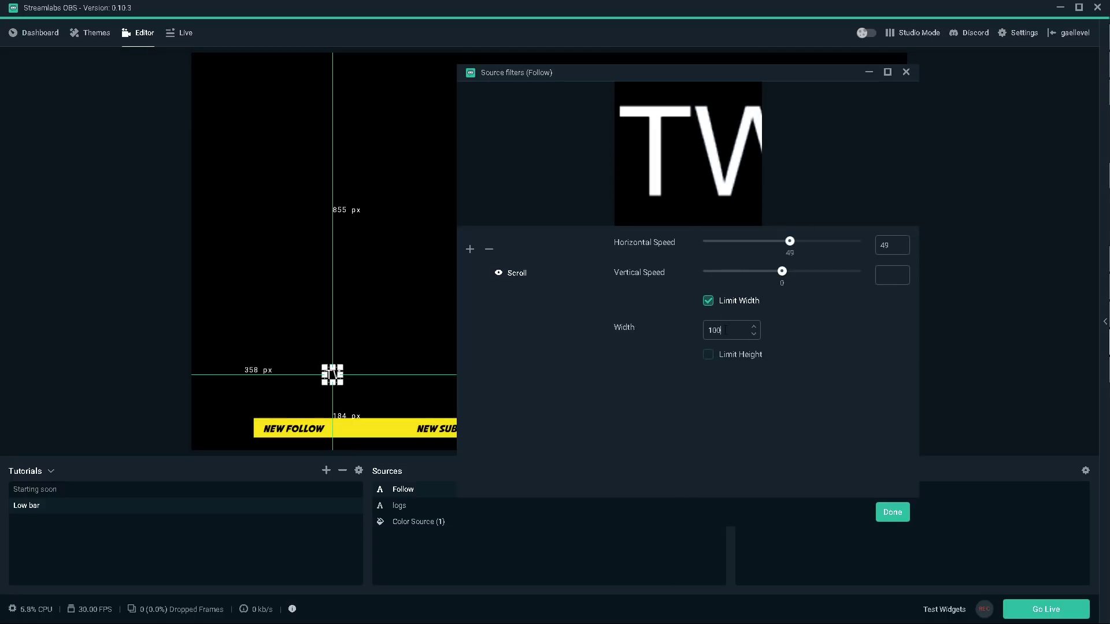
Step: Try Scroll filter widths of 250 and 400, and nudge the Follow text slightly closer to the yellow bar
key(BackSpace)
key(BackSpace)
key(BackSpace)
text(25)
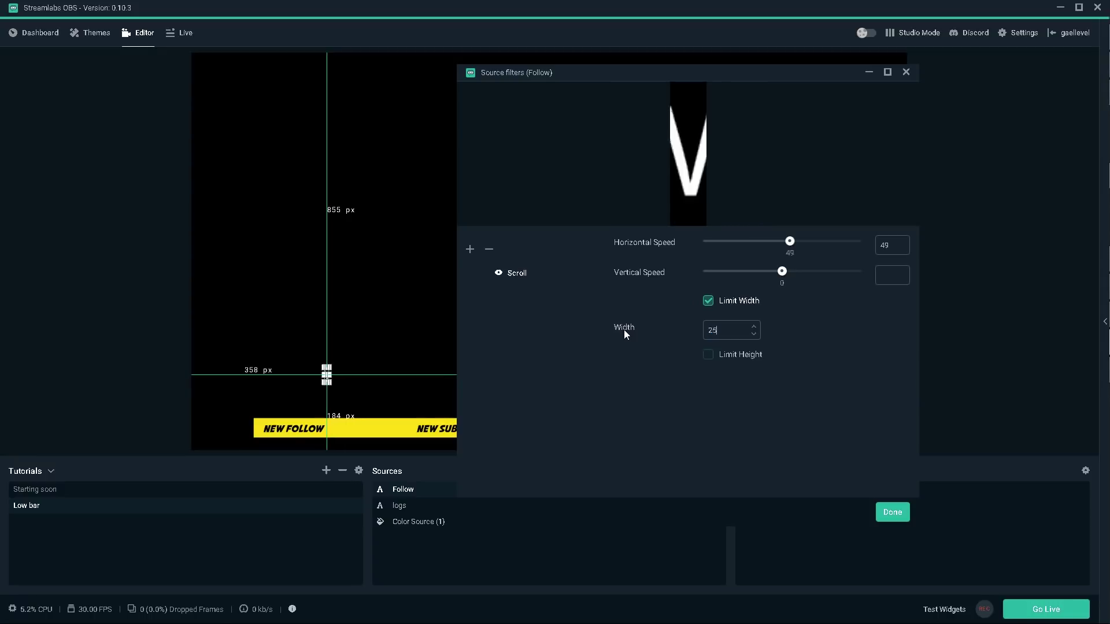
text(0)
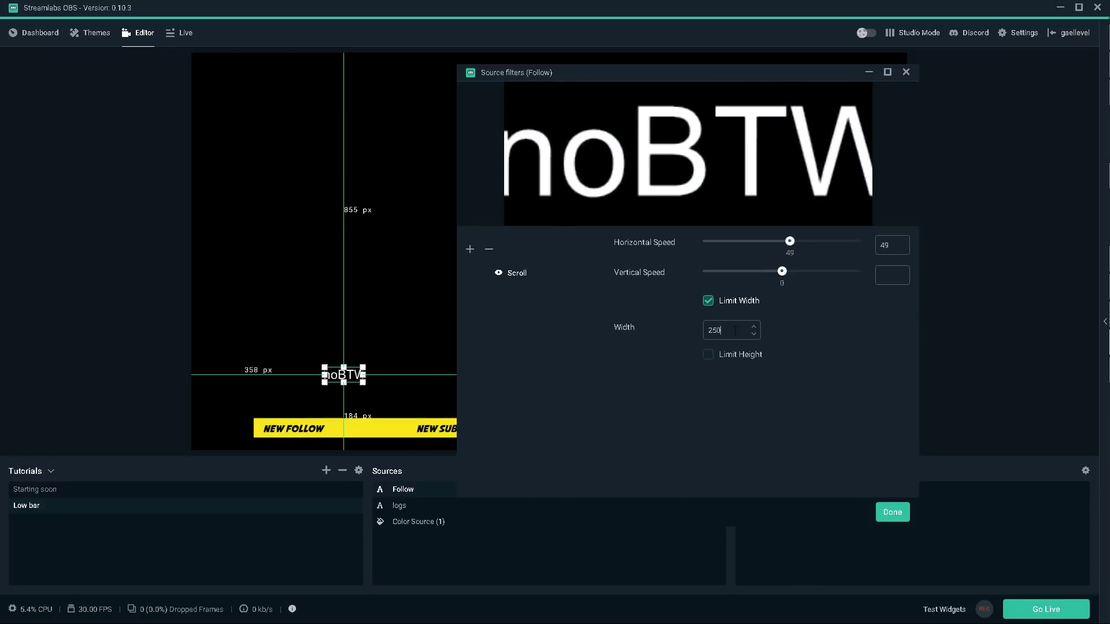
text(400)
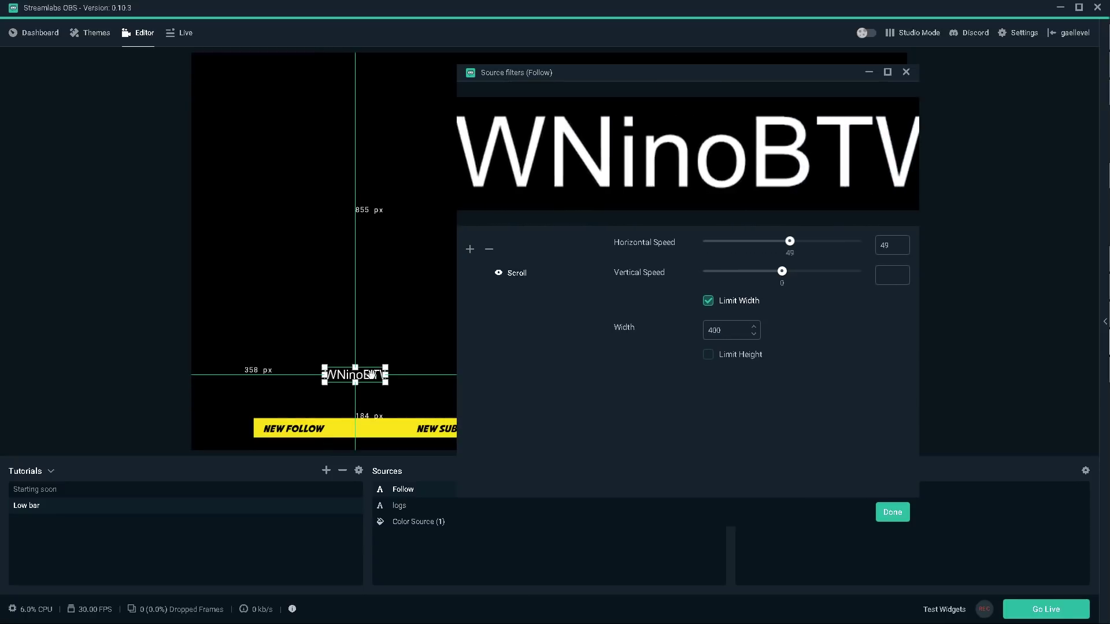
mouse_move(372, 375)
mouse_down()
mouse_move(384, 430)
mouse_move(370, 428)
mouse_move(367, 382)
mouse_up()
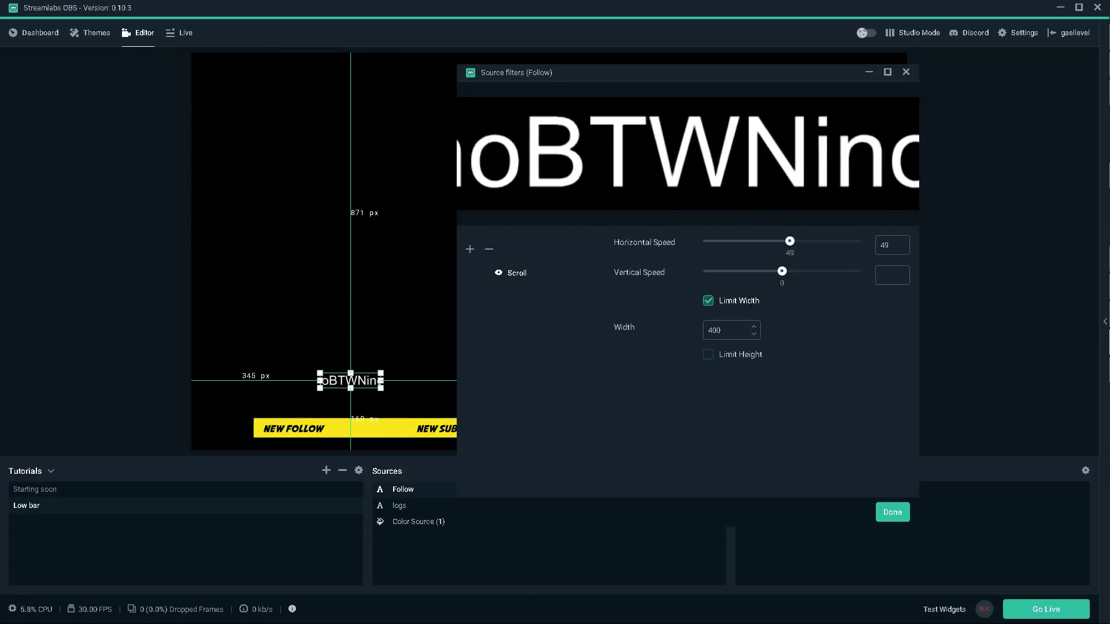
Step: Set the Scroll filter's width to 500 and place the Follow text on the yellow bar between NEW FOLLOW and NEW SUB
double_click(743, 334)
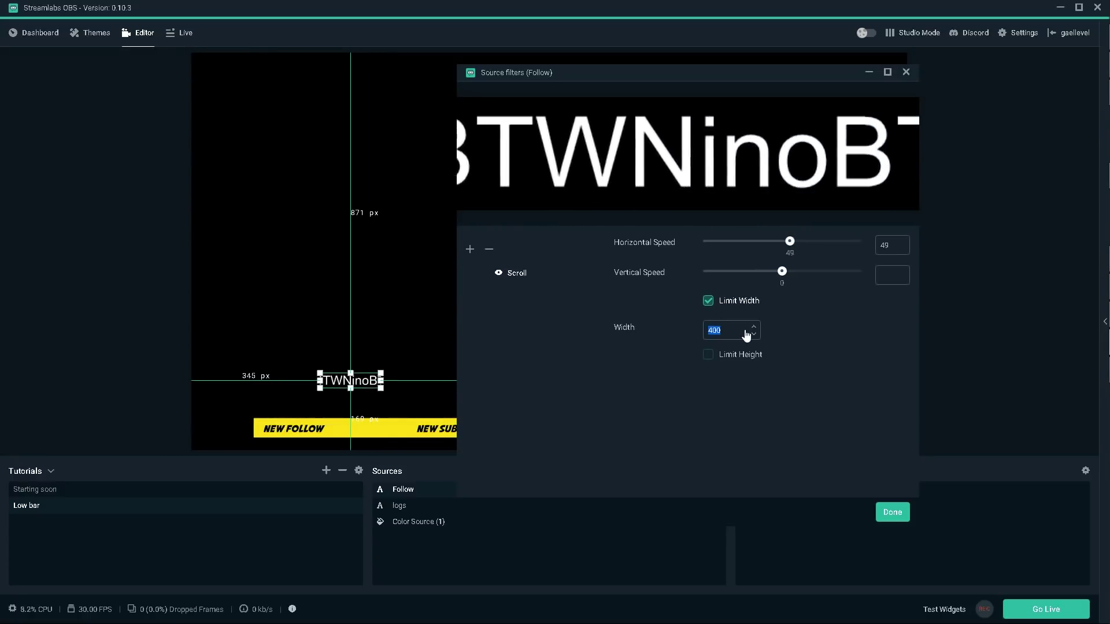
text(5800)
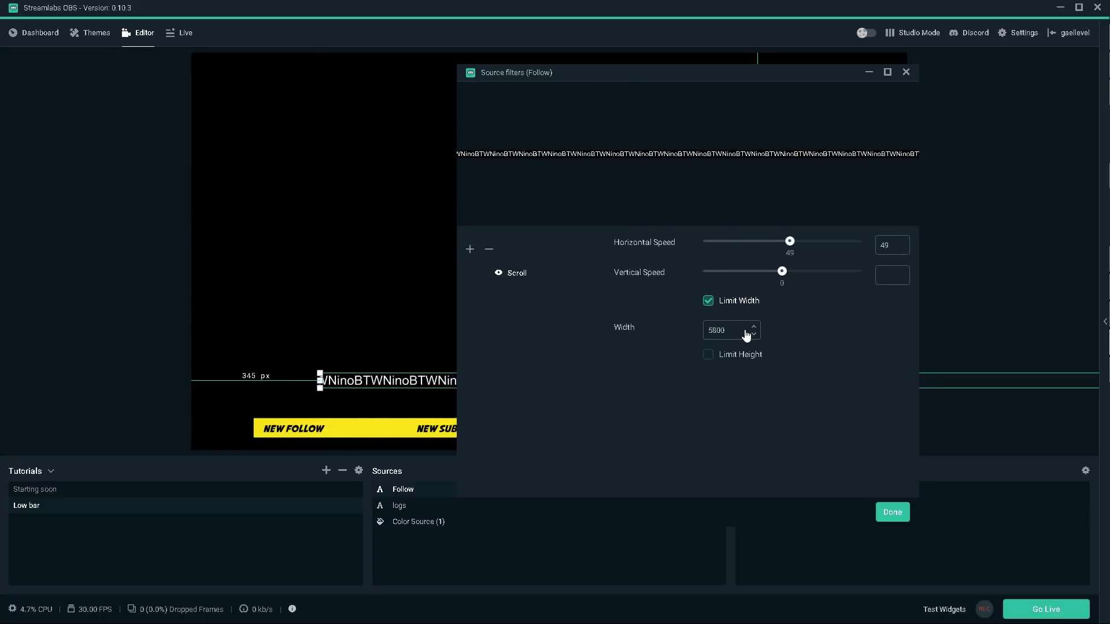
key(BackSpace)
key(BackSpace)
key(BackSpace)
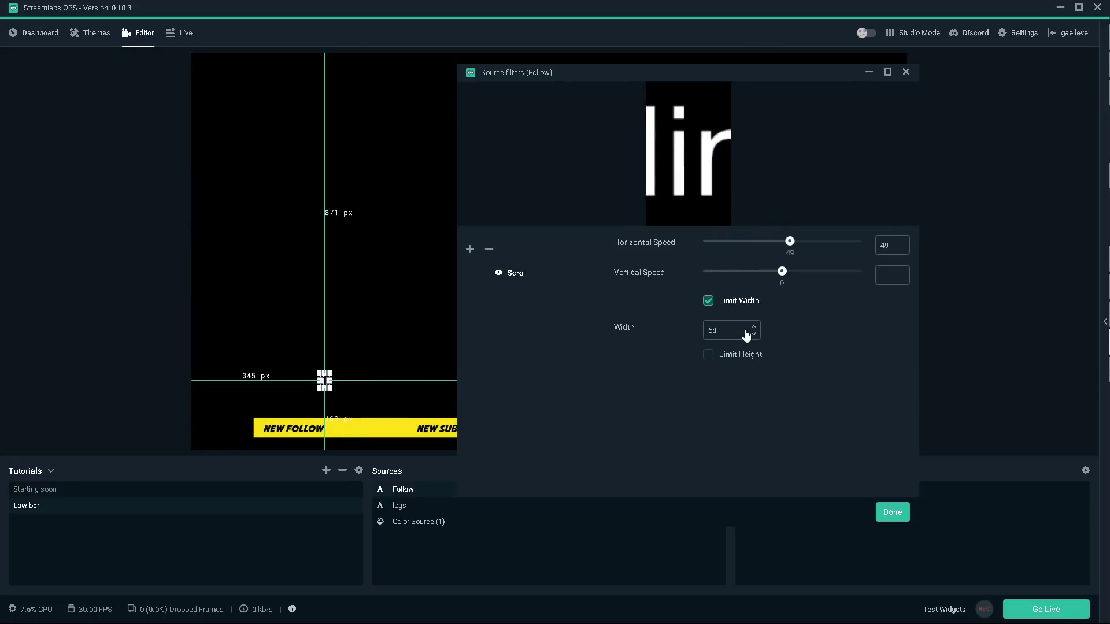
text(00)
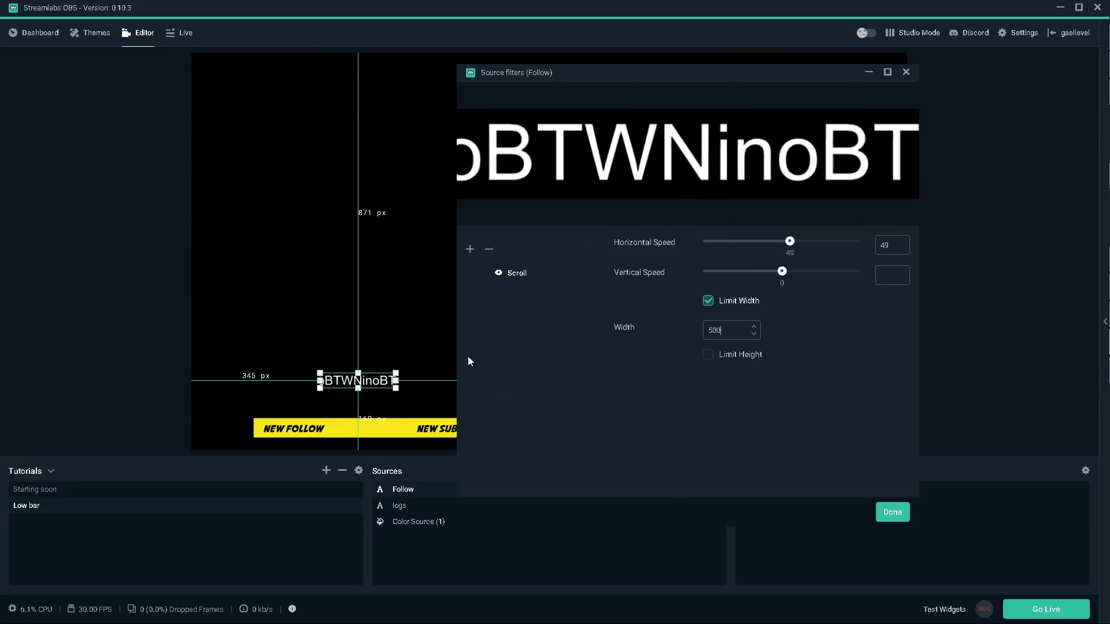
drag(336, 375, 343, 428)
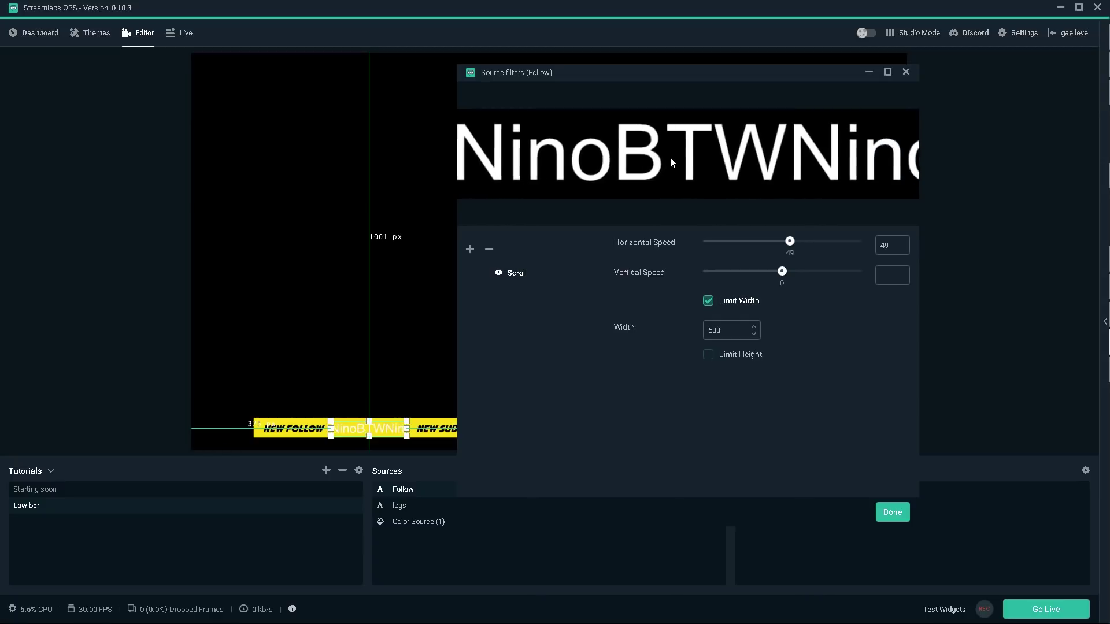
click(893, 513)
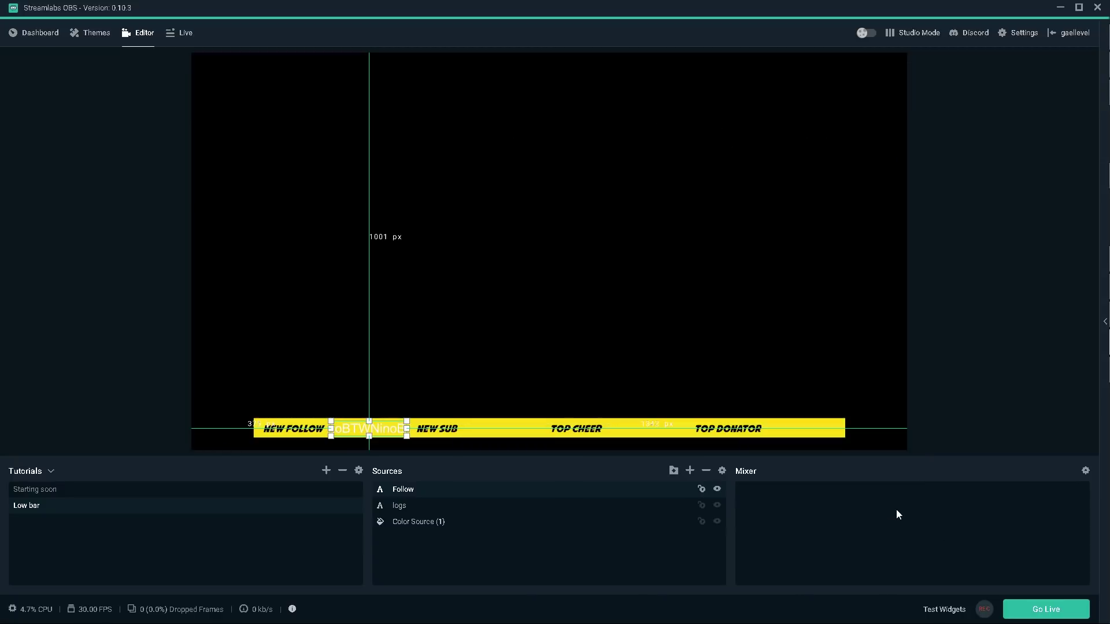
Step: Enable Use Custom Text Extents in the Follow source's properties
double_click(425, 496)
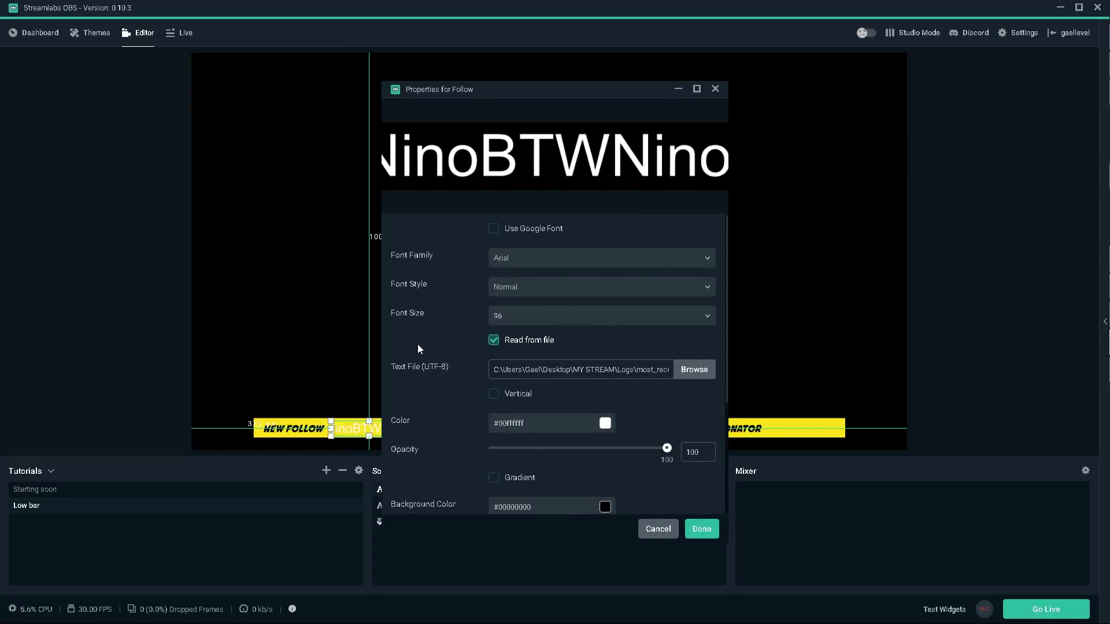
scroll(417, 345, down, 5)
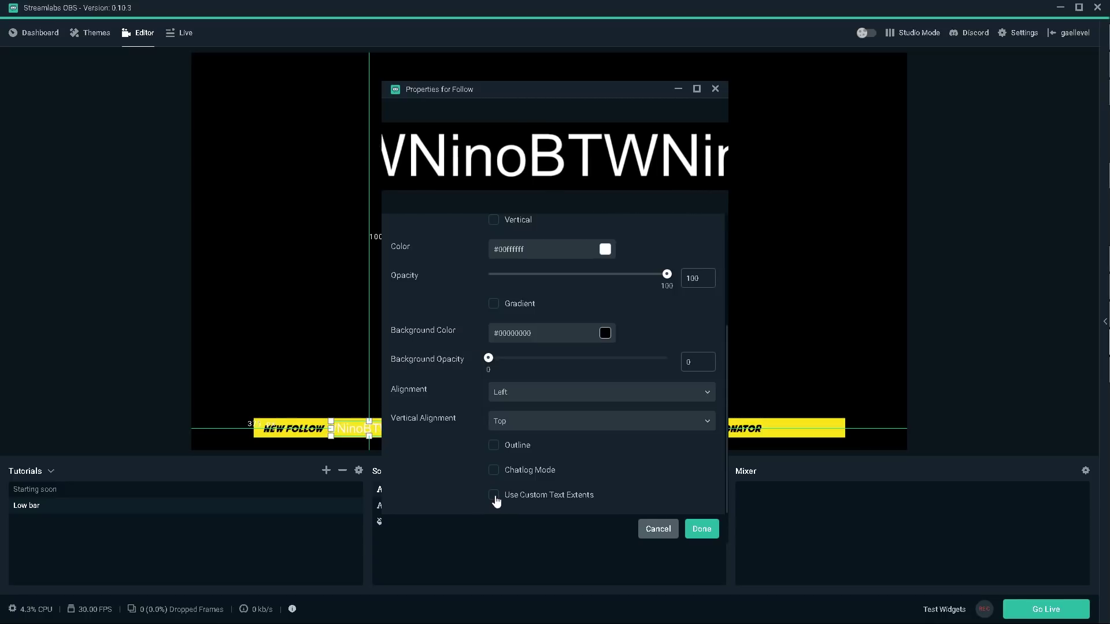
click(495, 496)
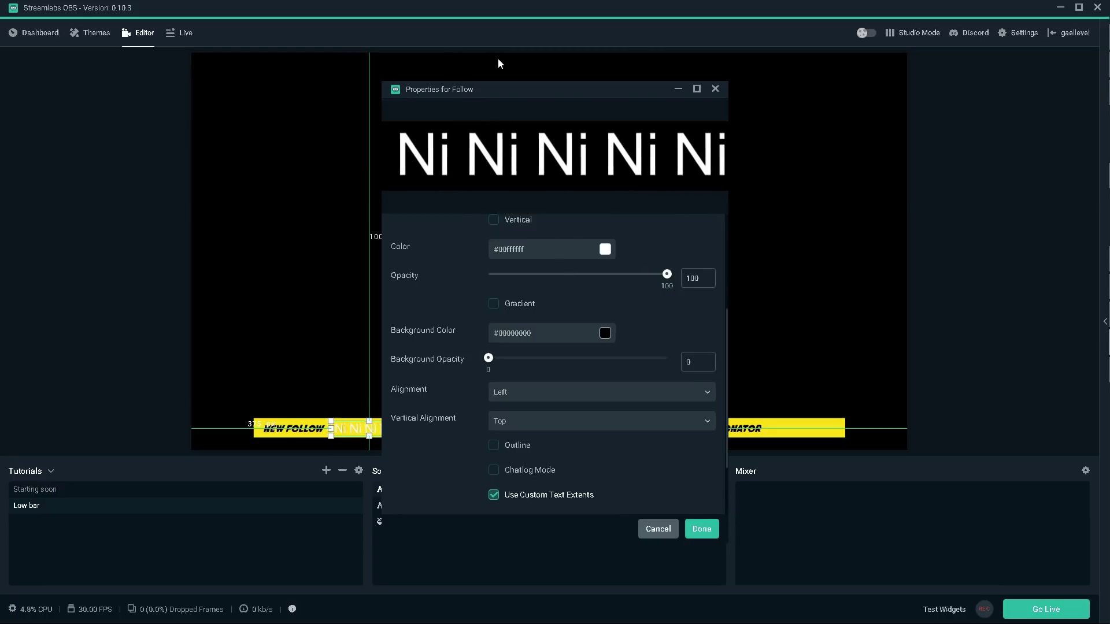
scroll(439, 416, down, 1)
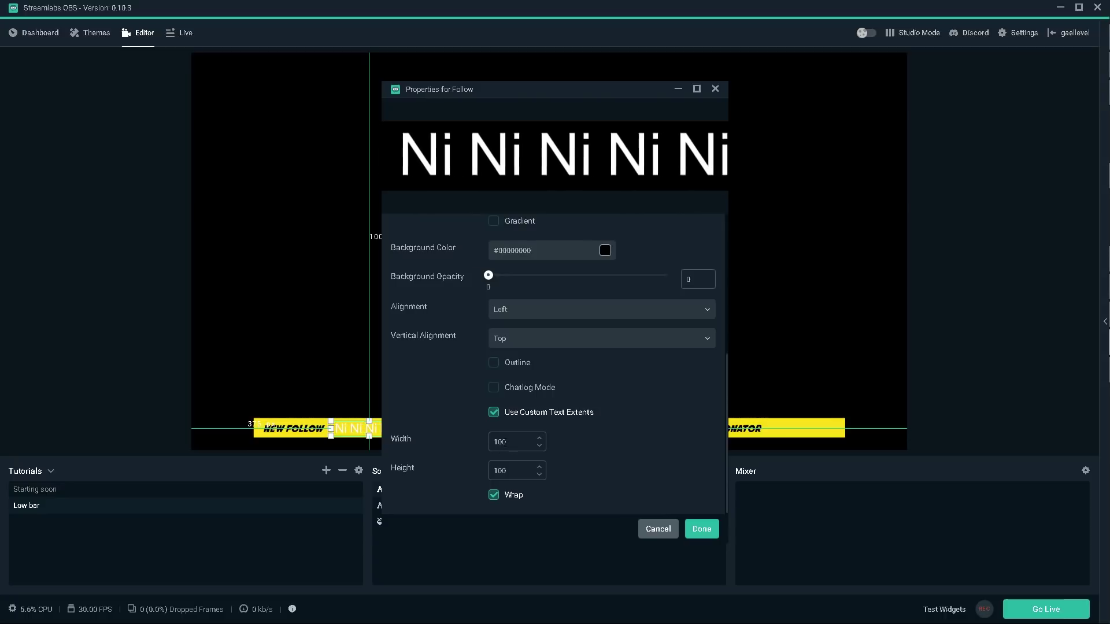
Step: Set the custom text extents width of the Follow source to 500 and apply the properties
drag(497, 442, 476, 443)
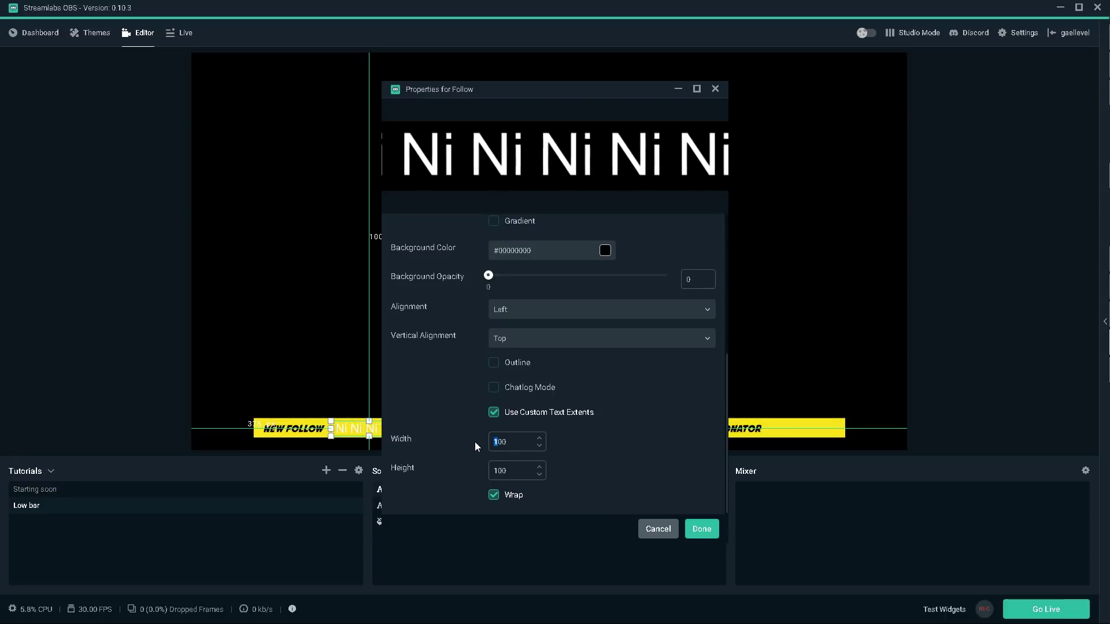
text(5)
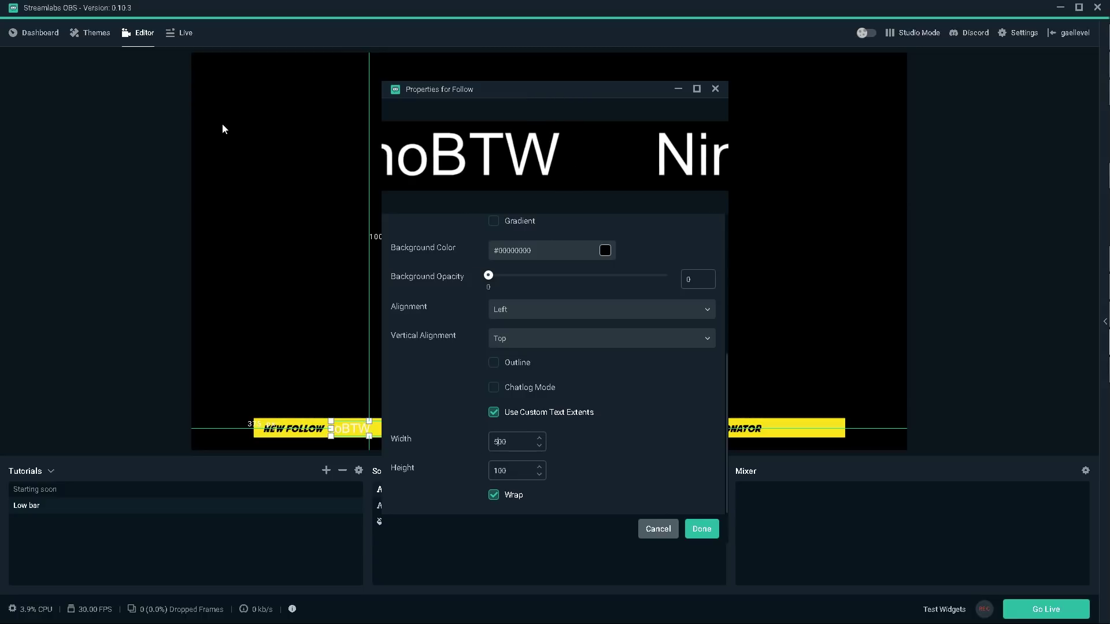
drag(497, 92, 598, 100)
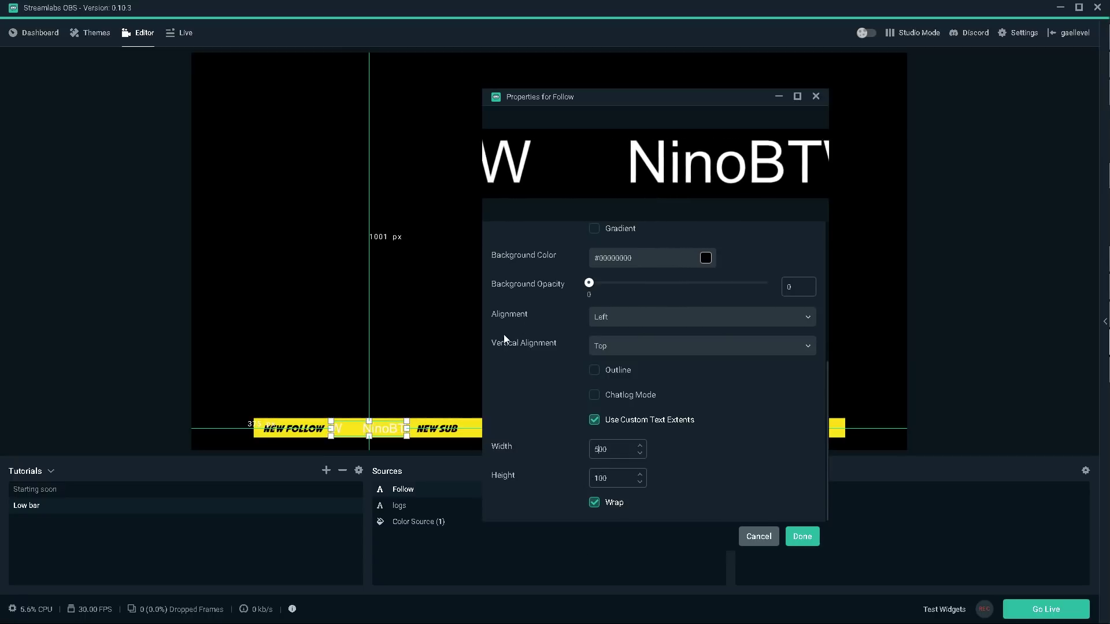
click(802, 536)
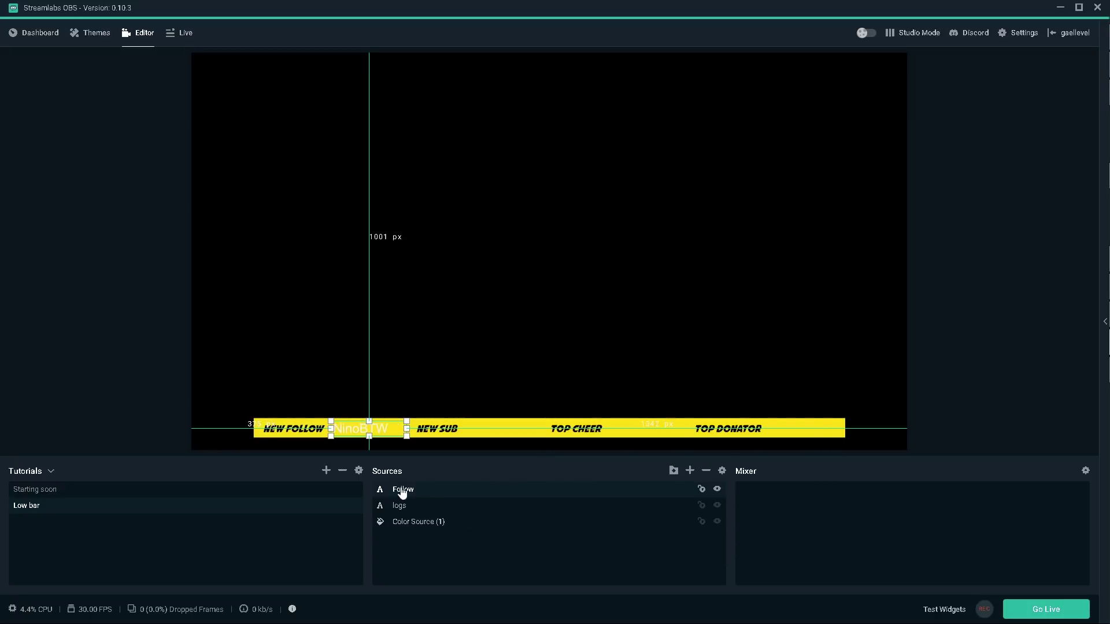
Step: Change the text color of the Follow source to near-black, apply it and deselect the source
double_click(403, 491)
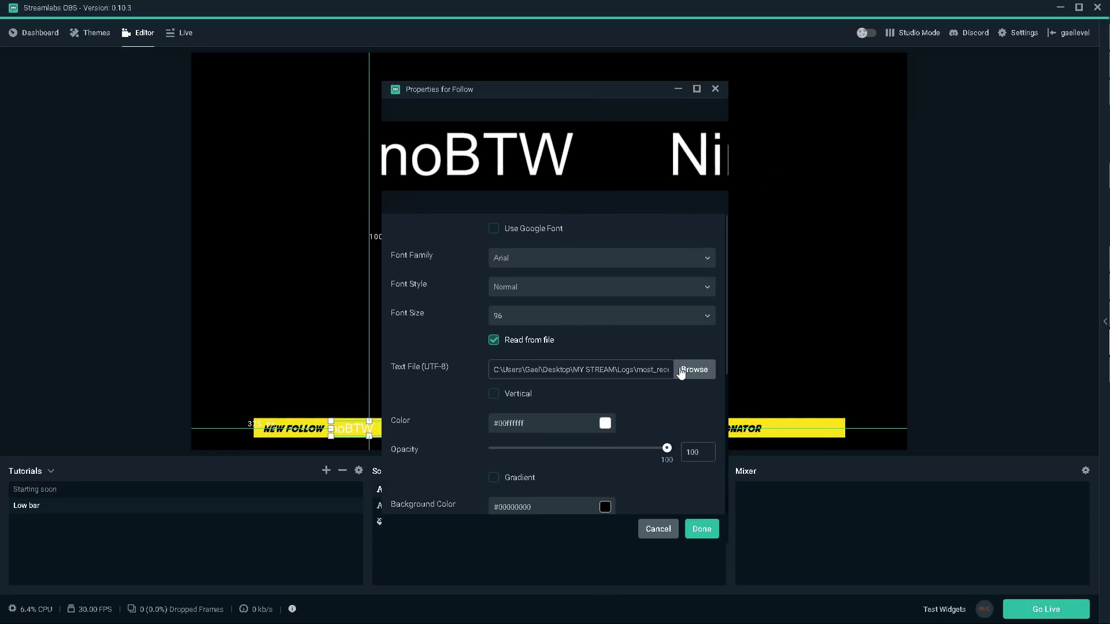
click(604, 424)
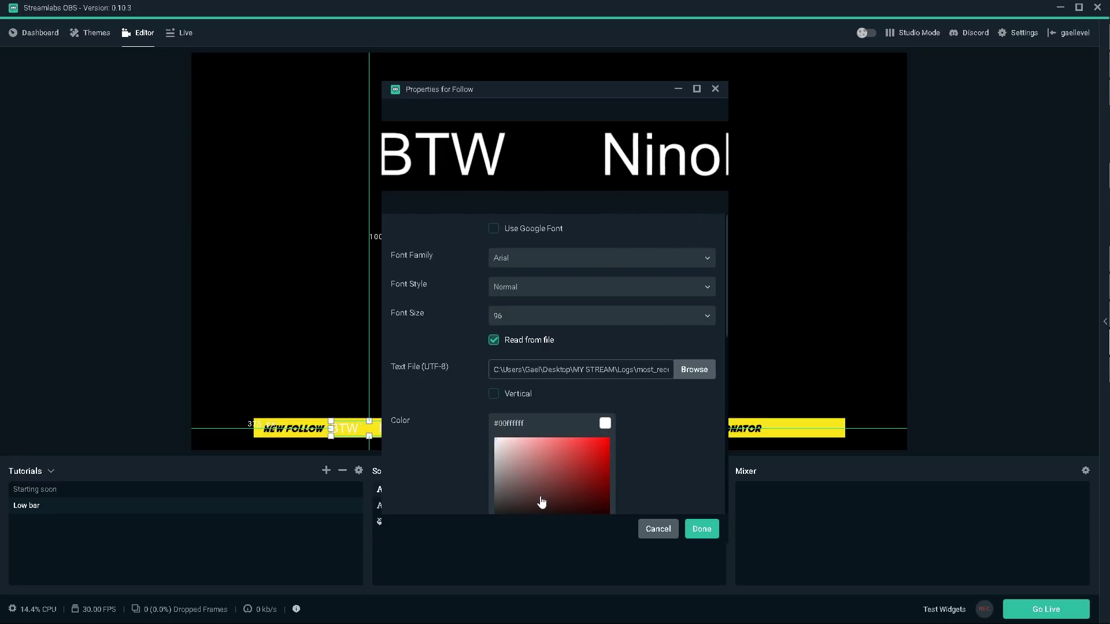
click(585, 452)
scroll(669, 438, down, 1)
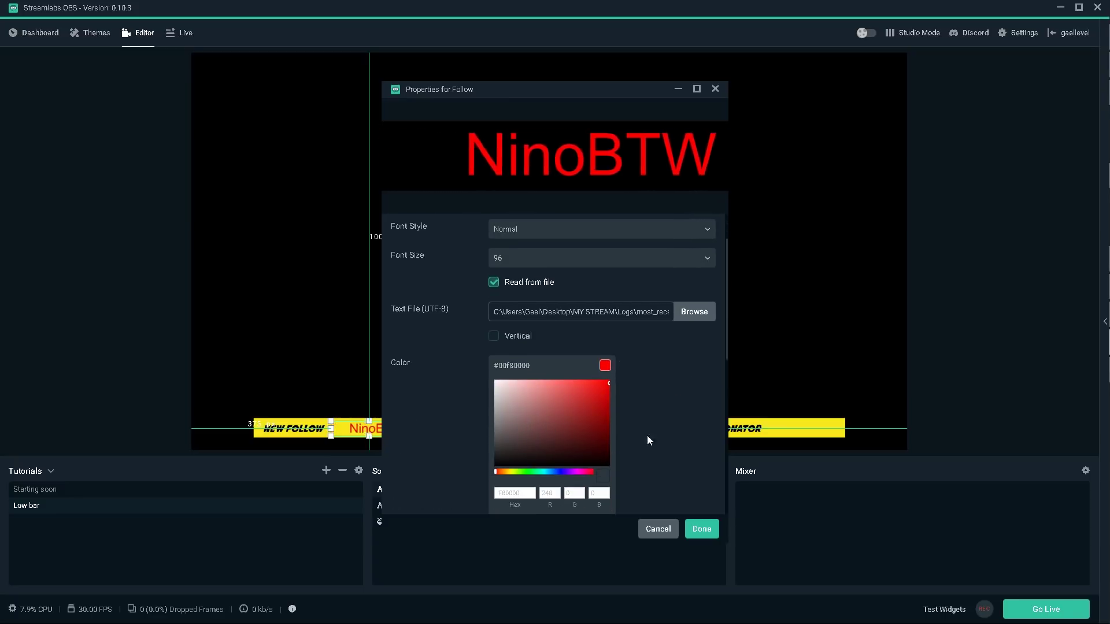
click(495, 465)
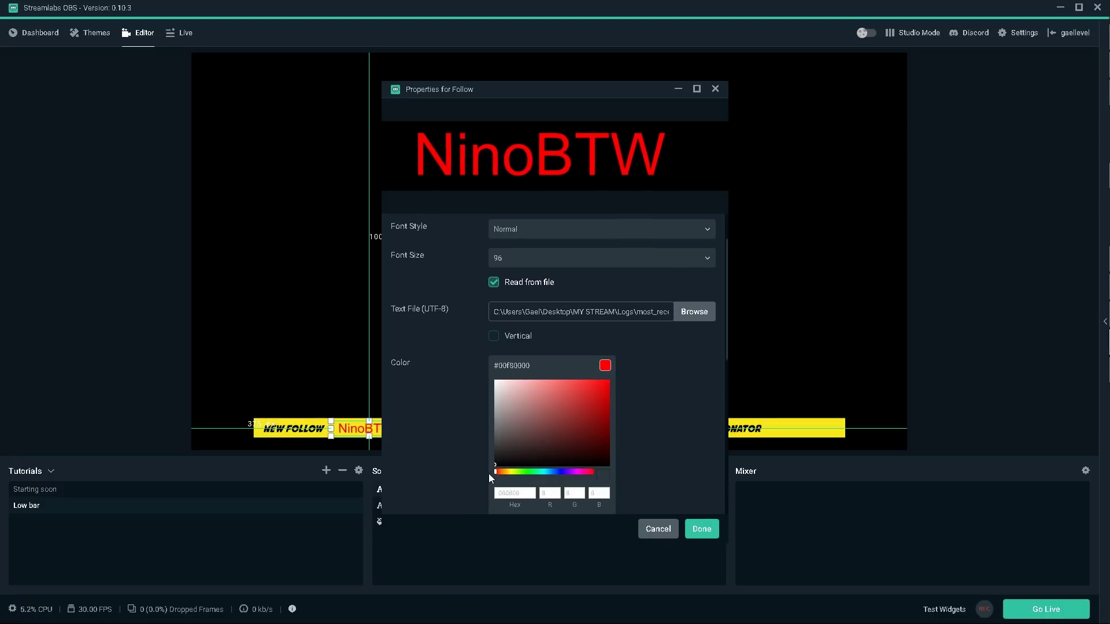
click(702, 529)
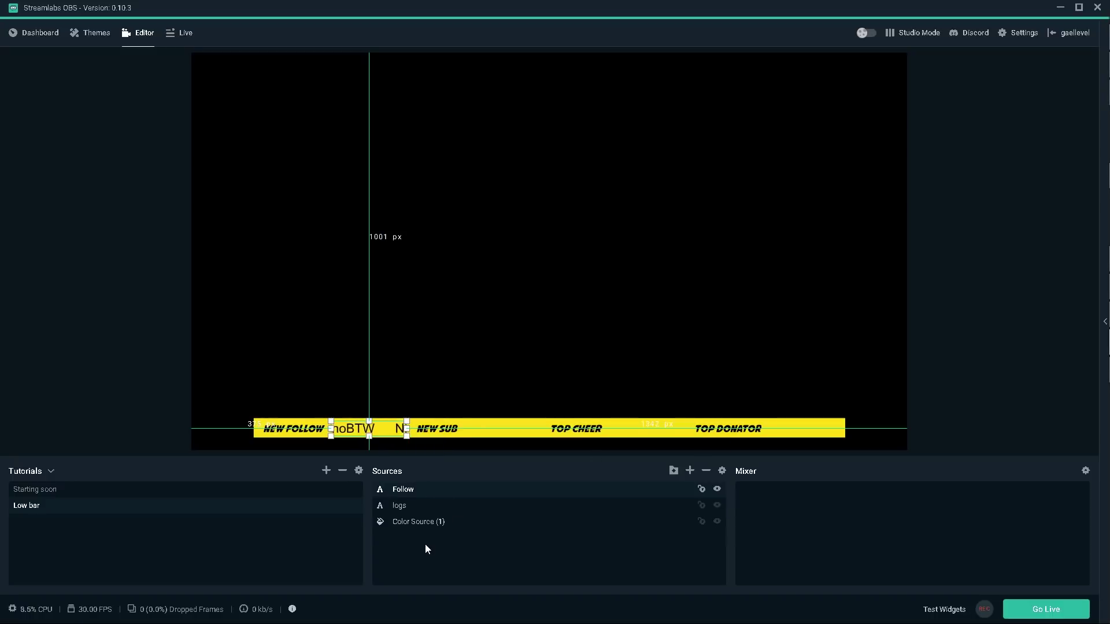
click(197, 274)
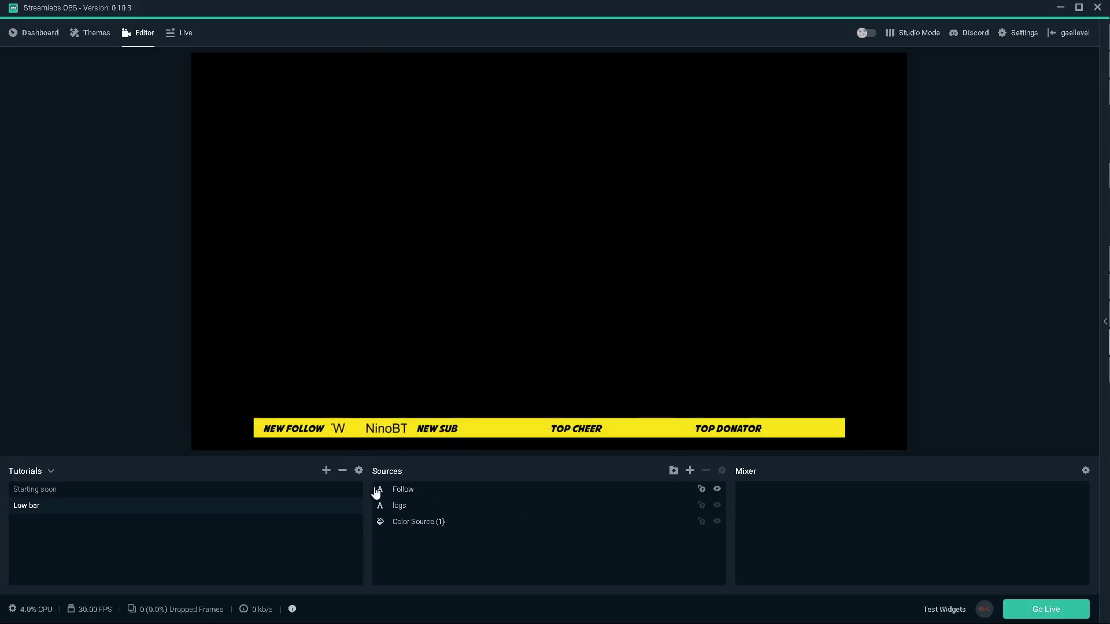
Step: Try to duplicate the Follow source and place the copy beside the NEW SUB label on the yellow bar
right_click(404, 491)
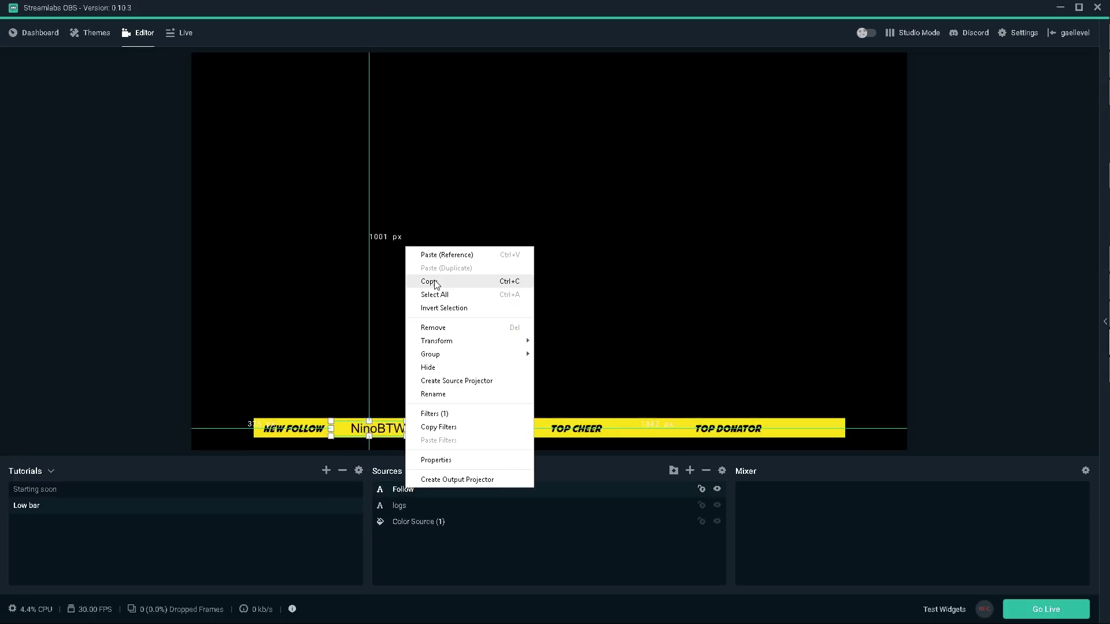
click(435, 282)
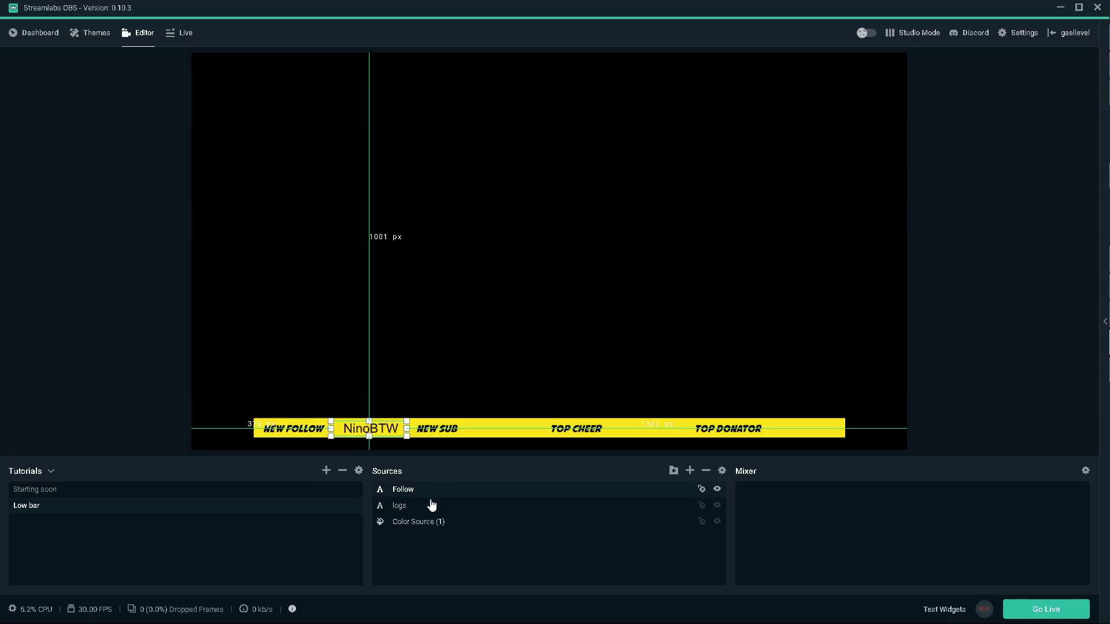
right_click(421, 550)
click(449, 478)
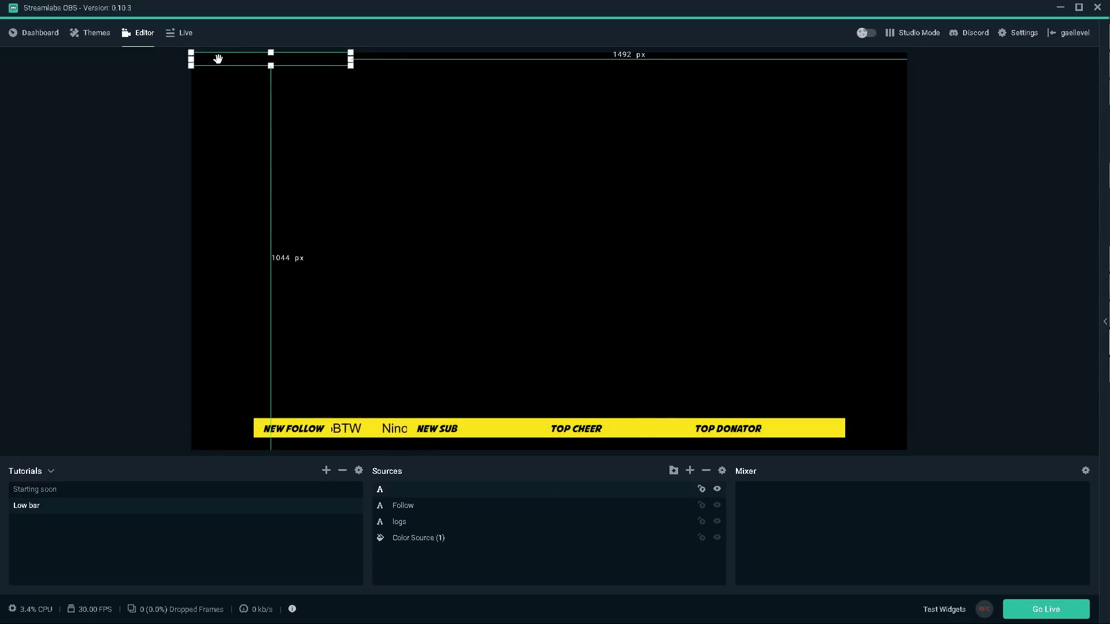
drag(218, 58, 460, 429)
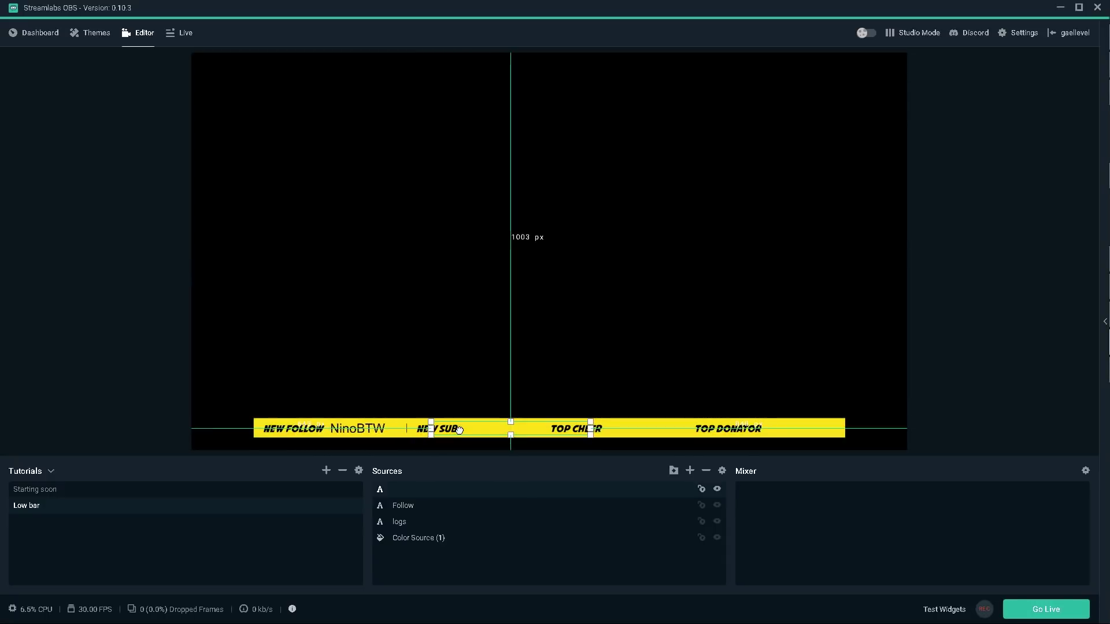
Step: Check the properties of the unnamed blank text source, then remove it from the scene
double_click(411, 491)
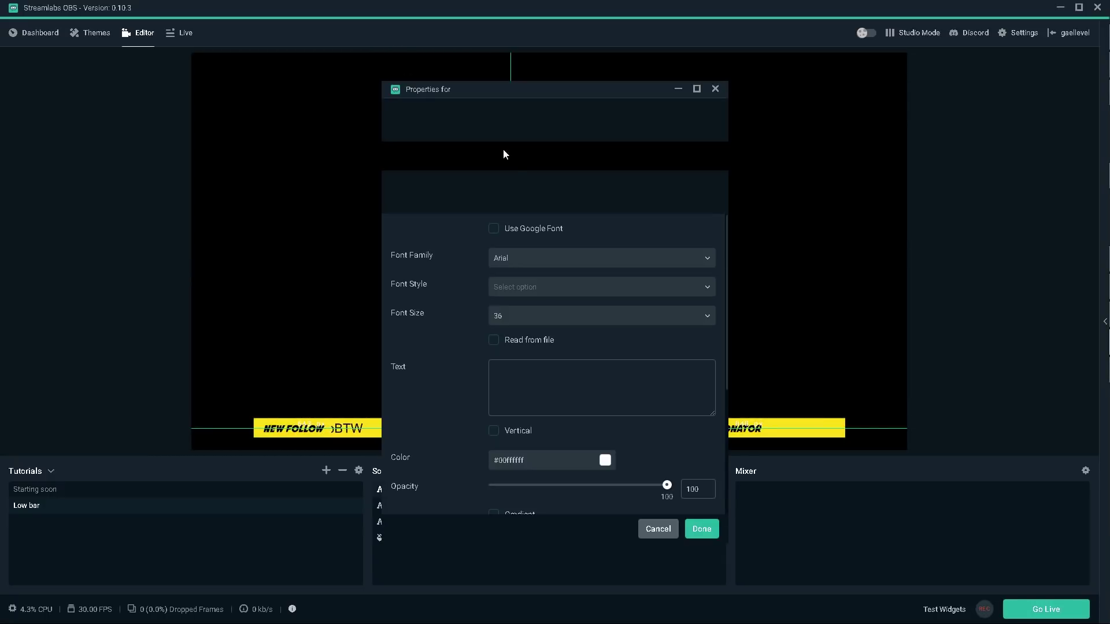
scroll(440, 280, down, 2)
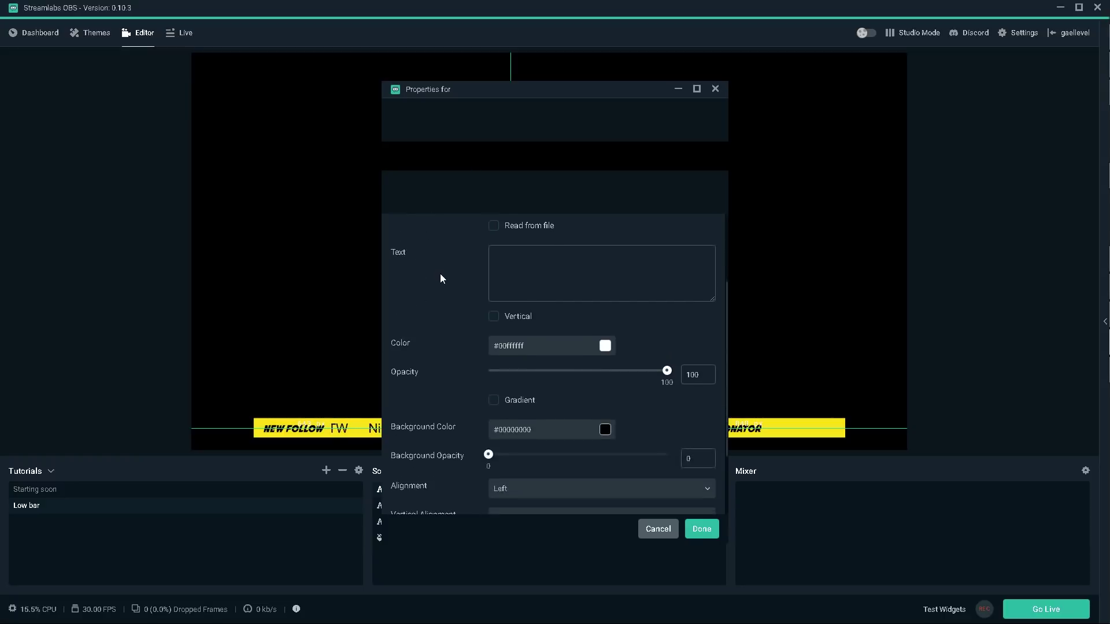
scroll(439, 273, up, 2)
click(658, 529)
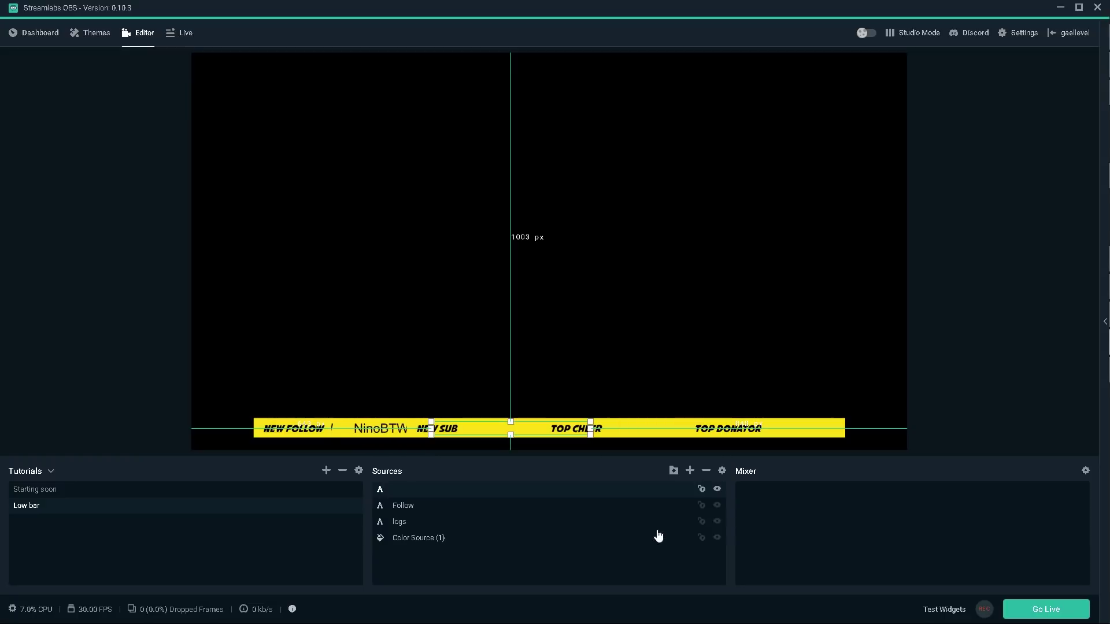
right_click(477, 496)
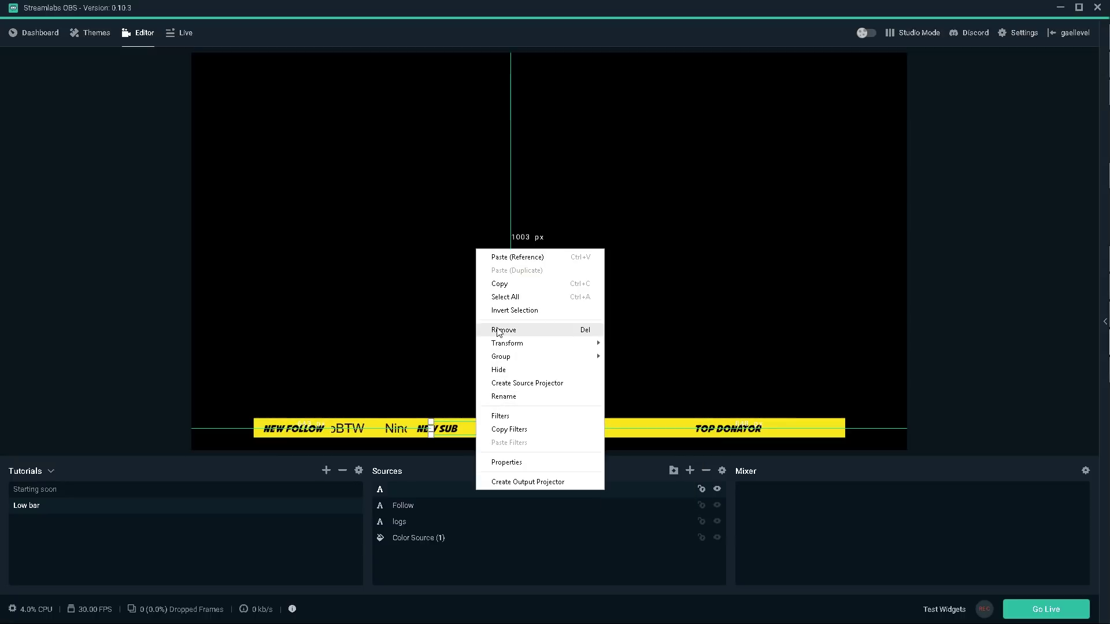
click(499, 331)
click(601, 318)
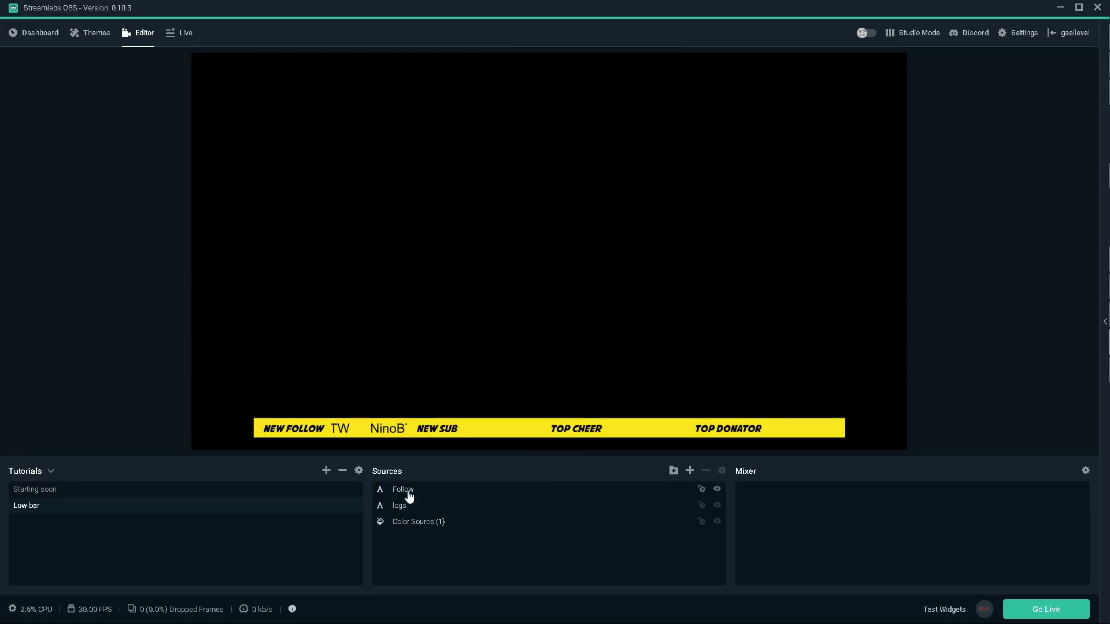
Step: Copy the Follow source, paste it as a duplicate and place it between the NEW SUB and TOP CHEER labels
click(407, 491)
right_click(407, 490)
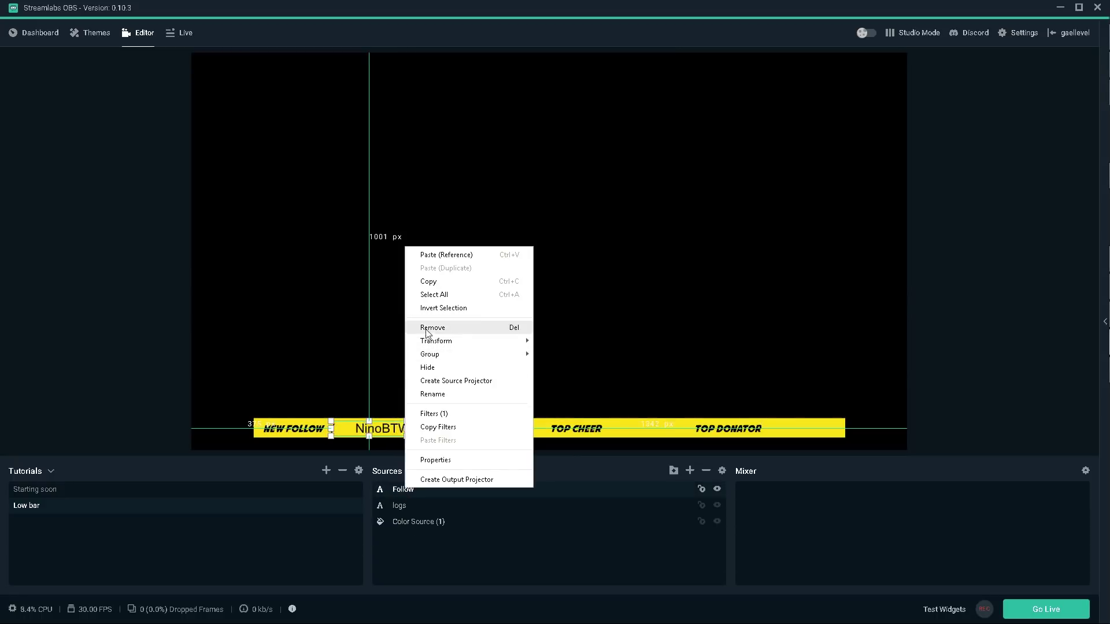
click(425, 281)
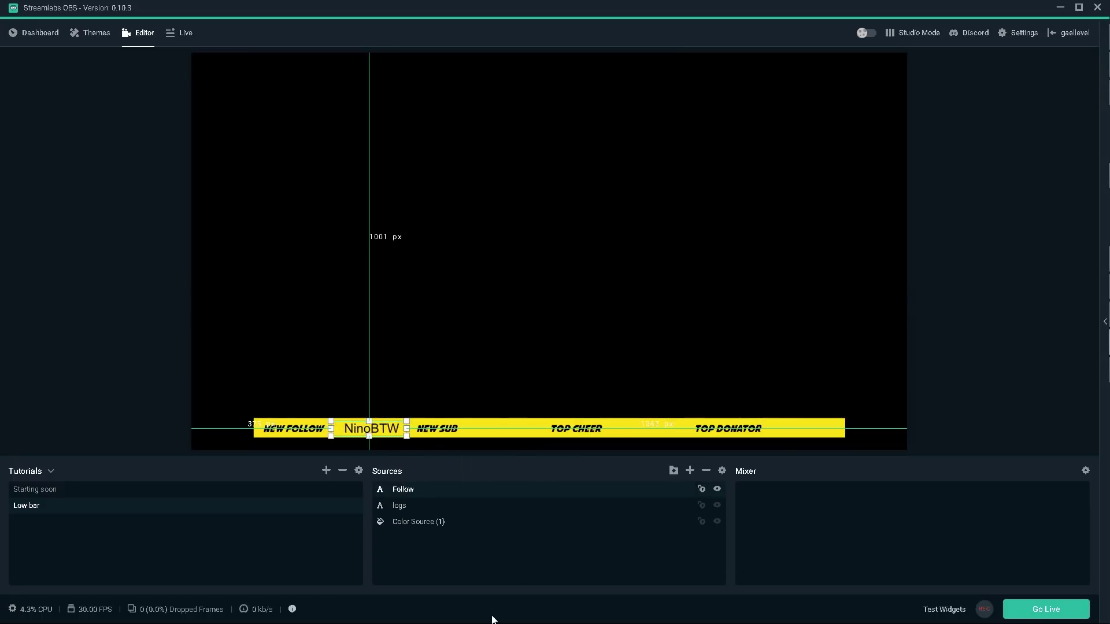
right_click(414, 562)
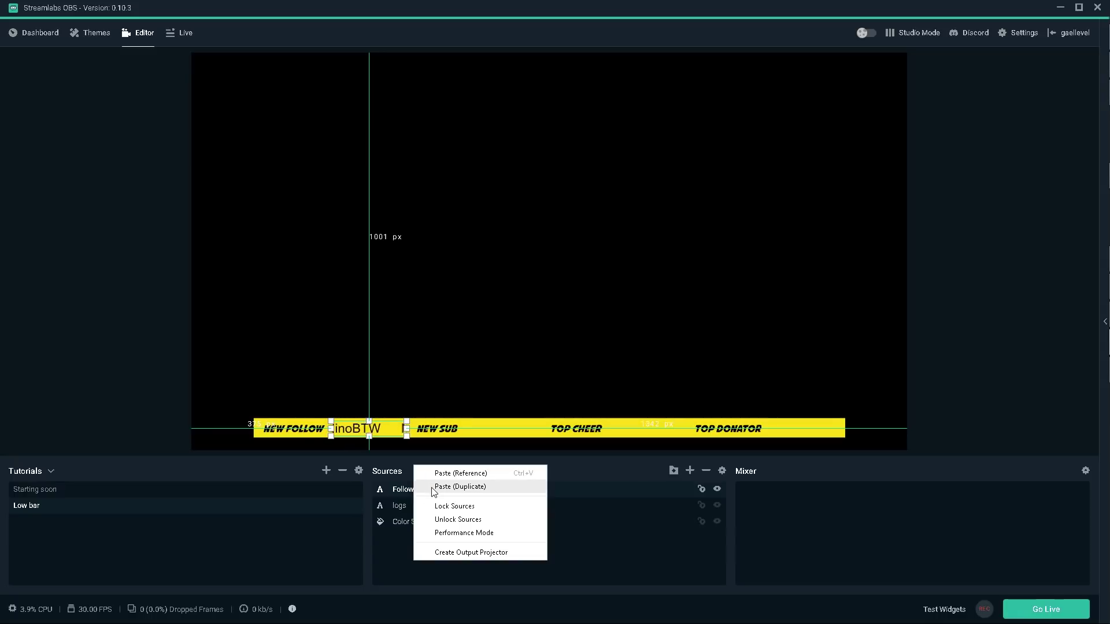
click(461, 487)
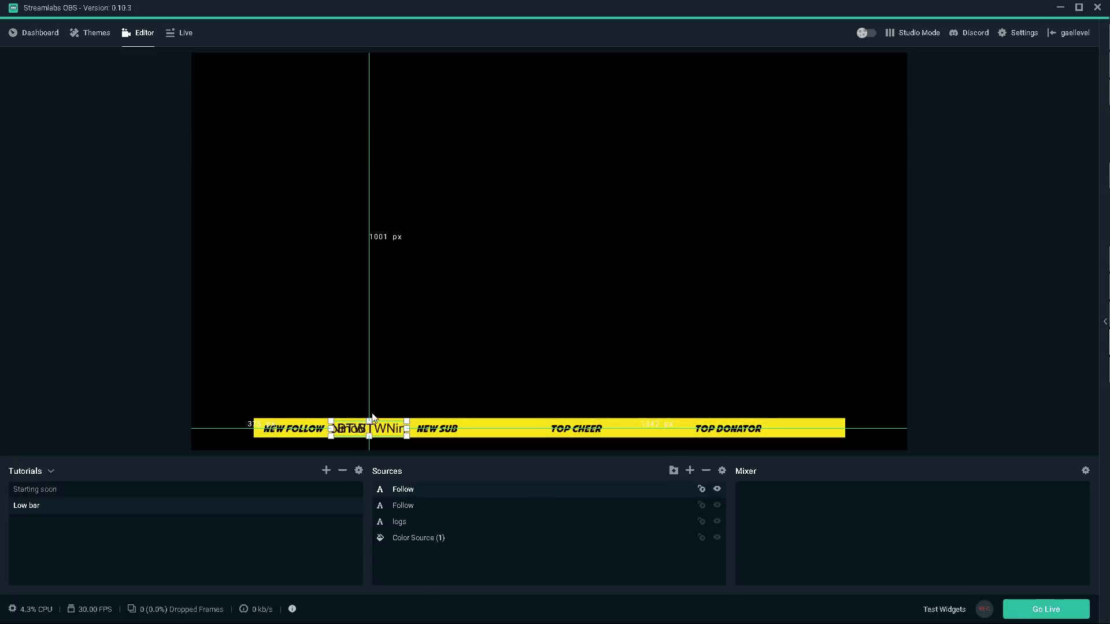
drag(343, 429, 475, 429)
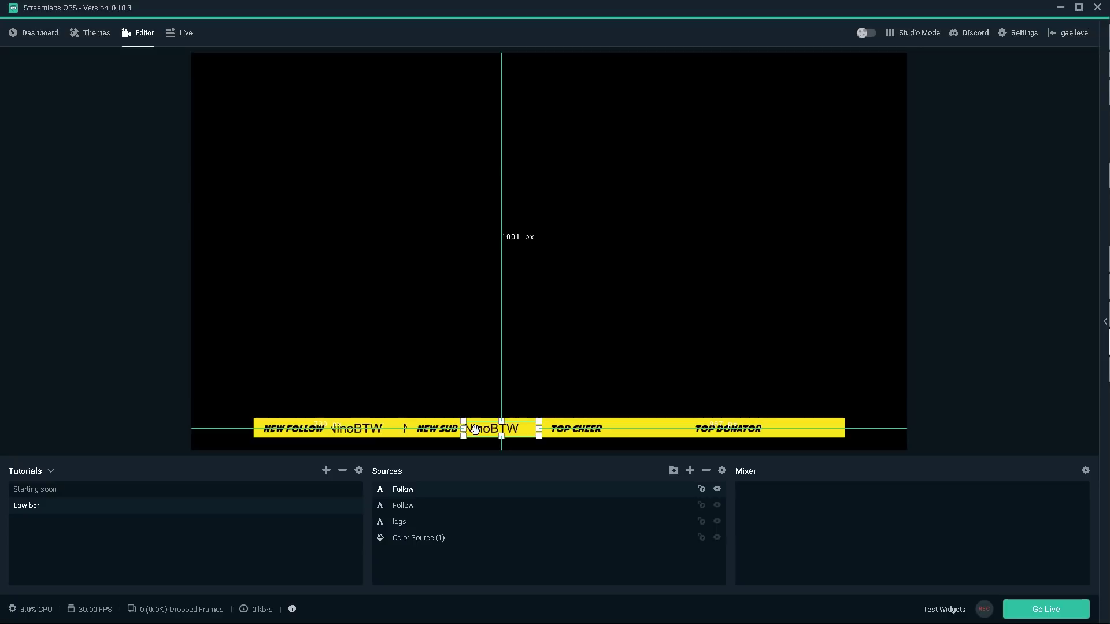
Step: Rename the duplicated Follow source beside the NEW SUB label as Sub
right_click(399, 490)
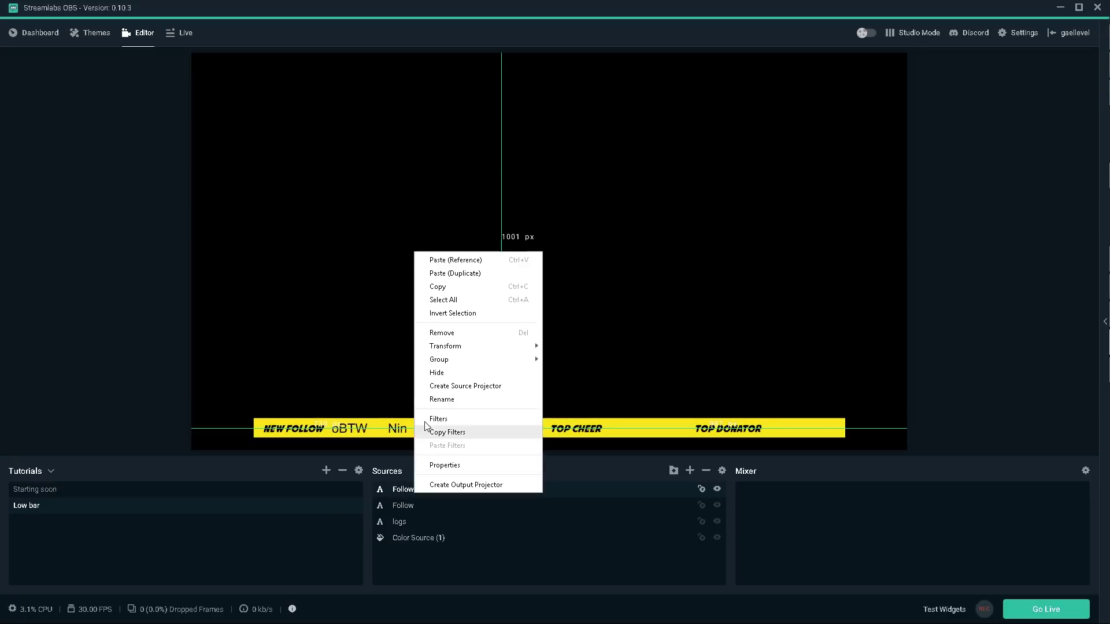
click(437, 400)
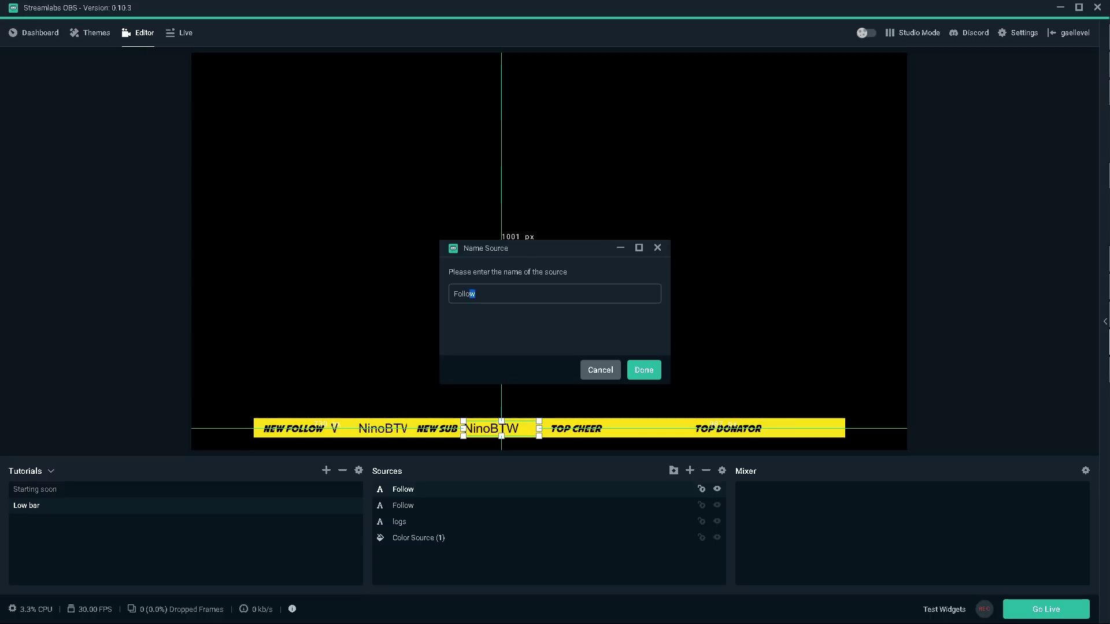
key(shift+Left)
key(shift+Left)
key(shift+Left)
key(shift+Left)
key(shift+Left)
text(Sub)
key(Return)
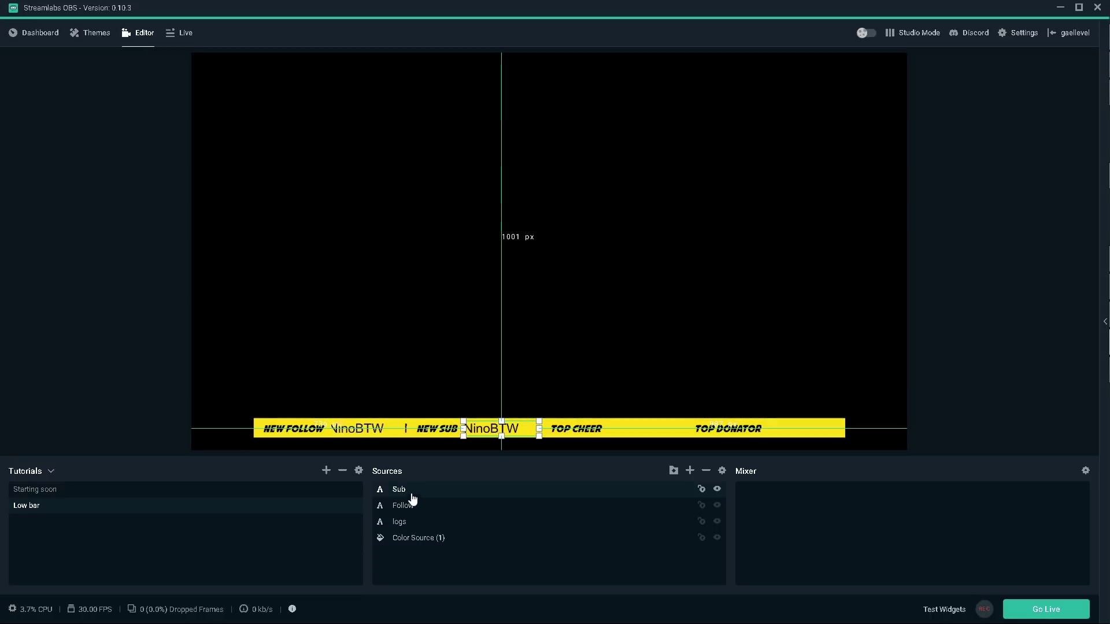
Step: Make the Sub source read its text from most_recent_subscriber.txt in the Logs folder and apply the properties
double_click(410, 492)
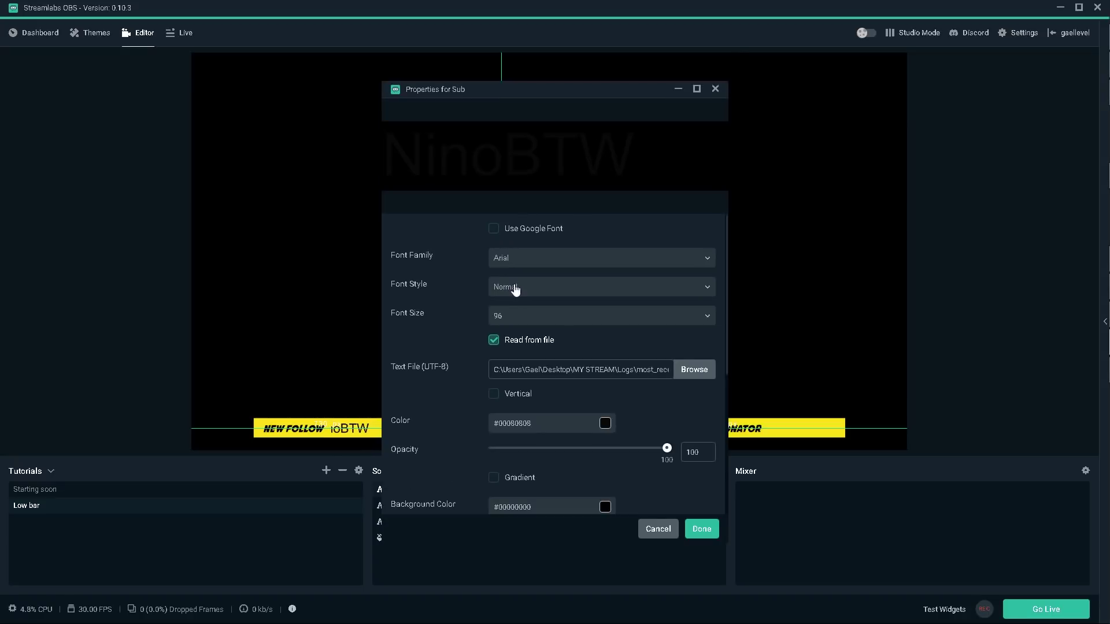
click(695, 370)
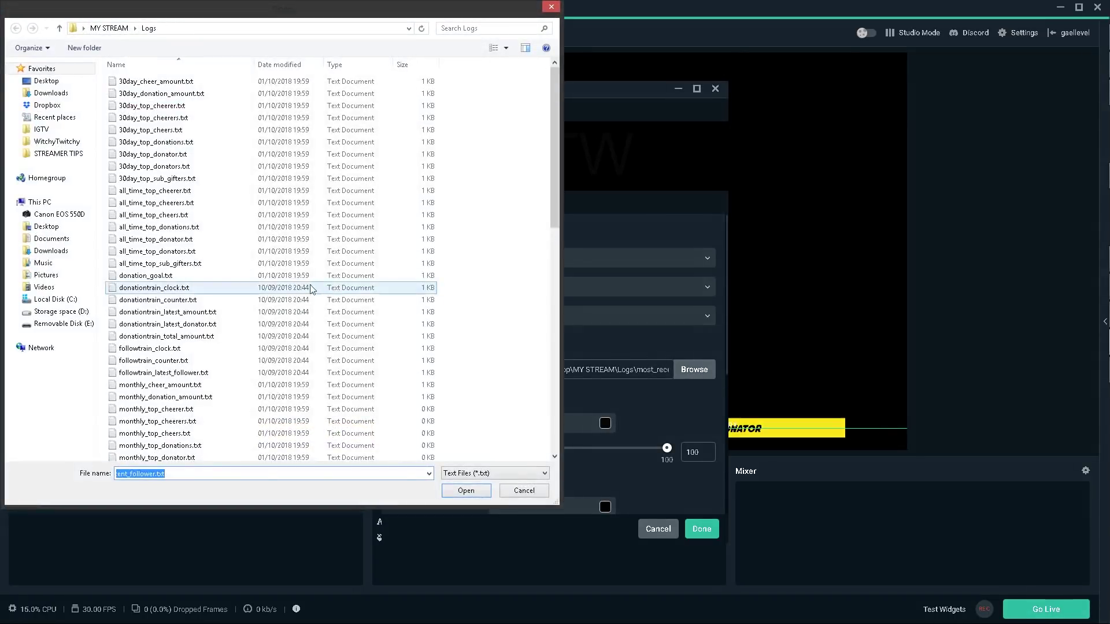
click(237, 370)
scroll(237, 370, down, 4)
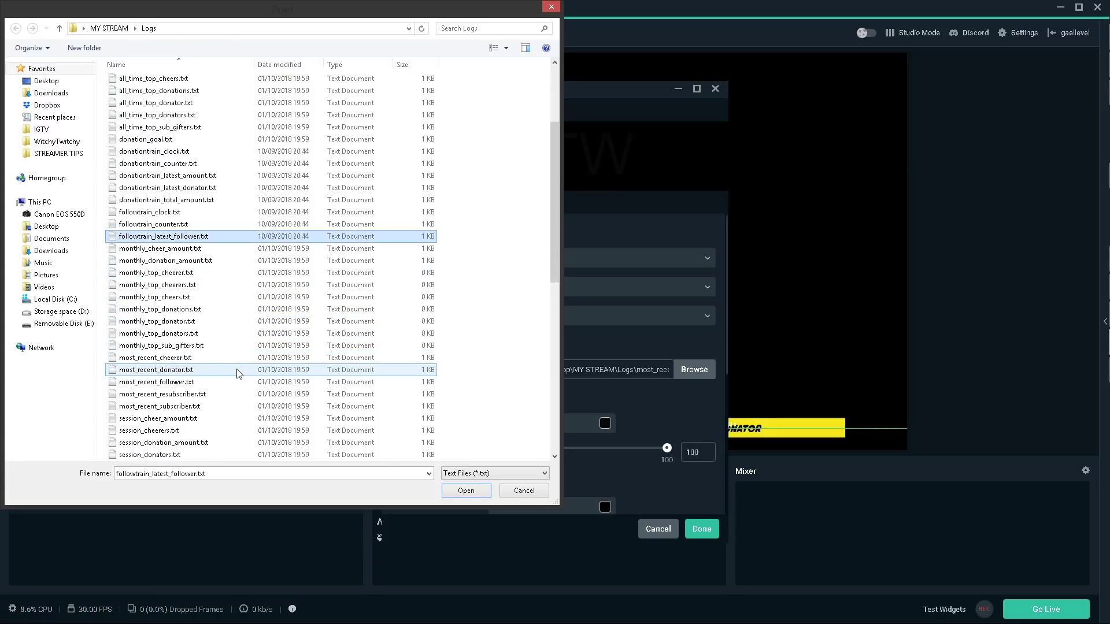
click(145, 408)
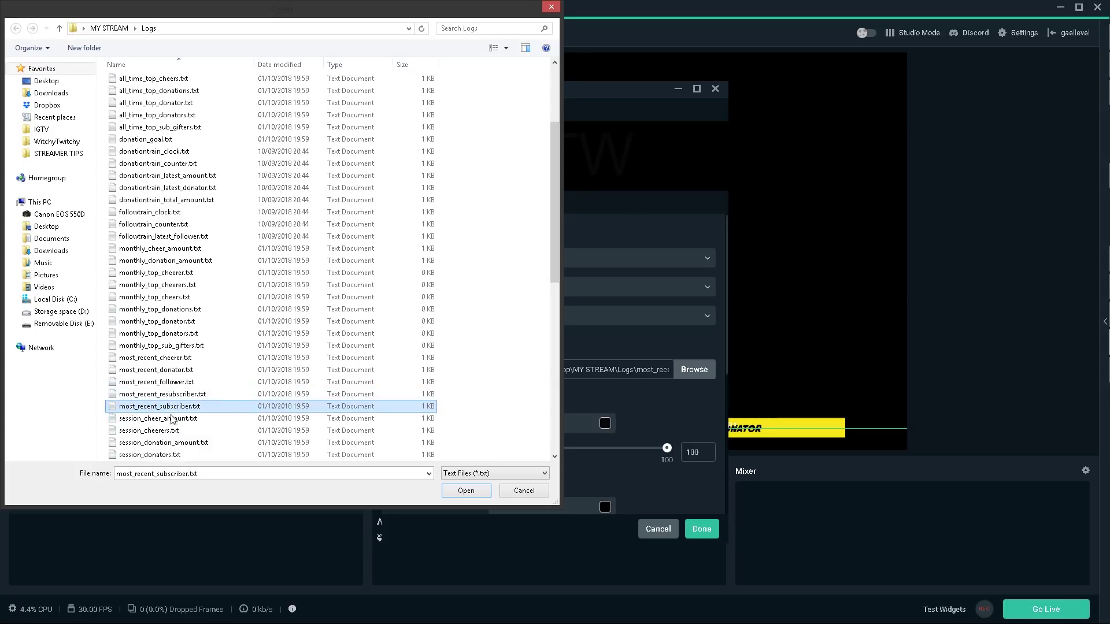
click(459, 490)
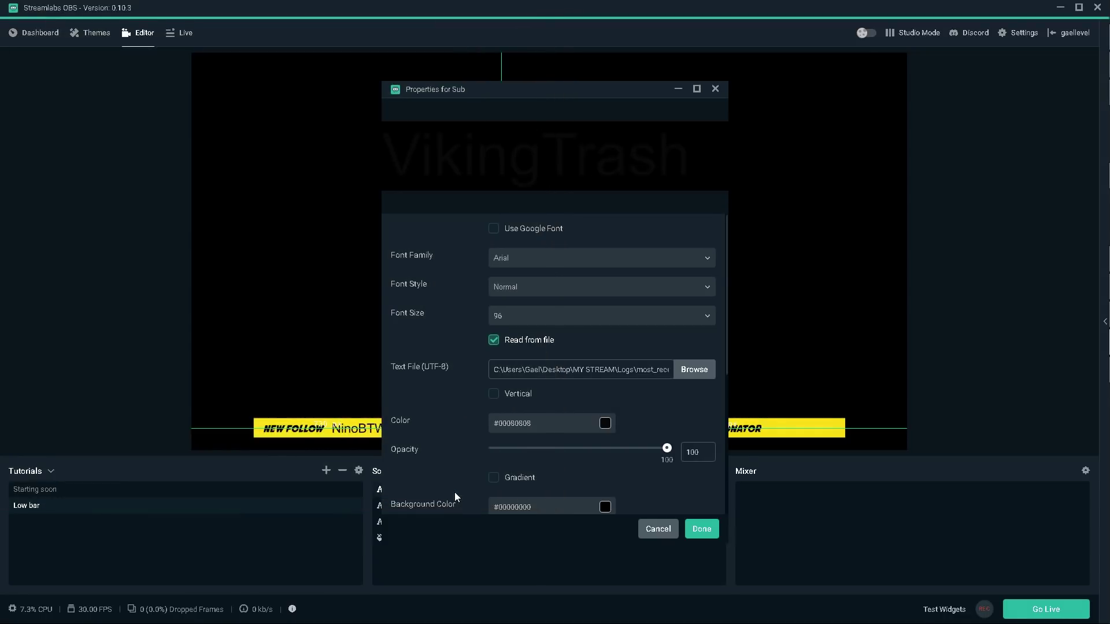
click(703, 529)
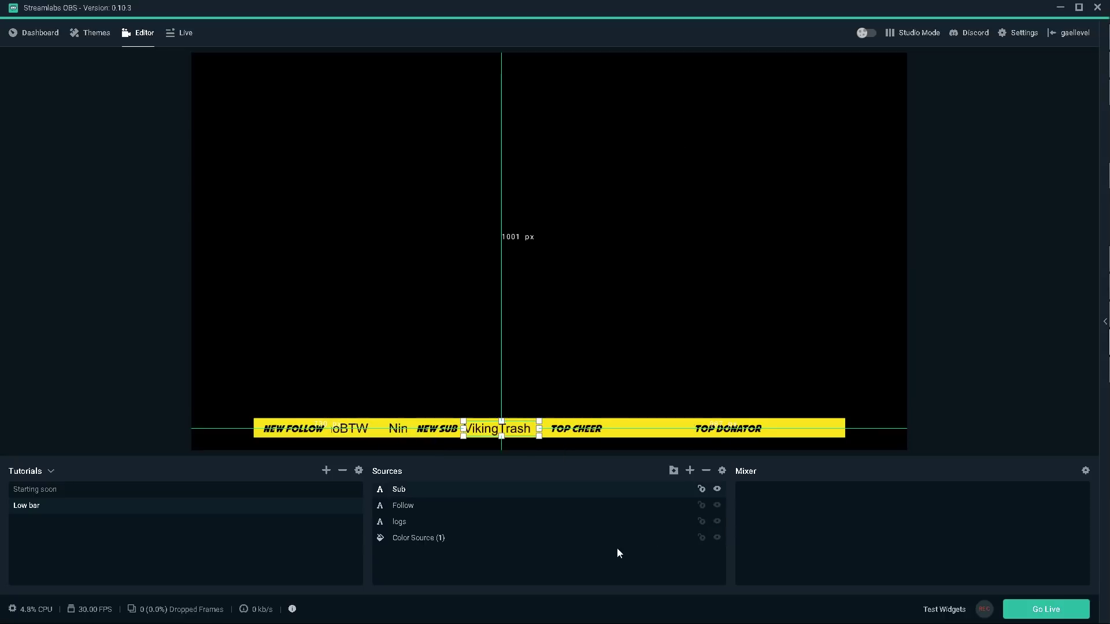
Step: Copy the filters of the Follow source and paste them onto the Sub source
click(411, 509)
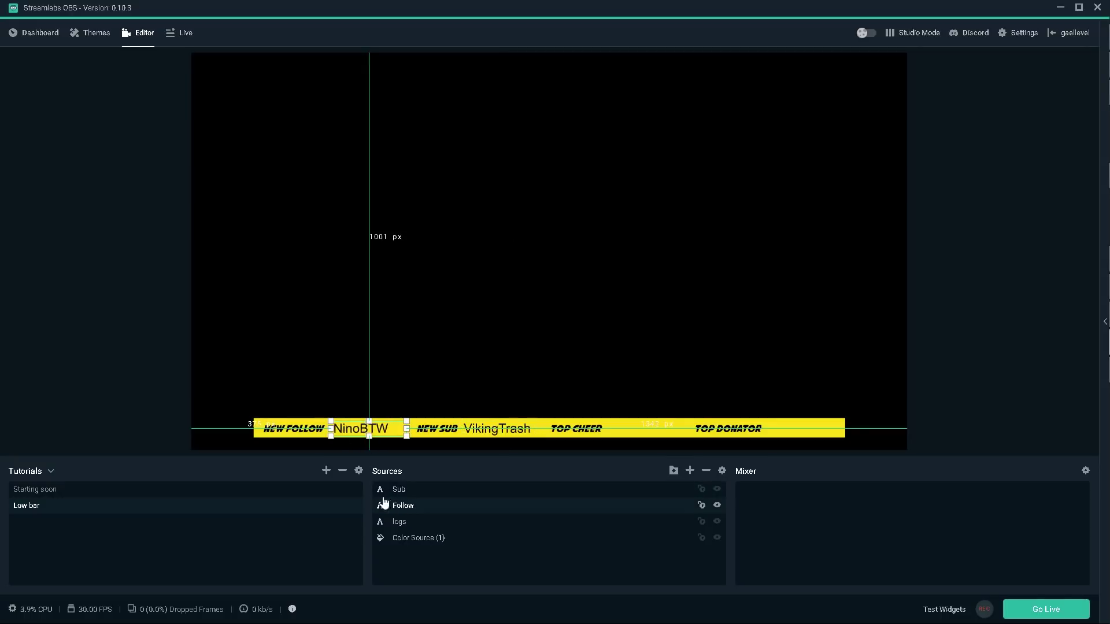
right_click(412, 508)
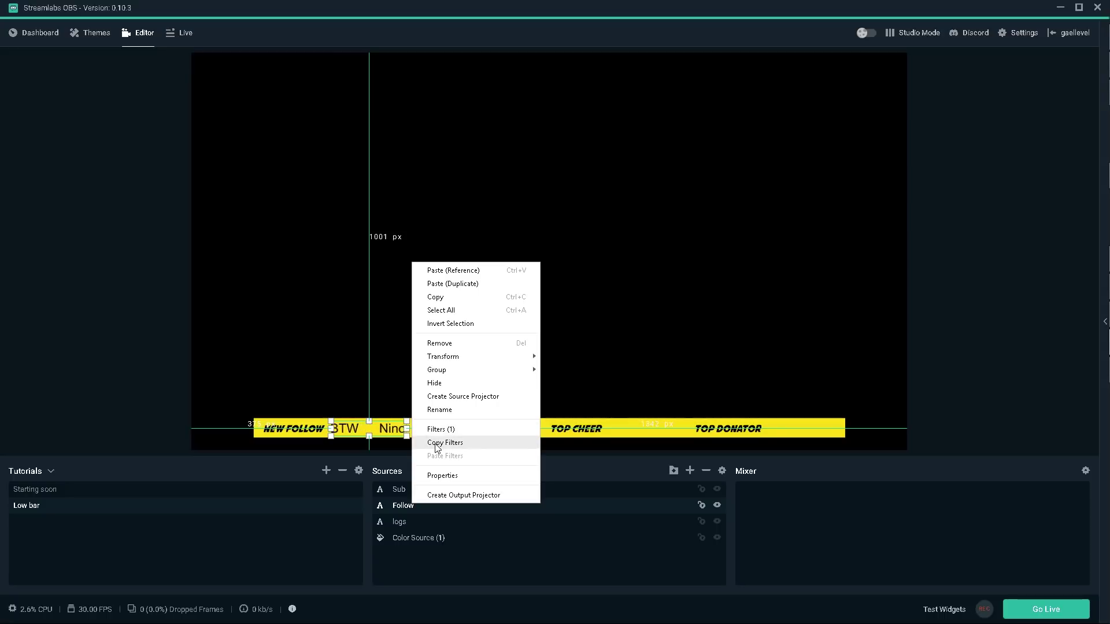
click(435, 443)
click(417, 489)
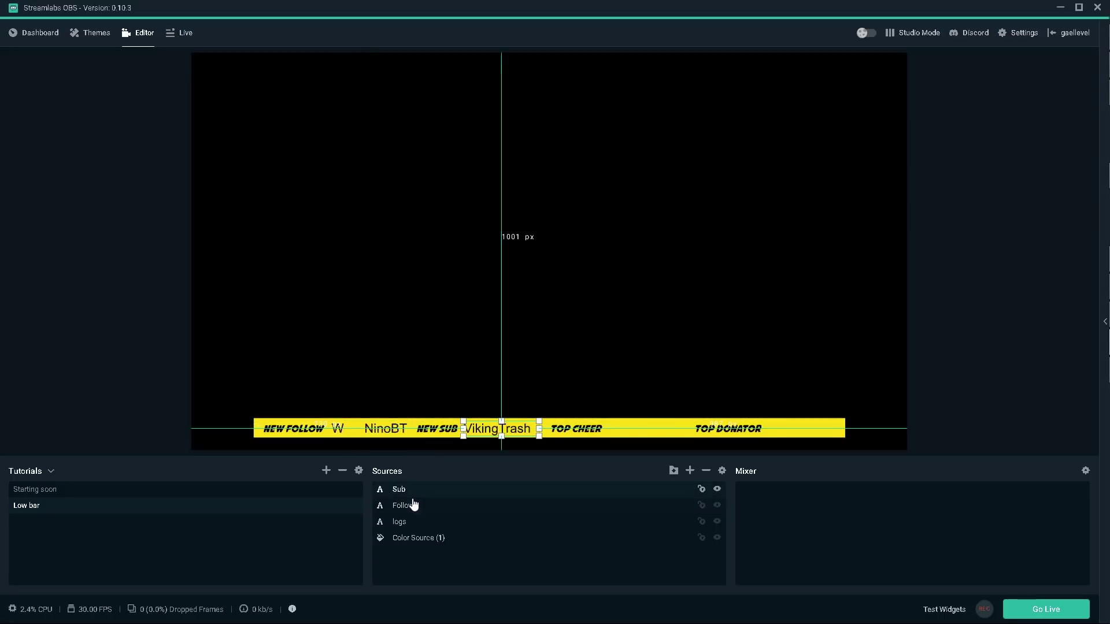
right_click(408, 489)
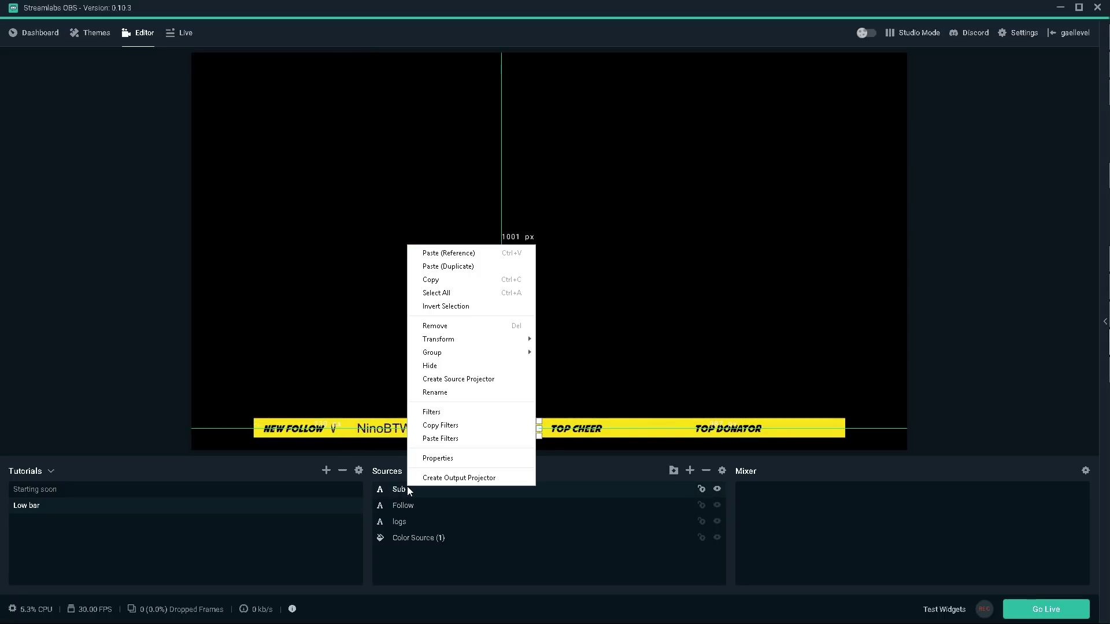
click(434, 439)
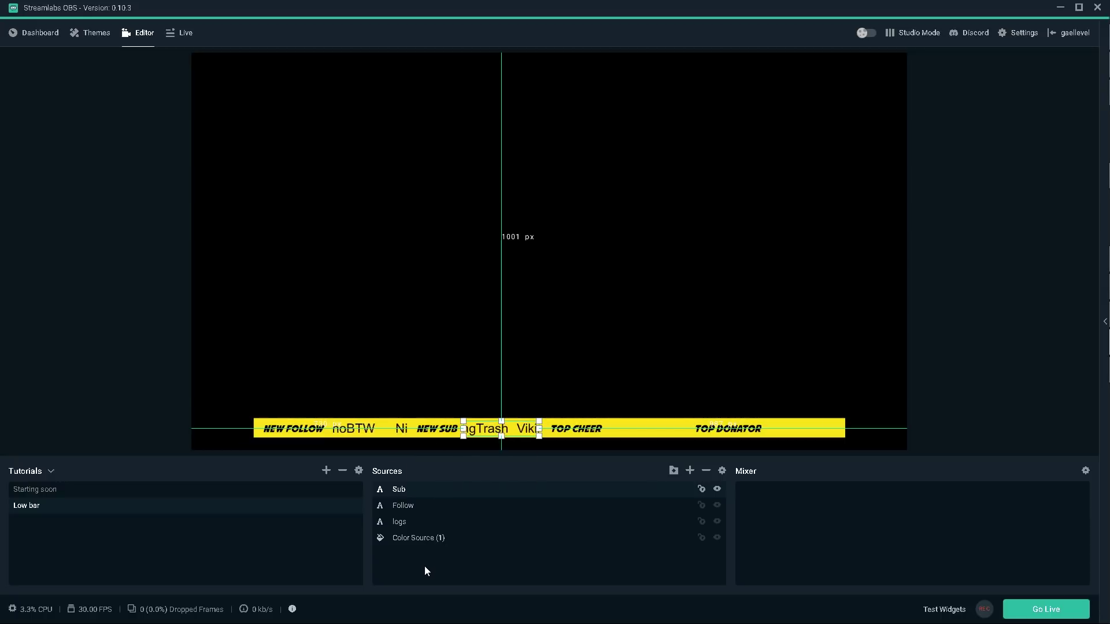
click(218, 344)
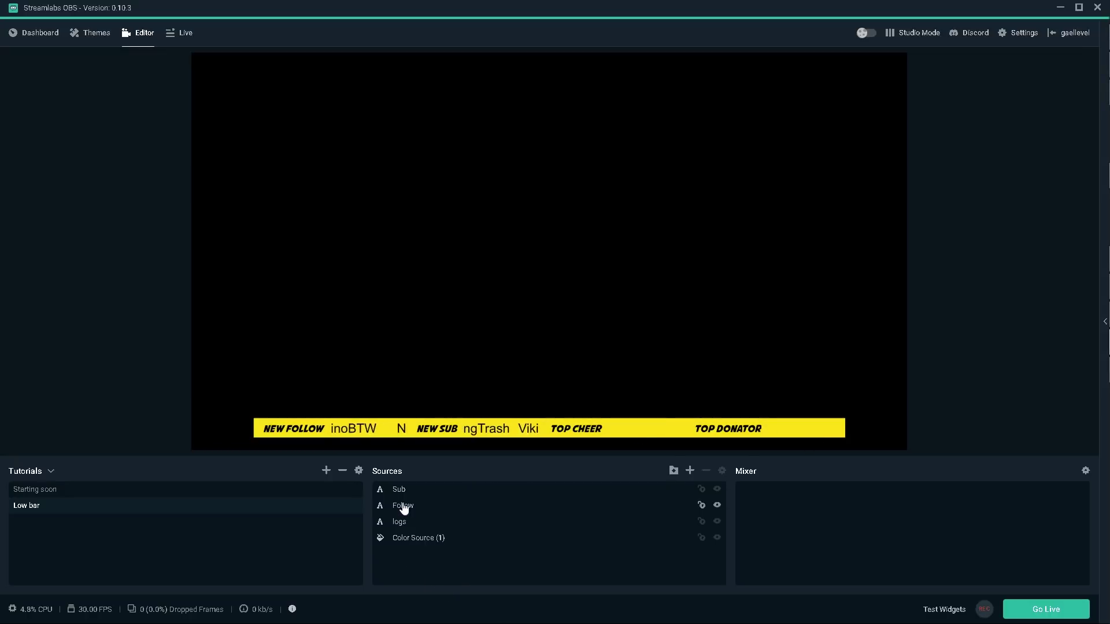
Step: Paste the copied Follow source as a duplicate and place it between the TOP CHEER and TOP DONATOR labels
right_click(401, 570)
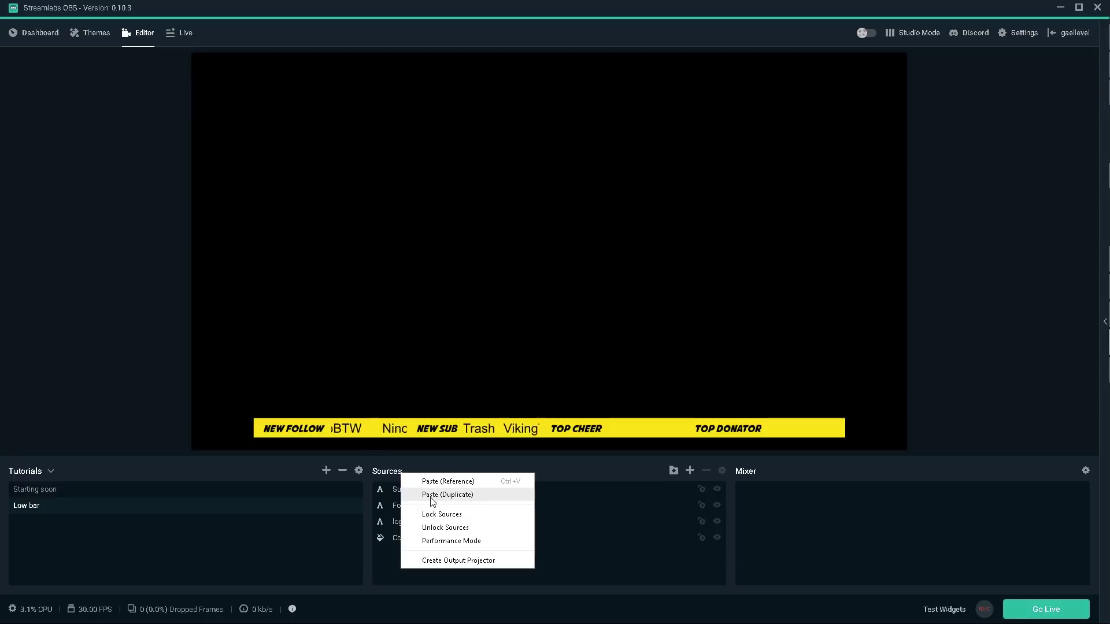
click(448, 495)
drag(345, 429, 625, 432)
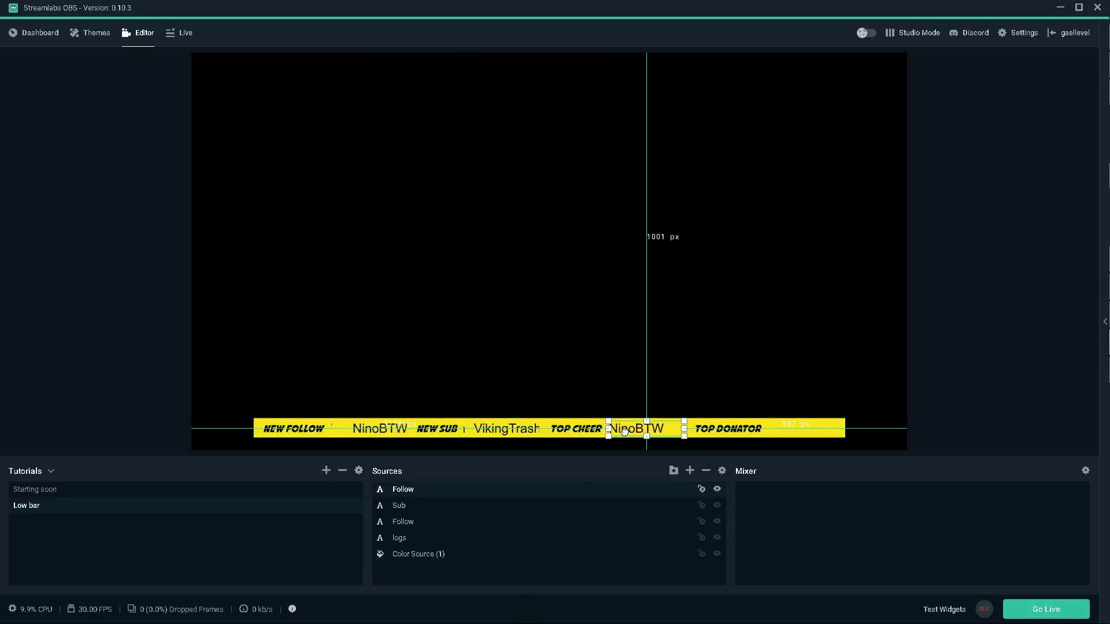
Step: Paste another duplicate of the Follow source and place it just after the TOP DONATOR label at the bar's end
right_click(403, 572)
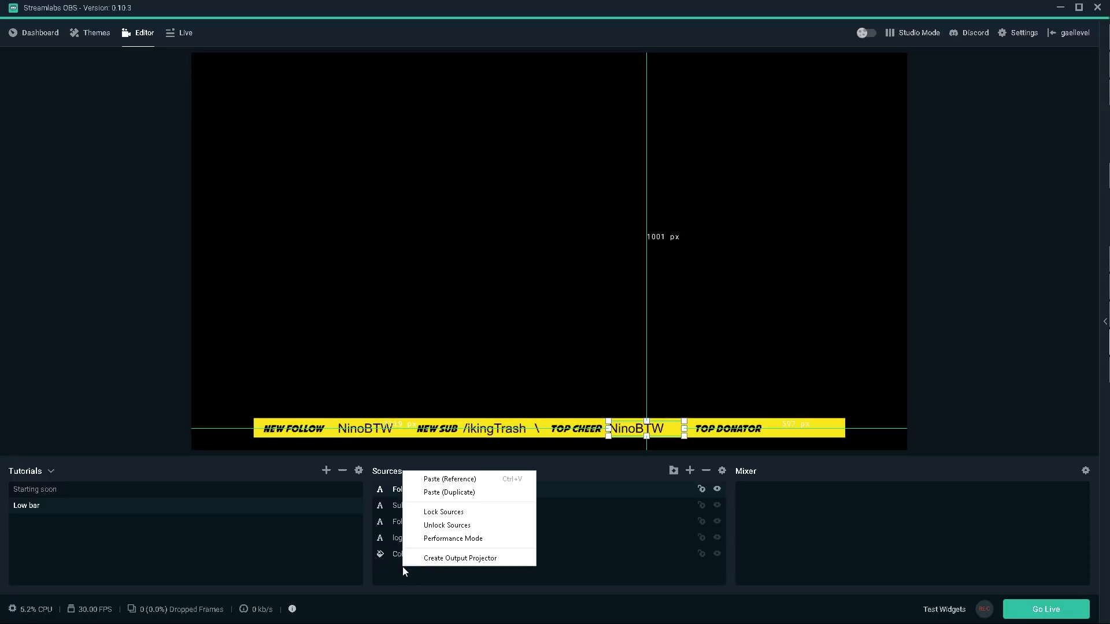
click(426, 493)
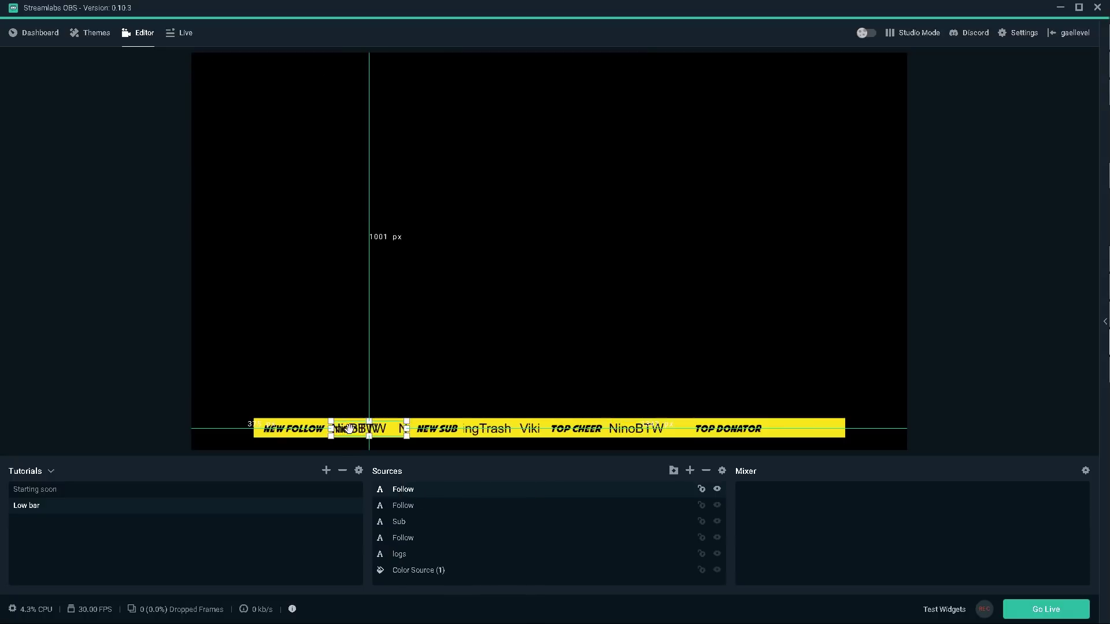
drag(349, 428, 783, 428)
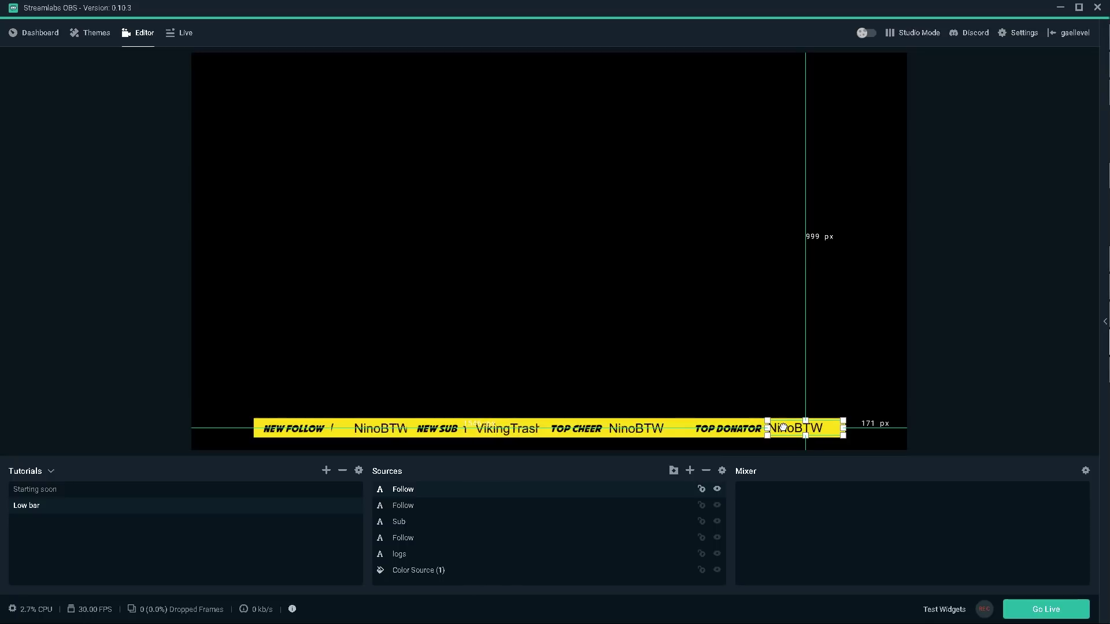
drag(783, 428, 784, 428)
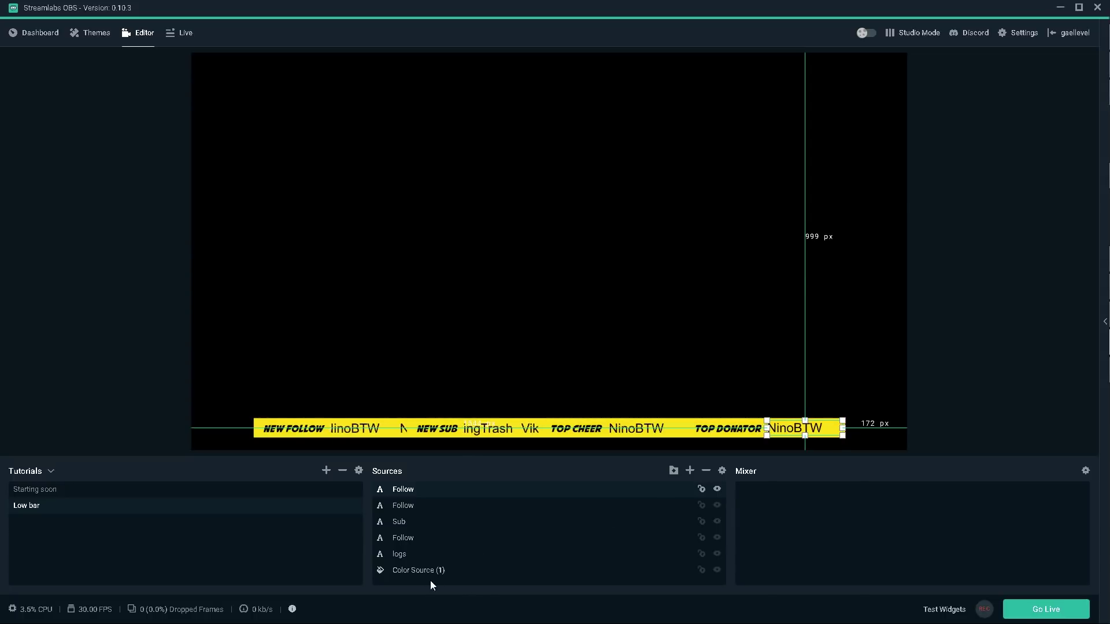
Step: Make the duplicated Follow source beside the TOP CHEER label read its text from all_time_top_cheerers.txt in the Logs folder and apply the properties
click(403, 507)
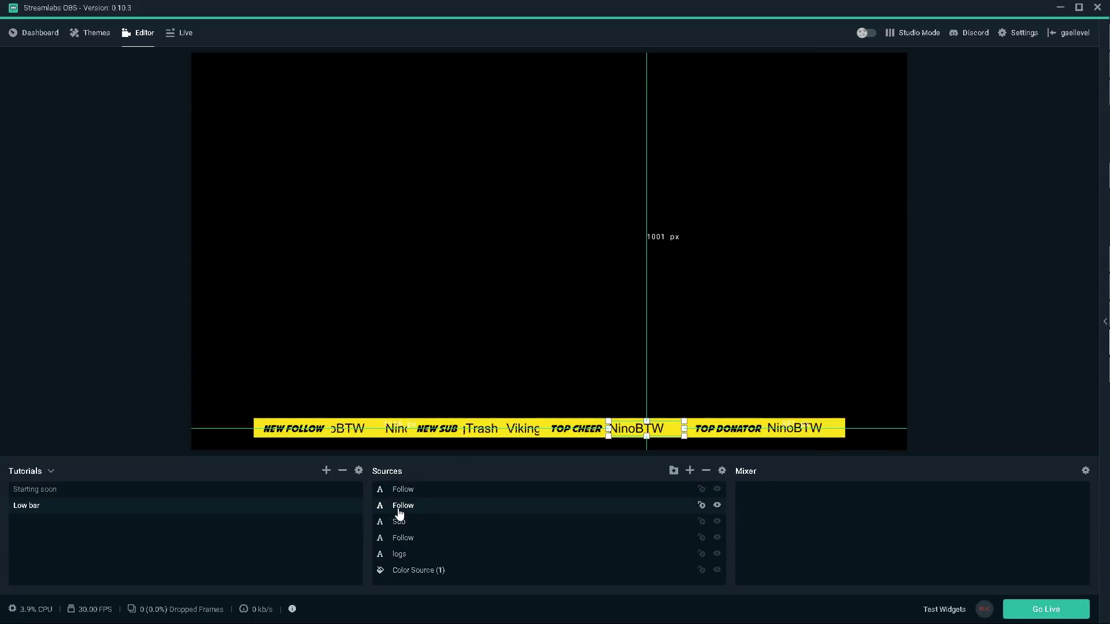
double_click(399, 512)
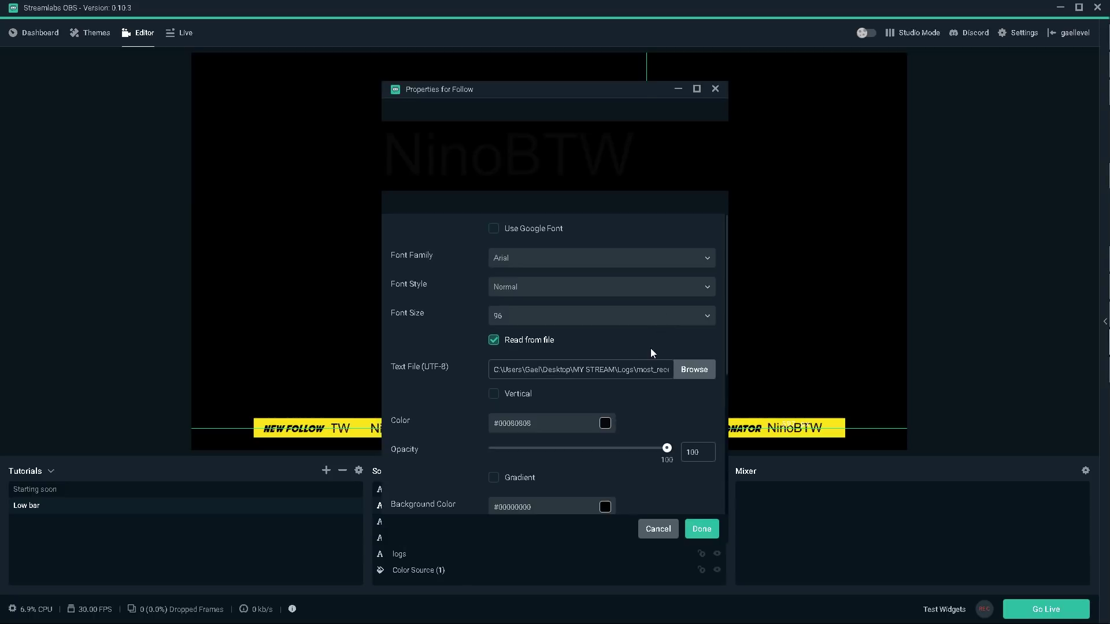
click(686, 368)
click(153, 214)
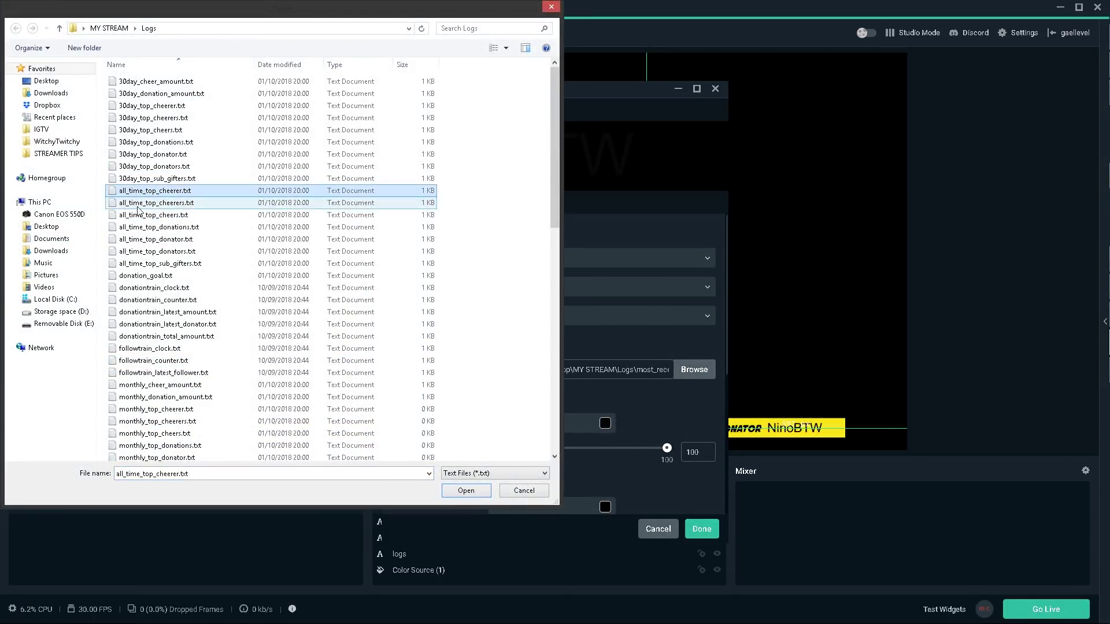
click(139, 205)
click(474, 489)
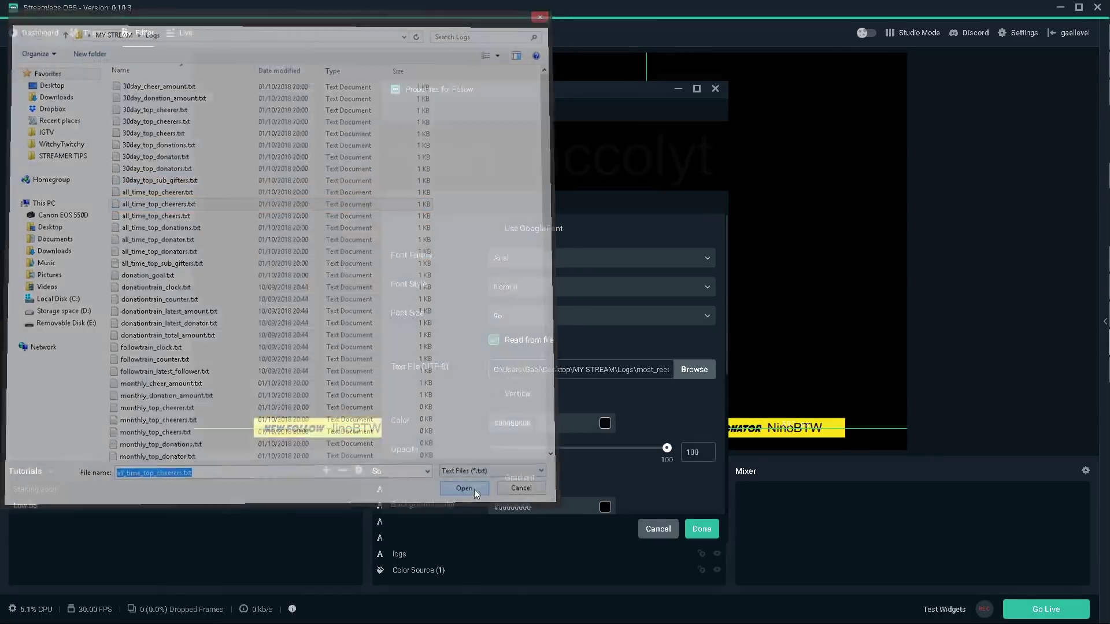
click(711, 536)
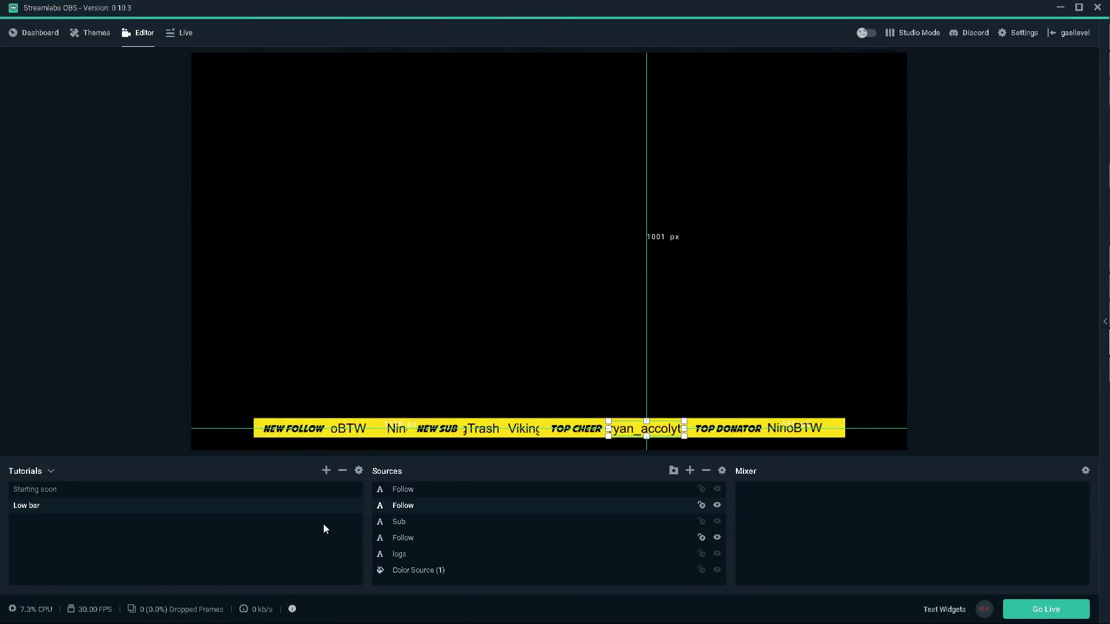
Step: Rename the duplicated Follow source beside the TOP CHEER label as Top cheer
right_click(399, 506)
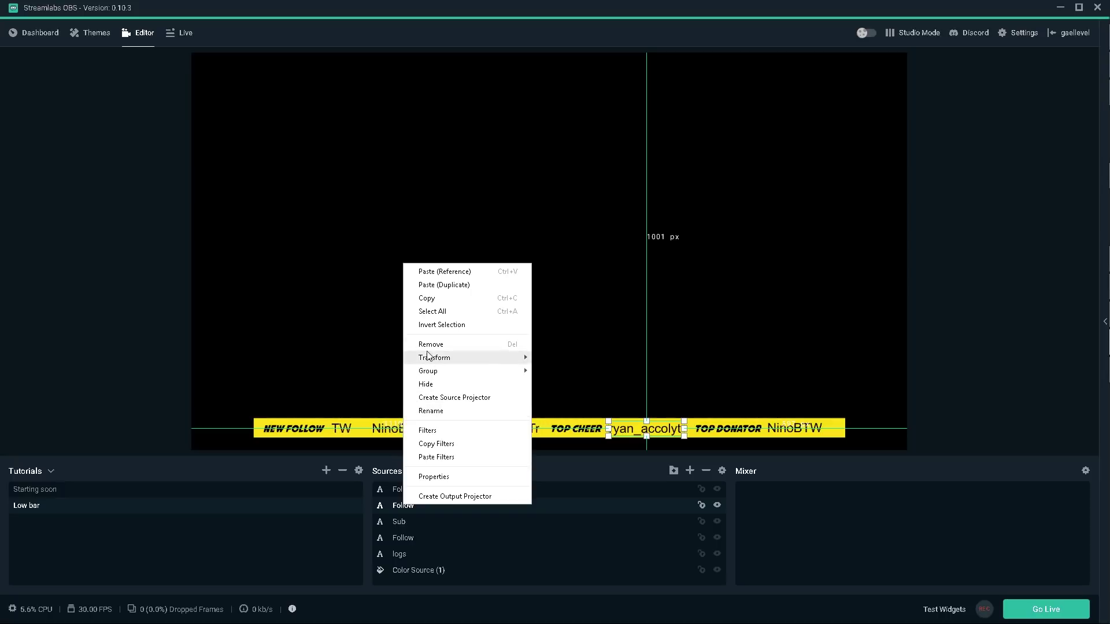
click(439, 410)
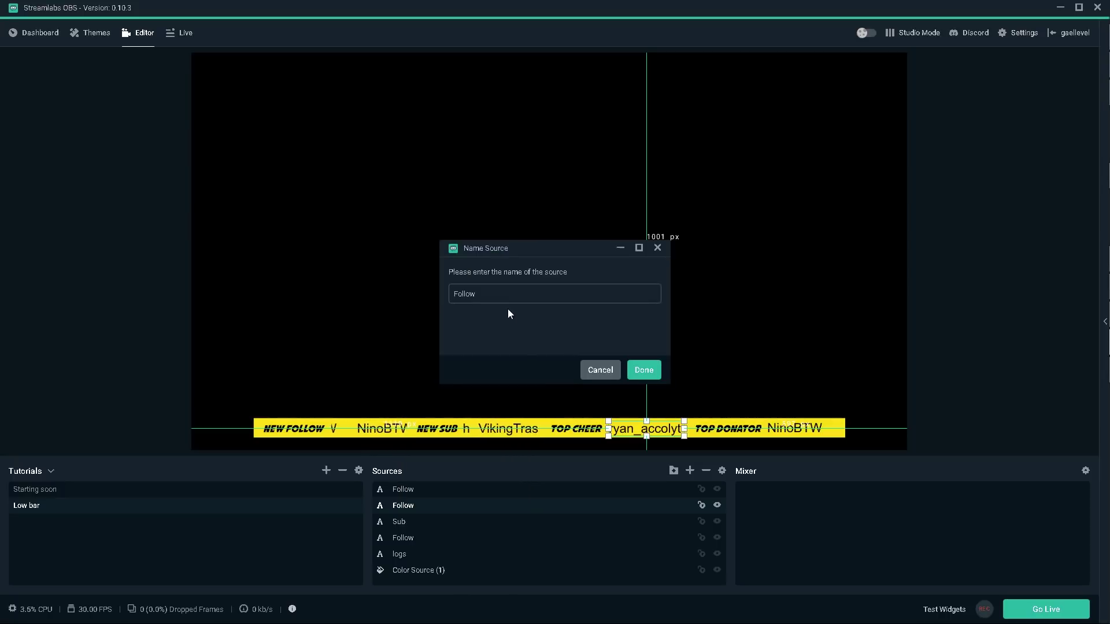
key(ctrl+a)
text(Top cheer)
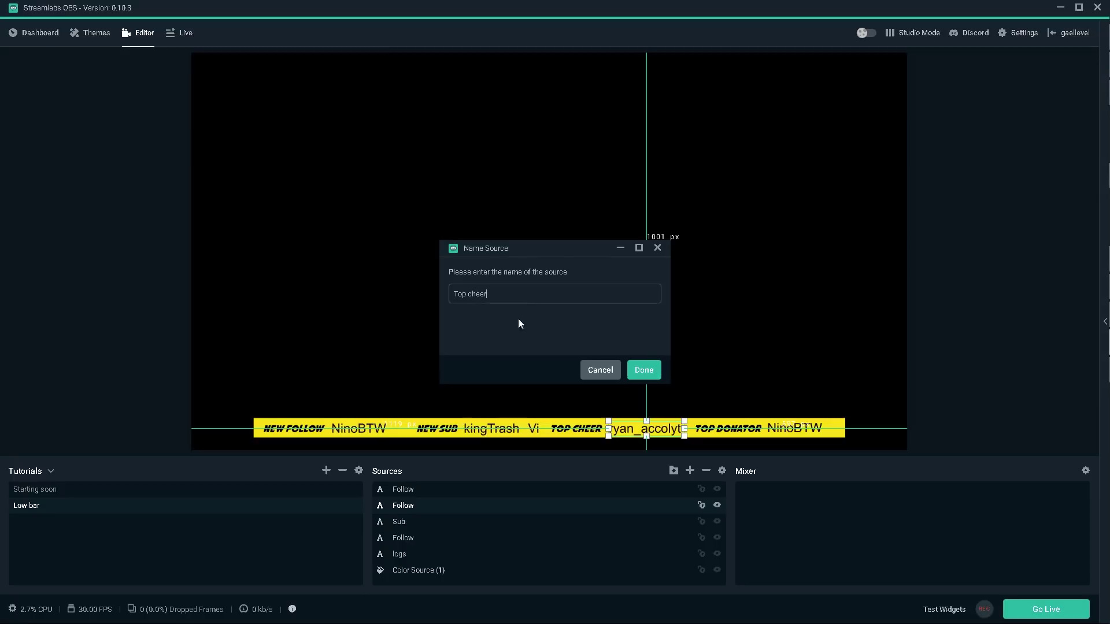
click(648, 371)
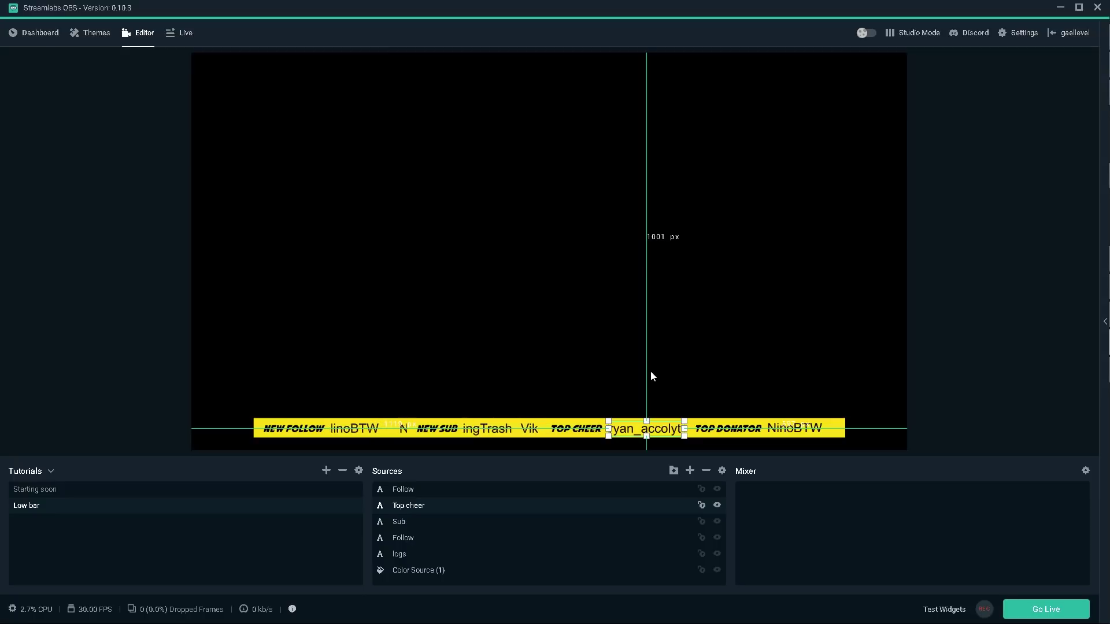
Step: Change the name of the source beside the TOP CHEER label to Top D
right_click(398, 489)
click(425, 394)
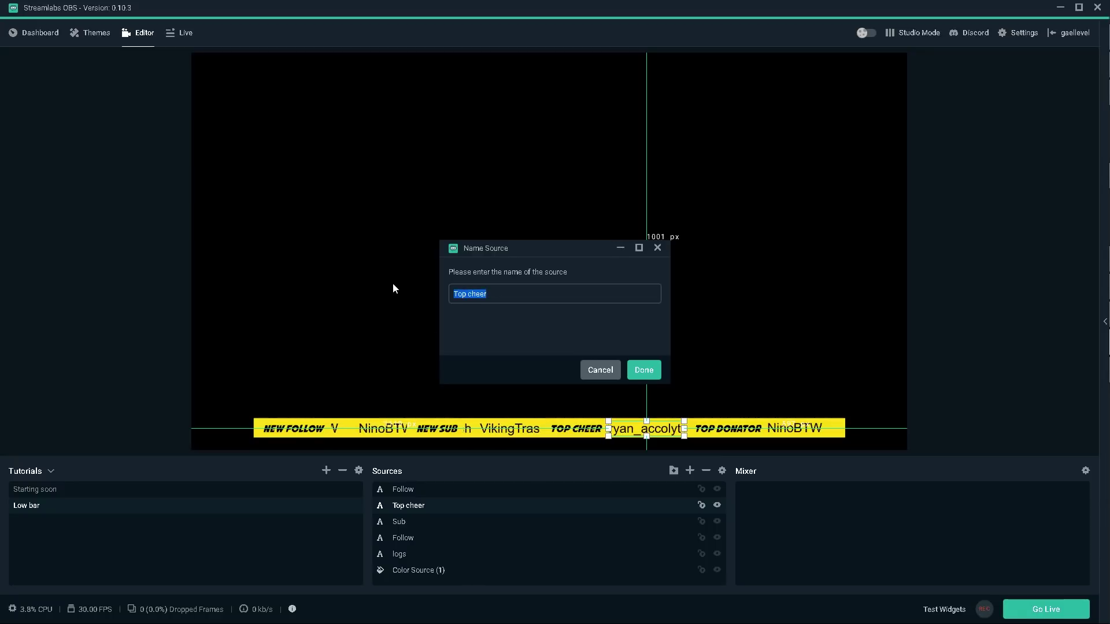
text(Top D)
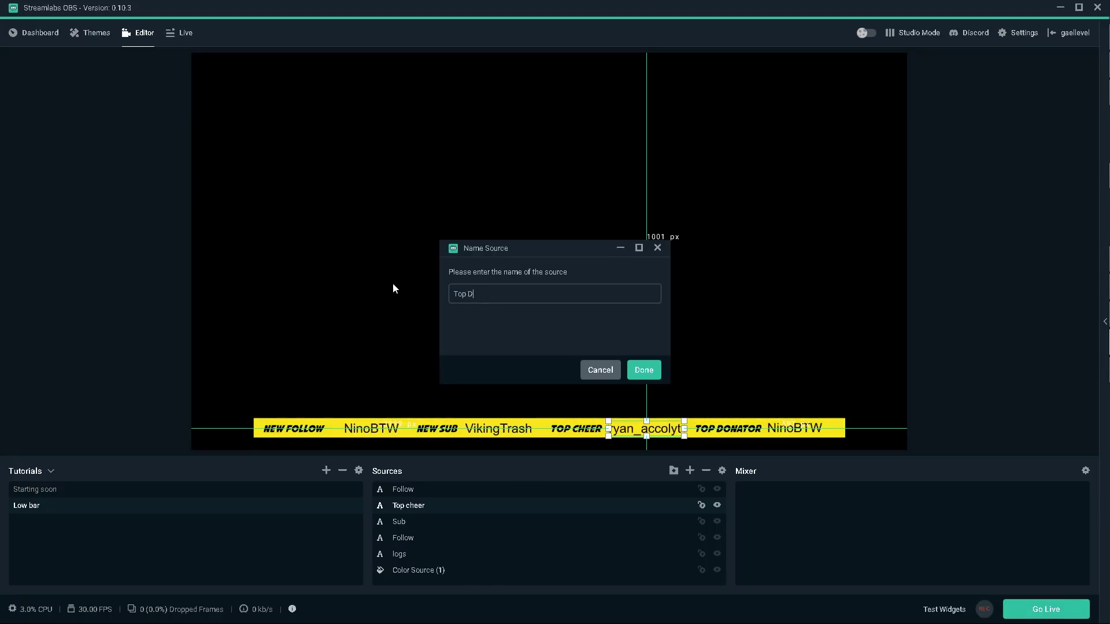
click(641, 370)
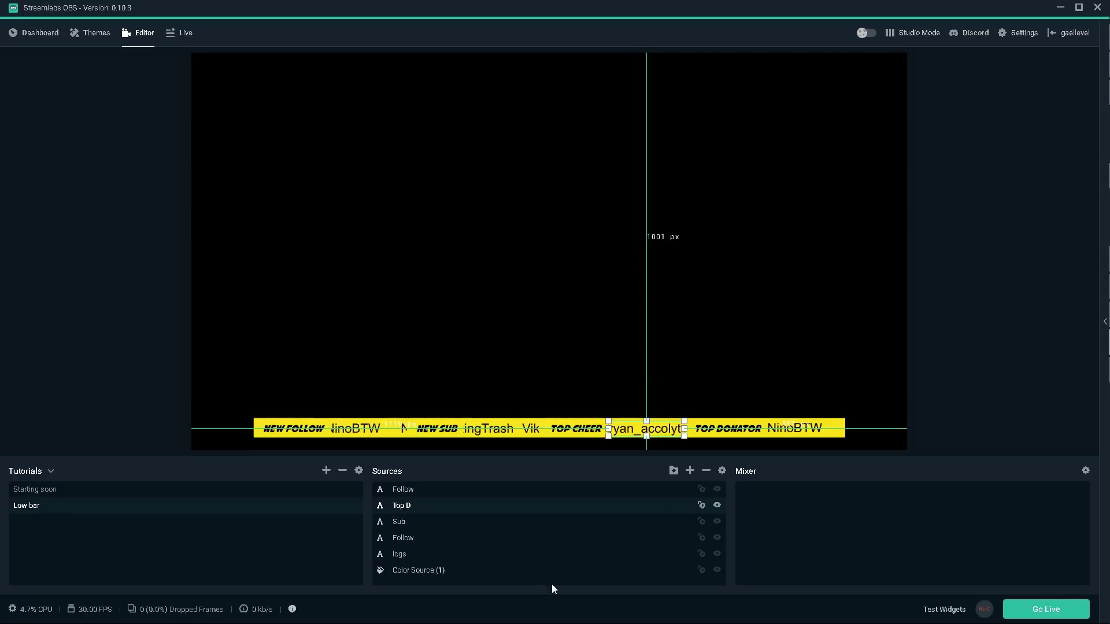
Step: Copy the filters of the Sub source and try to paste them onto the Top D source
click(400, 523)
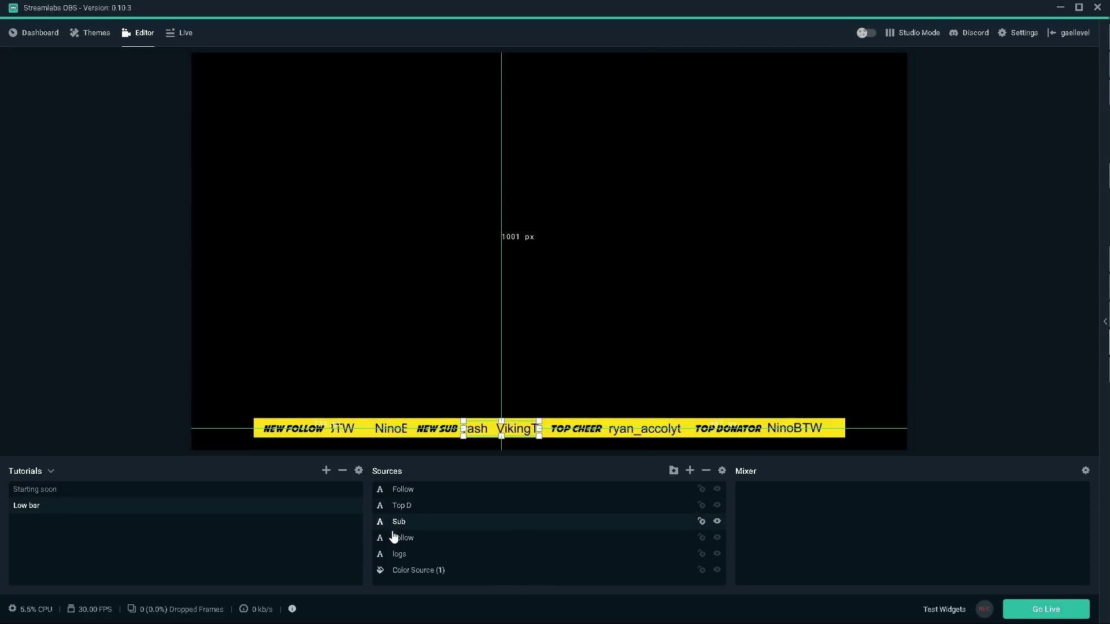
right_click(406, 528)
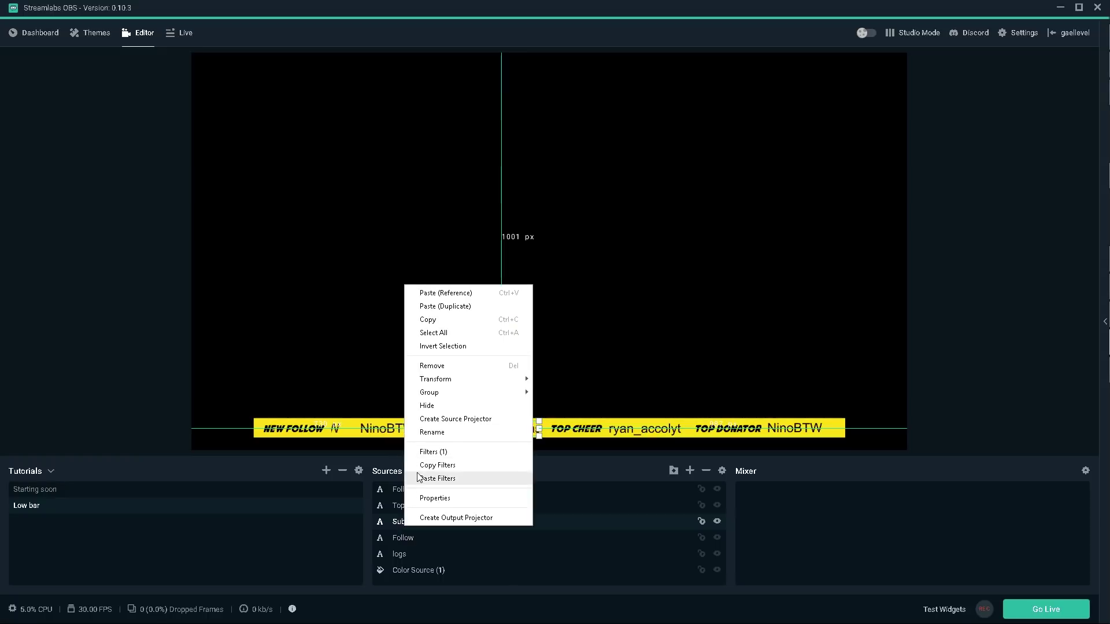
click(418, 466)
right_click(411, 504)
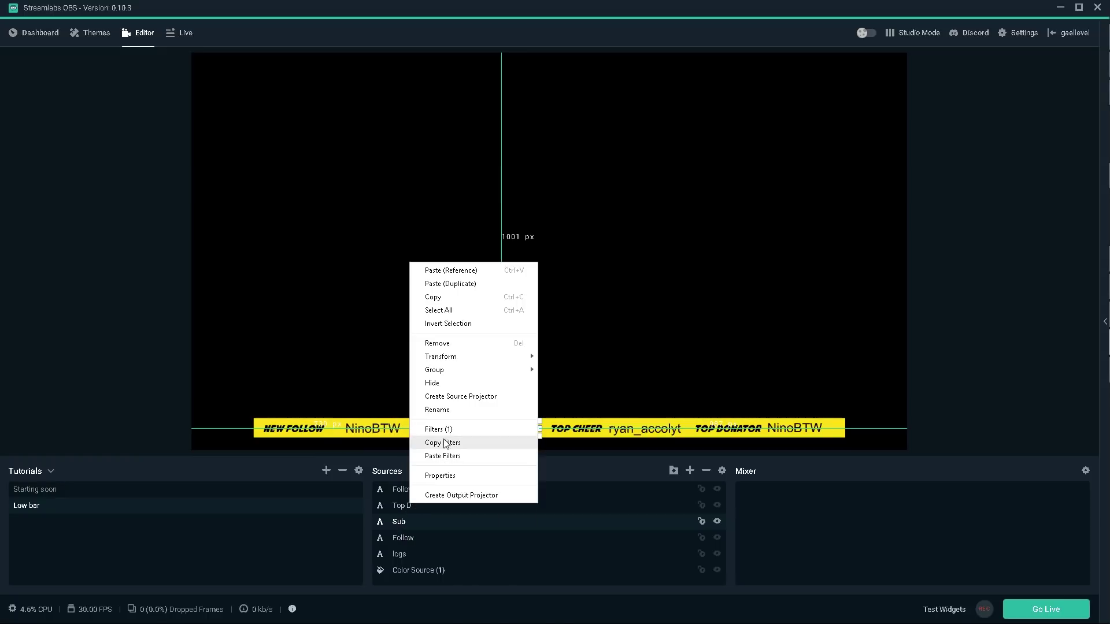
click(441, 457)
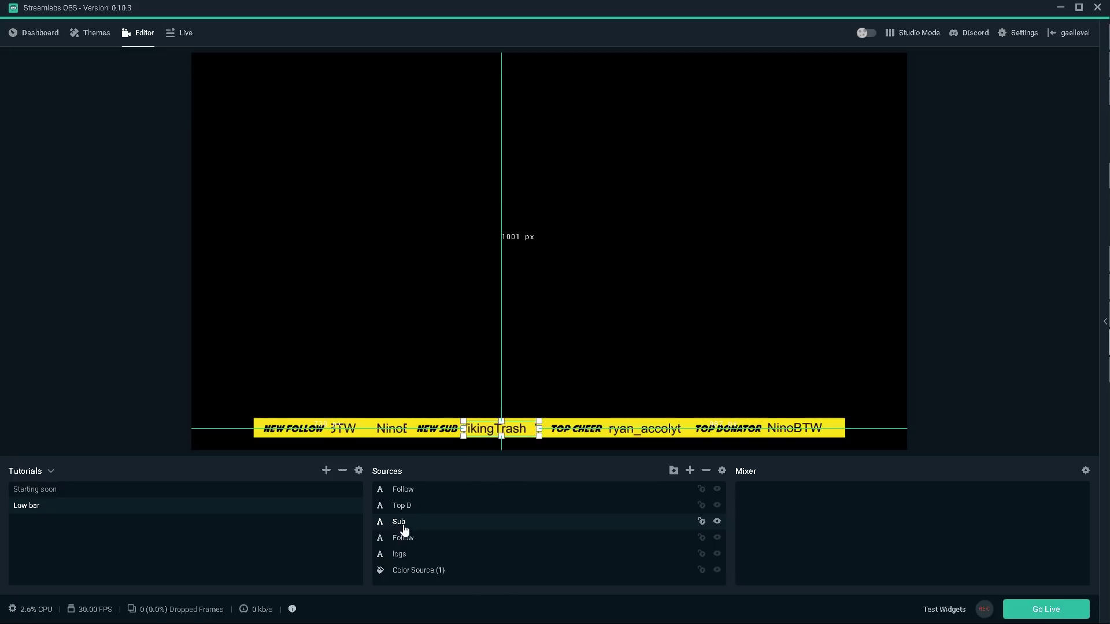
Step: Remove the duplicate Scroll filter from the Sub source and close its filter settings
right_click(405, 526)
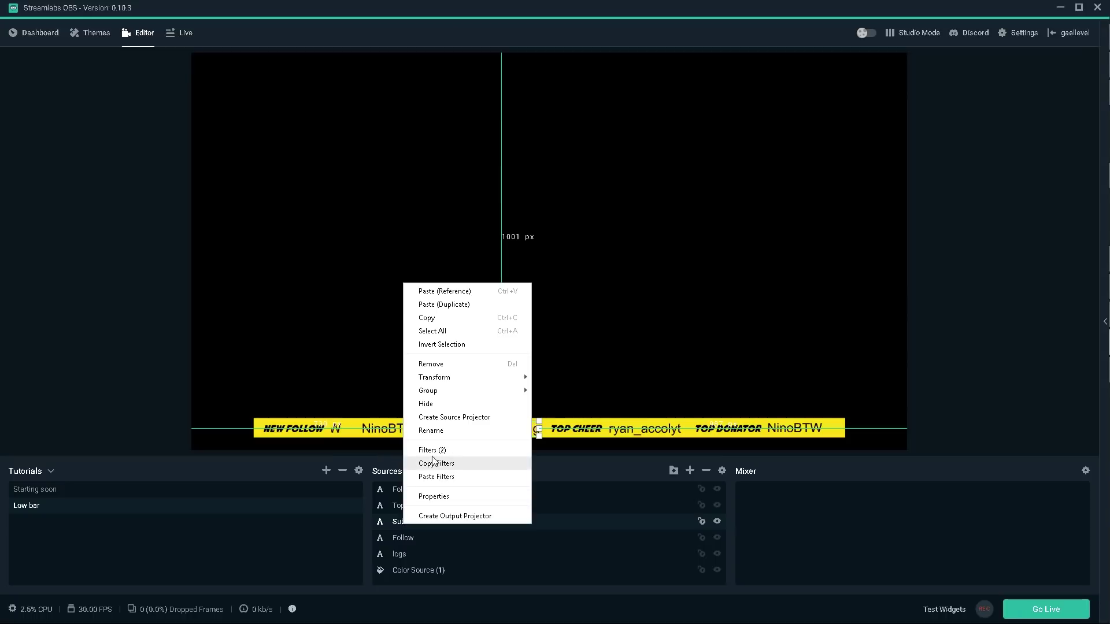
click(422, 451)
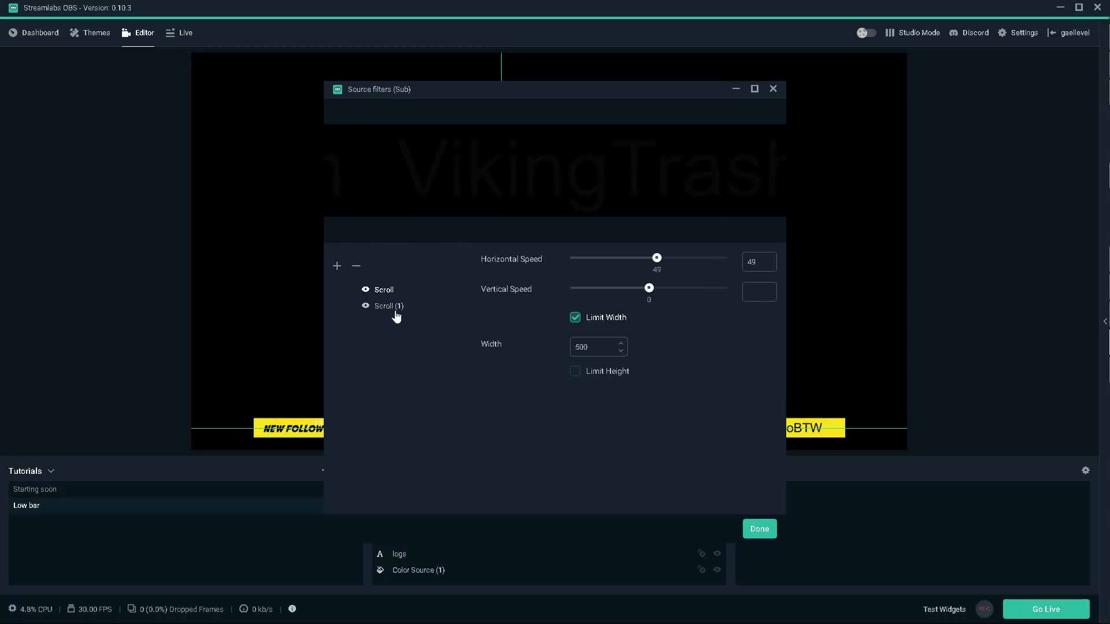
click(359, 266)
click(773, 89)
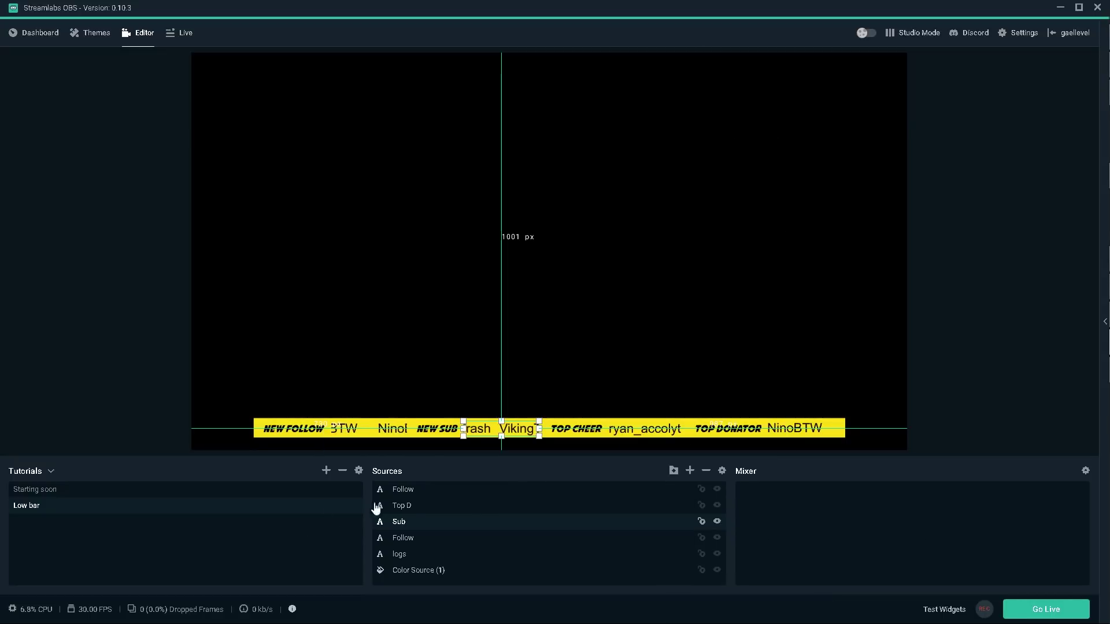
Step: Paste the copied filters onto the Top D source and onto the Follow source beside the TOP DONATOR label
click(413, 507)
right_click(412, 508)
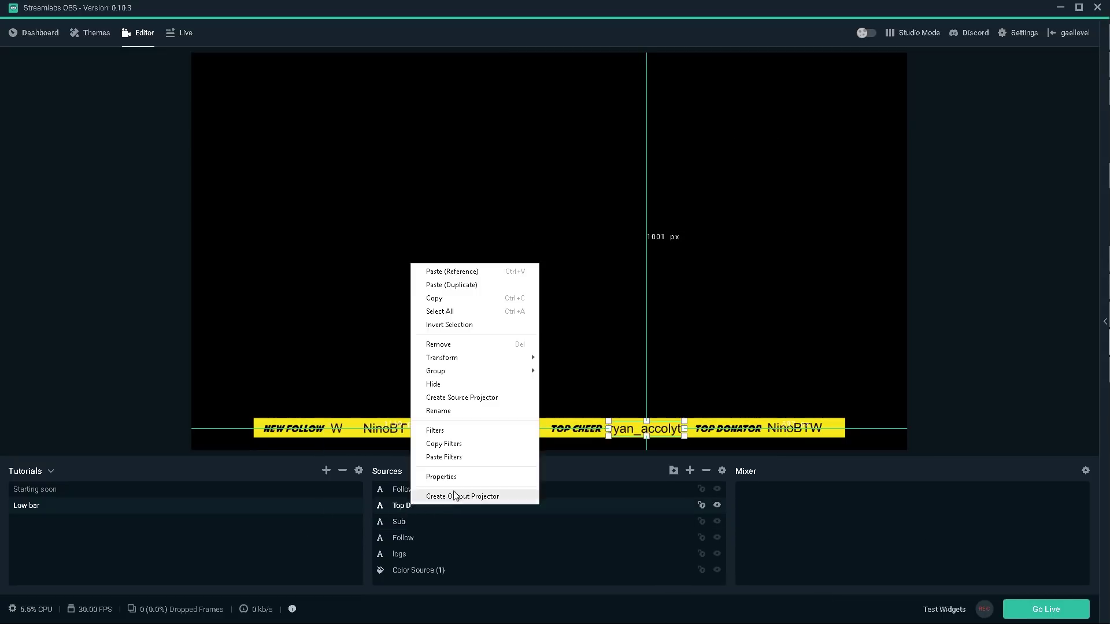
click(436, 458)
click(407, 494)
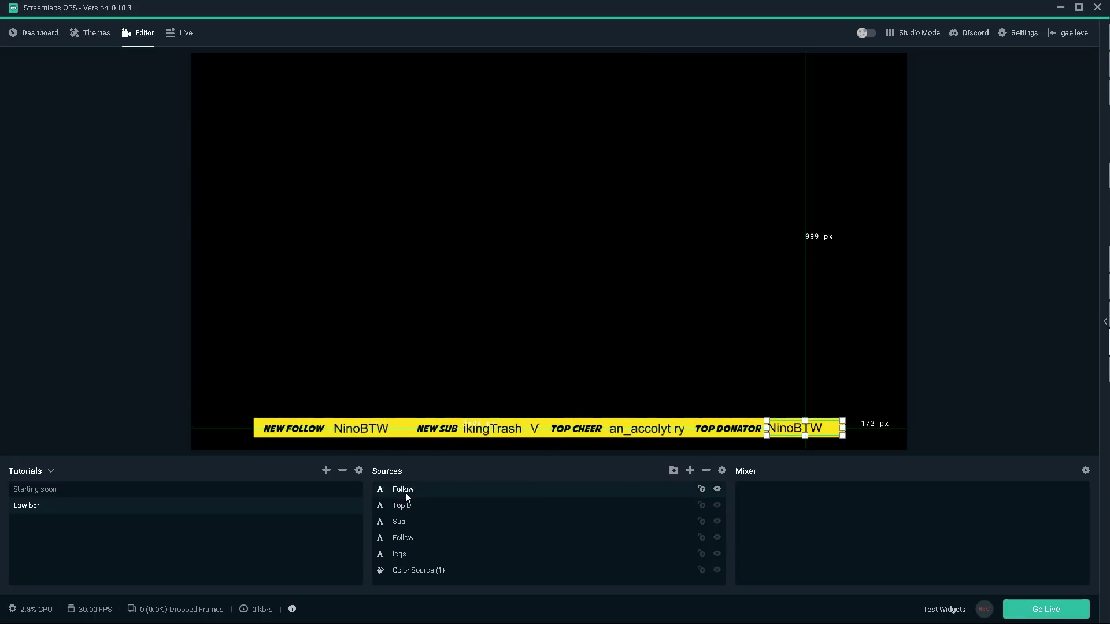
right_click(407, 492)
click(429, 445)
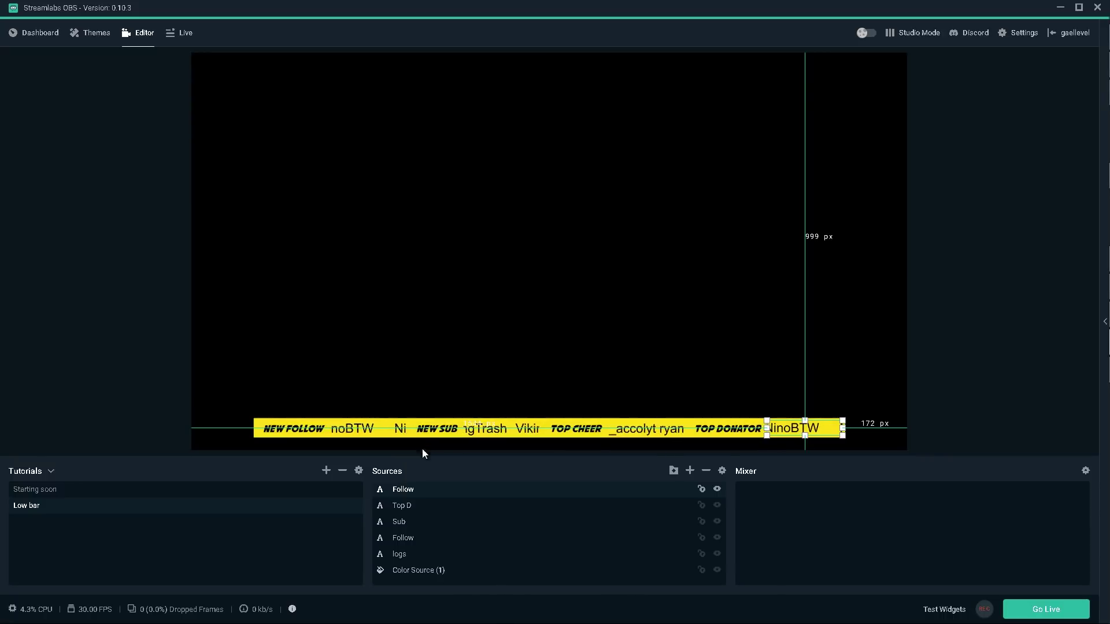
click(421, 538)
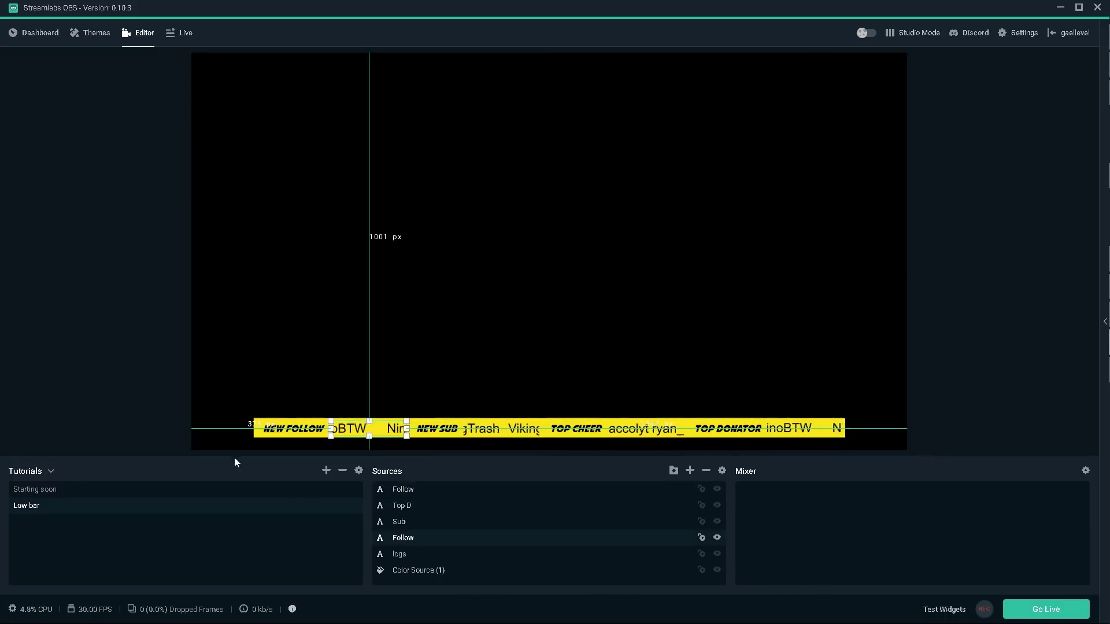
Step: Set the Top D source beside the TOP CHEER label to read its text from all_time_top_donator.txt
click(209, 342)
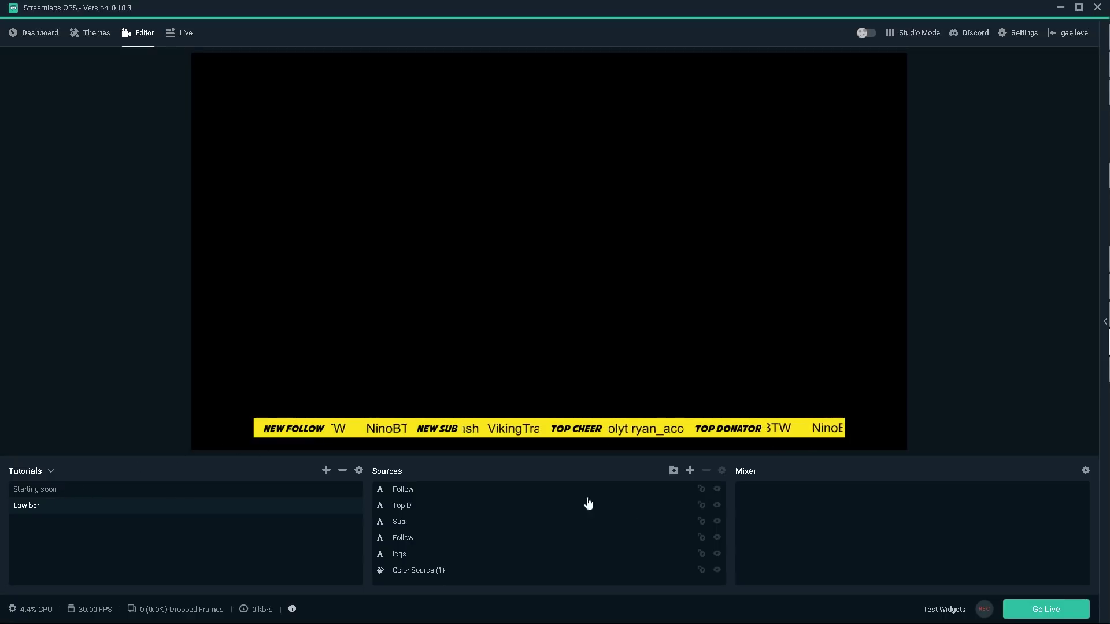
click(410, 492)
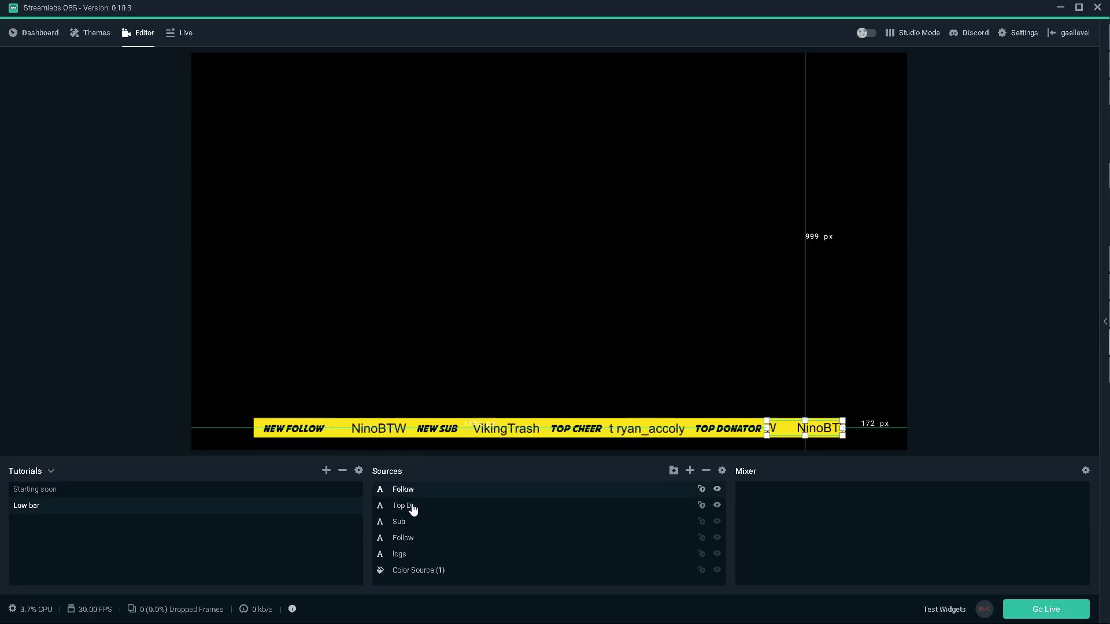
click(412, 507)
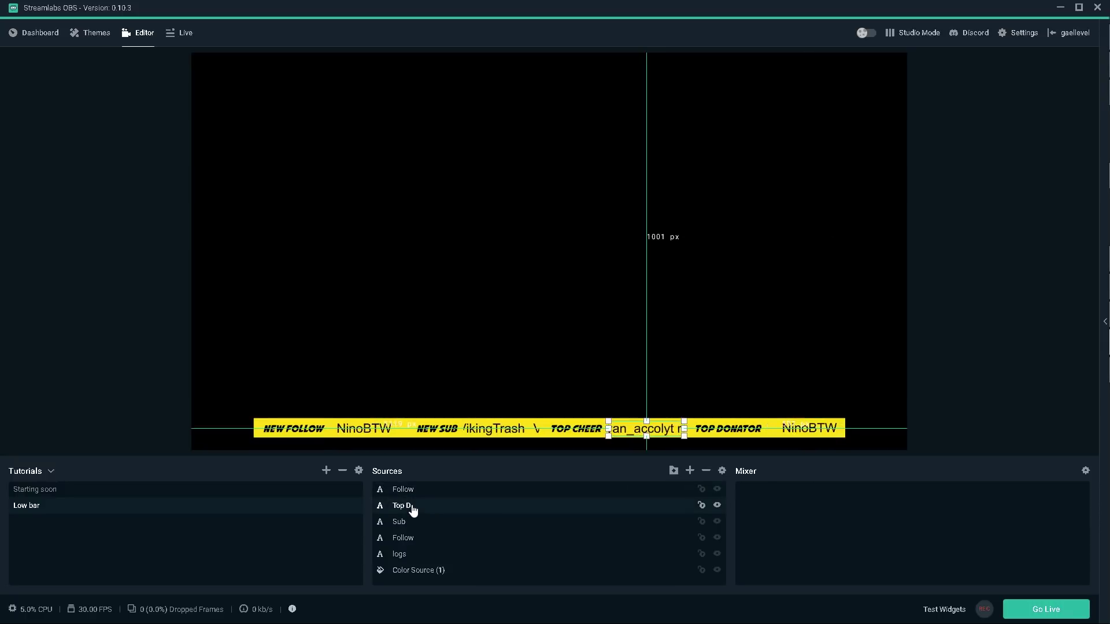
double_click(404, 507)
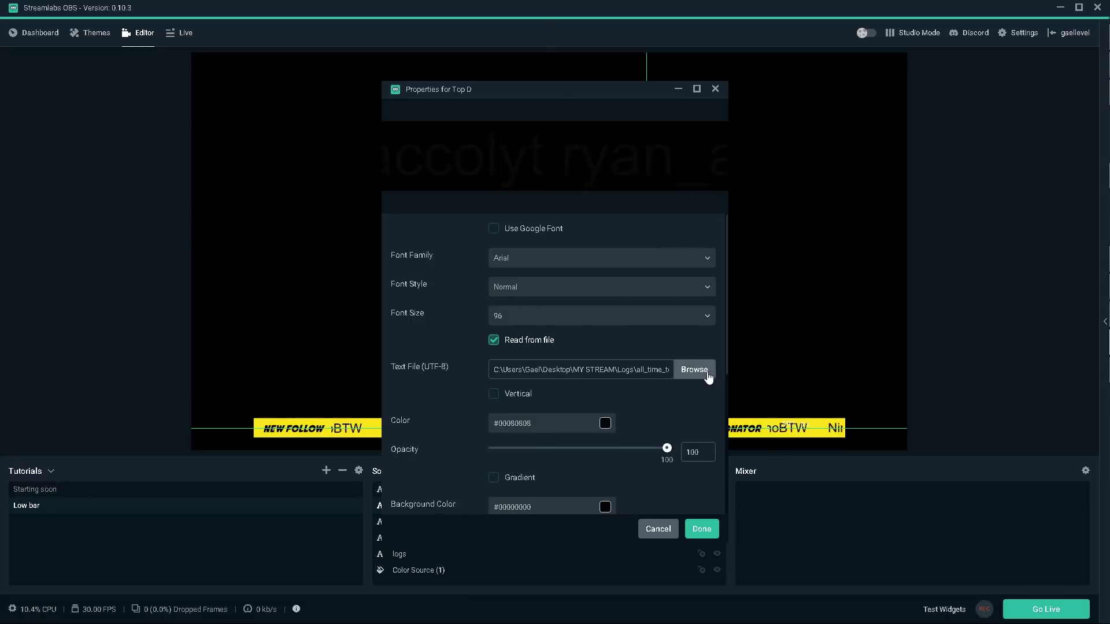
click(707, 373)
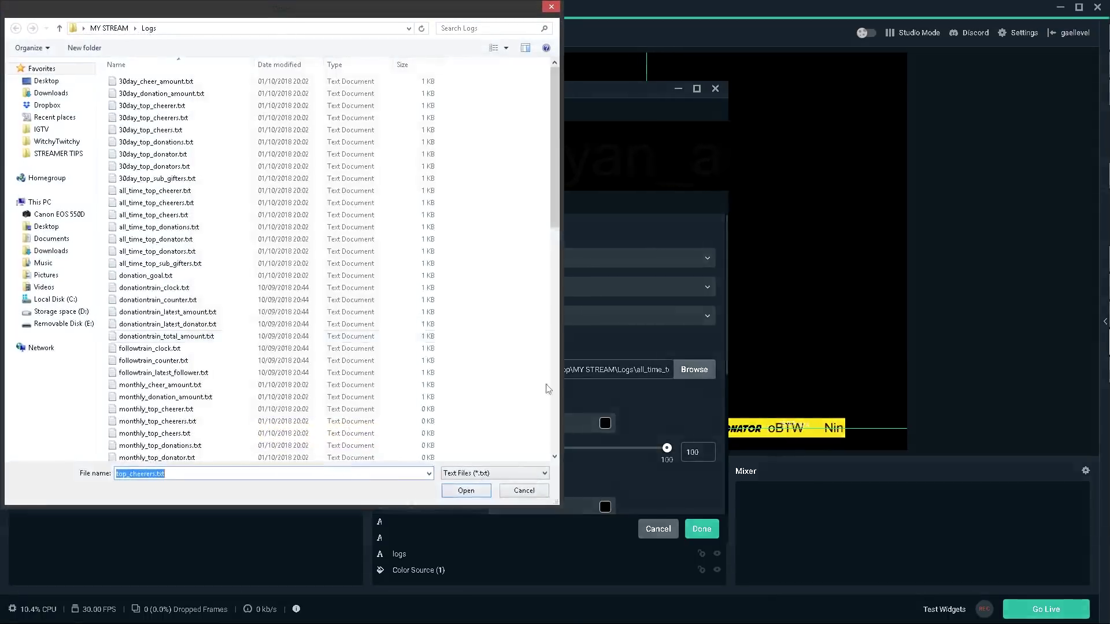
click(161, 242)
click(466, 492)
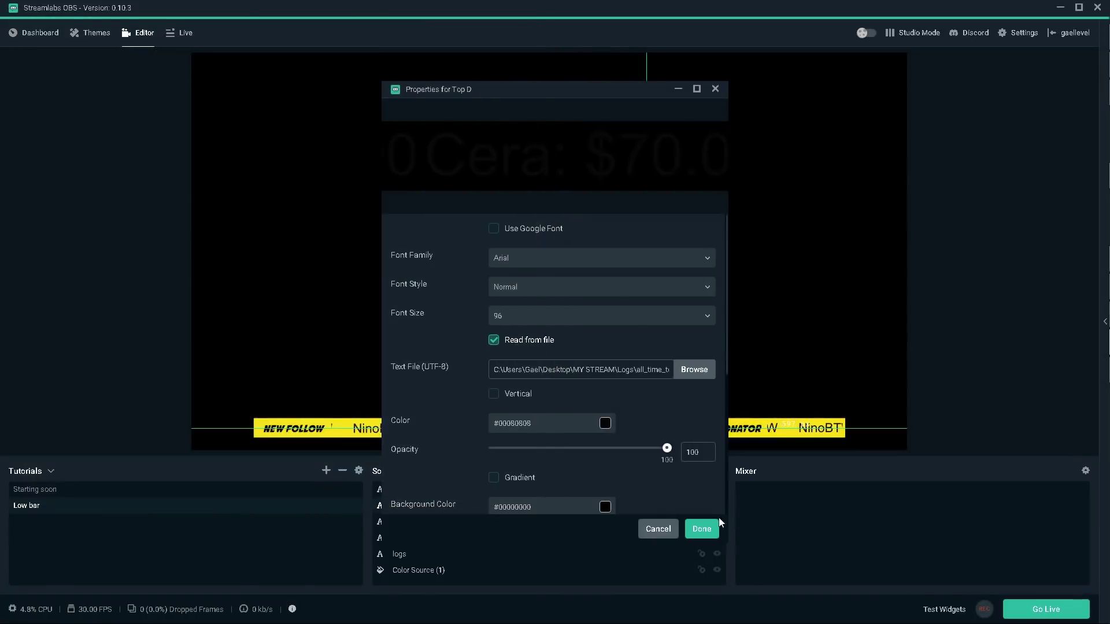
click(702, 530)
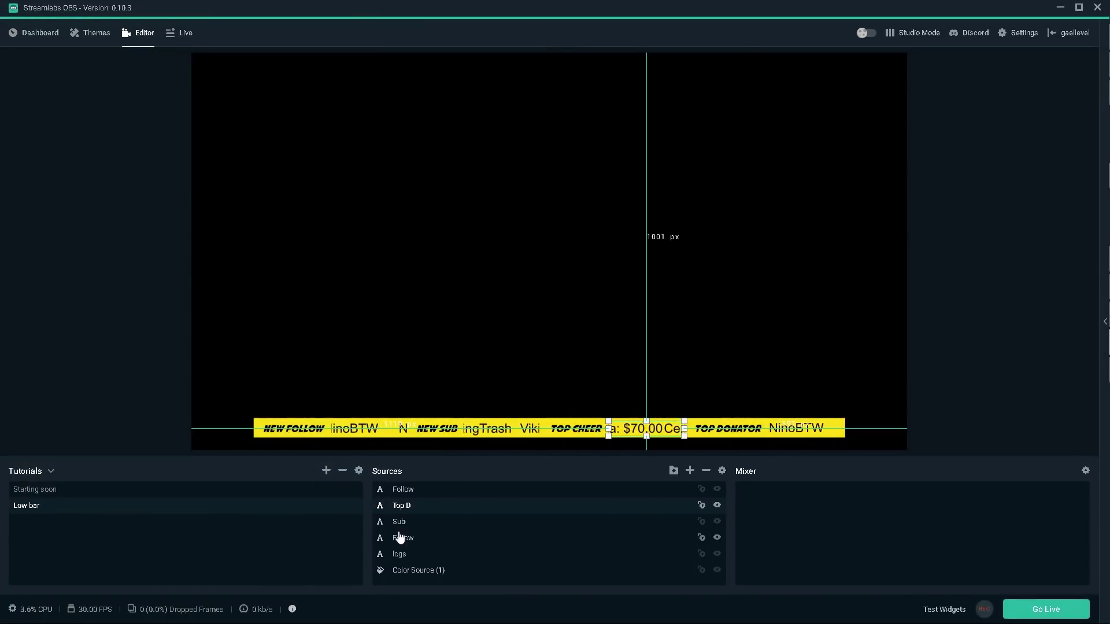
Step: Rename the source beside the TOP CHEER label to Top Cheer
right_click(399, 511)
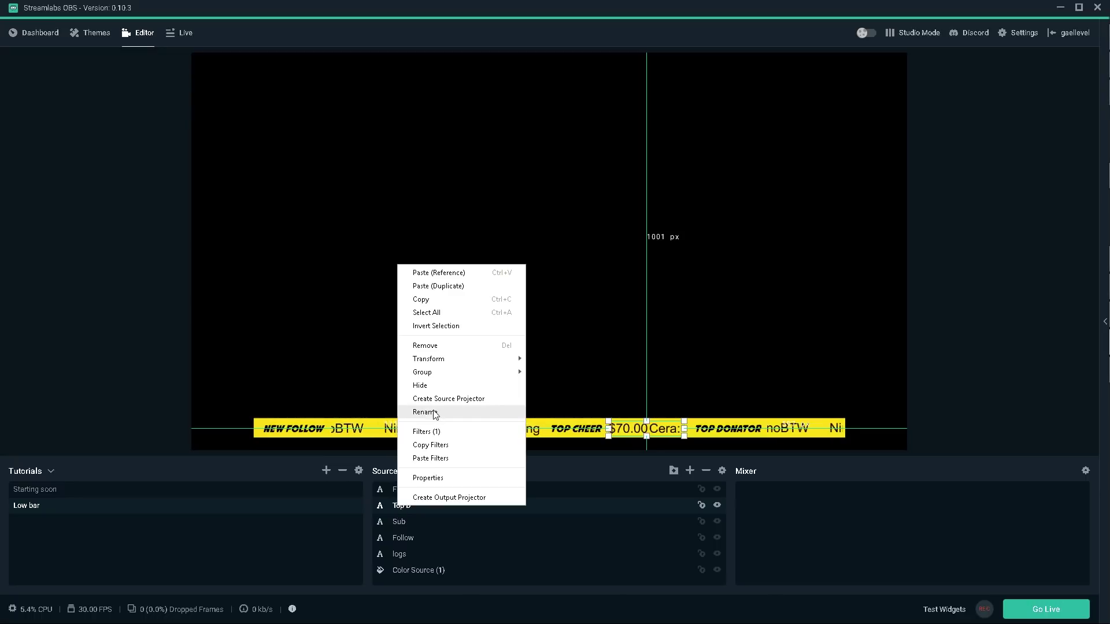
click(416, 410)
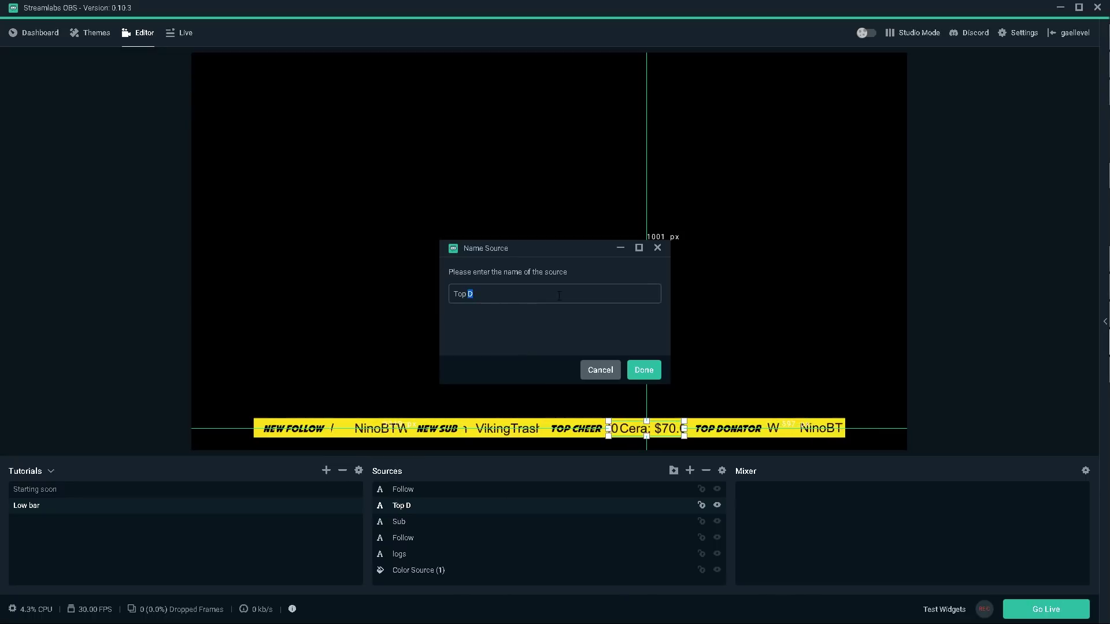
key(Return)
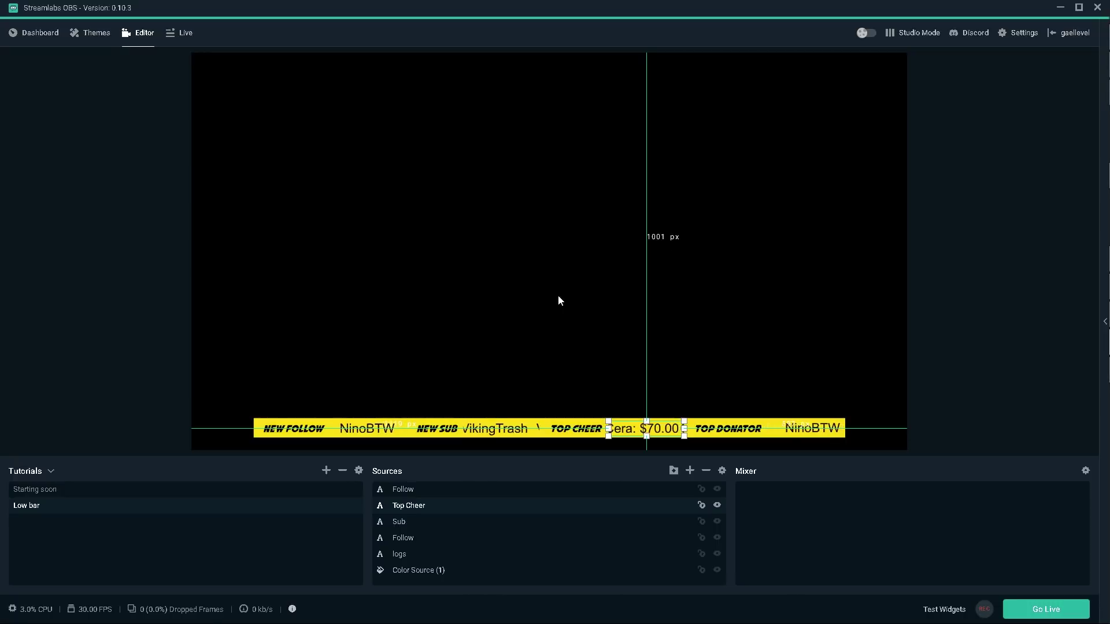
Step: Rename the Follow source beside the TOP DONATOR label to Top D
right_click(400, 492)
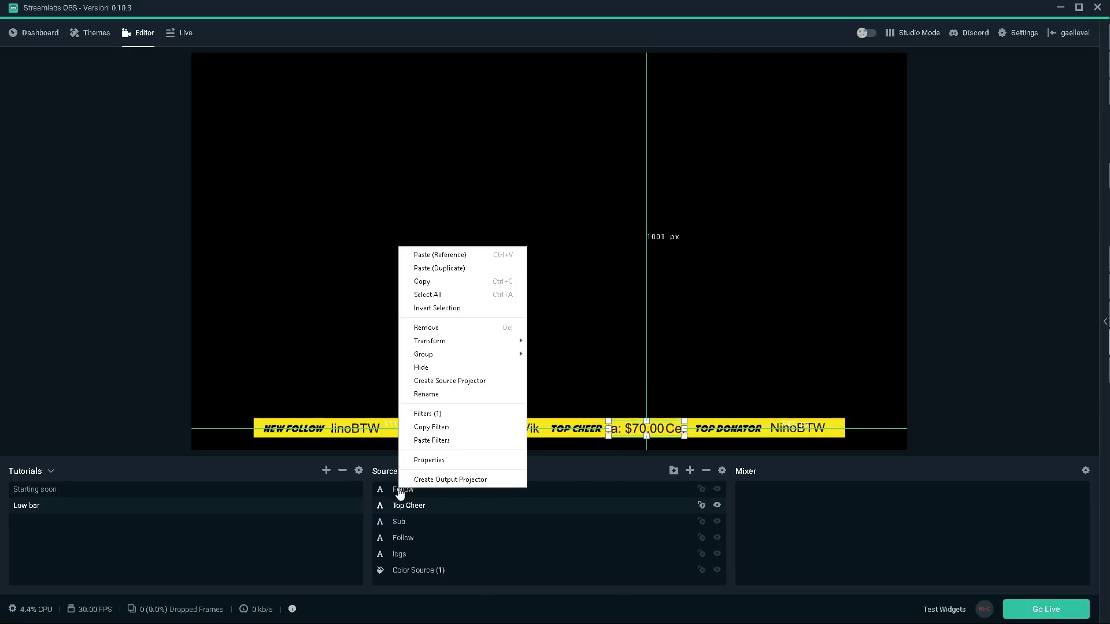
click(399, 492)
right_click(404, 494)
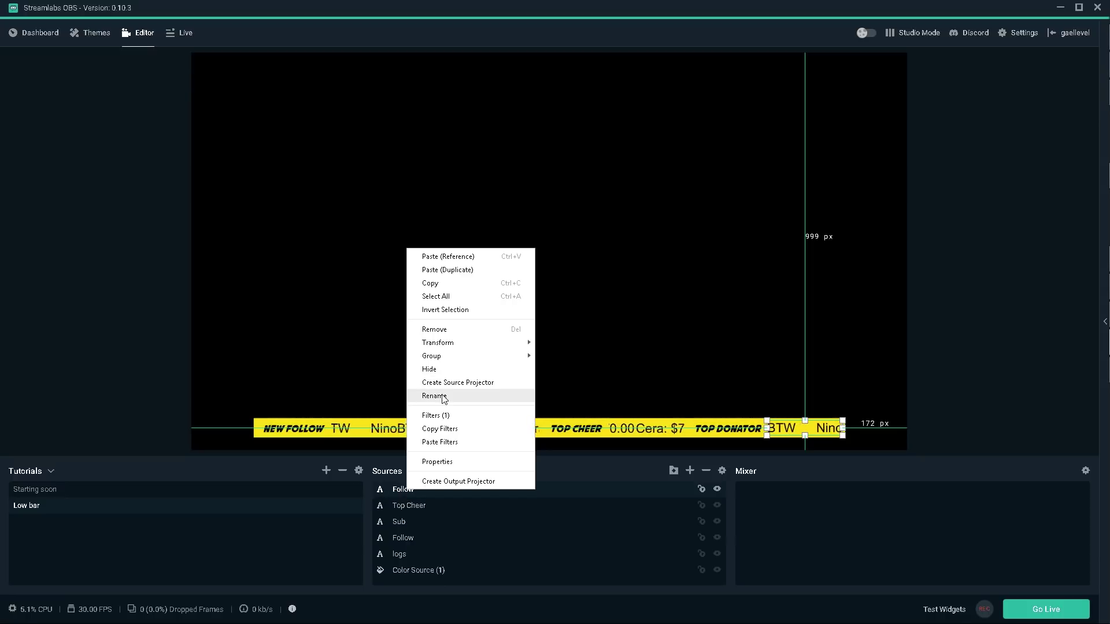
click(431, 396)
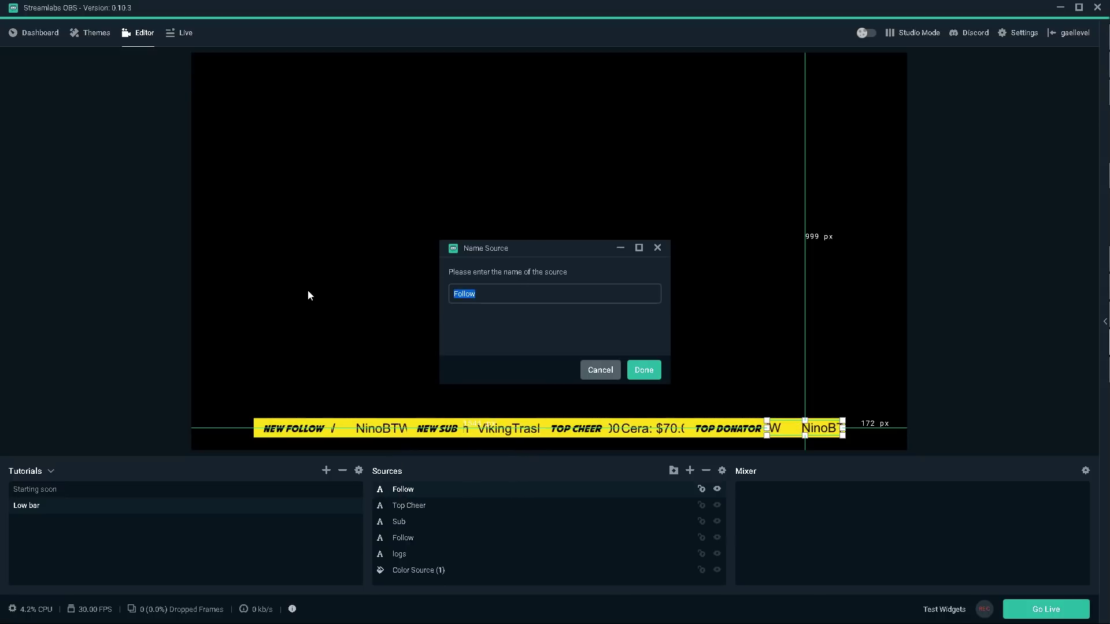
text(Top D)
key(Return)
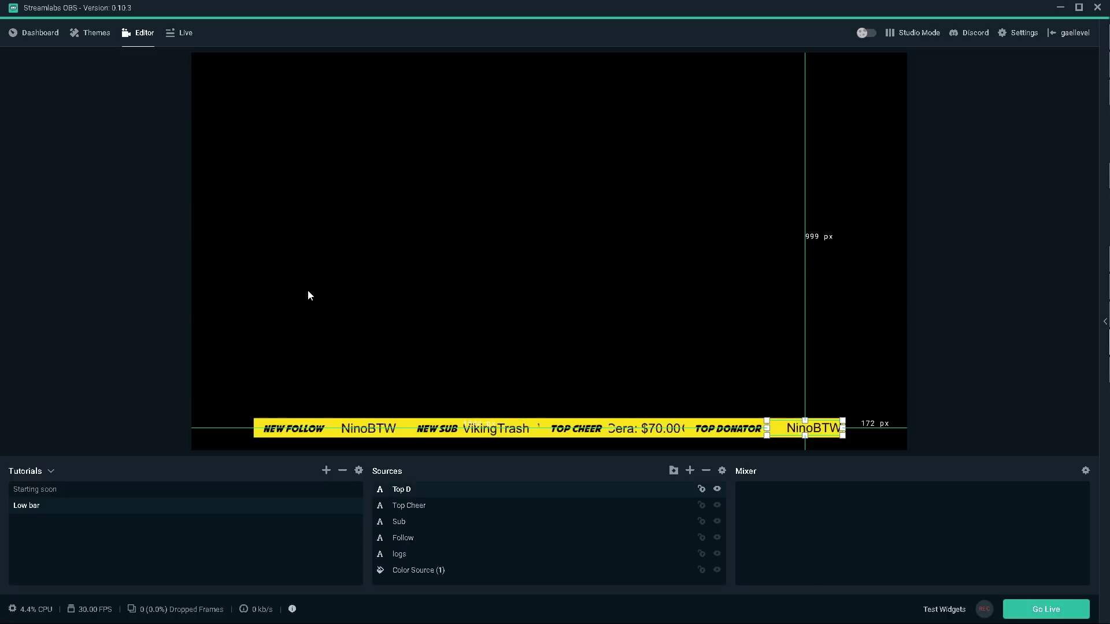
Step: Set the Top D source beside the TOP DONATOR label to read its text from all_time_top_donator.txt
double_click(402, 490)
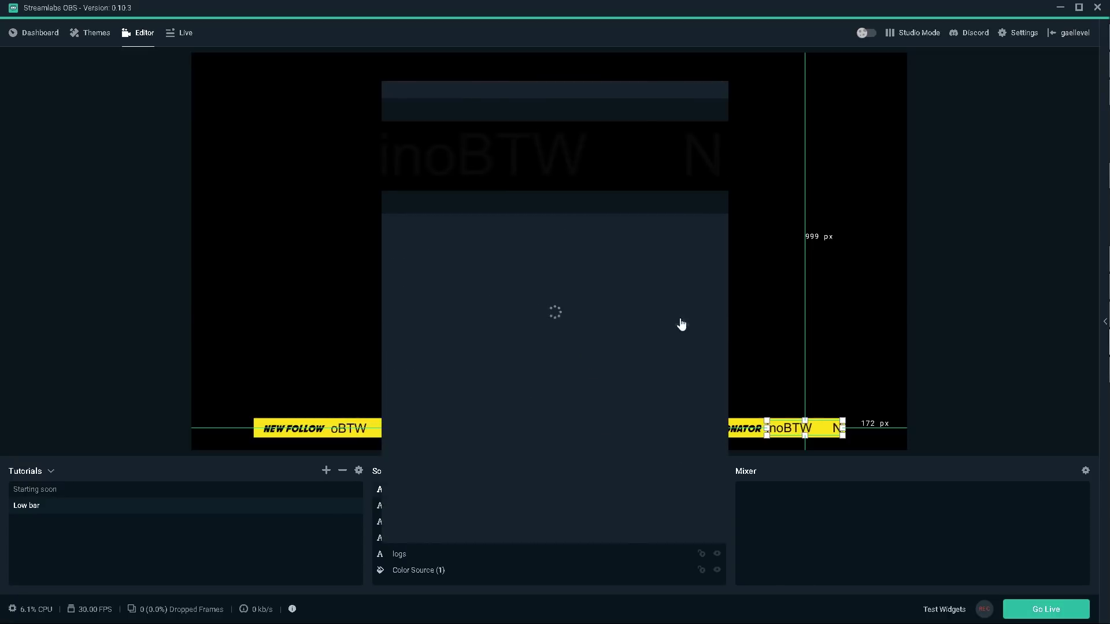
click(690, 370)
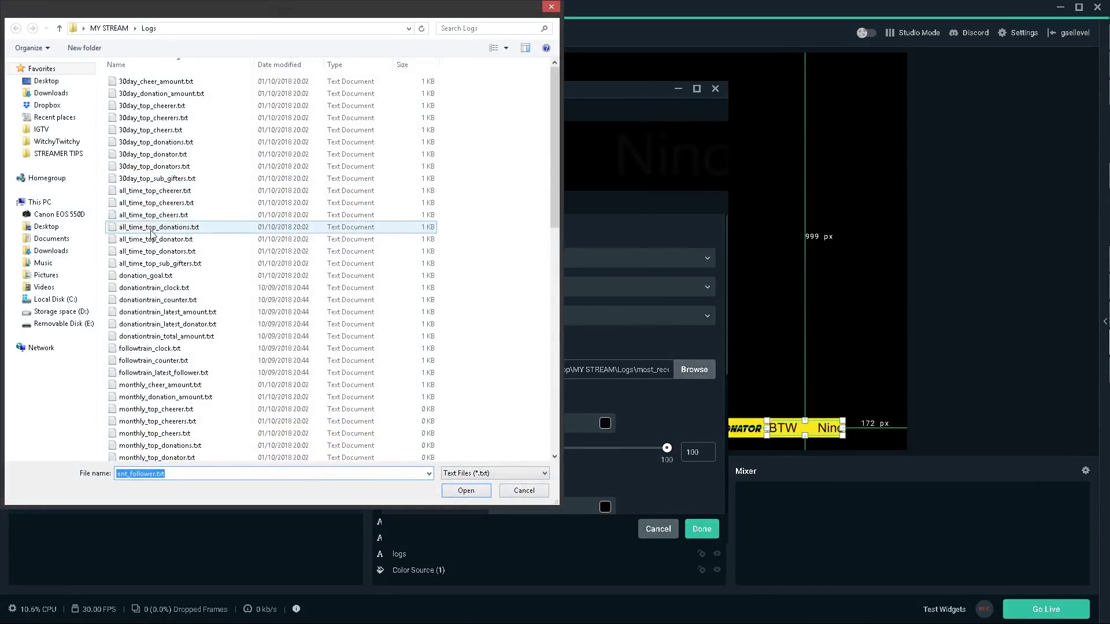
click(151, 229)
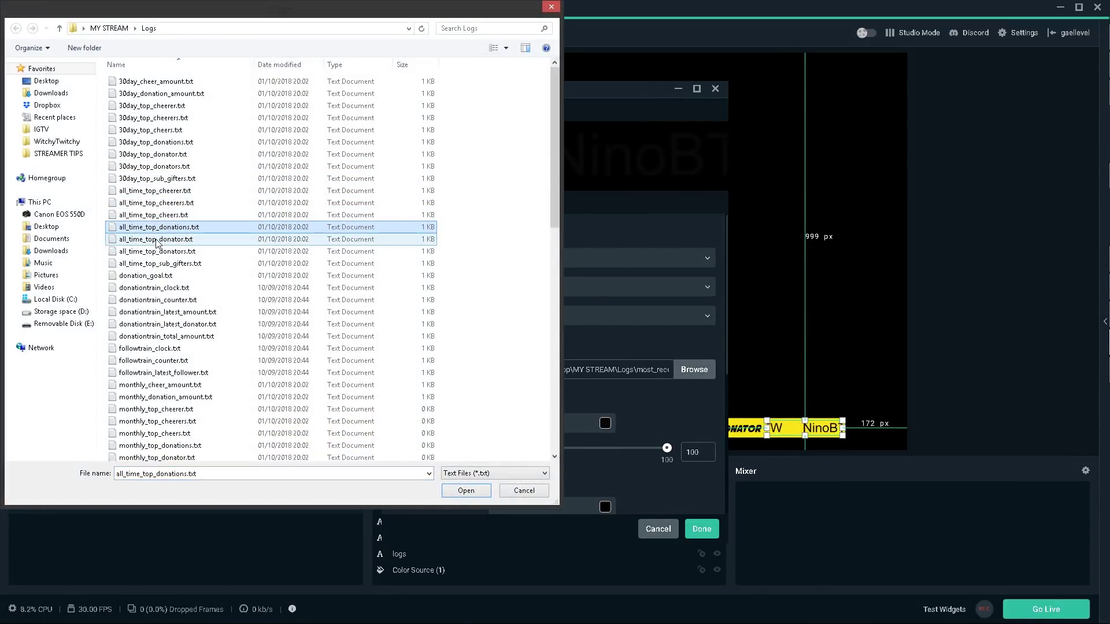
click(157, 241)
click(466, 491)
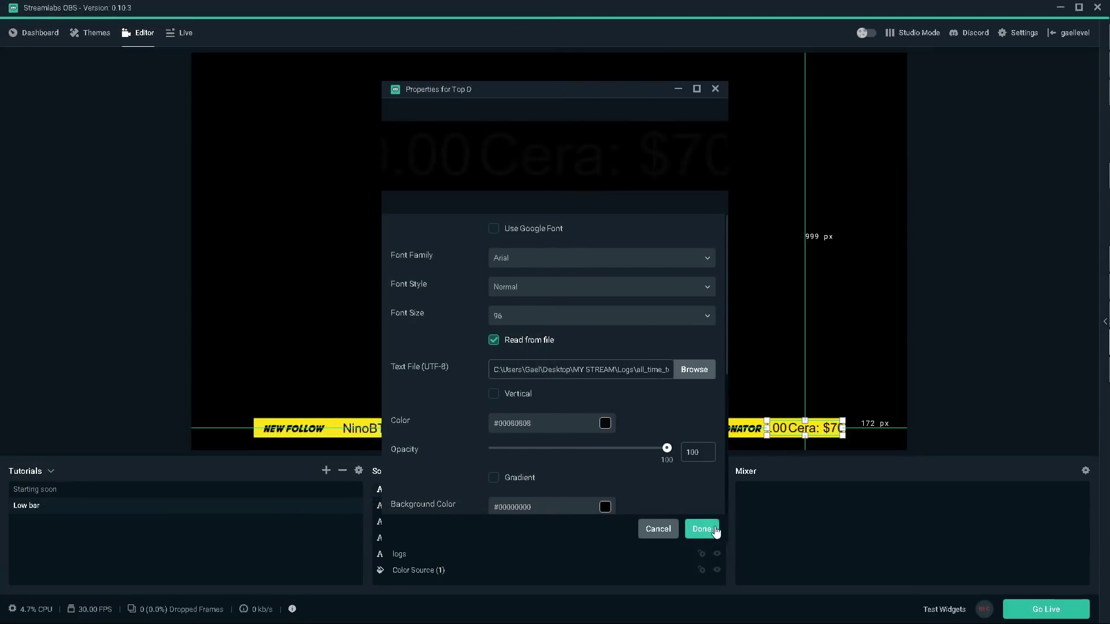
click(705, 529)
Step: Set the Top Cheer source to read its text from all_time_top_cheerers.txt and leave all sources deselected
click(405, 510)
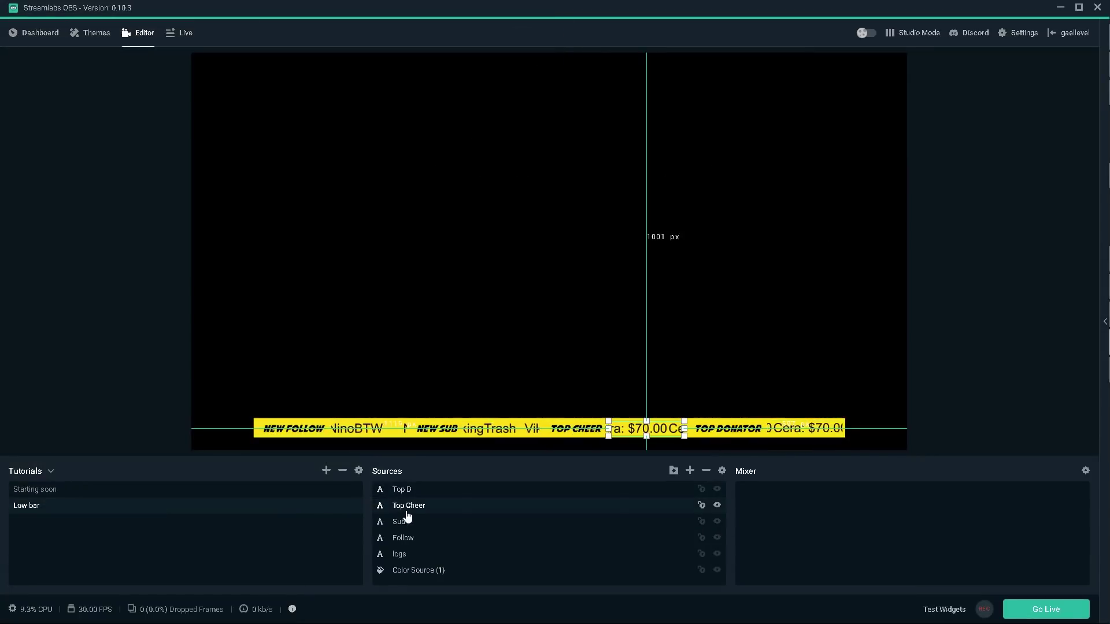
double_click(410, 508)
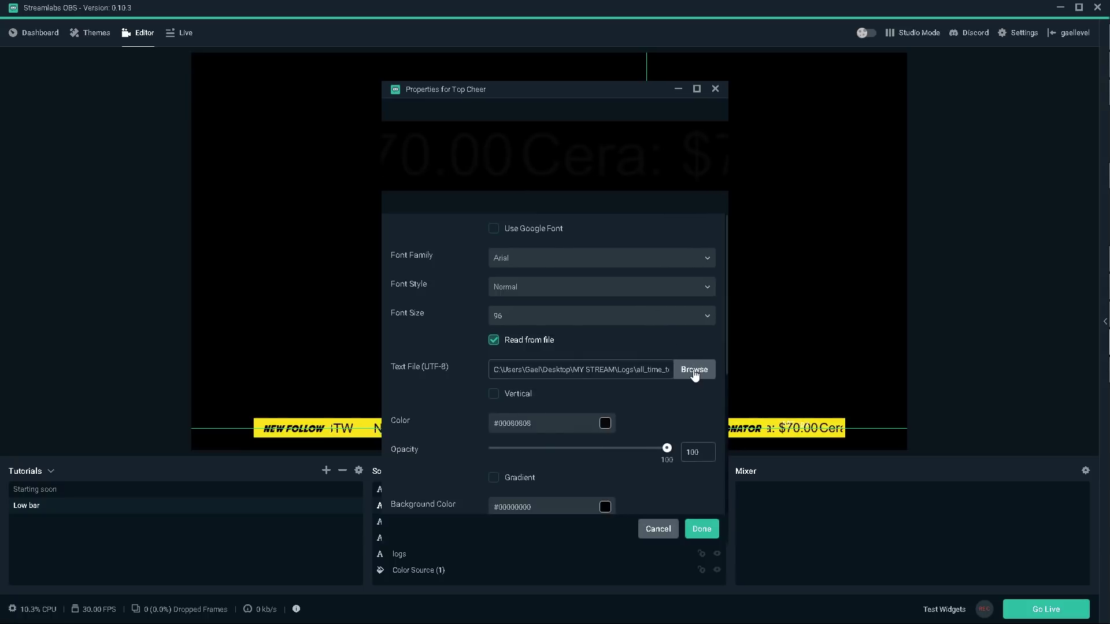
click(694, 369)
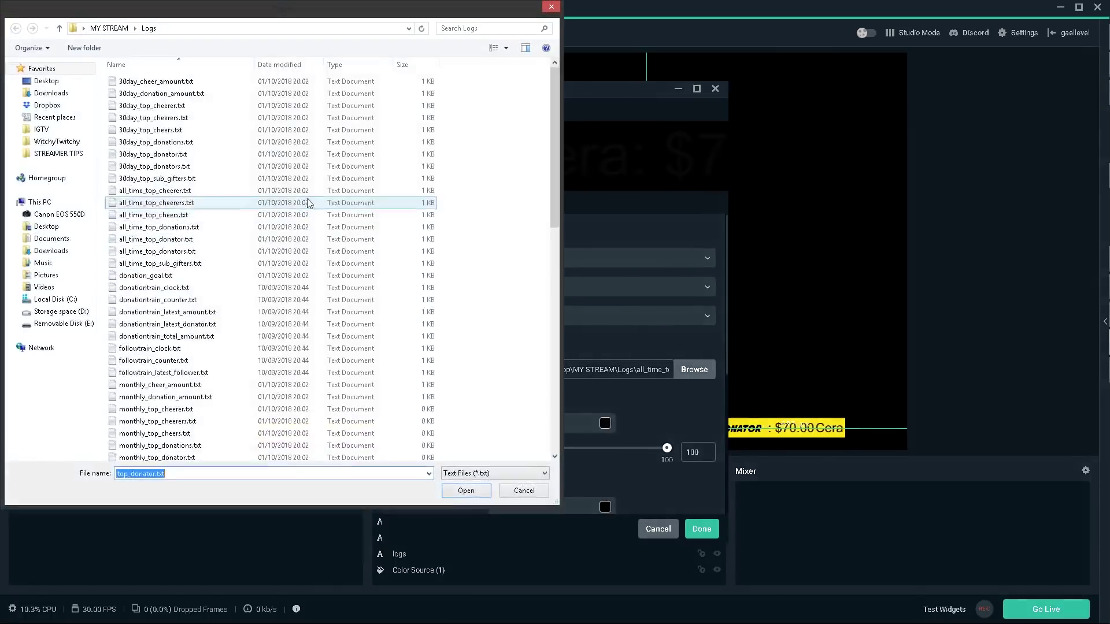
click(162, 202)
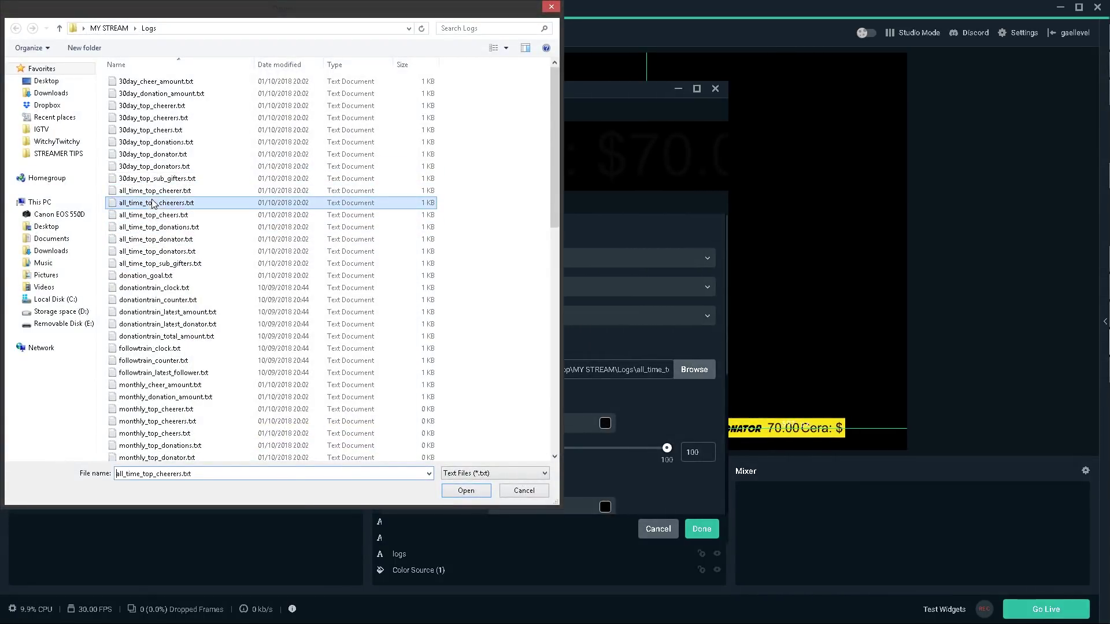
click(456, 495)
click(702, 529)
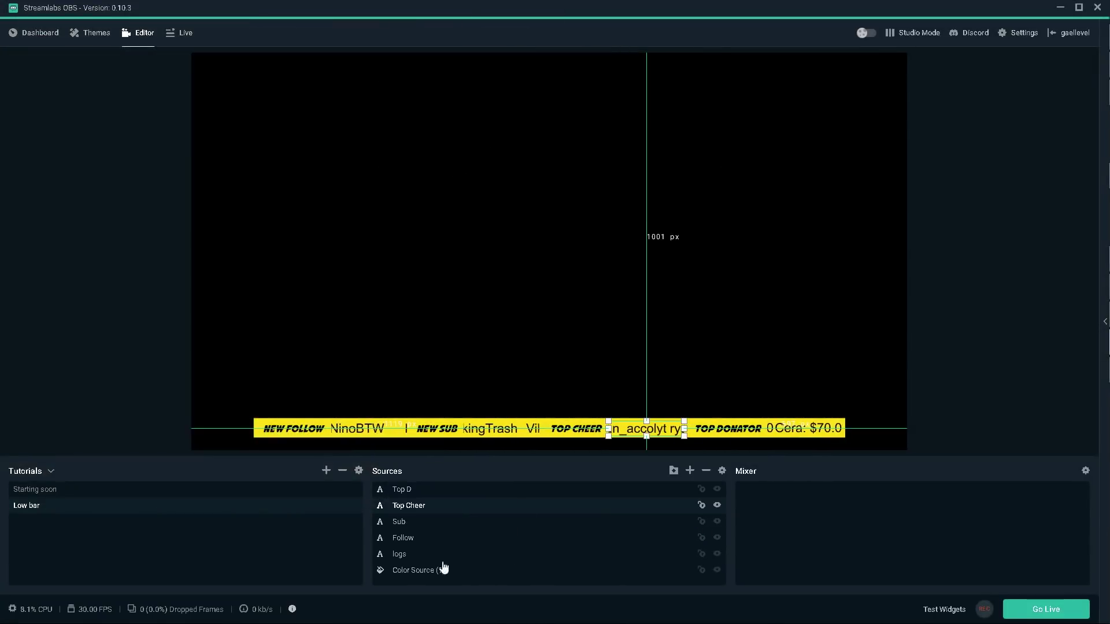
click(416, 571)
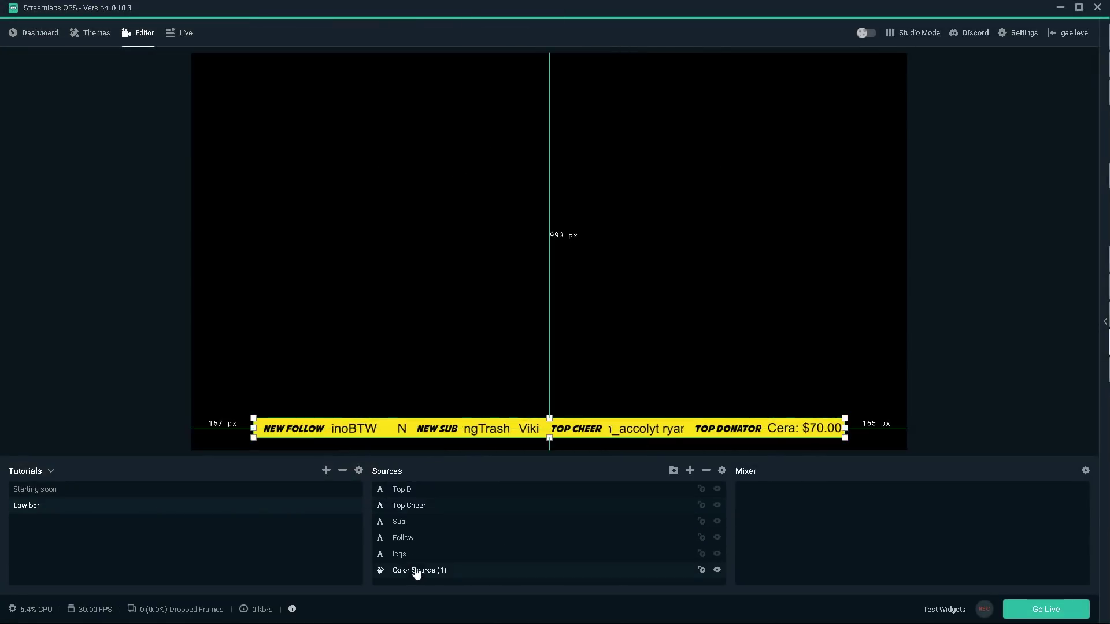
click(208, 315)
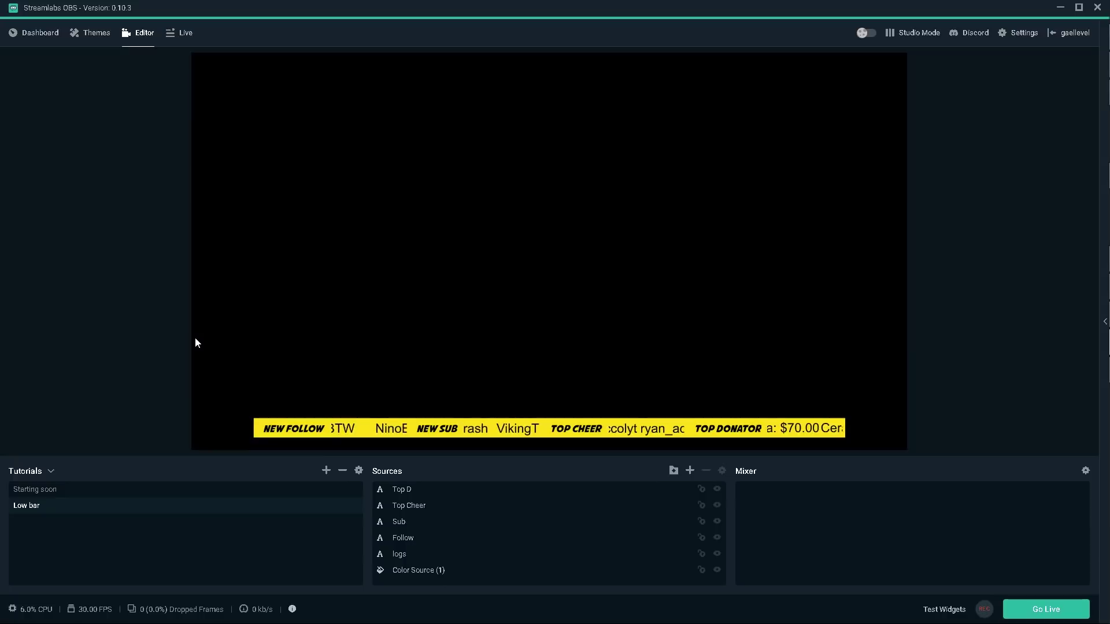
Step: Add the existing Low bar scene as a source in the Starting soon scene
click(74, 490)
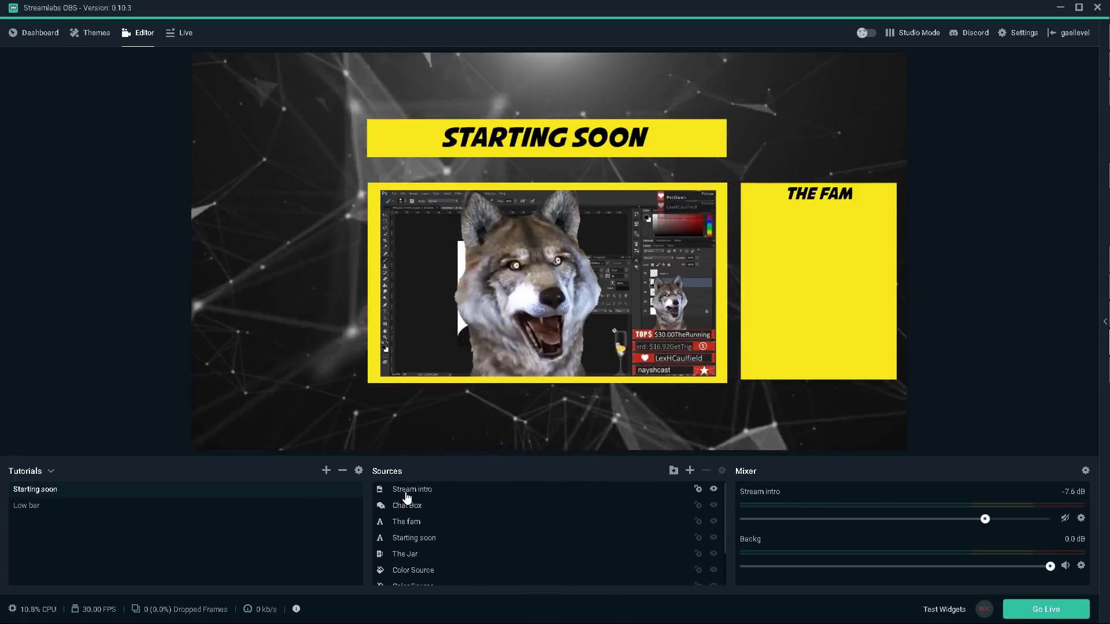
click(690, 470)
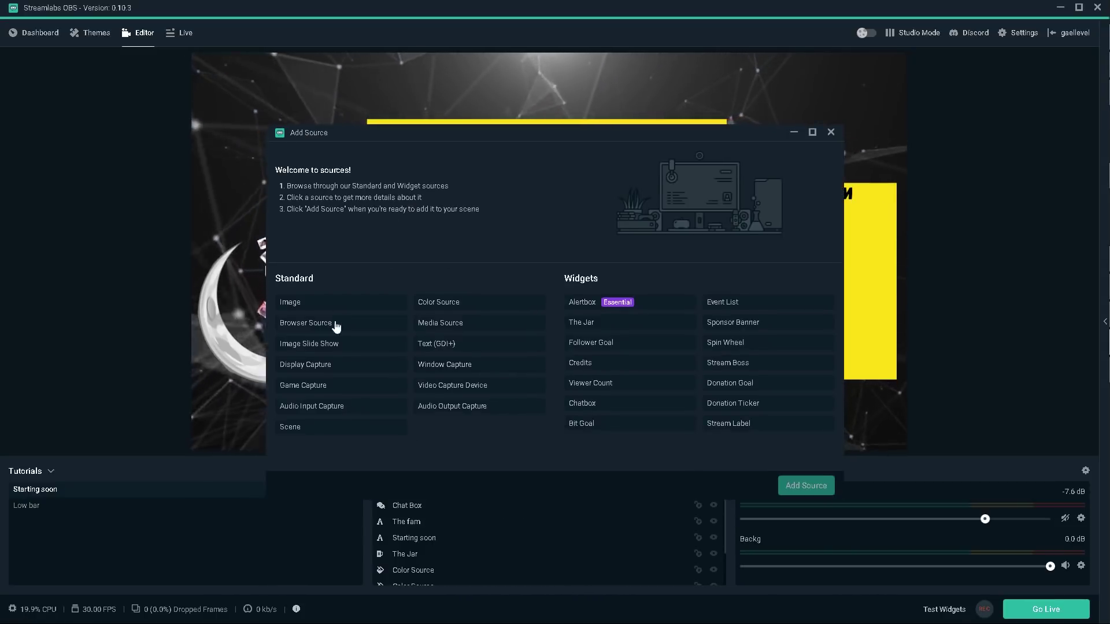
click(307, 431)
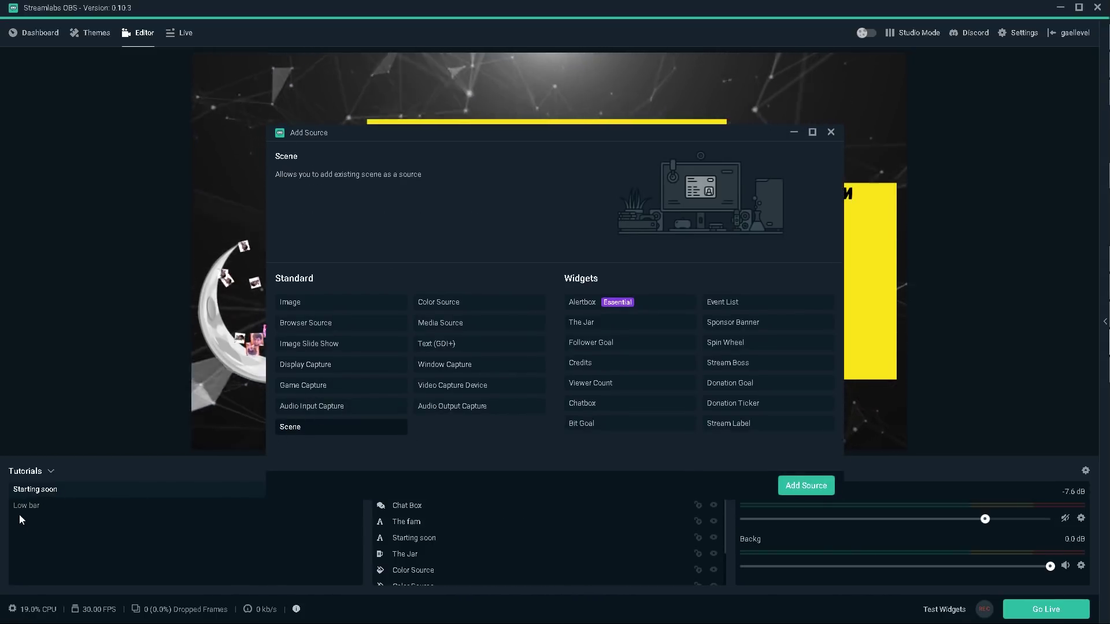
drag(442, 134, 502, 116)
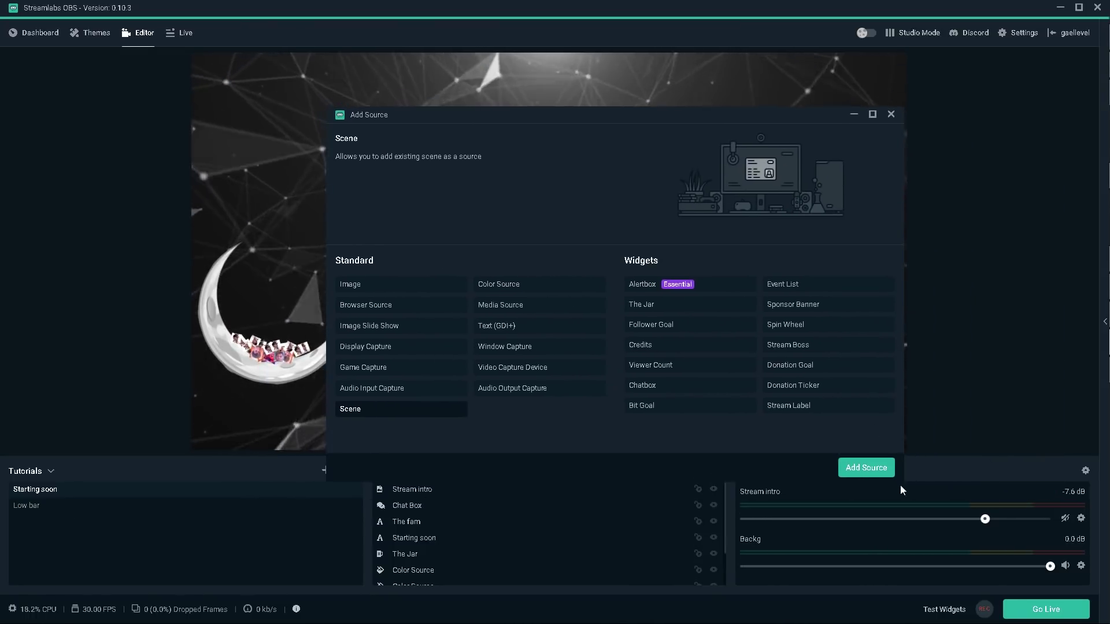
click(867, 470)
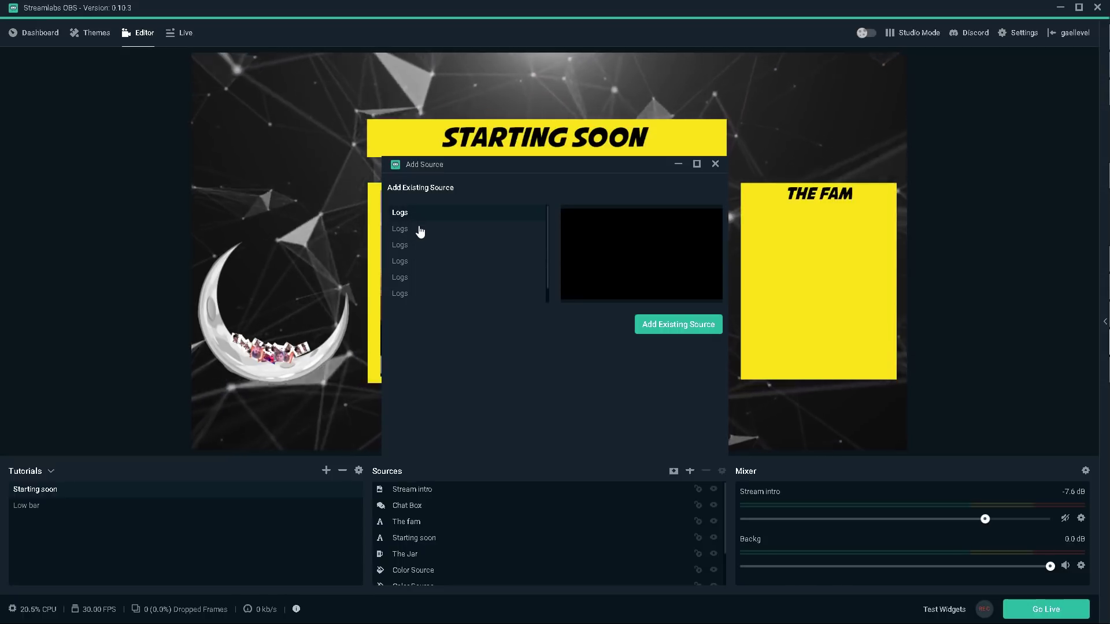
scroll(420, 237, down, 1)
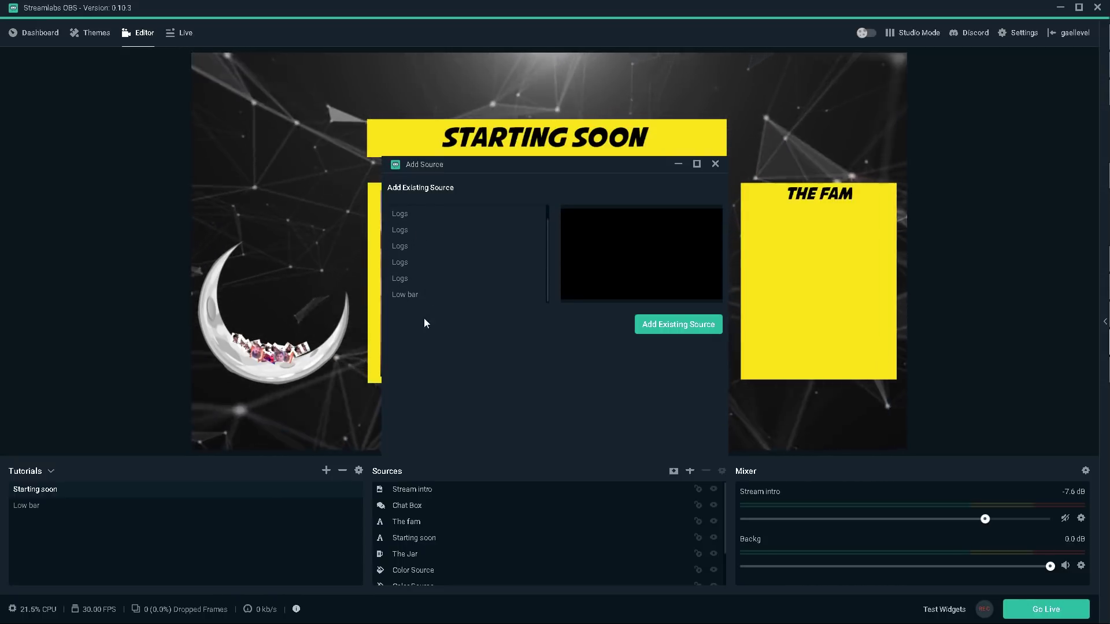
click(406, 298)
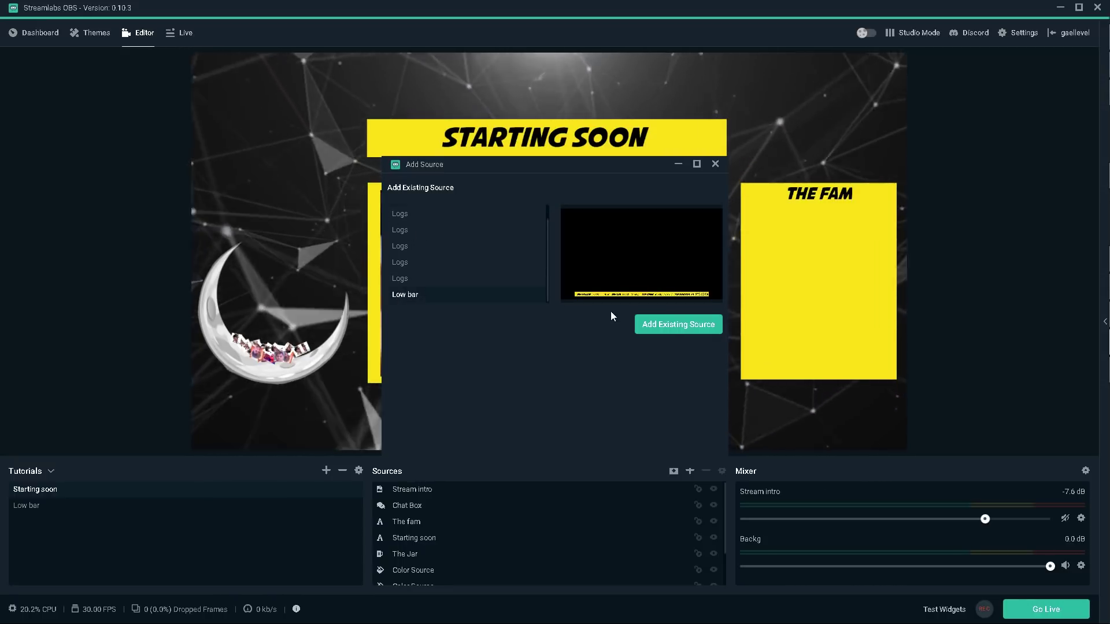
click(684, 332)
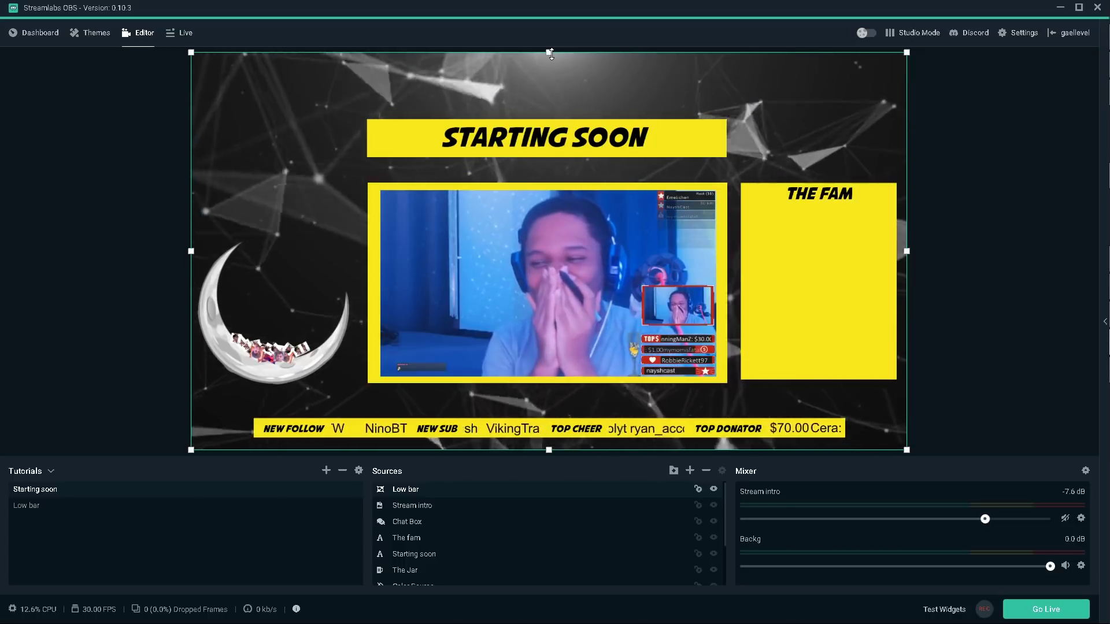
Step: Crop the Low bar source tightly around its yellow bar, place it just beneath the video frame and THE FAM box, and deselect it
drag(548, 51, 557, 412)
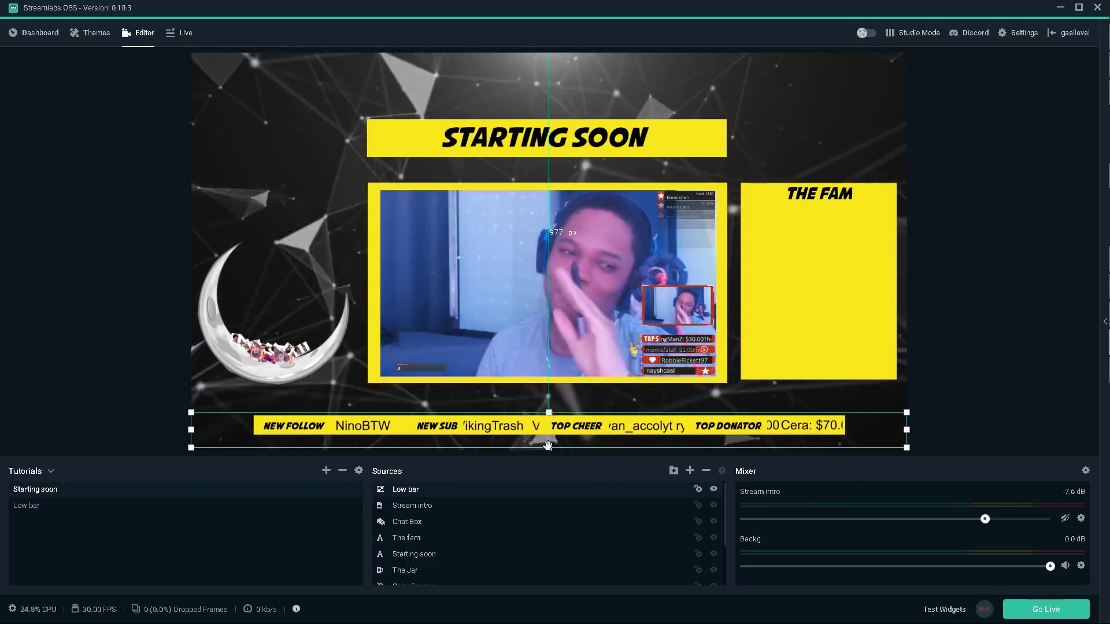
drag(548, 450, 549, 439)
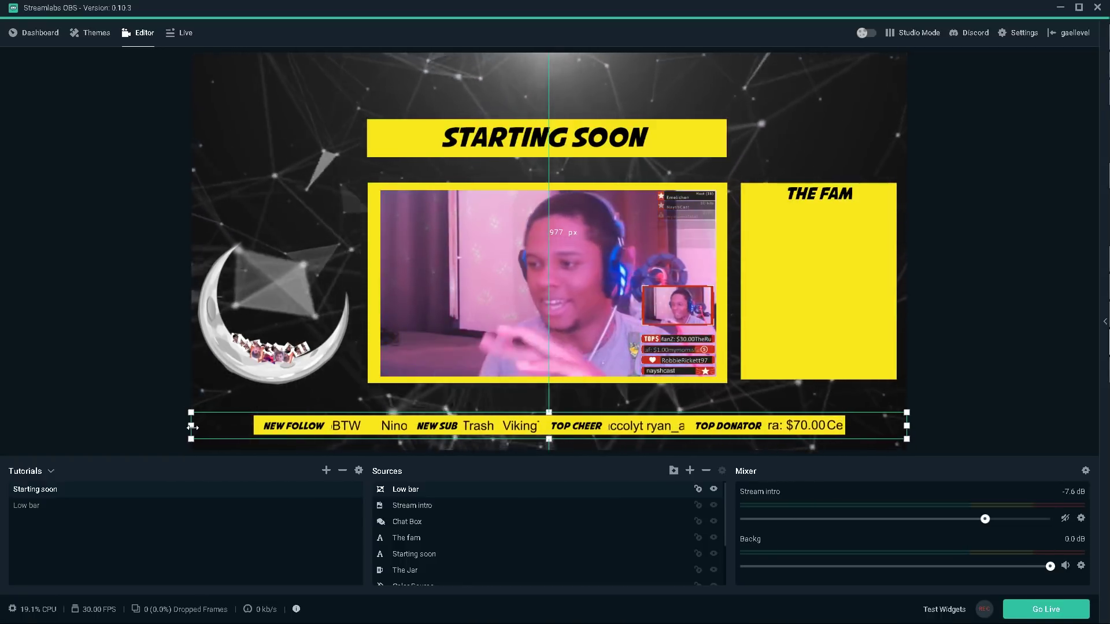
drag(191, 425, 249, 426)
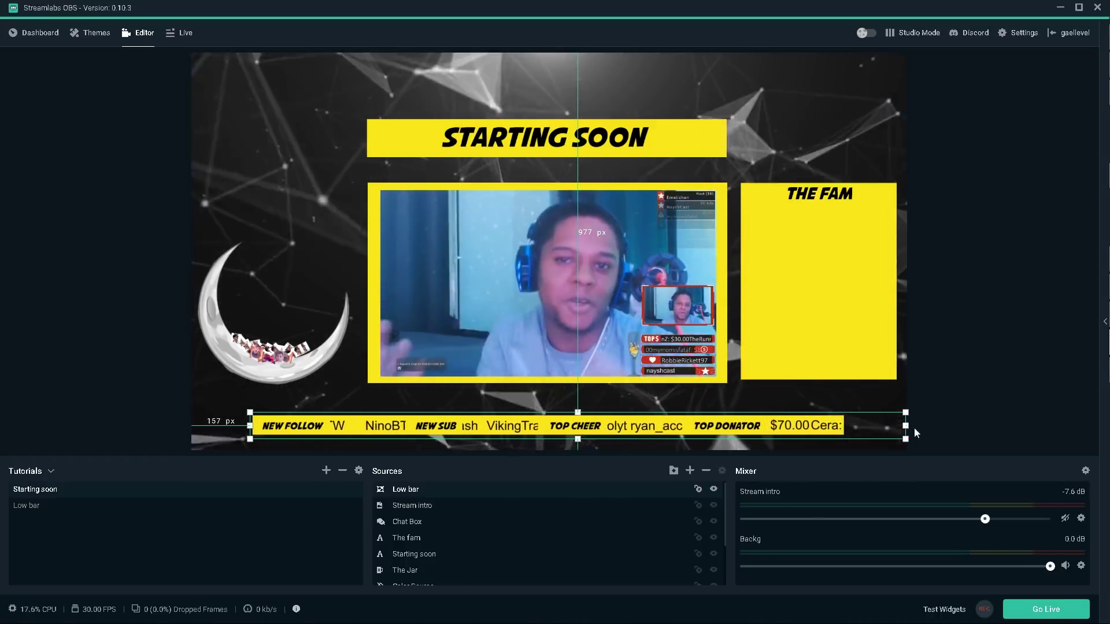
drag(906, 426, 844, 426)
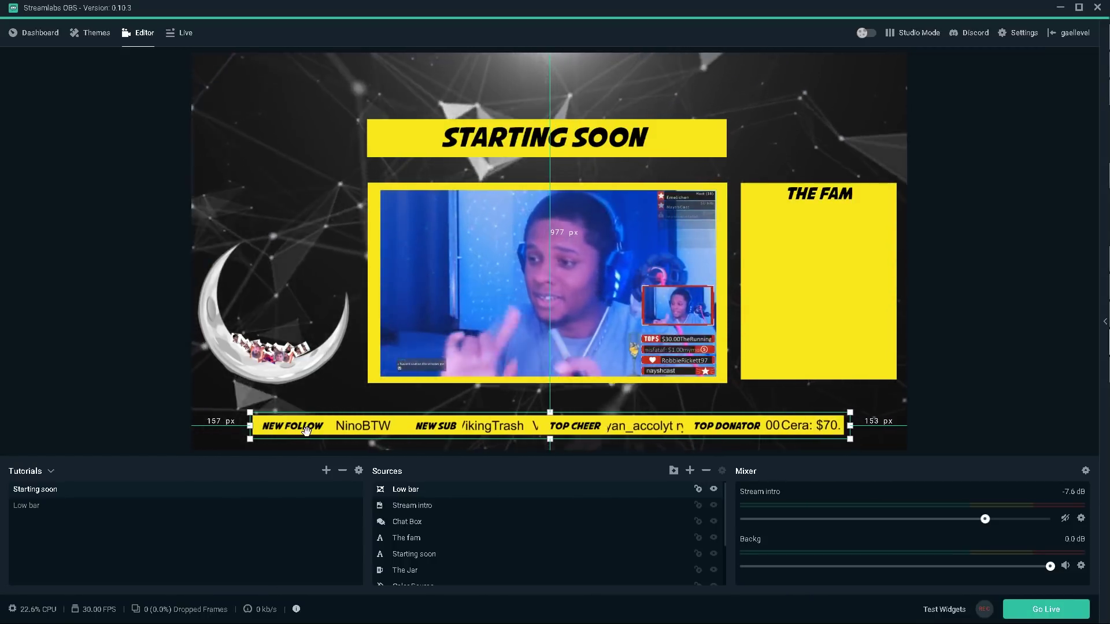
drag(307, 429, 352, 407)
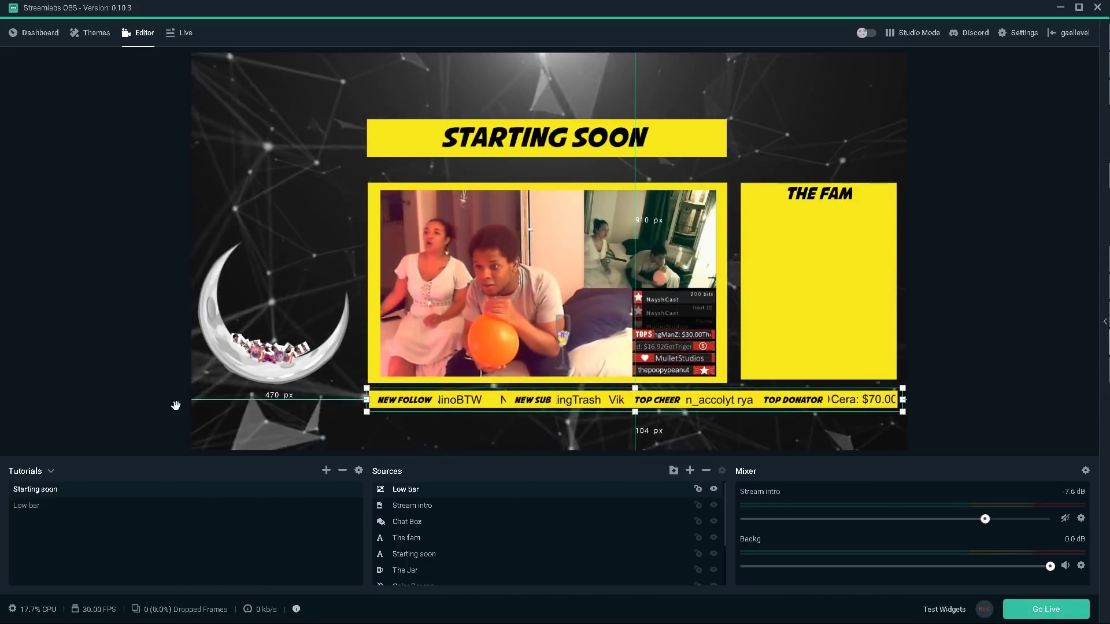
click(122, 353)
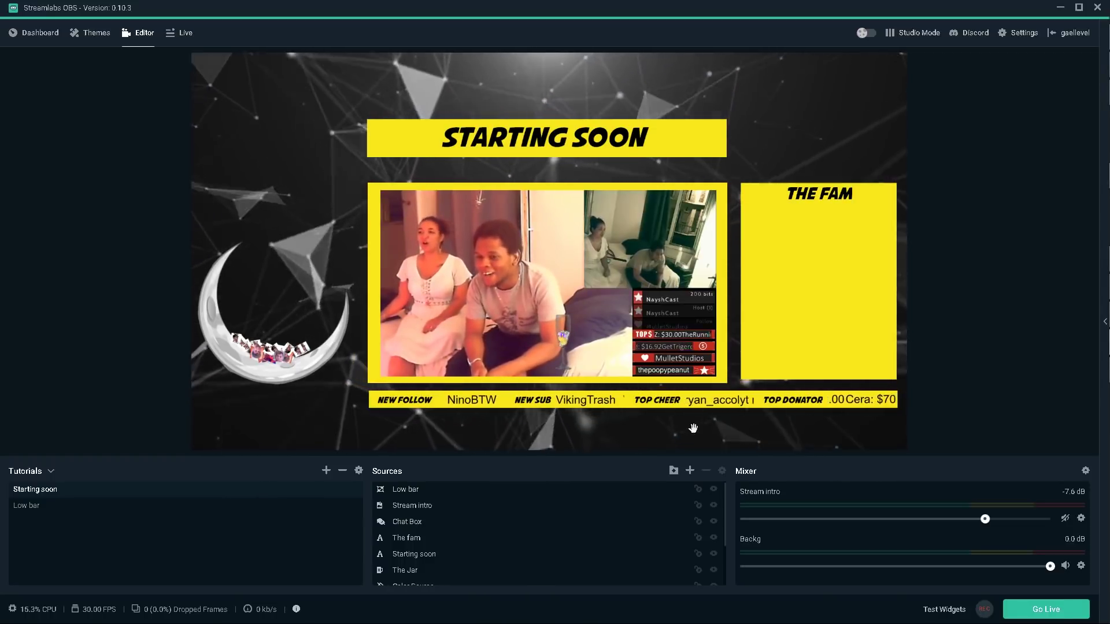
Step: Show the stream chat beside the editor and send the messages !cheer and !commands to test the chat box
mouse_move(1101, 360)
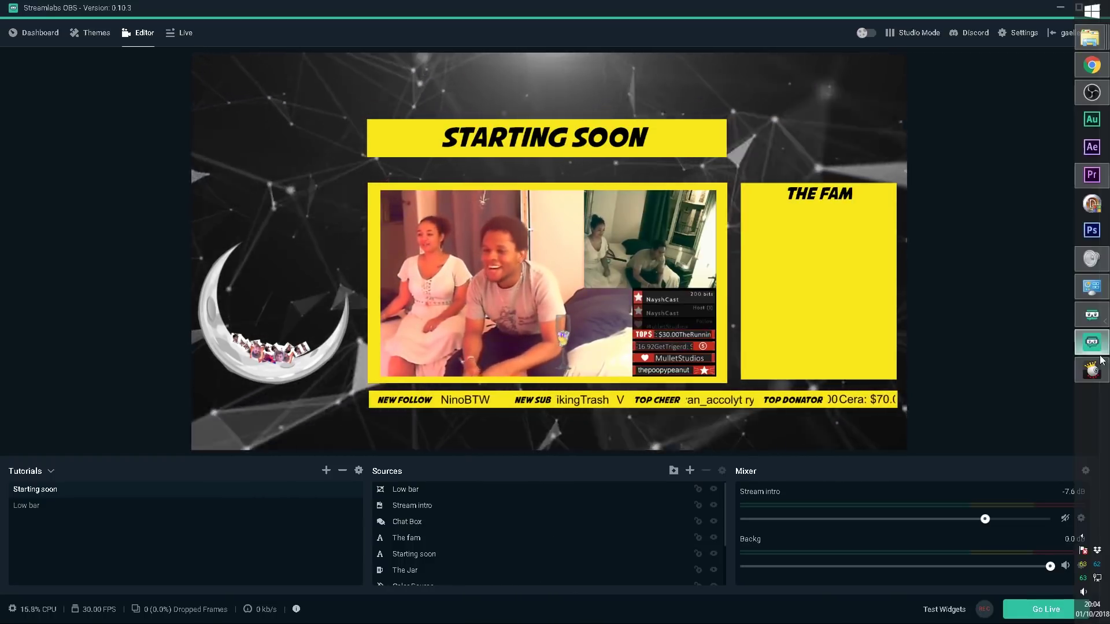
click(1103, 322)
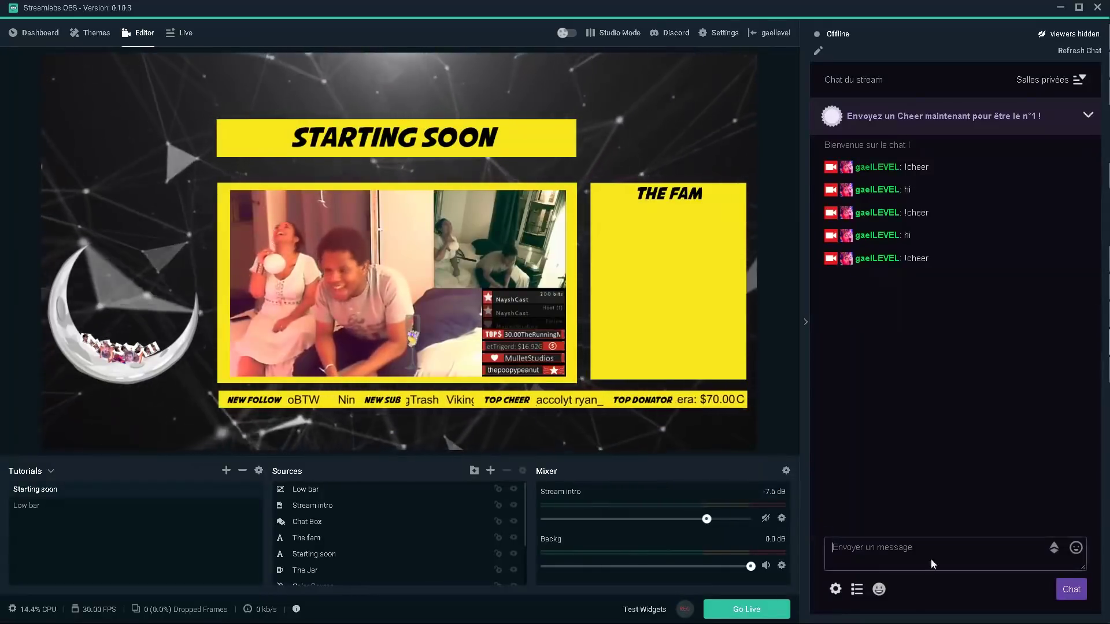
click(932, 558)
text(!cheer)
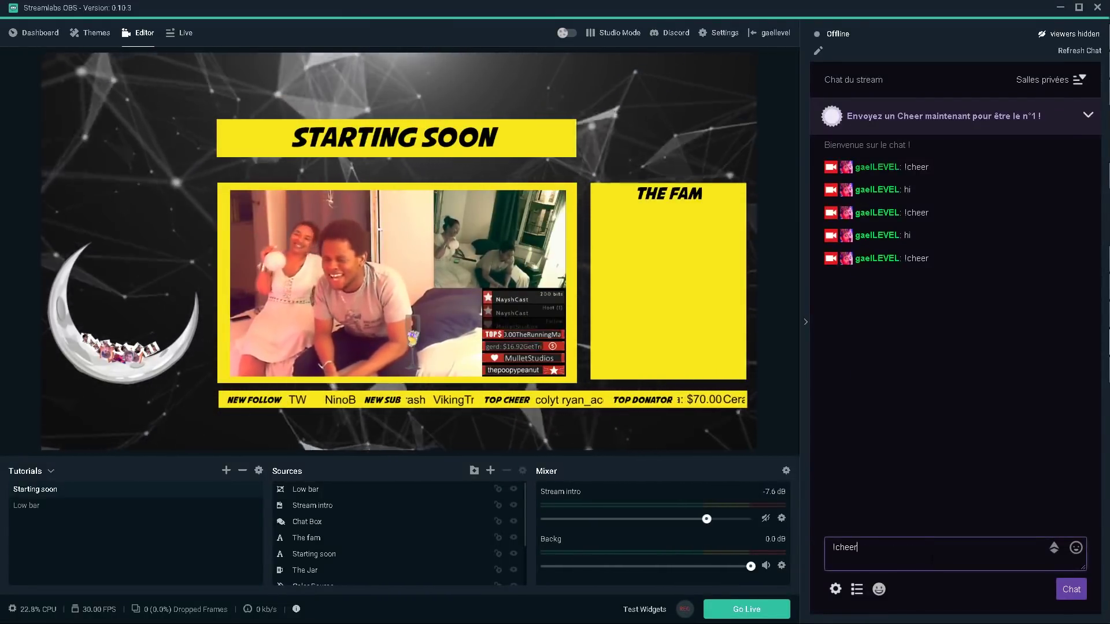
key(Return)
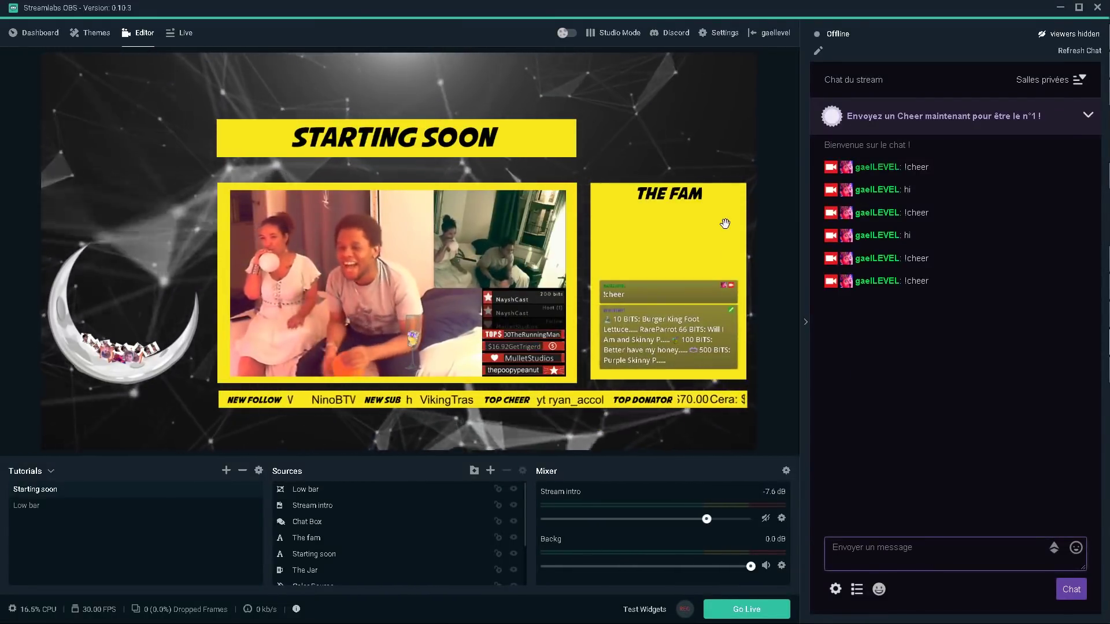
text(!commande)
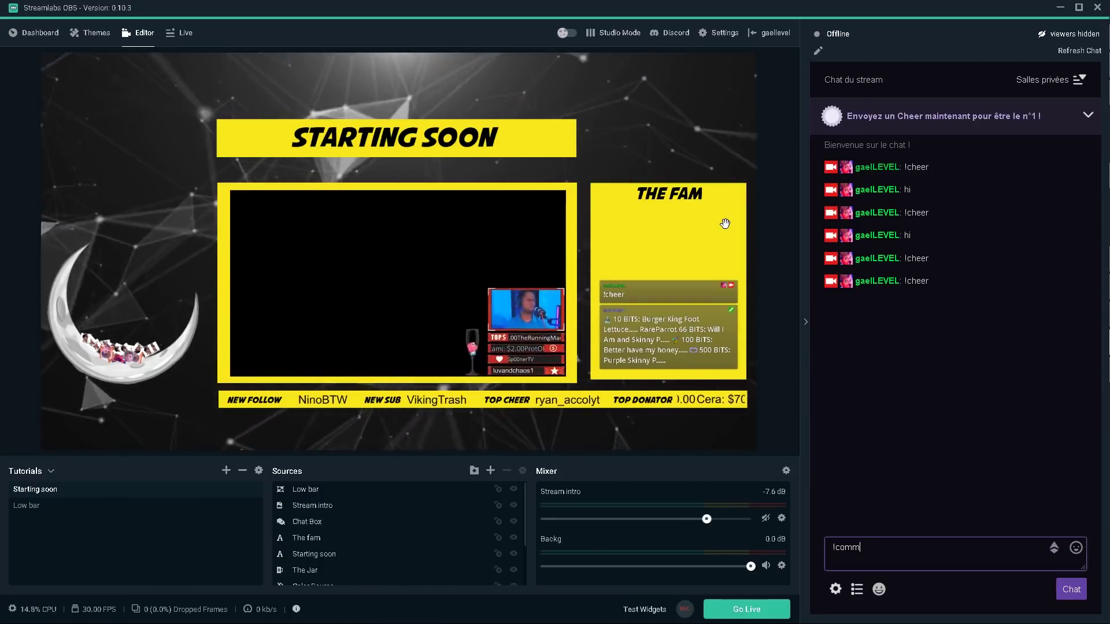
key(Return)
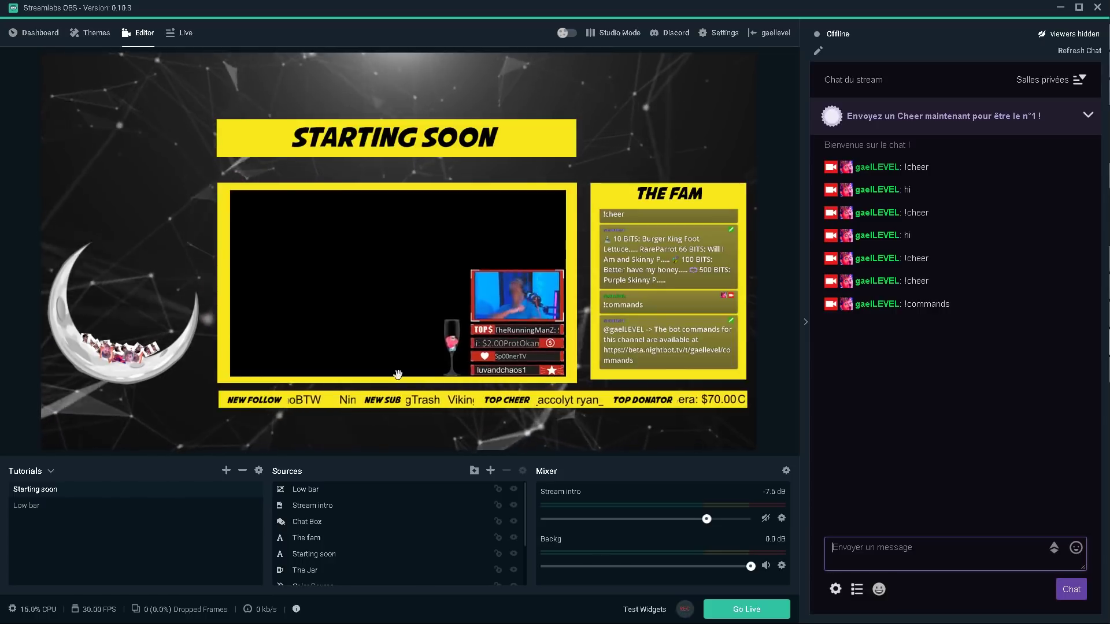
Step: Add a Color Correction filter to the color source behind the STARTING SOON title
click(334, 572)
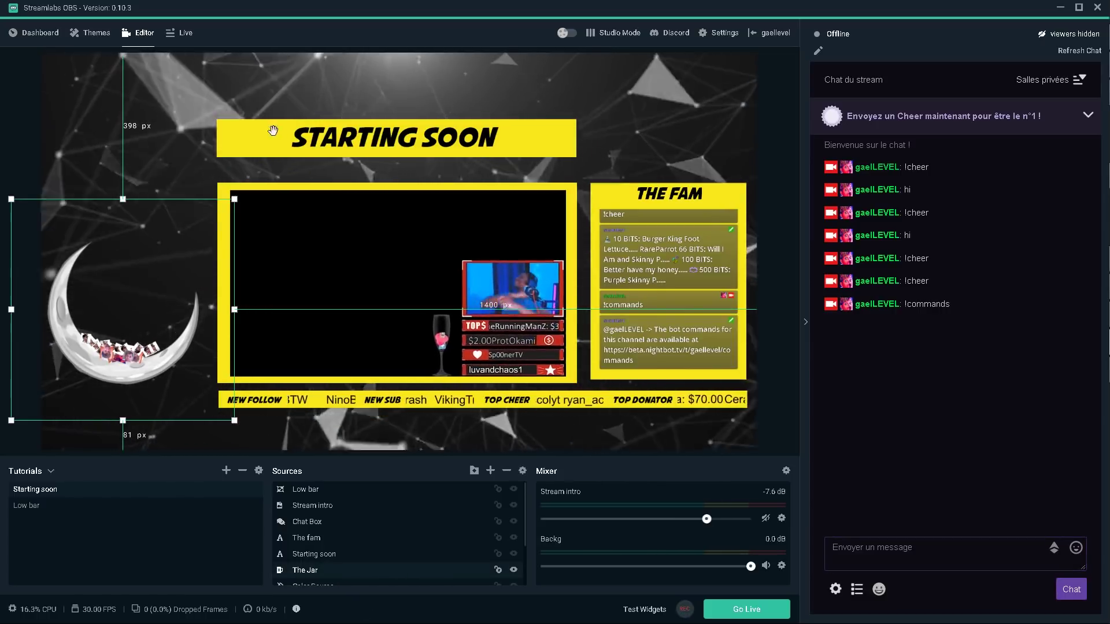
scroll(362, 532, down, 2)
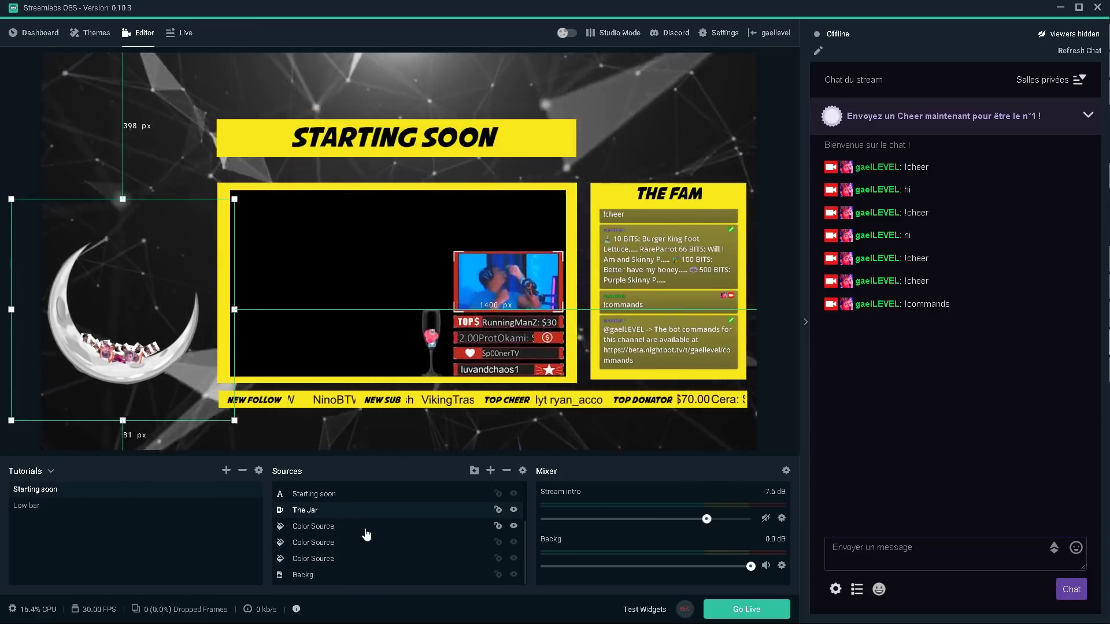
click(295, 558)
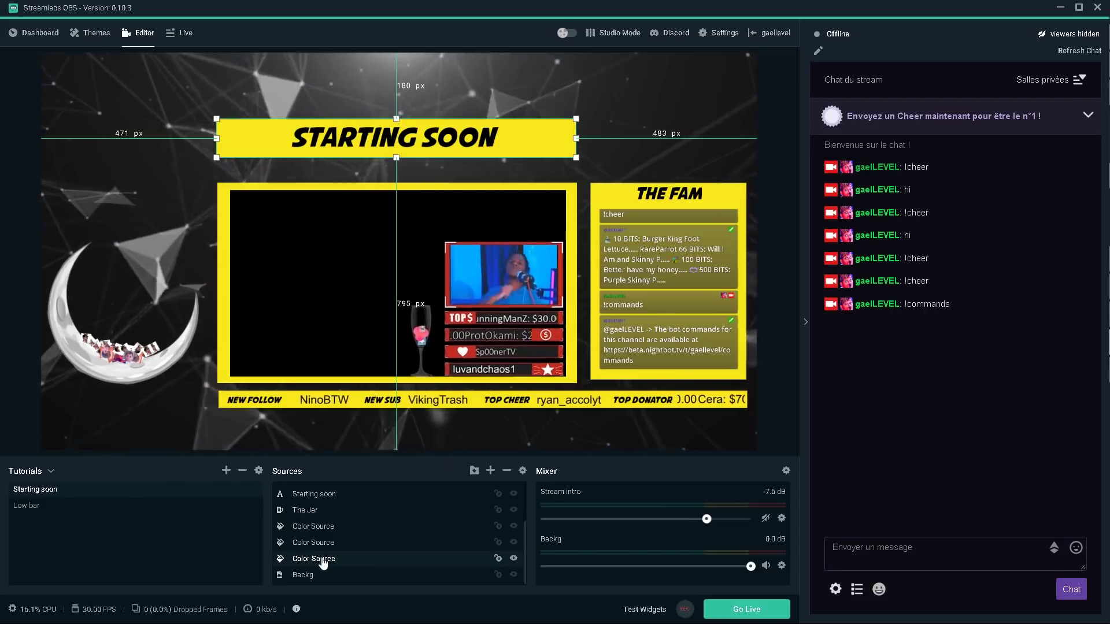
right_click(323, 558)
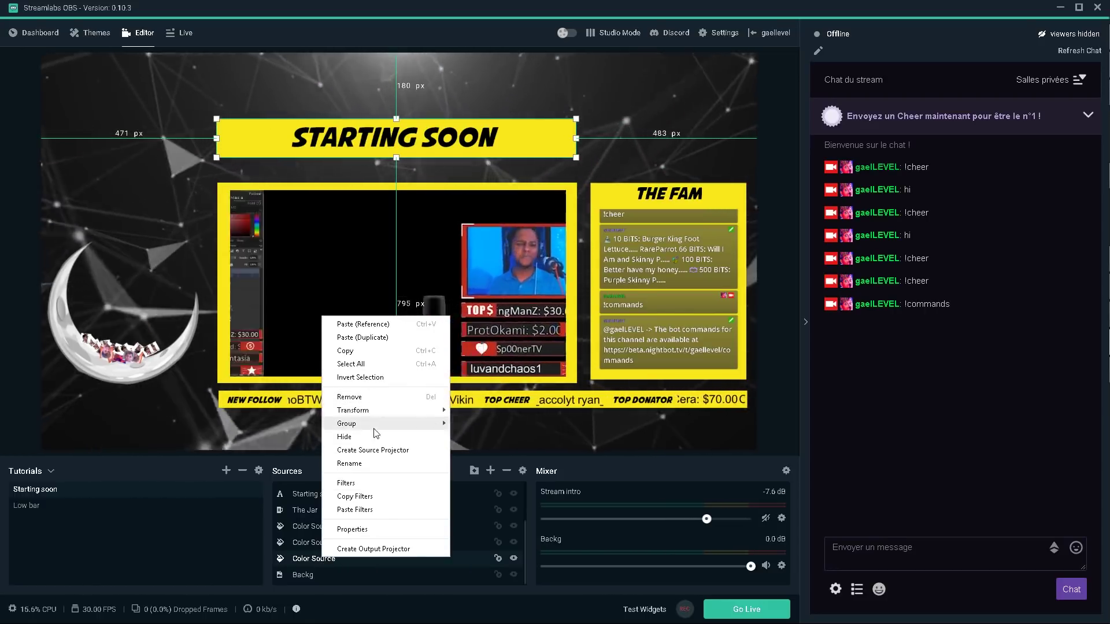
click(352, 484)
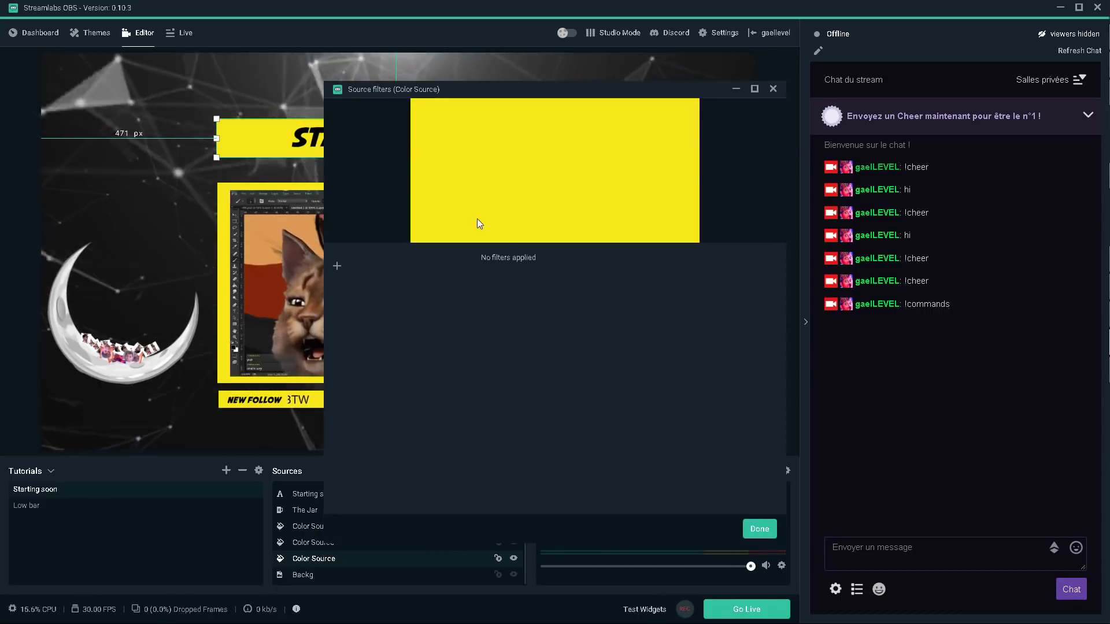
click(339, 268)
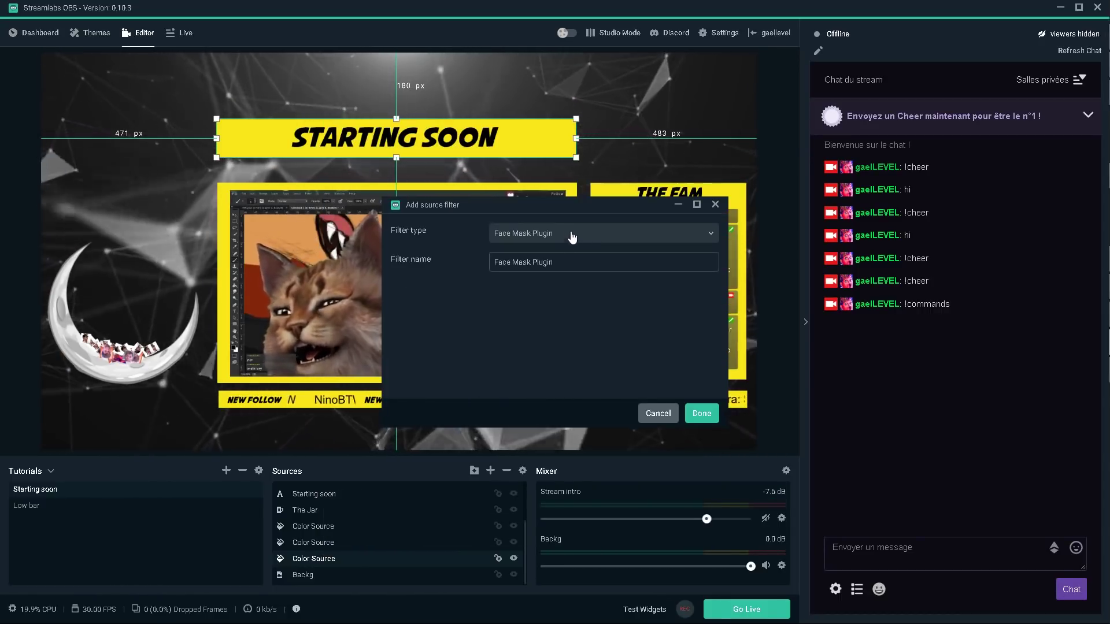
click(570, 234)
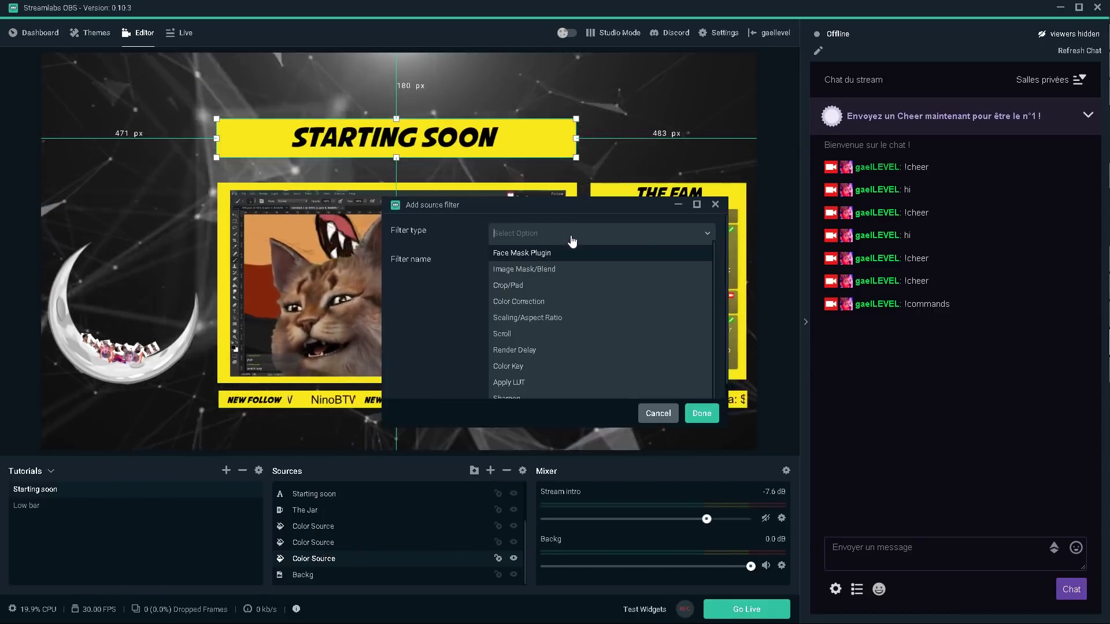
click(542, 305)
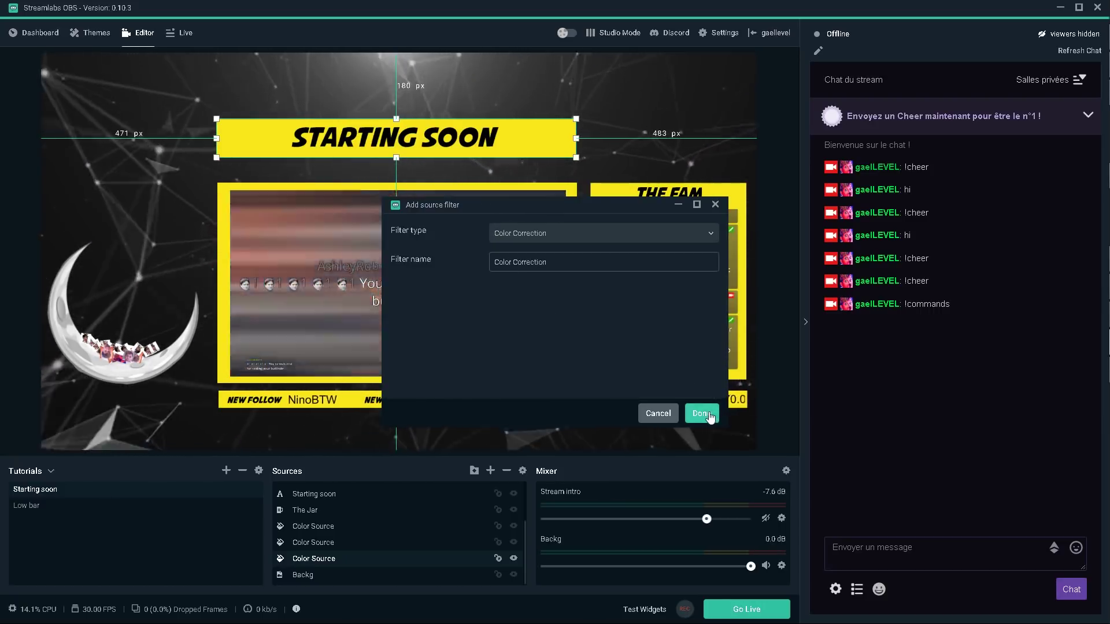
click(706, 414)
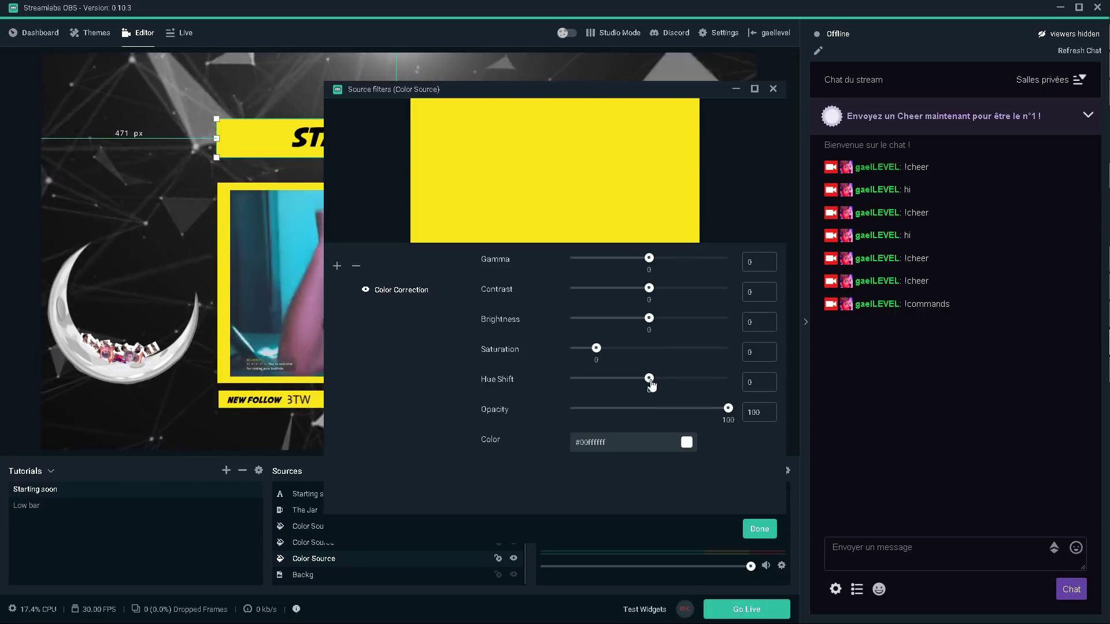
Step: Try a hue shift of 85.94 on the STARTING SOON title's color source and reset it to 0
drag(649, 379, 687, 379)
drag(768, 384, 662, 385)
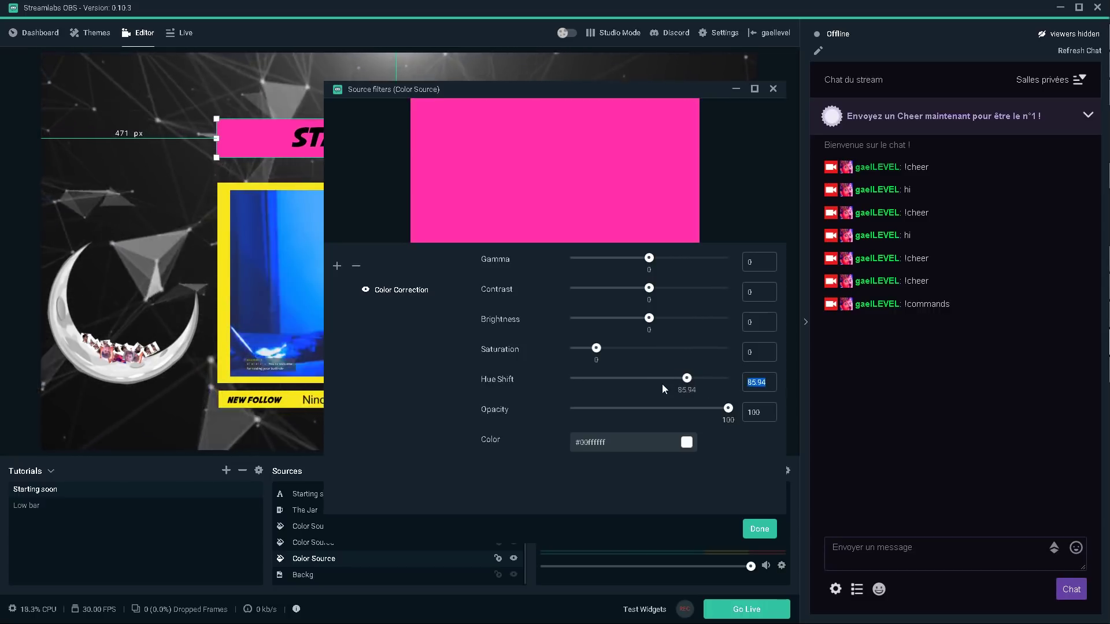
text(0)
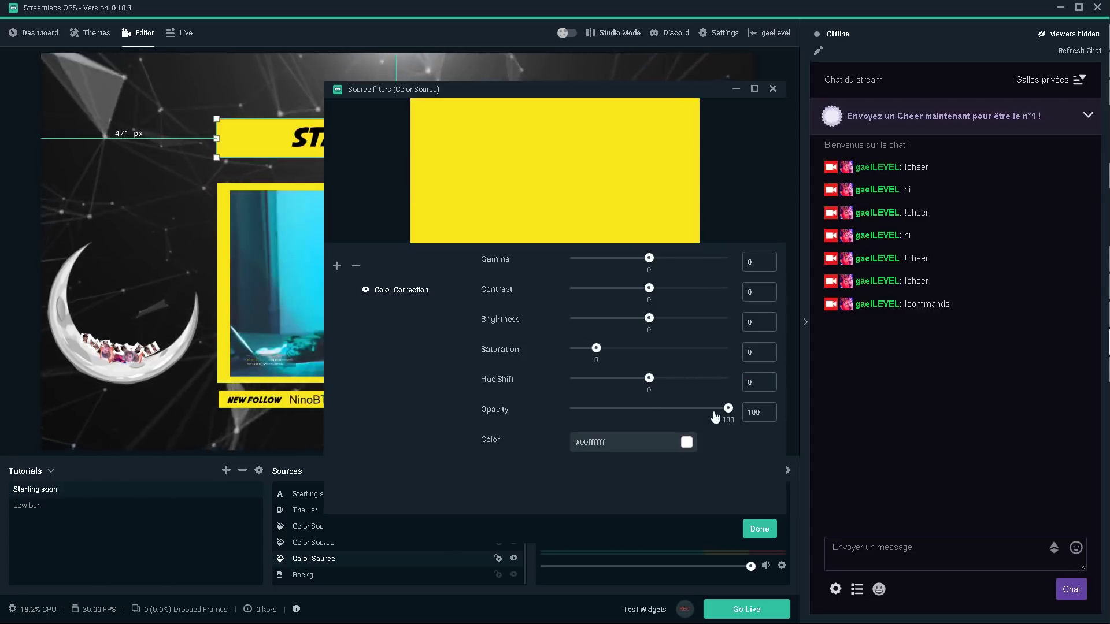
Step: Lower the opacity of the STARTING SOON title's color source to 69 in its Color Correction filter and close the filters
drag(730, 413, 717, 414)
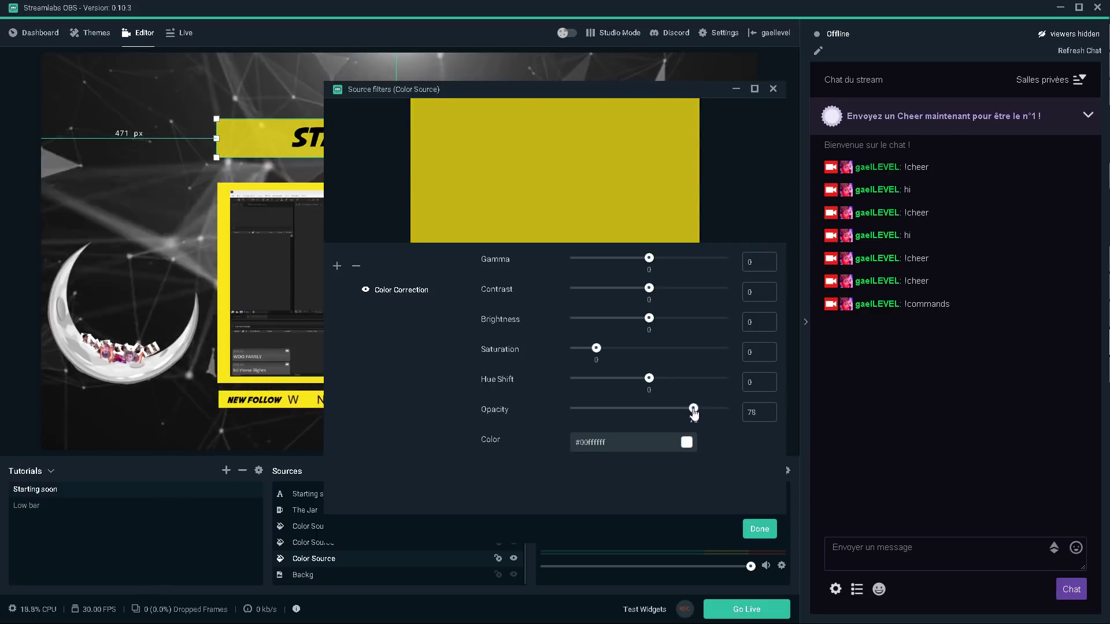
drag(692, 412, 684, 412)
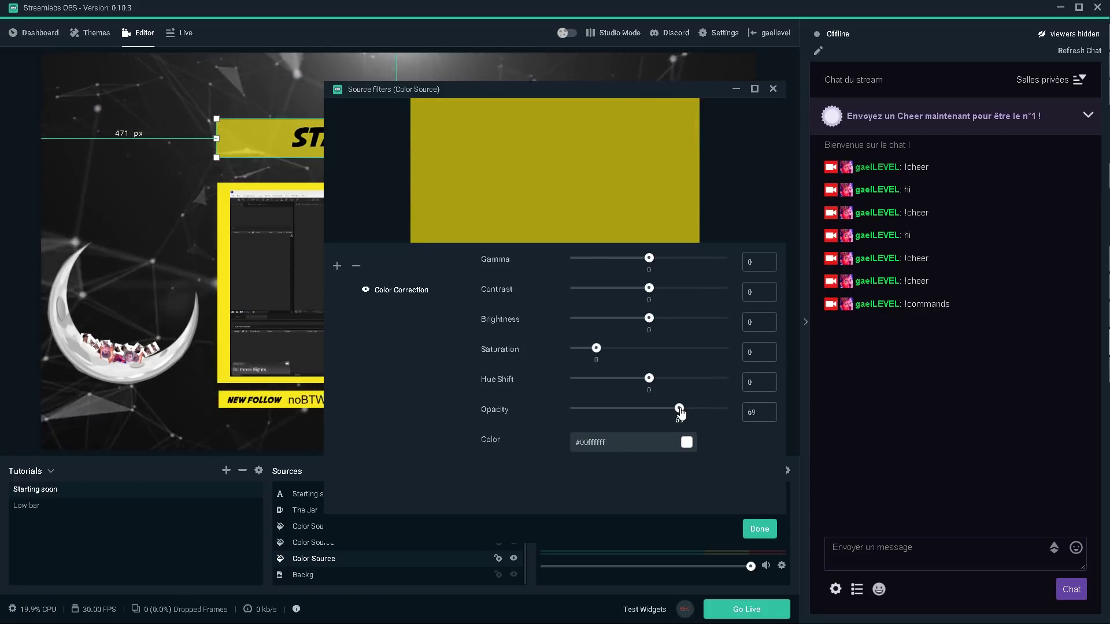
click(755, 534)
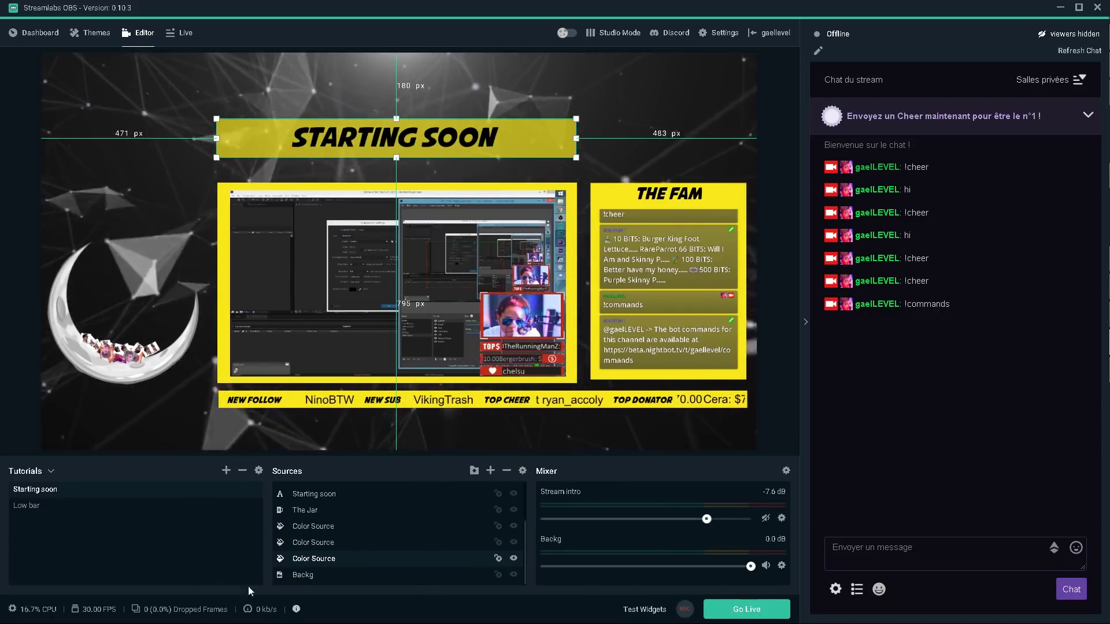
Step: Copy the title bar's filters to the color sources behind the video frame and THE FAM box, and leave all sources deselected
right_click(307, 558)
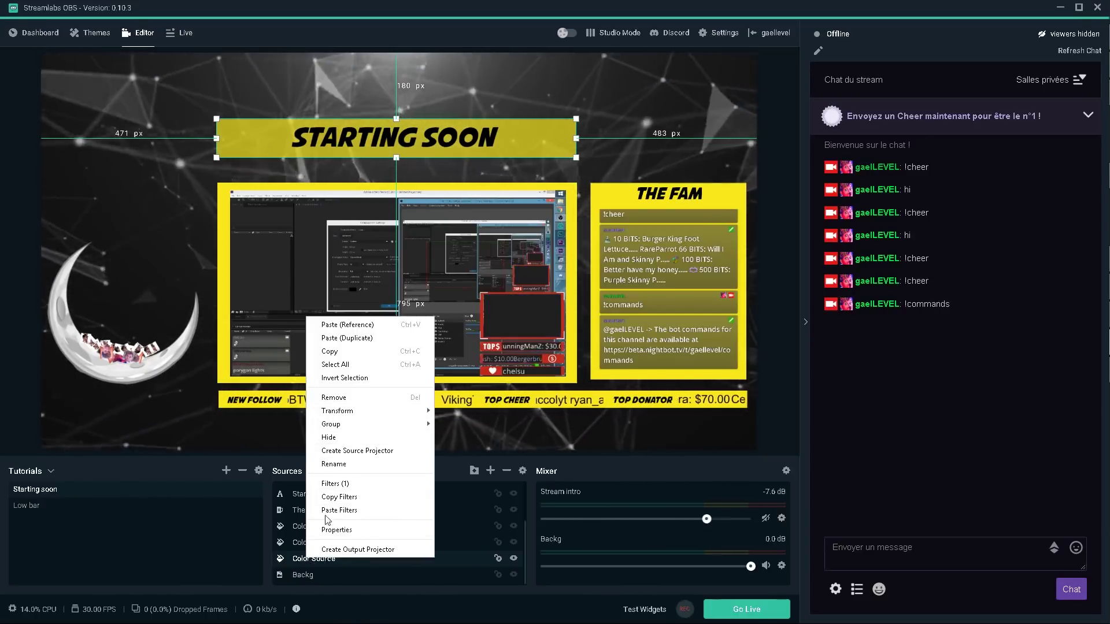
click(333, 498)
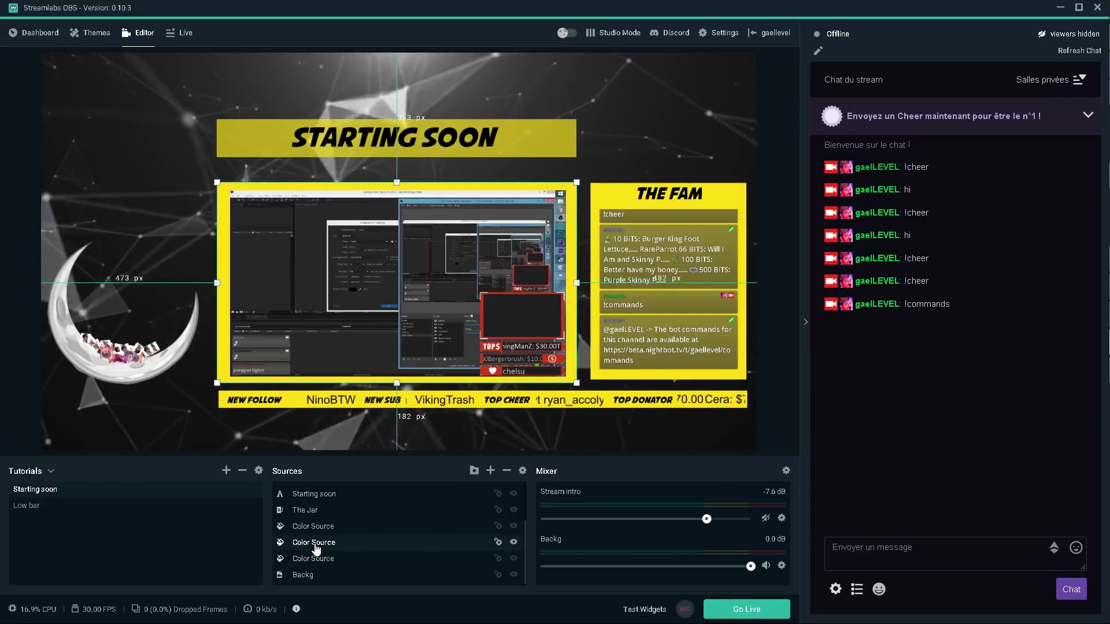
right_click(315, 548)
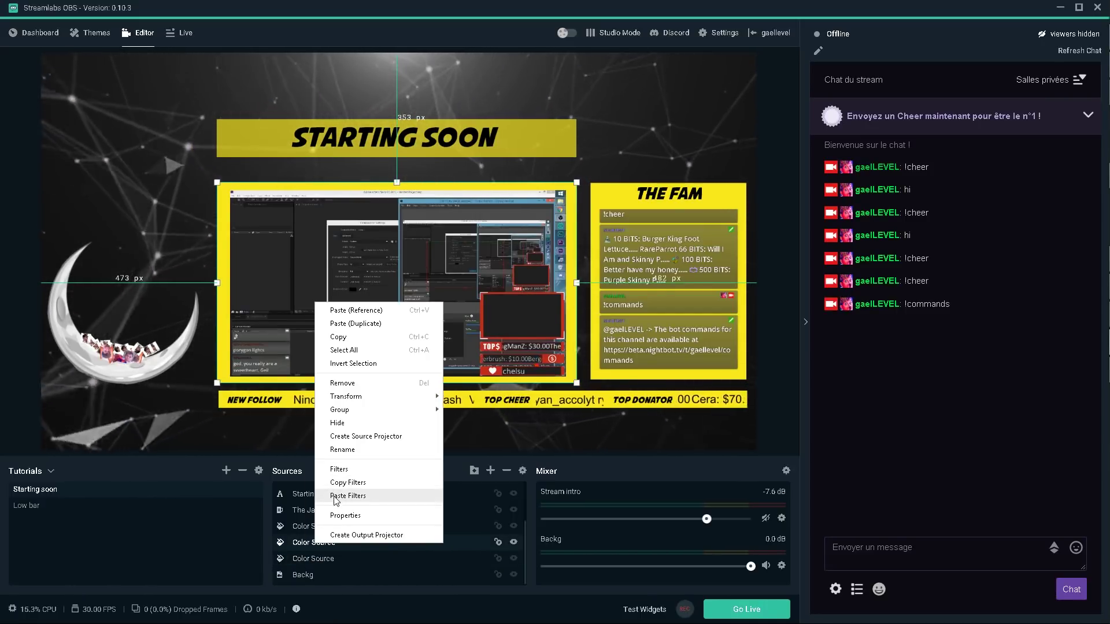
click(336, 496)
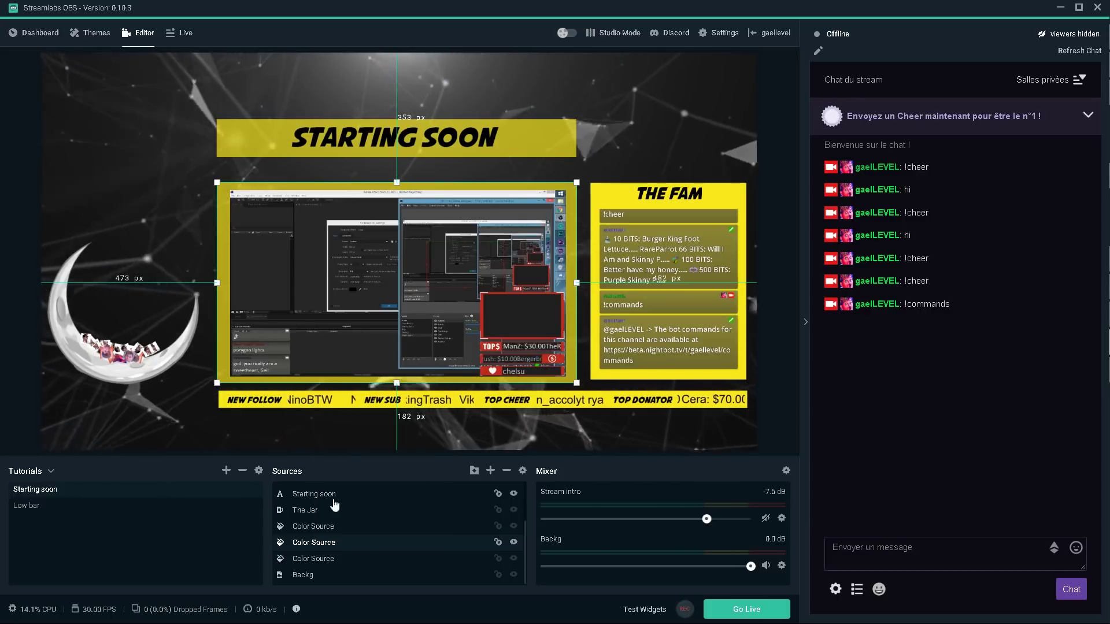
right_click(312, 532)
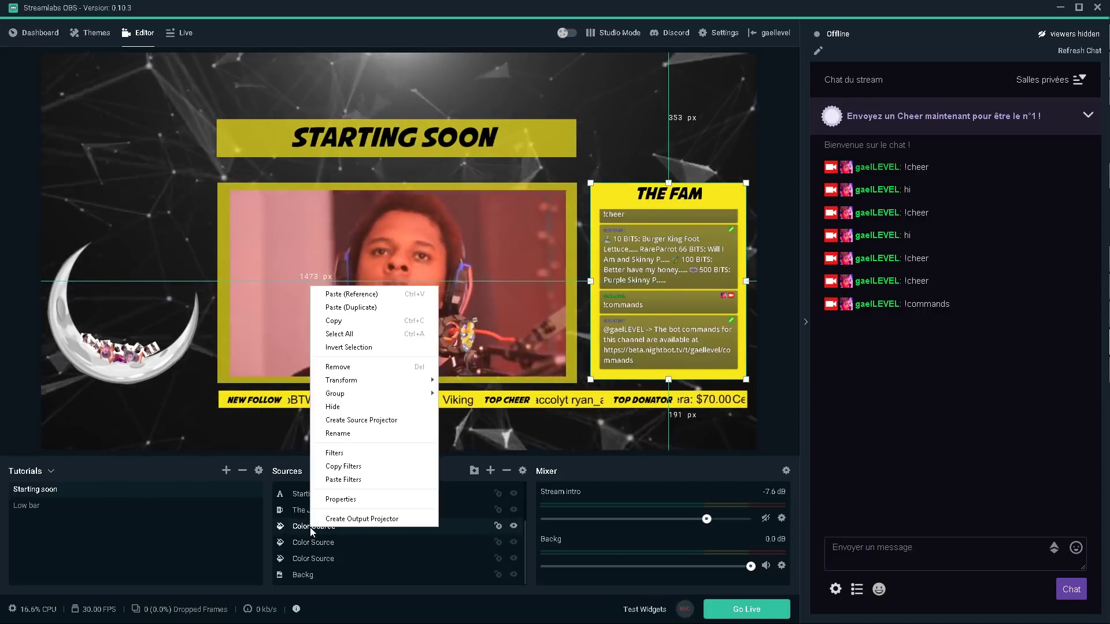
click(335, 480)
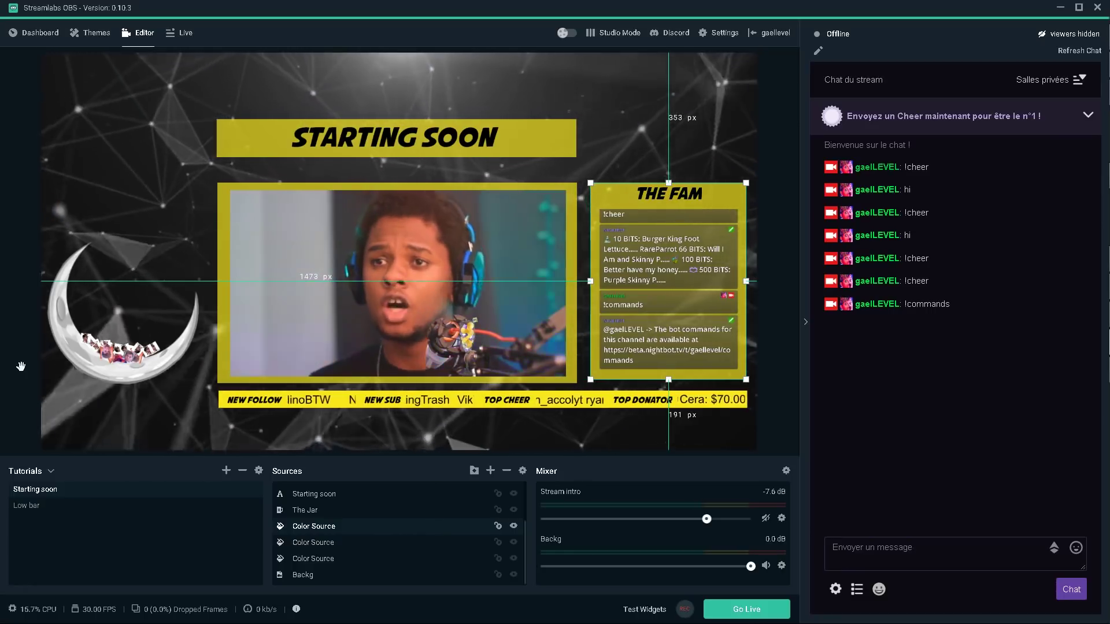
click(45, 361)
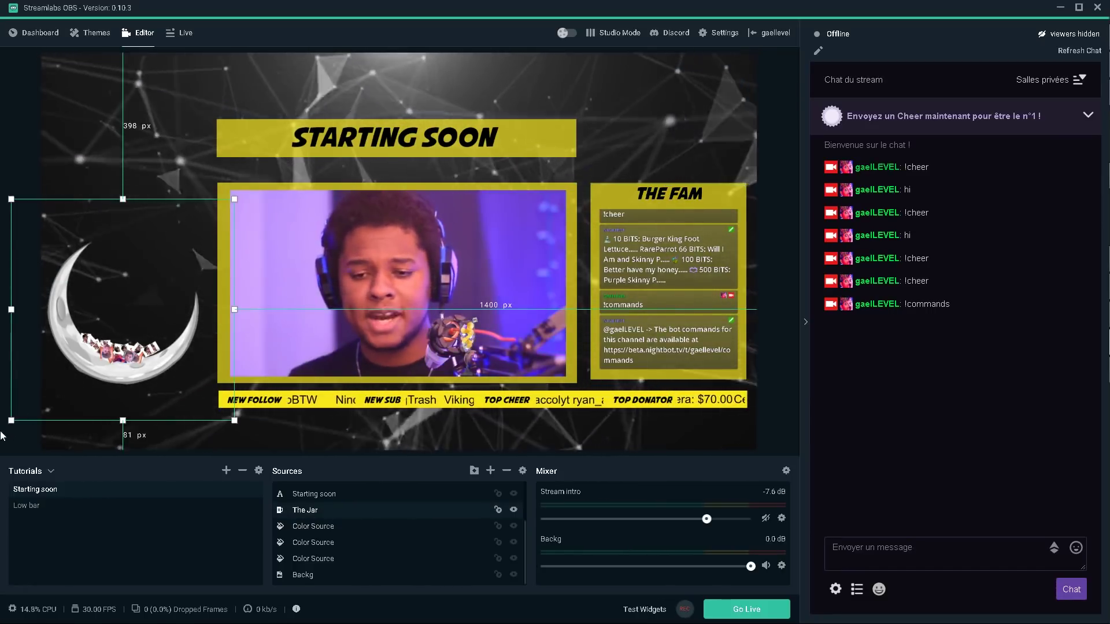
click(22, 431)
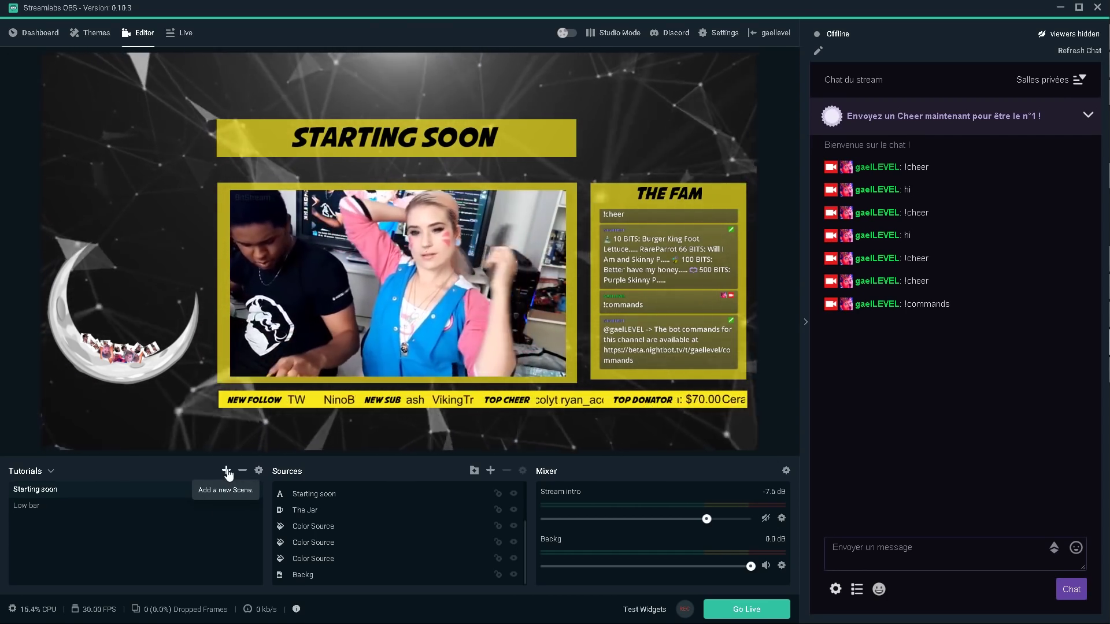
Step: Create a new scene named Cam
click(227, 471)
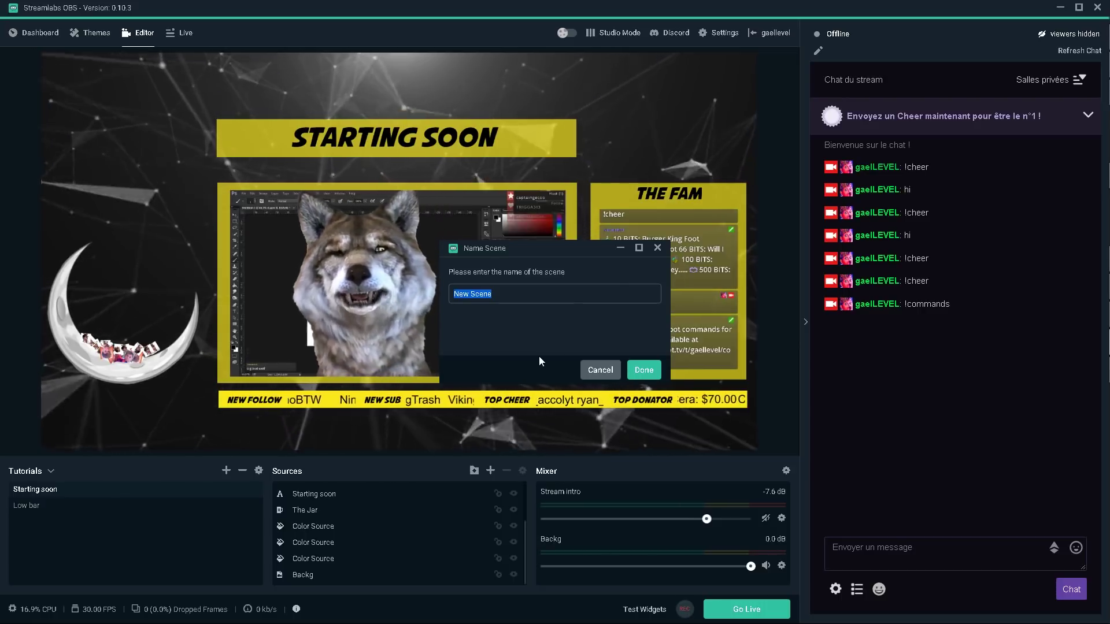
text(Cam)
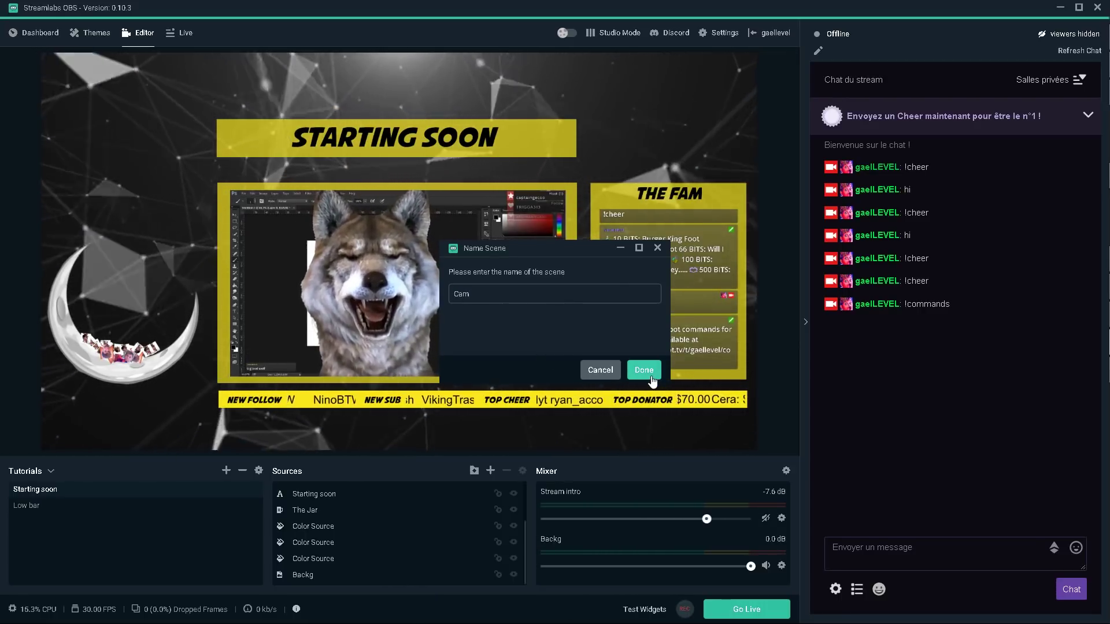
key(Return)
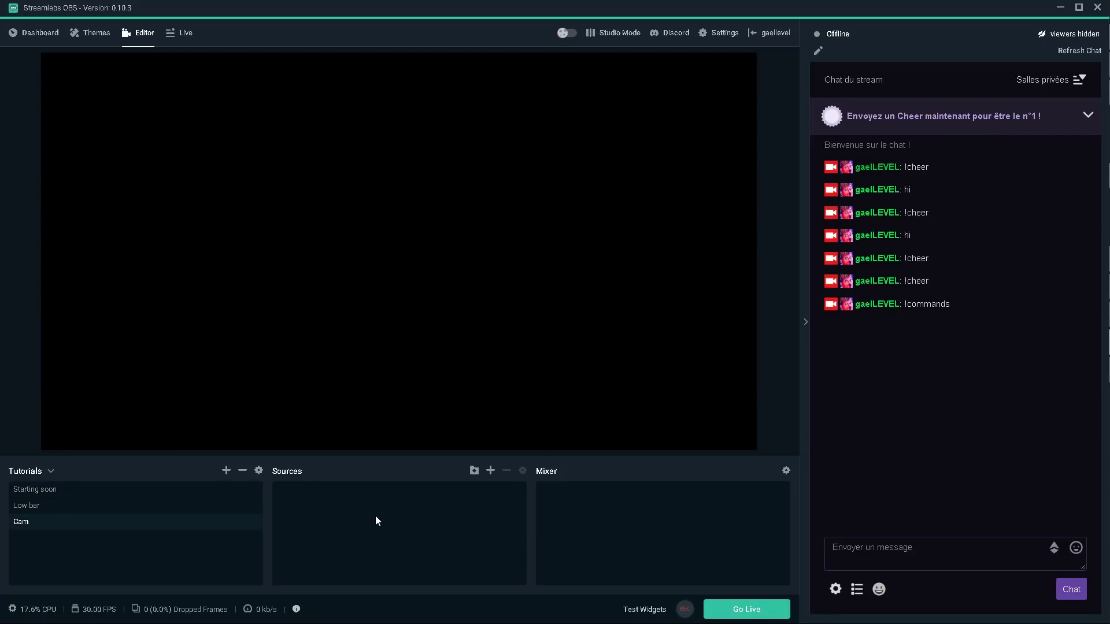
Step: Add a new yellow color source to the Cam scene, enlarged and placed about 203 px from the canvas's left edge and 323 px from its top
right_click(337, 505)
click(500, 489)
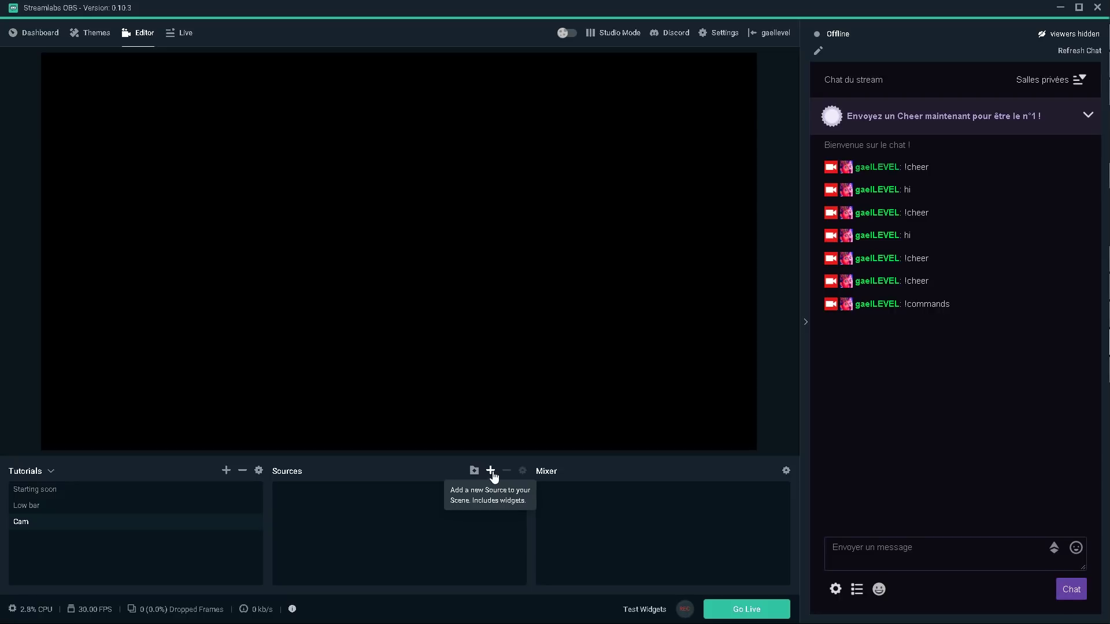
click(492, 474)
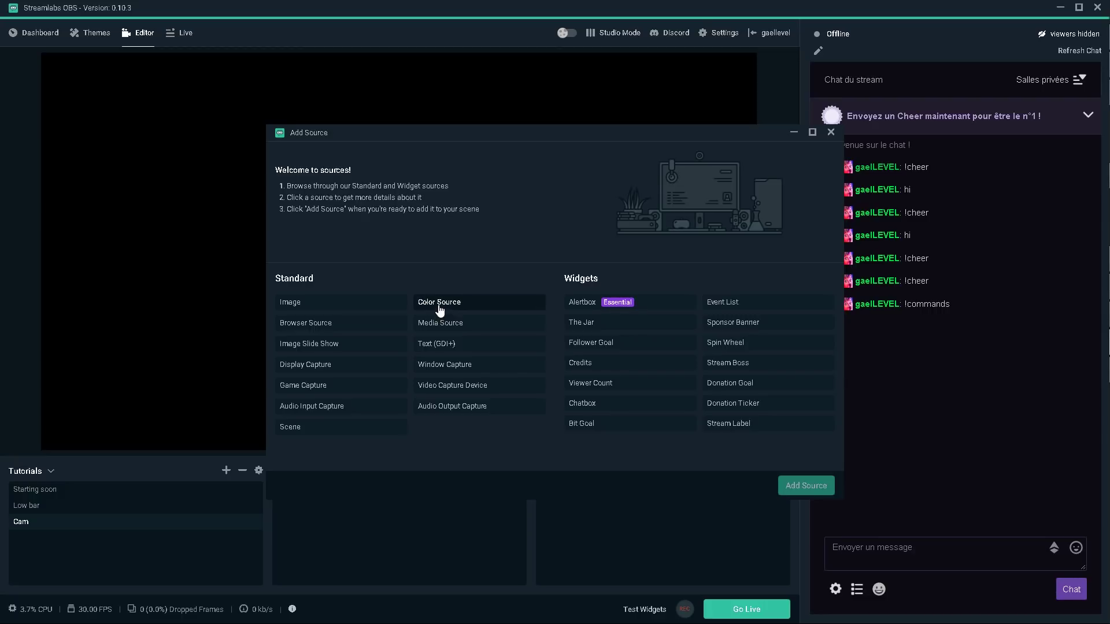
click(442, 308)
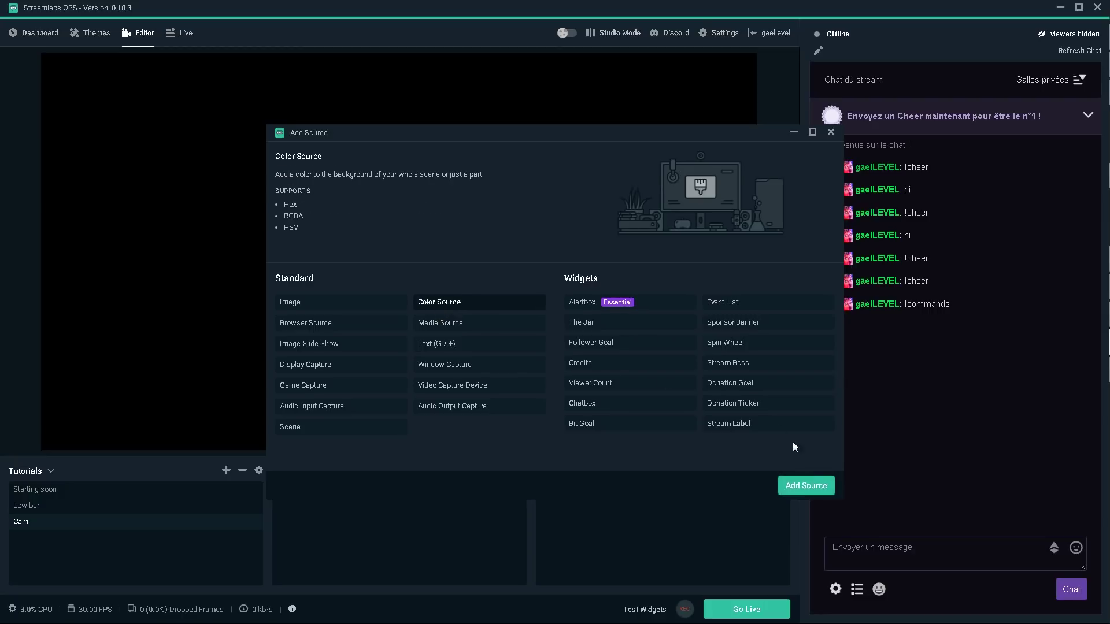
click(798, 492)
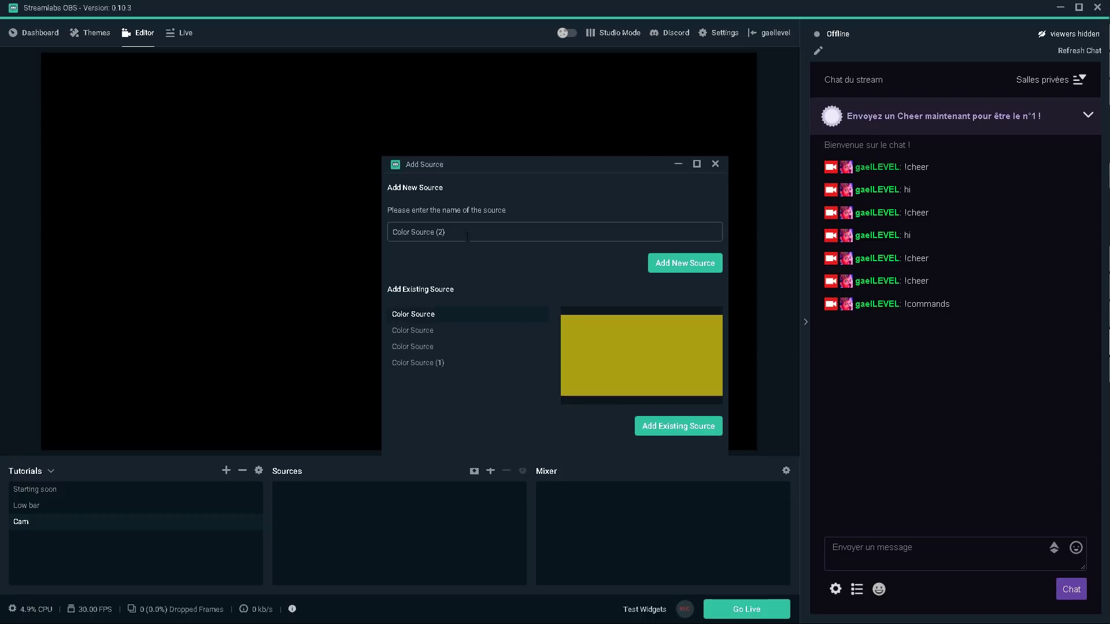
click(659, 266)
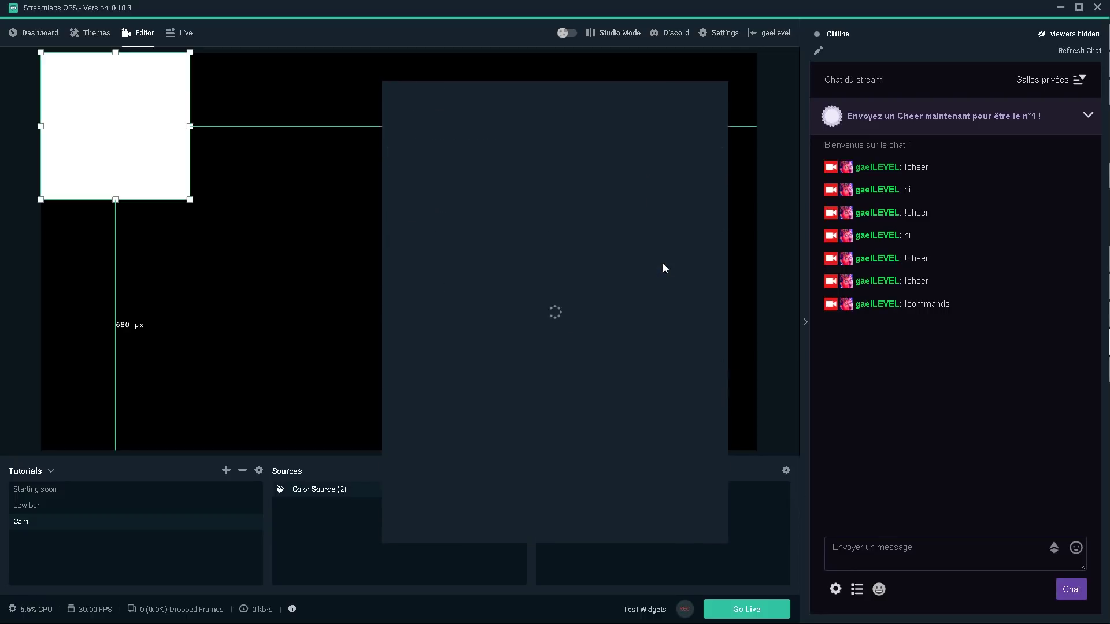
click(607, 234)
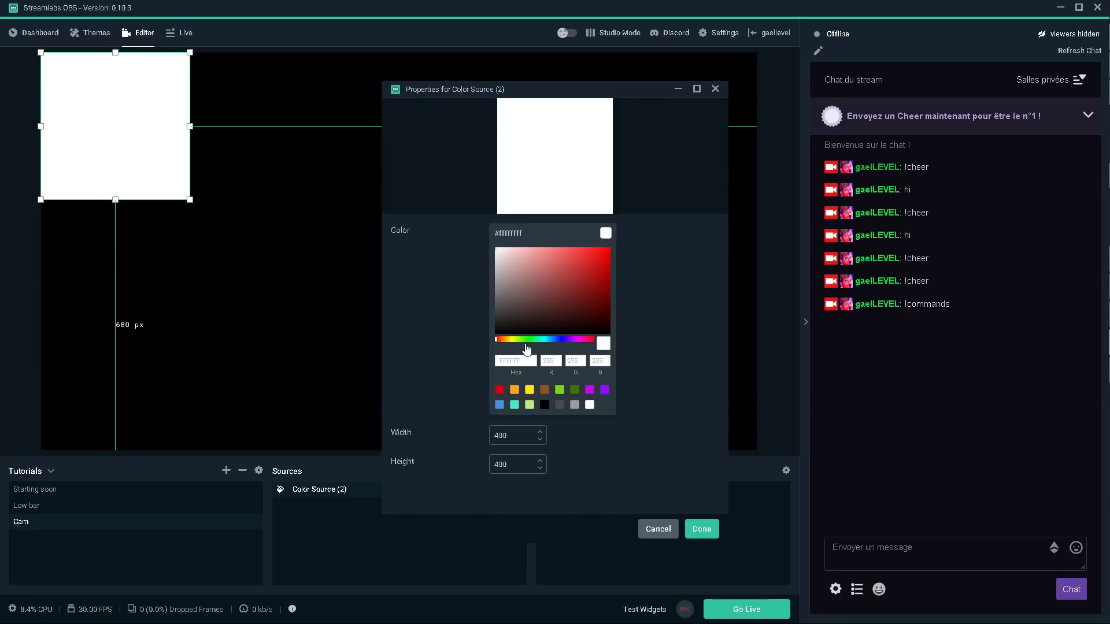
click(530, 391)
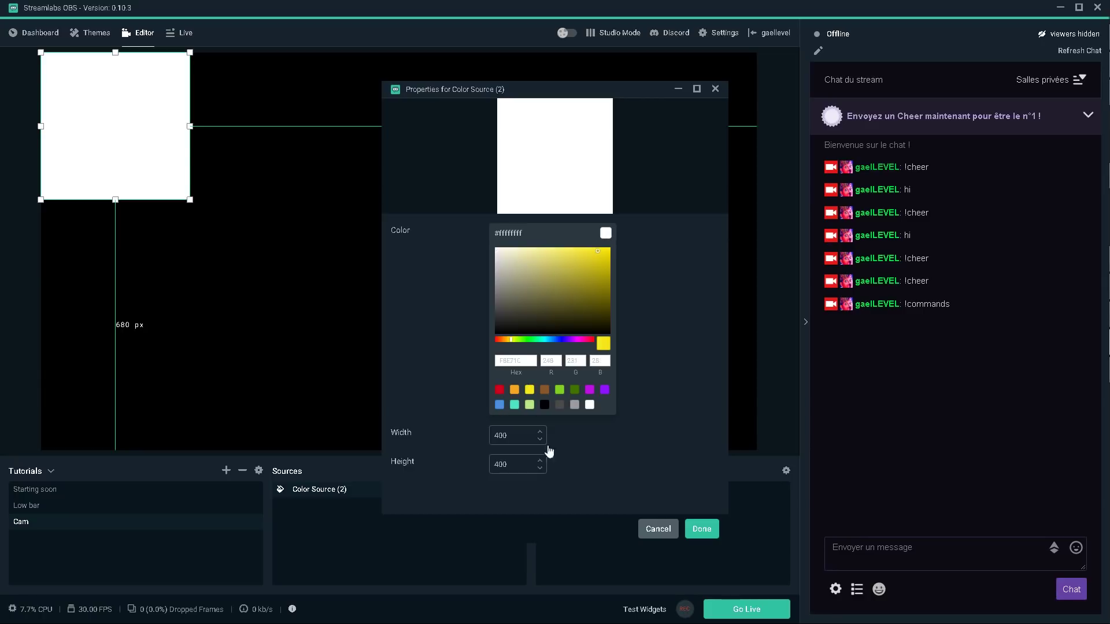
click(702, 531)
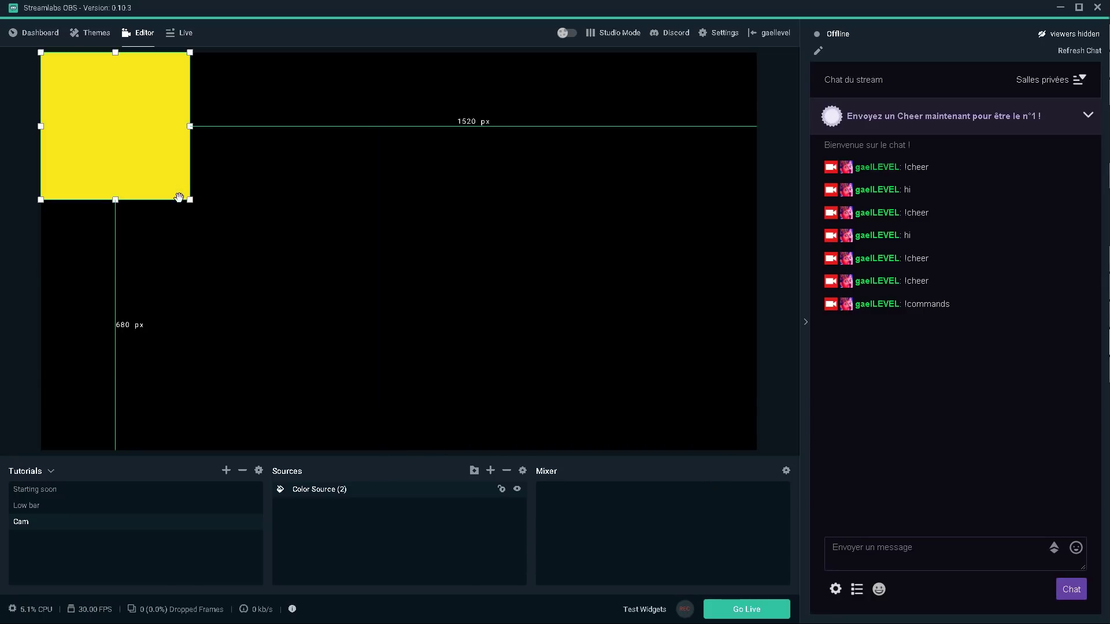
drag(190, 200, 299, 260)
drag(131, 104, 209, 228)
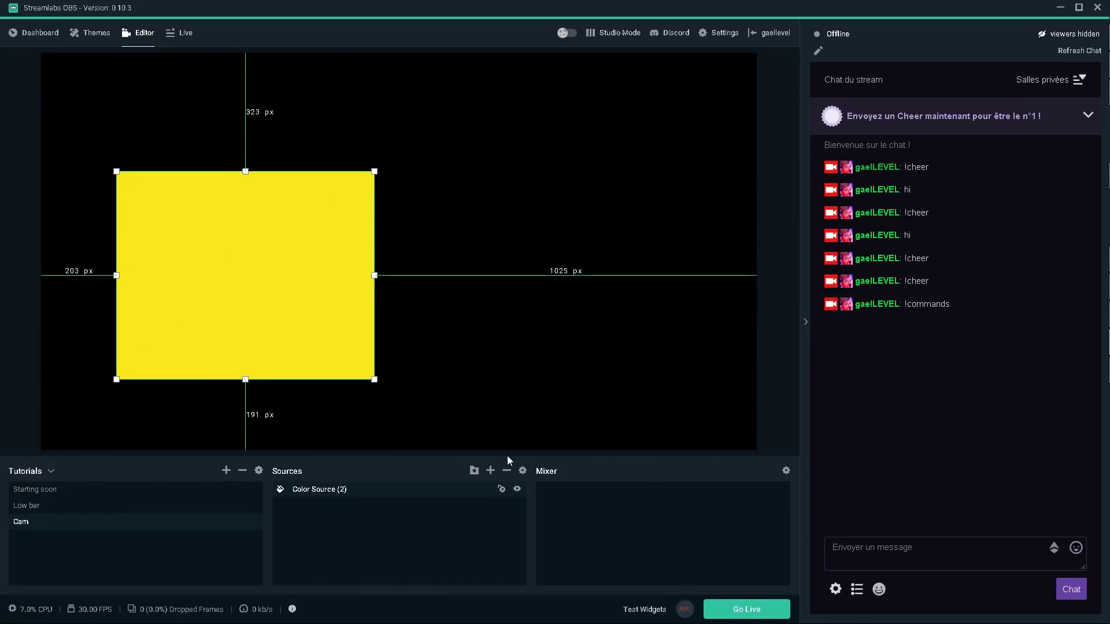
Step: Add the existing Backg media source to the Cam scene, scaled down and centered over the yellow panel
click(490, 471)
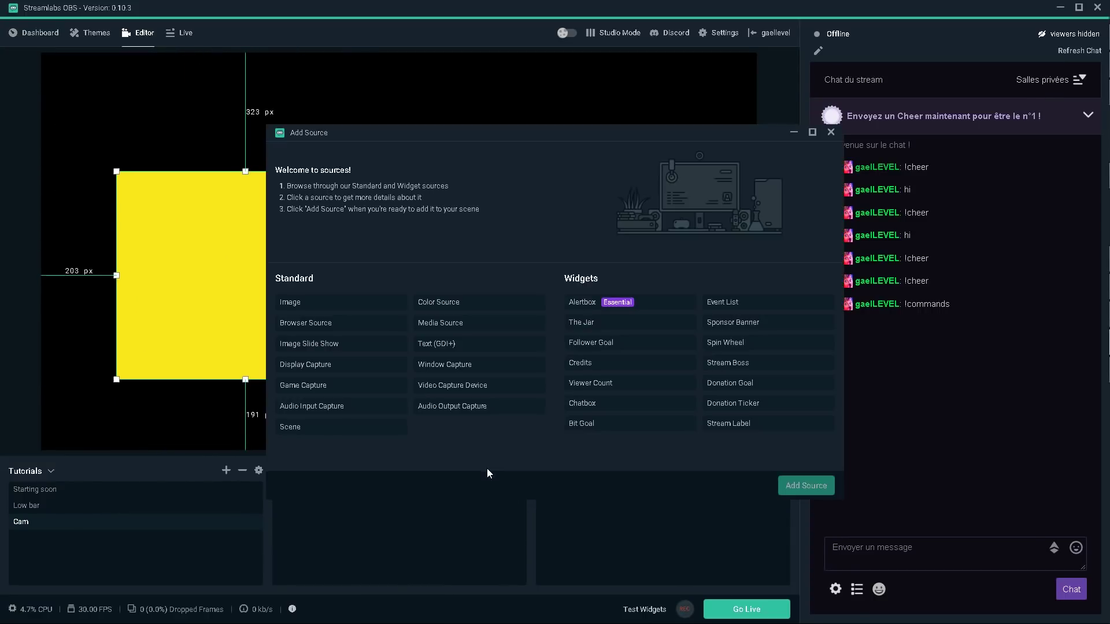
click(442, 328)
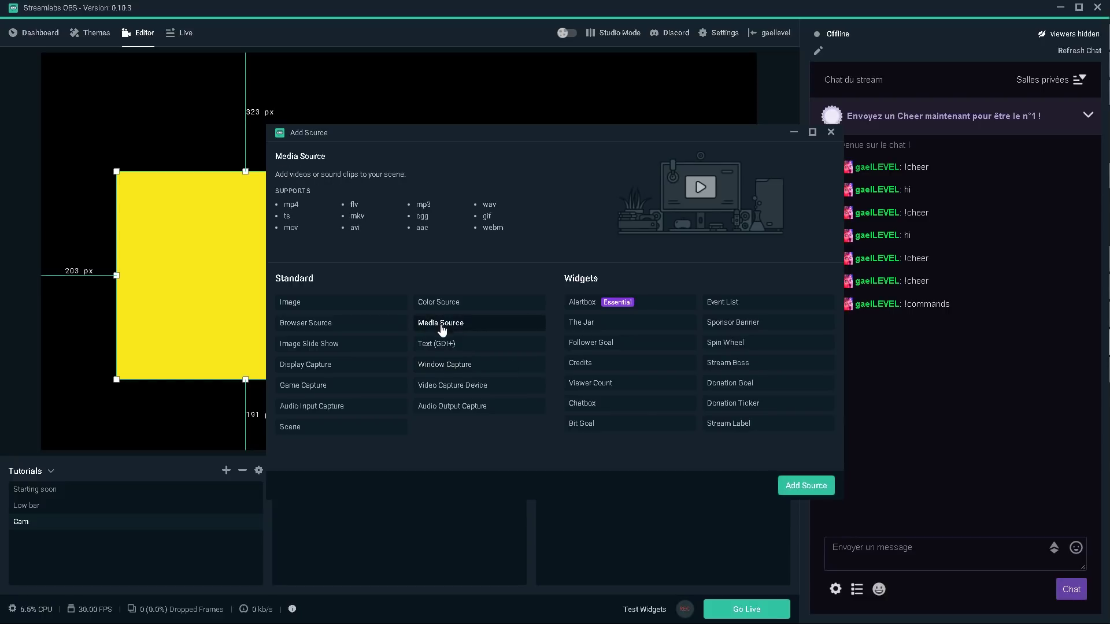
click(803, 486)
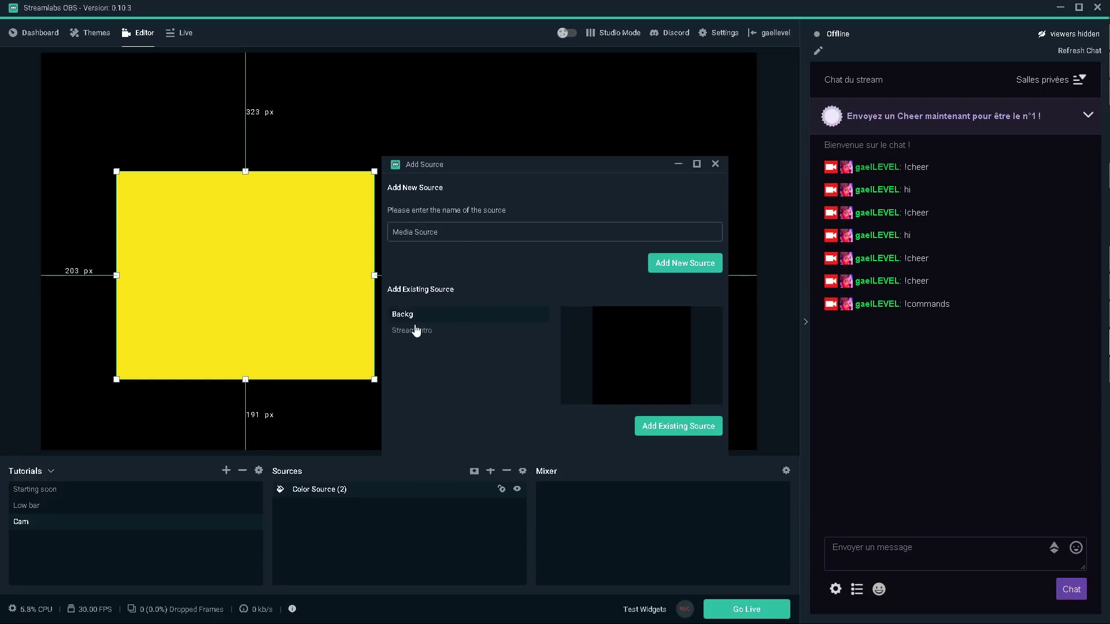
click(672, 427)
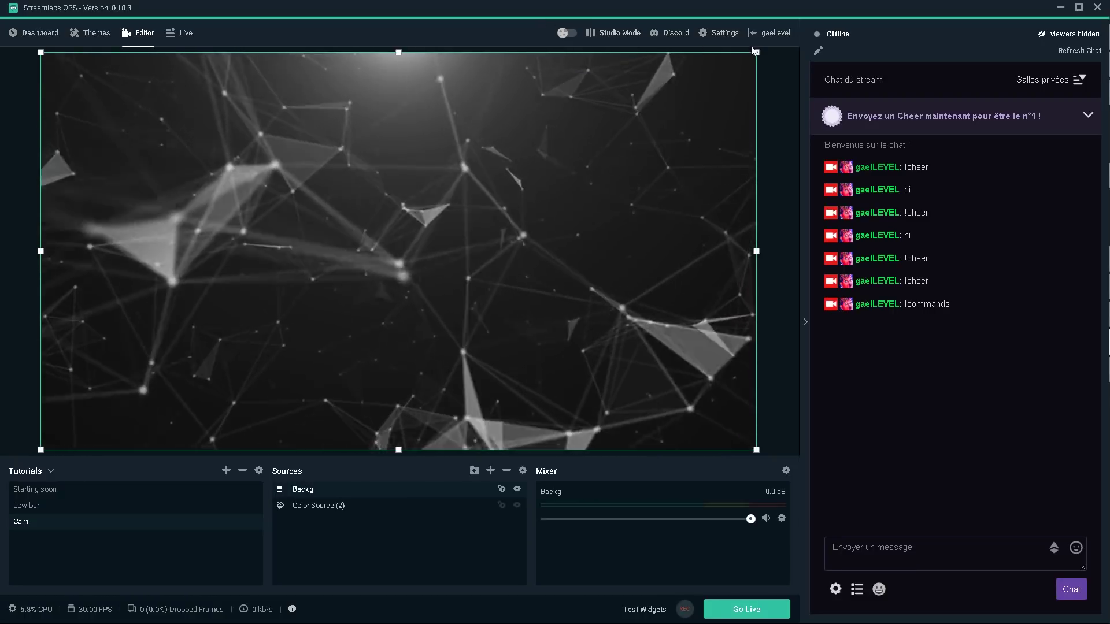
drag(754, 51, 341, 283)
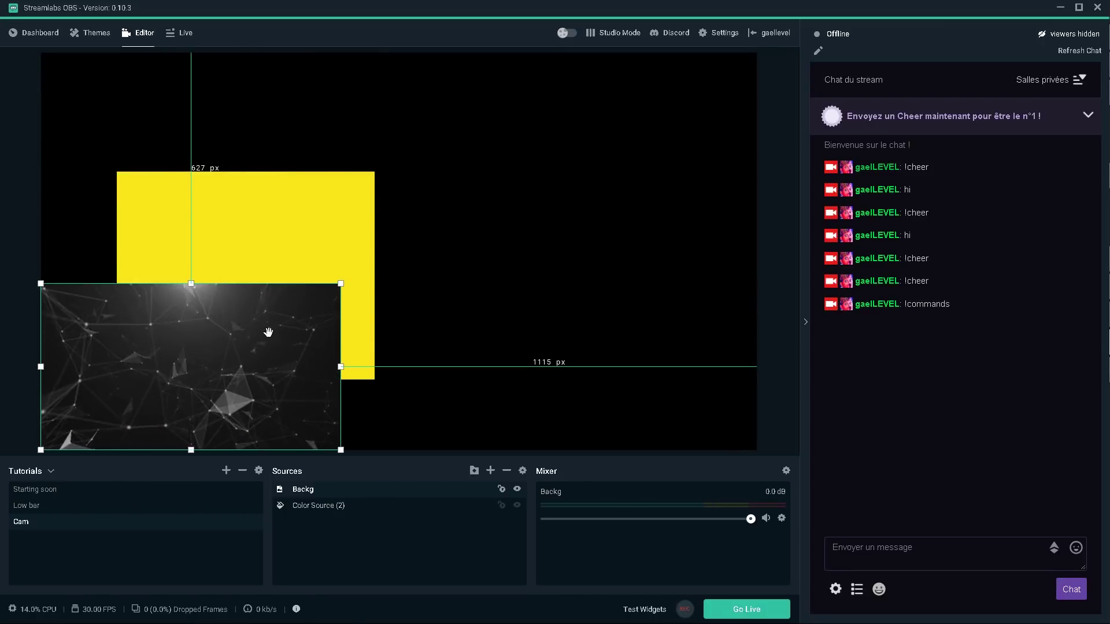
drag(268, 332, 317, 245)
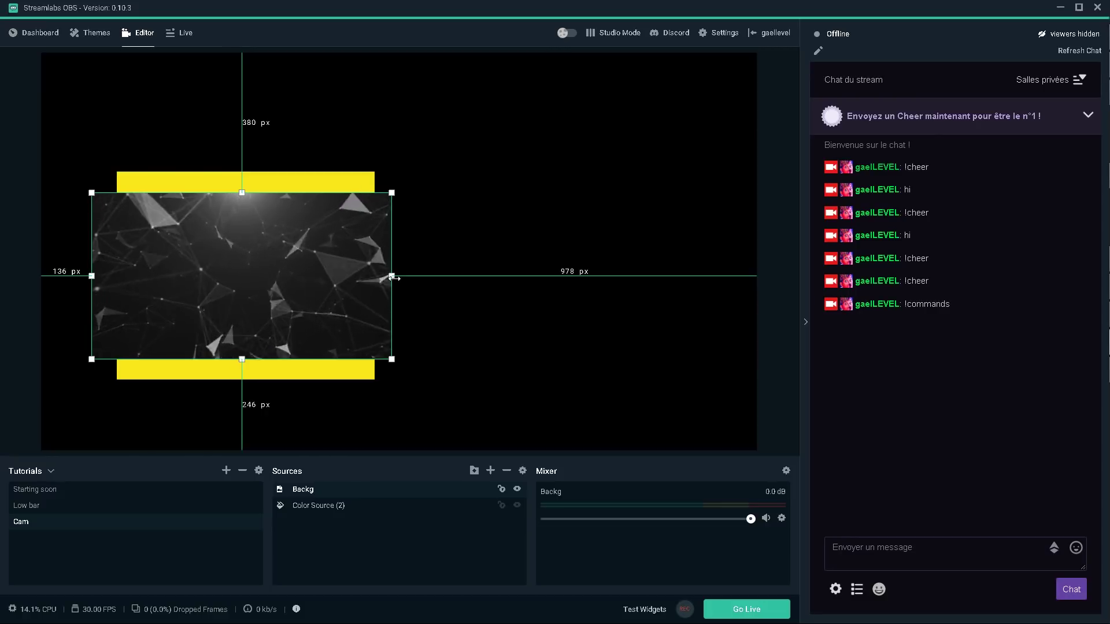
Step: Enlarge Backg and crop its left and right sides so only a thin border of the yellow panel frames it
drag(387, 278, 372, 278)
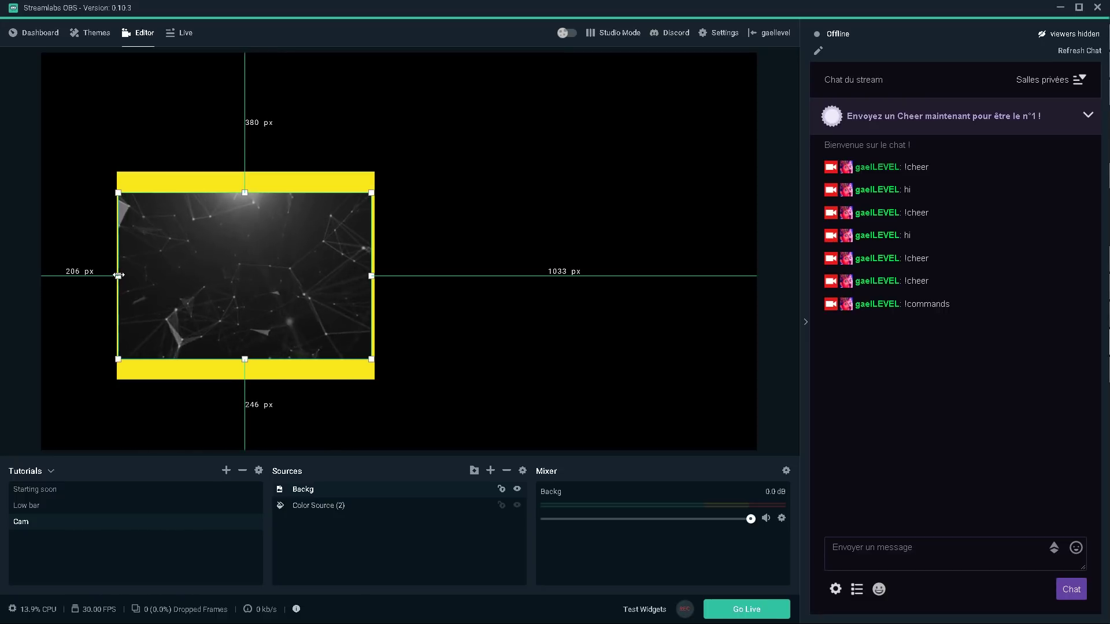
drag(370, 194, 399, 174)
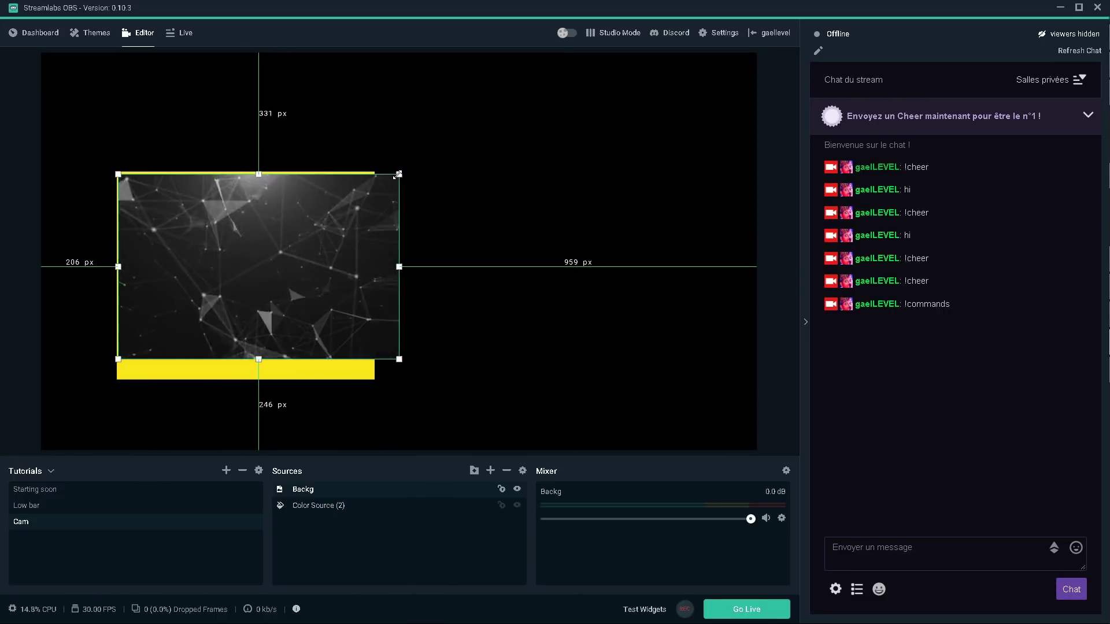
drag(402, 358, 424, 377)
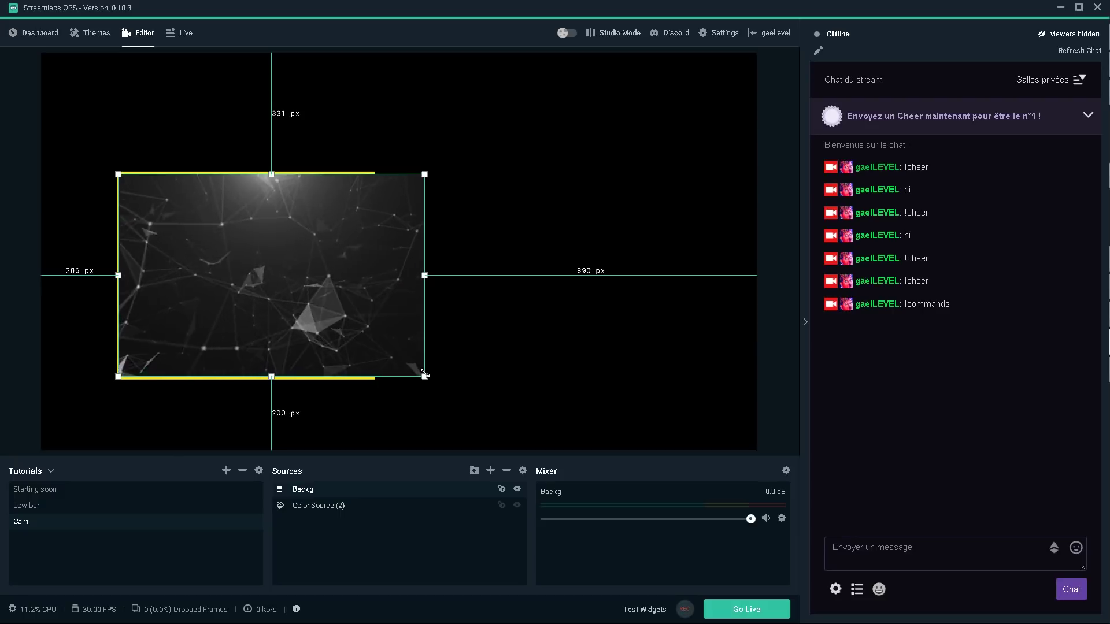
drag(280, 279, 257, 280)
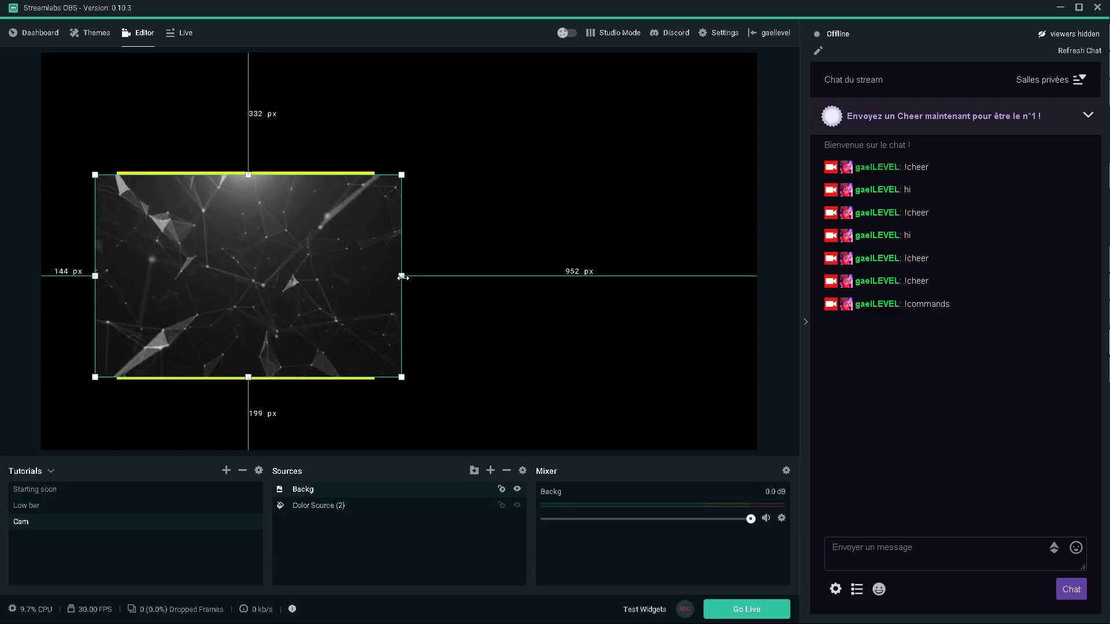
drag(401, 276, 372, 287)
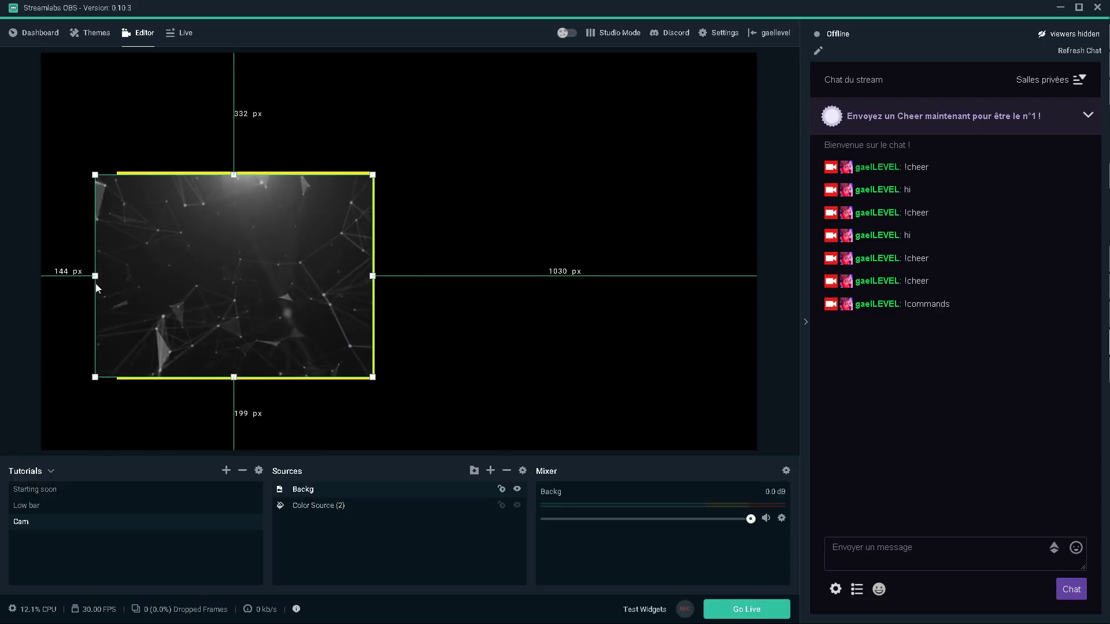
drag(100, 276, 117, 278)
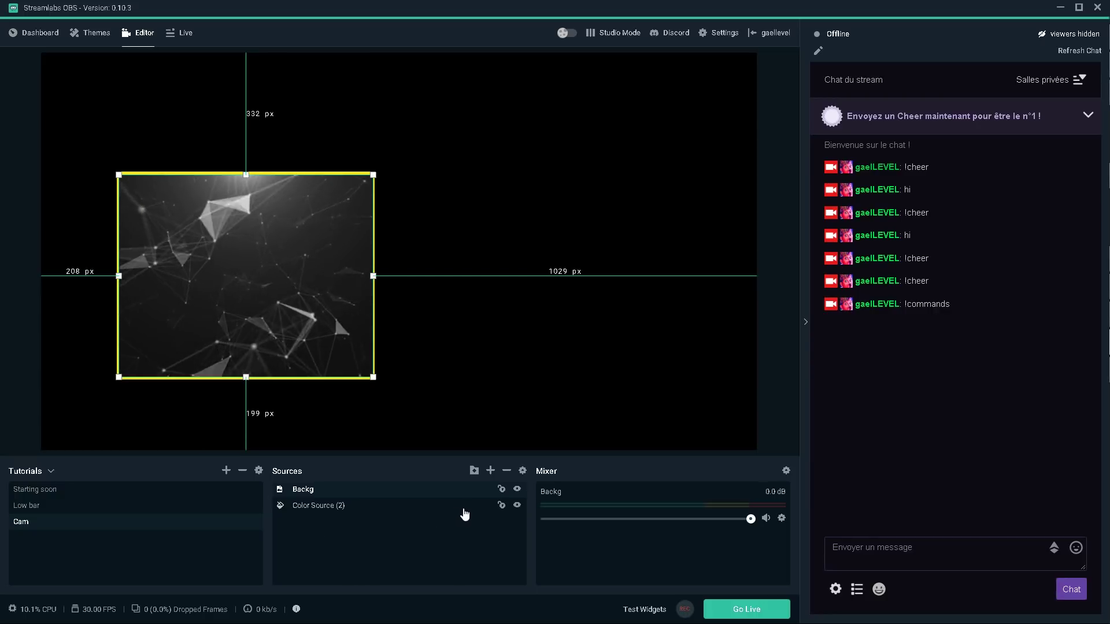
Step: Add a new video capture device source named Camera with SparkoCam Video as its device
click(490, 471)
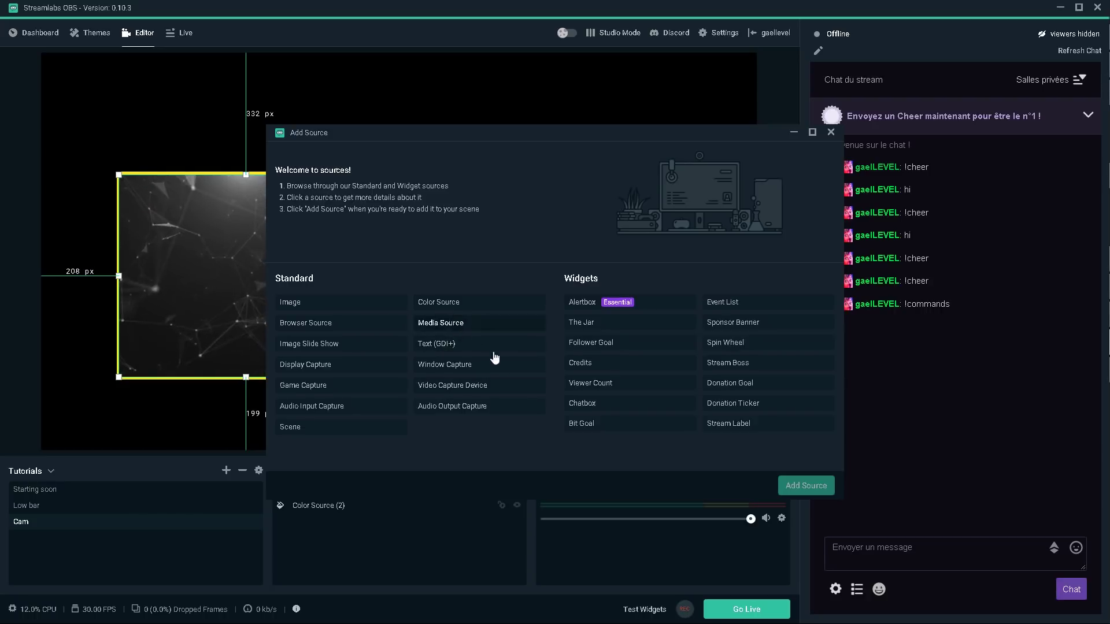
click(446, 394)
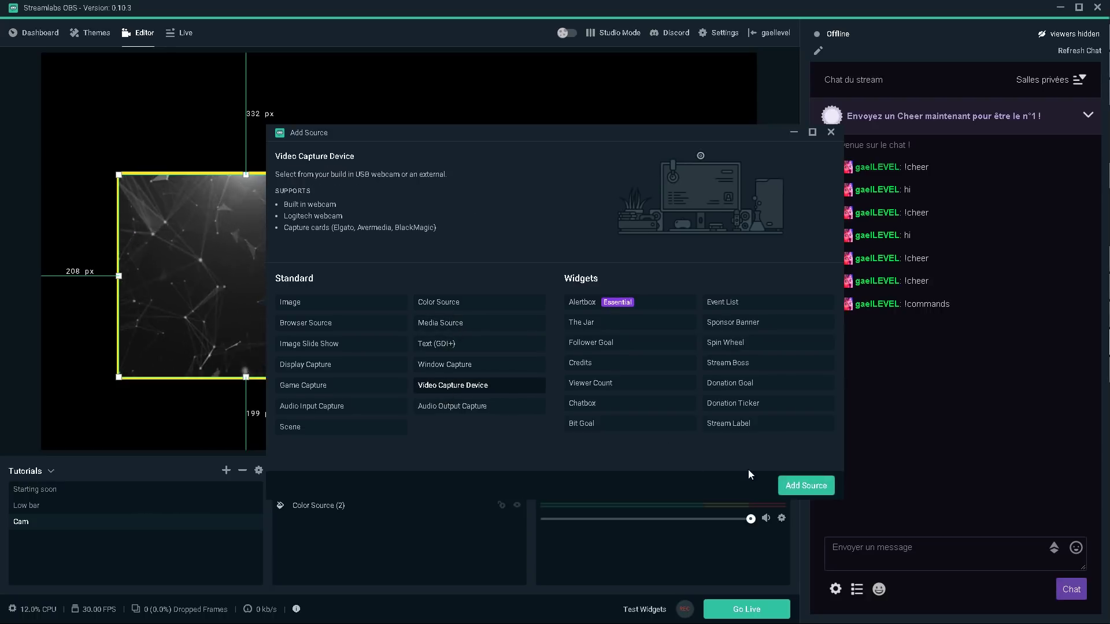
click(788, 488)
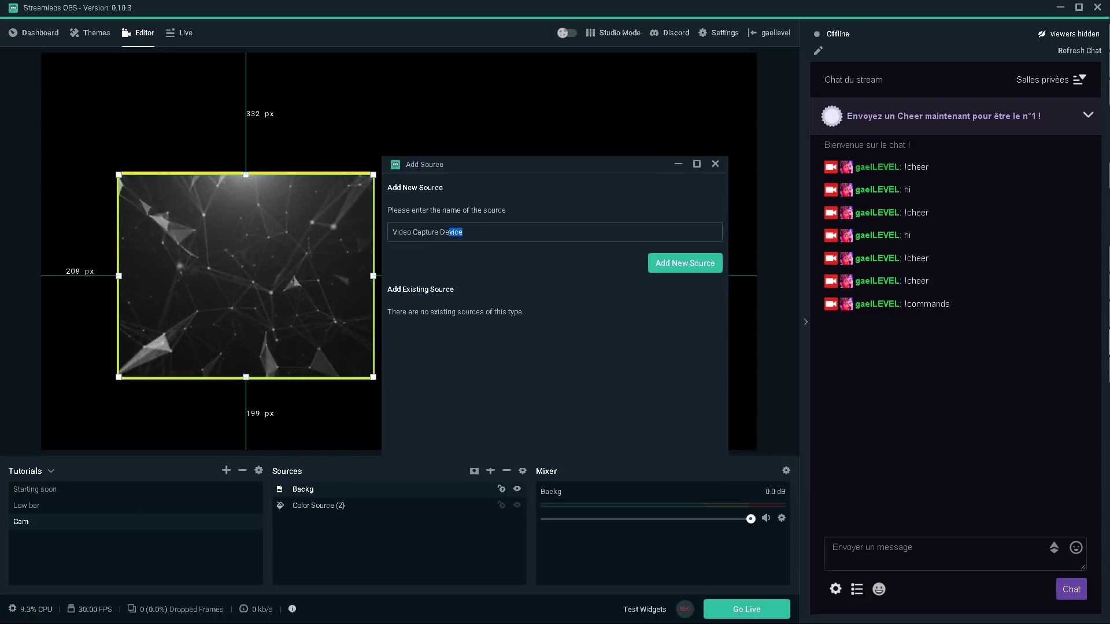
drag(449, 232, 15, 234)
text(Camera)
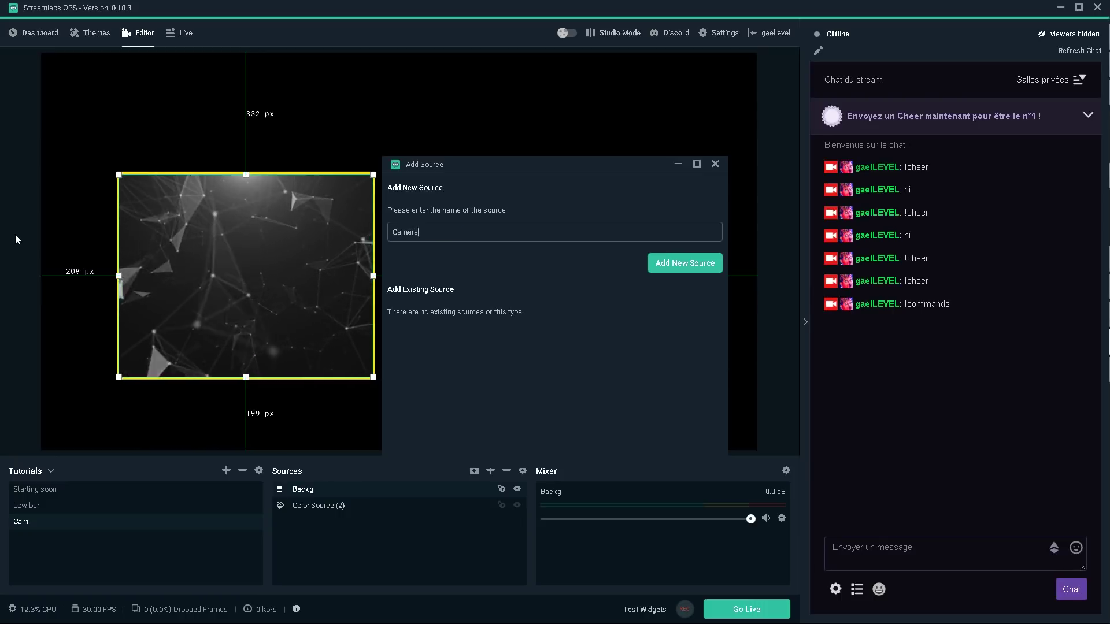
click(684, 263)
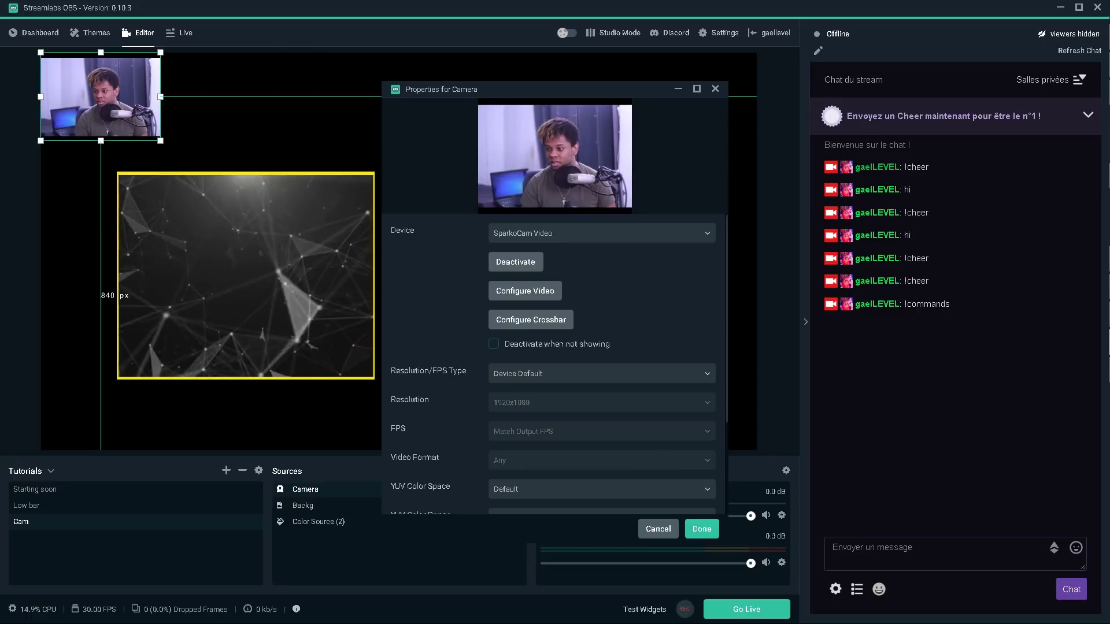
click(702, 531)
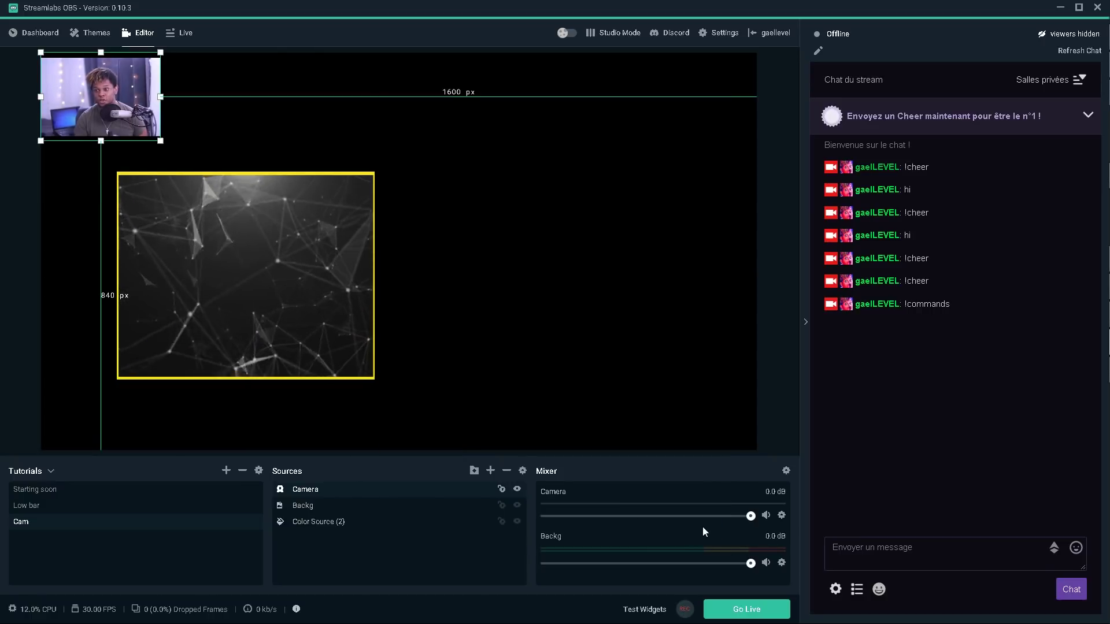
Step: Fit the Camera source to the width inside the yellow frame, crop its black strips above and below, and deselect it
drag(86, 120, 161, 232)
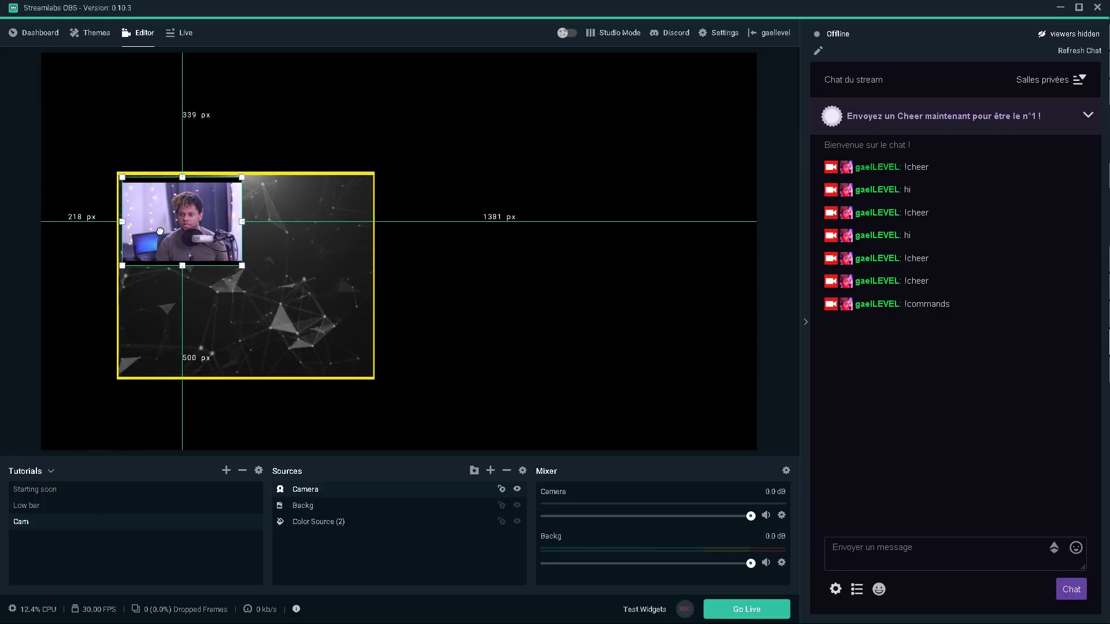
drag(243, 265, 368, 327)
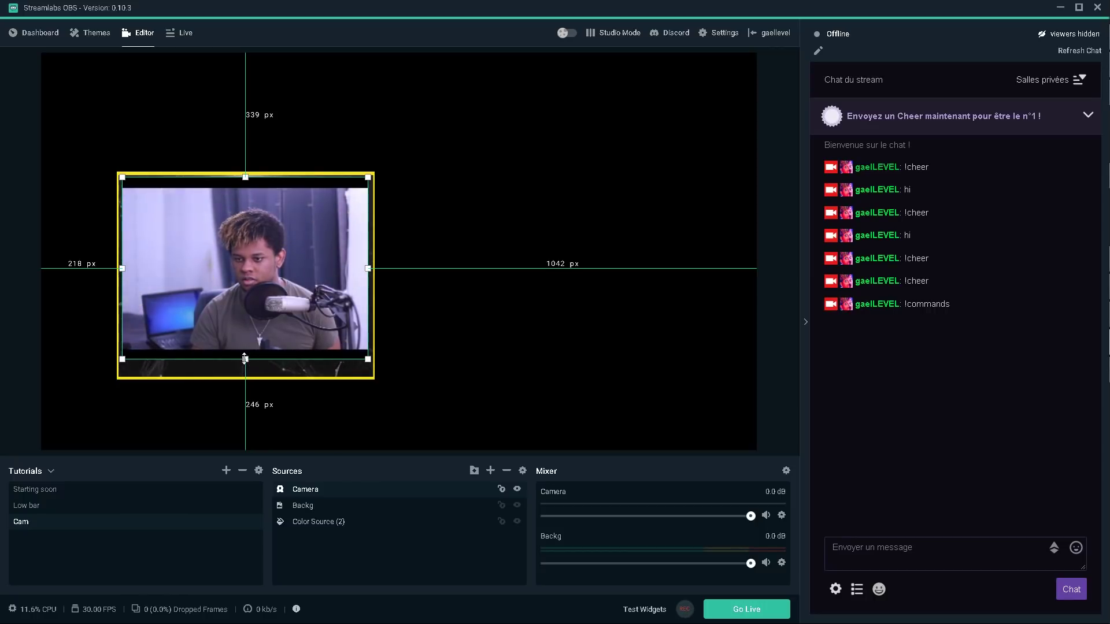
drag(244, 359, 245, 348)
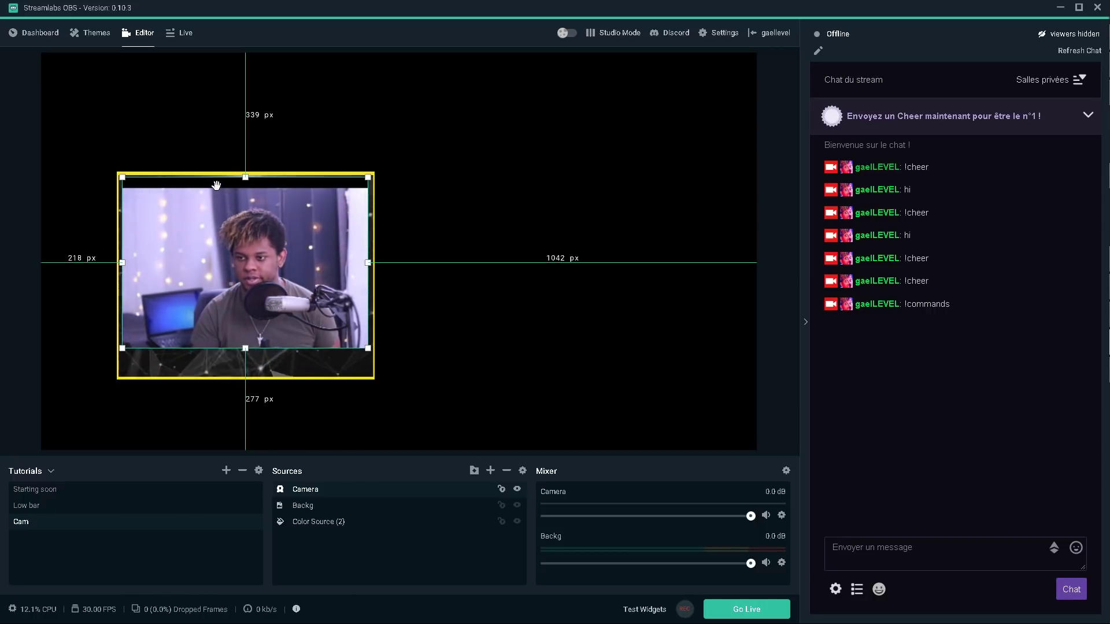
drag(246, 177, 245, 190)
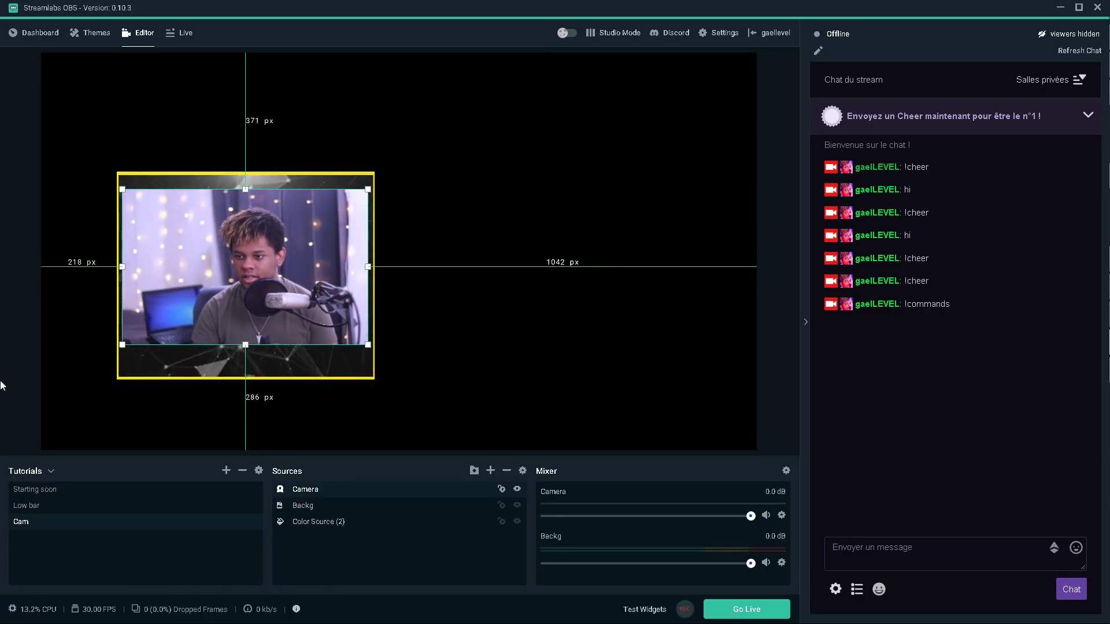
click(30, 357)
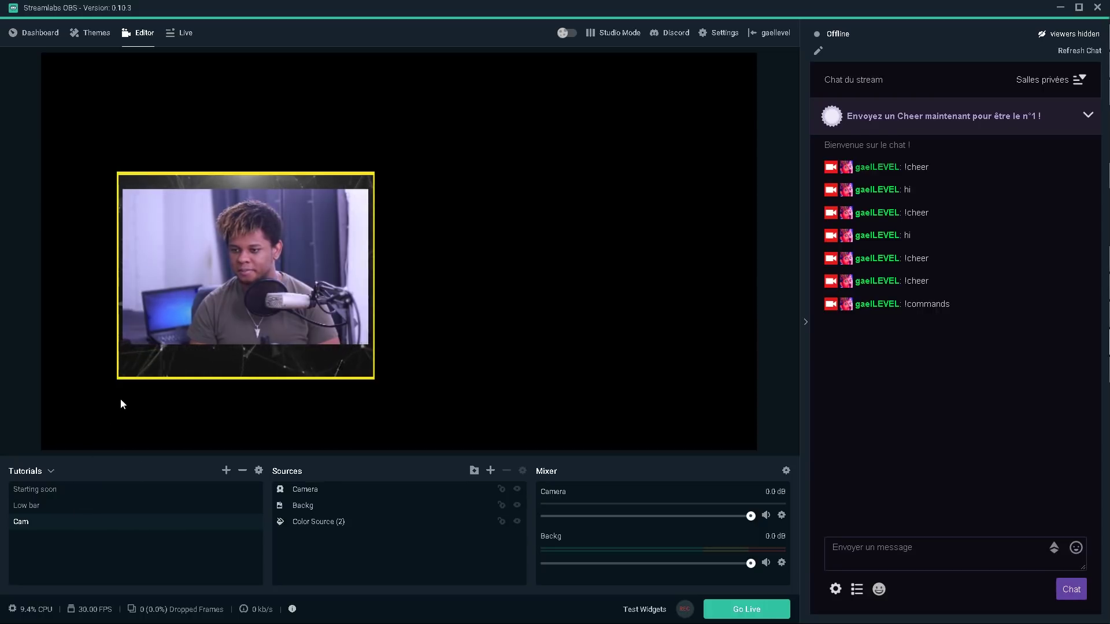
Step: Add the existing Low bar scene as a source in the Cam scene
click(489, 472)
click(305, 431)
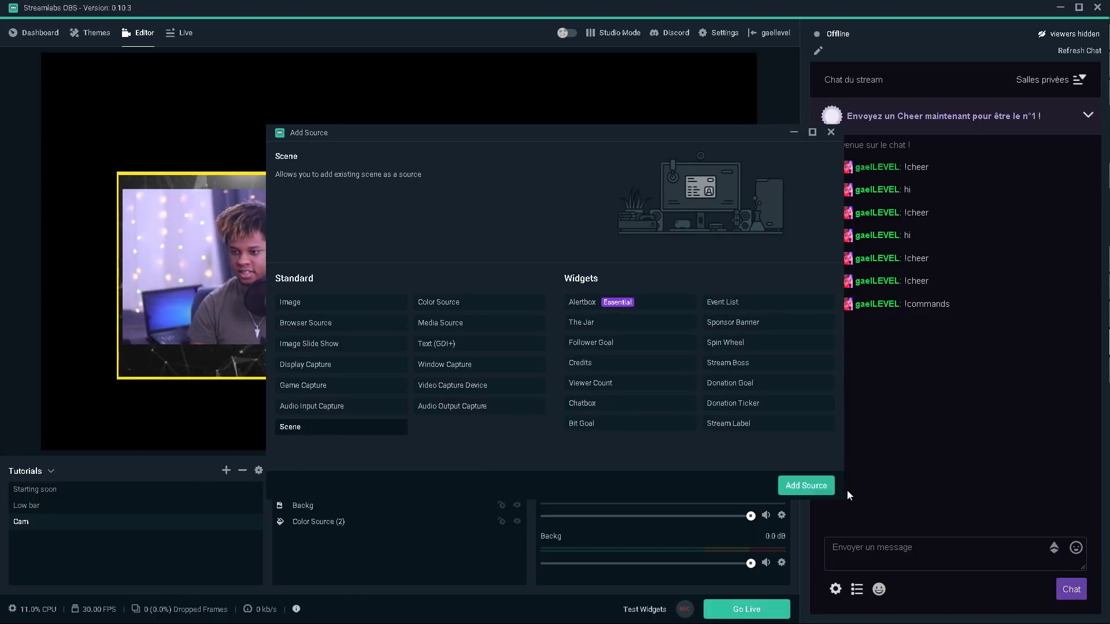
click(816, 488)
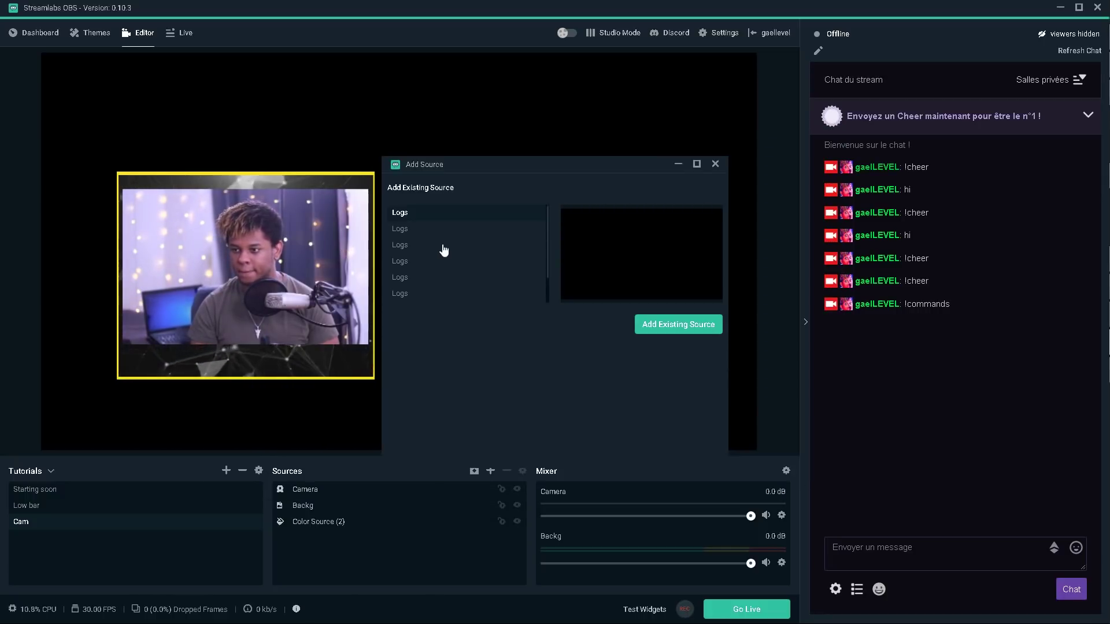
click(672, 332)
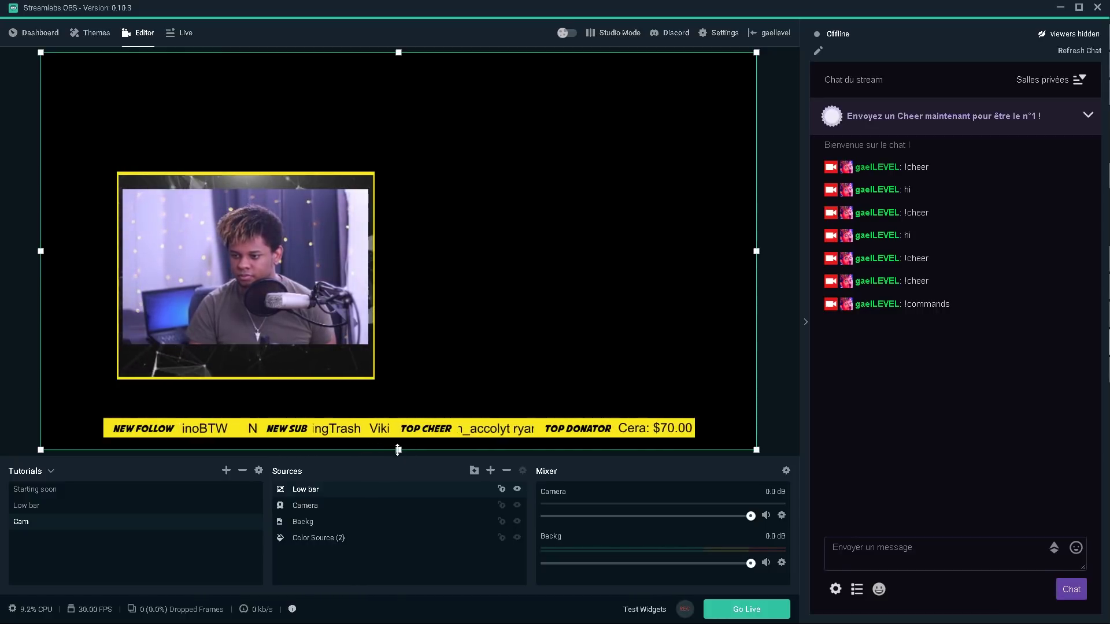
Step: Crop the Low bar source to its New Follow and New Sub parts and fit it inside the yellow frame beneath the camera image
drag(399, 450, 398, 439)
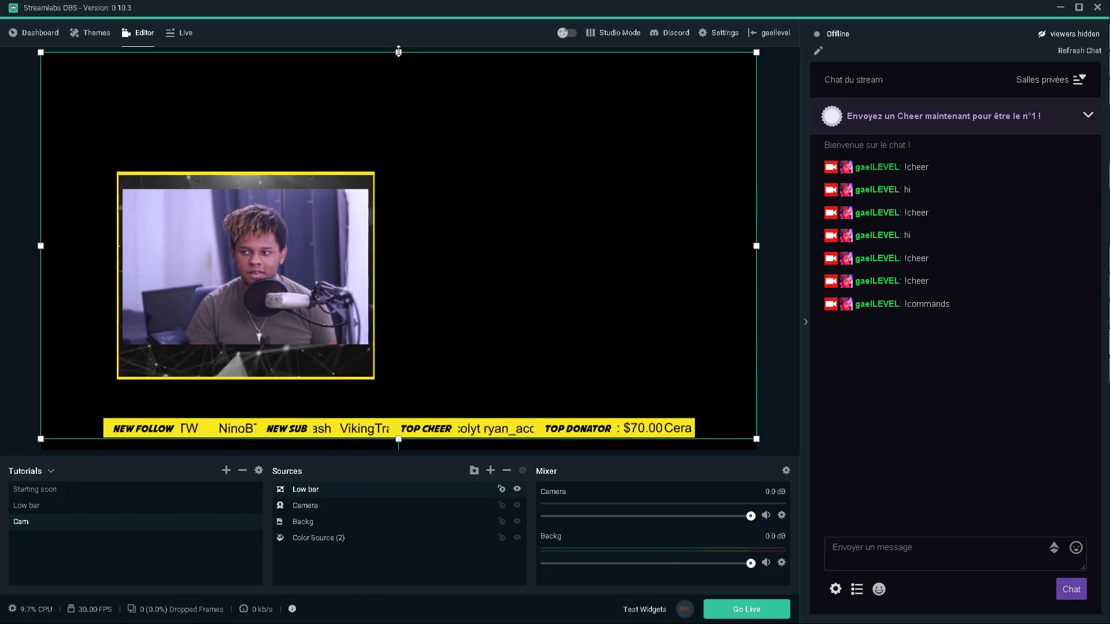
drag(398, 51, 406, 412)
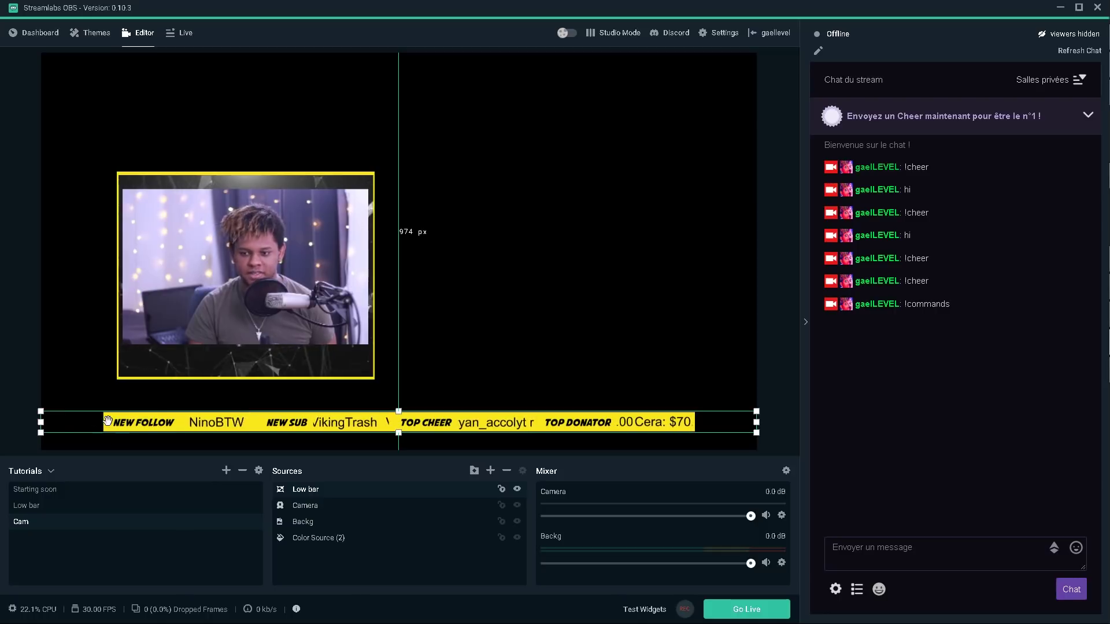
drag(41, 421, 100, 422)
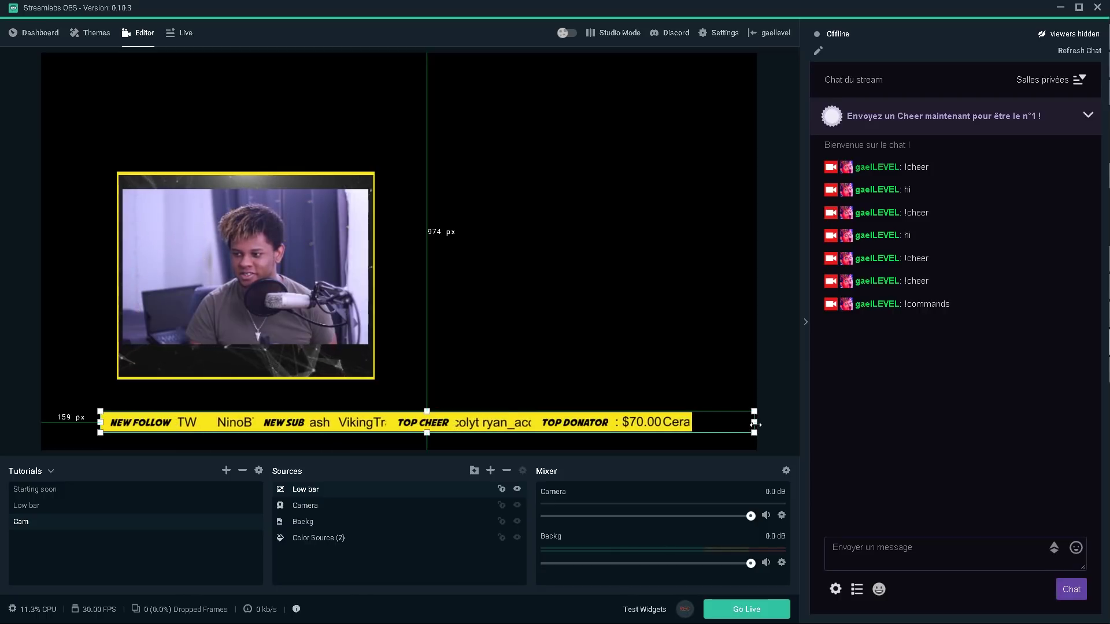
drag(752, 422, 324, 366)
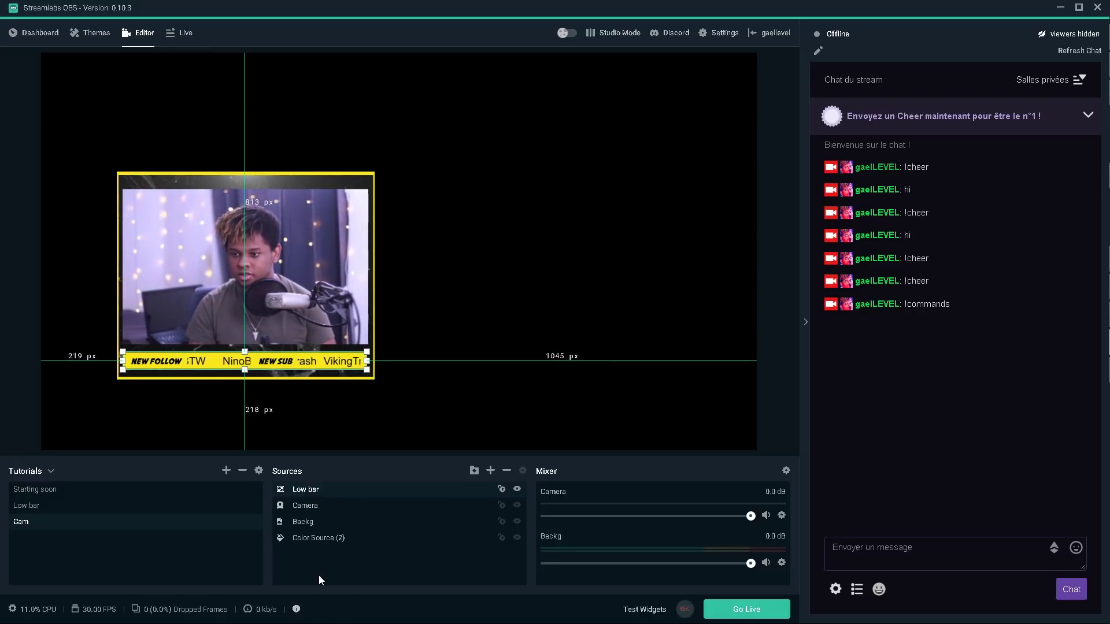
Step: Add a Color Correction filter to the Low bar source in the Cam scene
right_click(311, 493)
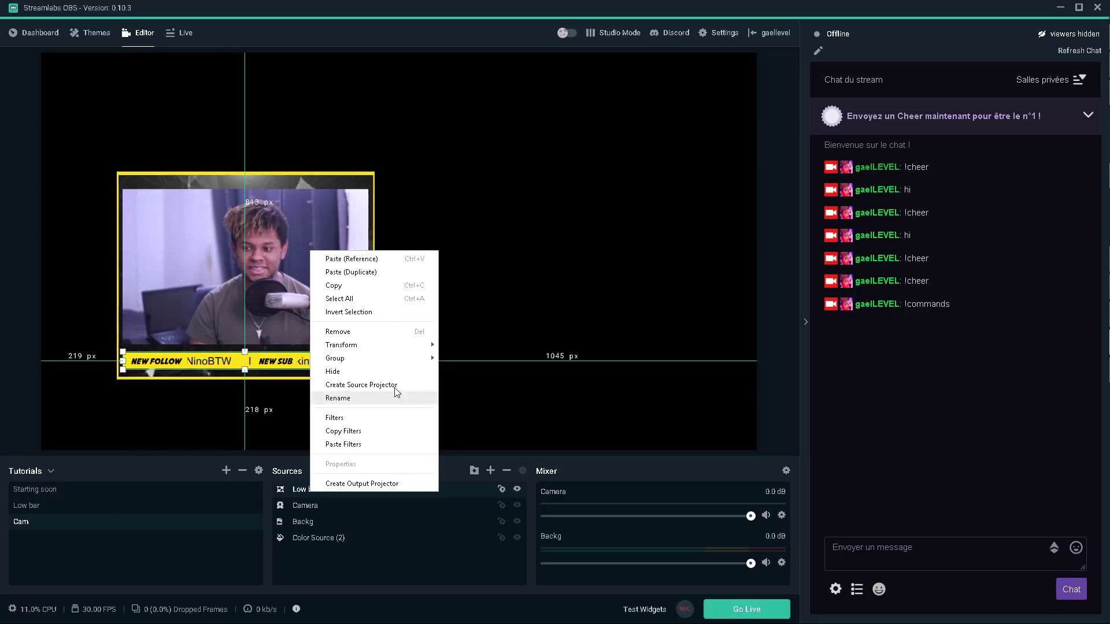
click(361, 418)
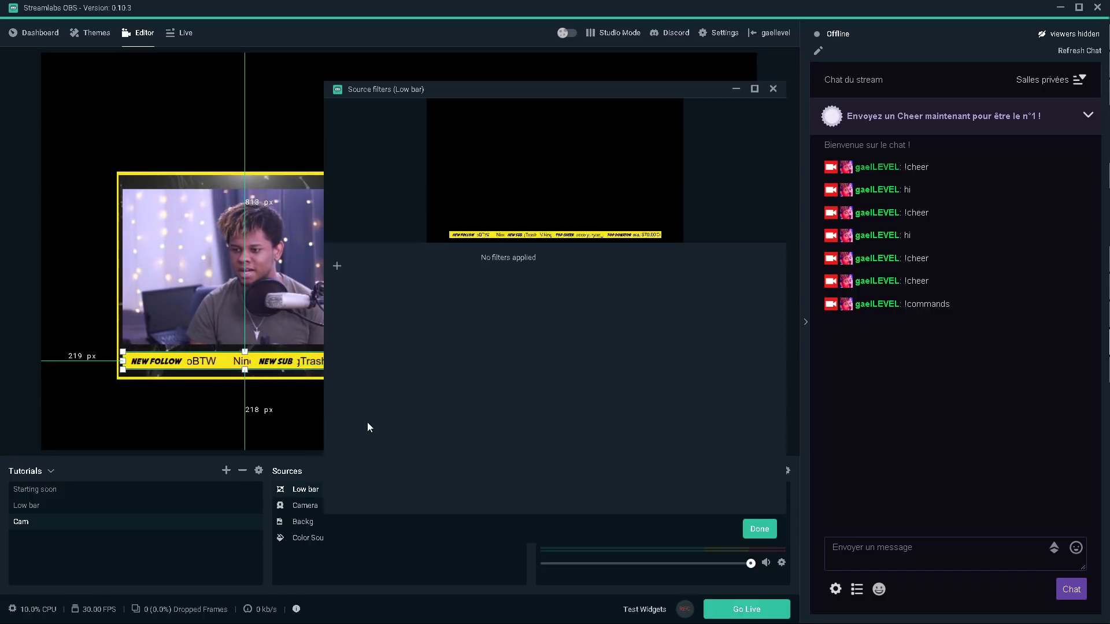
click(337, 268)
click(542, 243)
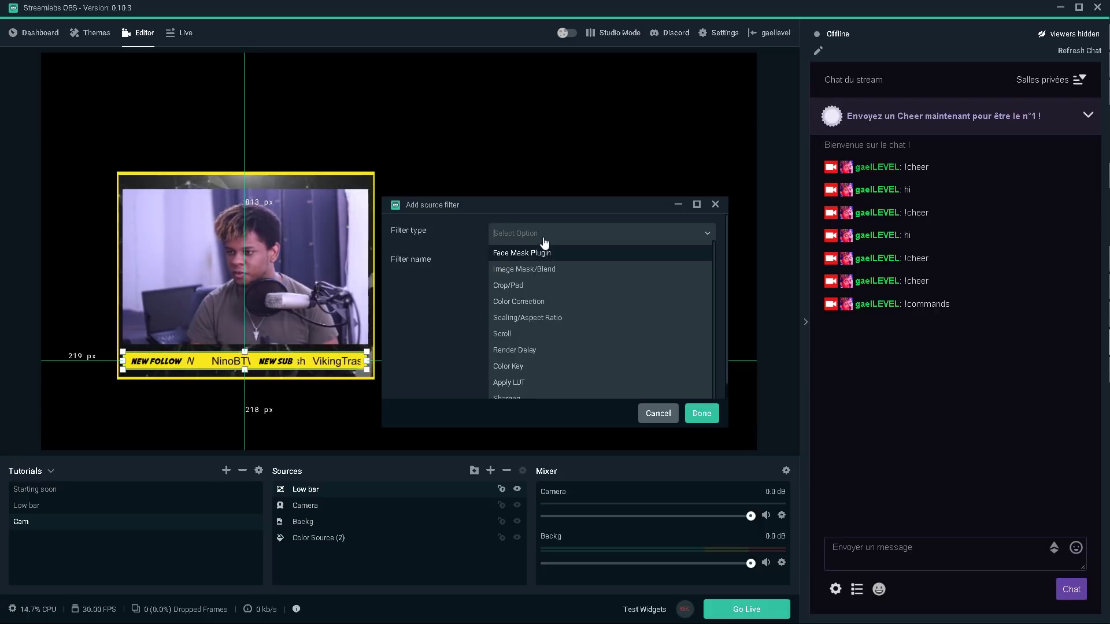
scroll(533, 322, down, 1)
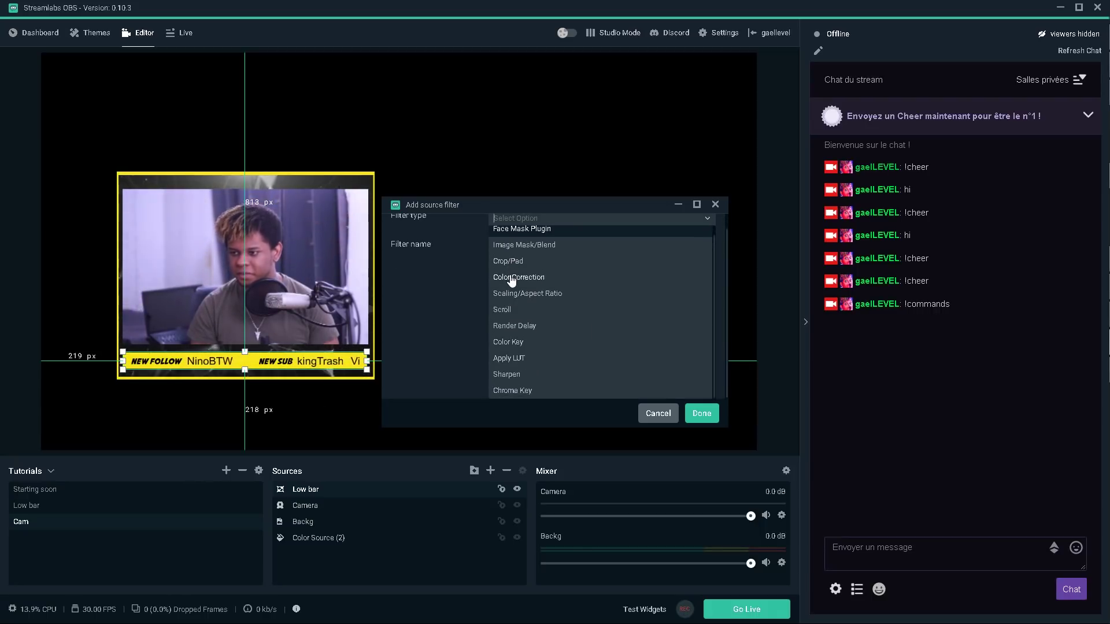
click(511, 276)
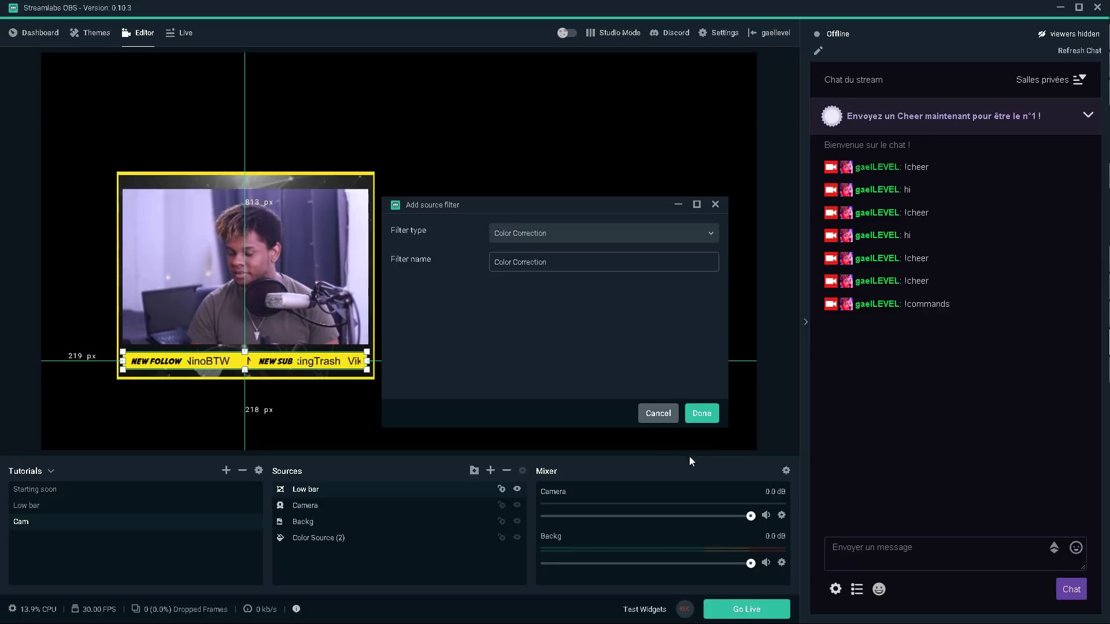
click(701, 413)
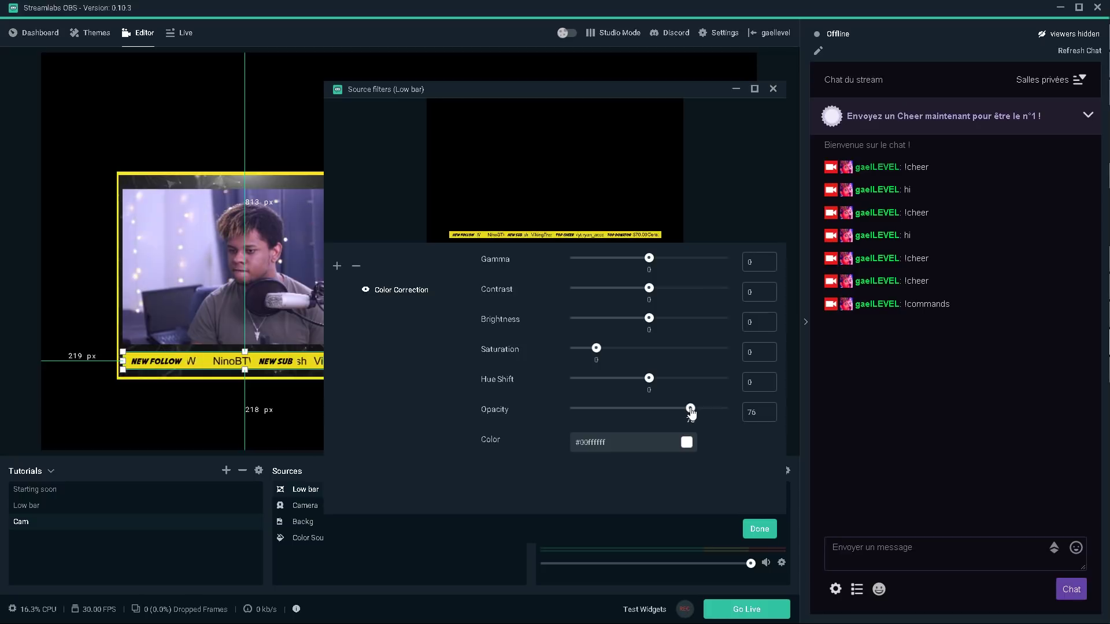
Step: Set the filter's opacity to 72 and check the bar in the Starting soon, Low bar and Cam scenes
drag(692, 412, 687, 412)
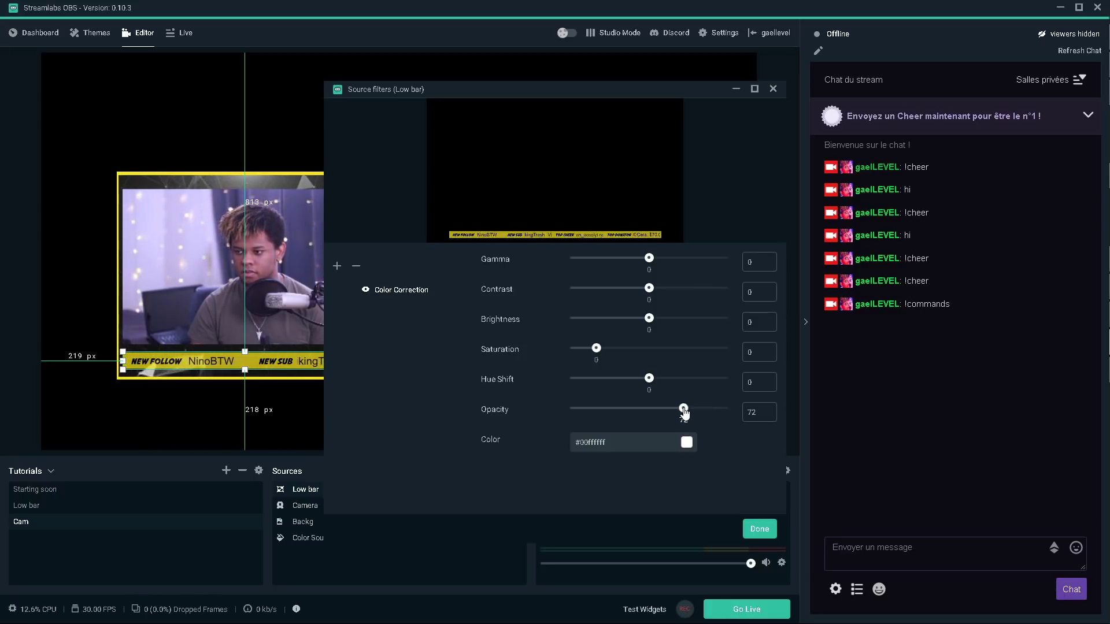
click(760, 528)
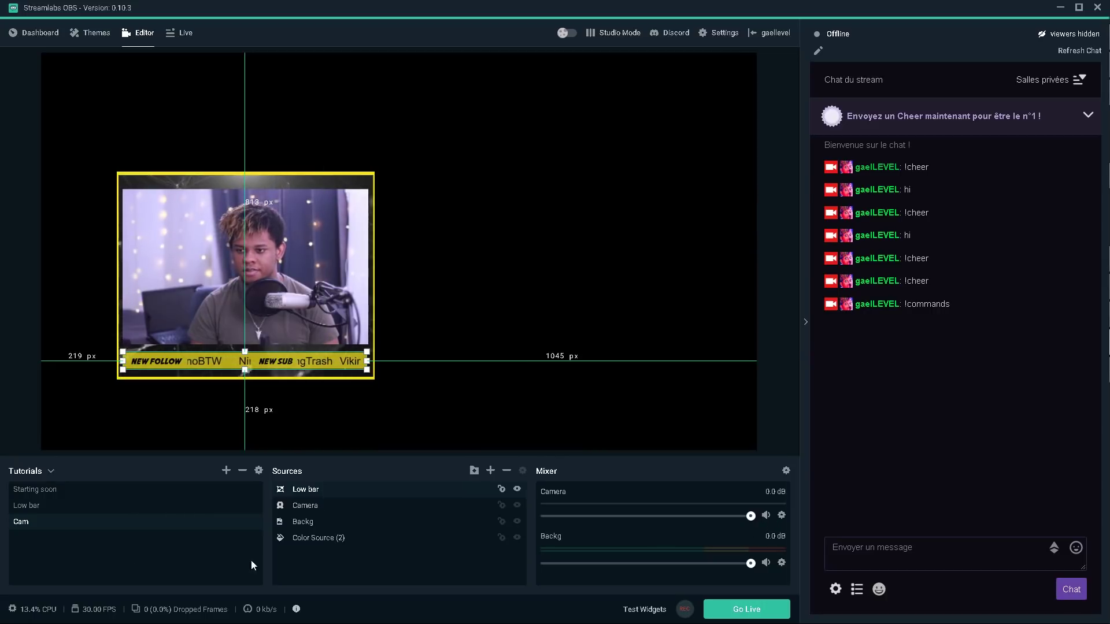
click(79, 490)
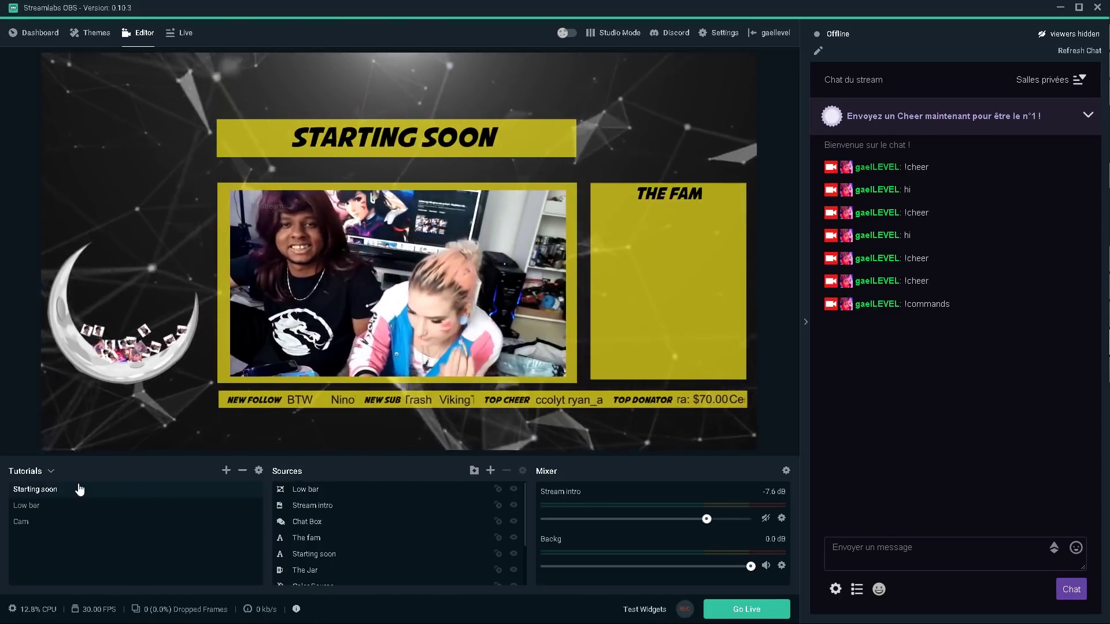
click(55, 506)
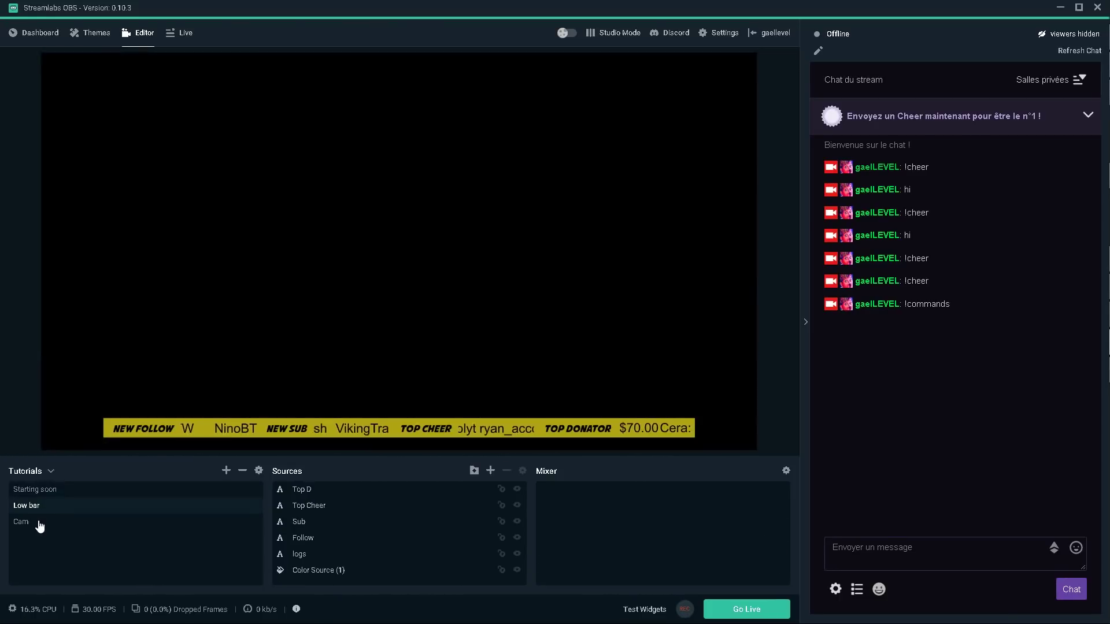
click(39, 523)
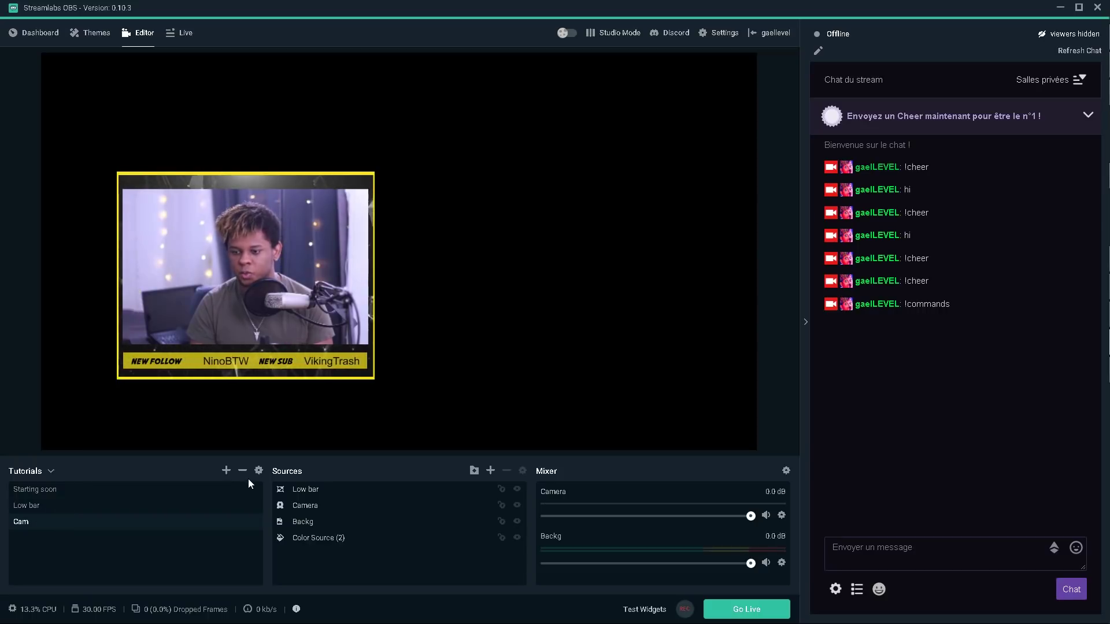
Step: Create a new scene named Gameplay
click(226, 471)
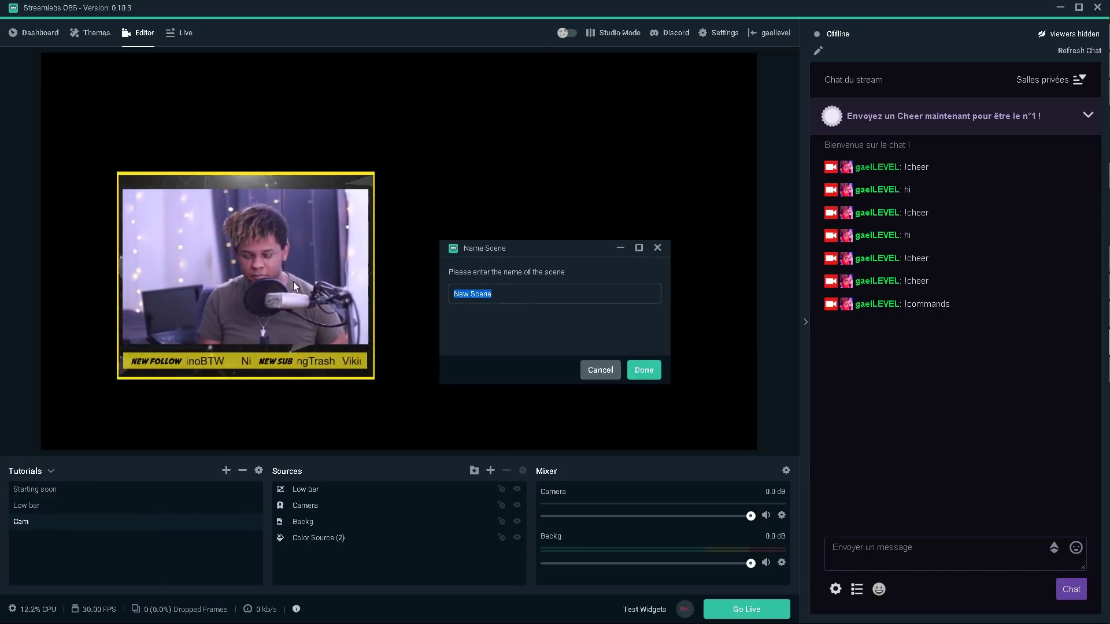
text(Gameplay)
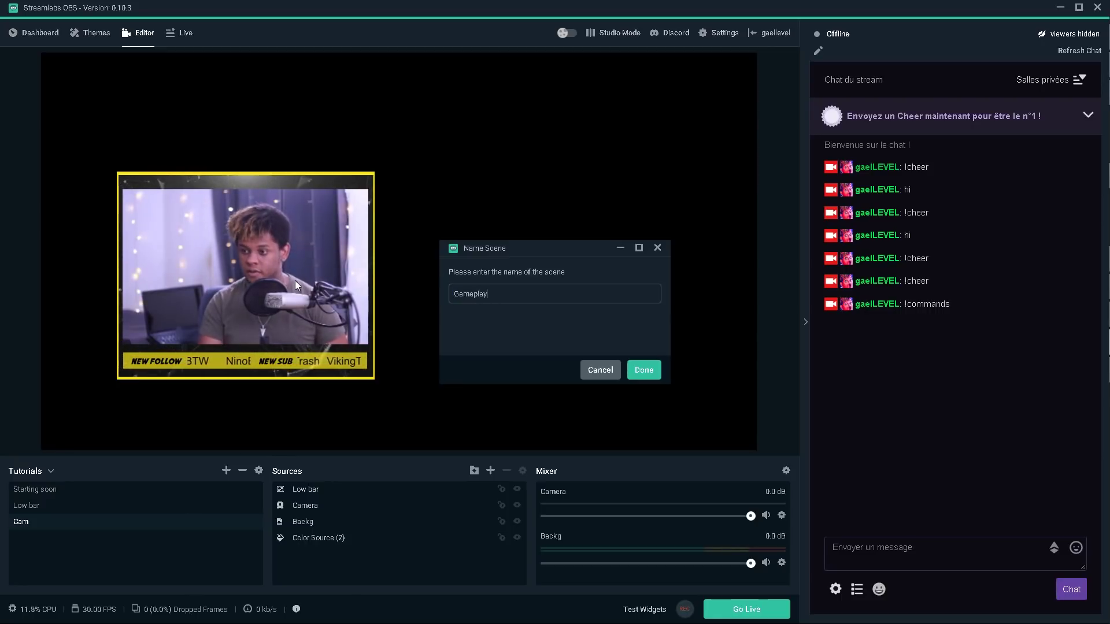
click(648, 372)
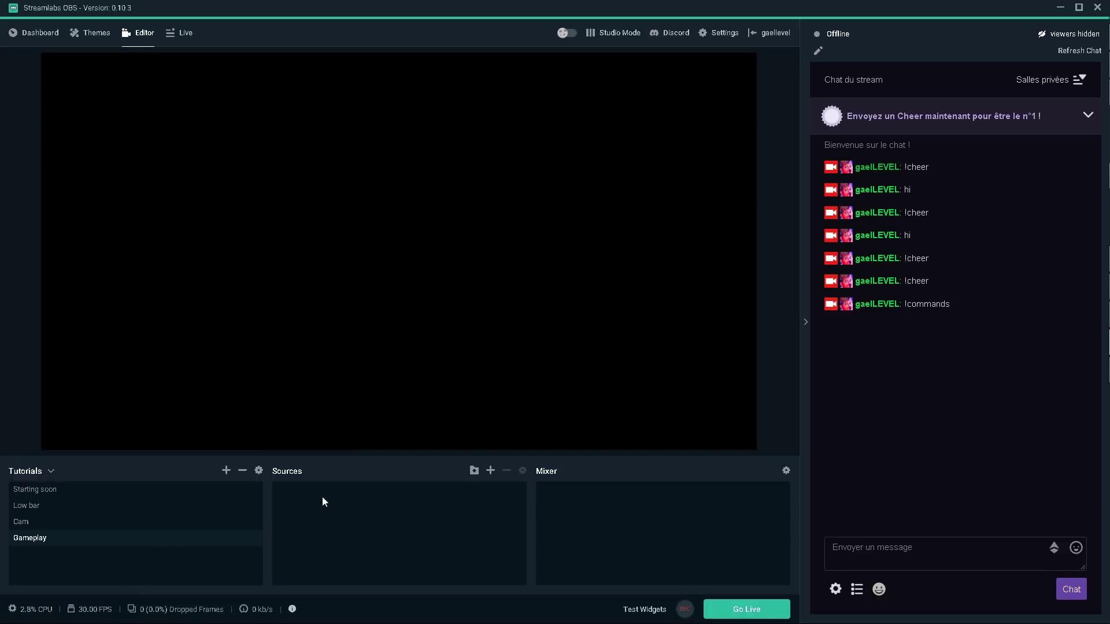
Step: Add an image source to the Gameplay scene using 22.jpg from the Pictures folder, and select it
click(490, 472)
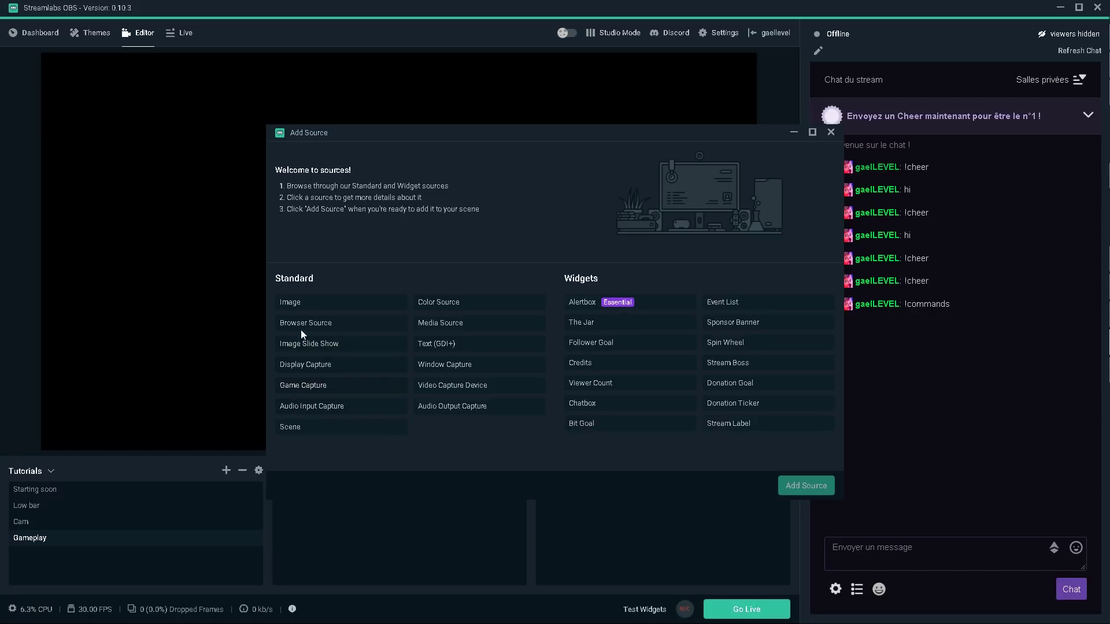
click(304, 305)
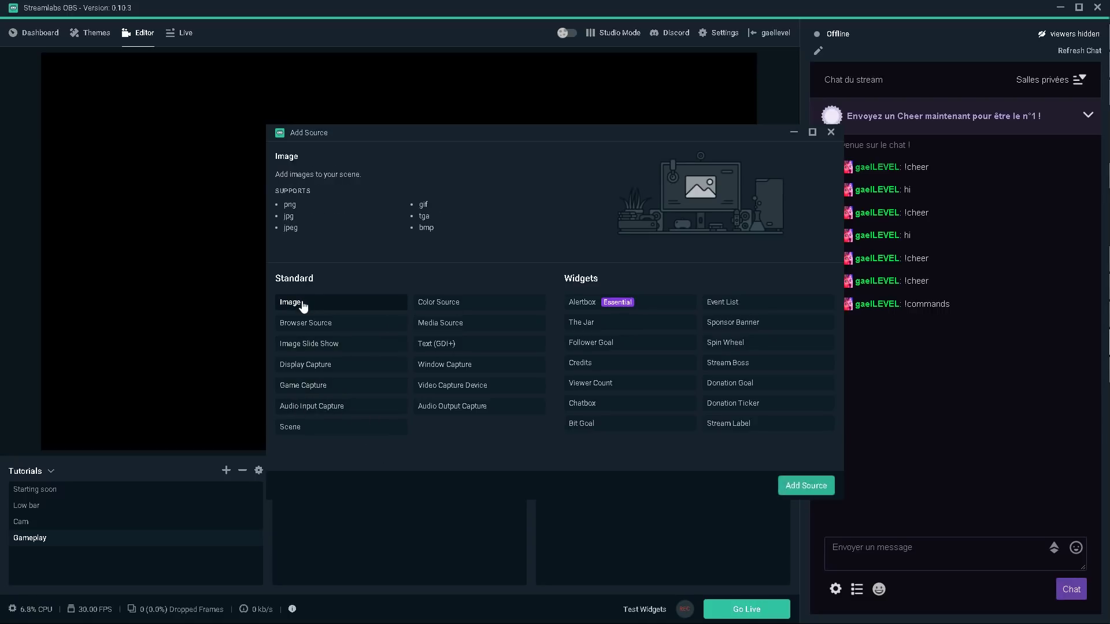
click(790, 488)
click(670, 265)
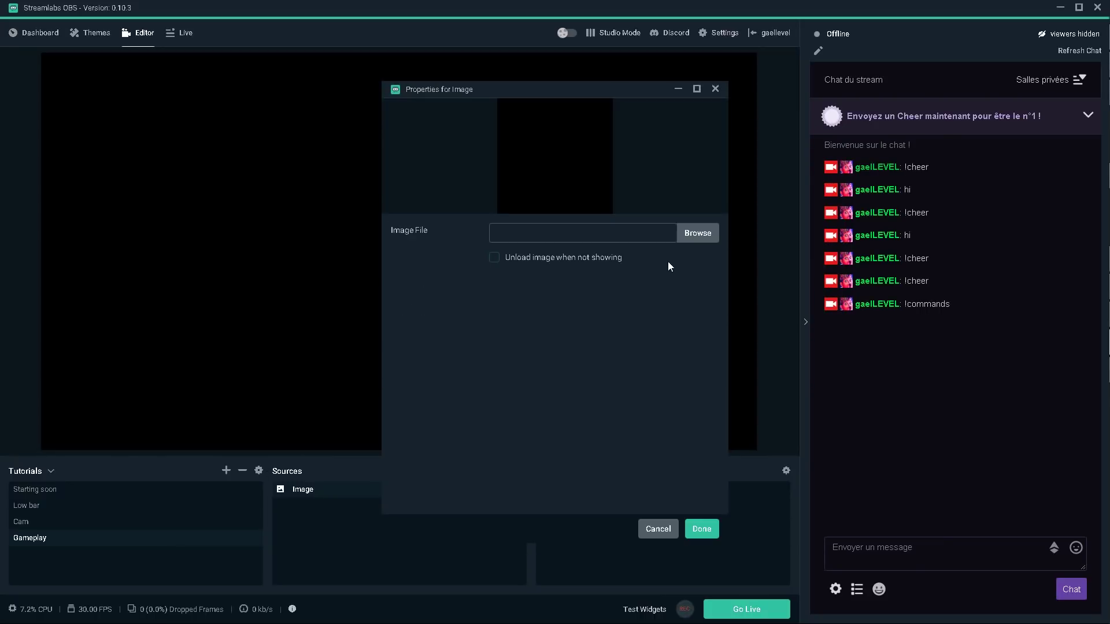
click(709, 244)
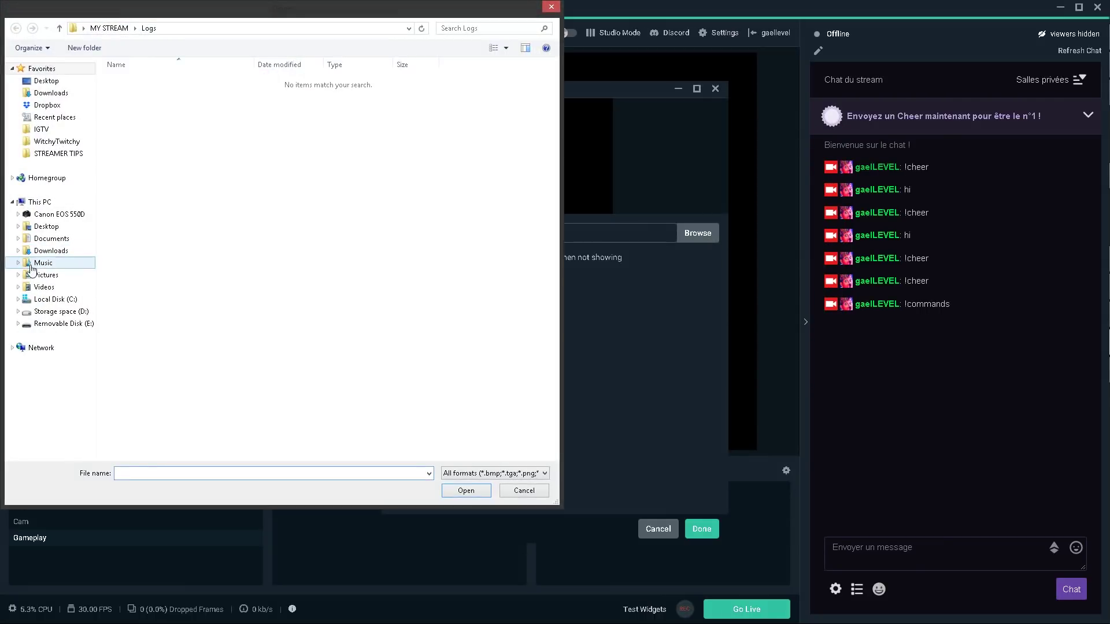
click(46, 275)
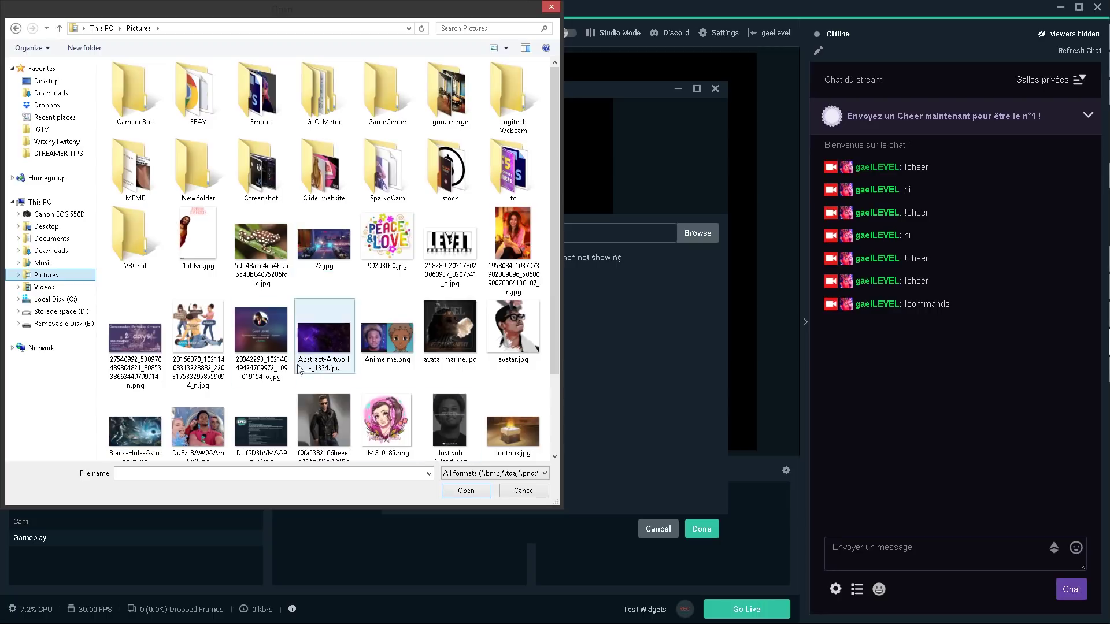
double_click(333, 256)
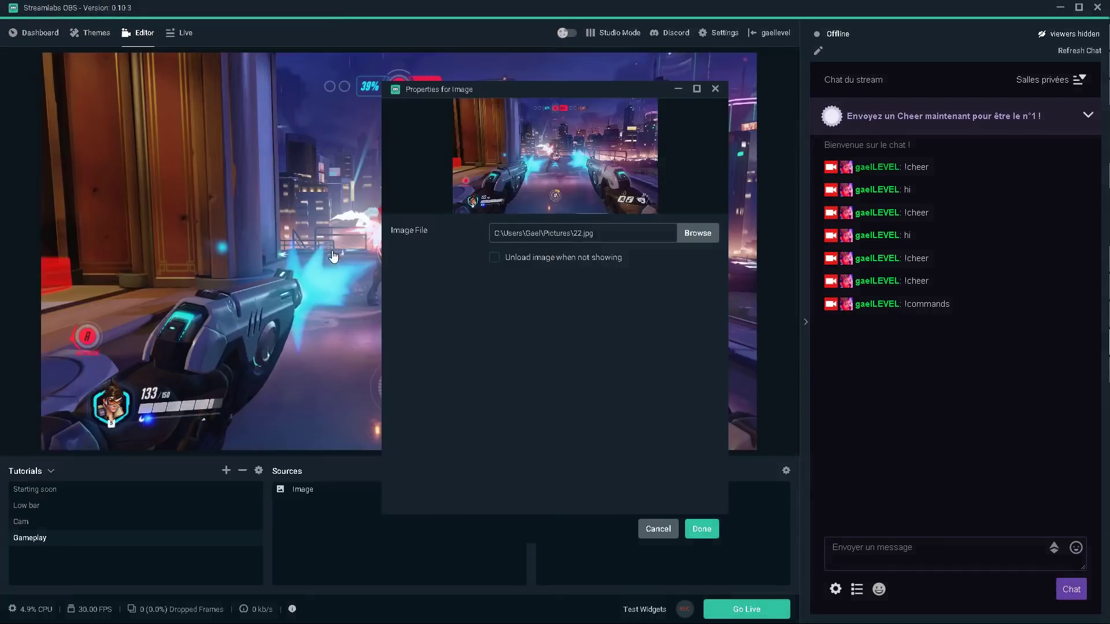
click(702, 530)
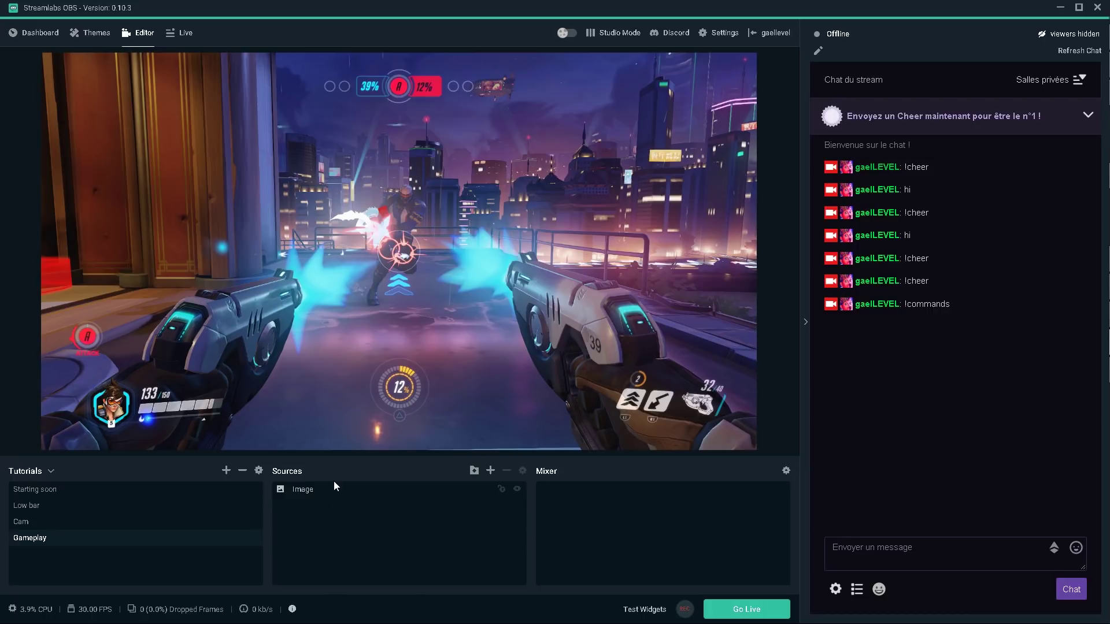
click(322, 495)
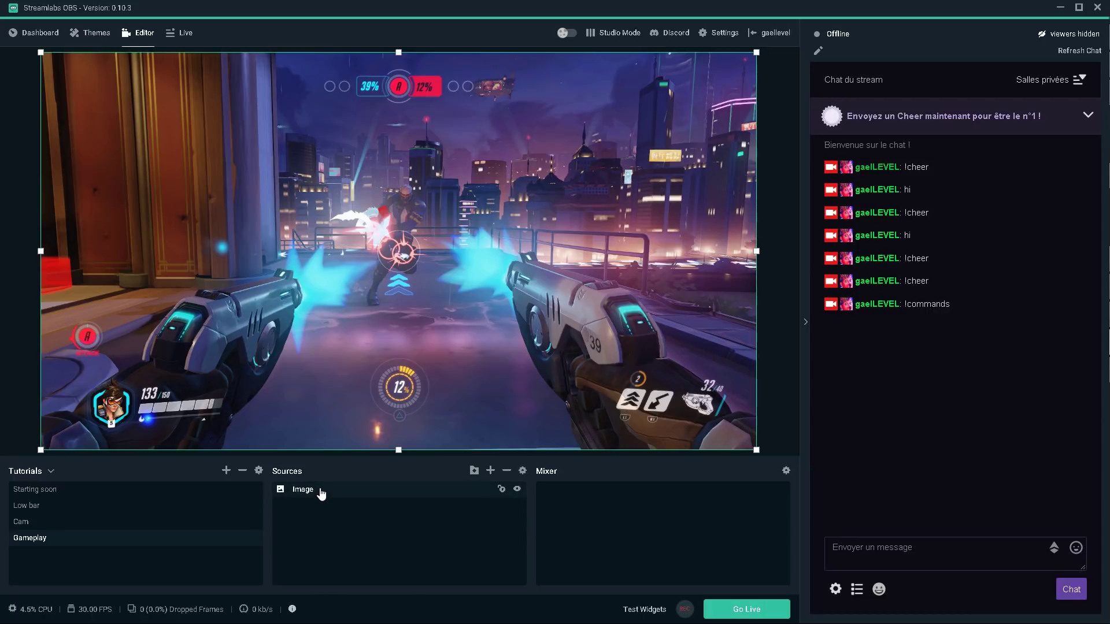
Step: In the Low bar scene, move Color Source (1) above all the text sources and return it to the lowest layer
click(27, 507)
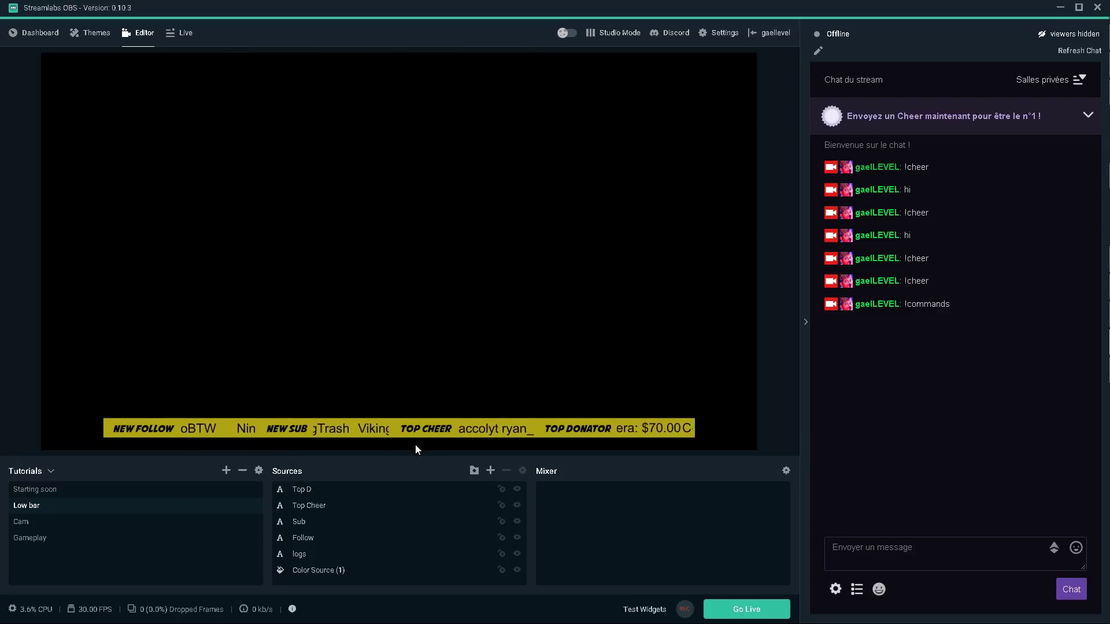
click(317, 574)
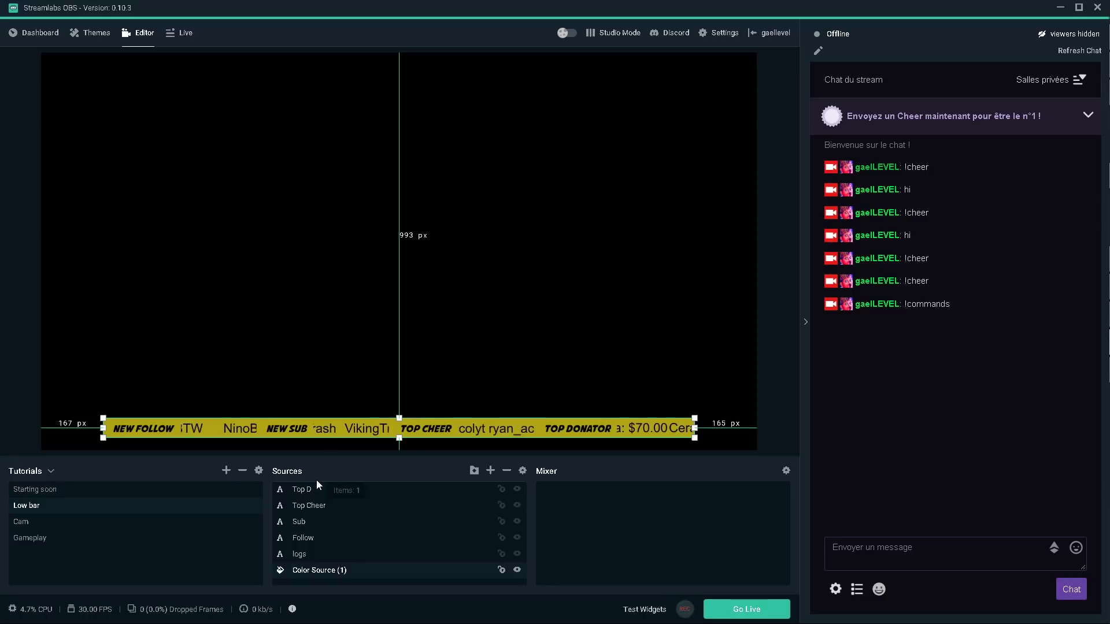
drag(317, 485, 318, 489)
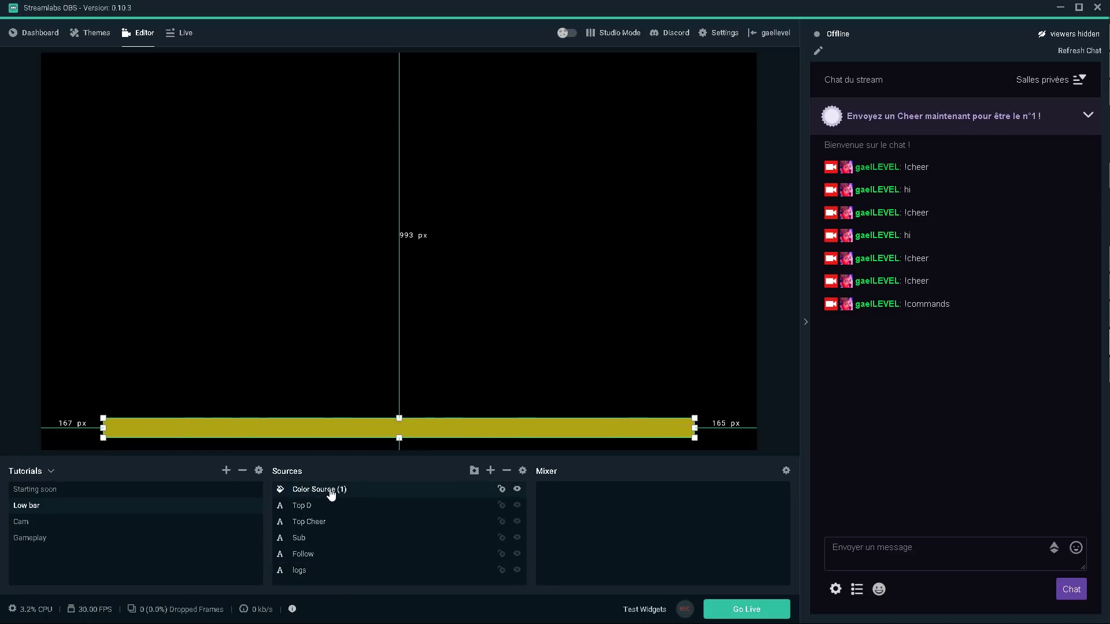
drag(321, 581, 322, 581)
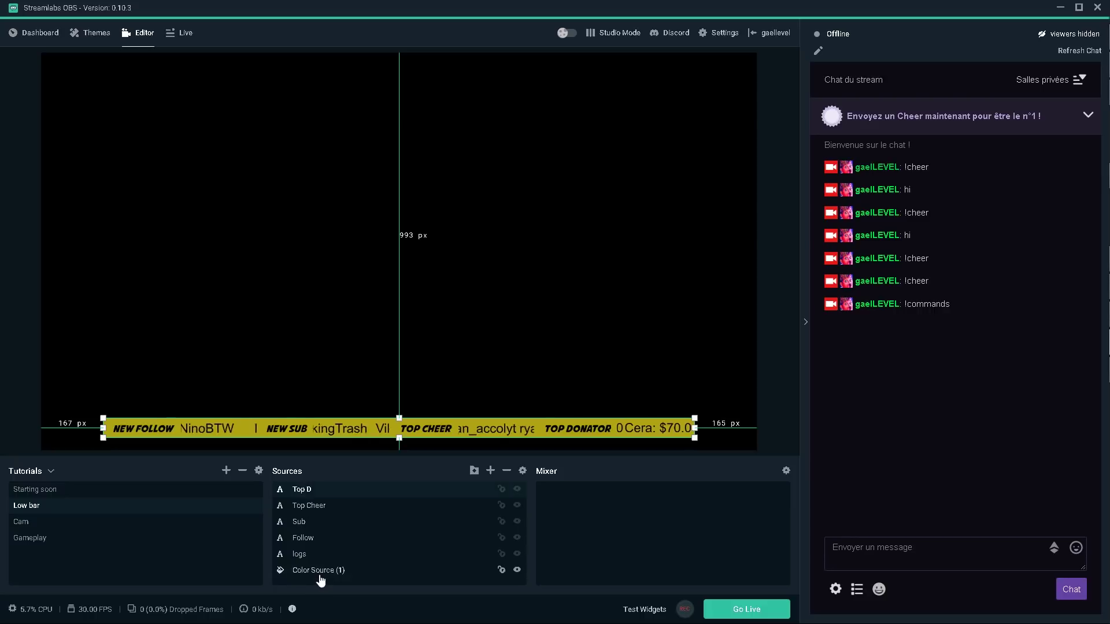
Step: Add the existing Cam scene as a source in the Gameplay scene, above the game image
click(36, 540)
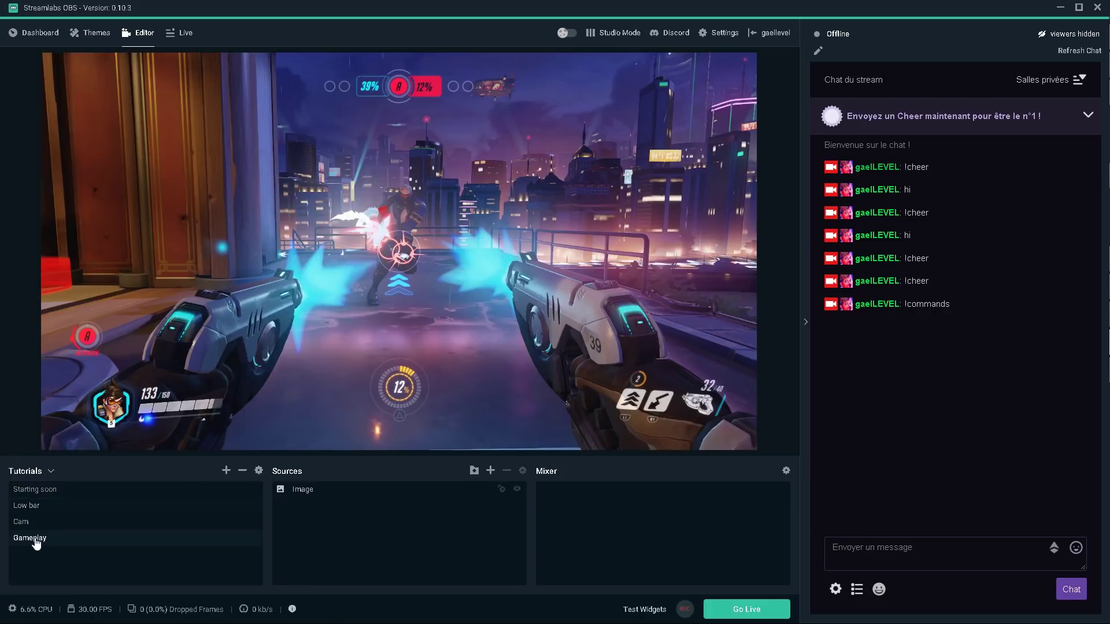
click(491, 471)
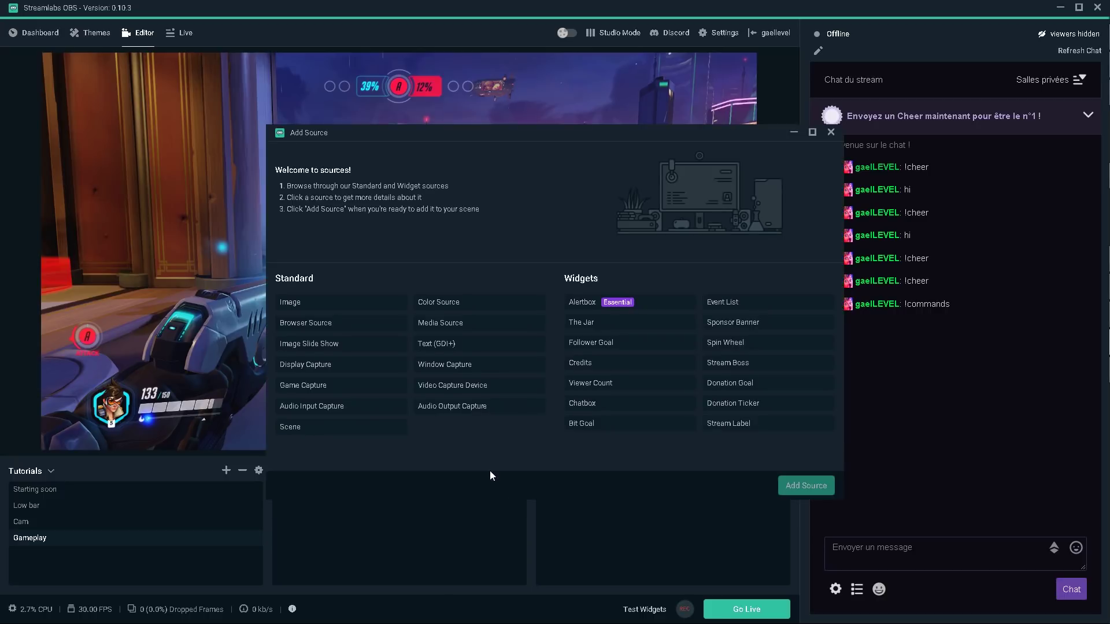
click(305, 428)
click(797, 489)
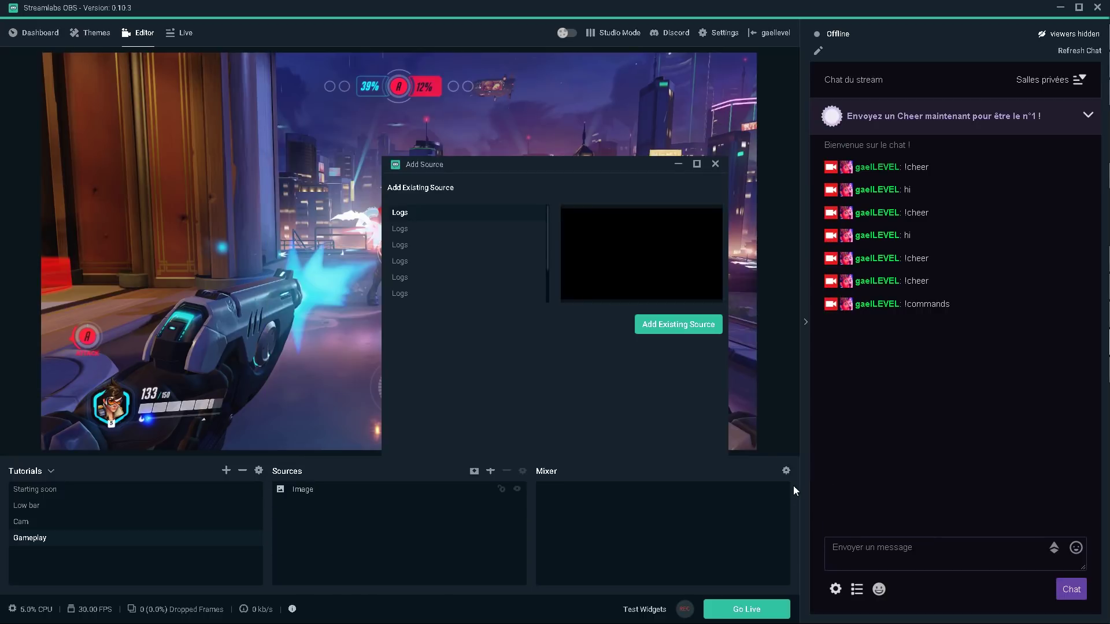
scroll(508, 258, down, 1)
click(408, 296)
click(688, 325)
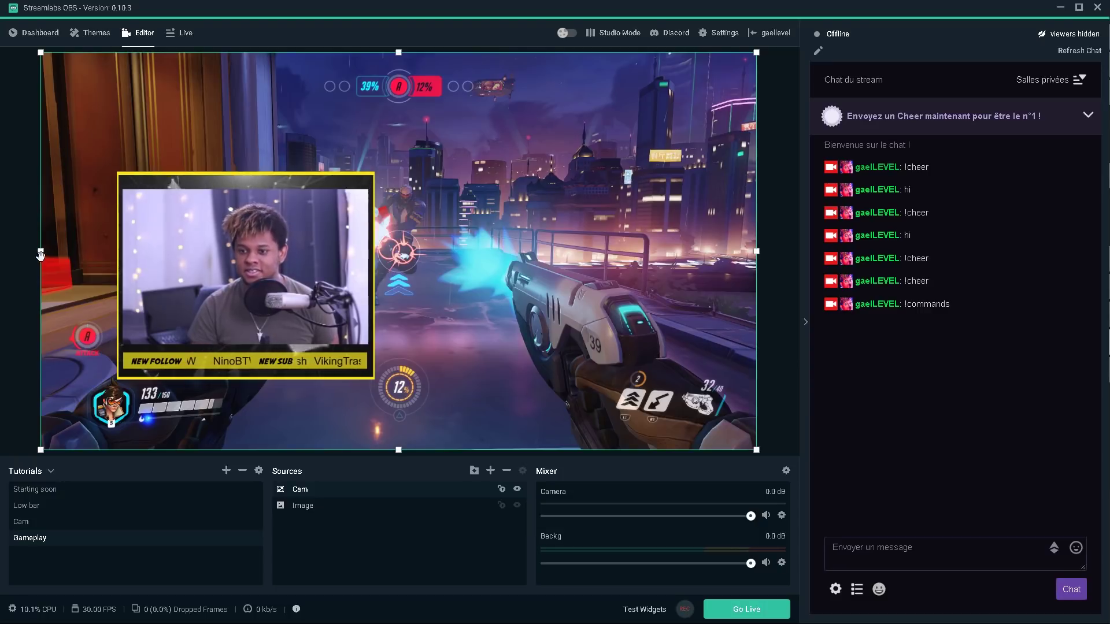
Step: Crop all four sides of the Cam source in the Gameplay scene so its bounds sit close around the yellow webcam frame
mouse_move(344, 227)
mouse_down()
mouse_move(361, 285)
mouse_move(359, 219)
mouse_up()
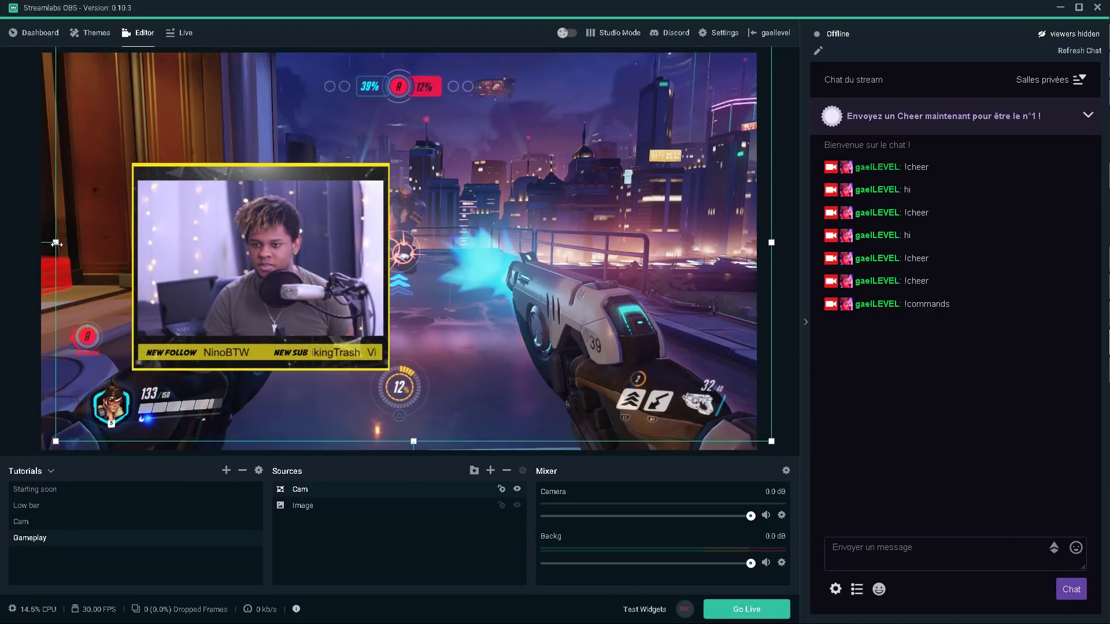
drag(56, 244, 123, 244)
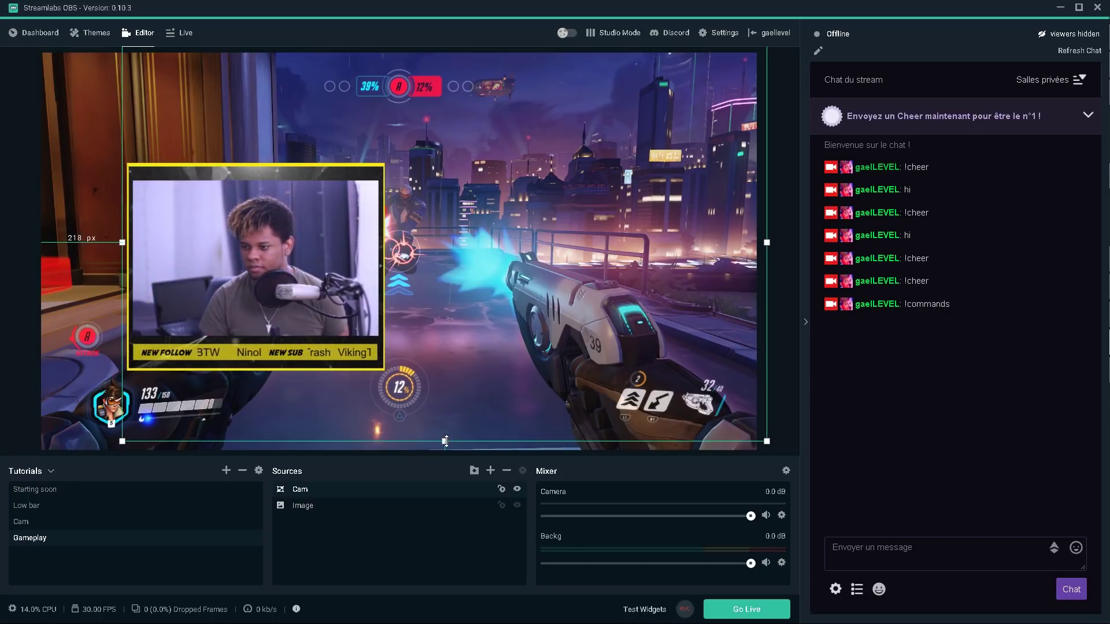
drag(445, 441, 455, 375)
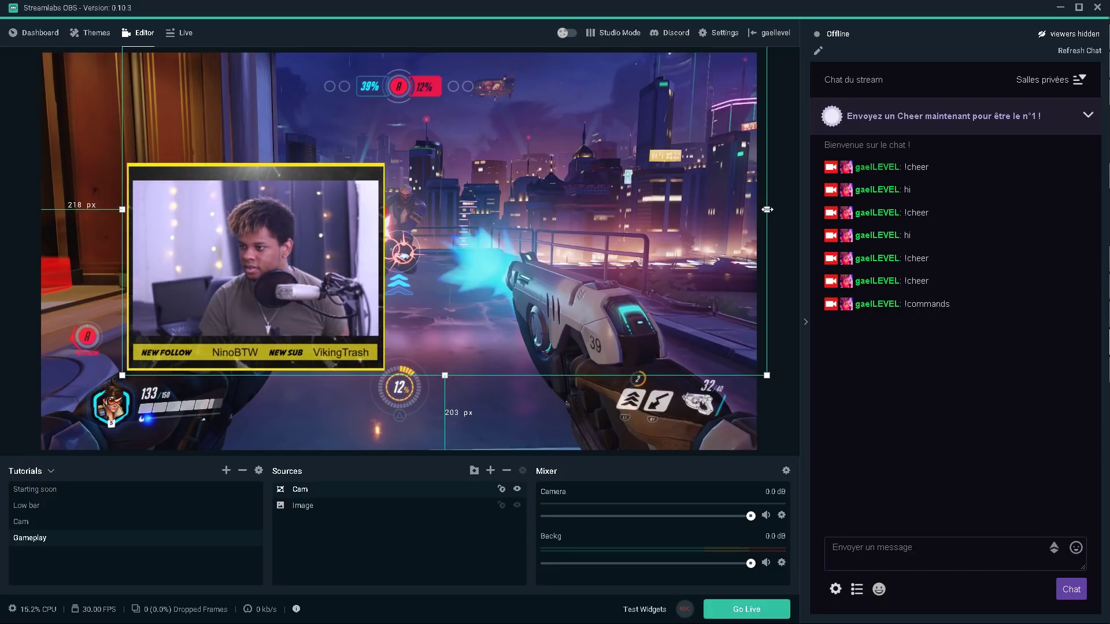
drag(767, 210, 391, 212)
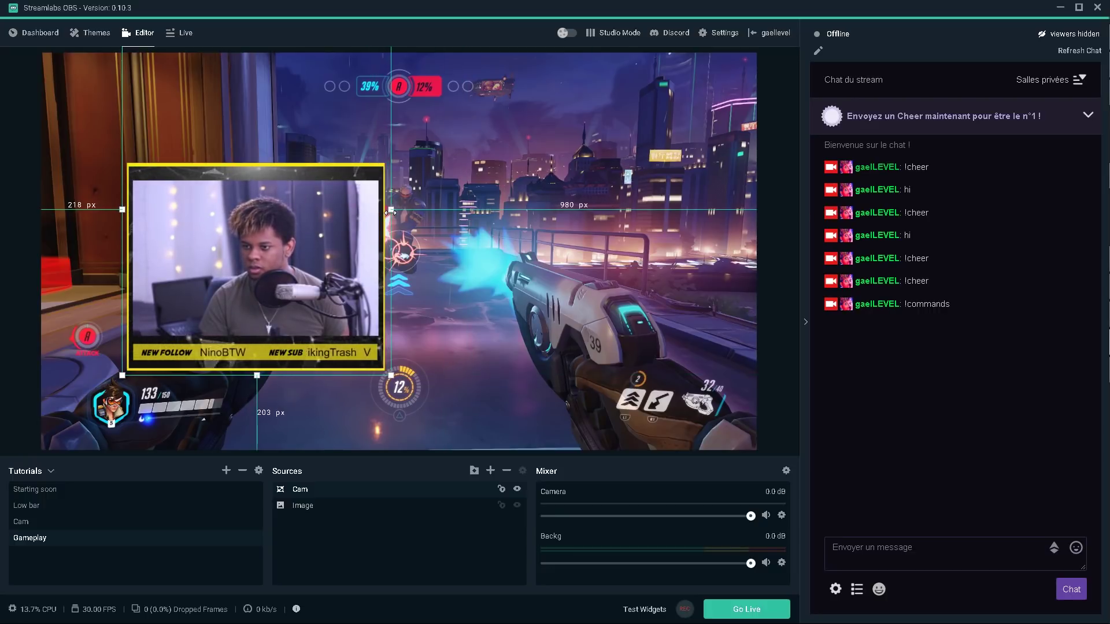
drag(233, 214, 245, 261)
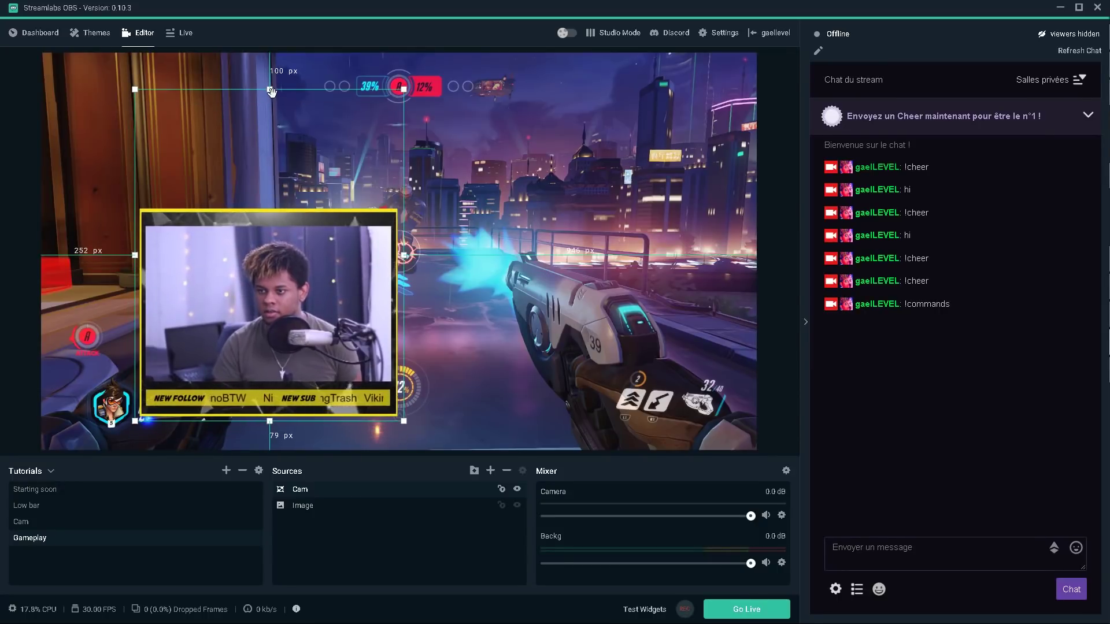
drag(267, 90, 264, 204)
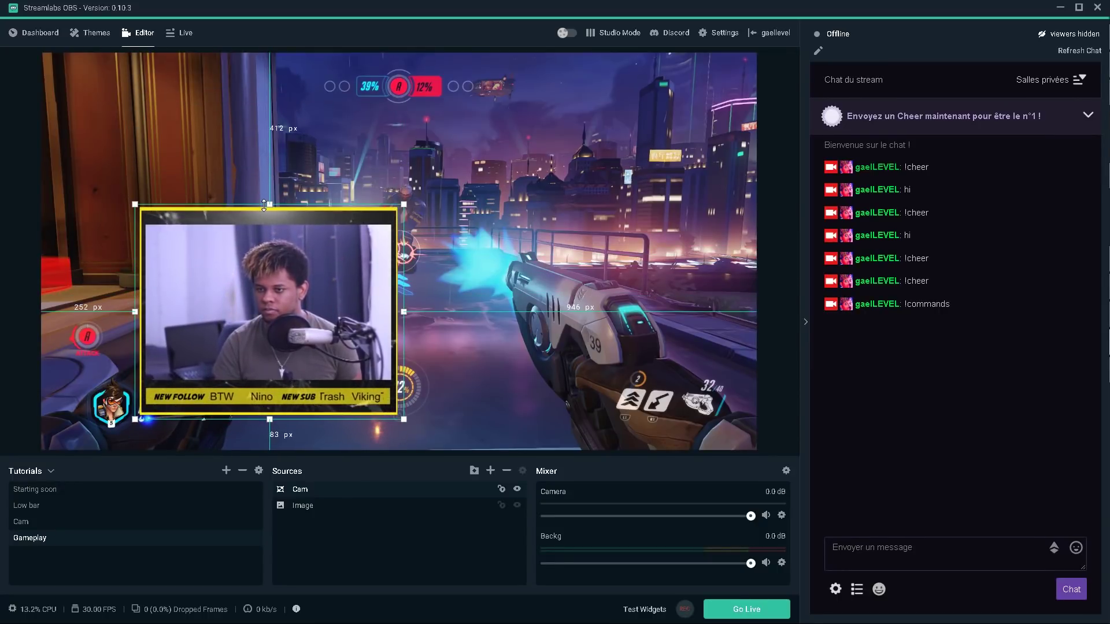
Step: Shrink the cropped Cam source and place it in the upper-left corner of the game image, about 139 px below its top edge
mouse_move(245, 323)
mouse_down()
mouse_move(167, 283)
mouse_move(645, 189)
mouse_move(254, 324)
mouse_up()
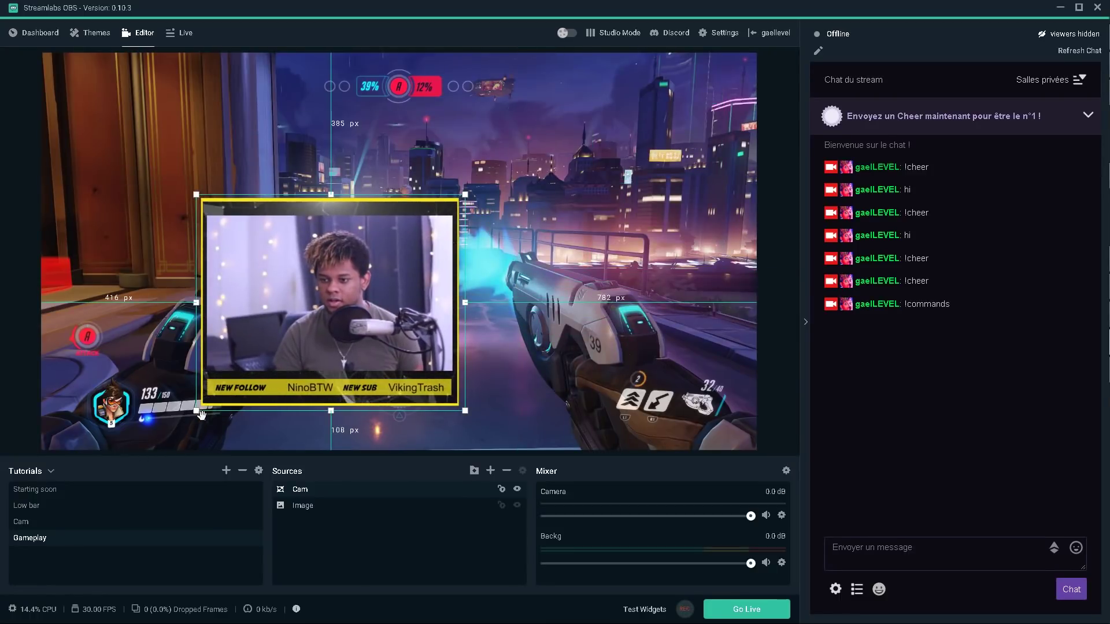
drag(196, 411, 293, 332)
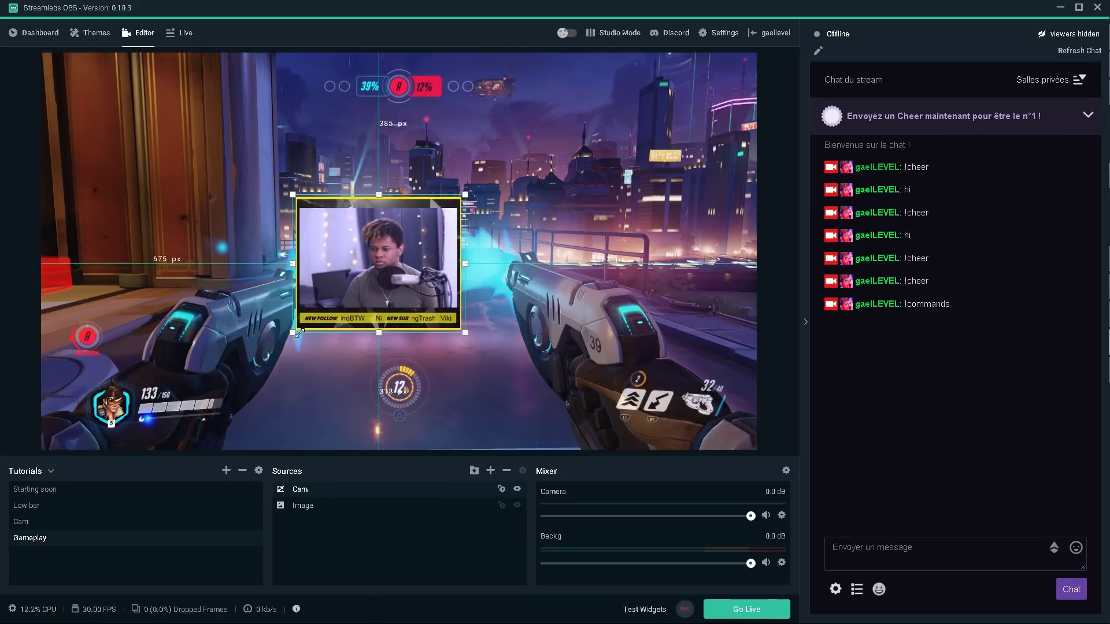
drag(359, 287, 120, 197)
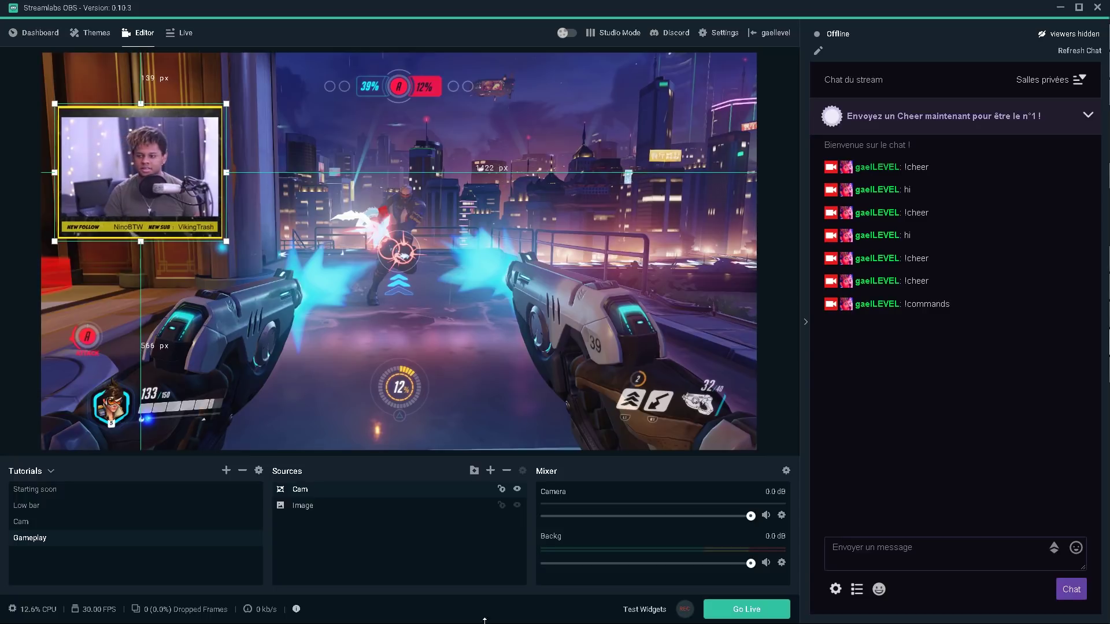
Step: Add the existing Low bar scene as a source in the Gameplay scene, above the Cam source
click(33, 524)
click(32, 507)
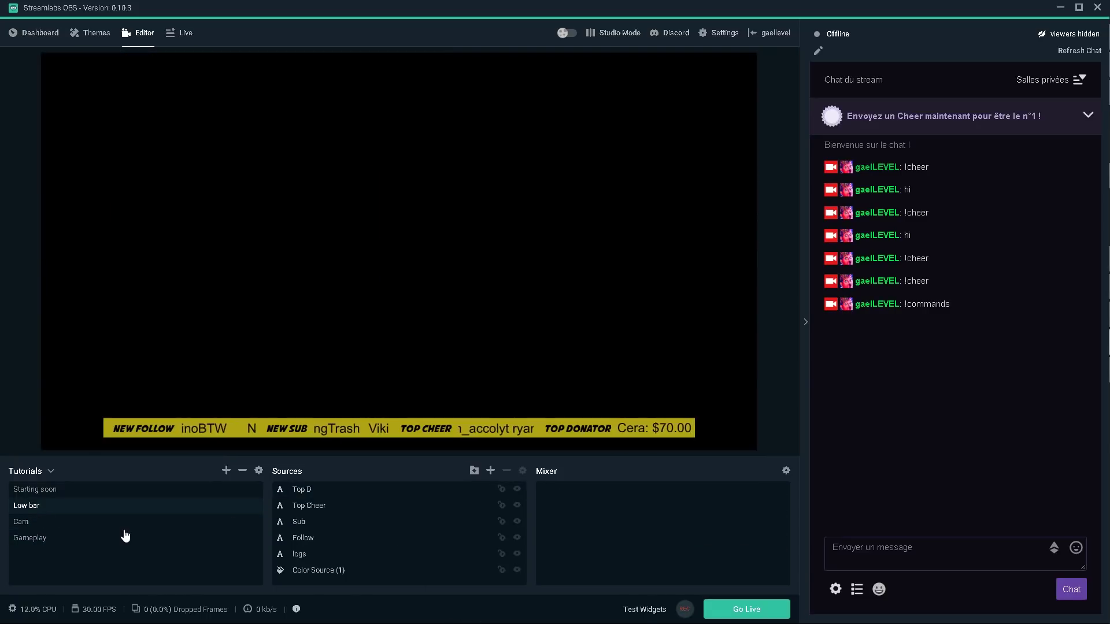
click(67, 538)
click(491, 471)
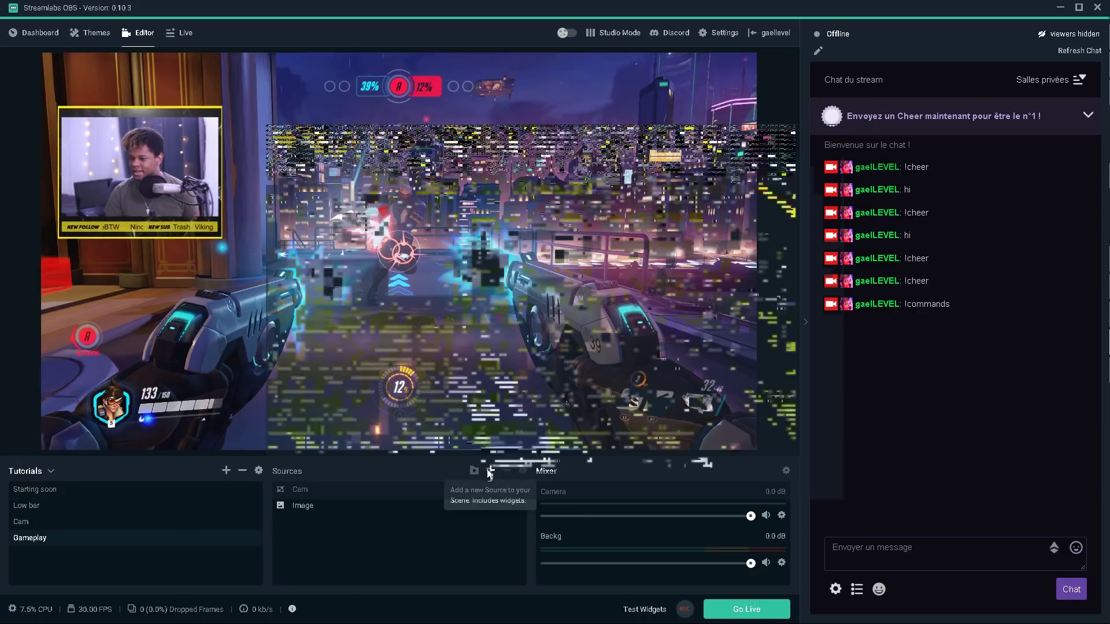
click(331, 426)
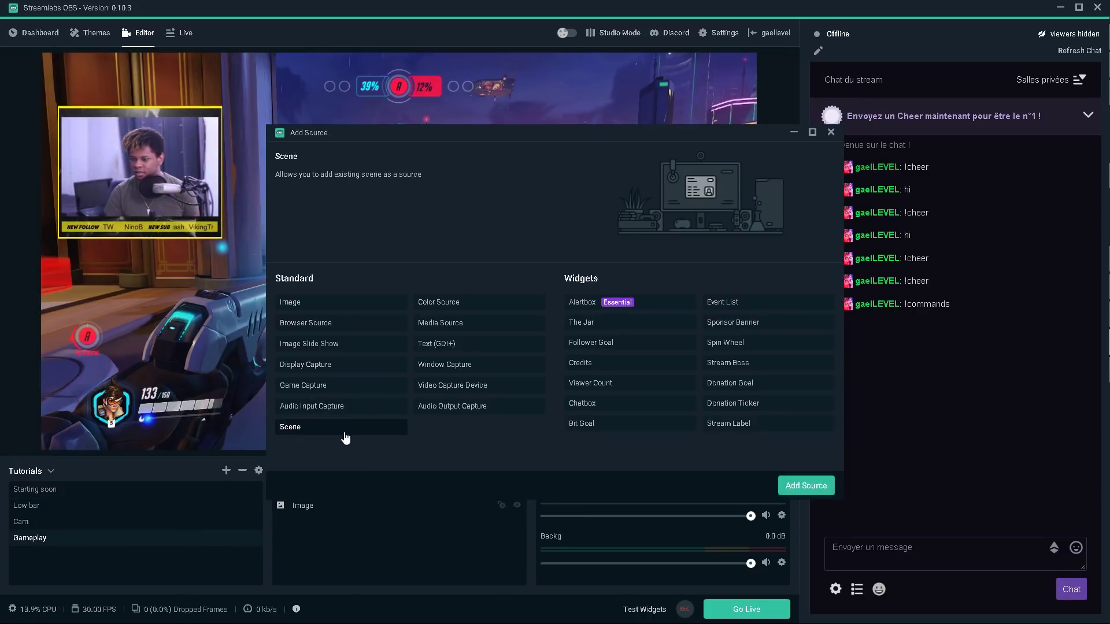
click(795, 481)
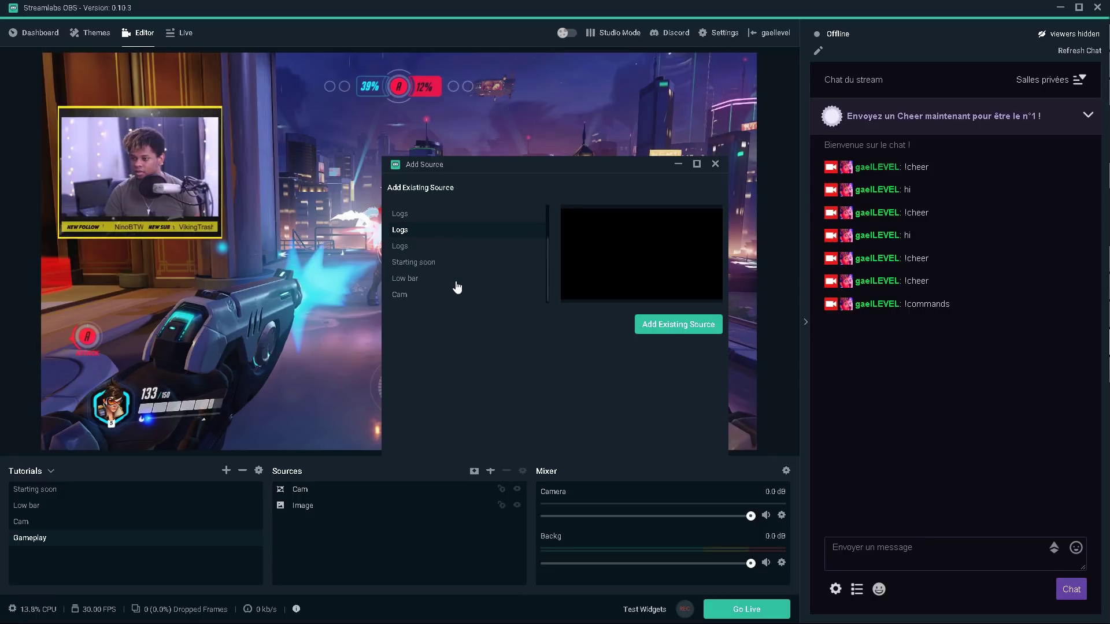
click(426, 278)
click(679, 323)
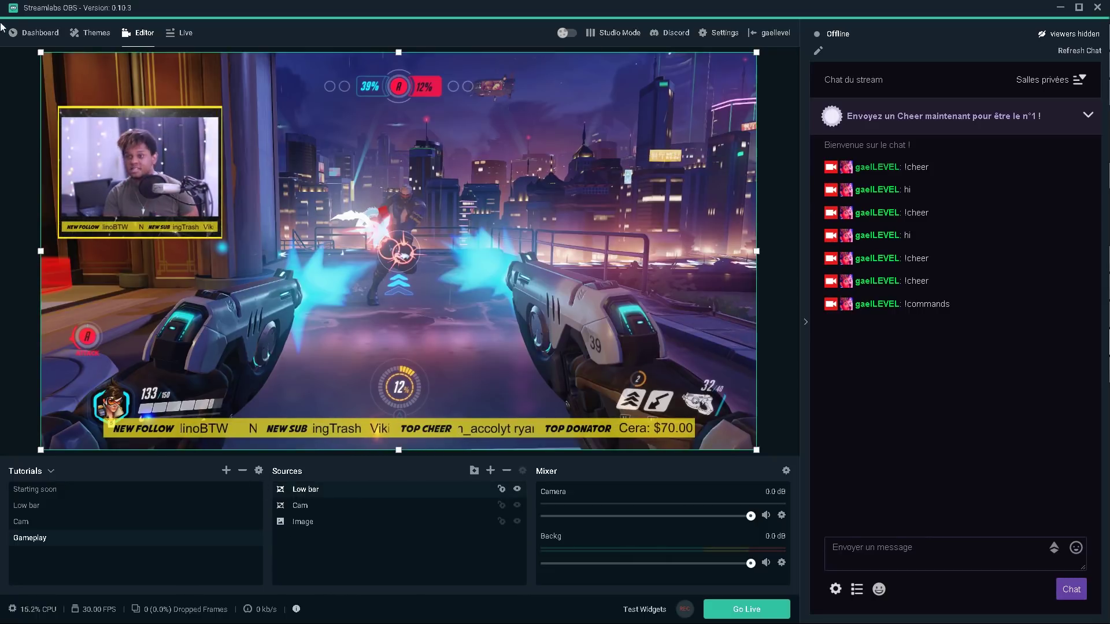
Step: Scale down the Low bar source and centre it along the bottom edge of the game image, about 370 px from either side
drag(44, 55, 321, 239)
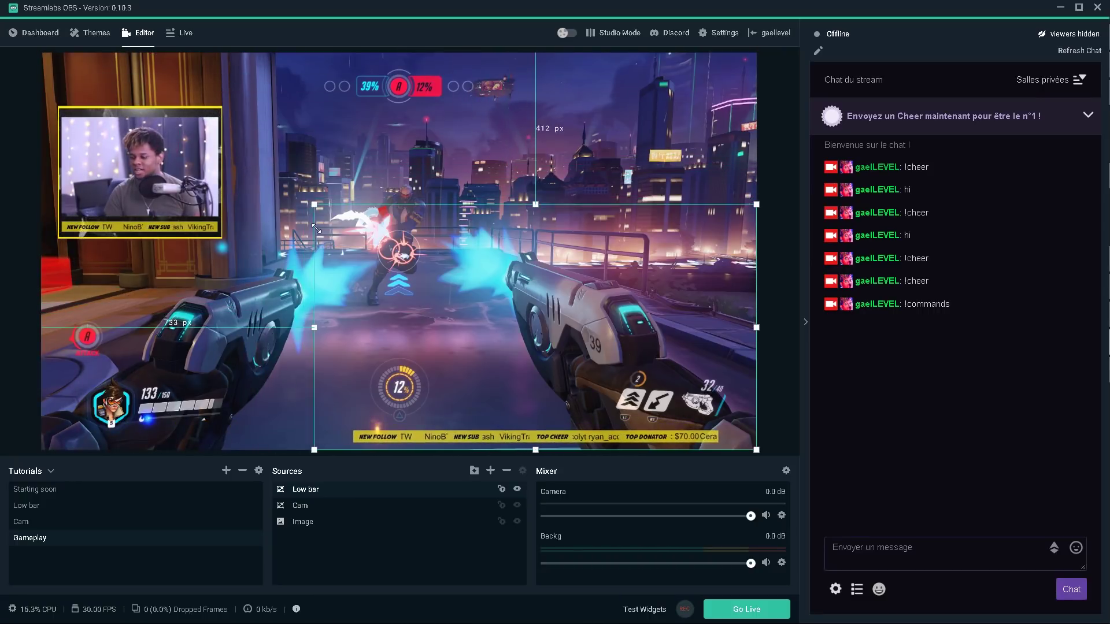
drag(530, 325, 398, 325)
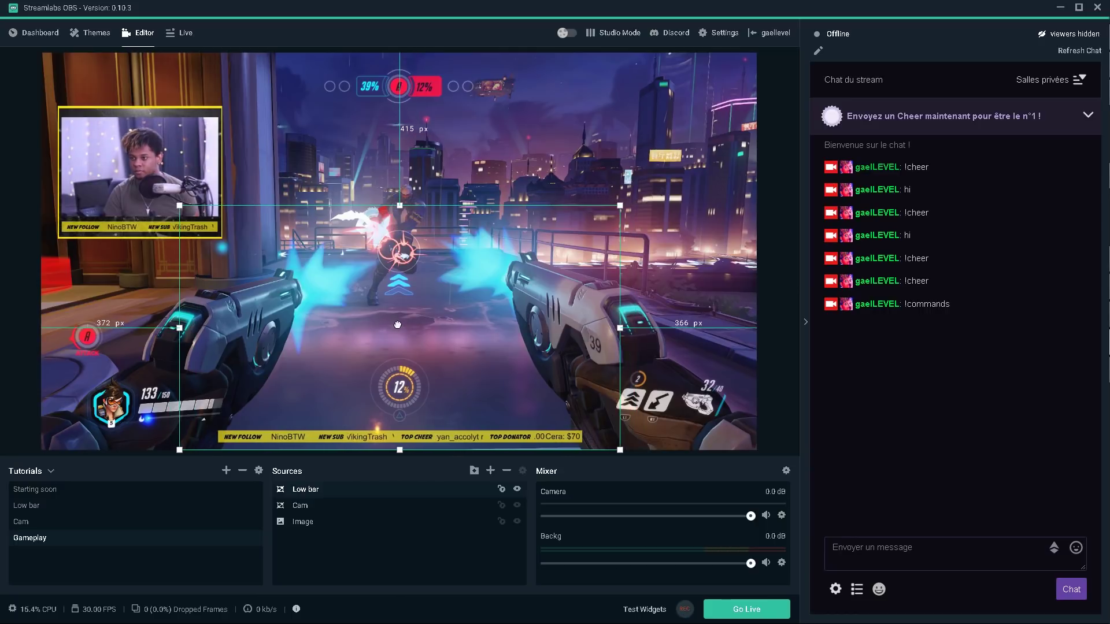
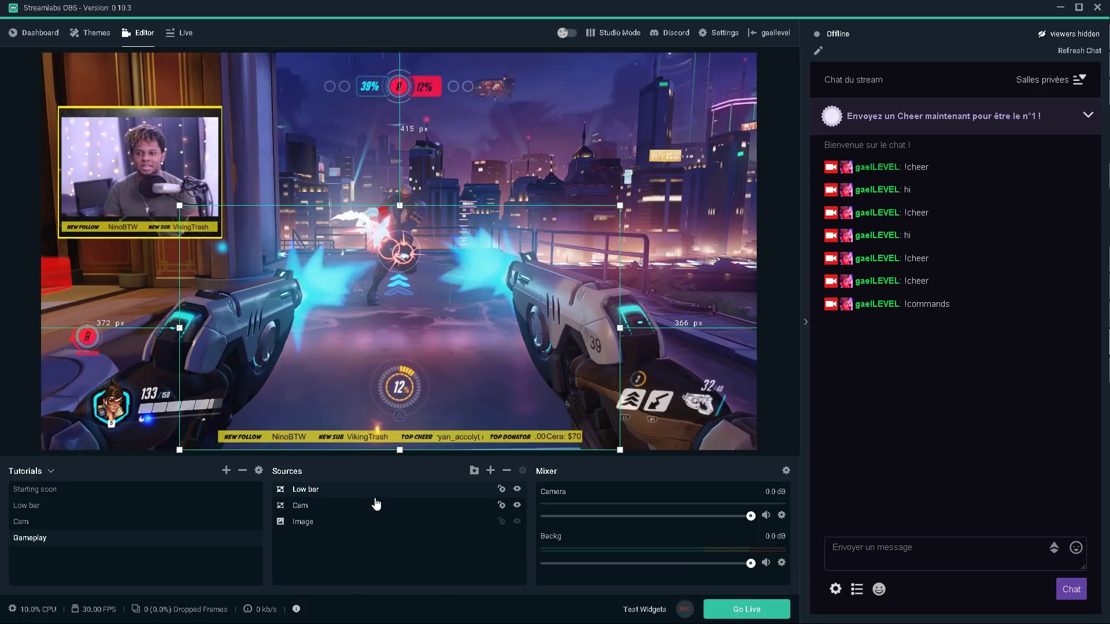
Step: Add a new Text (GDI+) source with its default name to the Cam scene
click(35, 506)
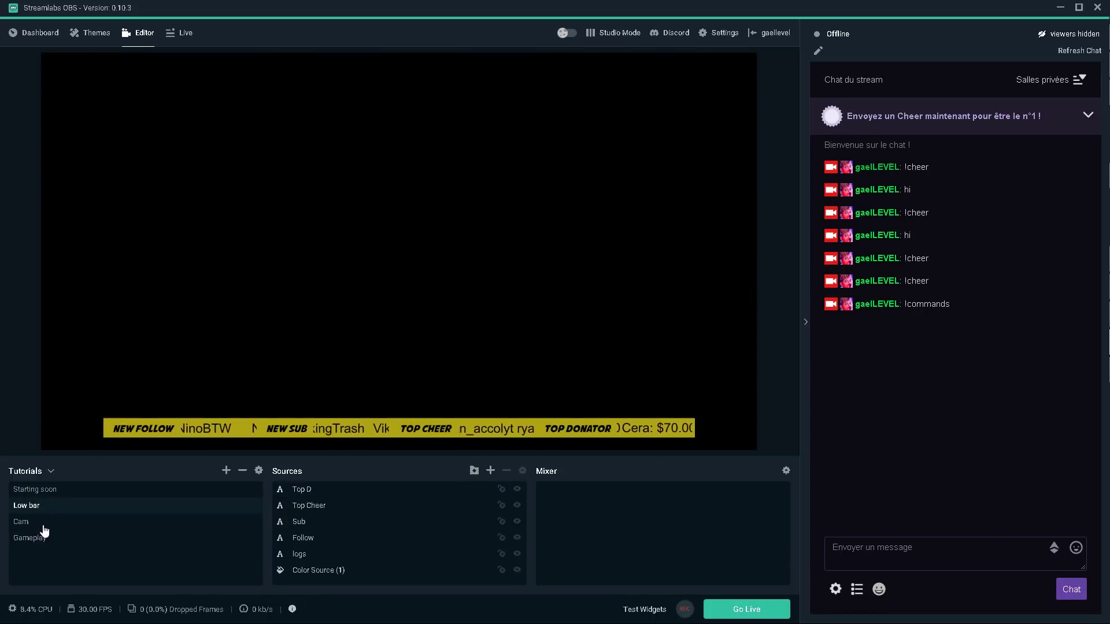
click(43, 523)
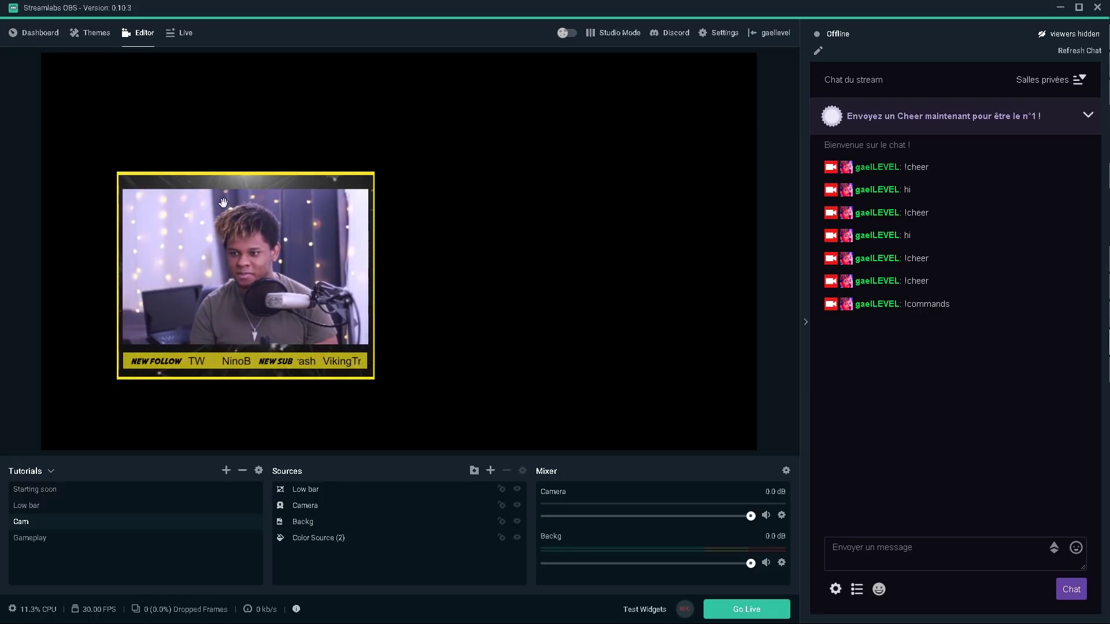
click(491, 471)
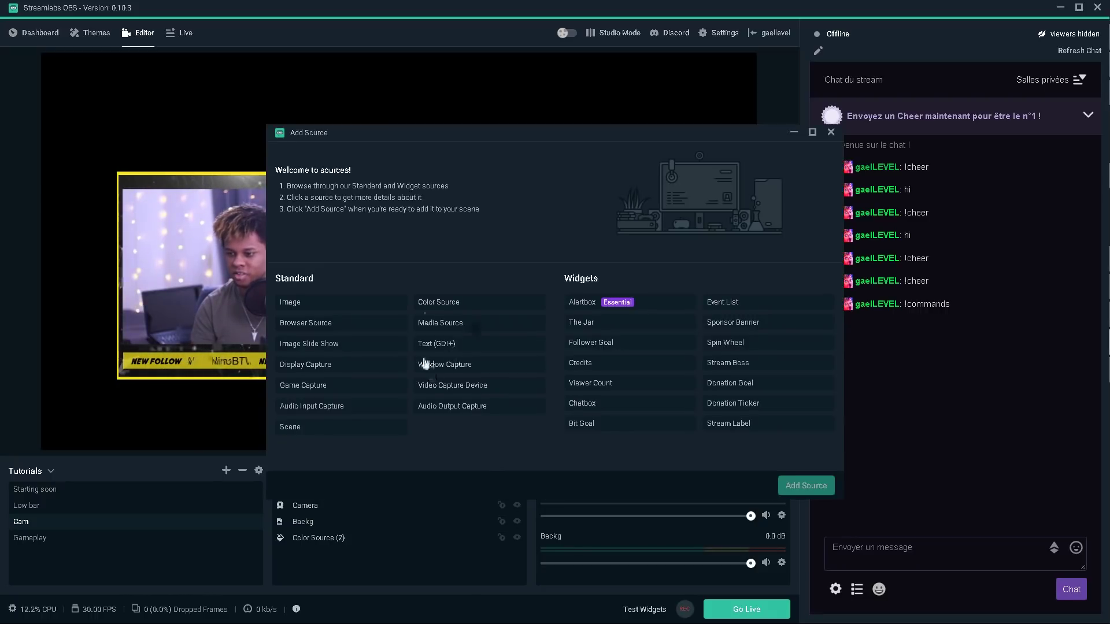
click(449, 344)
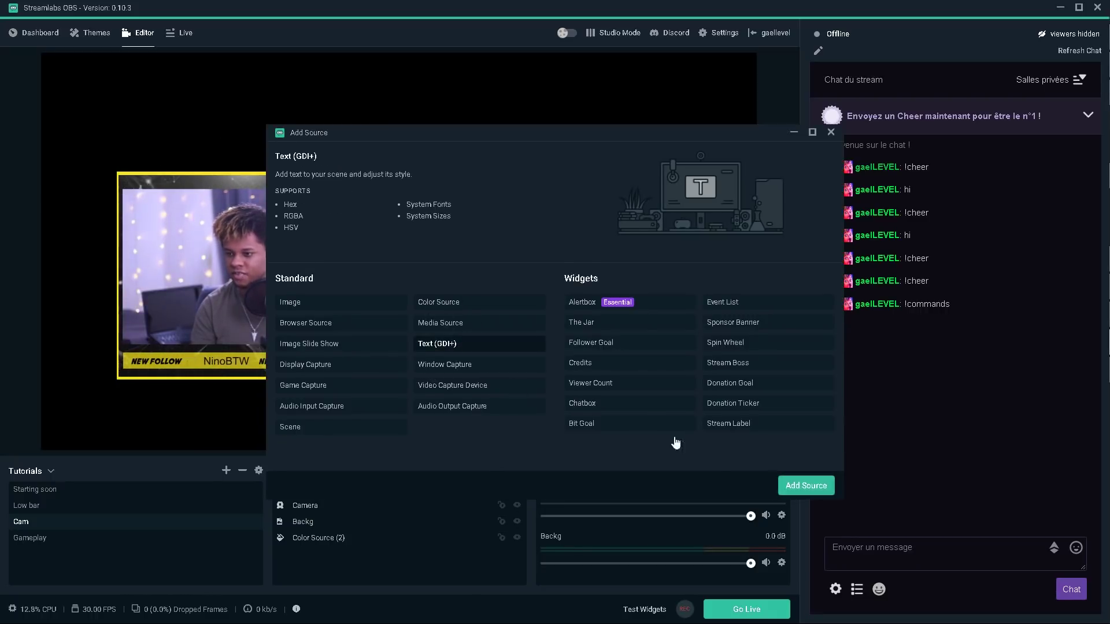
click(817, 489)
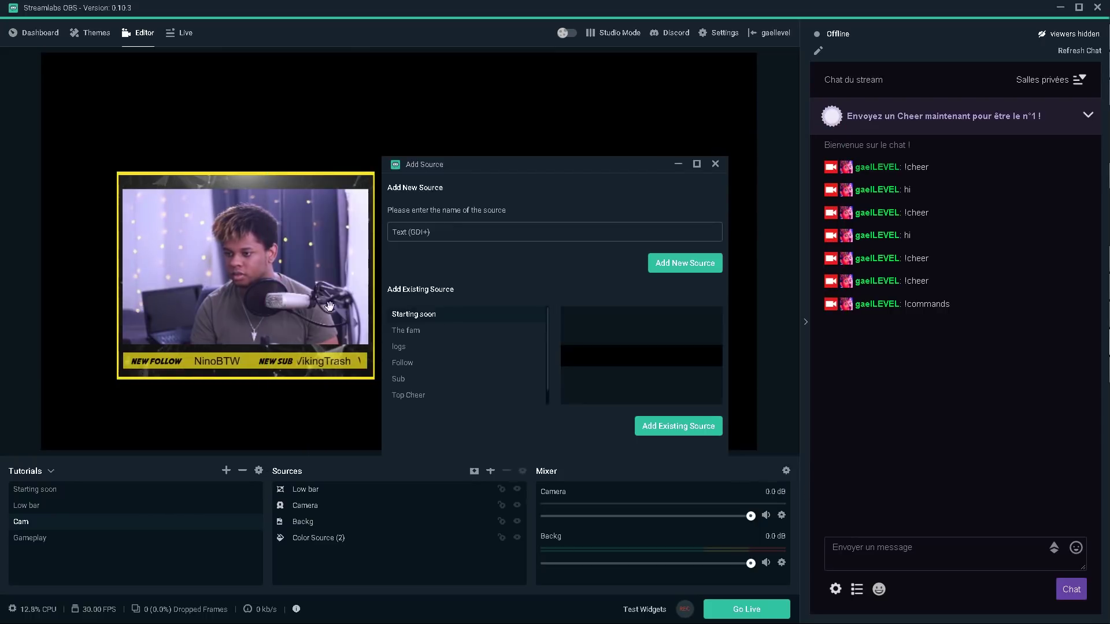
click(672, 269)
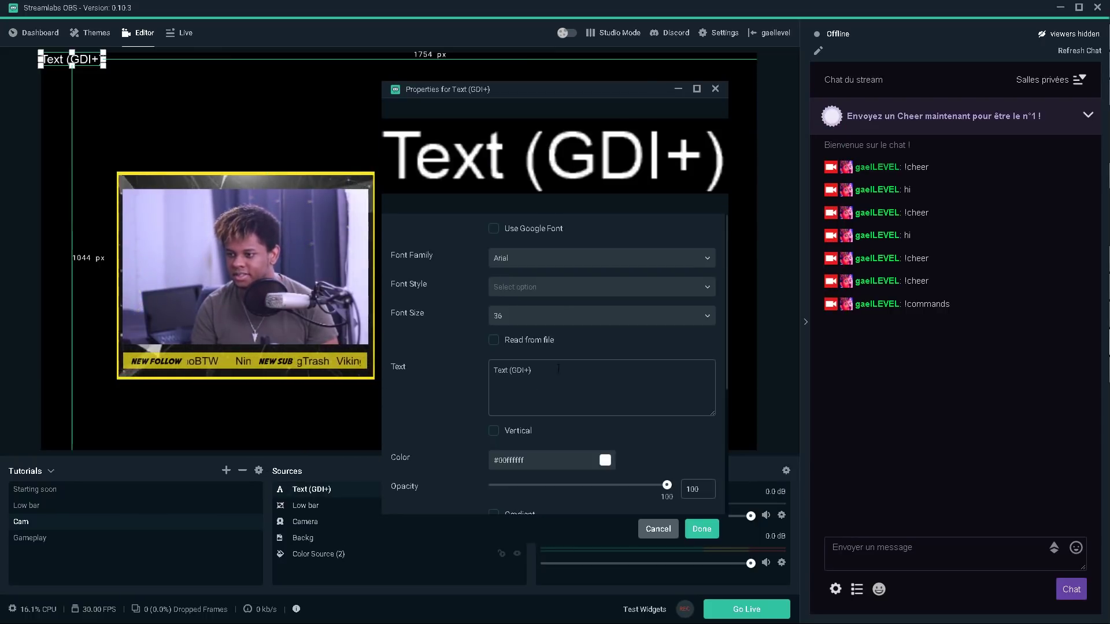
Step: Set the new source's text to "Its YA BOI" in the Avengeance Mightiest Avenger font and close its properties
triple_click(558, 368)
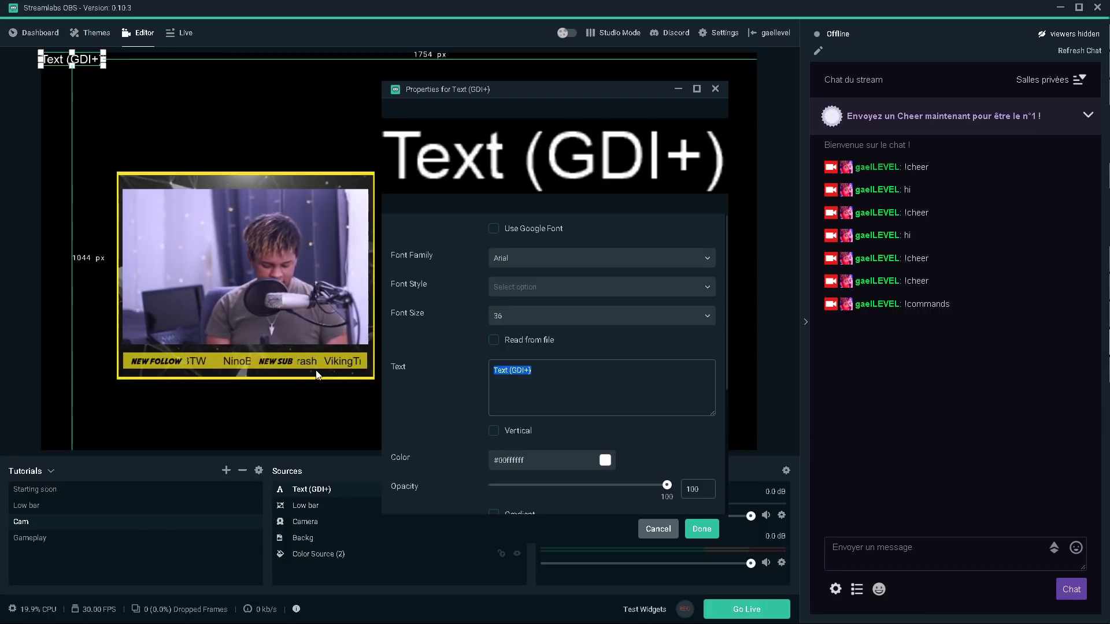
text(Its YA)
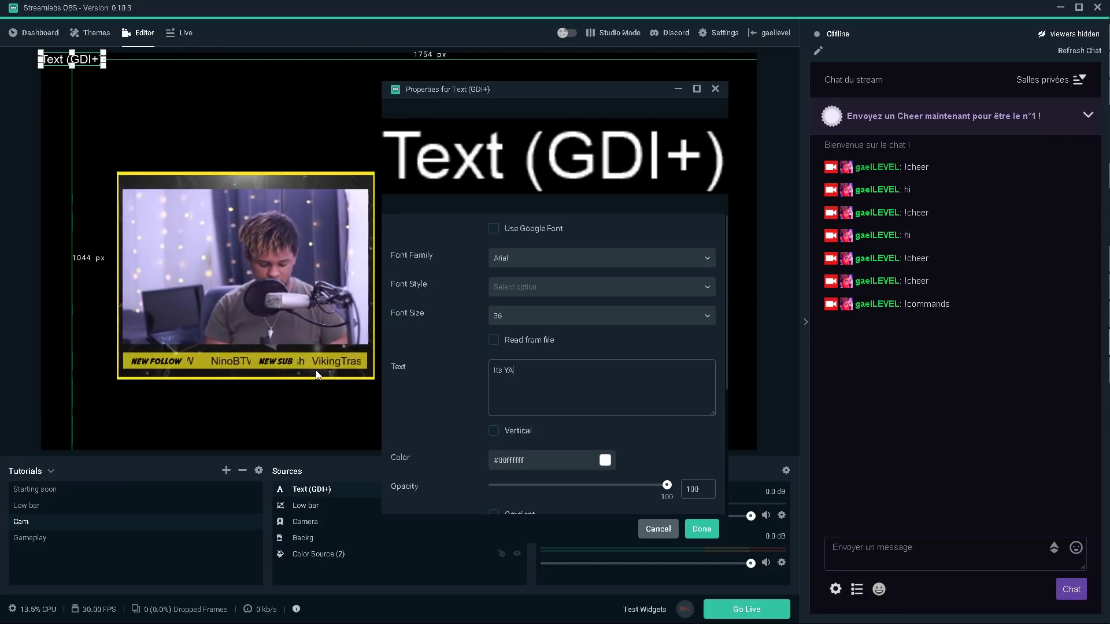
text( BOI)
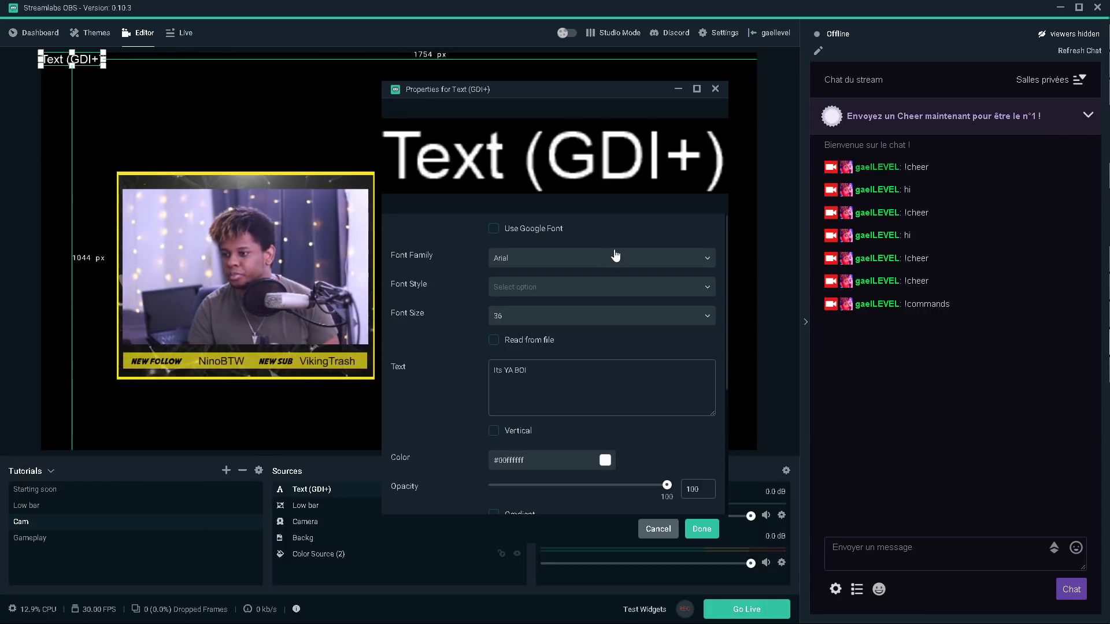
click(709, 258)
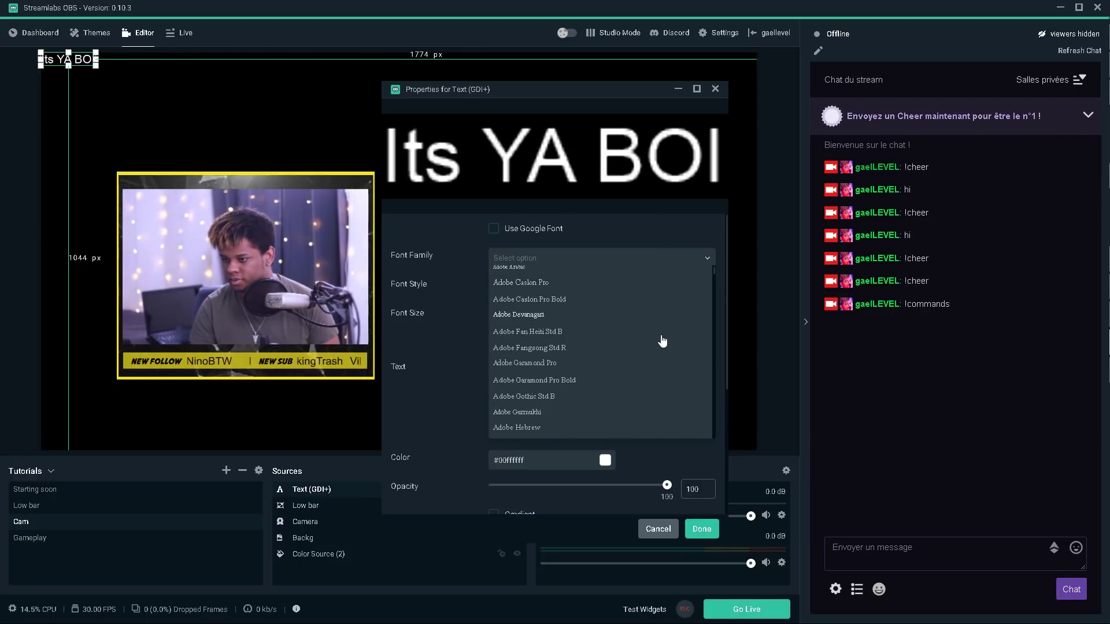
scroll(662, 341, down, 8)
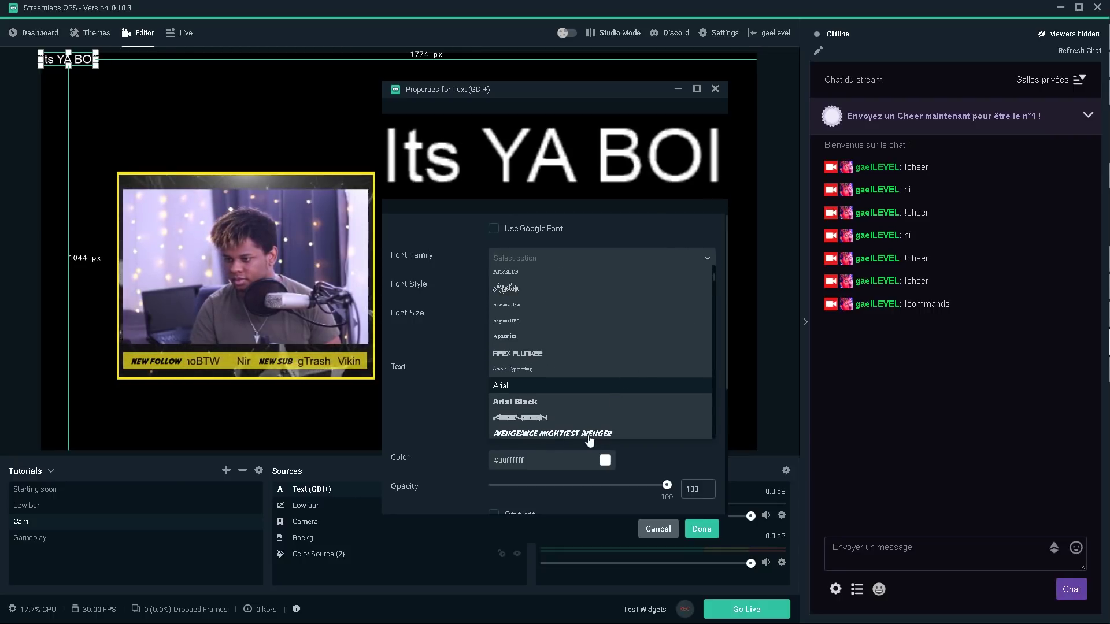
click(588, 436)
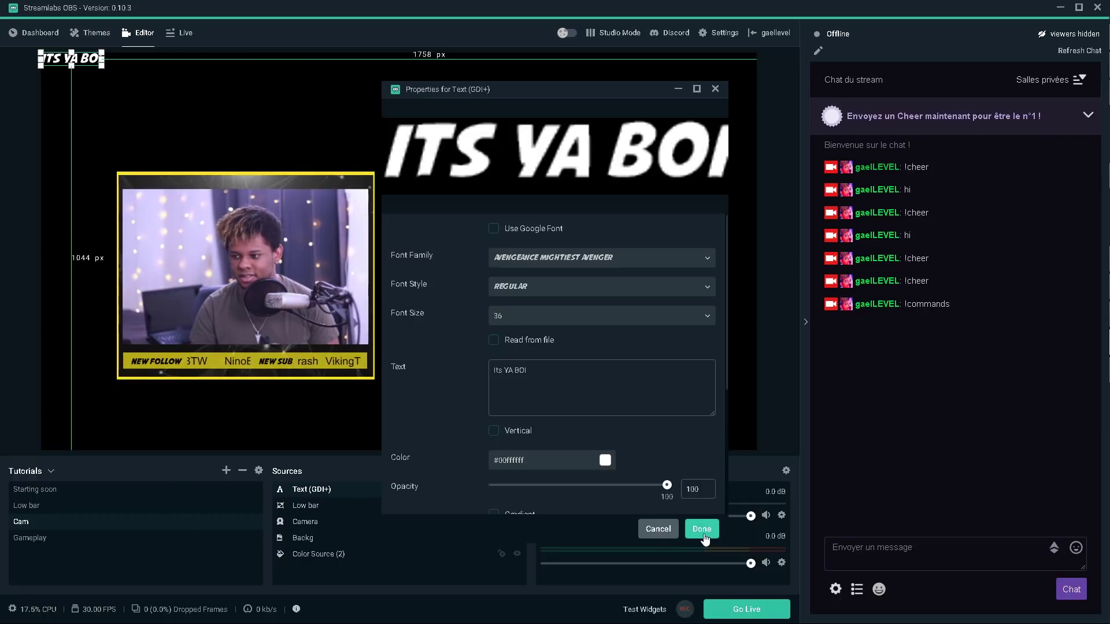
click(702, 530)
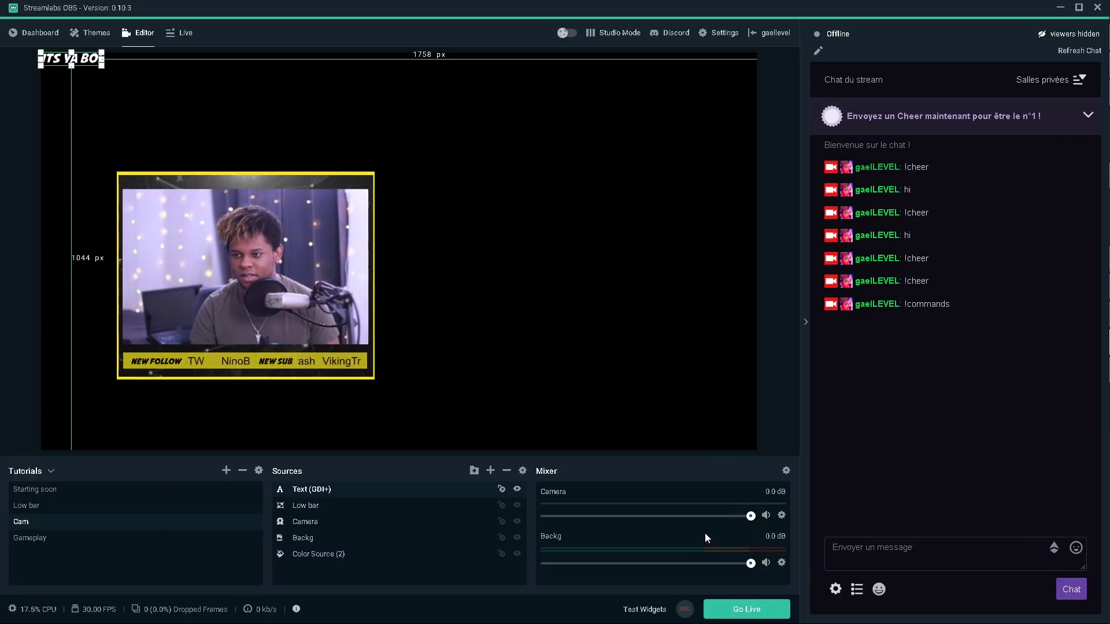
Step: Set the Text (GDI+) font size to 96 and place the text over the upper edge of the camera frame
double_click(329, 496)
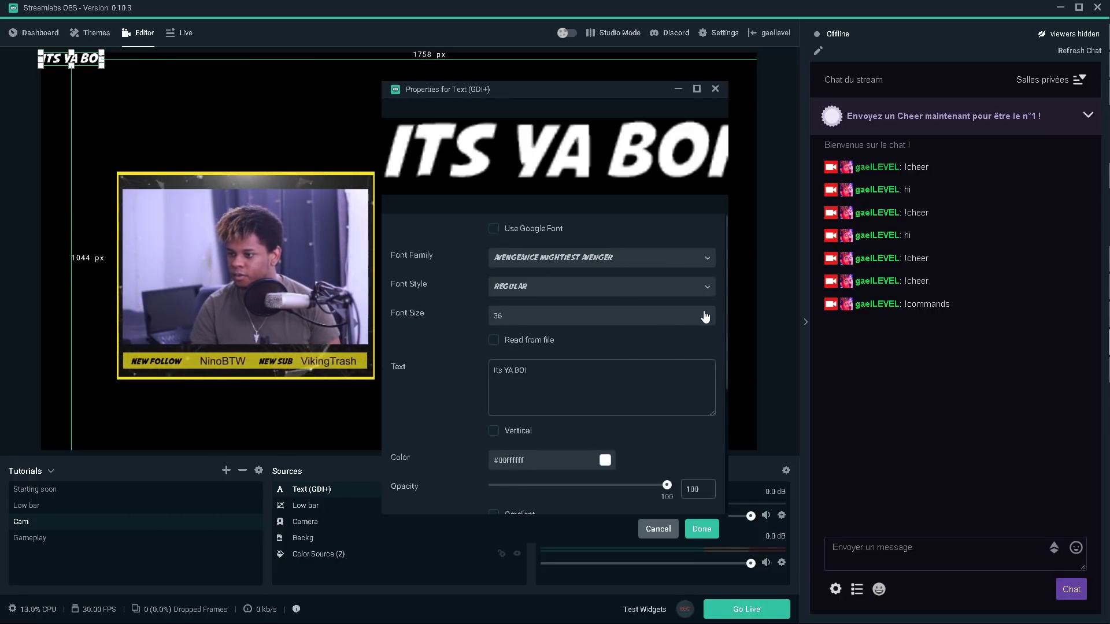
click(704, 315)
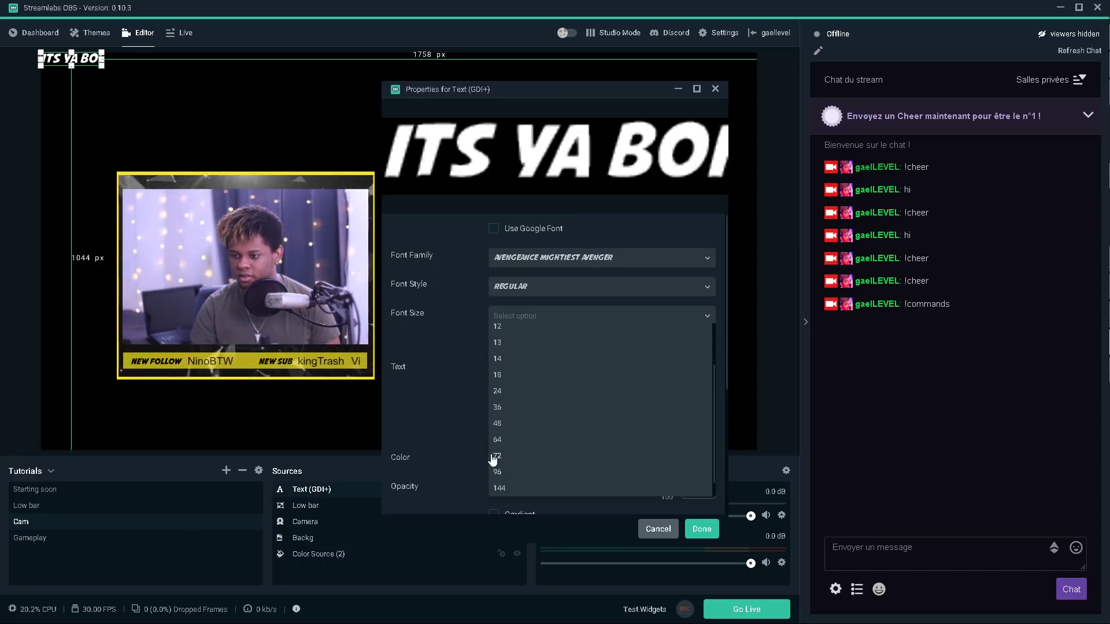
click(499, 472)
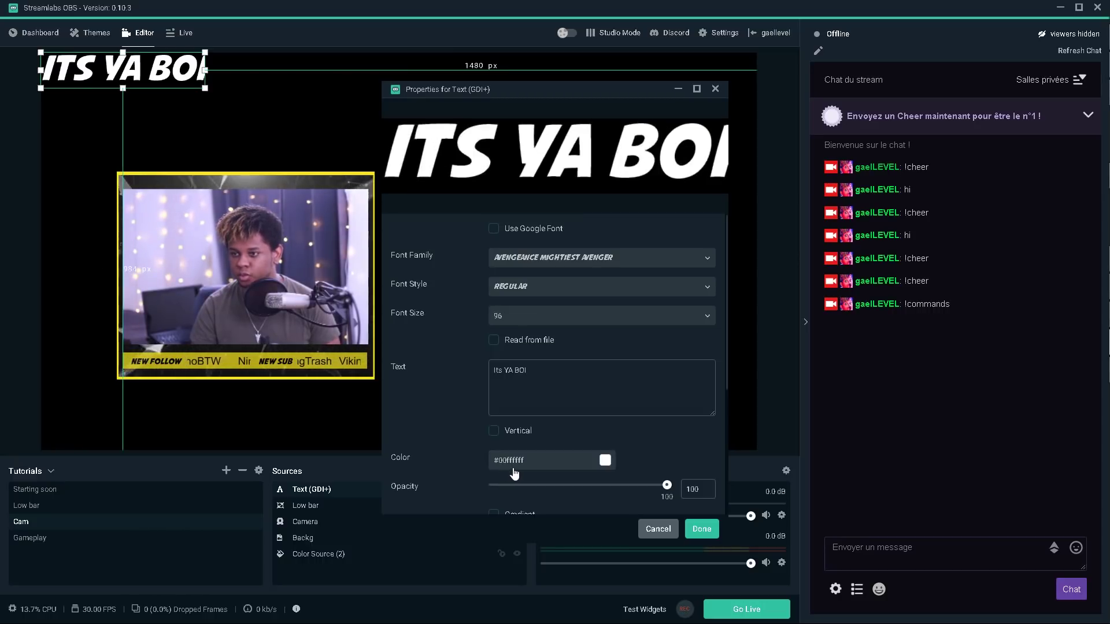
click(701, 529)
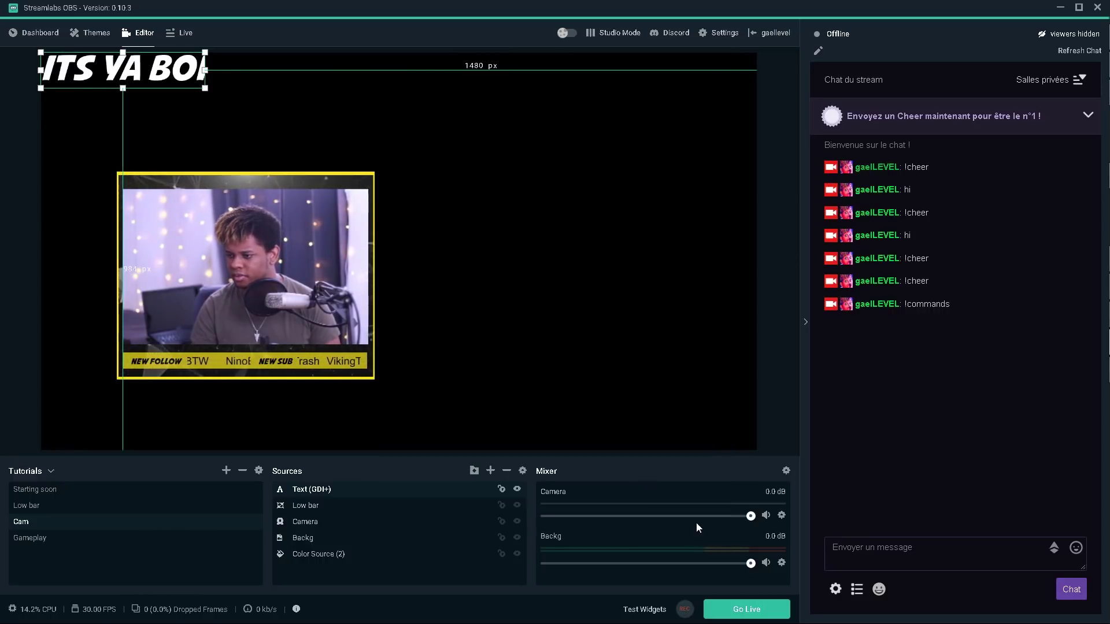
drag(113, 69, 240, 195)
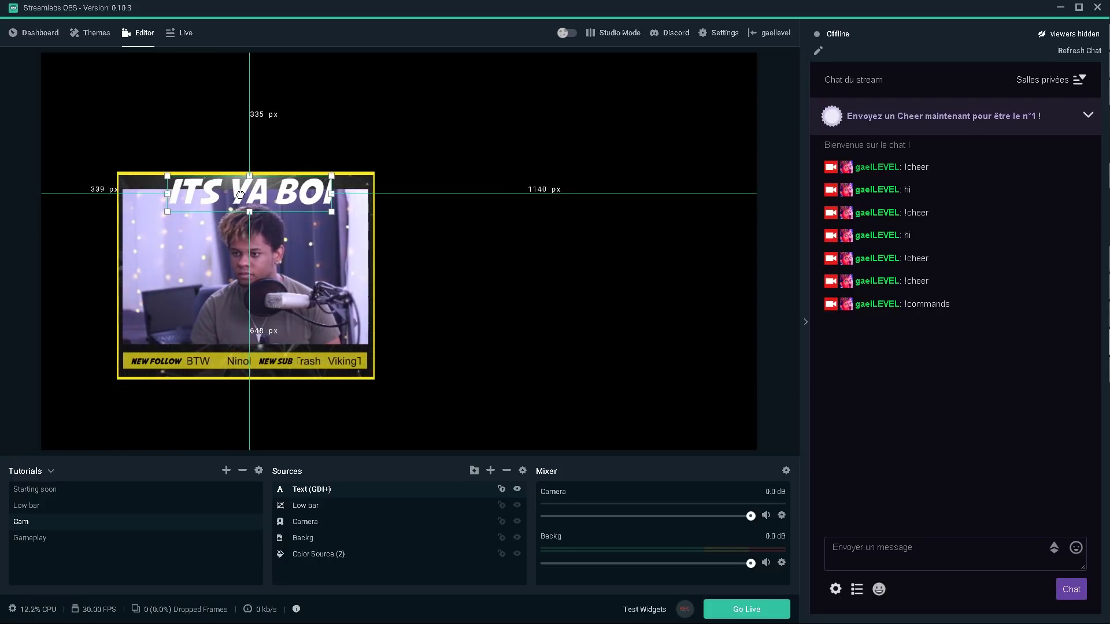
Step: Change the colour of the "Its YA BOI" text to the yellow preset swatch
double_click(310, 490)
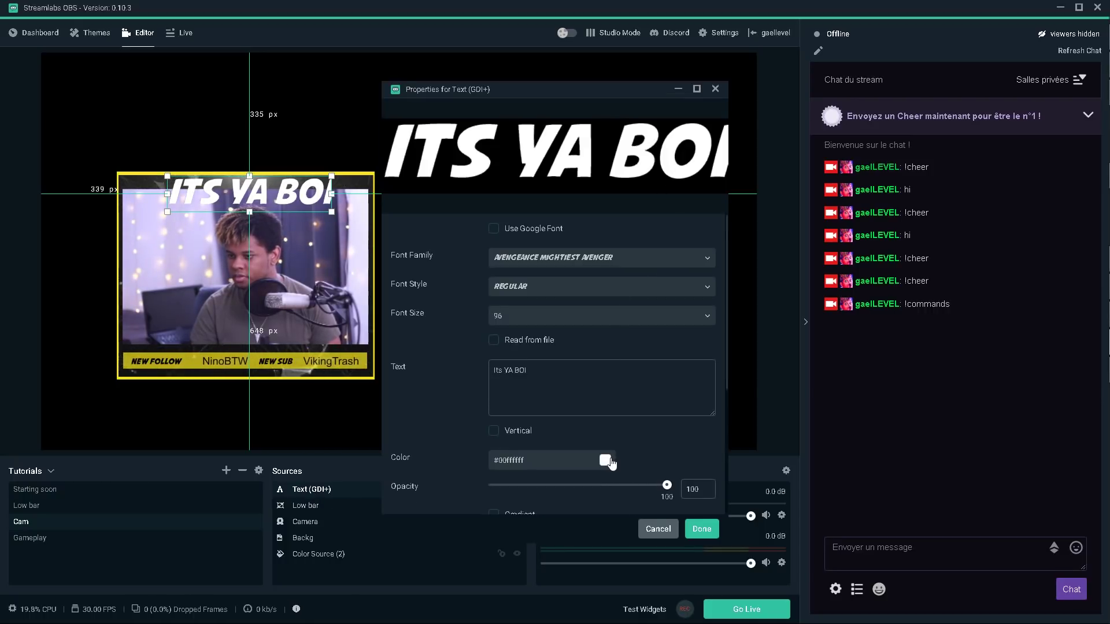
click(605, 460)
scroll(673, 450, down, 3)
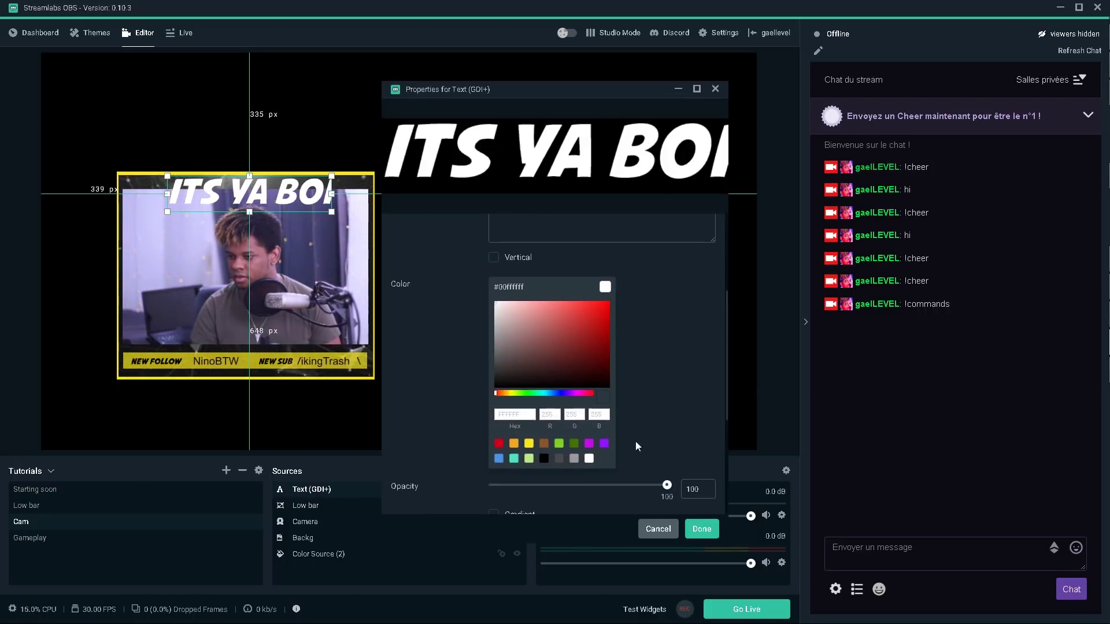
click(529, 444)
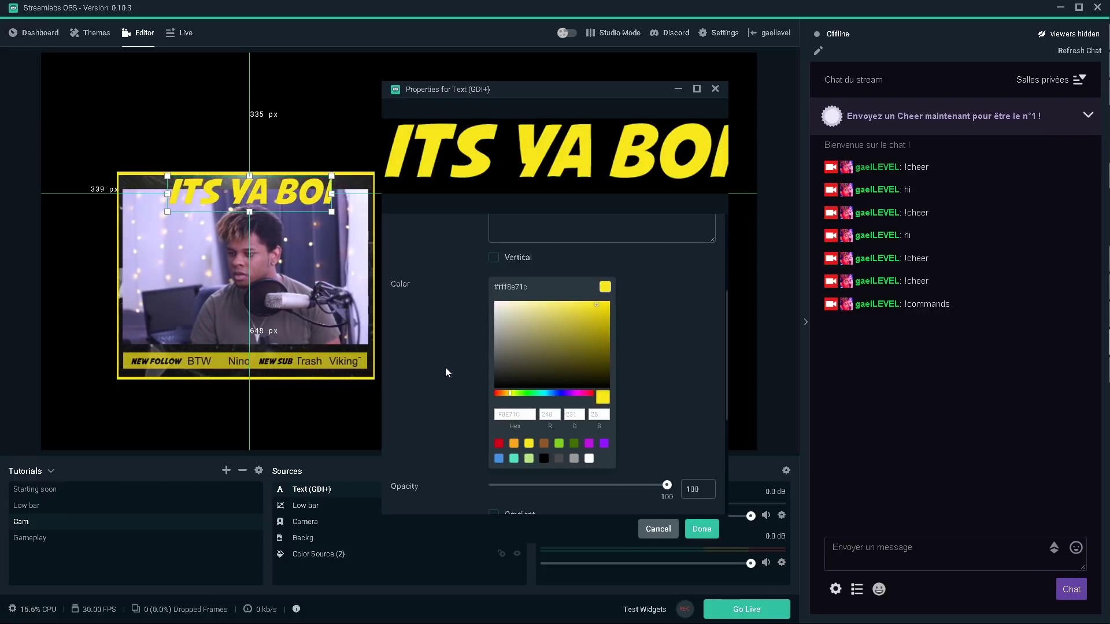
Step: Enable the Gradient option for the text and set its gradient colour to the white preset
scroll(432, 356, down, 3)
scroll(429, 356, down, 1)
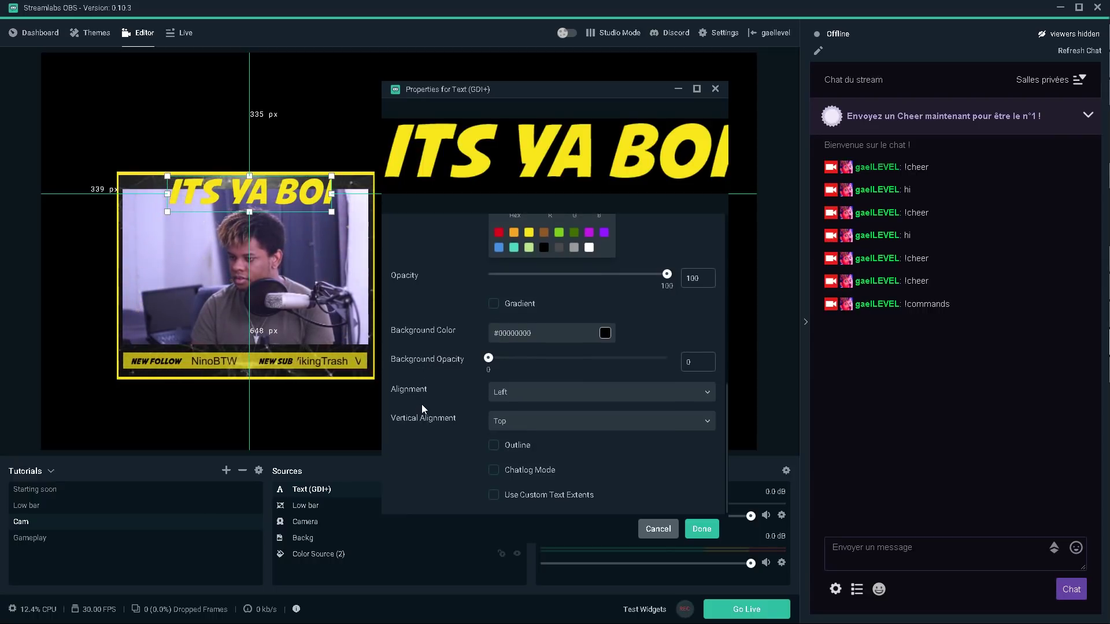
click(495, 304)
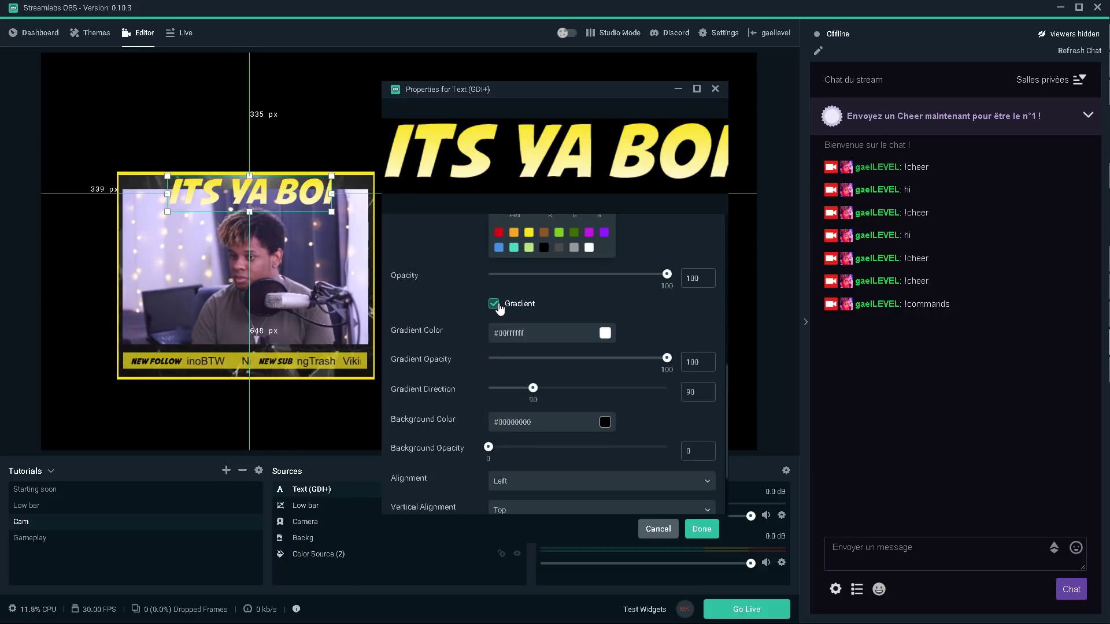
click(605, 333)
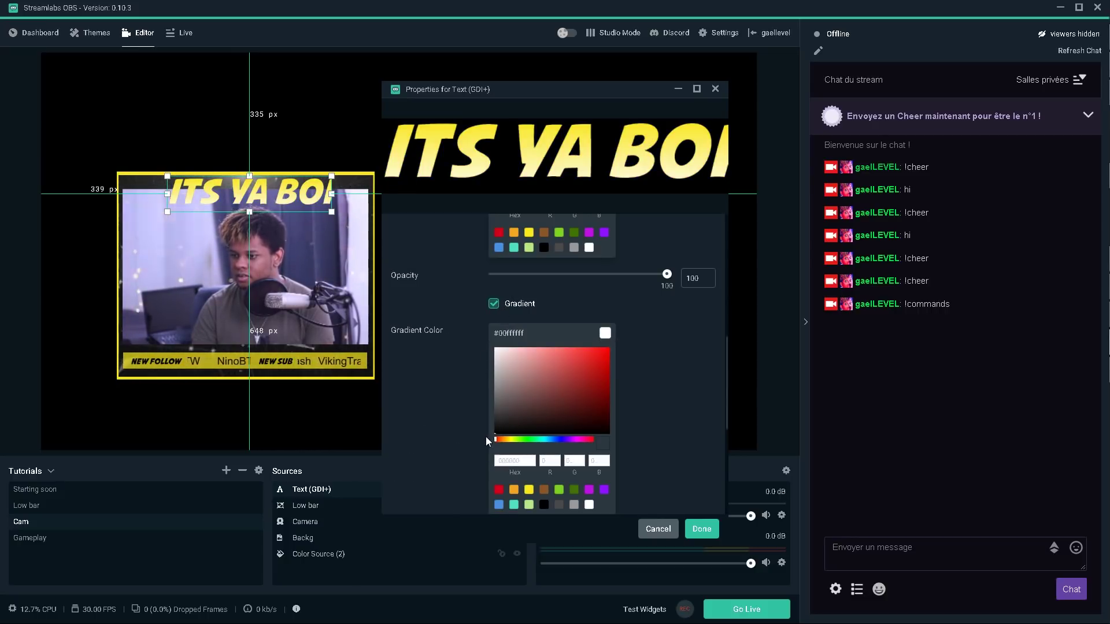
drag(486, 436, 480, 436)
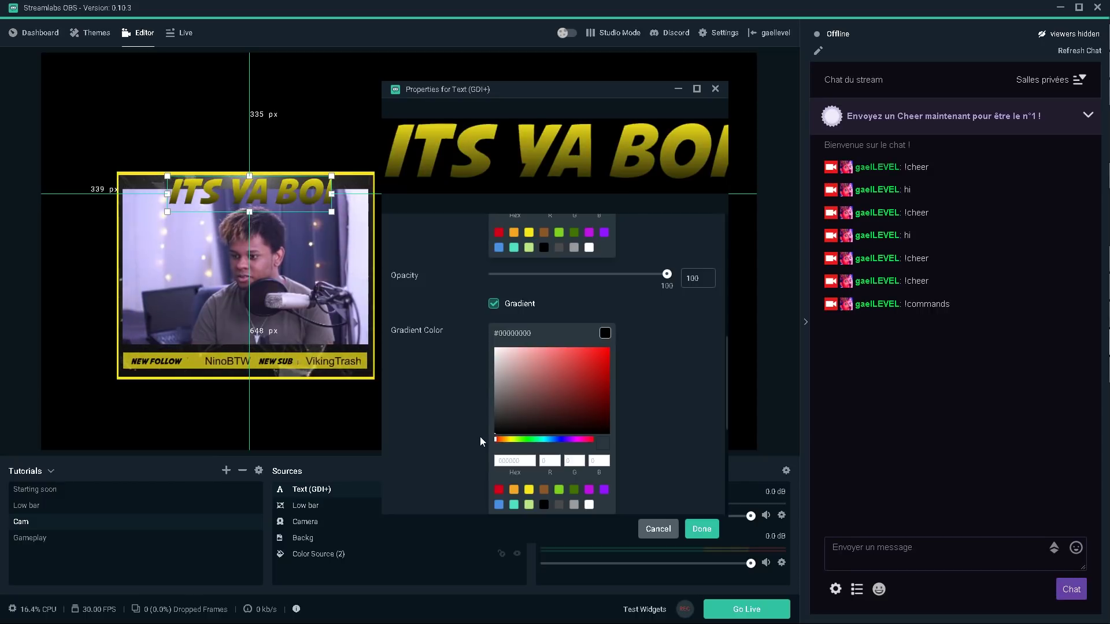
click(589, 505)
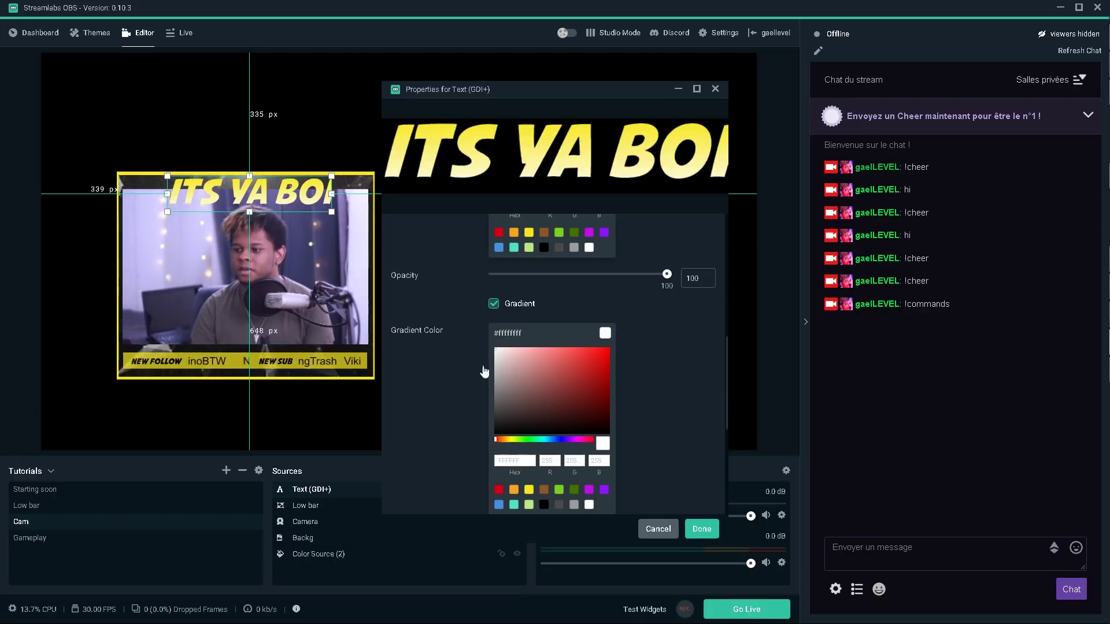
Step: Close the text's properties and nudge the text to about 317 px from the canvas's left edge and 340 px from its top
scroll(428, 395, down, 3)
click(428, 395)
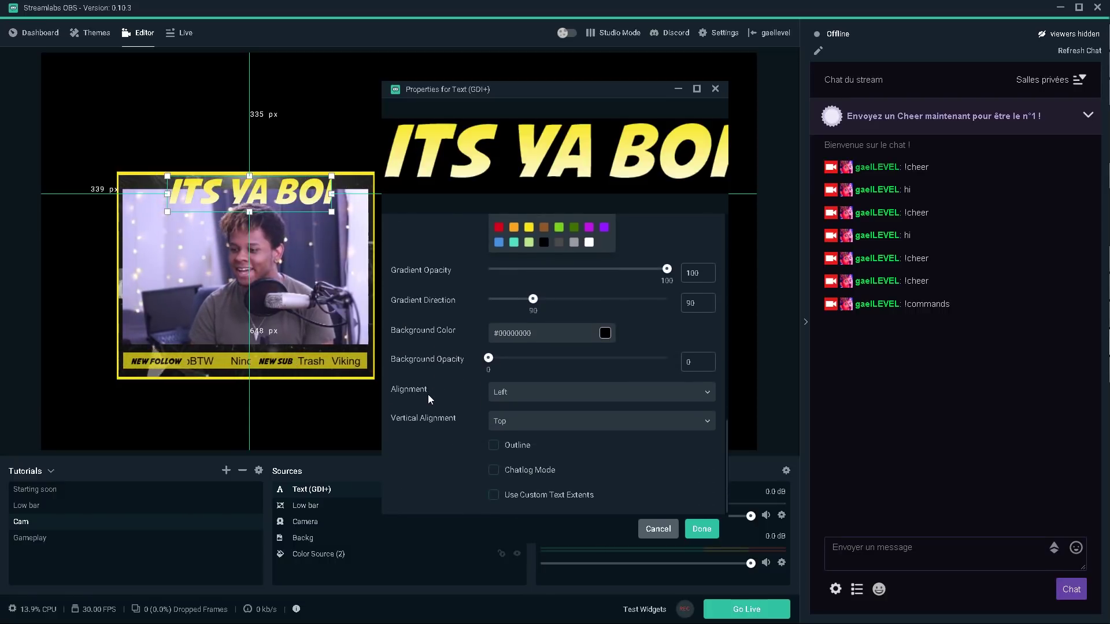
scroll(428, 394, up, 3)
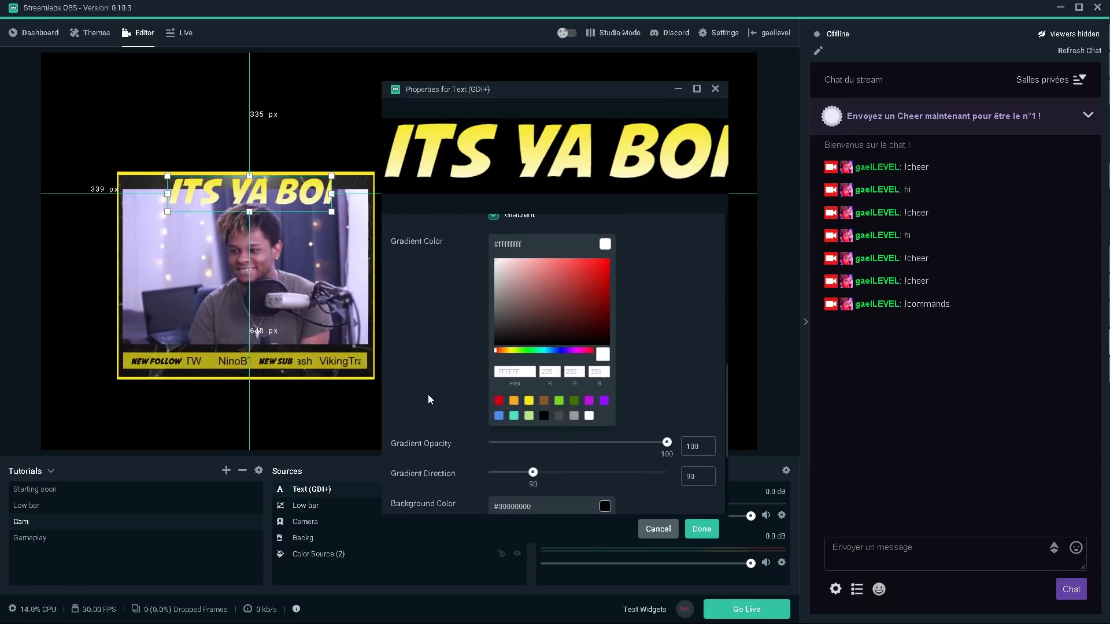
scroll(428, 394, up, 5)
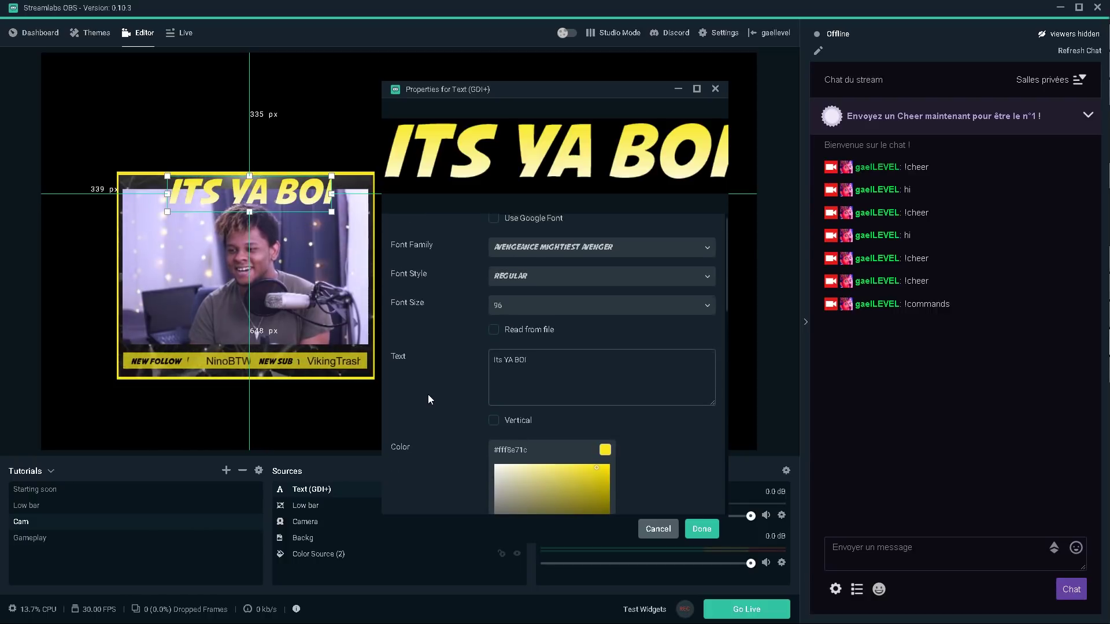
scroll(428, 394, down, 10)
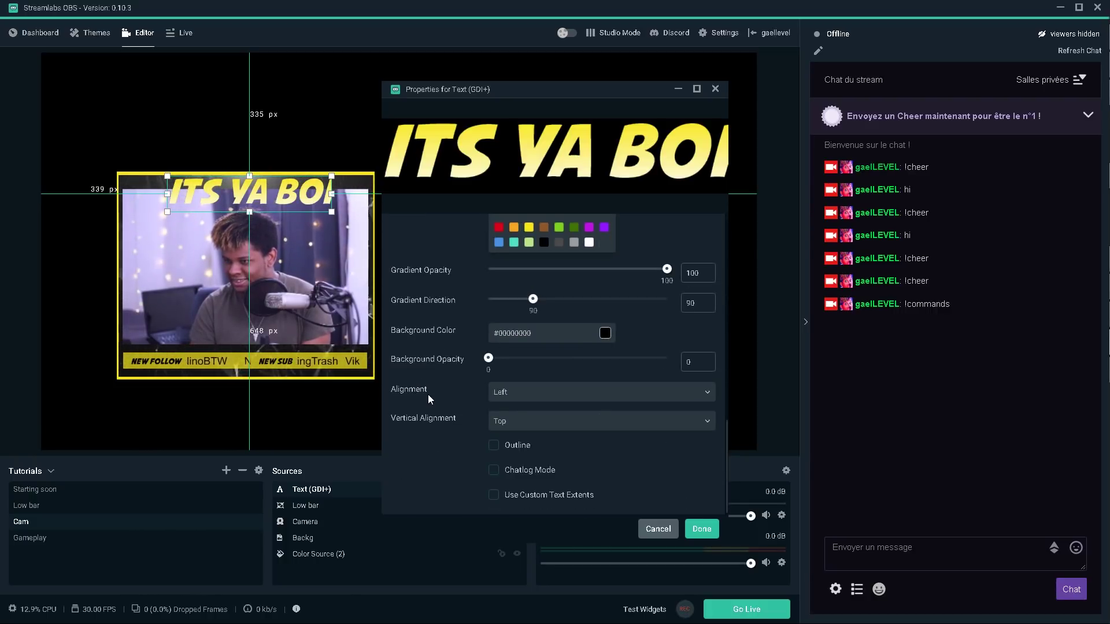
click(702, 530)
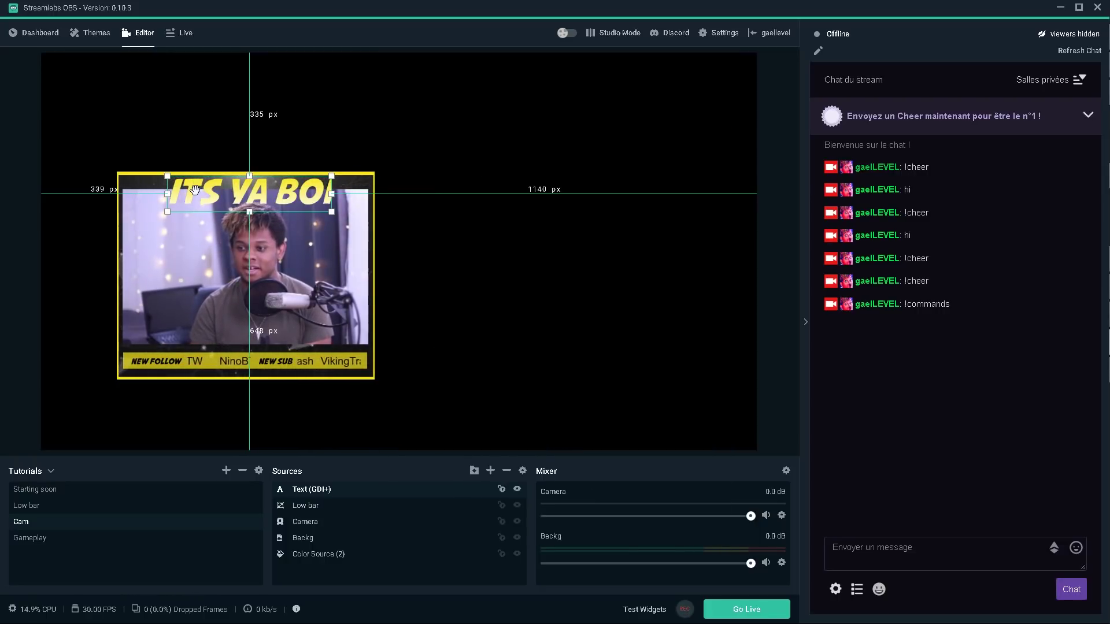
drag(195, 189, 186, 192)
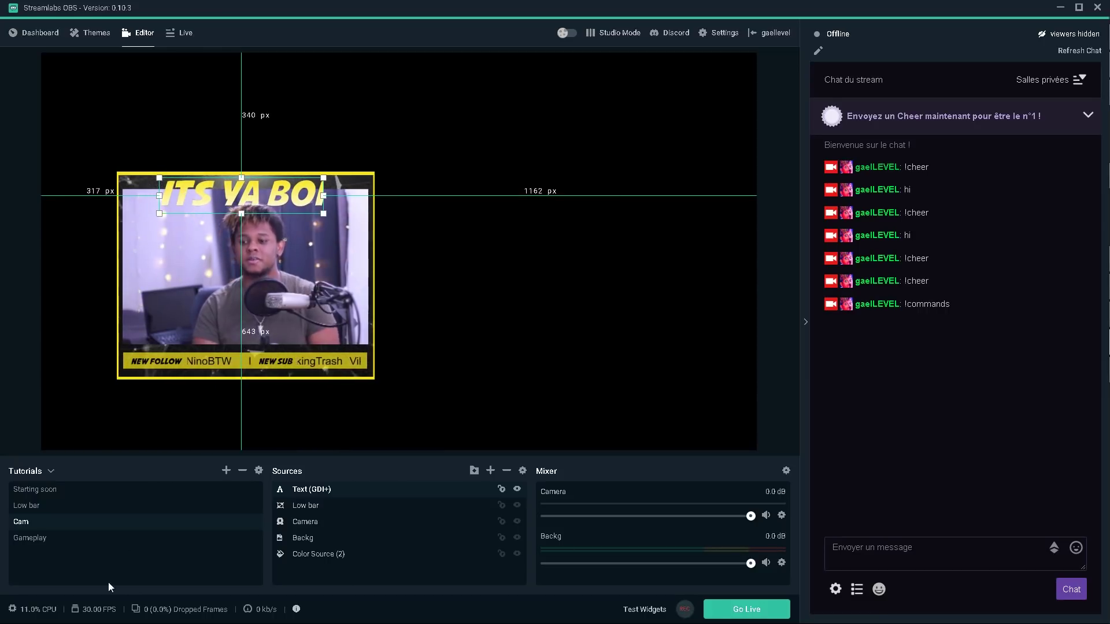
Step: Check the camera text in the Gameplay scene and browse the library of scene themes
click(23, 538)
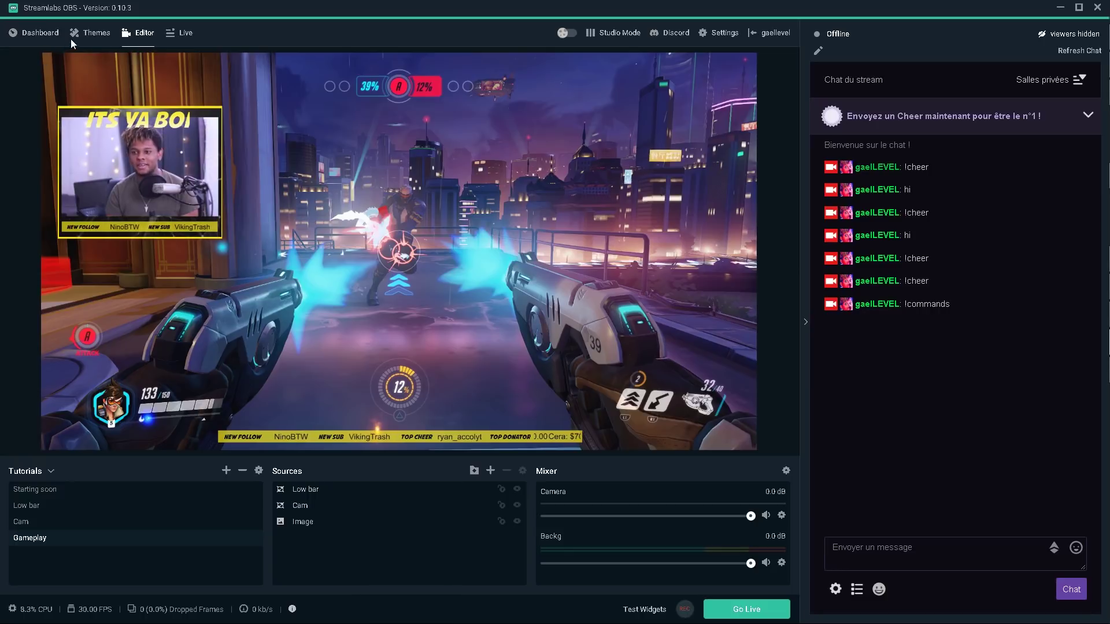
click(88, 35)
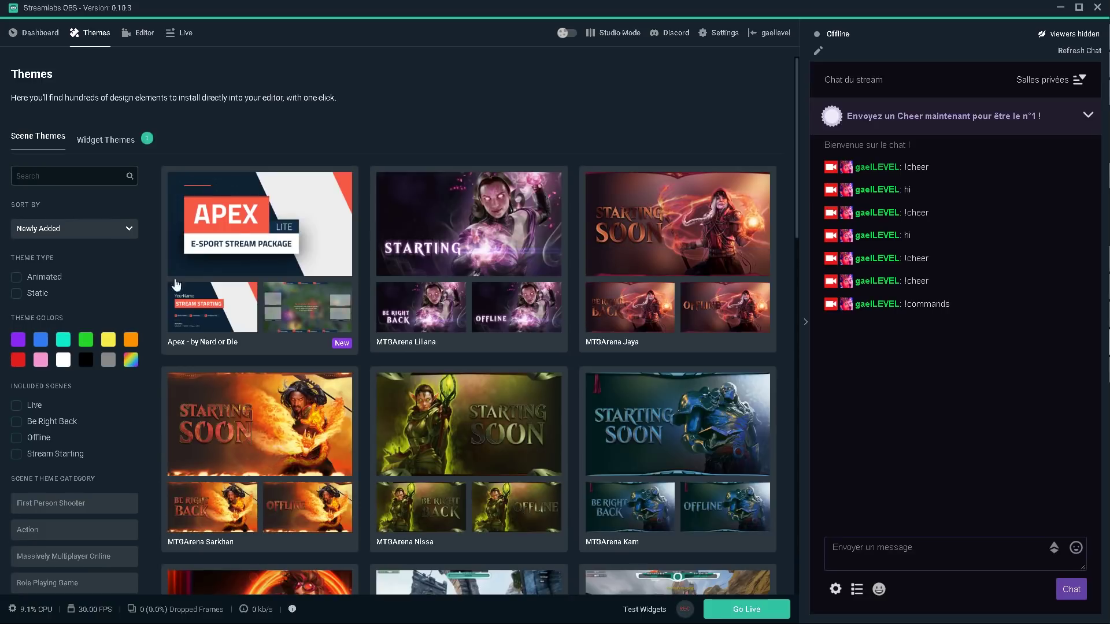
scroll(621, 267, down, 10)
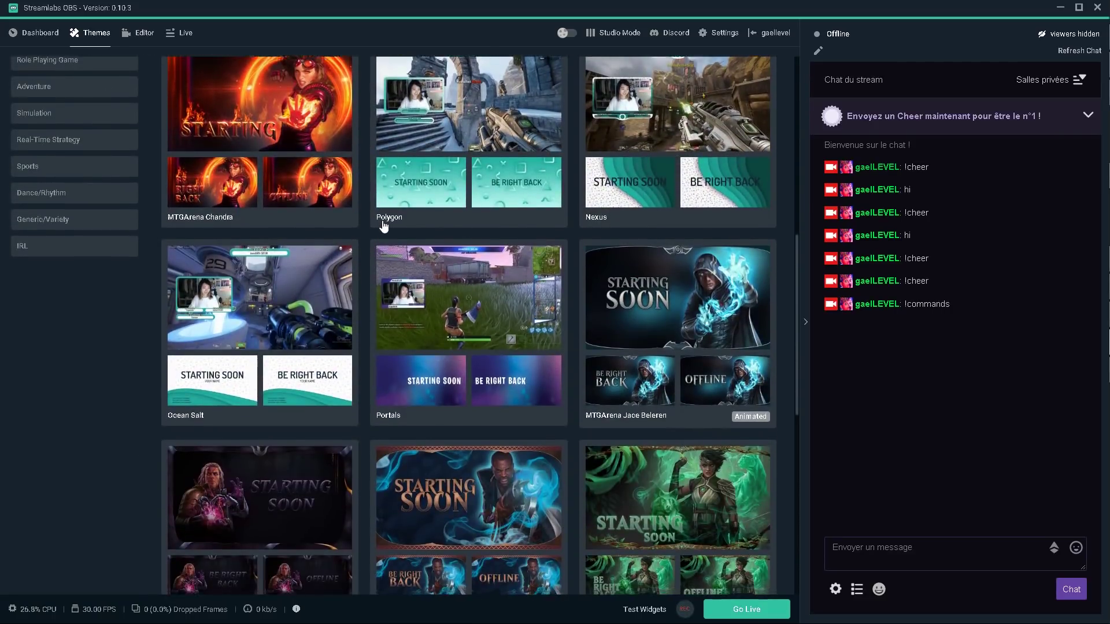
scroll(405, 220, down, 4)
scroll(362, 226, up, 14)
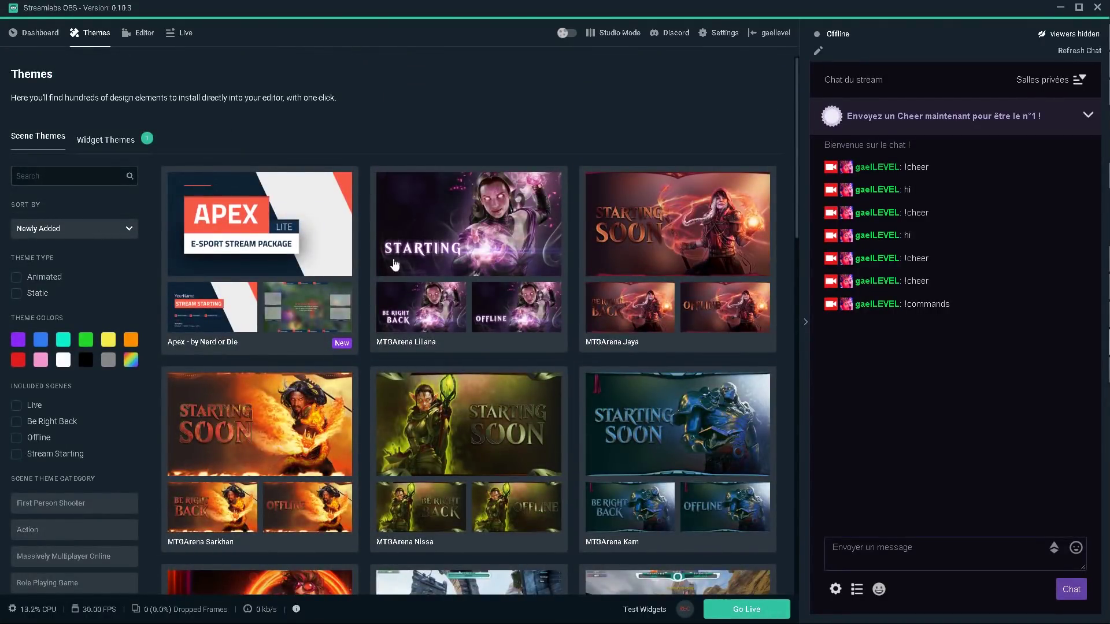
Step: Browse the widget themes for alert boxes and other stream widgets
click(116, 151)
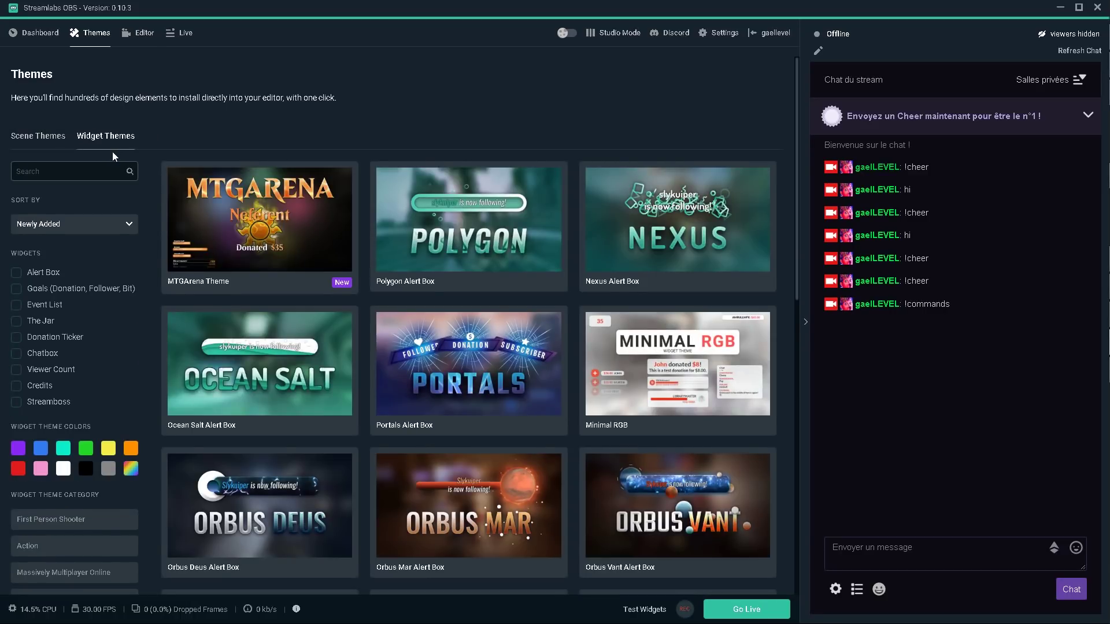
scroll(173, 252, down, 1)
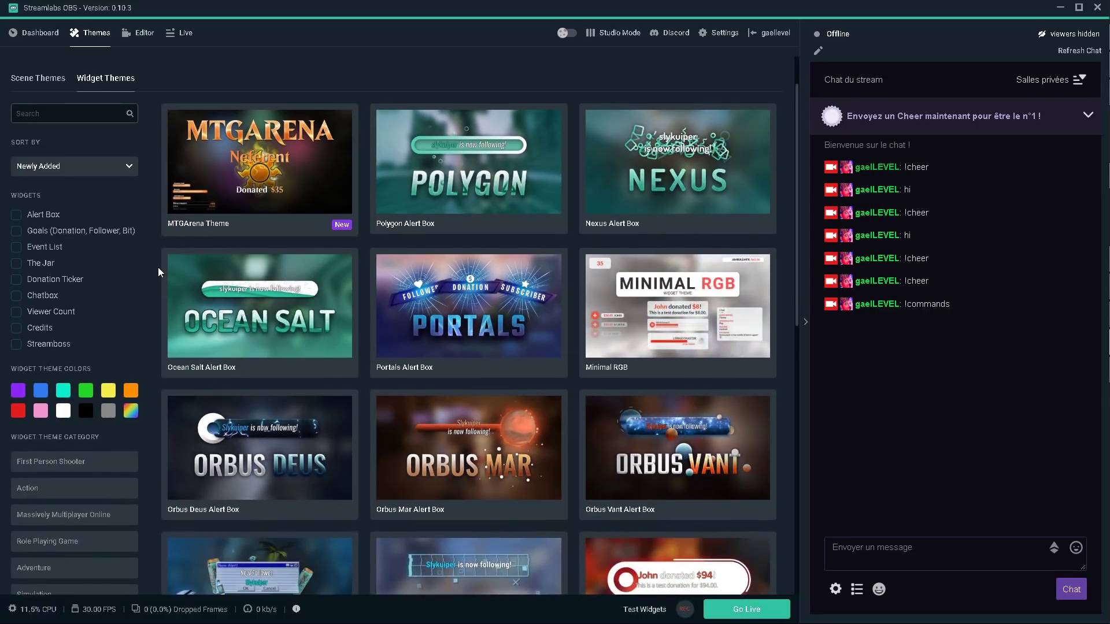
scroll(158, 270, down, 5)
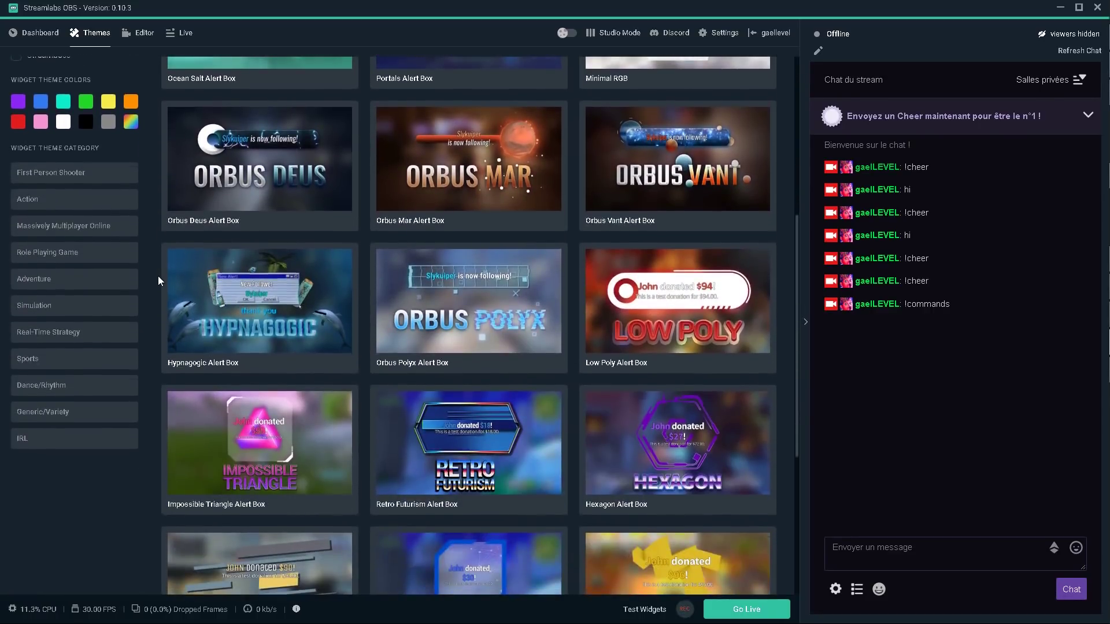
scroll(158, 276, up, 6)
Step: Switch to Chrome and open the saved Gumroad profile page in a new tab at a reduced page zoom
mouse_move(1072, 84)
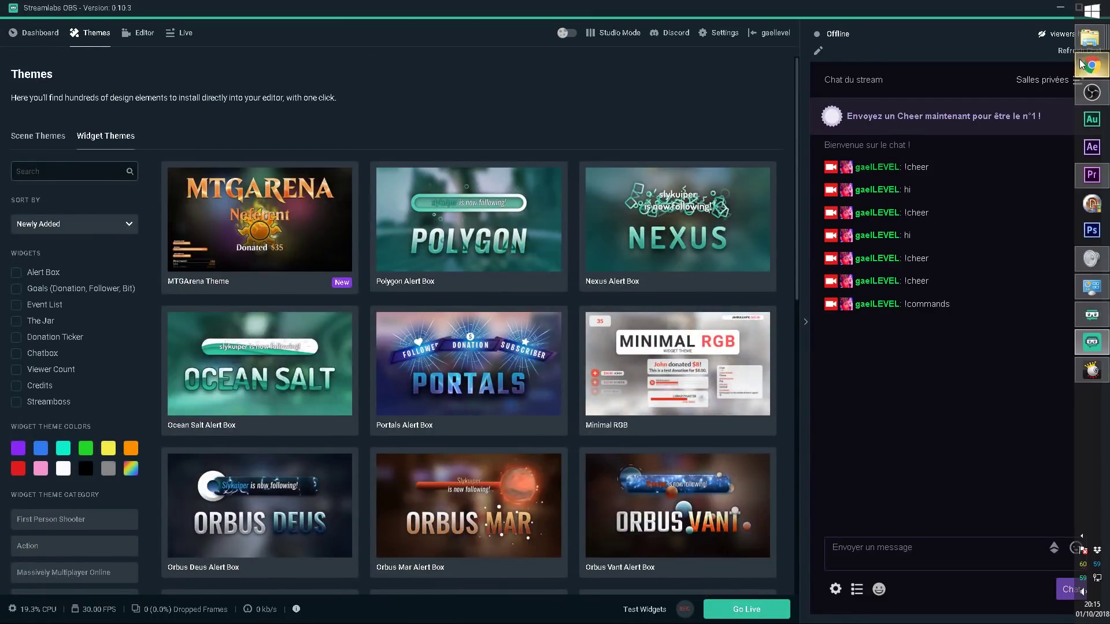
click(1091, 66)
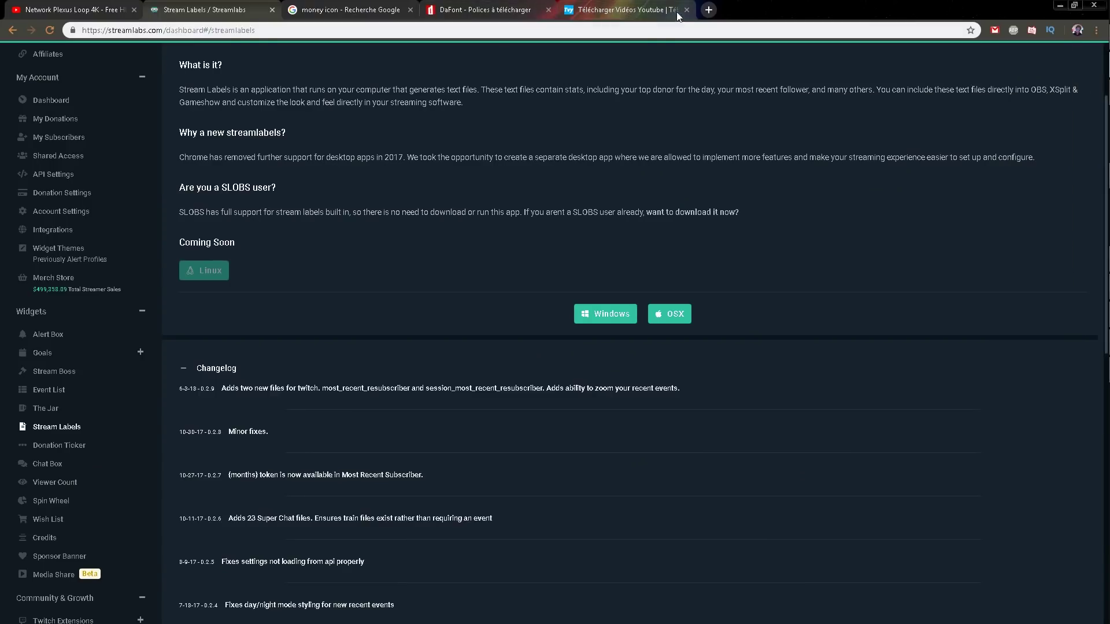
click(715, 10)
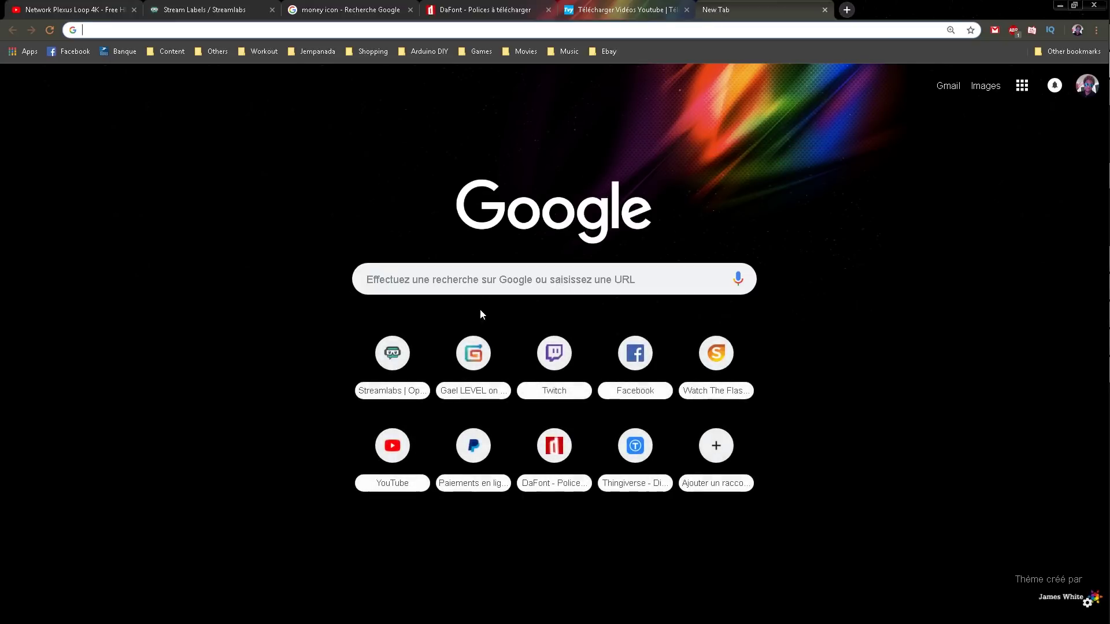
click(470, 354)
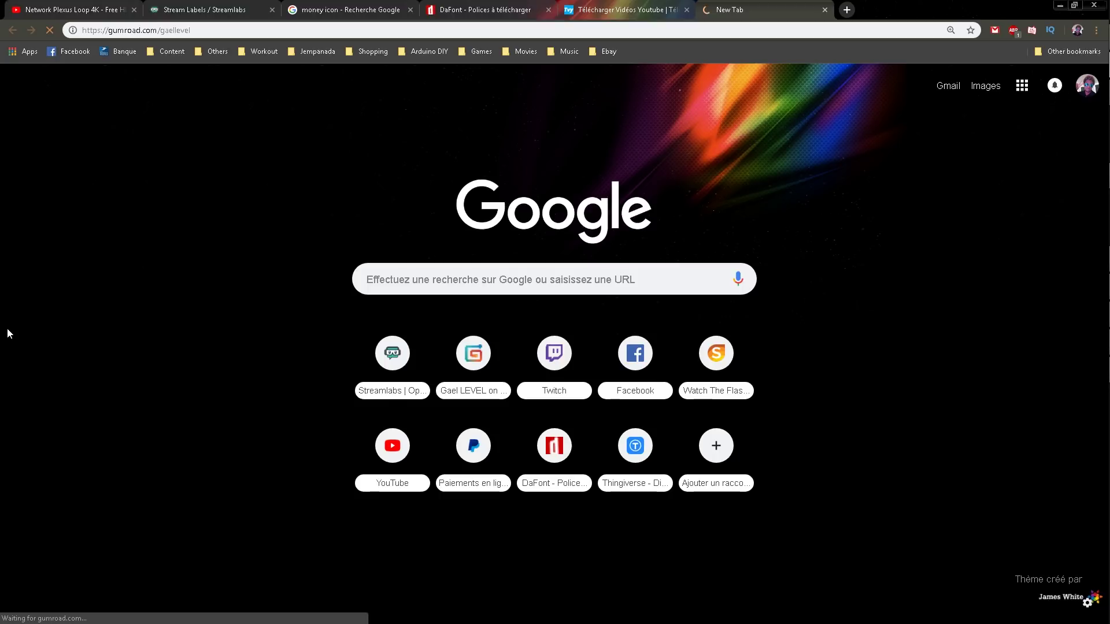
key(ctrl+minus)
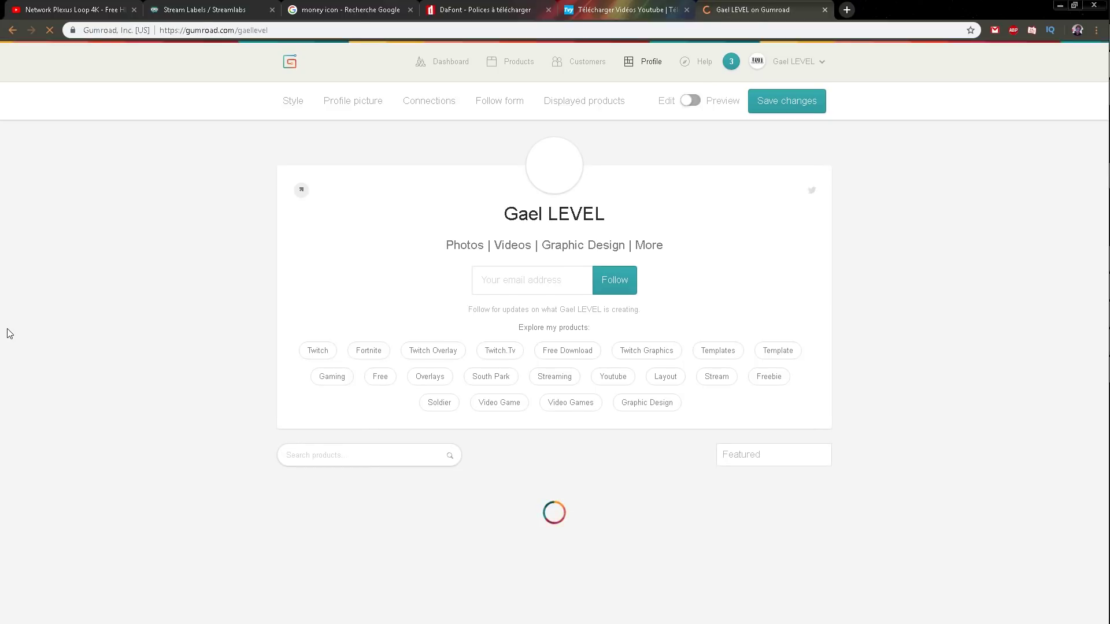
Step: Look through the stream overlay packs and artwork templates offered on the Gumroad profile page
scroll(94, 250, down, 5)
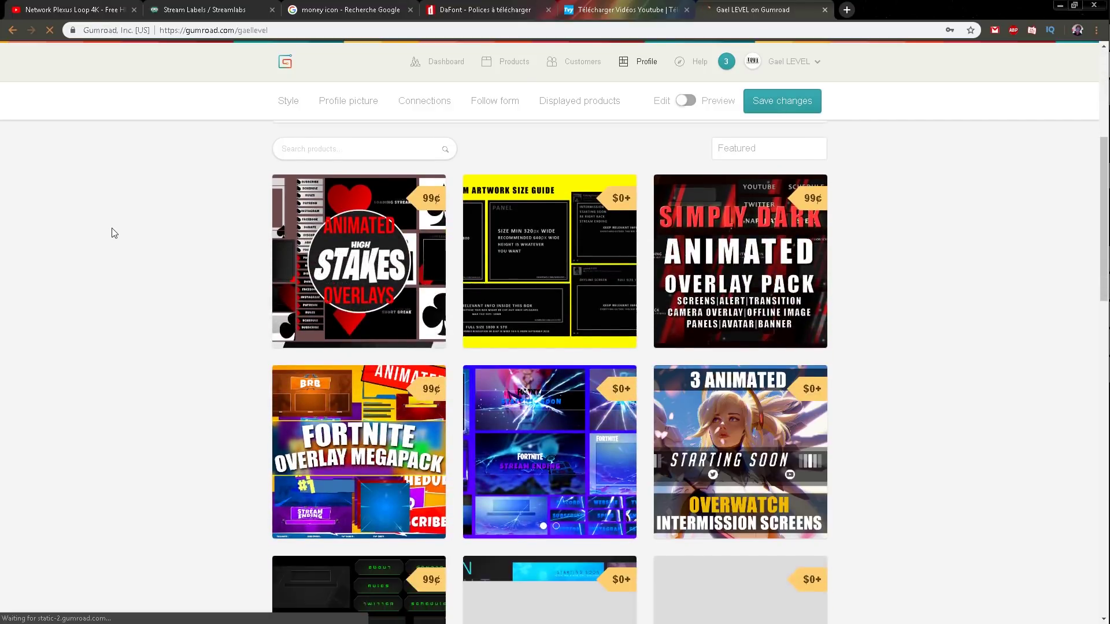
scroll(114, 232, down, 2)
scroll(226, 275, up, 3)
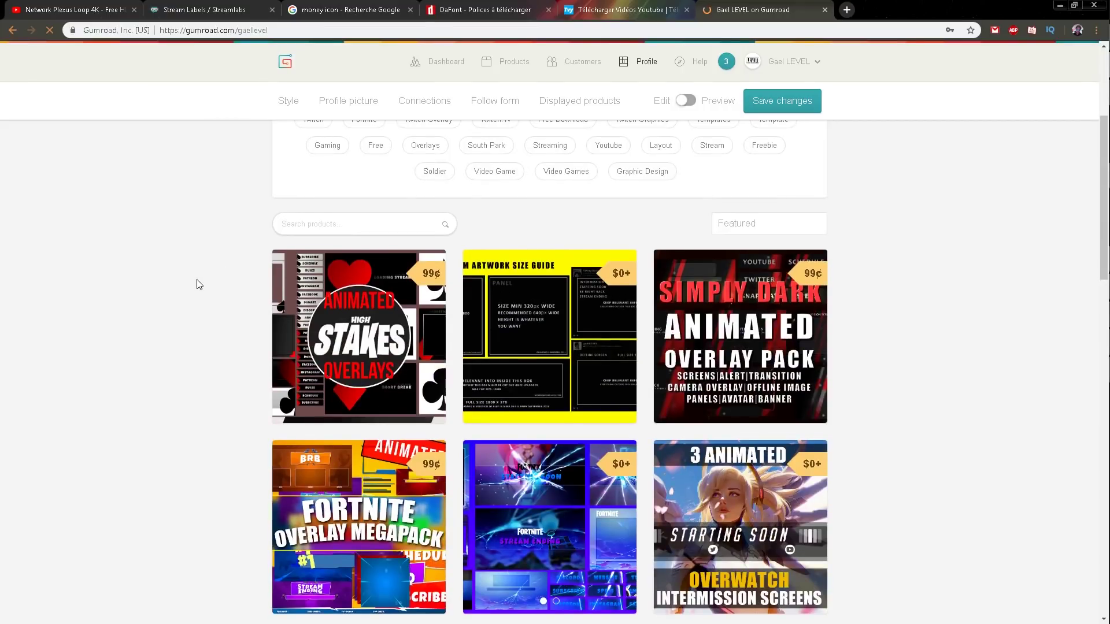
scroll(196, 283, down, 2)
scroll(287, 281, up, 1)
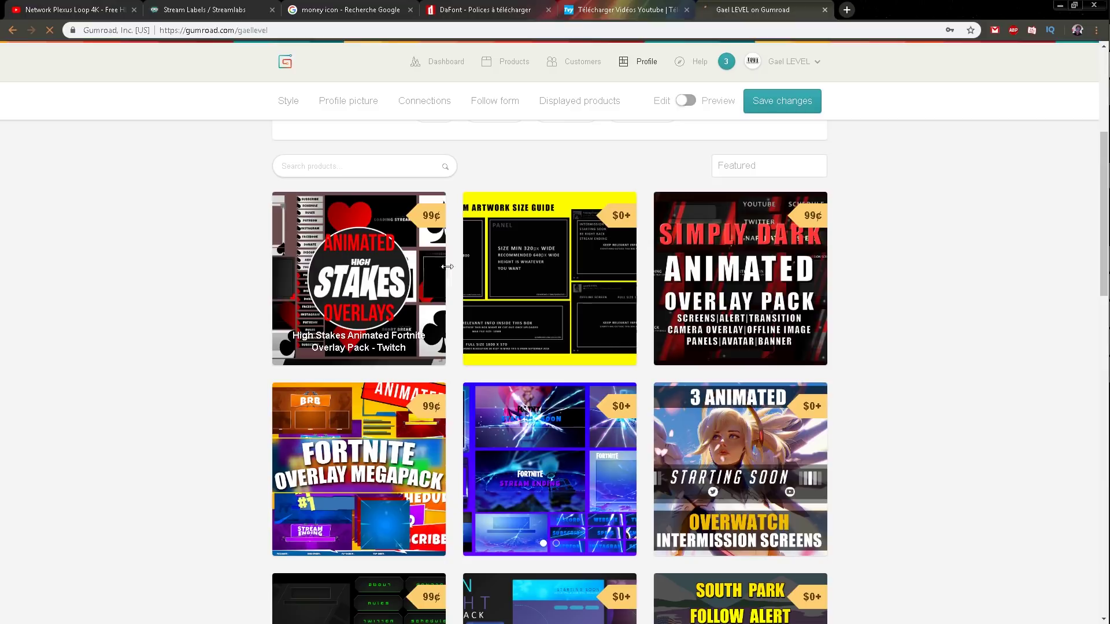
scroll(528, 134, down, 1)
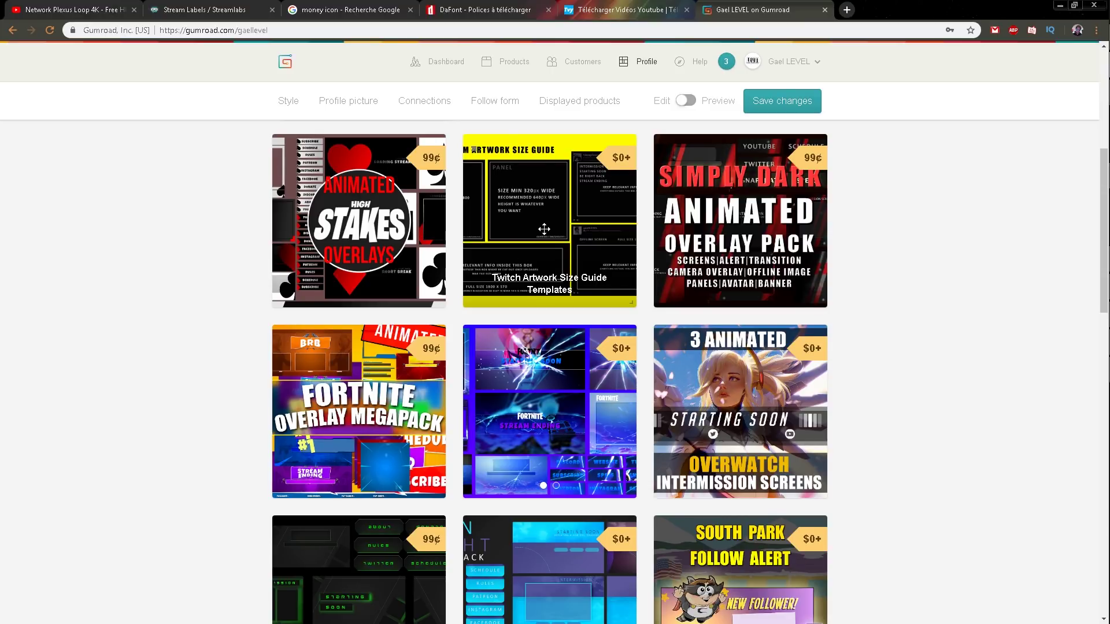
Step: Browse further through the Gumroad product list, from the animated overlay packs to the stream transitions, bottom layouts and Twitch packs
scroll(544, 229, down, 2)
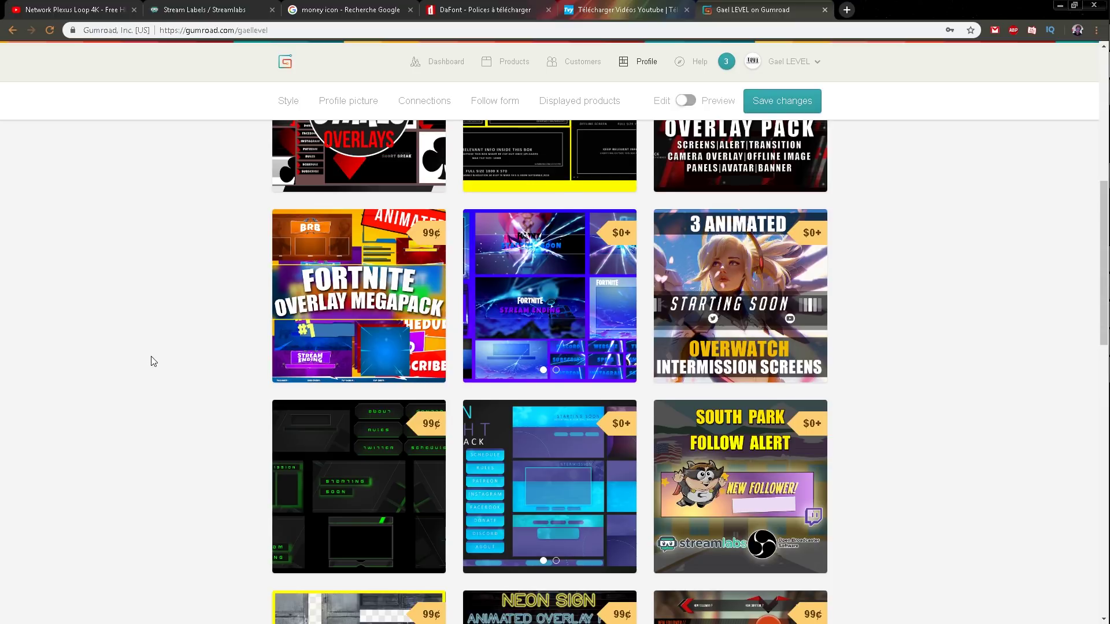
scroll(155, 361, up, 1)
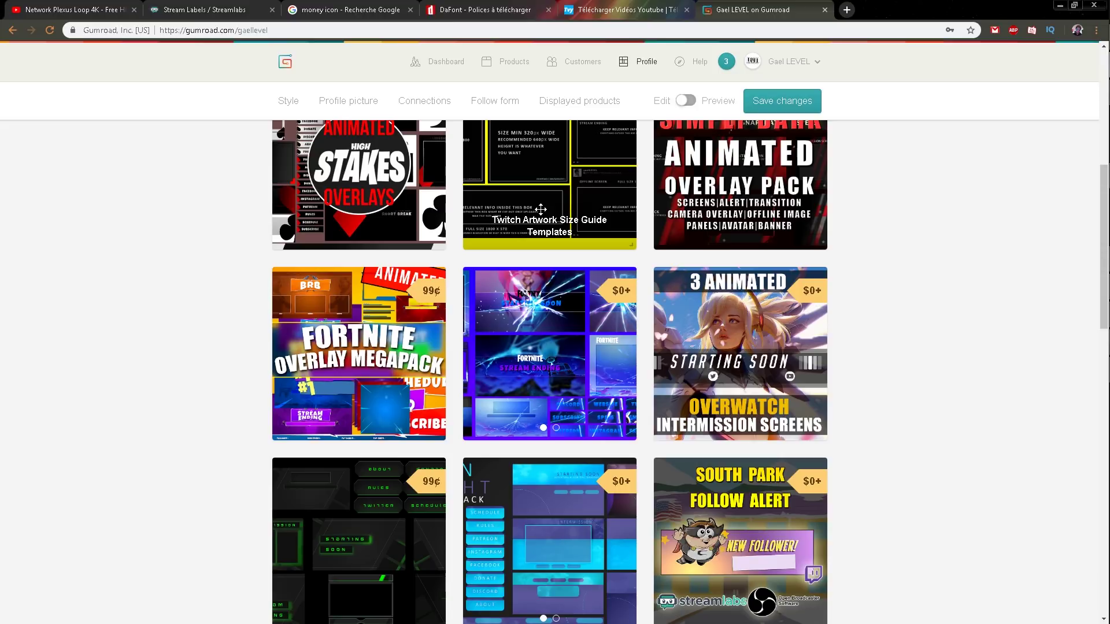
scroll(155, 310, up, 1)
scroll(164, 309, down, 3)
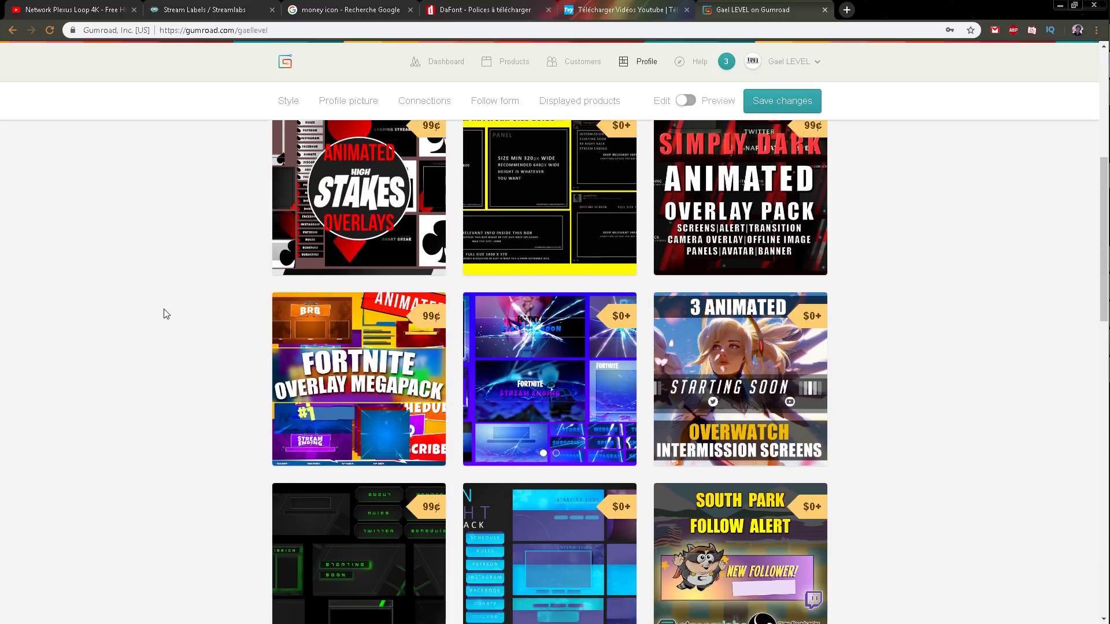
scroll(162, 304, down, 2)
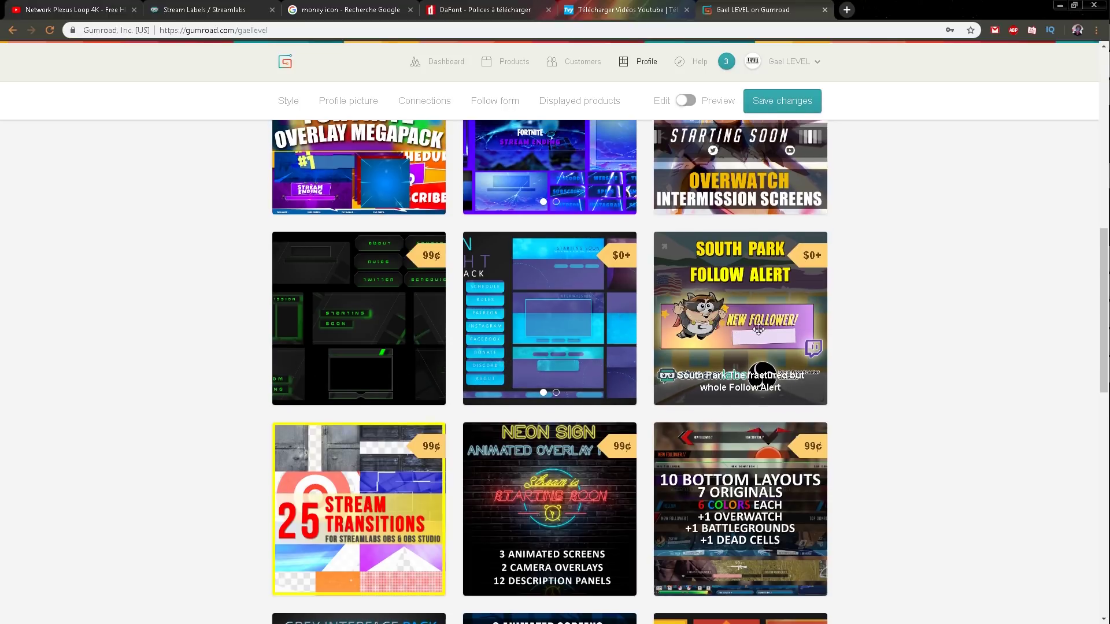
scroll(254, 406, up, 2)
scroll(254, 405, down, 5)
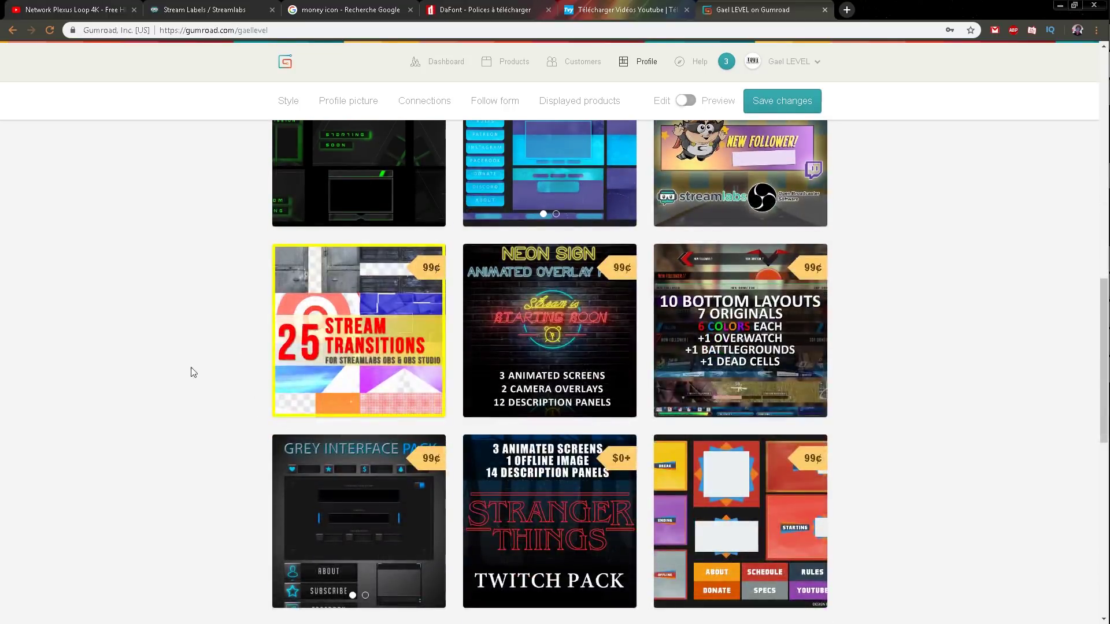
Step: Switch to Streamlabs OBS and go from the widget themes back to the scene editor with the Gameplay scene
mouse_move(1104, 201)
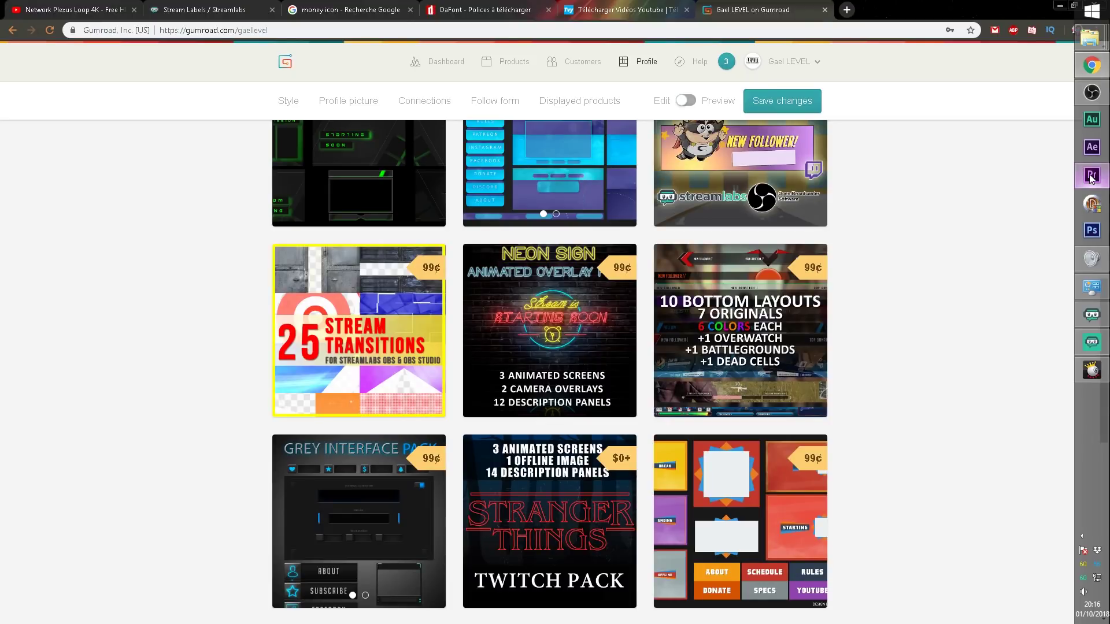
click(1092, 343)
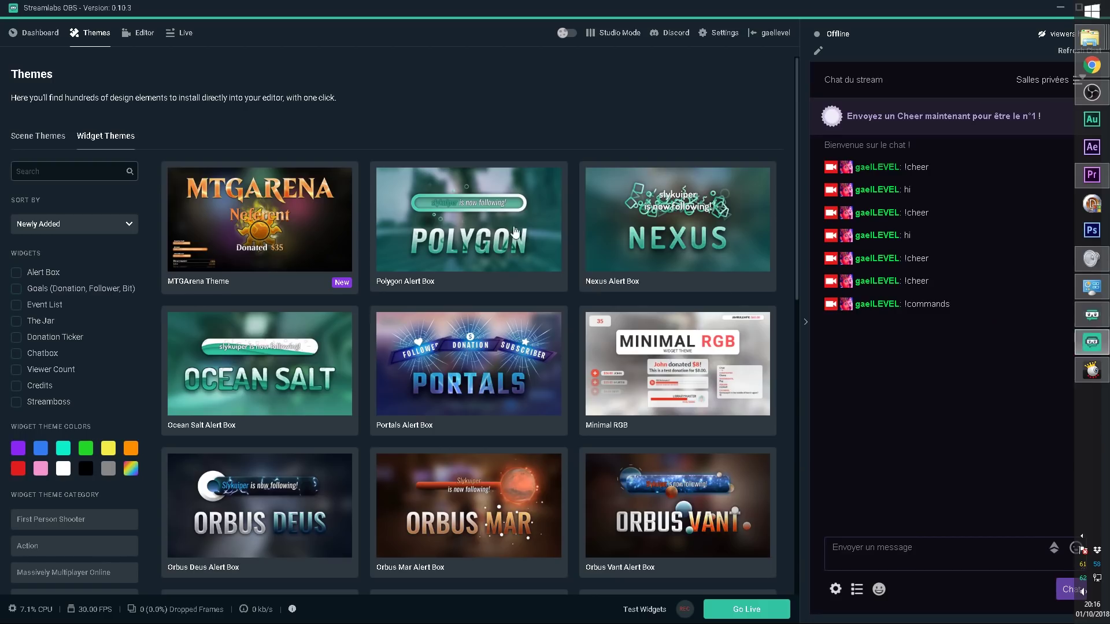
click(141, 33)
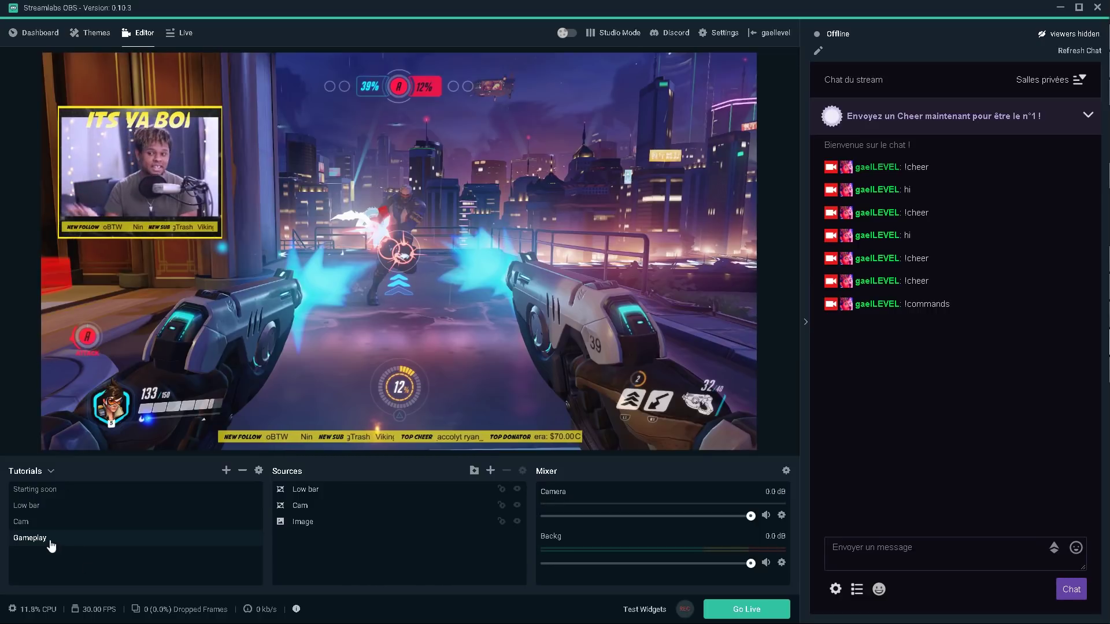
Step: Switch to Chrome to revisit the Gumroad overlay packs, and return to the Gameplay scene in Streamlabs OBS
mouse_move(1091, 259)
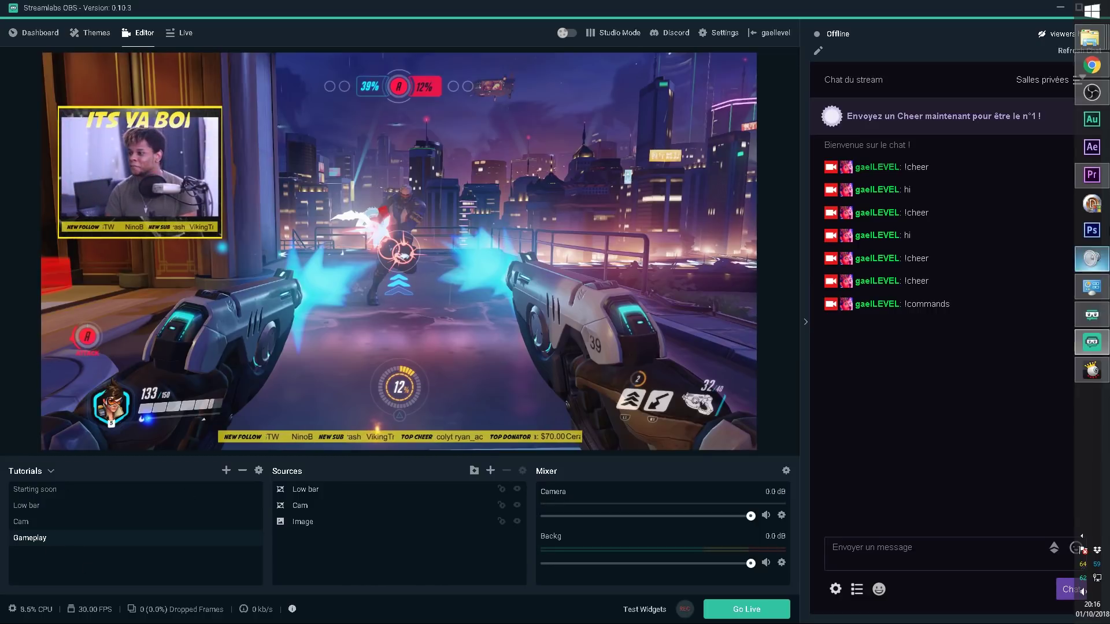
click(1086, 68)
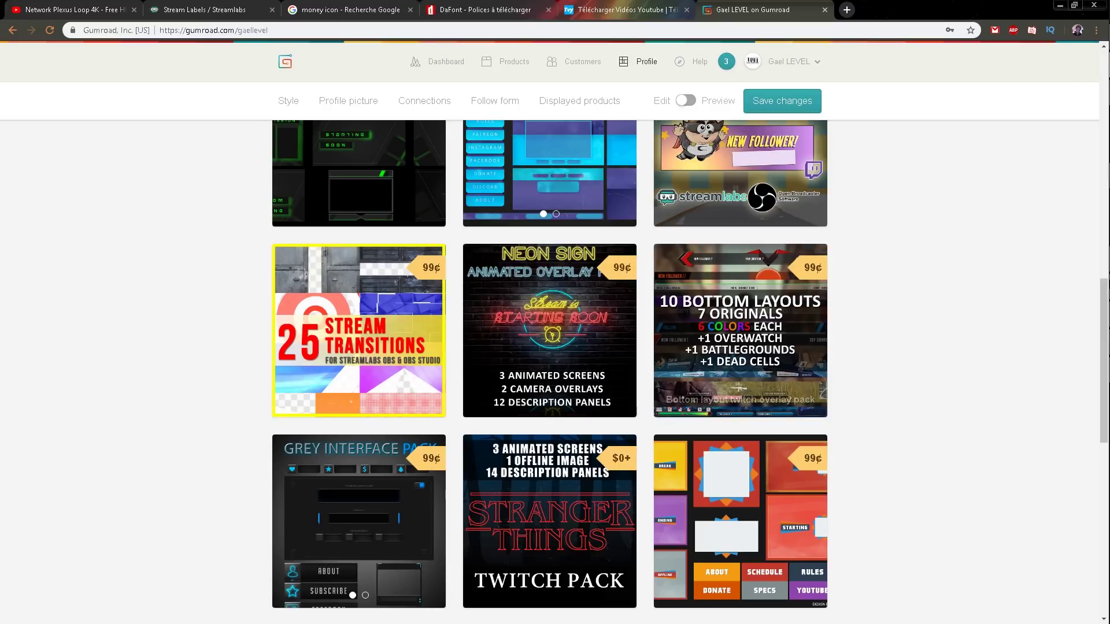
mouse_move(1092, 314)
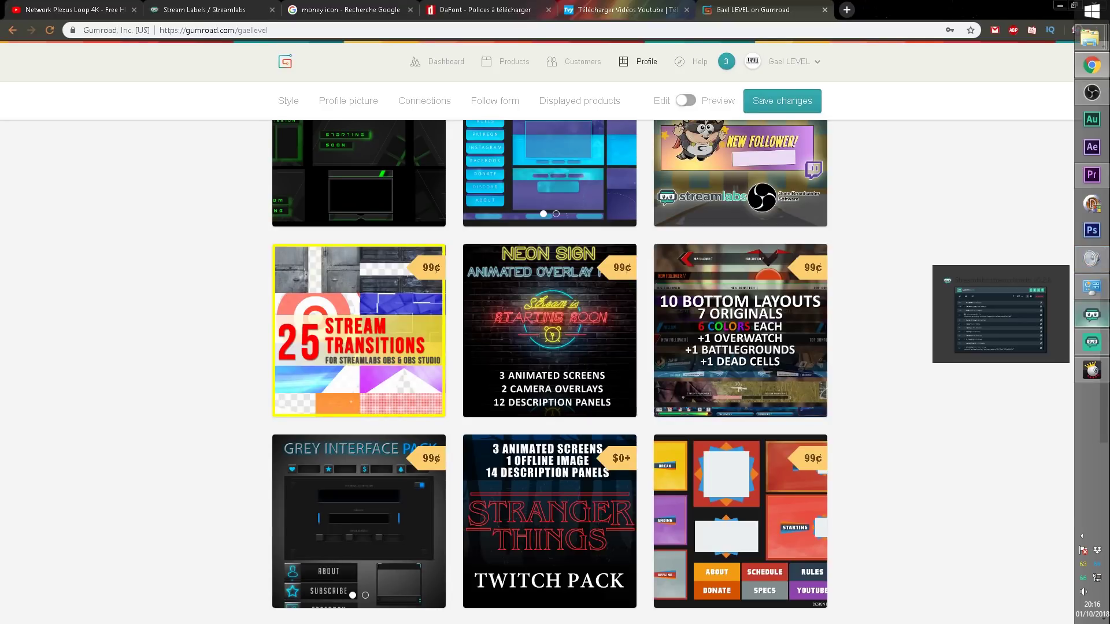
mouse_move(1099, 193)
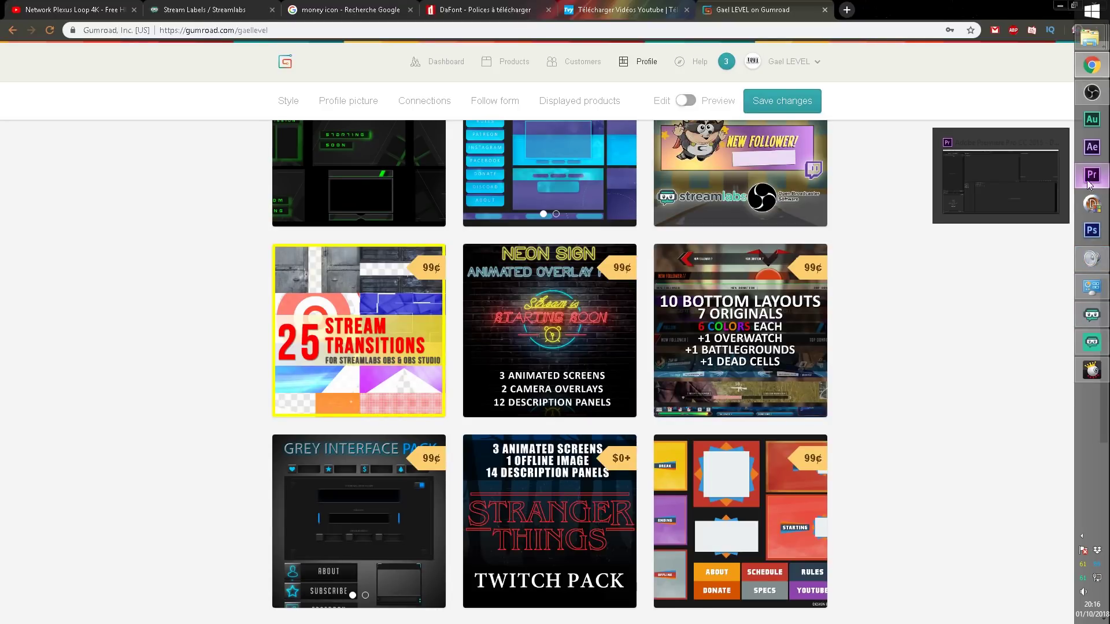
click(1097, 345)
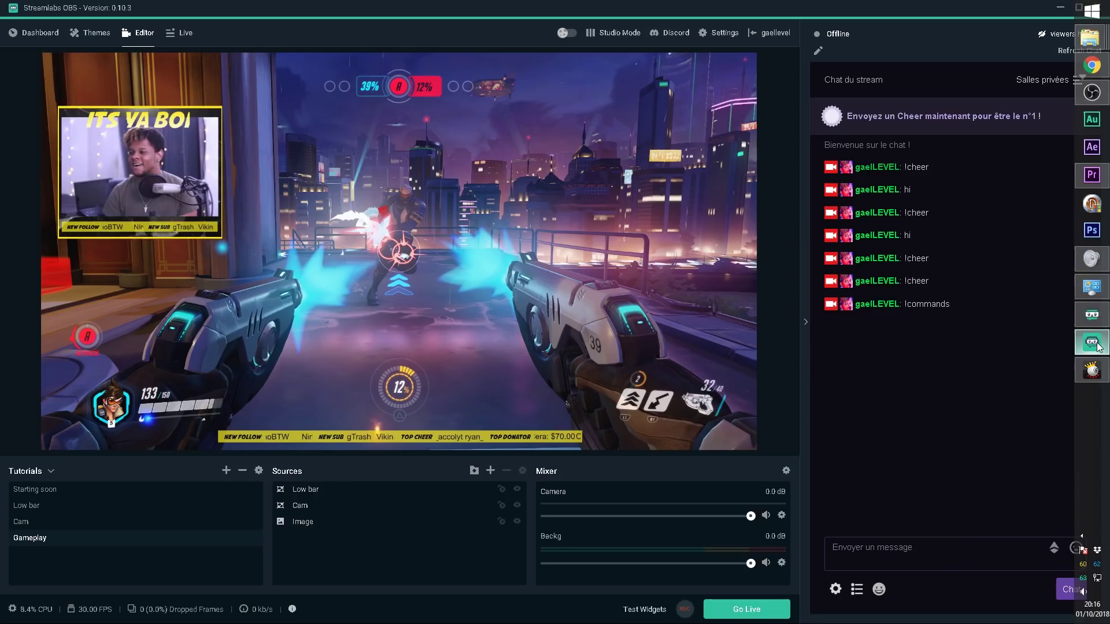